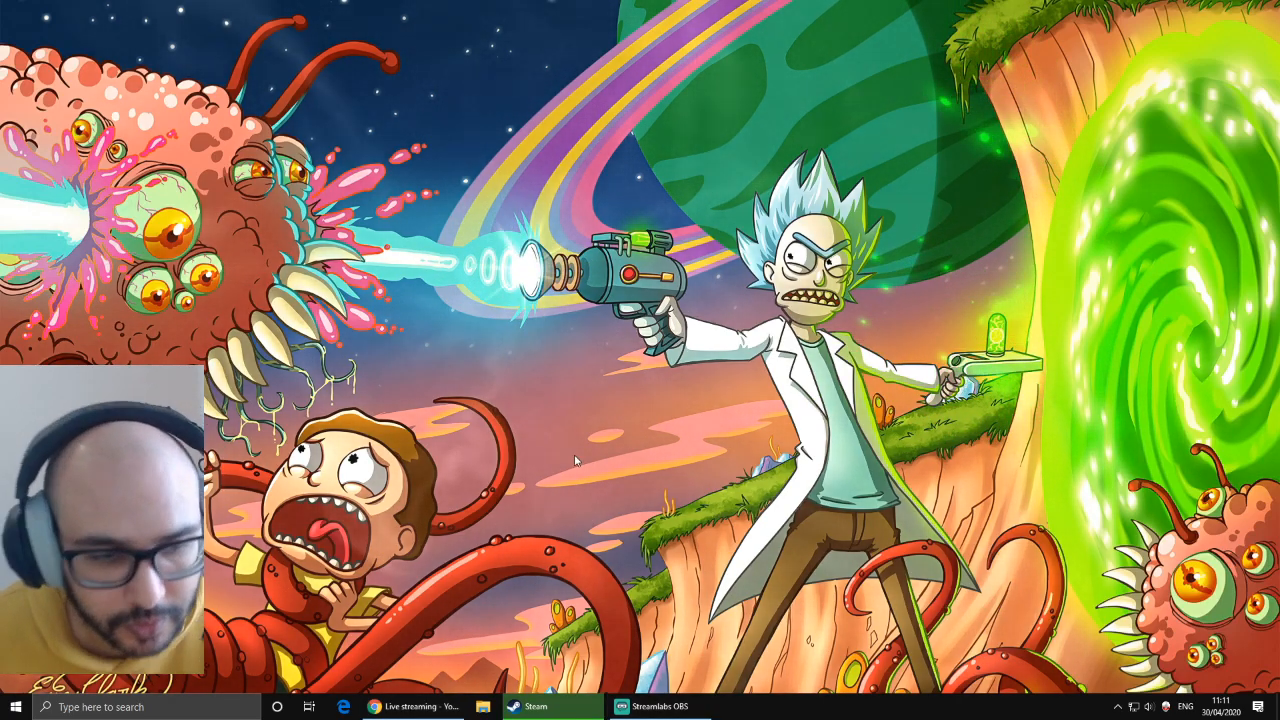
# - Launch Photoshop and create a new 1920 × 1080 pixel RGB document at 72 pixels/inch with a white background
pyautogui.press('super')
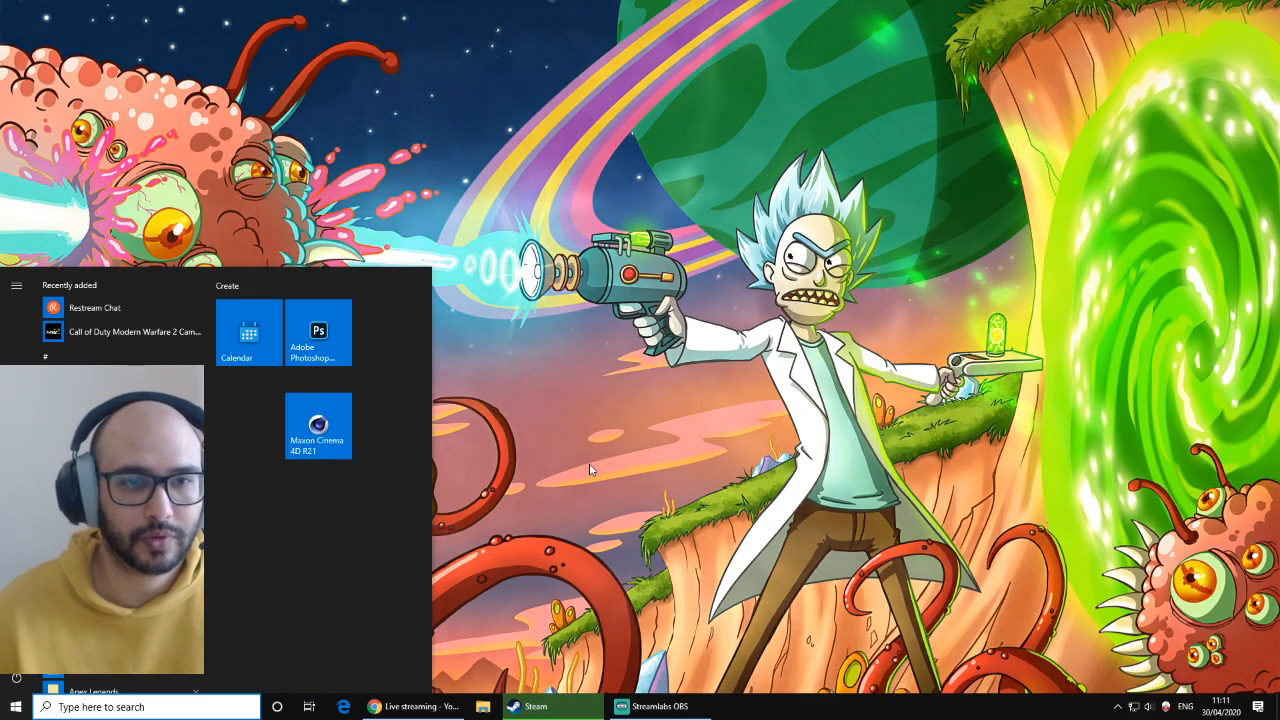
pyautogui.click(321, 338)
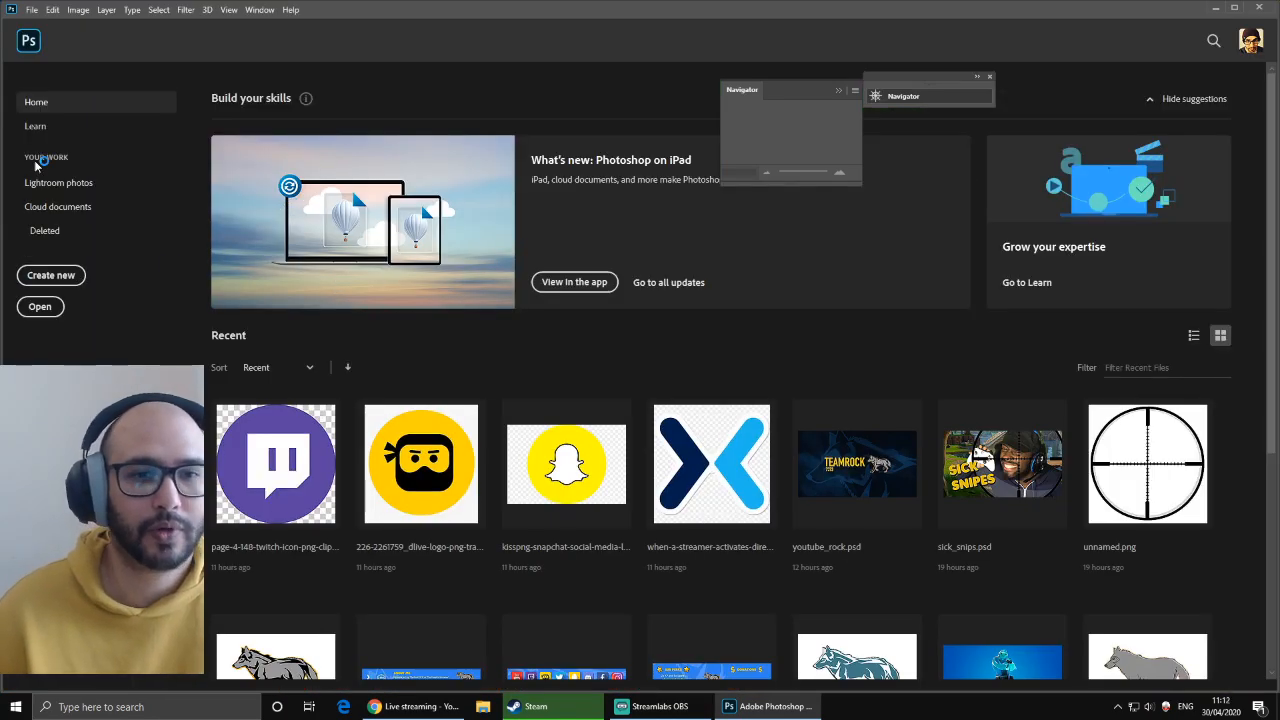
pyautogui.click(80, 278)
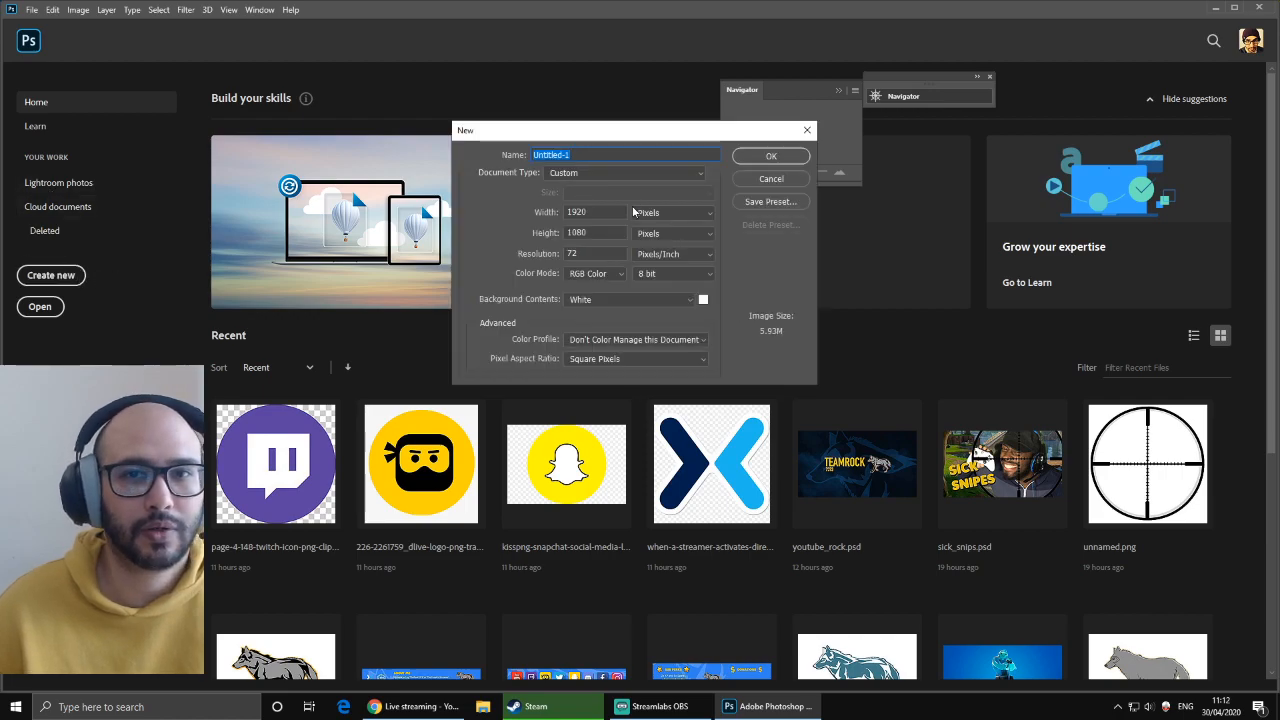
pyautogui.click(740, 160)
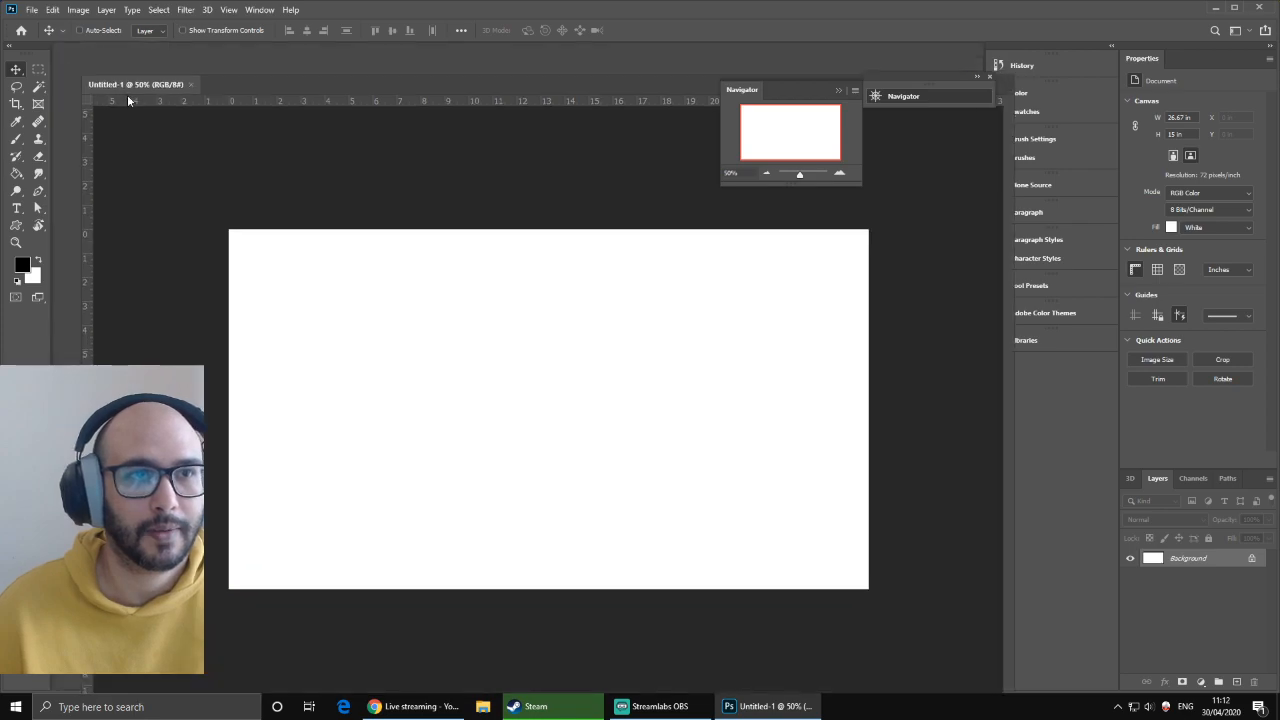
# - Detach the document into a floating window, enlarge it beyond the canvas edges and reposition it in the workspace
pyautogui.moveTo(127, 94); pyautogui.dragTo(318, 201)
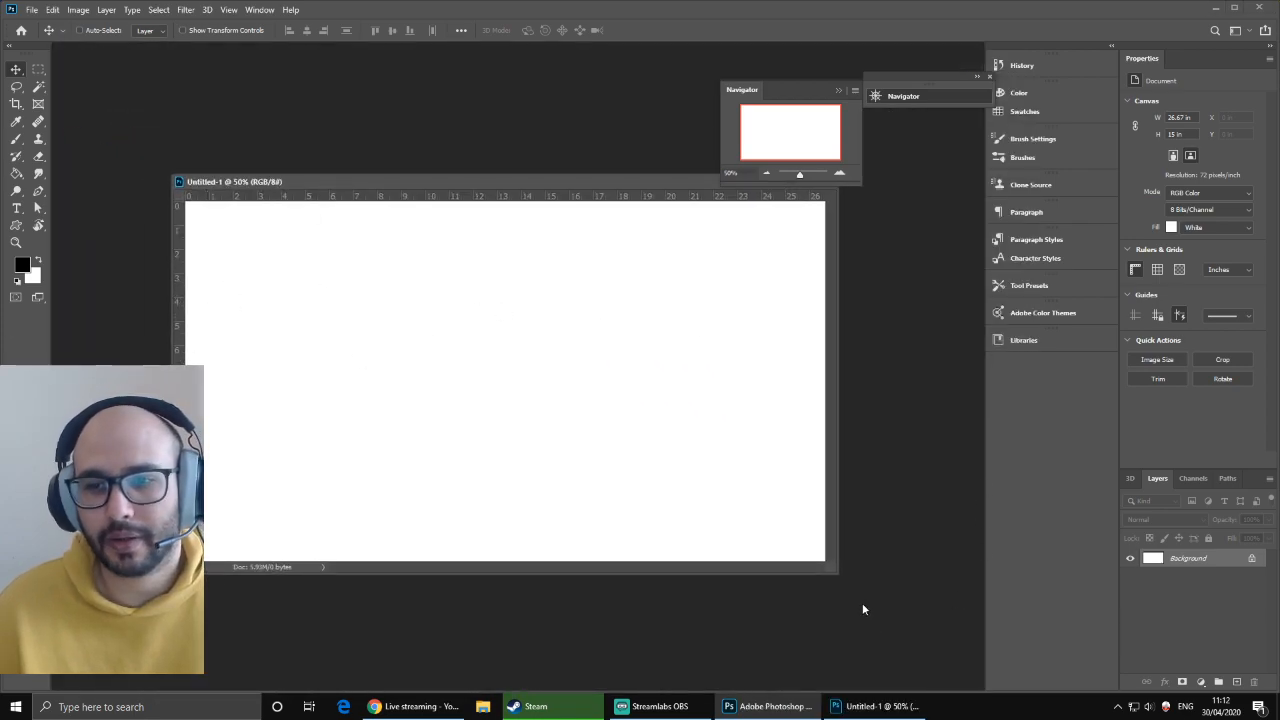
pyautogui.moveTo(838, 576); pyautogui.dragTo(917, 630)
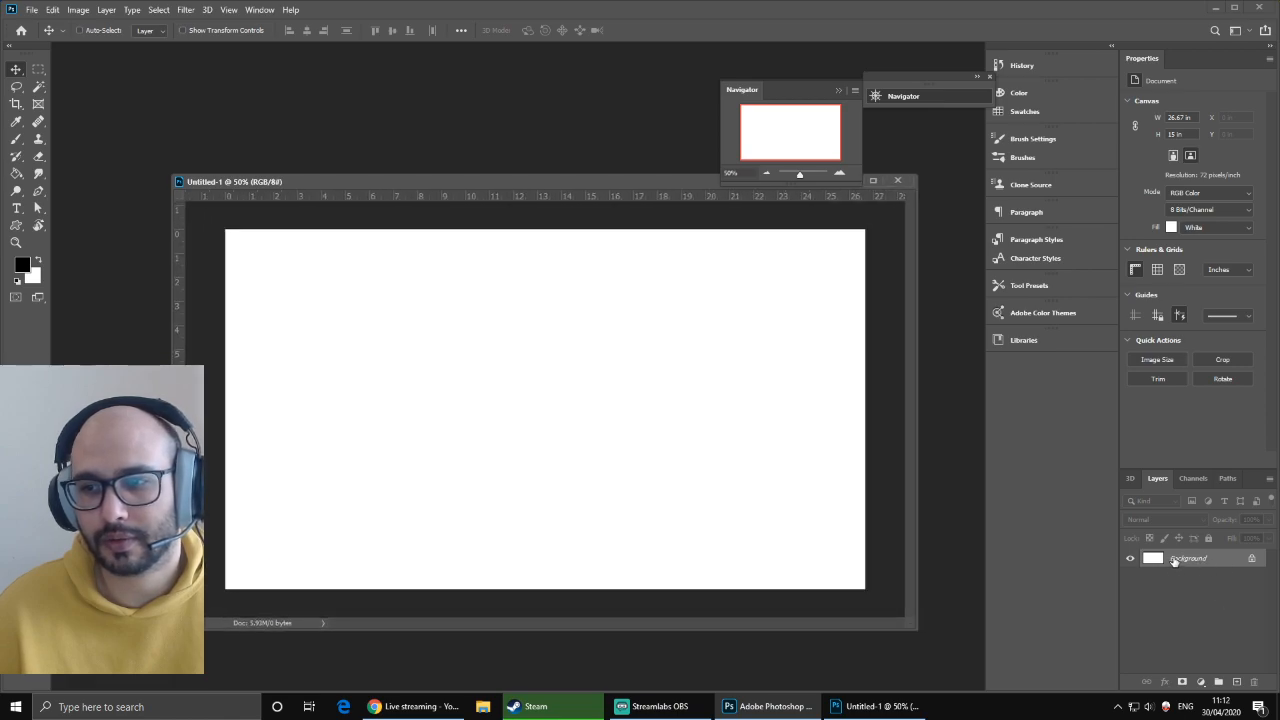
pyautogui.moveTo(511, 183); pyautogui.dragTo(493, 172)
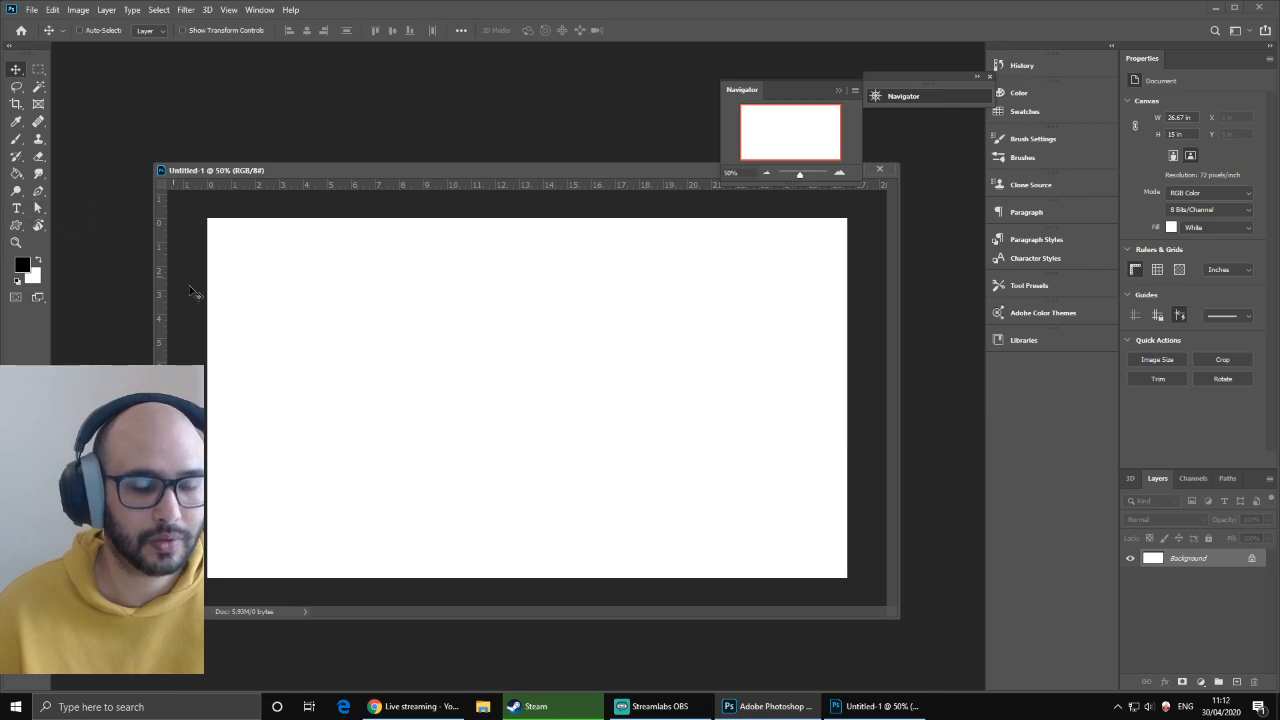
# - Fill the Background layer with black using the Paint Bucket
pyautogui.press('g')
pyautogui.click(434, 396)
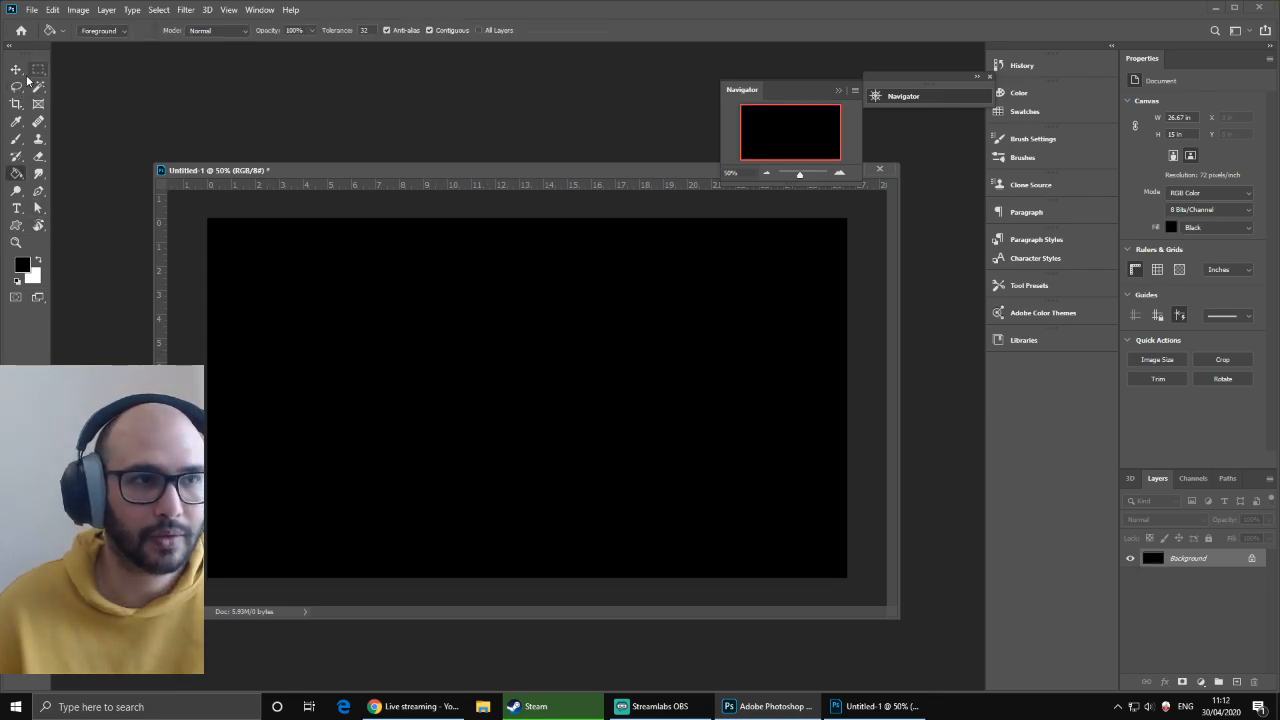
pyautogui.click(15, 70)
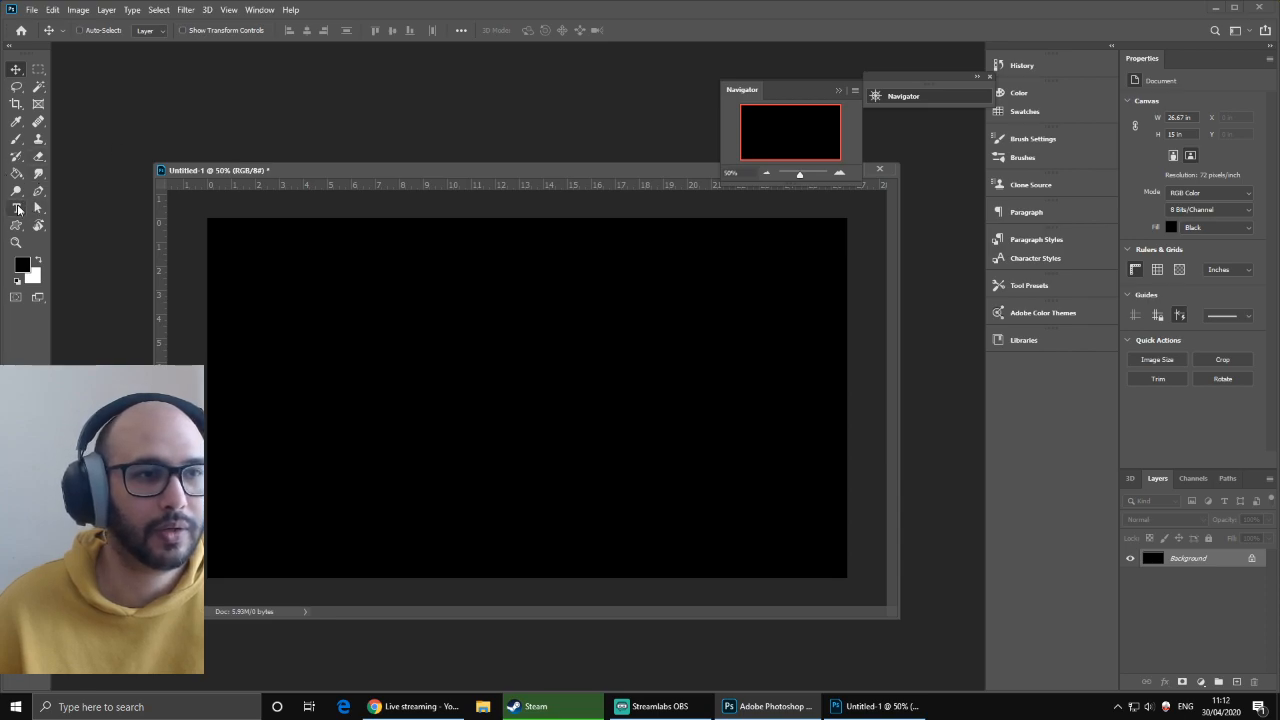
# - Add a white horizontal text layer reading "GOODSIR" near the middle of the canvas
pyautogui.press('t')
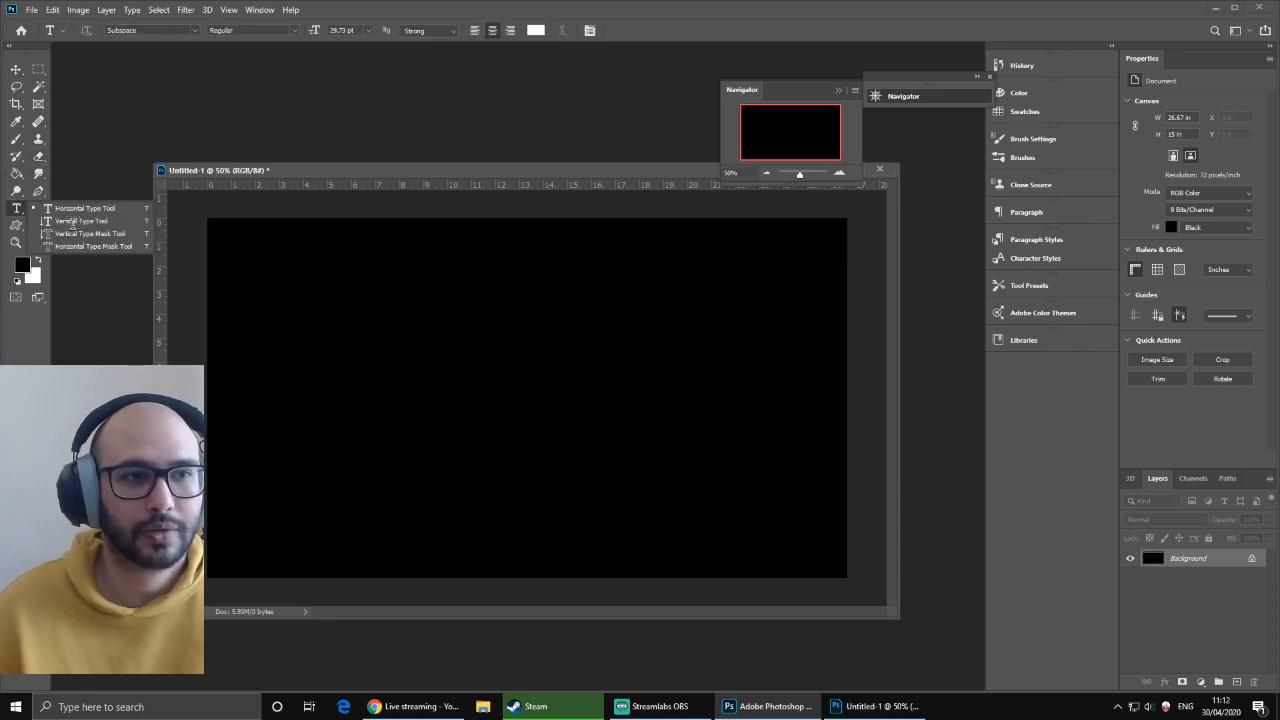
pyautogui.click(448, 393)
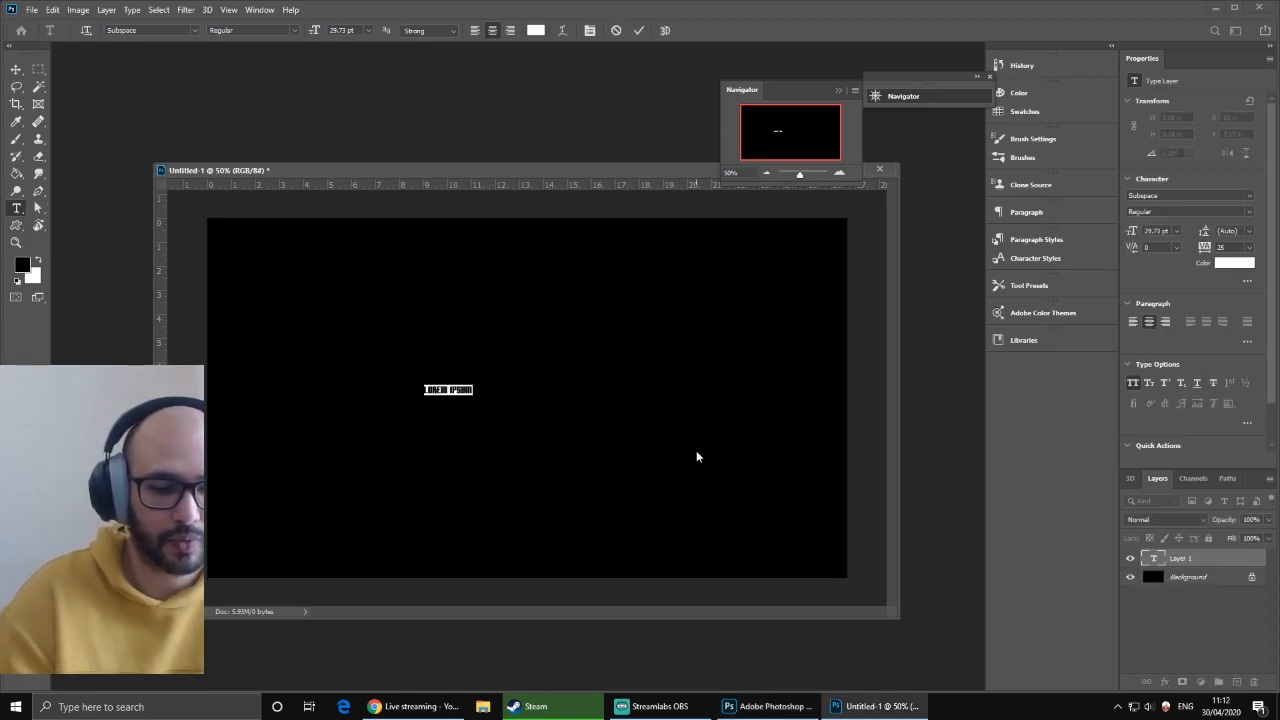
pyautogui.write('gadysia')
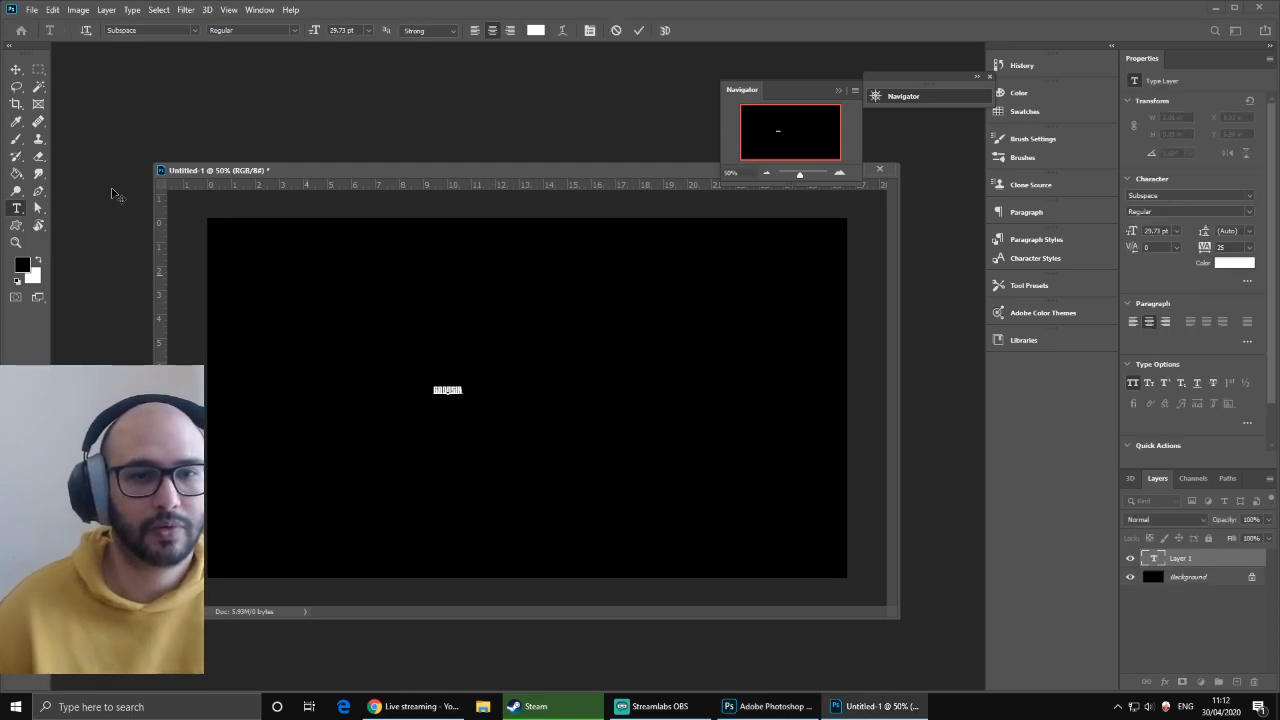
pyautogui.click(16, 69)
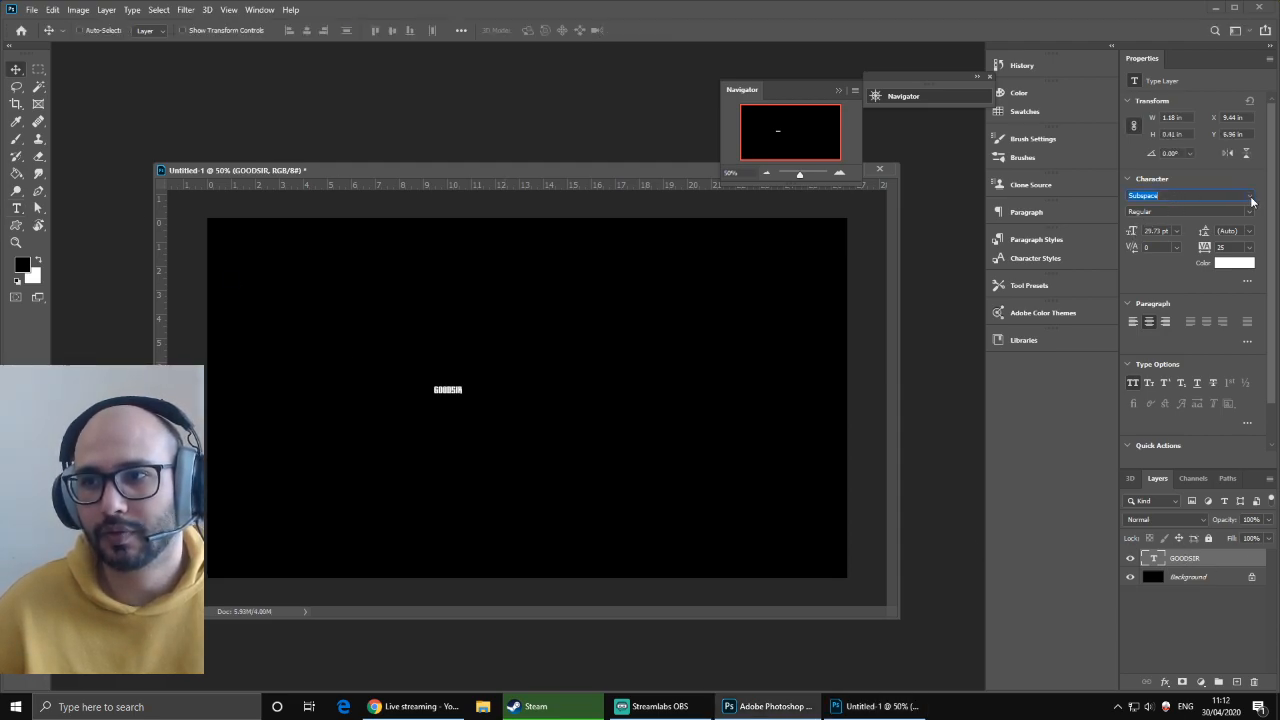
# - Change the font of the GOODSIR text to Dustfine
pyautogui.click(1250, 198)
pyautogui.click(1113, 271)
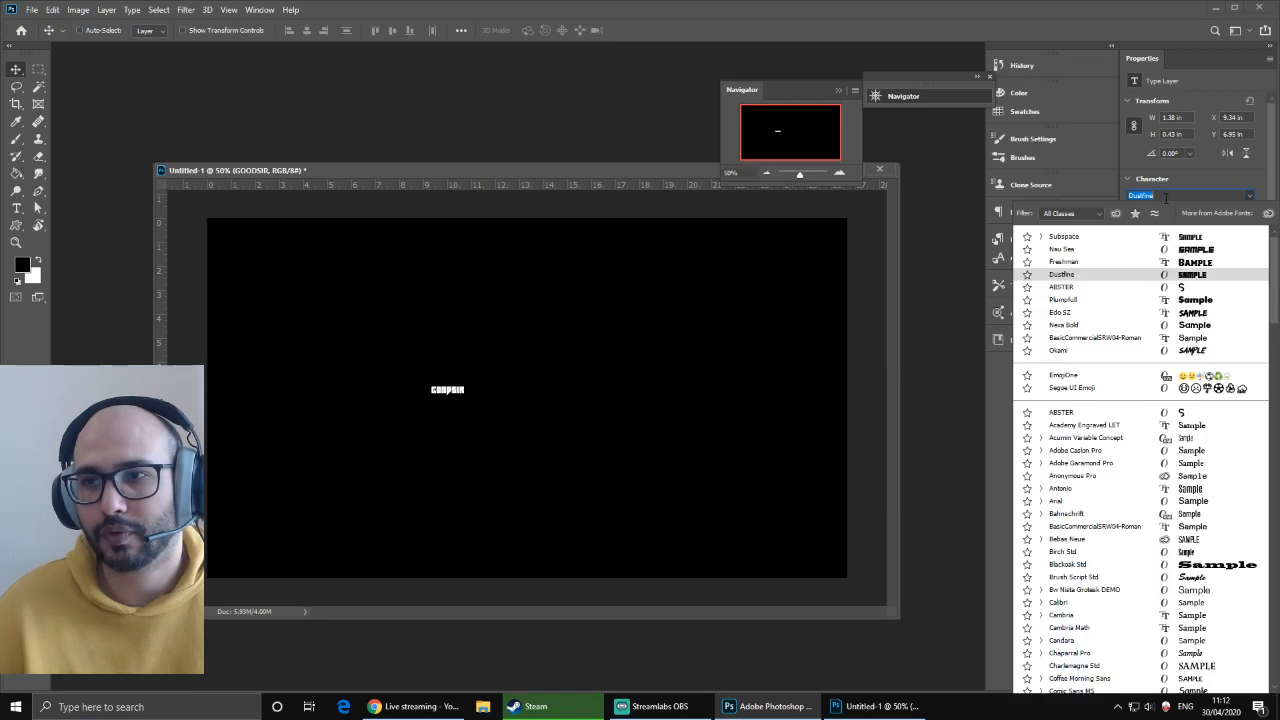
pyautogui.click(1078, 274)
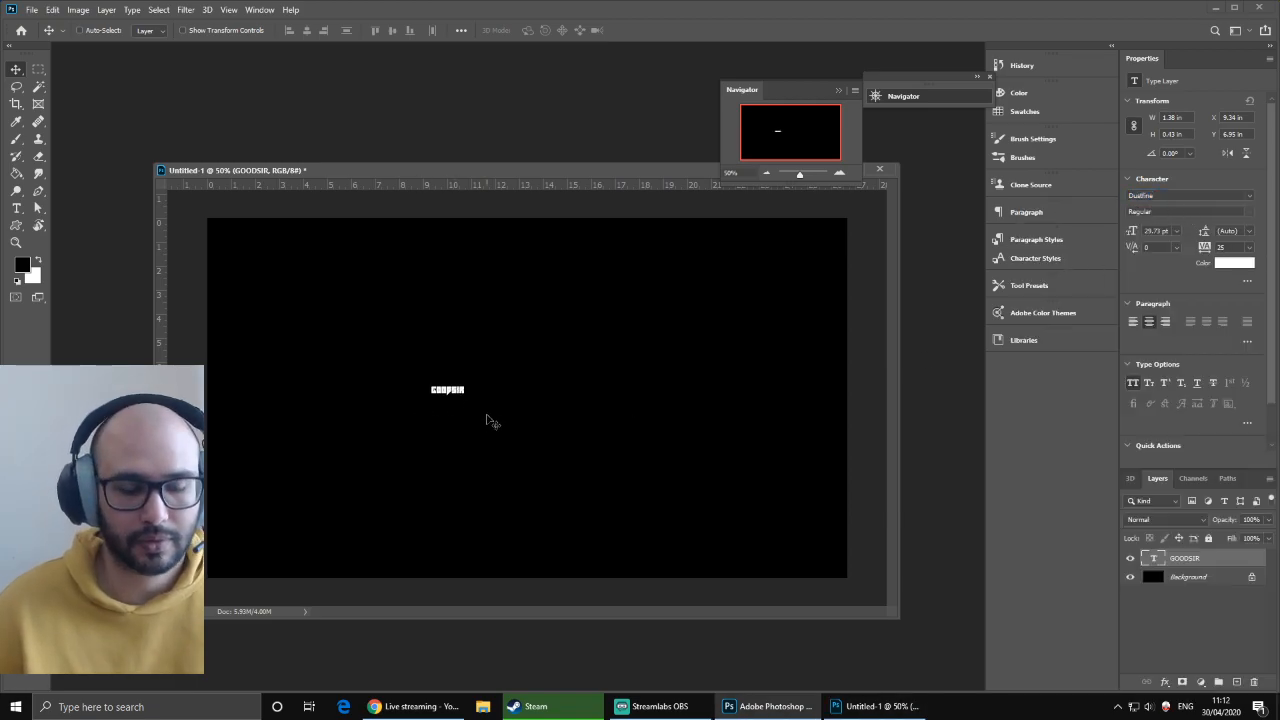
# - Scale the GOODSIR text up to about 18.3 in wide and centre it on the canvas
pyautogui.hotkey('ctrl', 't')
pyautogui.moveTo(468, 398); pyautogui.dragTo(848, 528)
pyautogui.moveTo(740, 502); pyautogui.dragTo(645, 436)
pyautogui.press('Return')
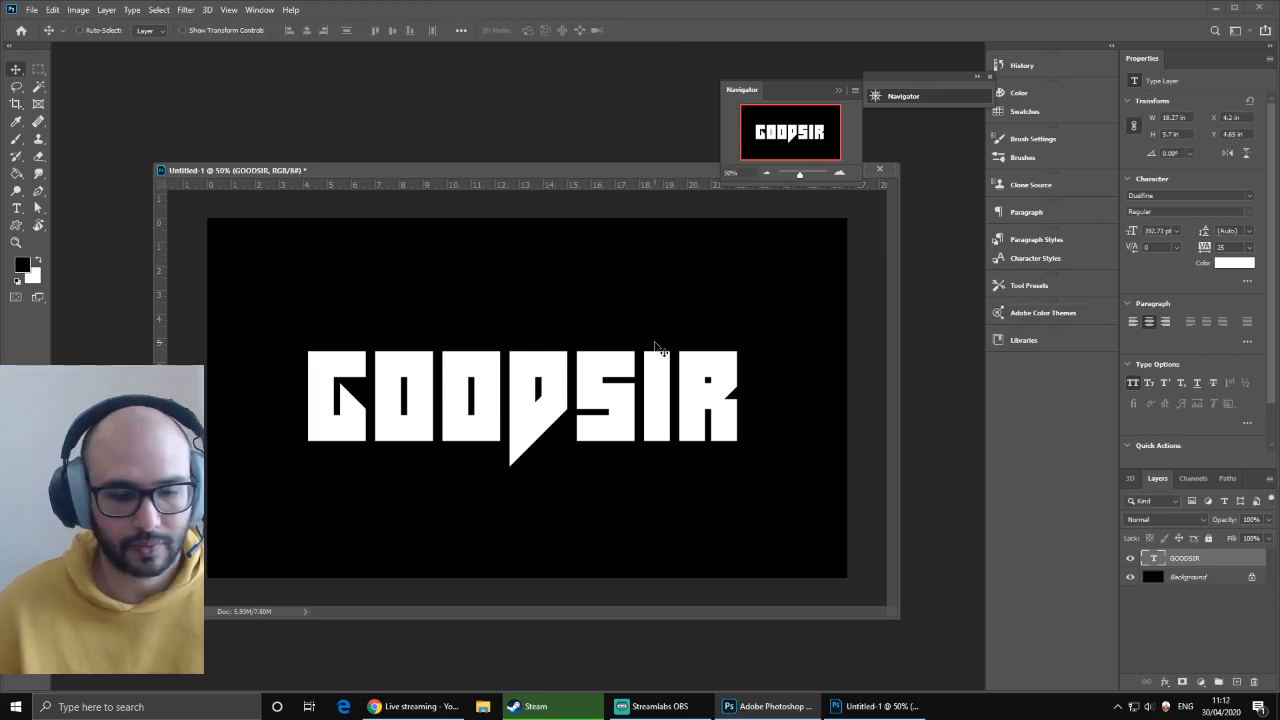
# - Move the GOODSIR text up into the upper part of the canvas and place the text cursor at its end
pyautogui.press('t')
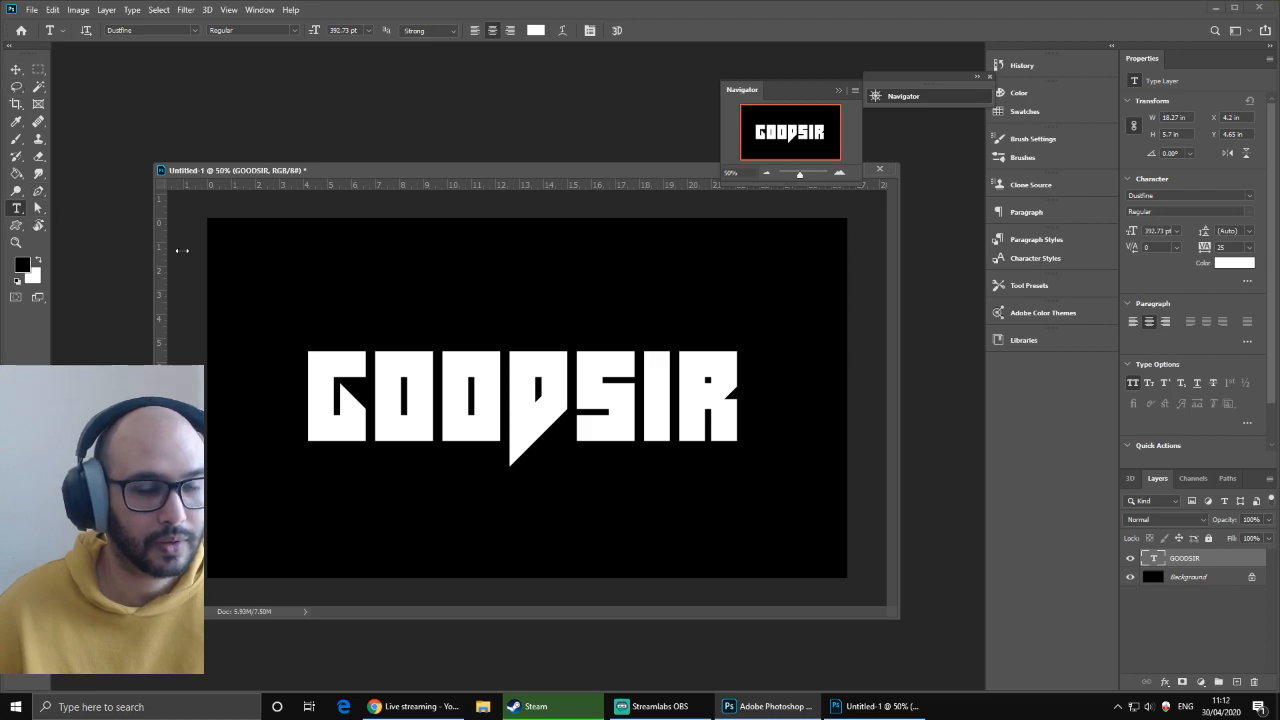
pyautogui.click(735, 405)
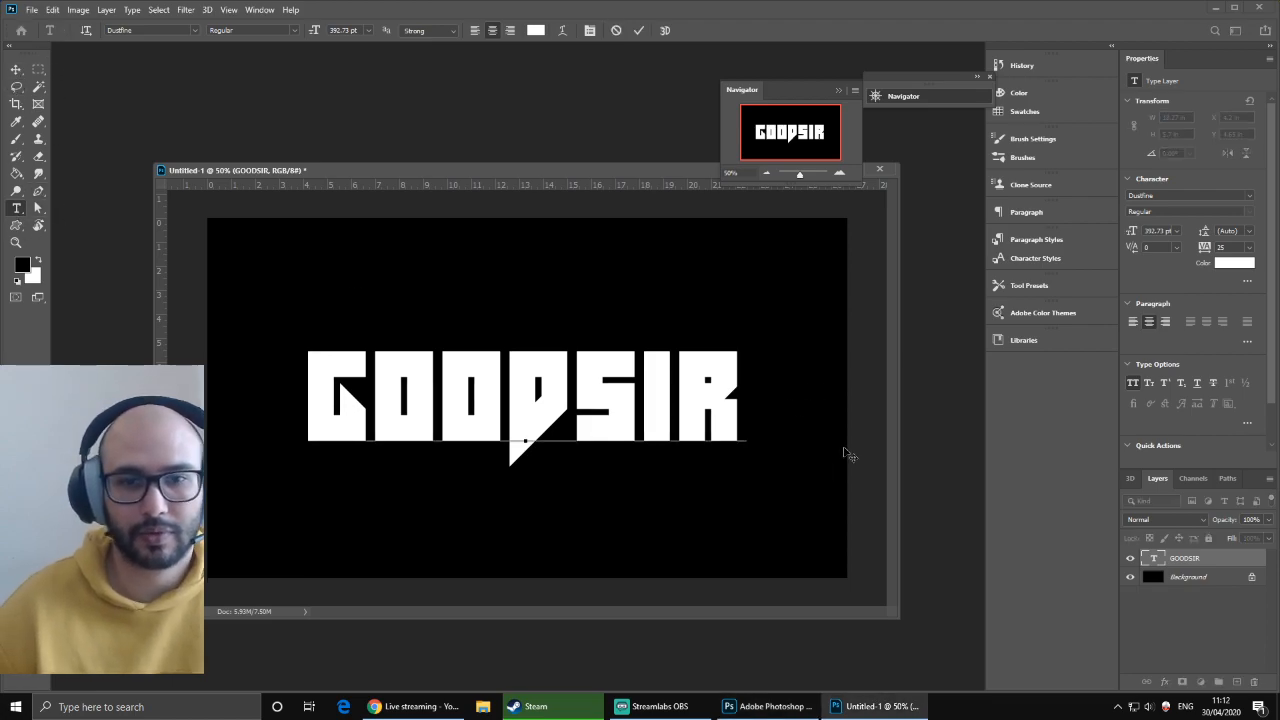
pyautogui.click(14, 71)
pyautogui.moveTo(517, 414); pyautogui.dragTo(534, 346)
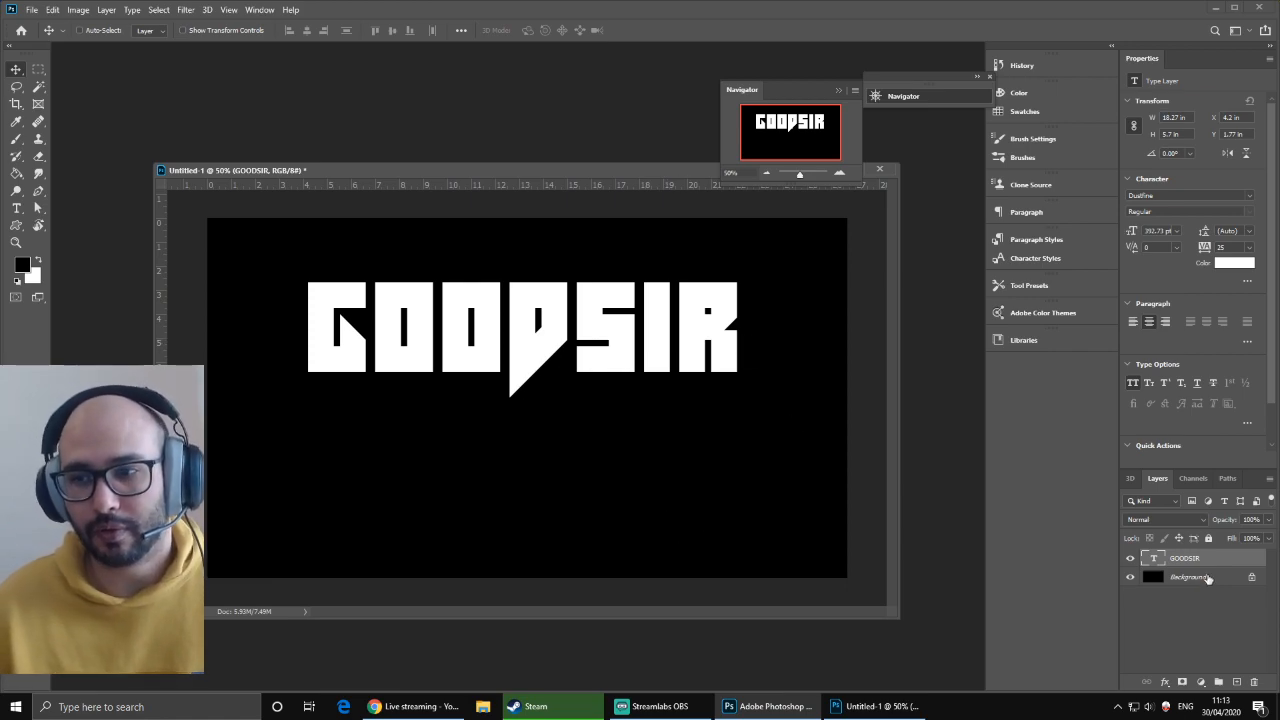
pyautogui.doubleClick(1158, 561)
pyautogui.click(752, 354)
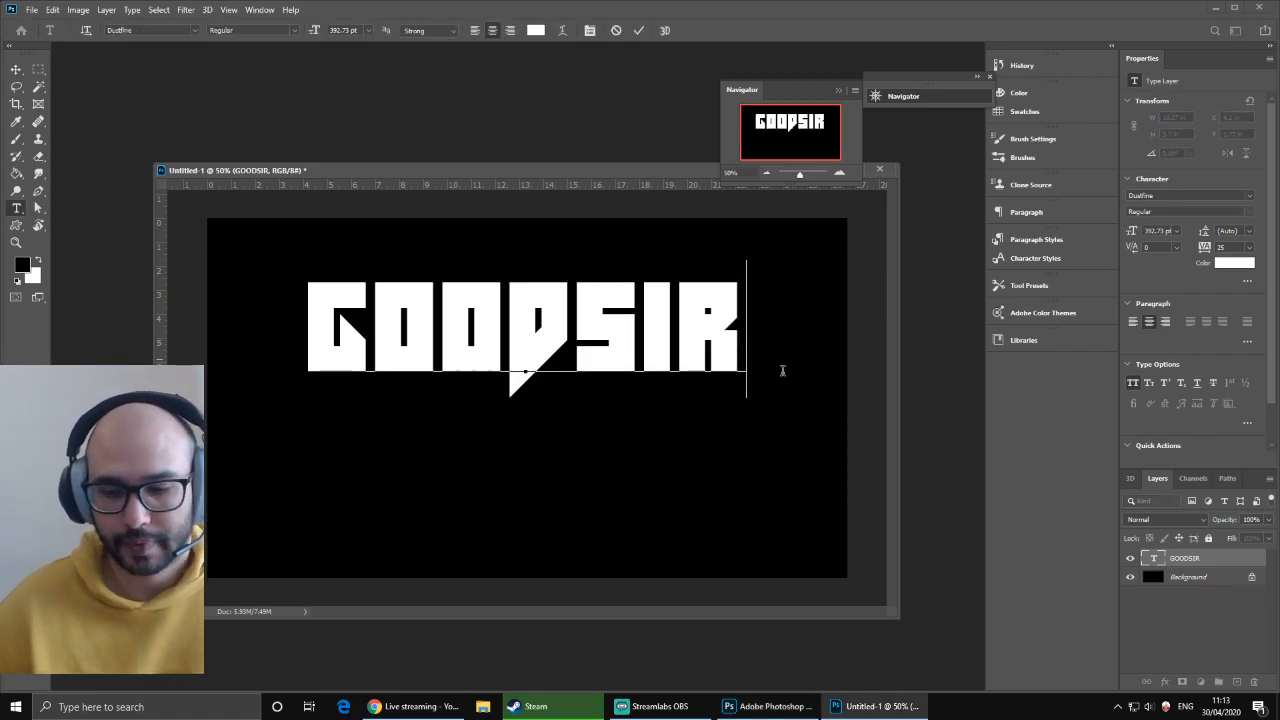
pyautogui.hotkey('ctrl', 'Return')
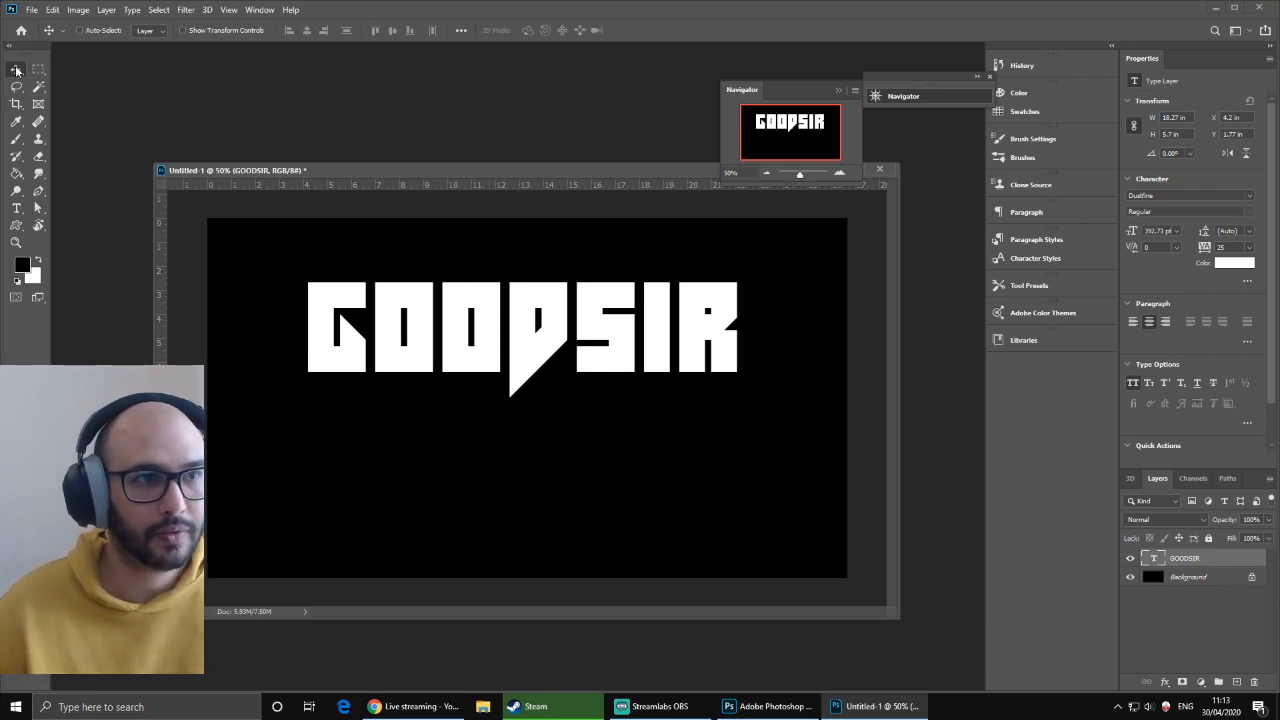
# - Shift the GOODSIR text off the canvas's top edge and bring it back to slightly above the middle
pyautogui.moveTo(511, 370); pyautogui.dragTo(512, 229)
pyautogui.moveTo(555, 586); pyautogui.dragTo(537, 327)
pyautogui.moveTo(539, 343); pyautogui.dragTo(548, 573)
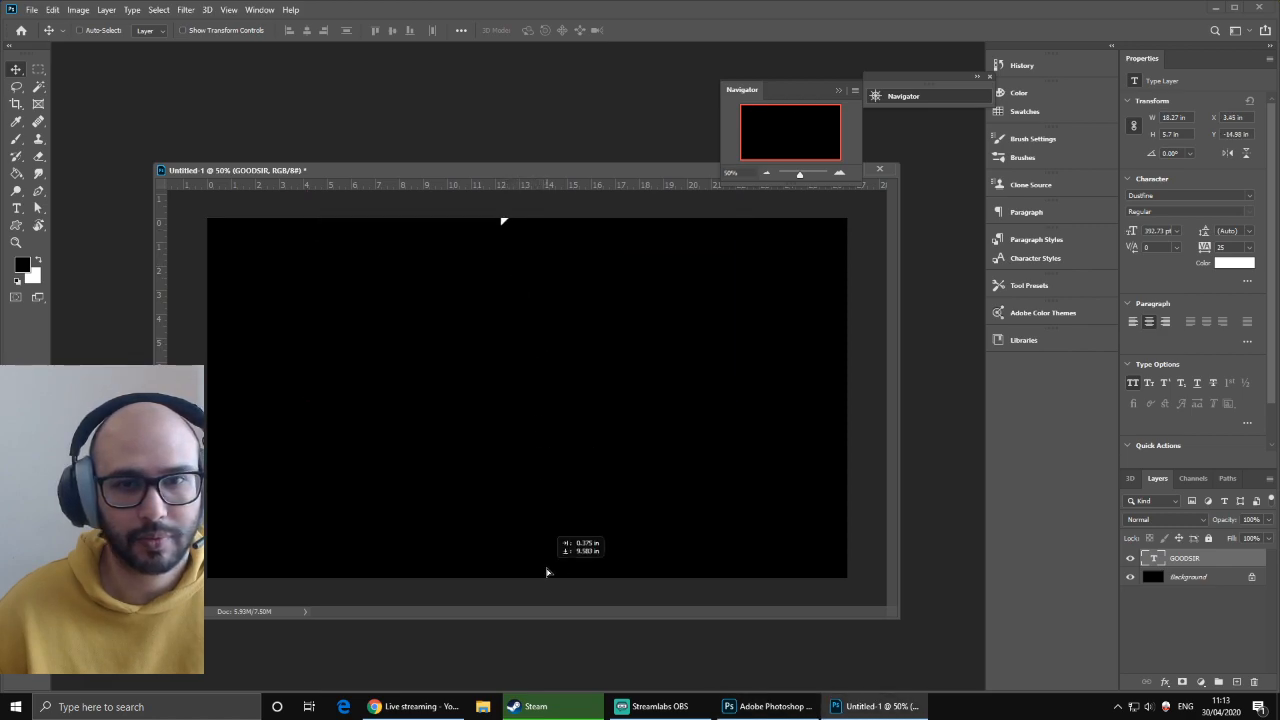
pyautogui.moveTo(571, 205); pyautogui.dragTo(564, 410)
# - Extend the GOODSIR text with blank lines and a period on a line far below the word
pyautogui.doubleClick(1147, 562)
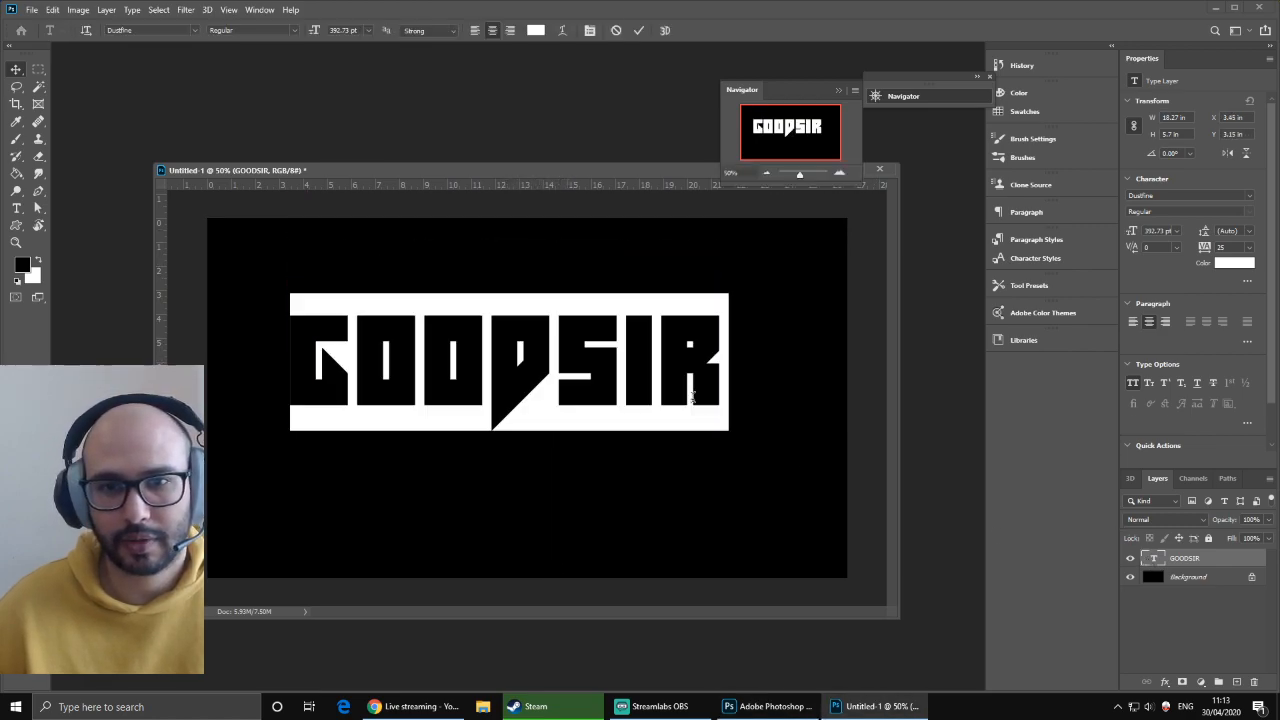
pyautogui.click(737, 385)
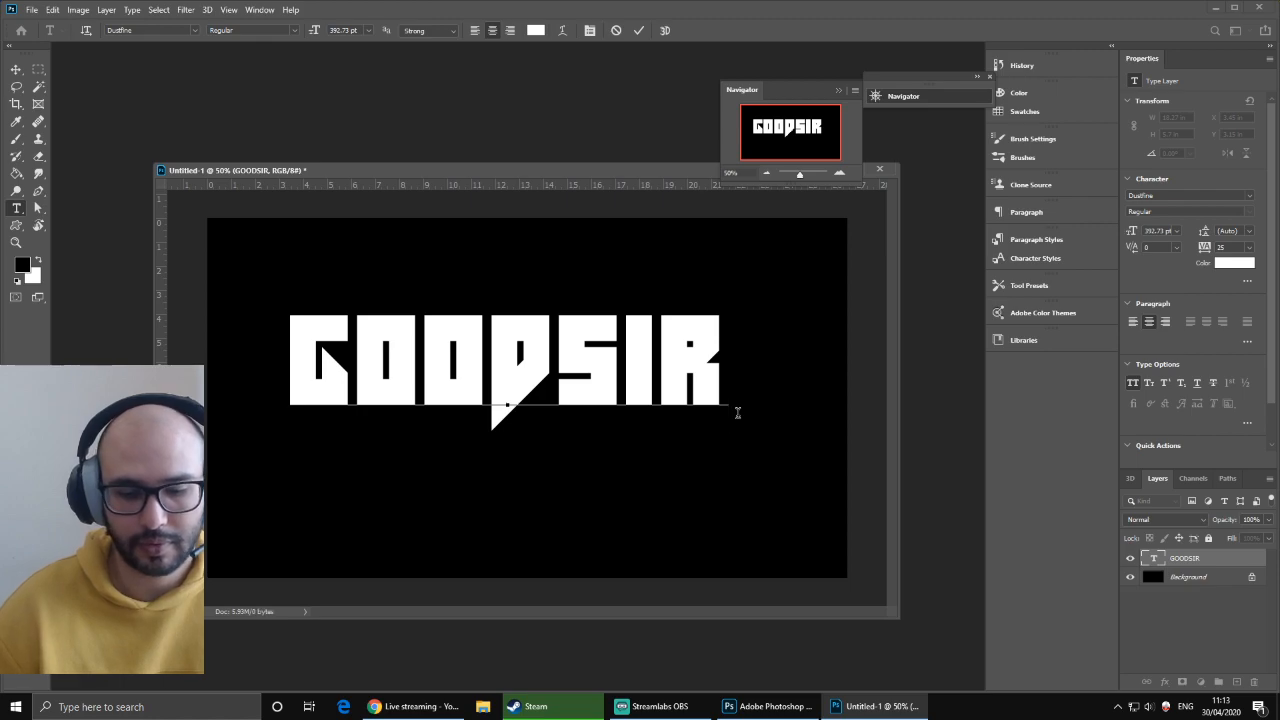
pyautogui.write('.')
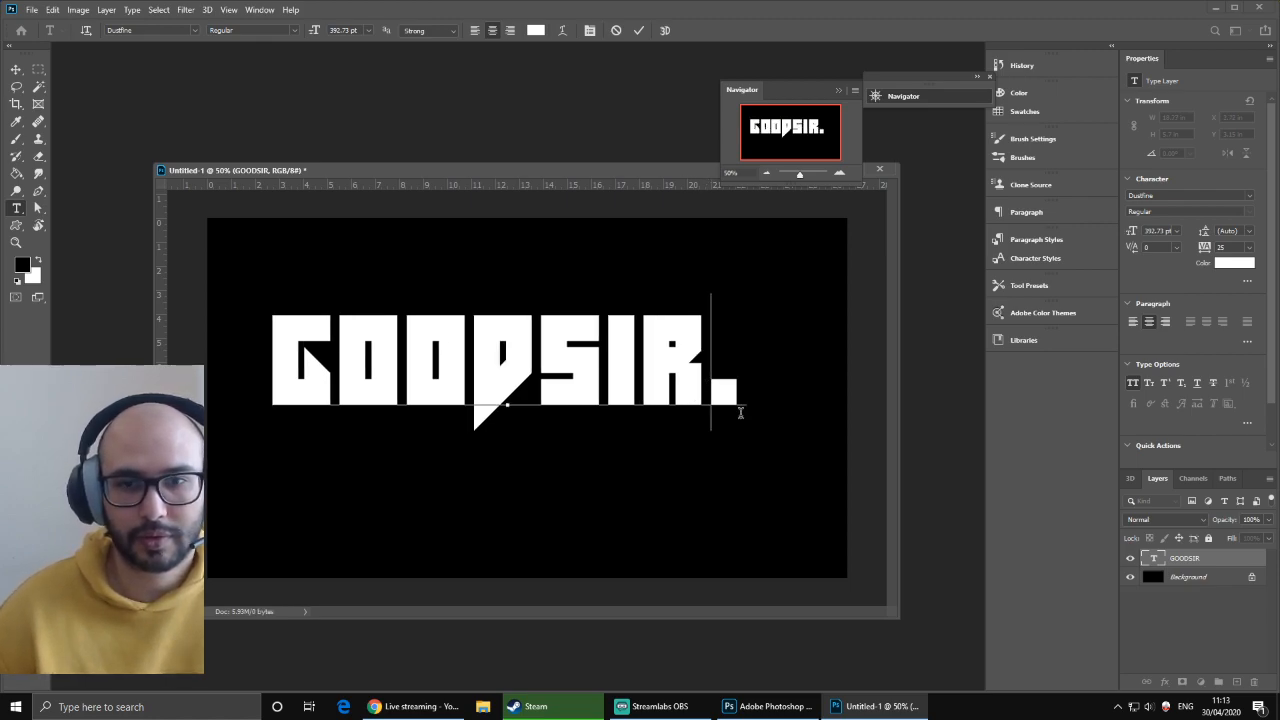
pyautogui.press('Return')
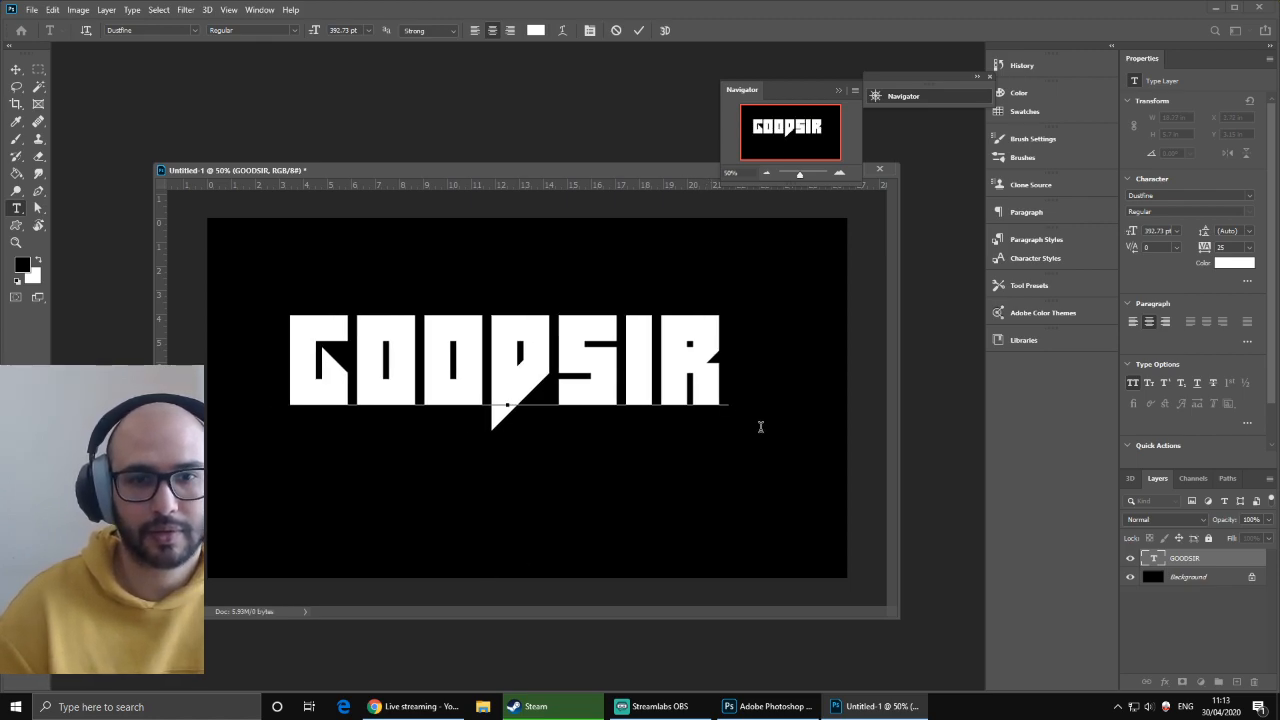
pyautogui.hotkey('ctrl', 'Return')
# - Scale the GOODSIR text layer to about 84.4% and place it against the top edge of the canvas
pyautogui.press('v')
pyautogui.moveTo(517, 423); pyautogui.dragTo(527, 357)
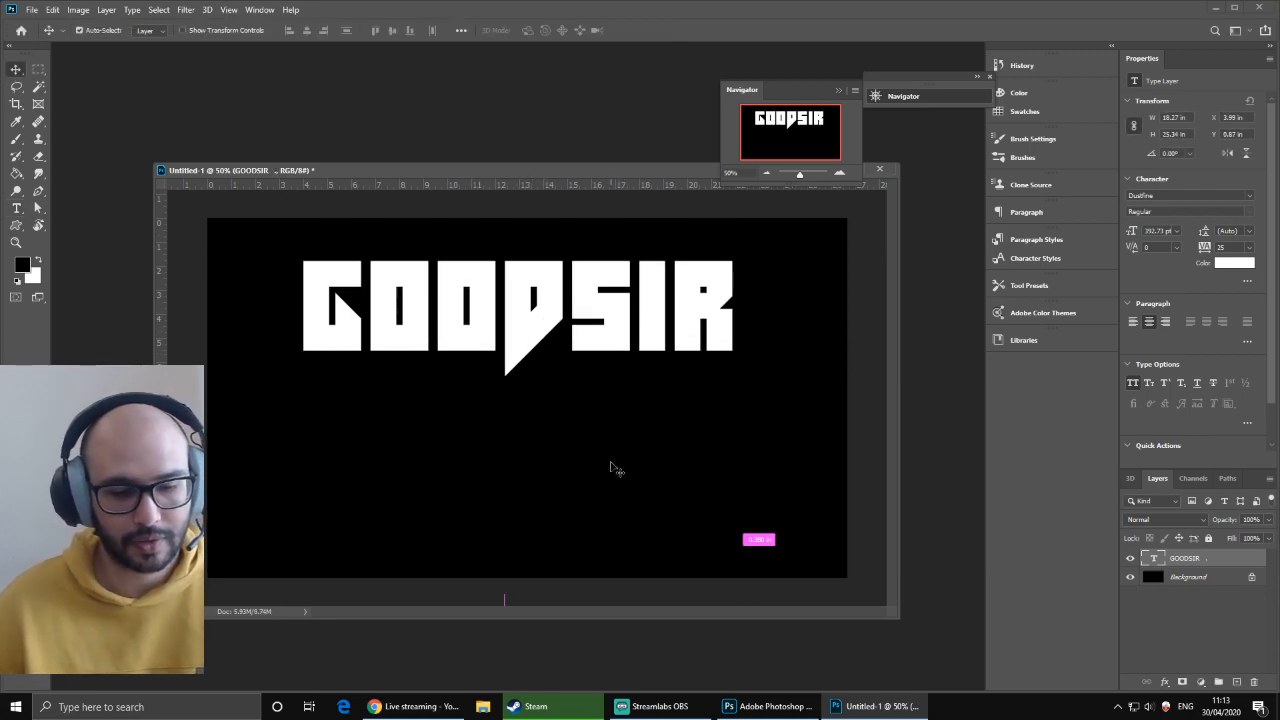
pyautogui.hotkey('ctrl', 't')
pyautogui.moveTo(305, 240); pyautogui.dragTo(374, 336)
pyautogui.moveTo(498, 429); pyautogui.dragTo(482, 314)
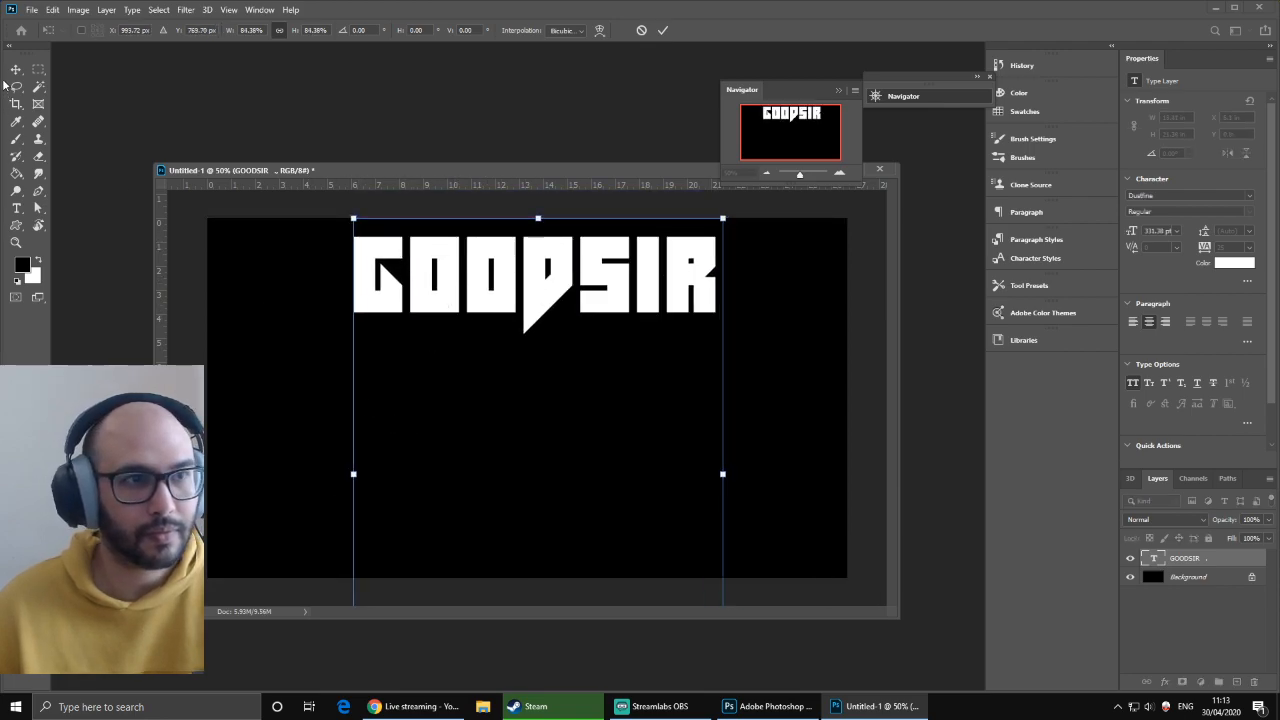
pyautogui.press('Return')
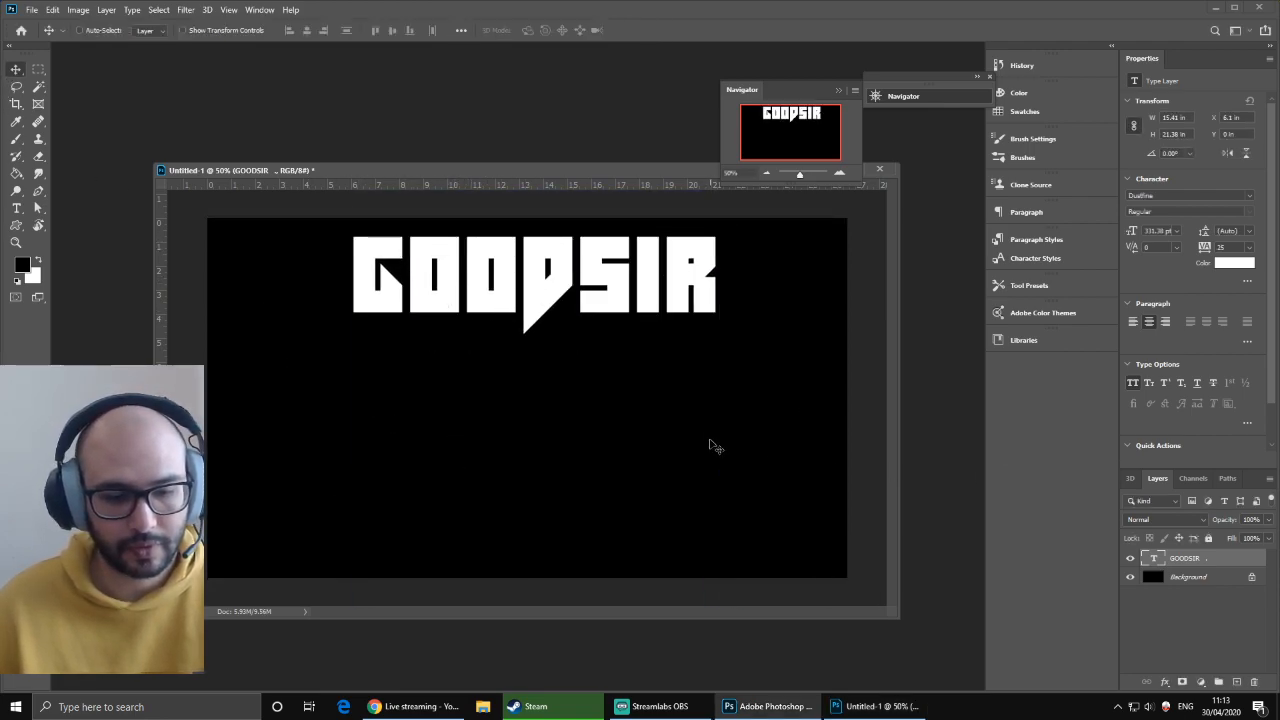
# - Remove a blank line so the period sits at the canvas's bottom edge, and nudge the text layer slightly up
pyautogui.press('t')
pyautogui.click(688, 380)
pyautogui.press('BackSpace')
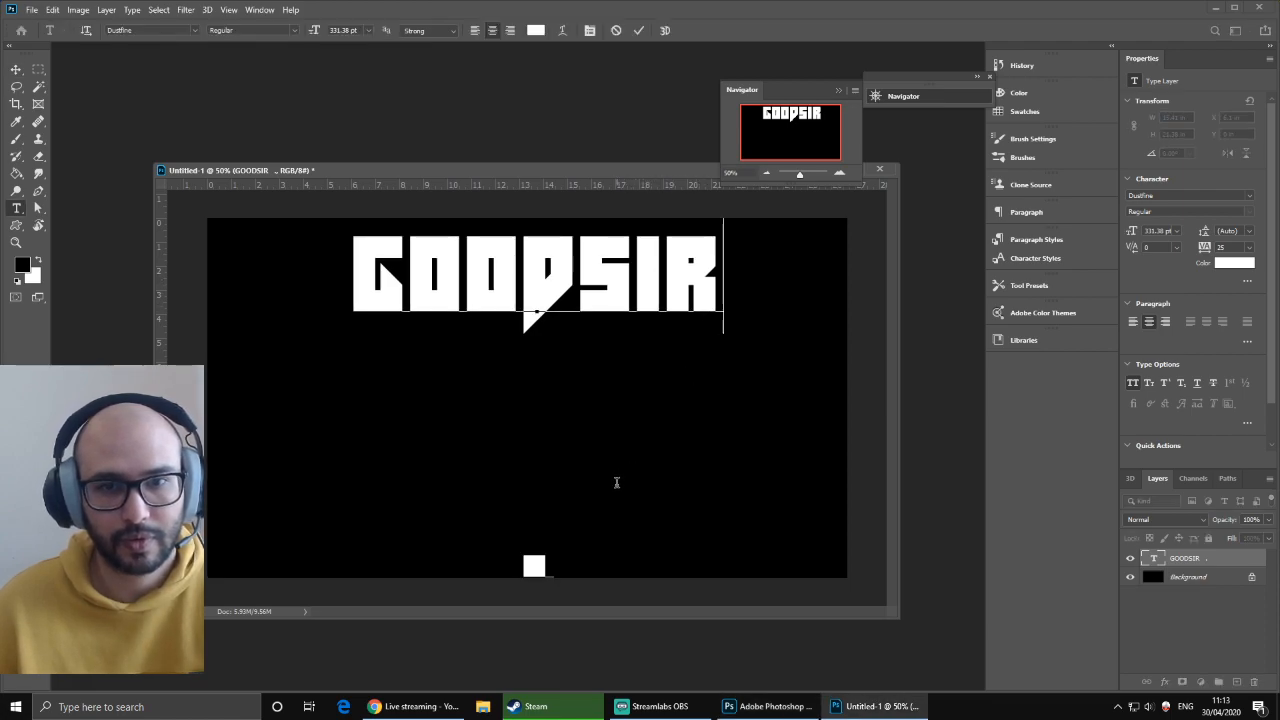
pyautogui.click(18, 72)
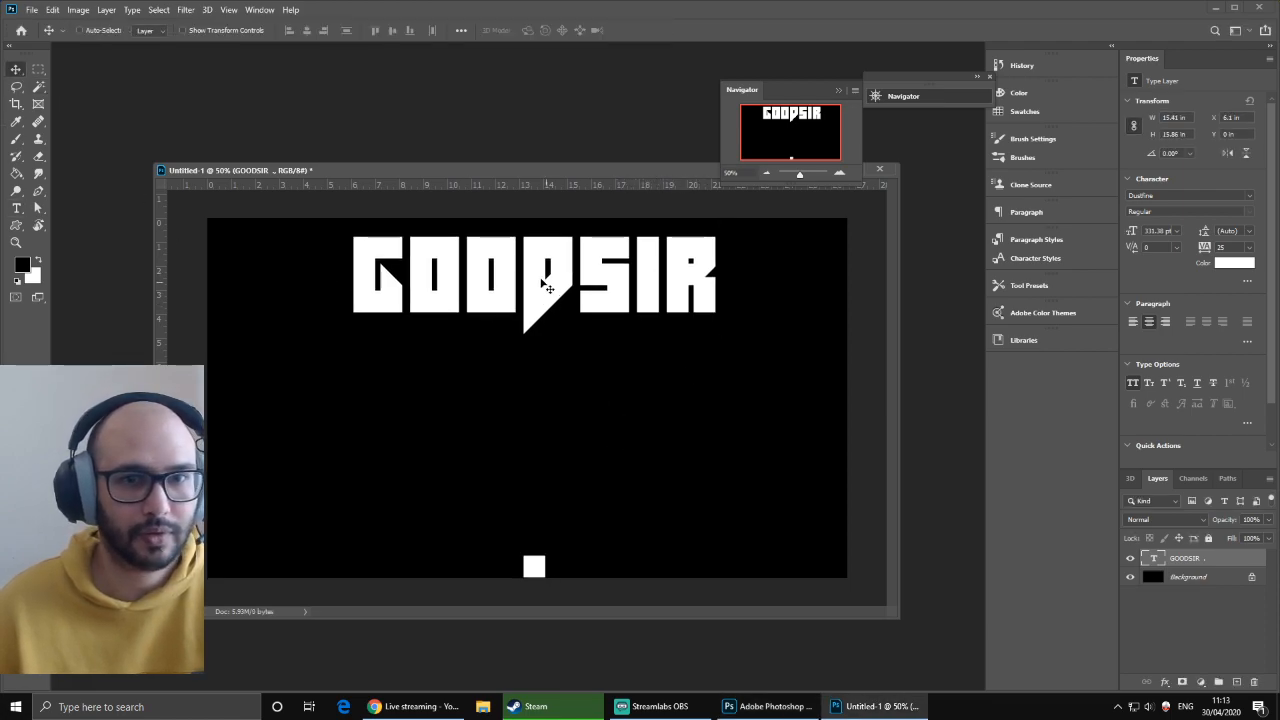
pyautogui.moveTo(540, 286)
pyautogui.mouseDown()
pyautogui.moveTo(539, 321)
pyautogui.moveTo(540, 270)
pyautogui.mouseUp()
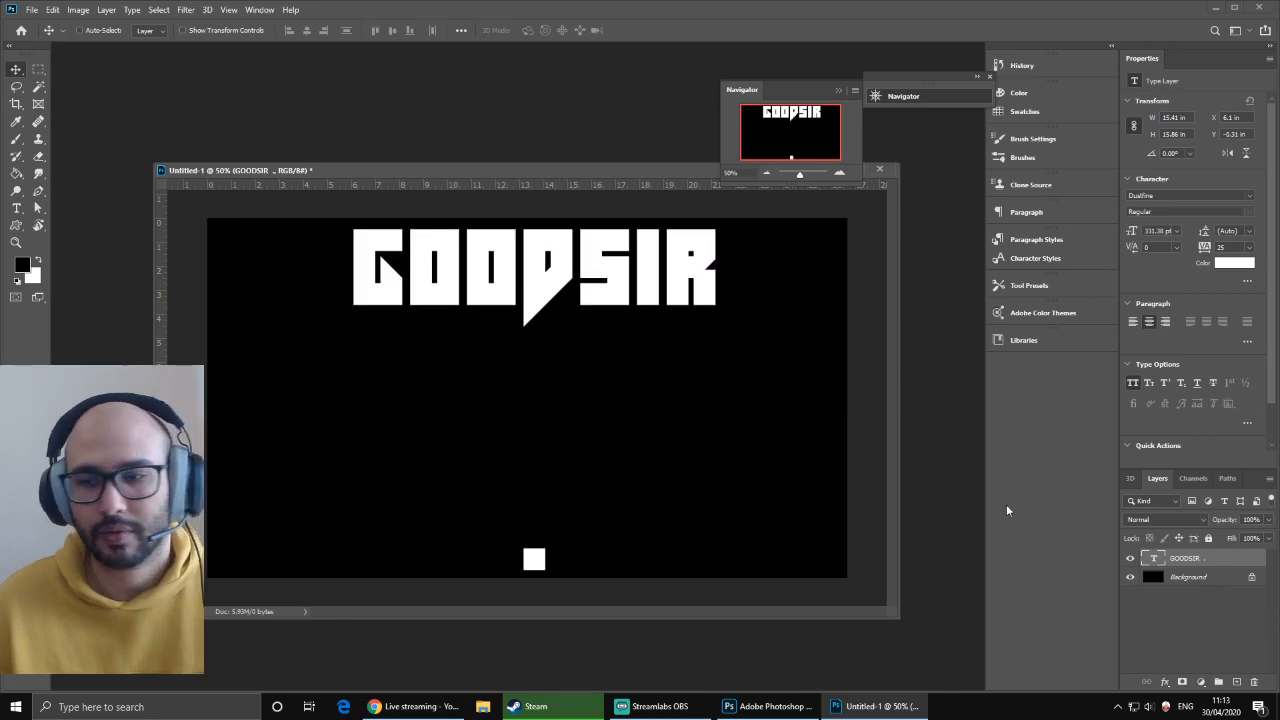
# - Convert the GOODSIR text layer to a Smart Object and open its contents for editing
pyautogui.rightClick(1192, 565)
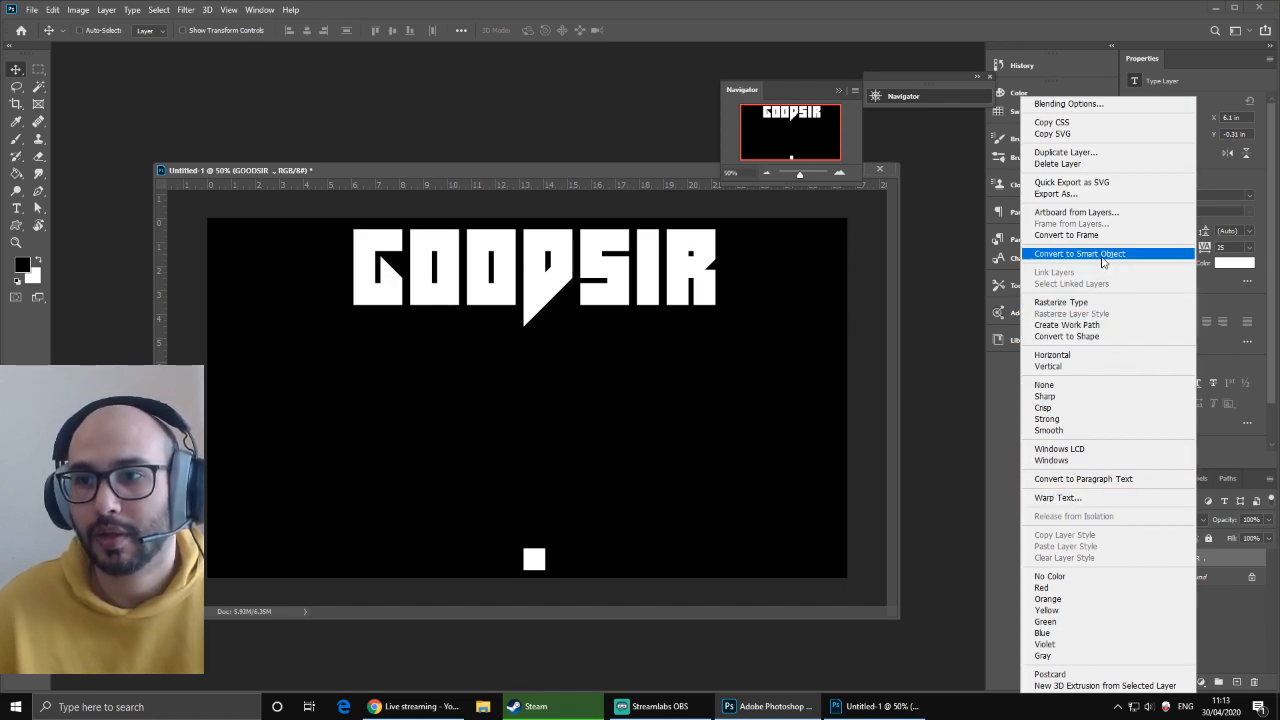
pyautogui.click(1100, 256)
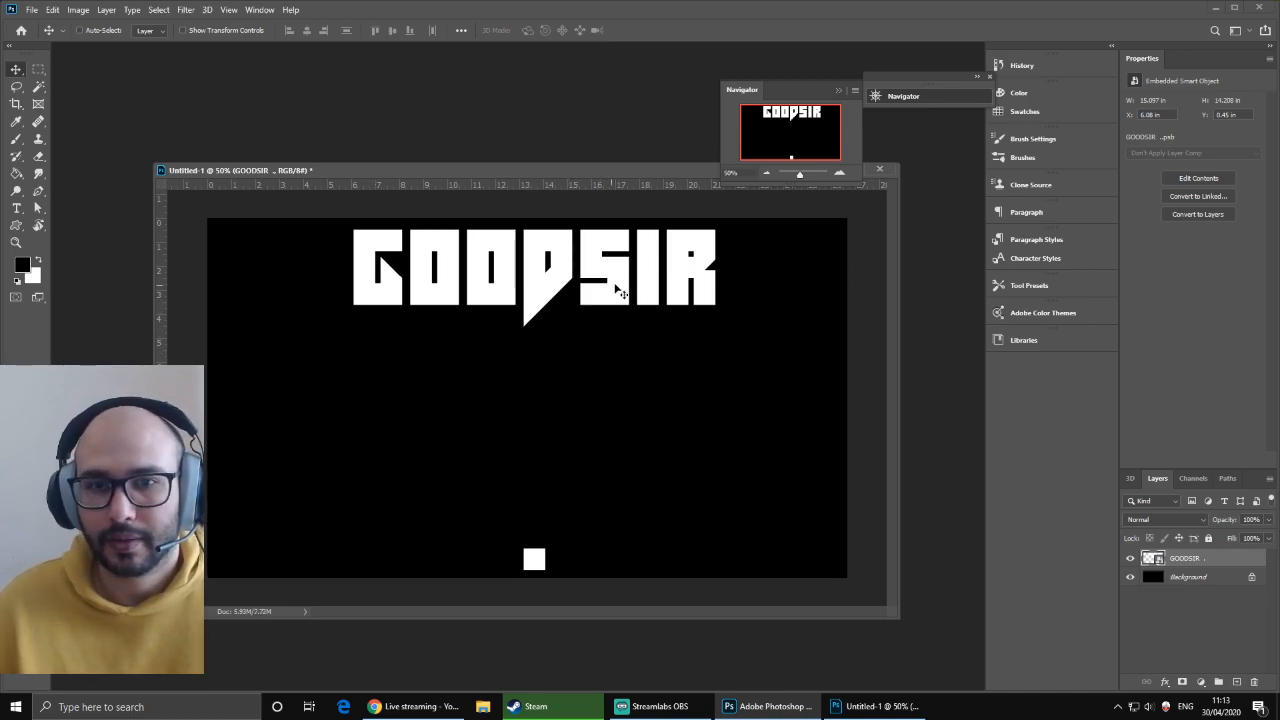
pyautogui.doubleClick(1146, 558)
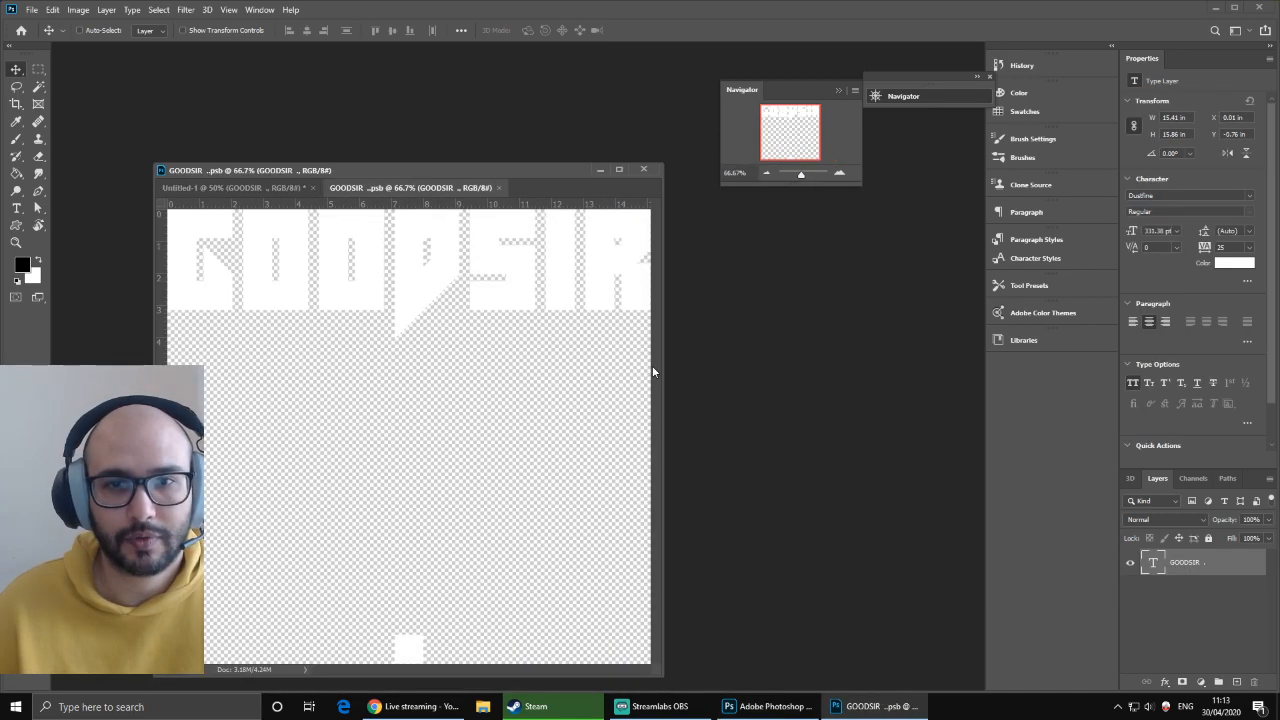
# - Enlarge the Smart Object's document window and delete the period from the bottom line of its GOODSIR text
pyautogui.moveTo(663, 370); pyautogui.dragTo(1018, 340)
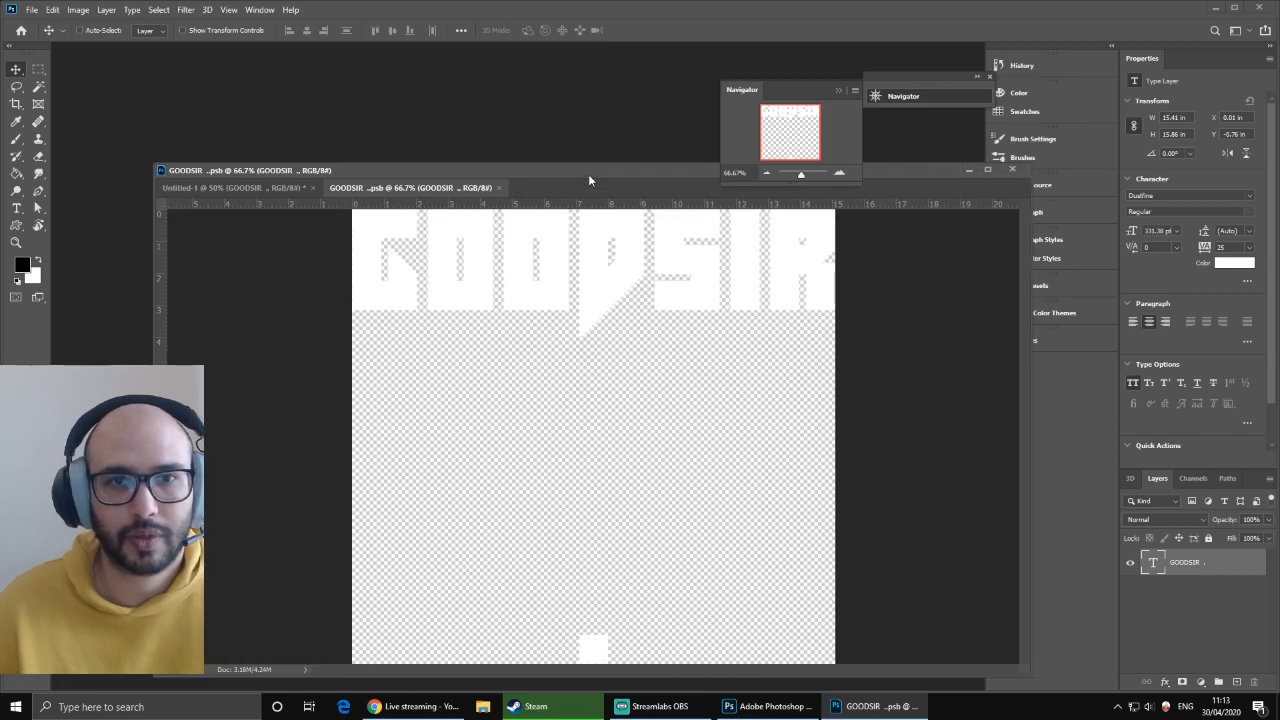
pyautogui.moveTo(588, 180); pyautogui.dragTo(521, 86)
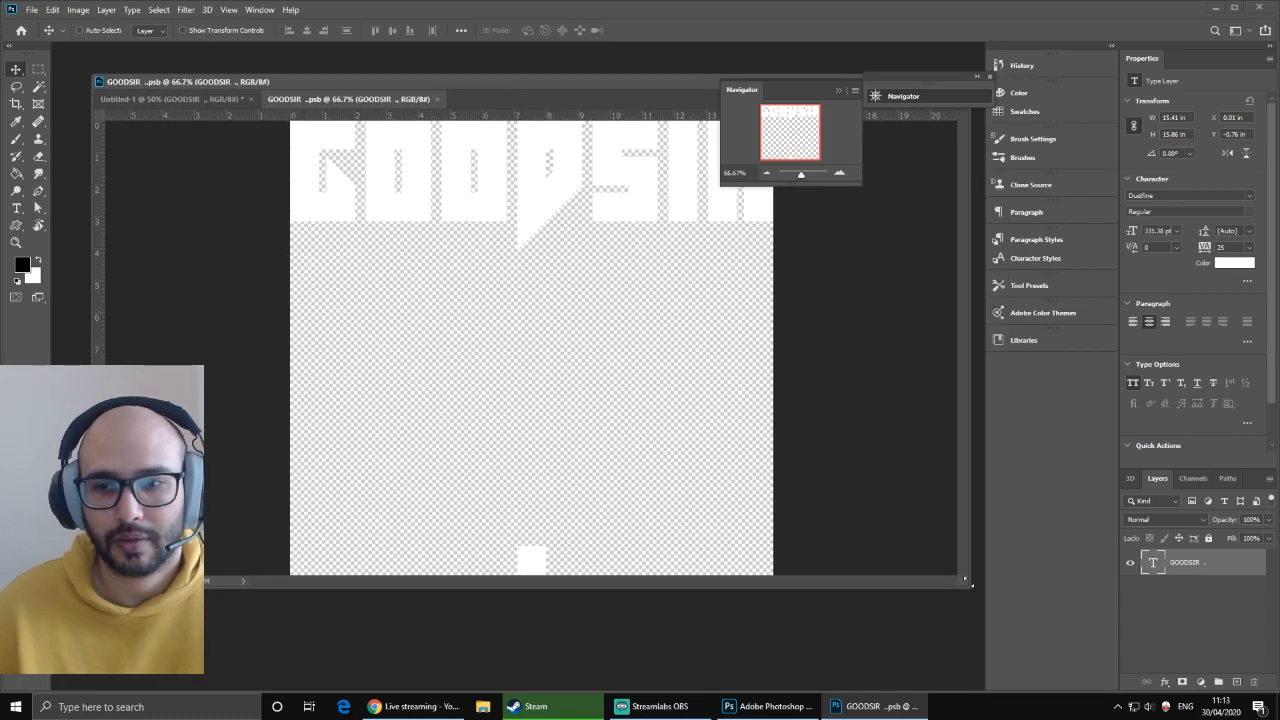
pyautogui.moveTo(970, 580); pyautogui.dragTo(968, 628)
pyautogui.doubleClick(581, 592)
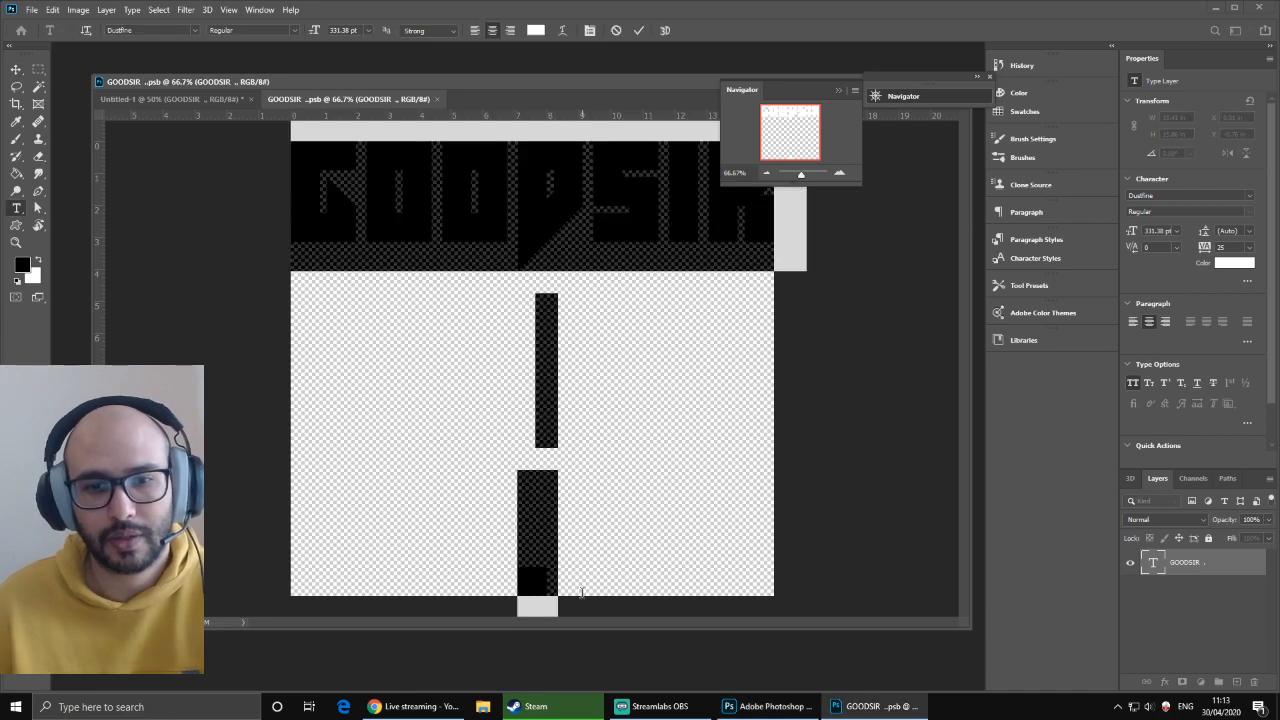
pyautogui.moveTo(582, 592); pyautogui.dragTo(488, 571)
pyautogui.press('BackSpace')
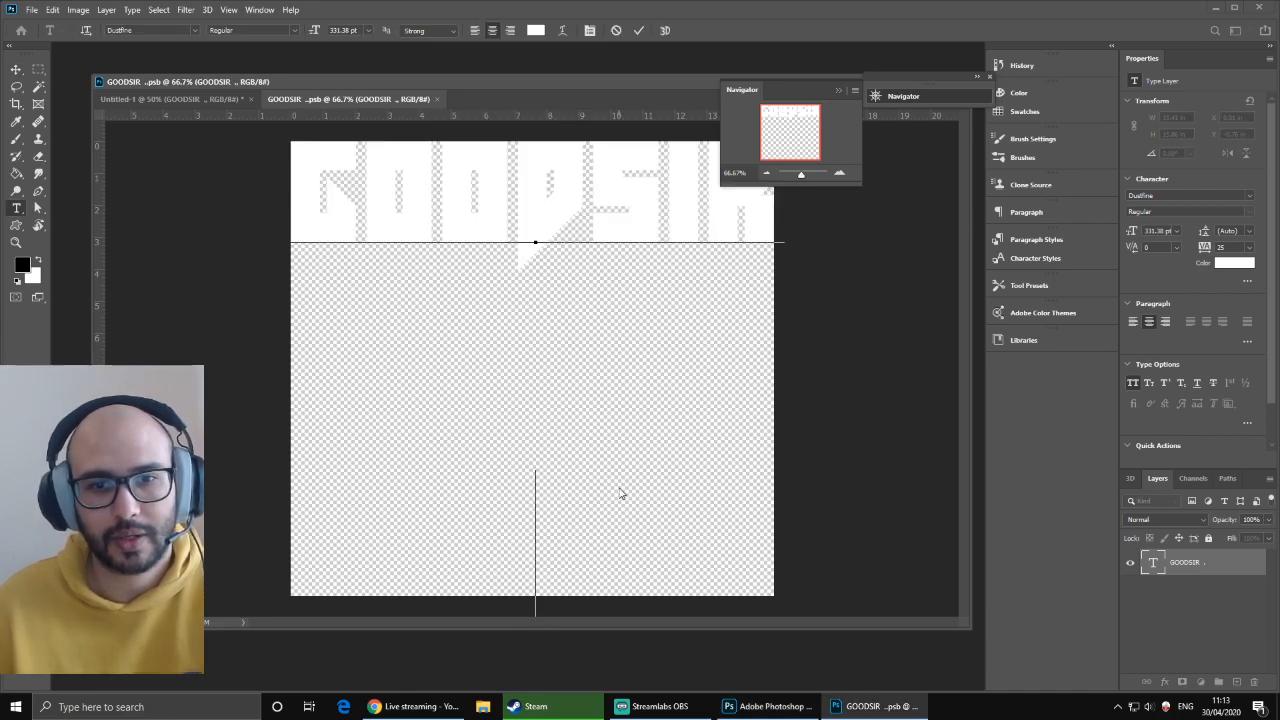
# - Move the GOODSIR text to the middle of the Smart Object canvas and scale it down to 291.9 pt
pyautogui.click(15, 69)
pyautogui.moveTo(500, 262); pyautogui.dragTo(510, 398)
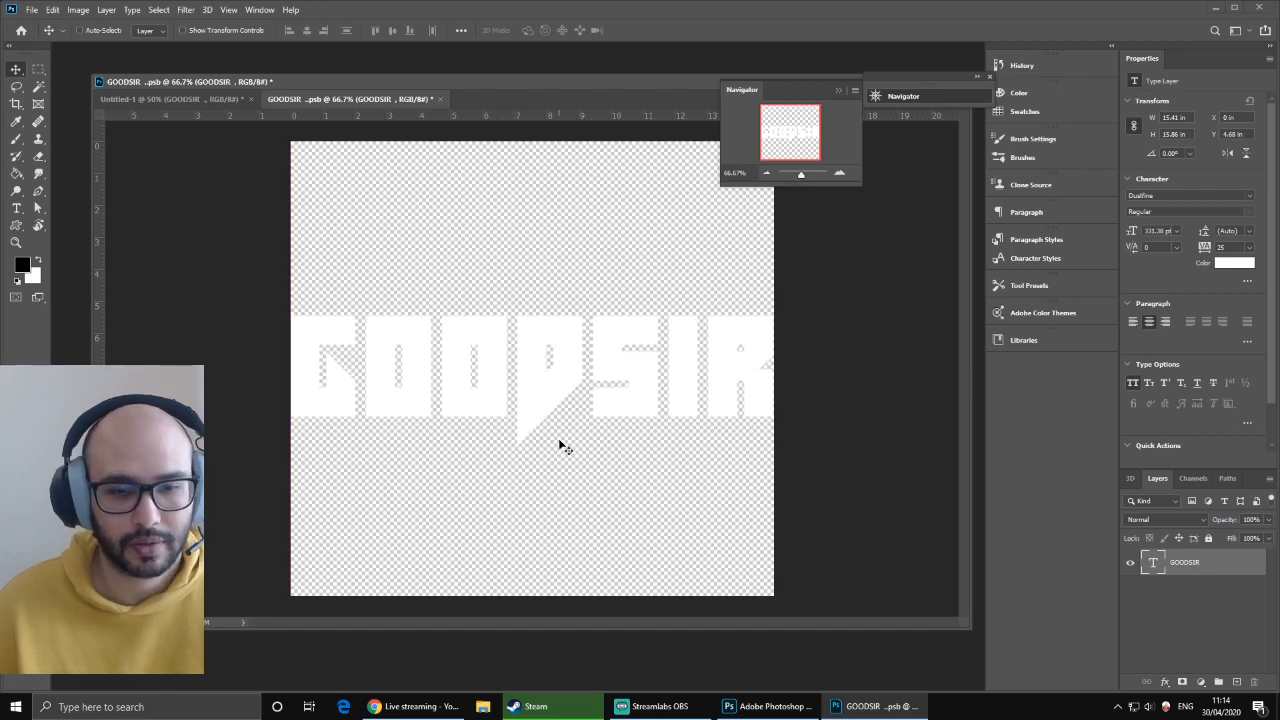
pyautogui.hotkey('ctrl', 't')
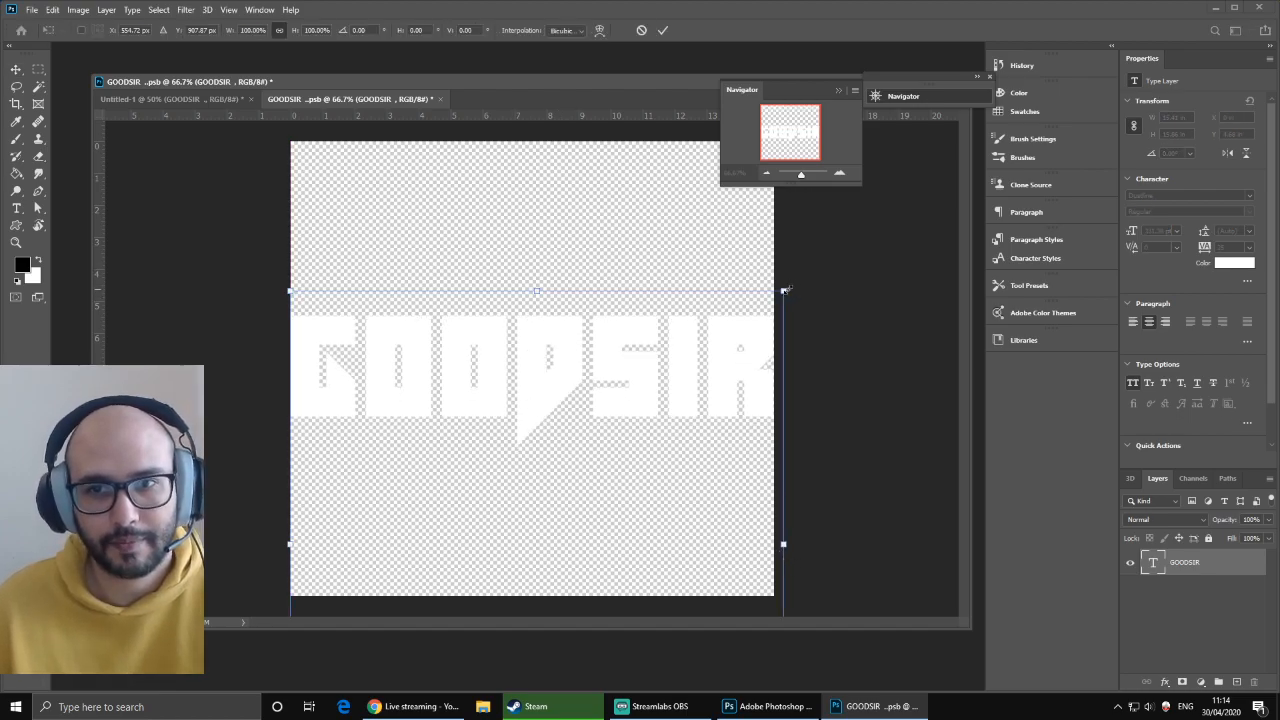
pyautogui.moveTo(785, 289); pyautogui.dragTo(700, 328)
pyautogui.press('Return')
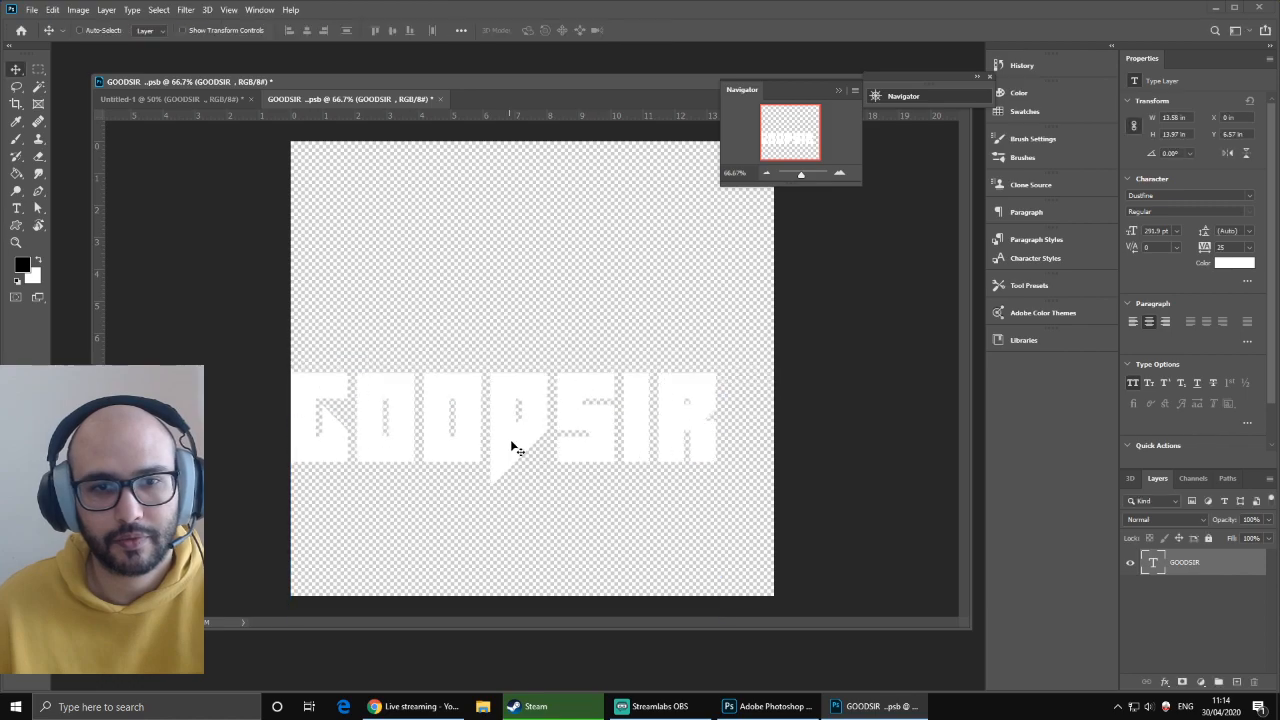
pyautogui.moveTo(631, 441); pyautogui.dragTo(665, 410)
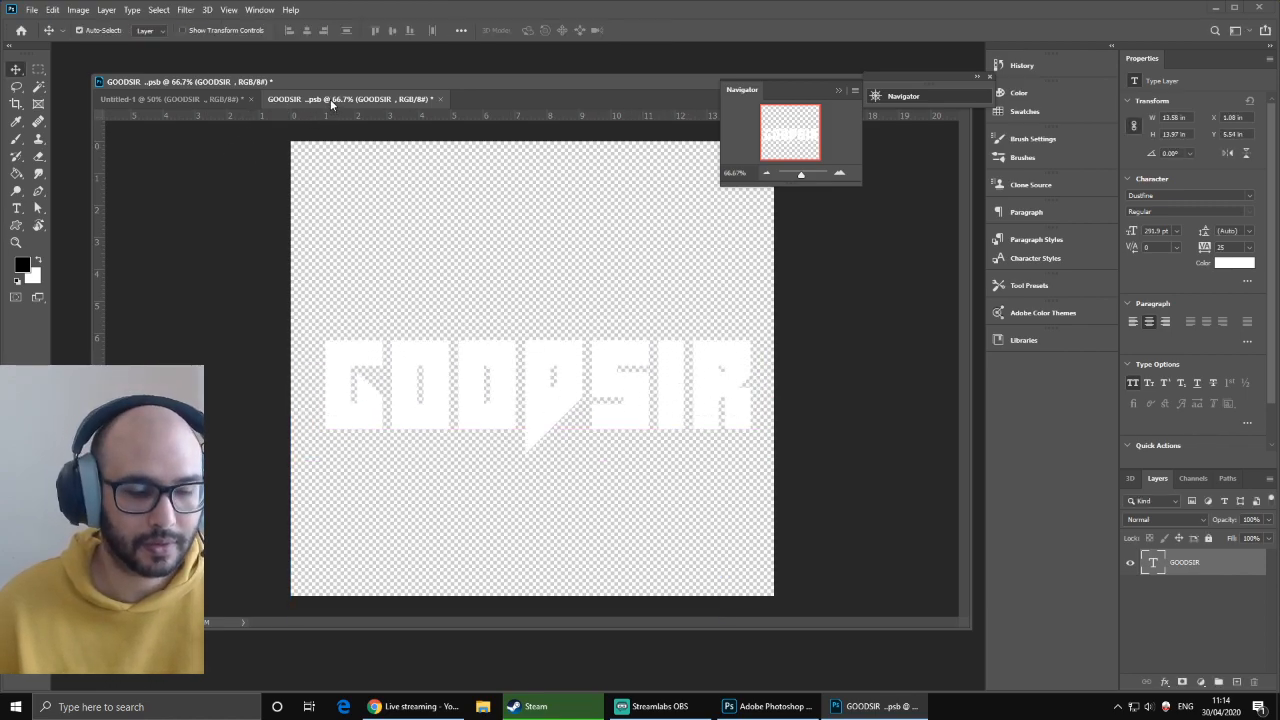
# - Save the Smart Object contents, return to the Untitled-1 document and nudge the GOODSIR layer closer to the canvas centre
pyautogui.hotkey('ctrl', 's')
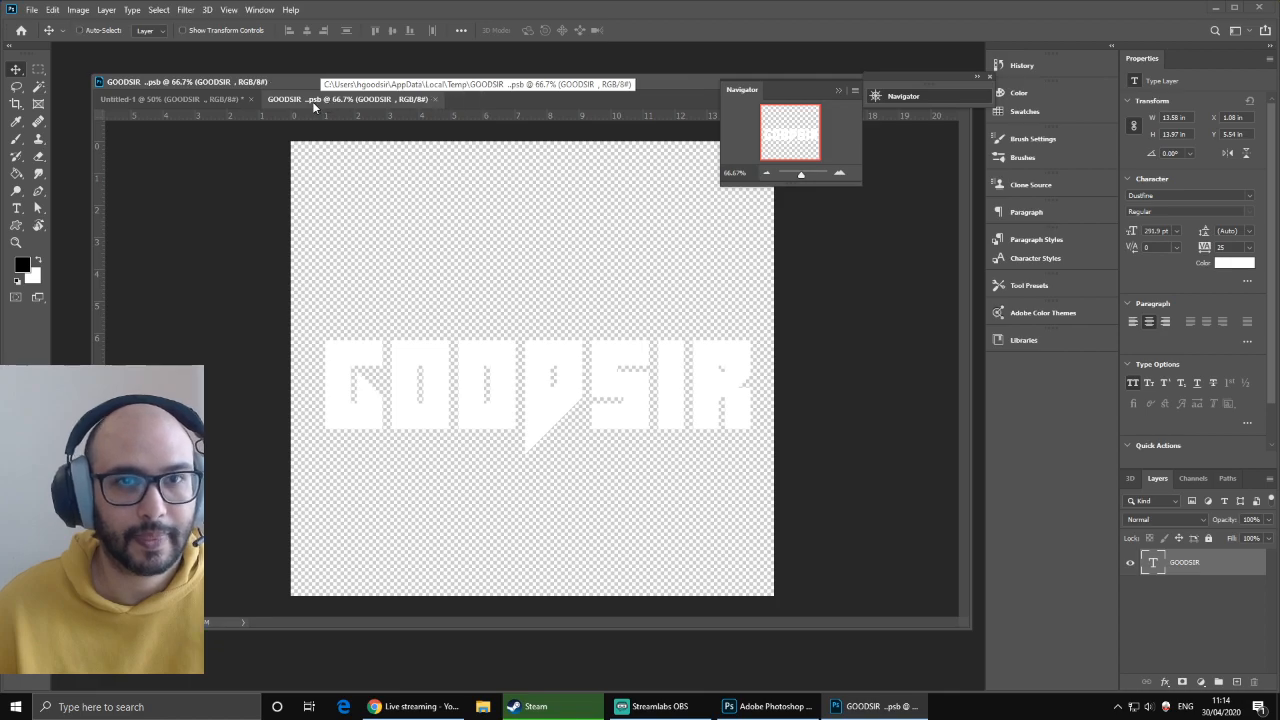
pyautogui.click(211, 100)
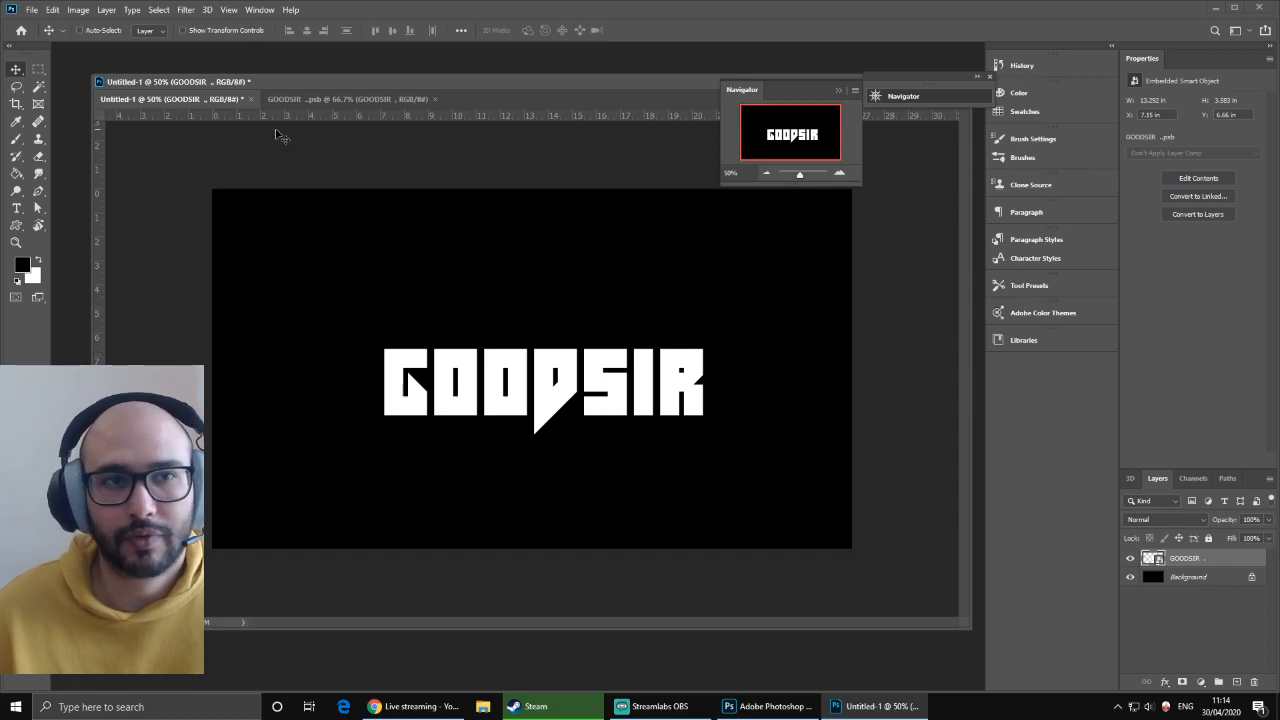
pyautogui.click(347, 99)
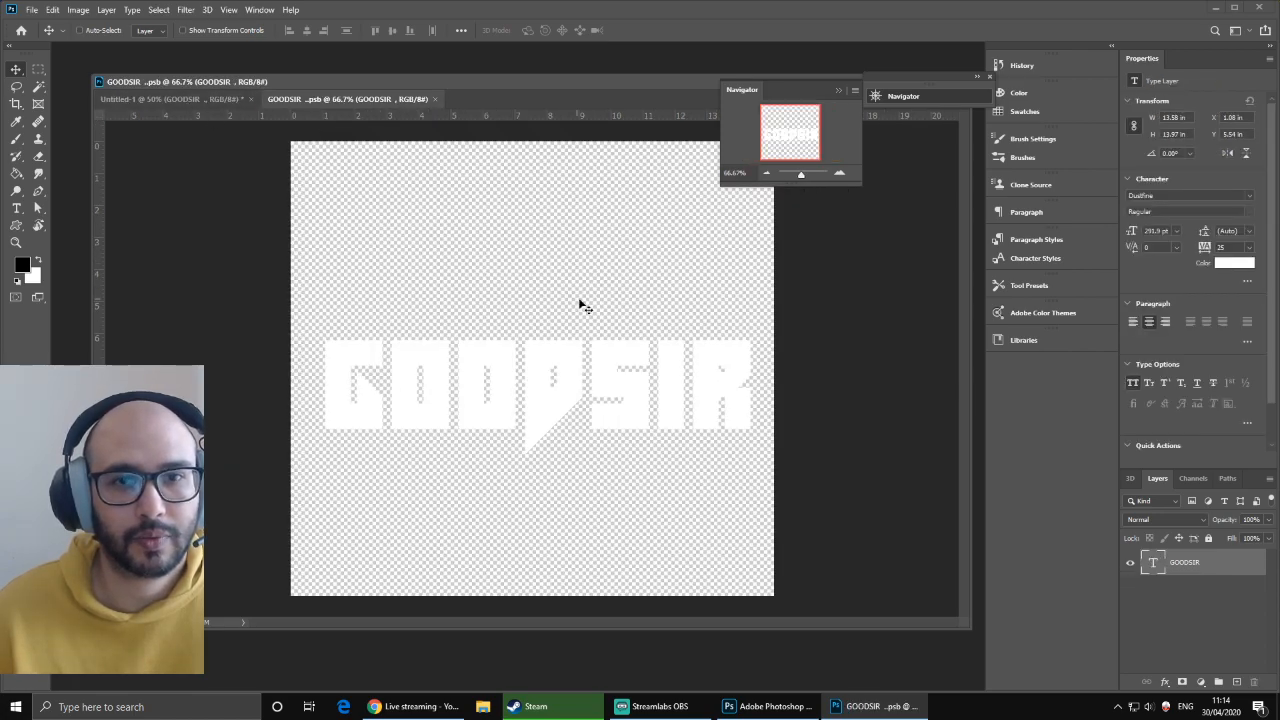
pyautogui.click(185, 99)
pyautogui.moveTo(554, 425)
pyautogui.mouseDown()
pyautogui.moveTo(580, 425)
pyautogui.moveTo(551, 427)
pyautogui.moveTo(562, 417)
pyautogui.mouseUp()
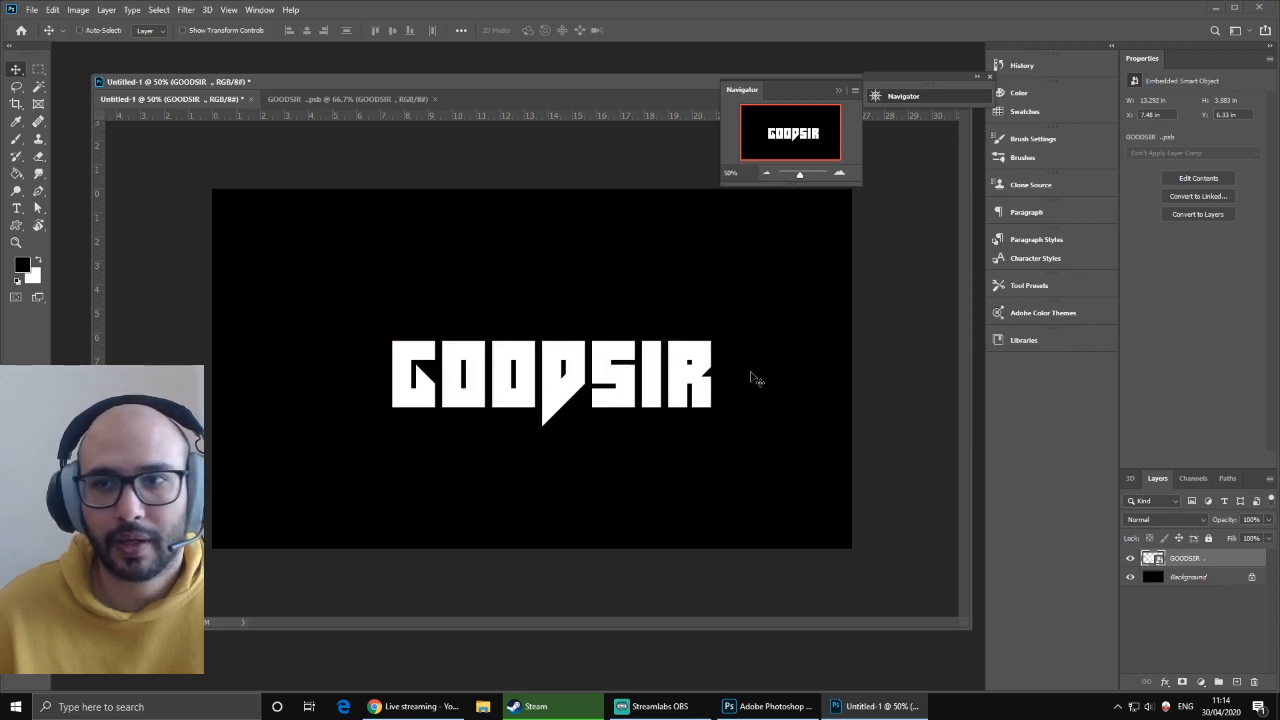
# - Switch to a new Chrome window, search Google for "da fonts" and open the DaFont website
pyautogui.click(452, 704)
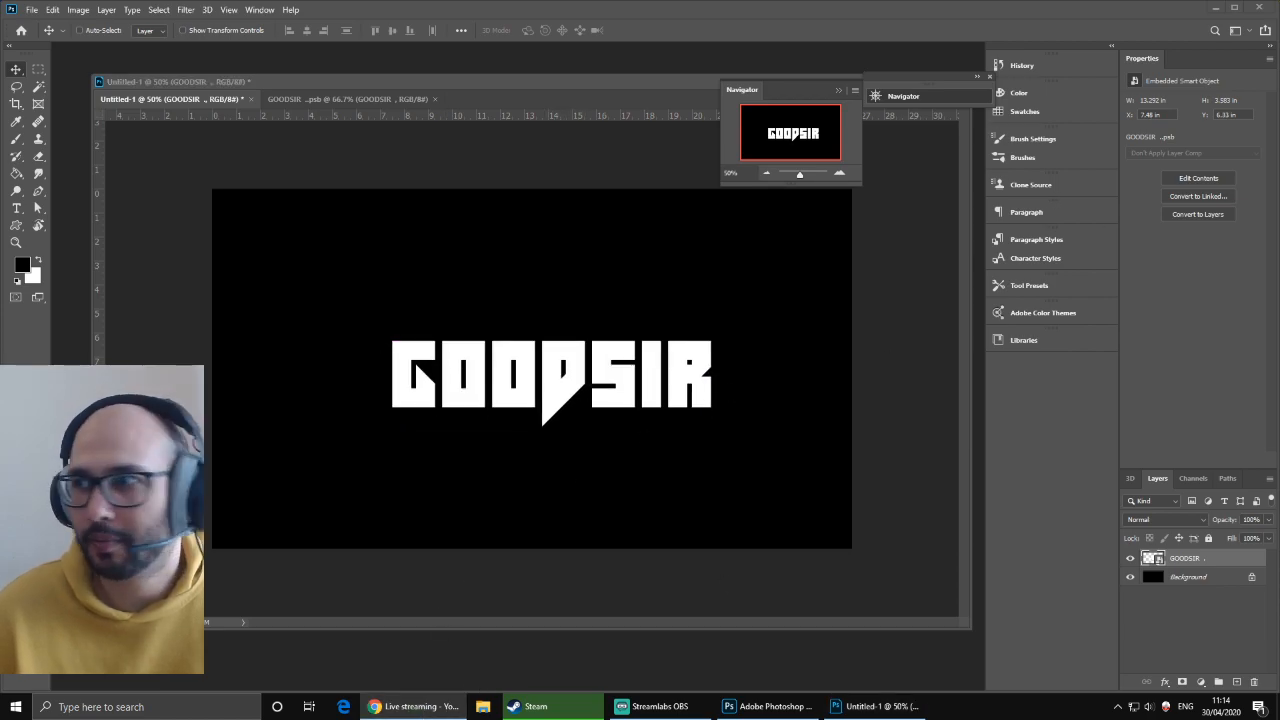
pyautogui.moveTo(1279, 150); pyautogui.dragTo(348, 122)
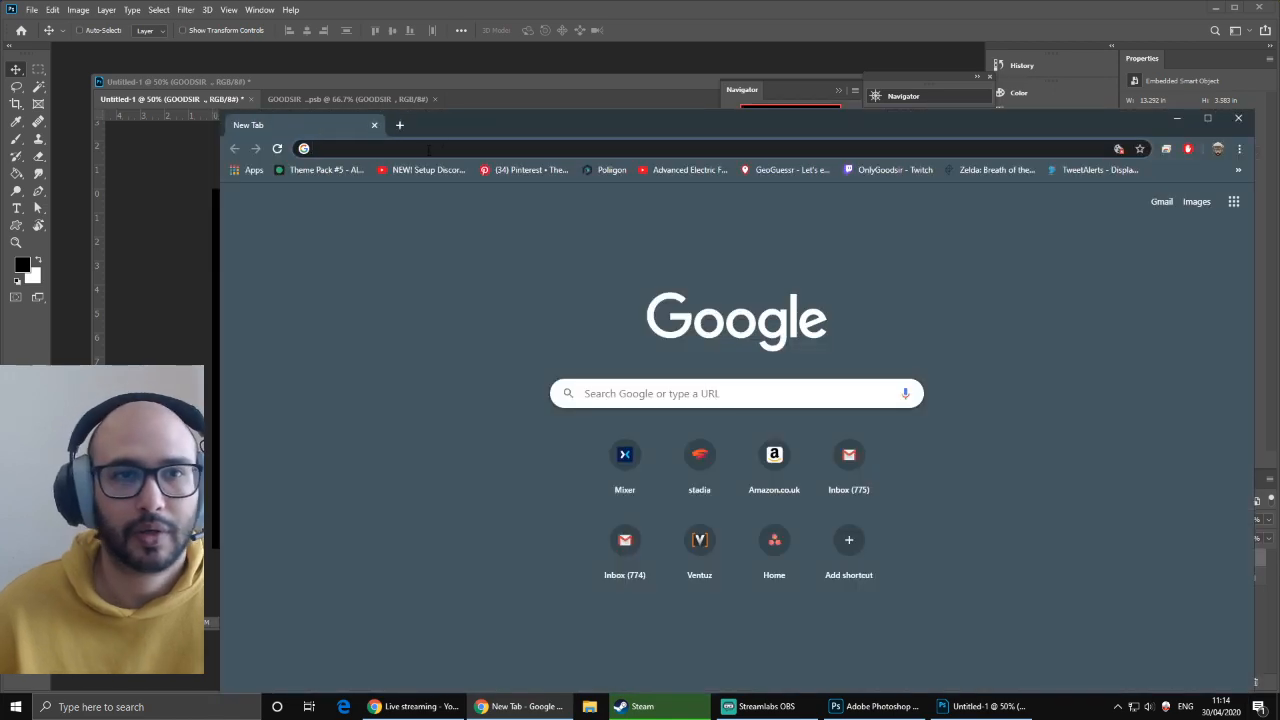
pyautogui.moveTo(484, 115); pyautogui.dragTo(381, 78)
pyautogui.write('da fonts')
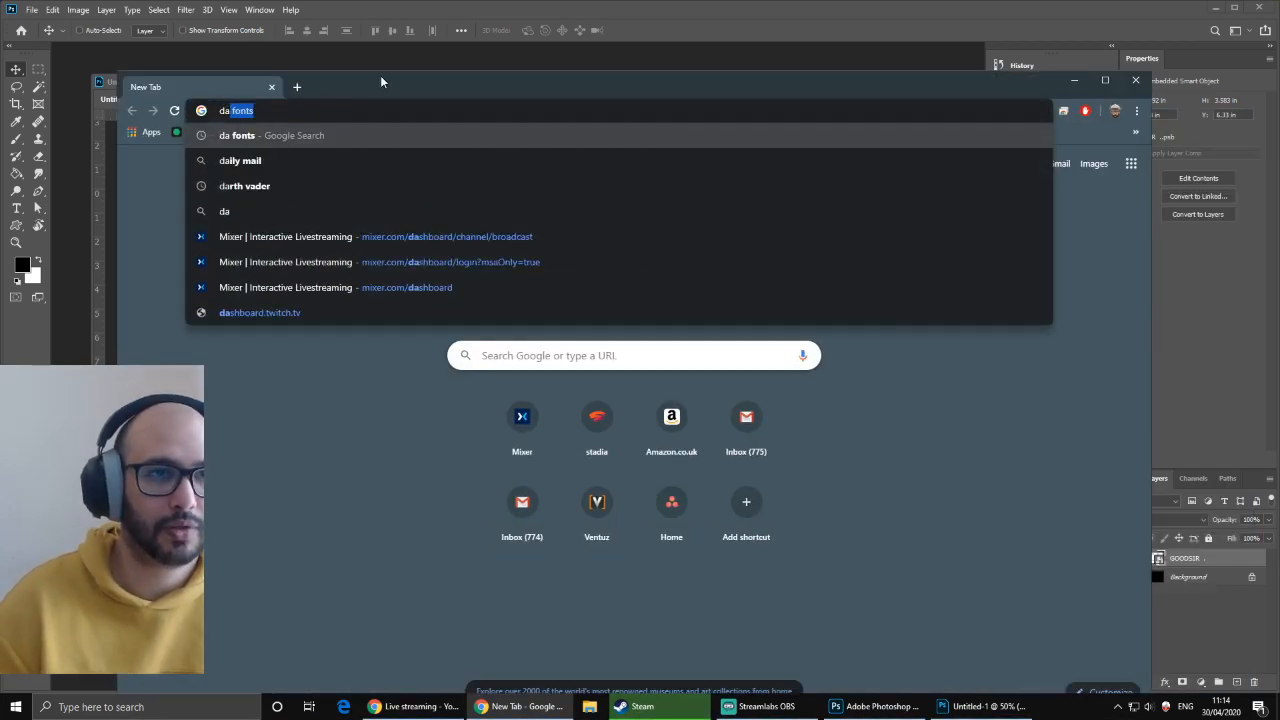
pyautogui.press('Return')
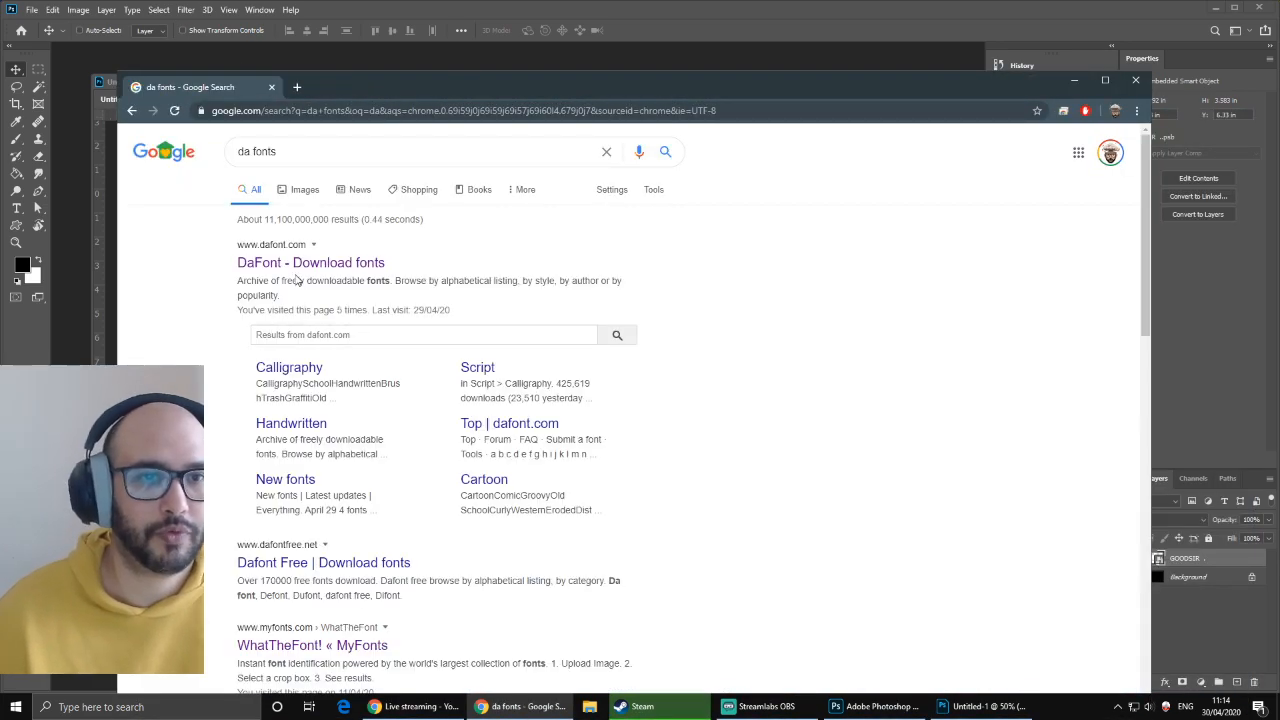
pyautogui.click(300, 261)
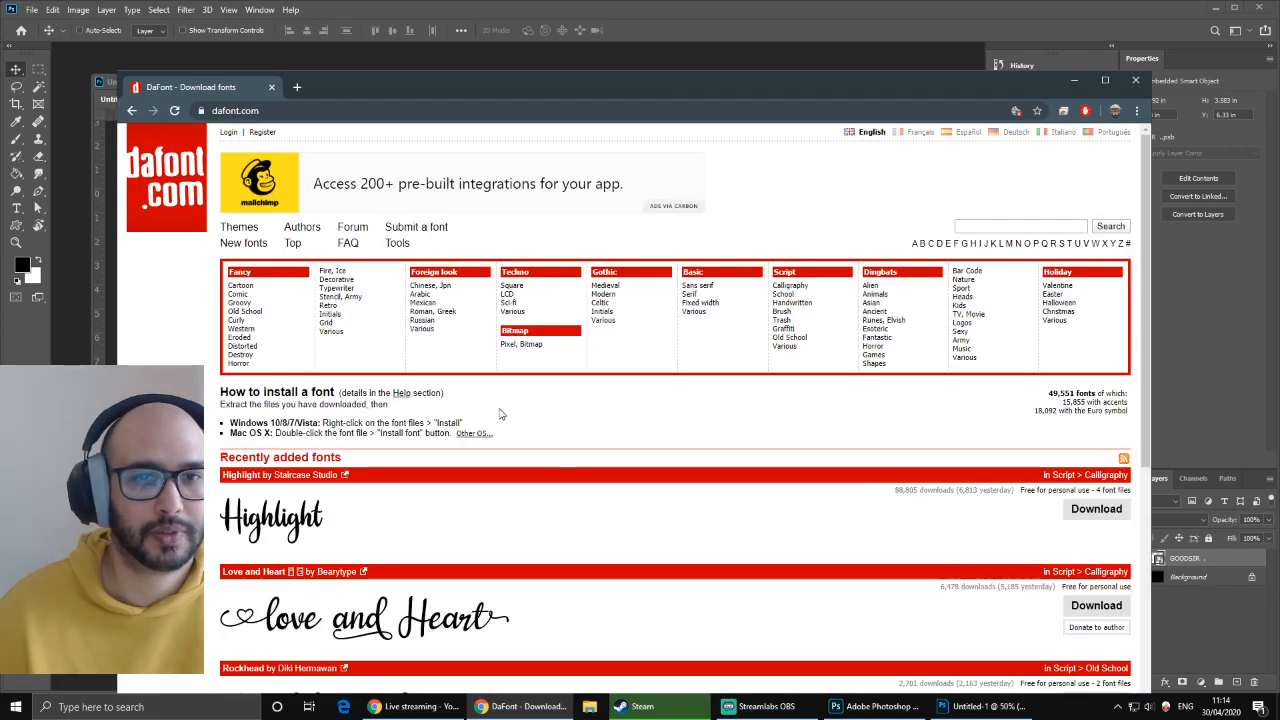
# - Open the Techno > Square font category and preview its fonts with the text GOODSIR
pyautogui.click(512, 286)
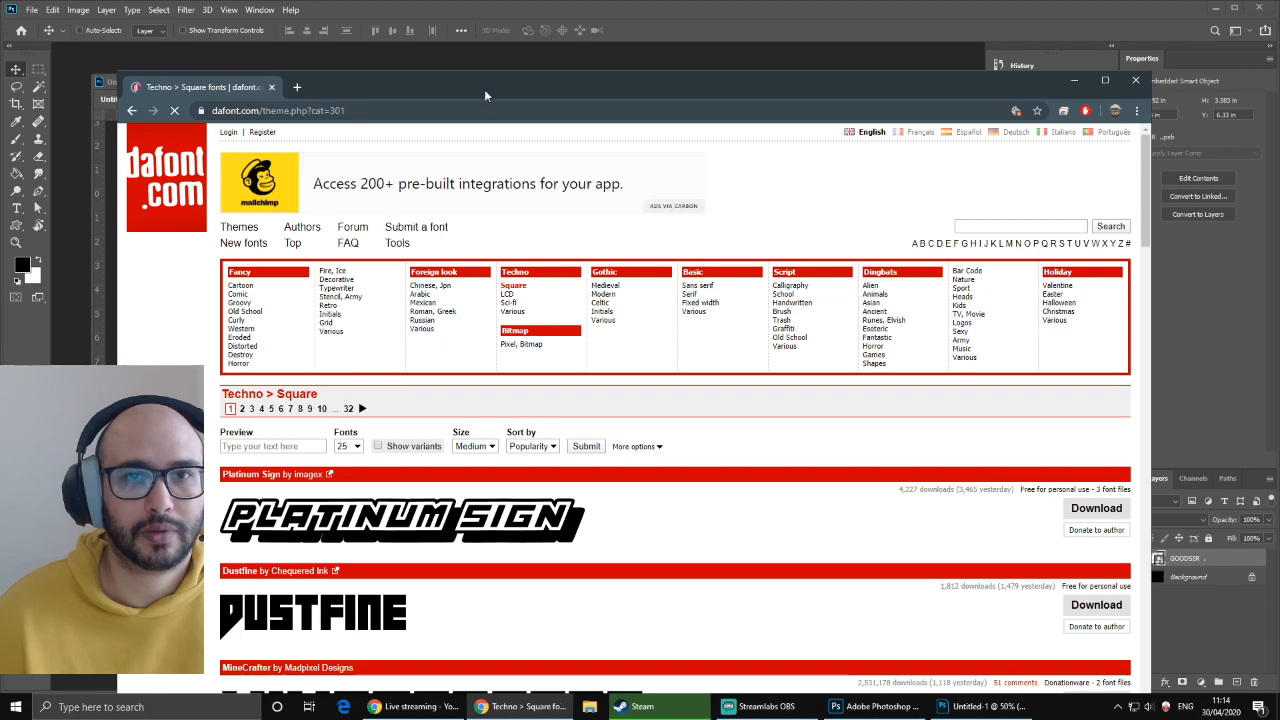
pyautogui.moveTo(484, 89); pyautogui.dragTo(458, 63)
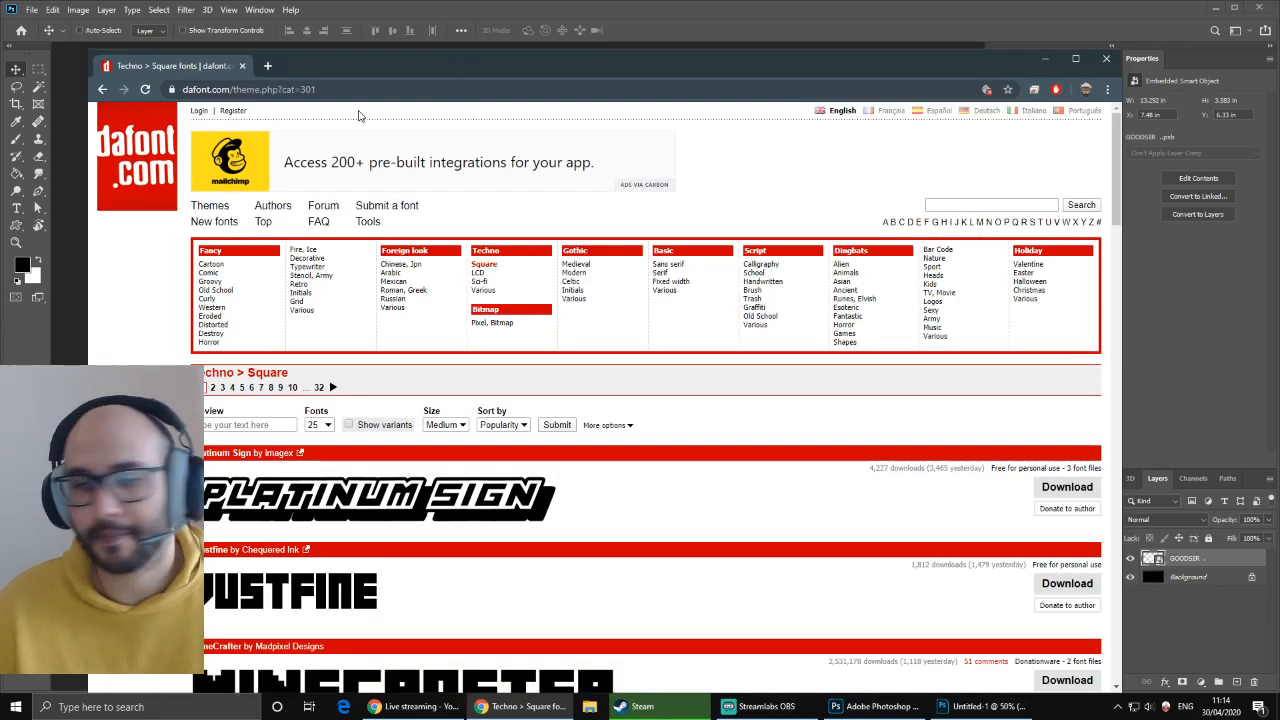
pyautogui.scroll(-4, 268, 398)
pyautogui.scroll(3, 247, 364)
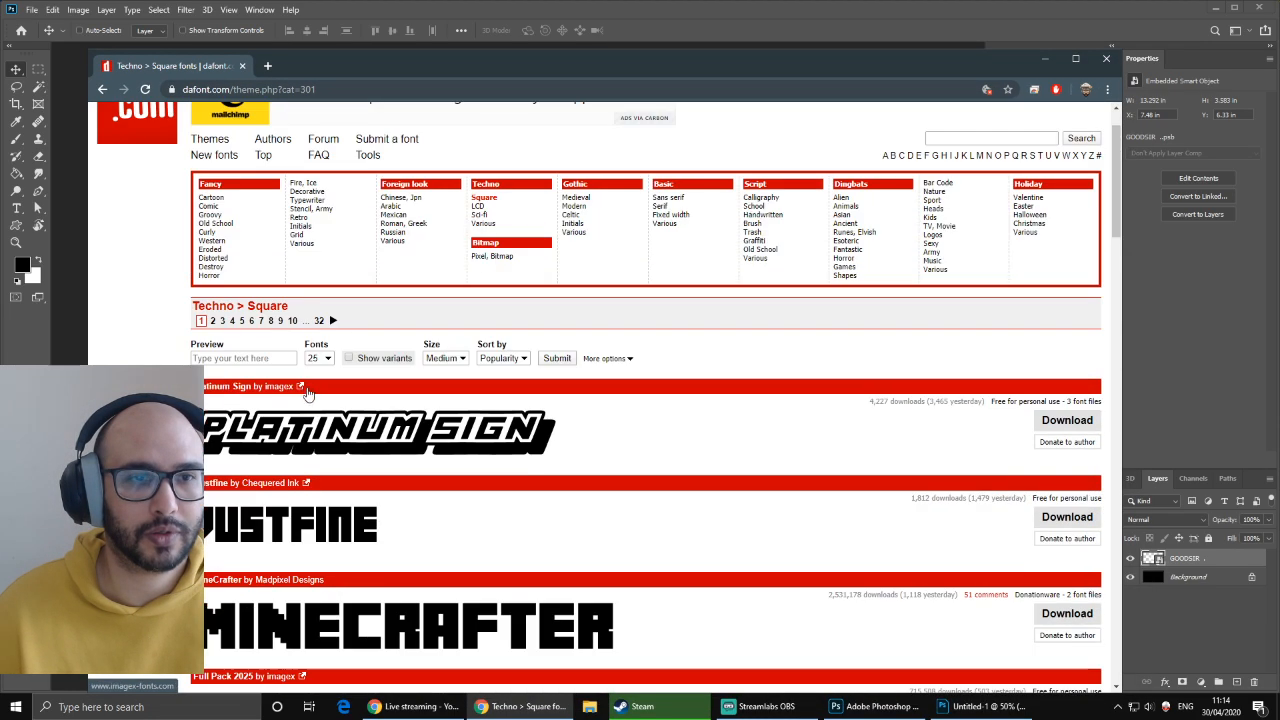
pyautogui.click(247, 359)
pyautogui.write('GOODSIR')
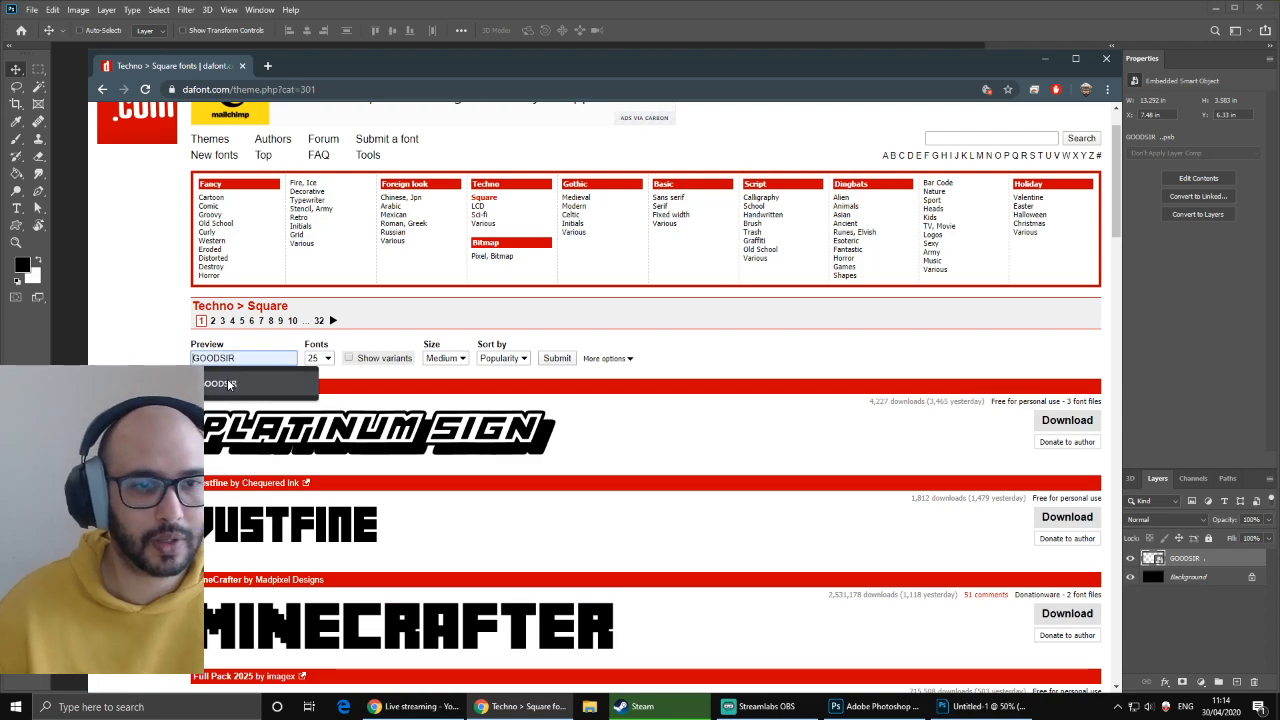
pyautogui.click(552, 362)
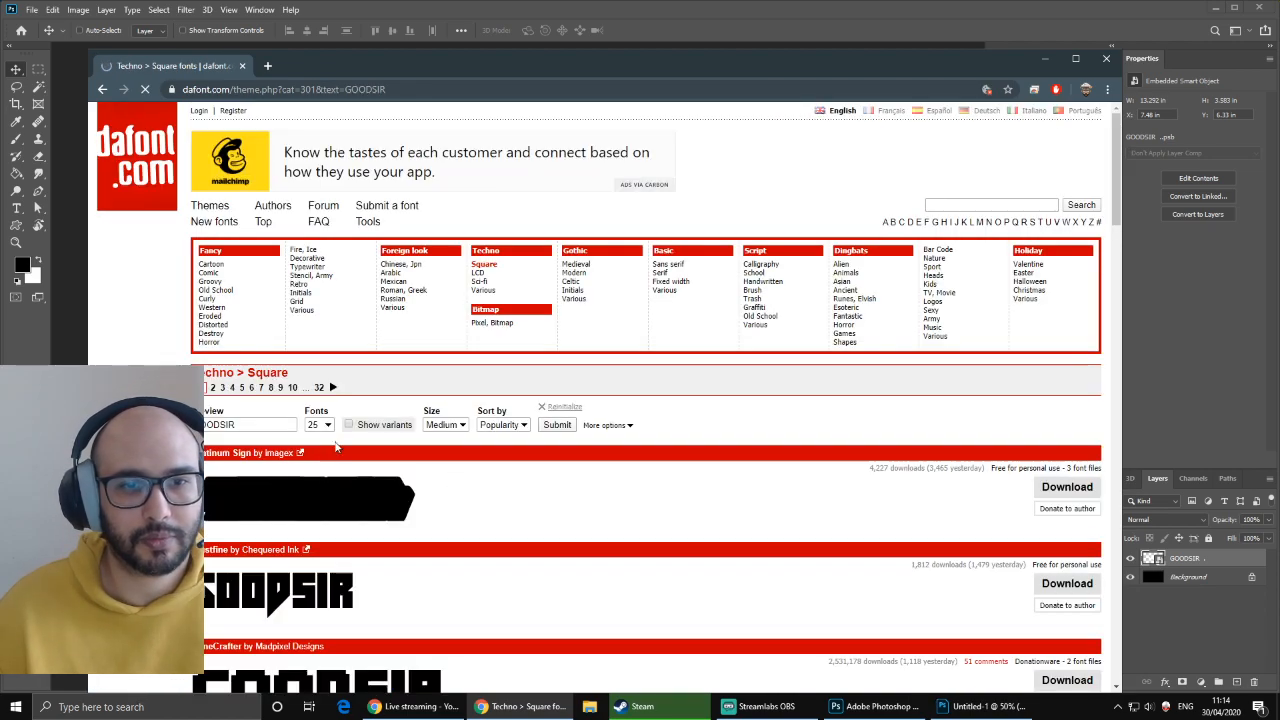
# - Browse the GOODSIR previews of the Square fonts, including those on page 3, and close the browser window
pyautogui.scroll(-3, 358, 478)
pyautogui.scroll(-4, 300, 445)
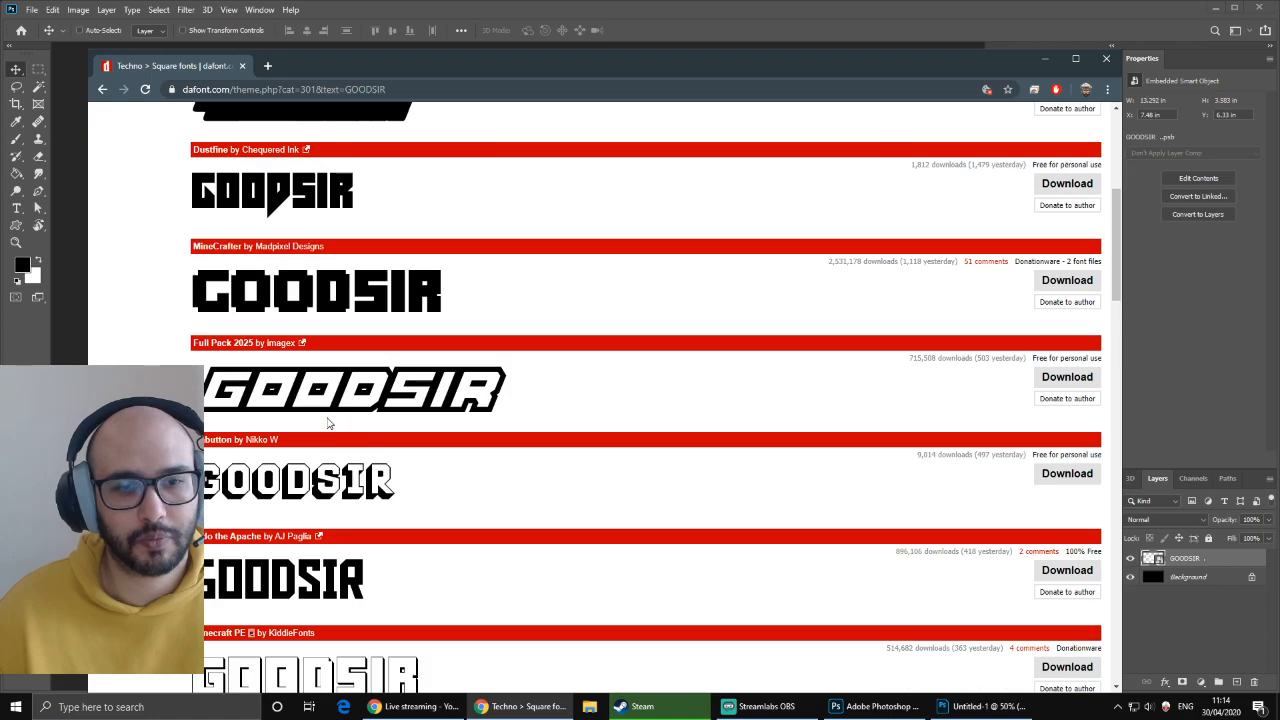
pyautogui.scroll(-10, 381, 488)
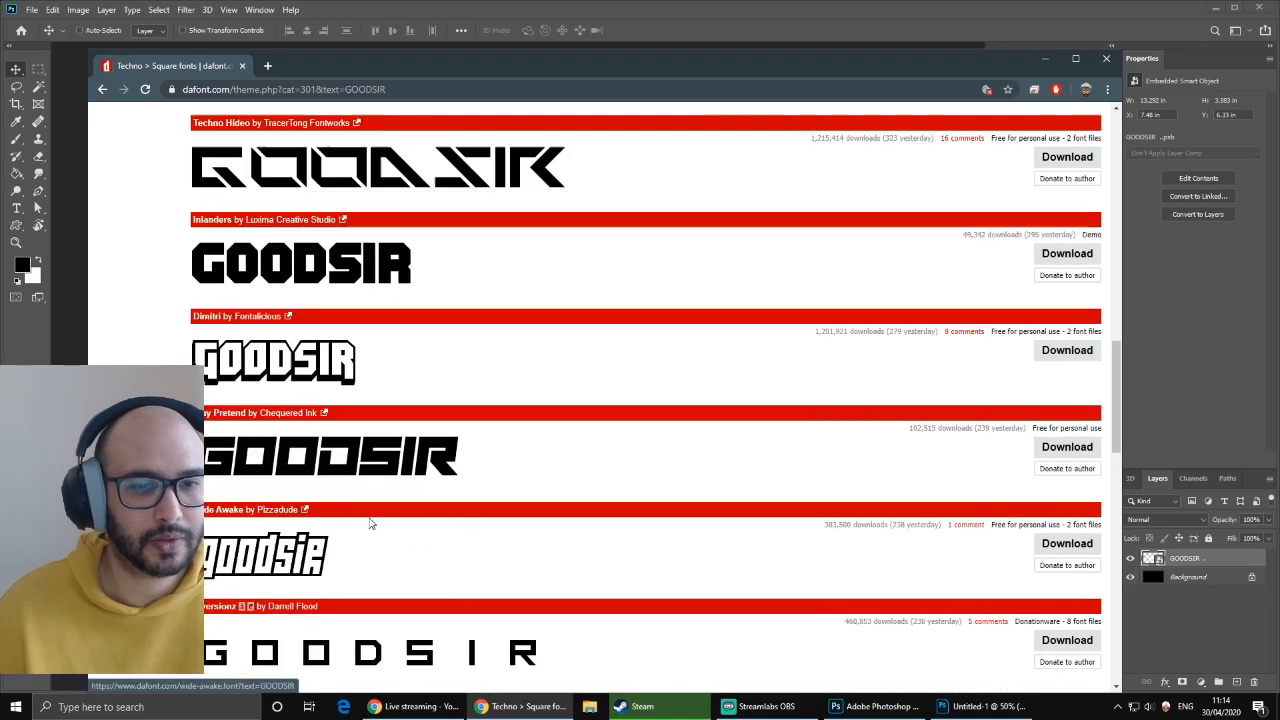
pyautogui.scroll(-15, 247, 387)
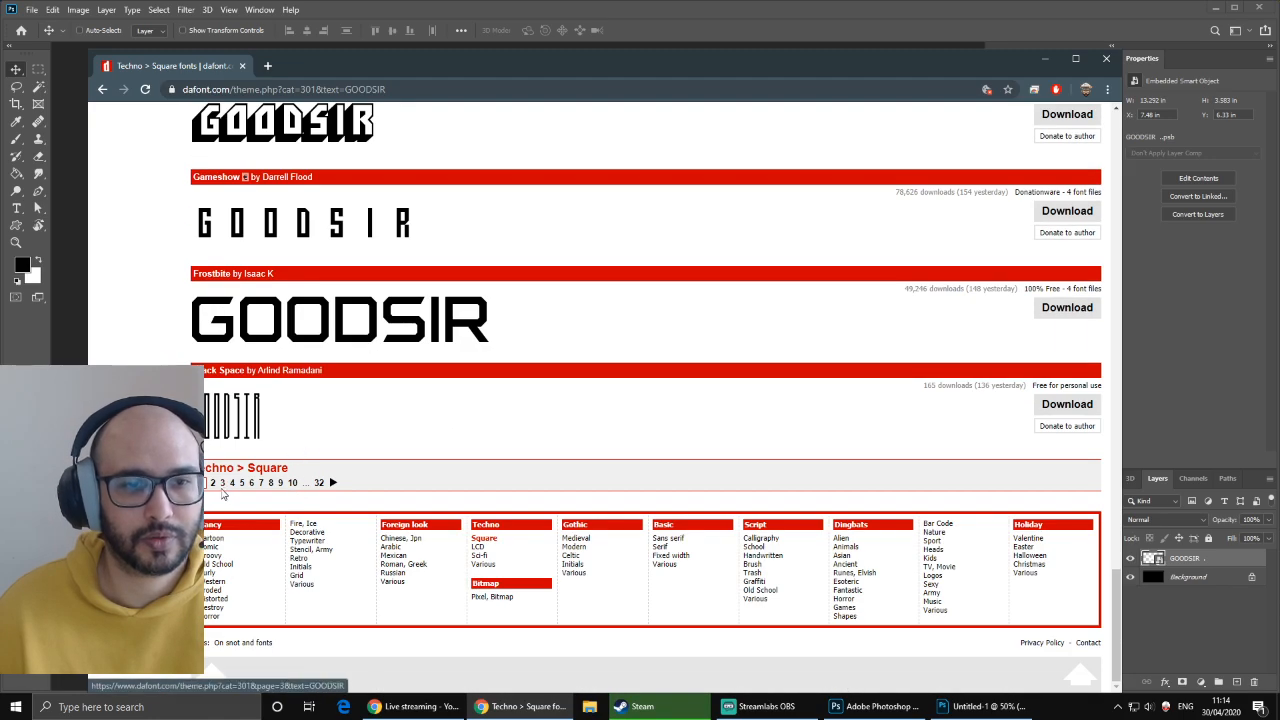
pyautogui.scroll(-10, 300, 495)
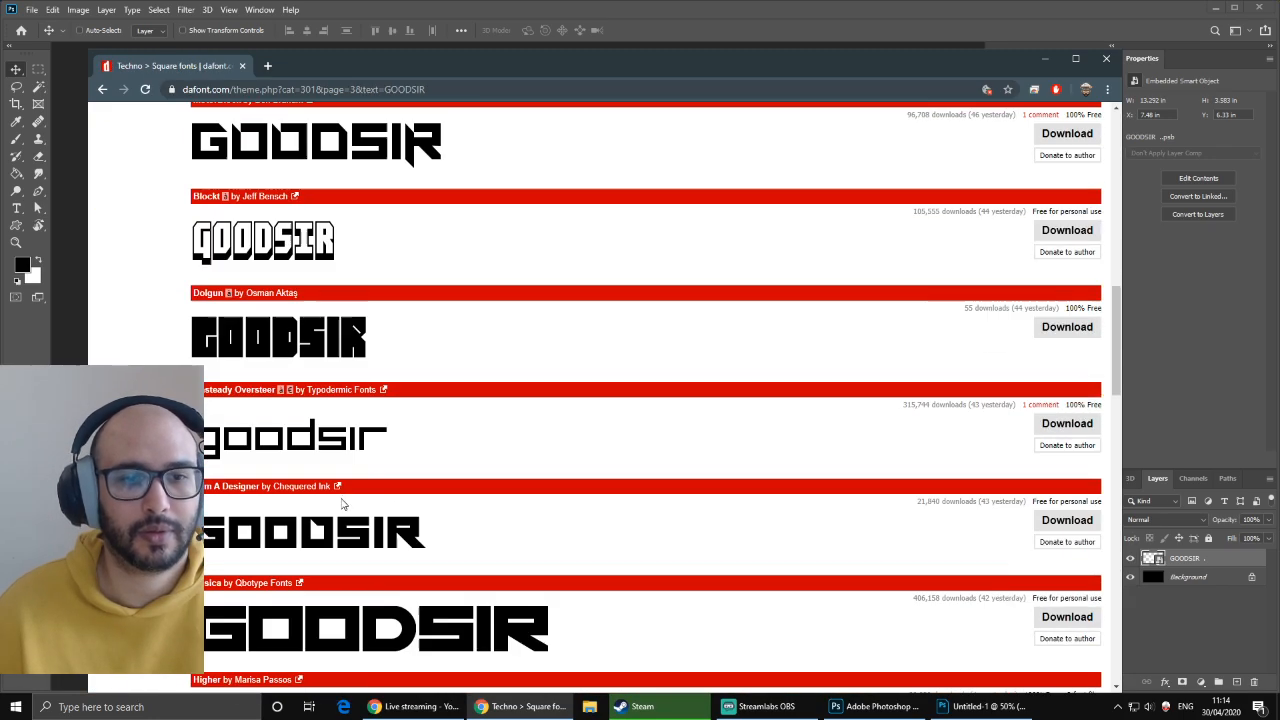
pyautogui.scroll(-4, 345, 498)
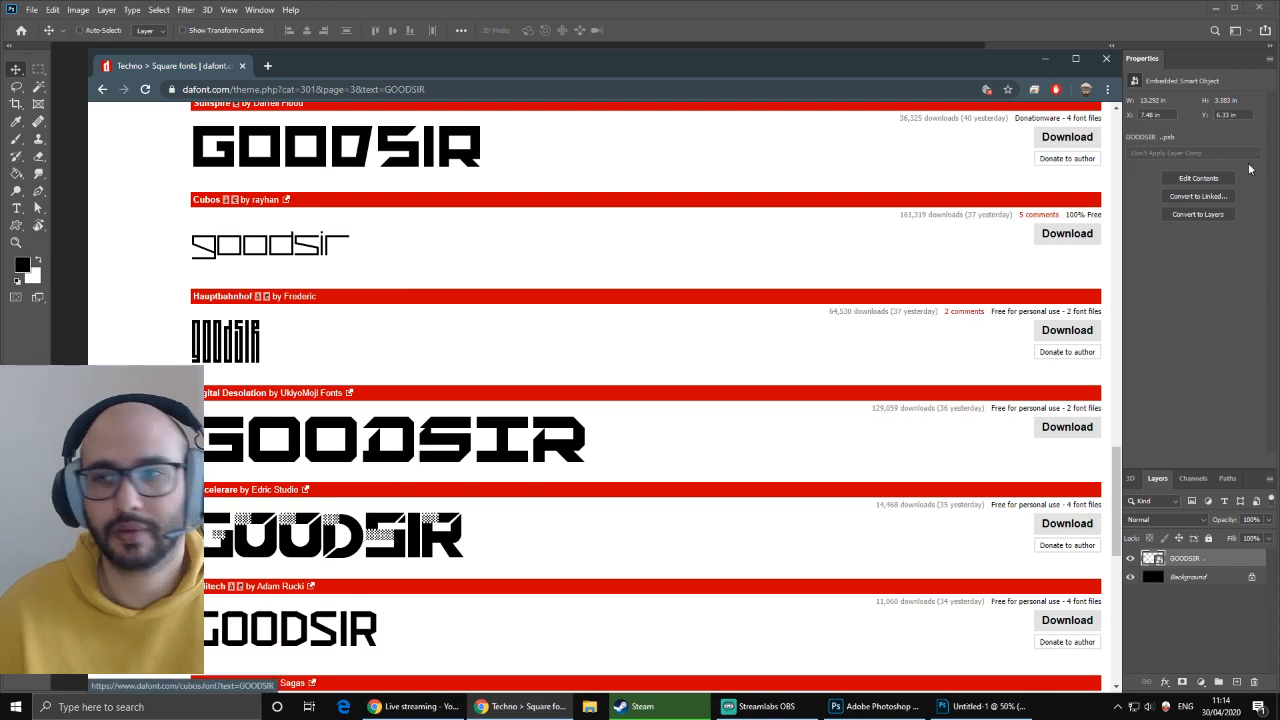
pyautogui.click(1106, 58)
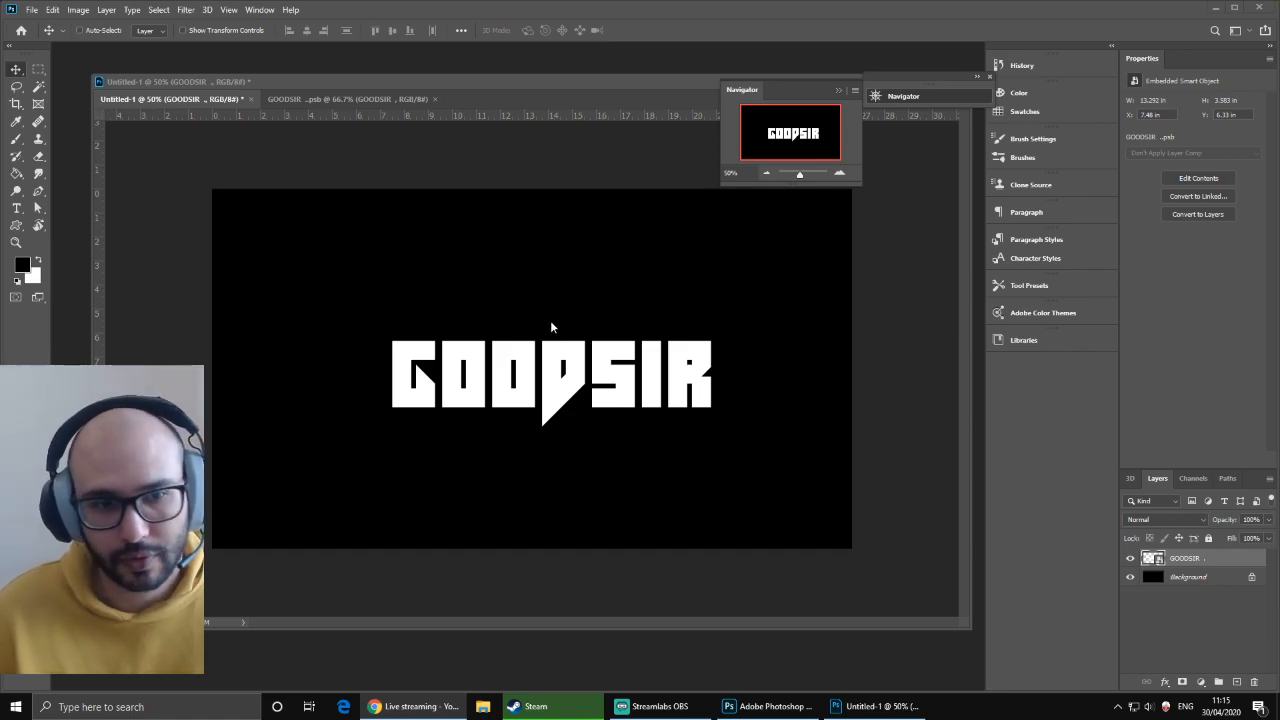
# - Look at the Windows Font settings, where downloaded font files can be installed, and close them
pyautogui.press('super')
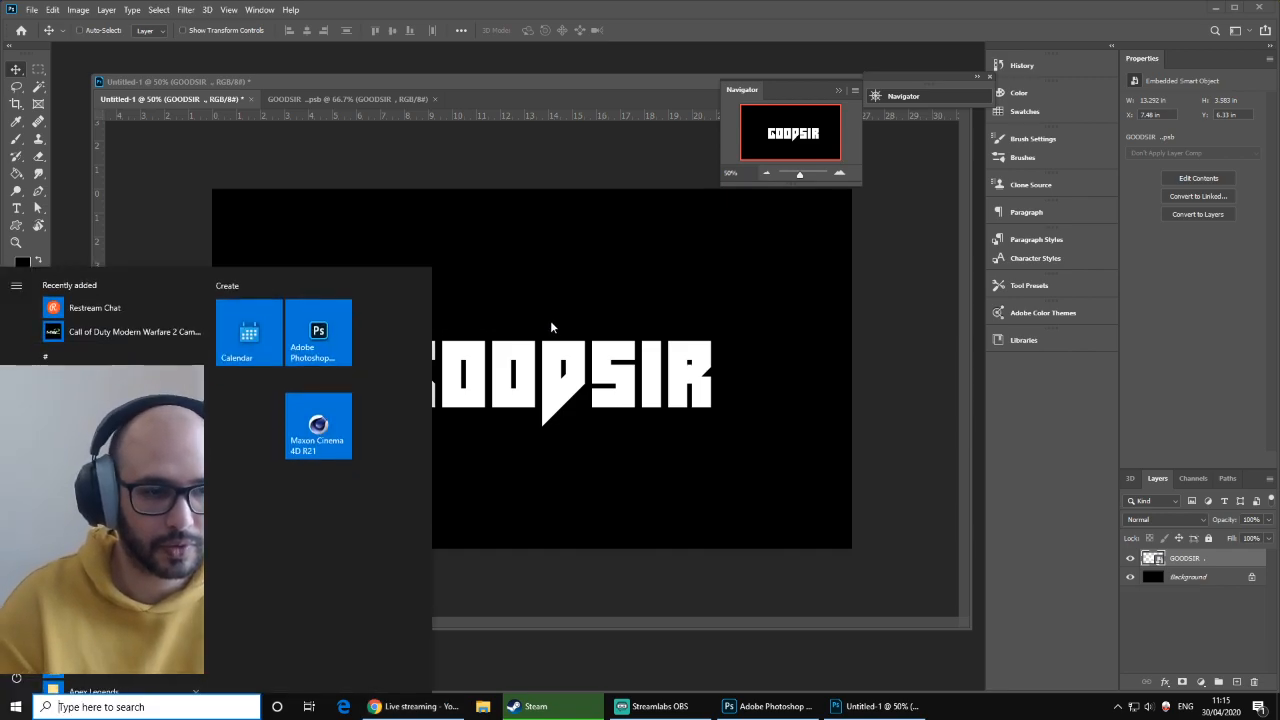
pyautogui.write('font')
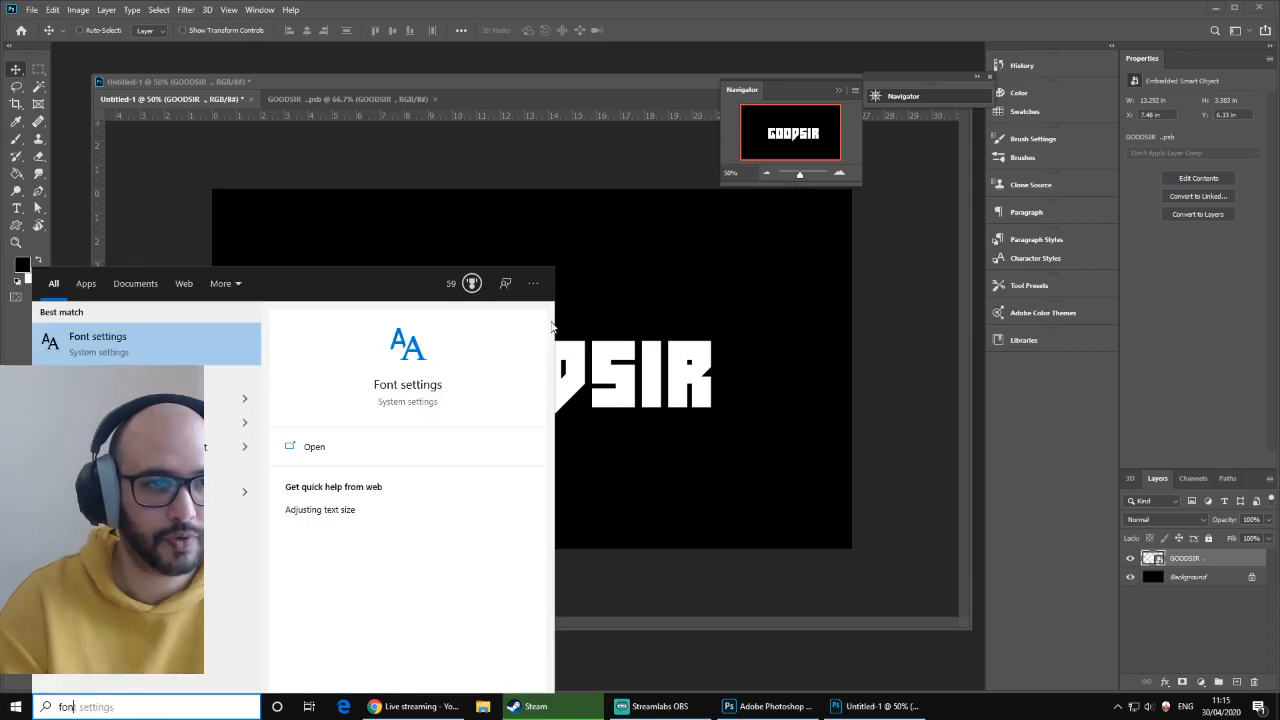
pyautogui.press('Return')
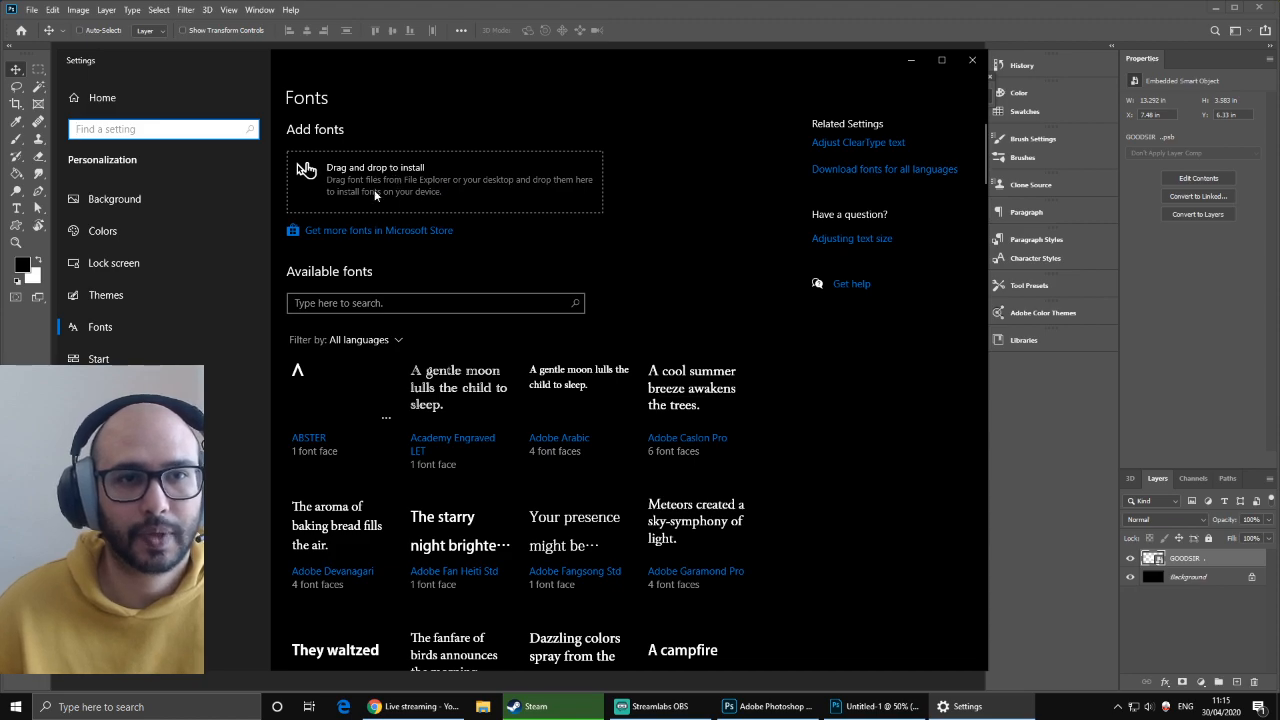
pyautogui.click(972, 60)
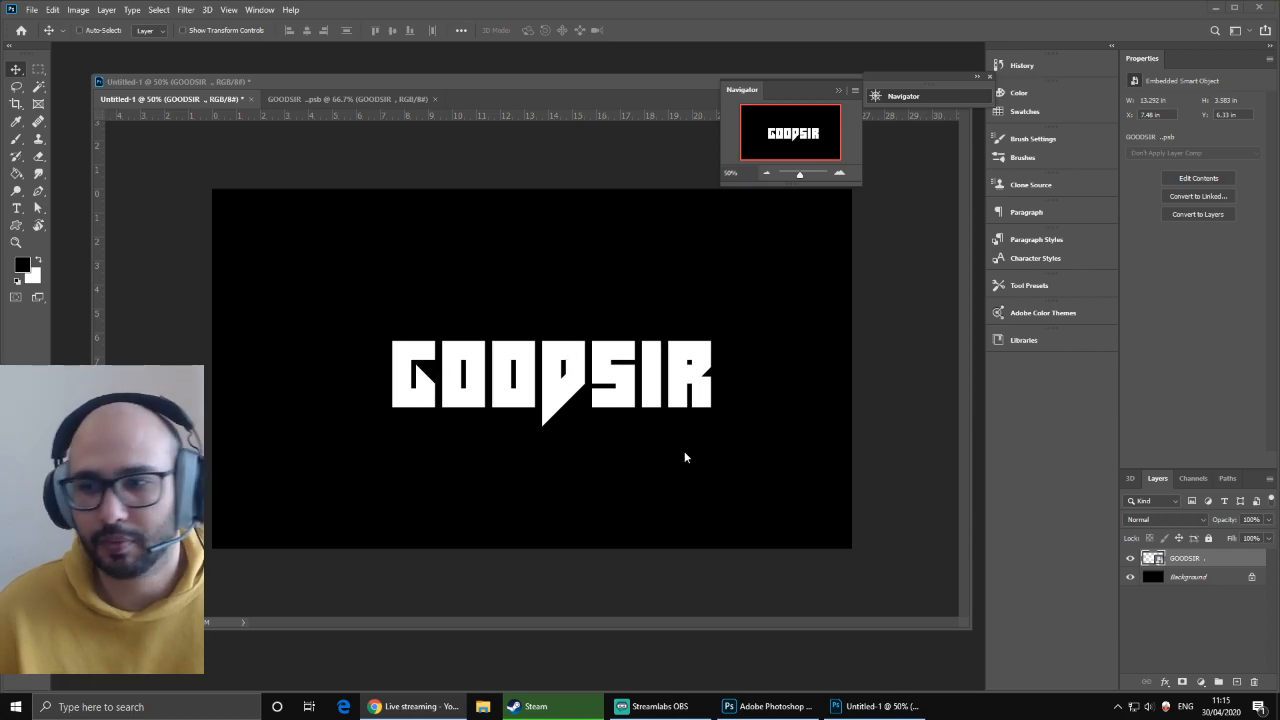
# - Add a Stroke effect to the GOODSIR layer and set its position to Inside
pyautogui.click(1217, 562)
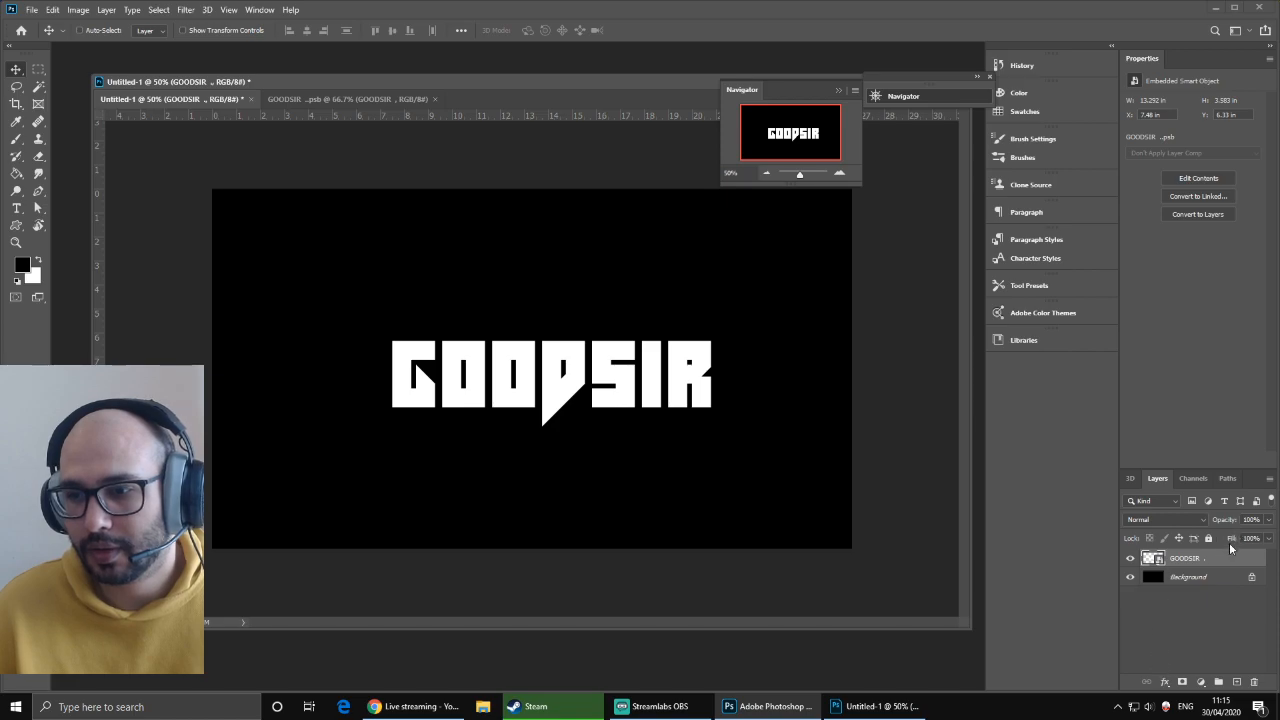
pyautogui.click(1165, 682)
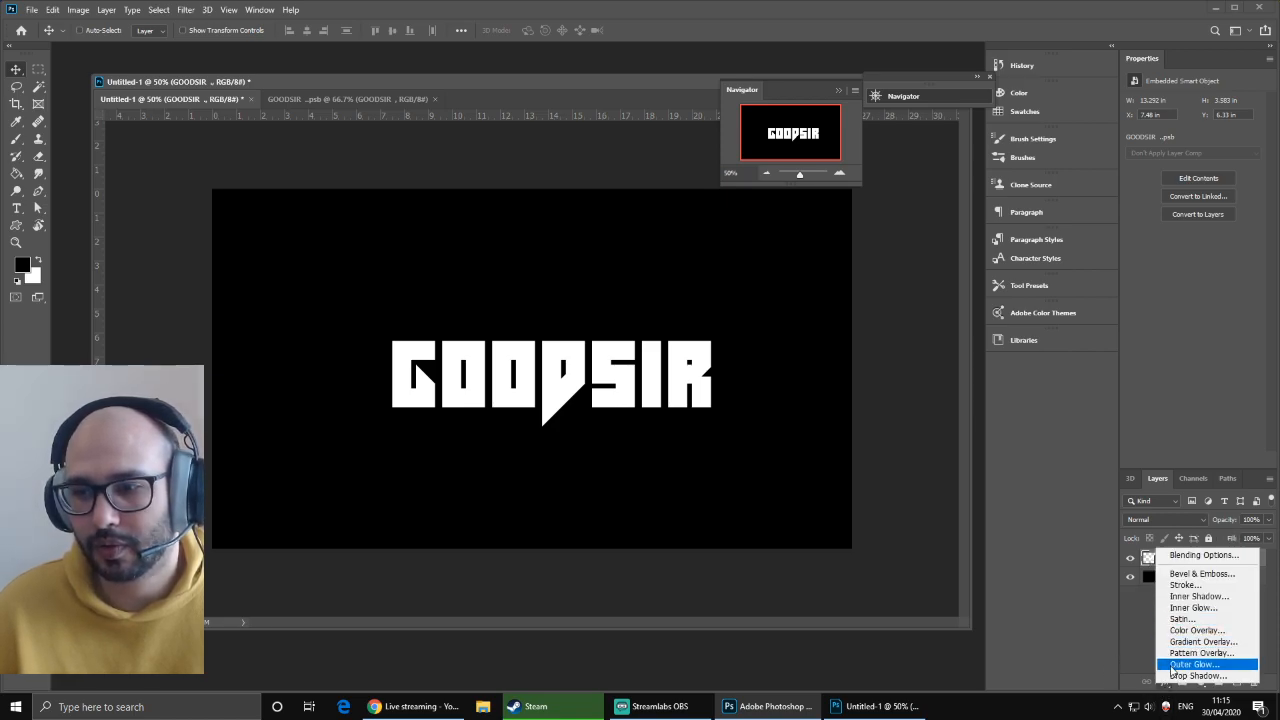
pyautogui.click(1183, 585)
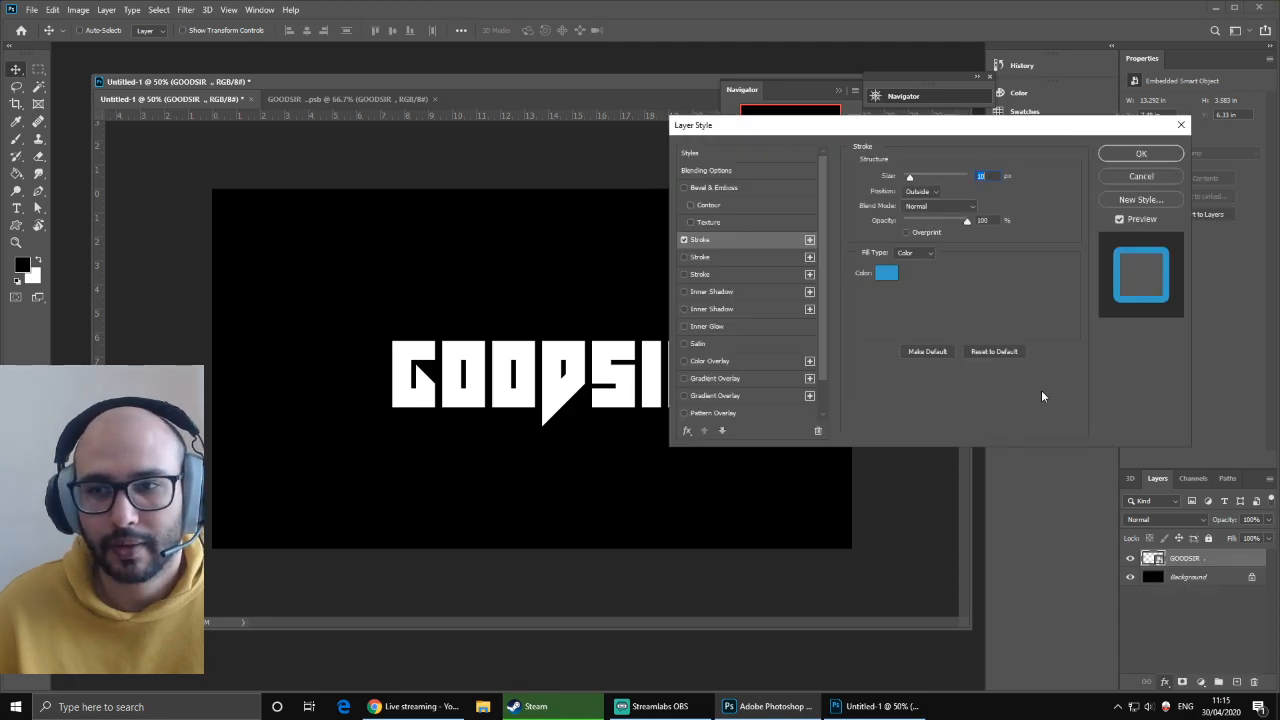
pyautogui.click(910, 194)
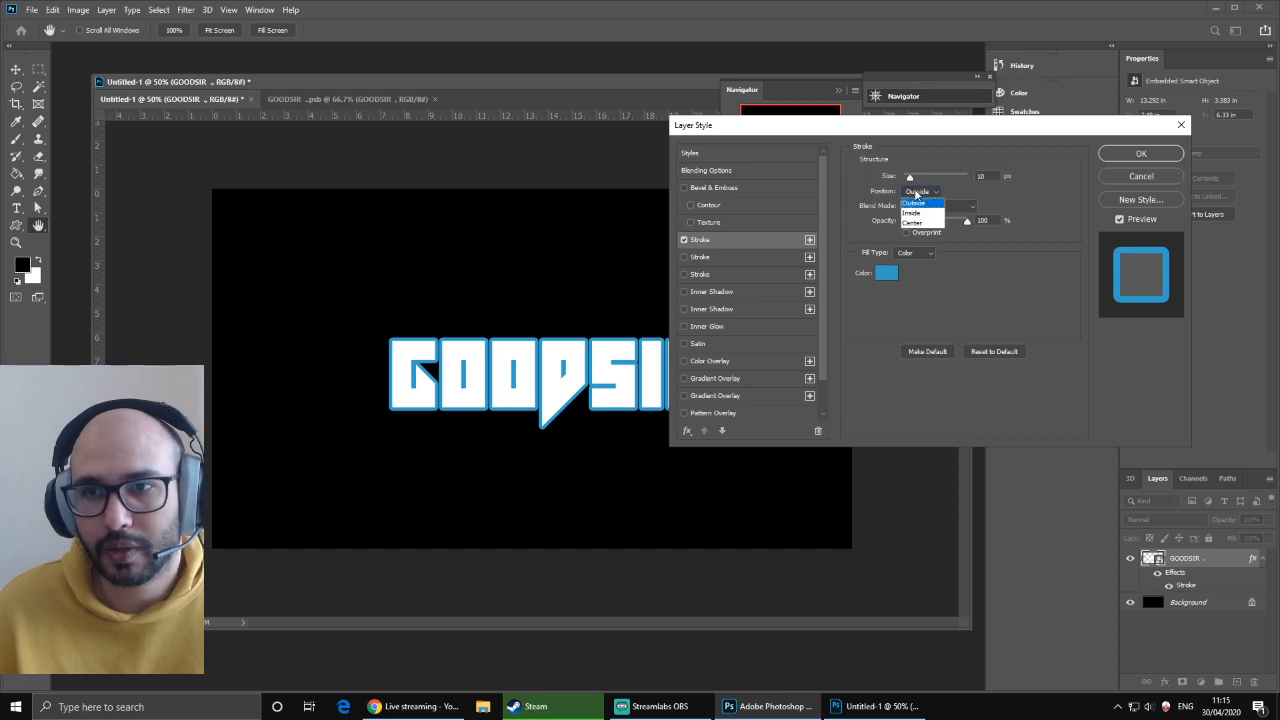
pyautogui.click(920, 215)
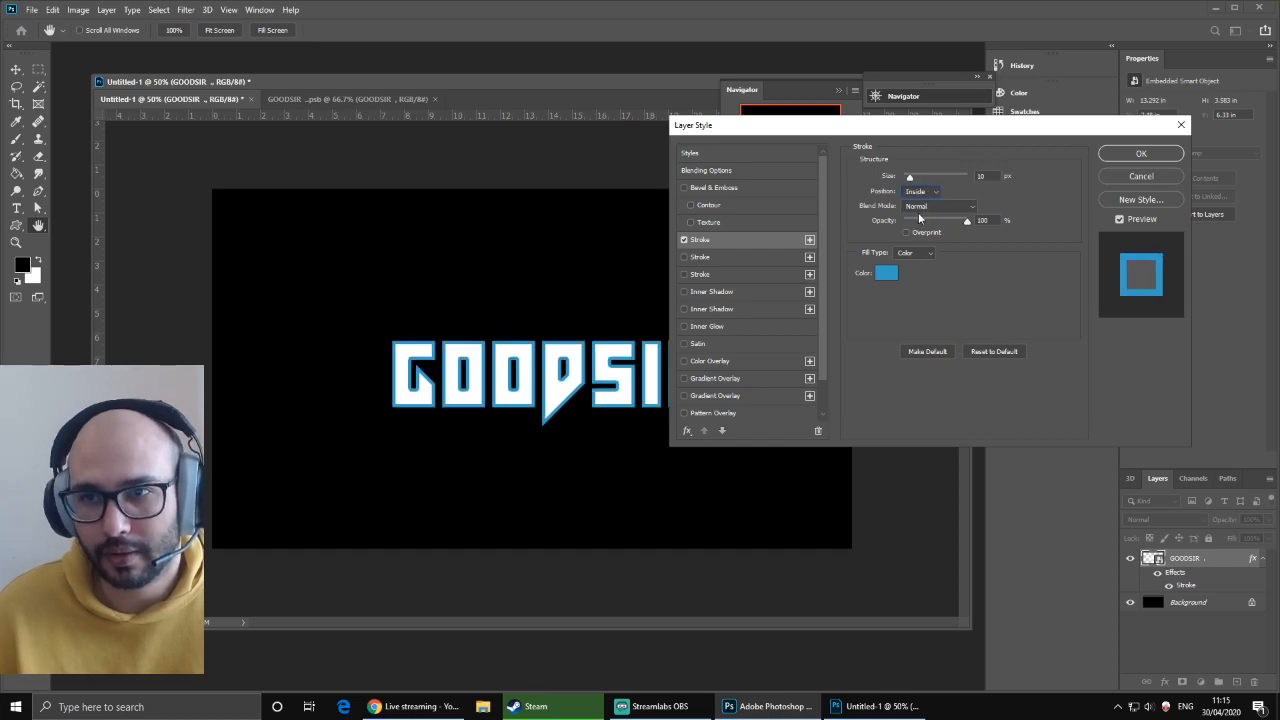
# - Set the stroke colour to light grey #bebebe, reduce its size to 2 px and apply the layer style
pyautogui.click(885, 275)
pyautogui.moveTo(868, 338)
pyautogui.mouseDown()
pyautogui.moveTo(848, 343)
pyautogui.moveTo(848, 359)
pyautogui.mouseUp()
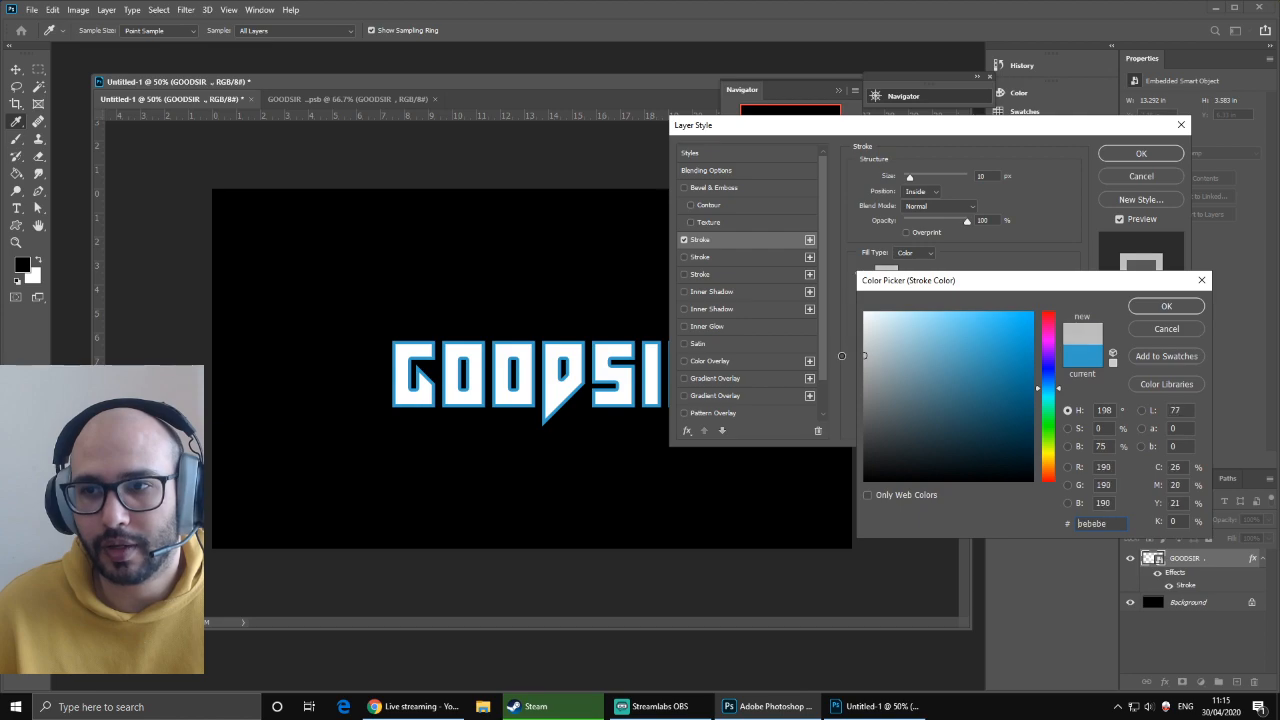
pyautogui.click(1150, 309)
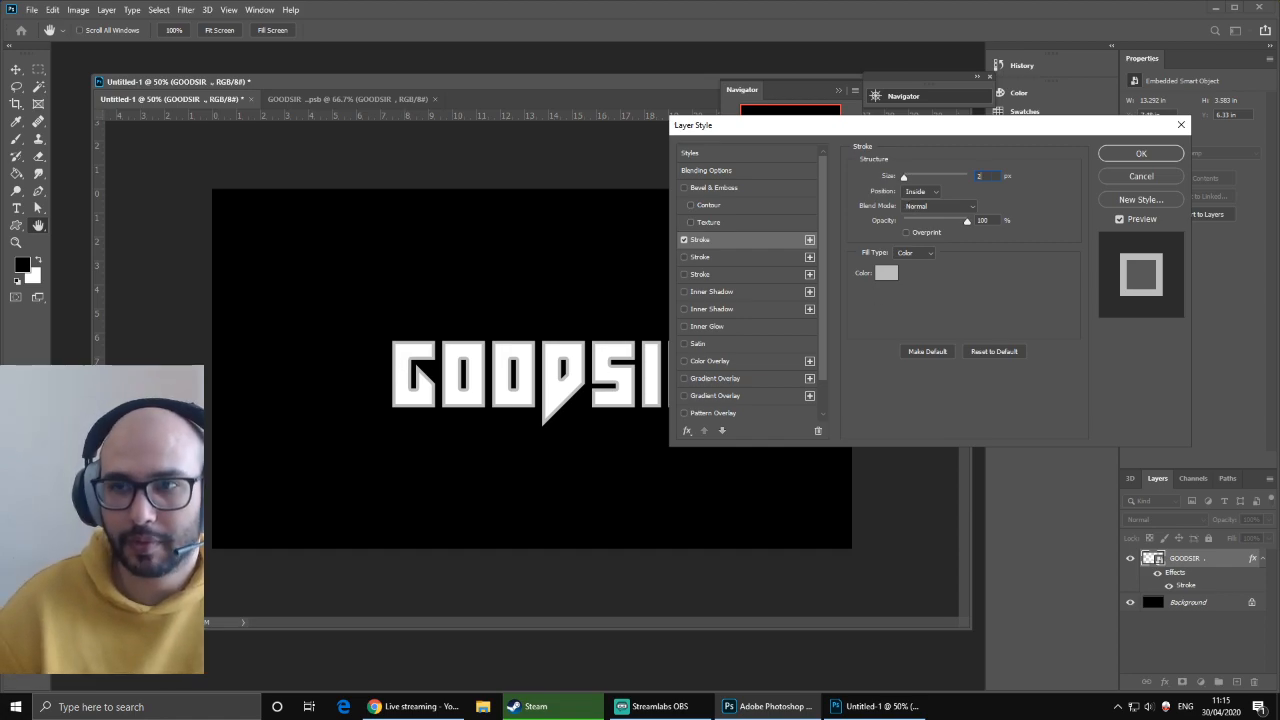
pyautogui.press('Return')
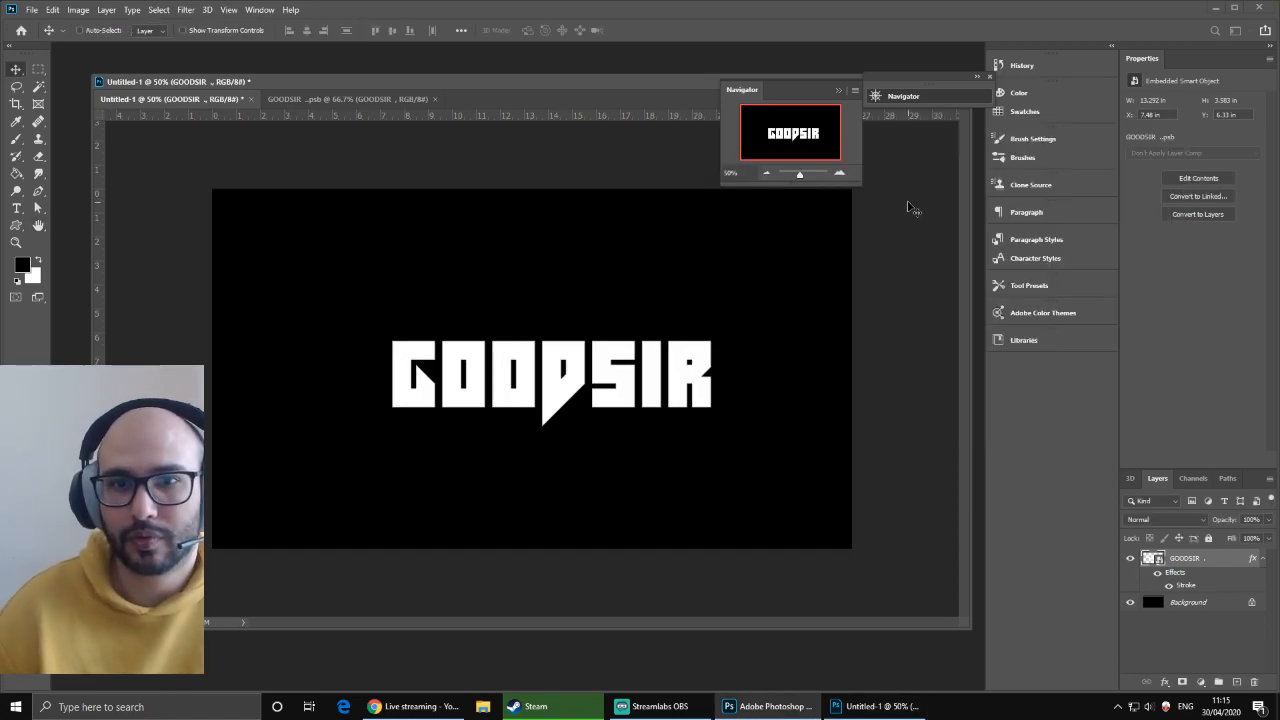
# - Reopen the GOODSIR layer's Stroke settings and set the stroke size to 3 px
pyautogui.doubleClick(1201, 585)
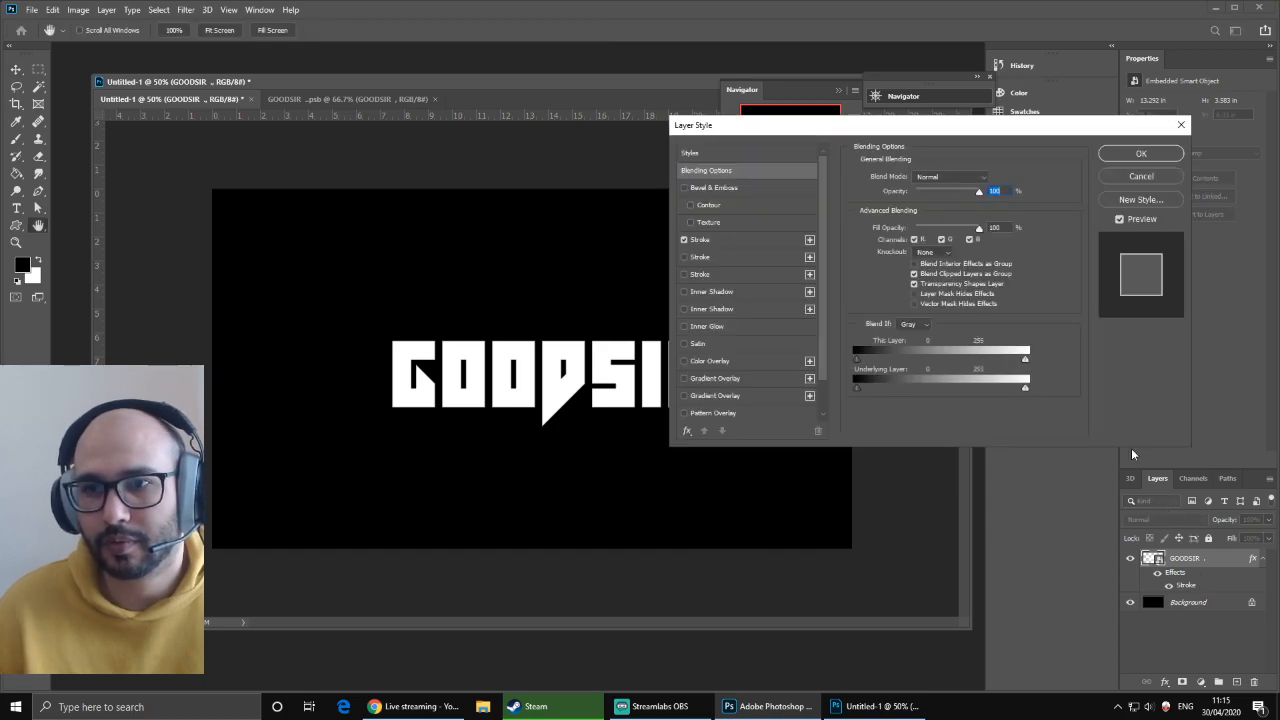
pyautogui.click(717, 239)
pyautogui.moveTo(986, 174); pyautogui.dragTo(930, 175)
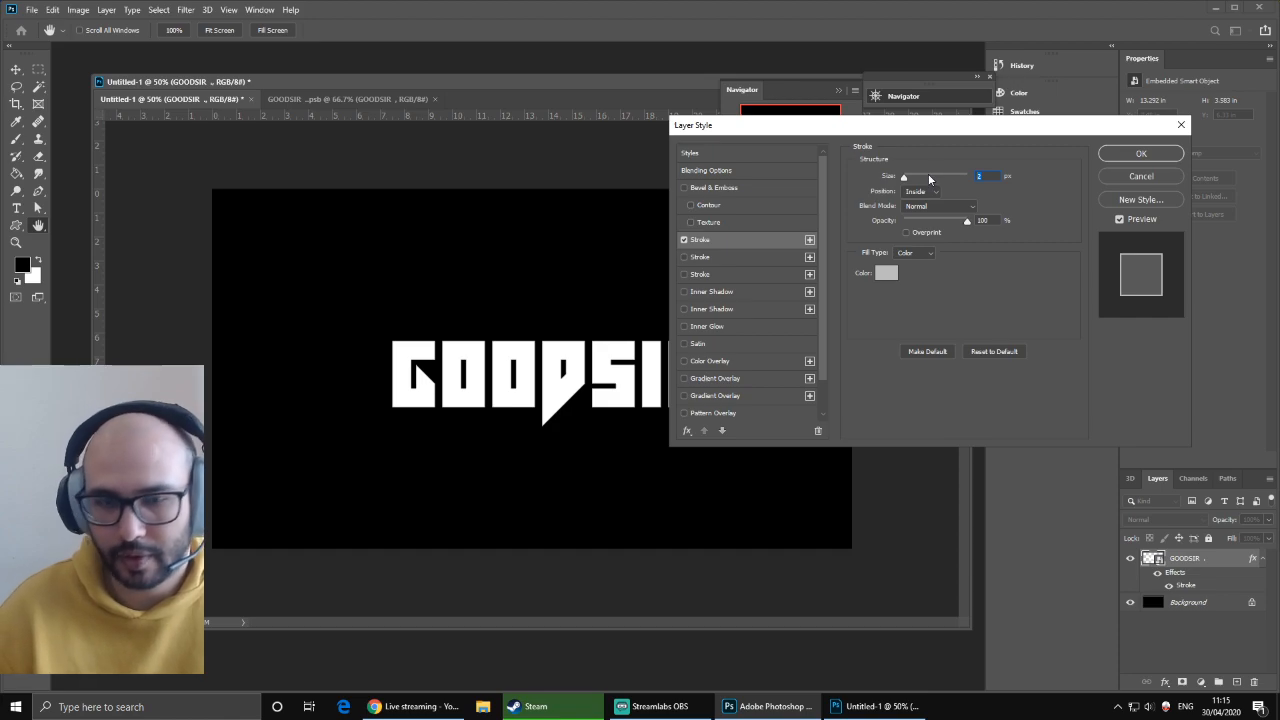
pyautogui.write('3')
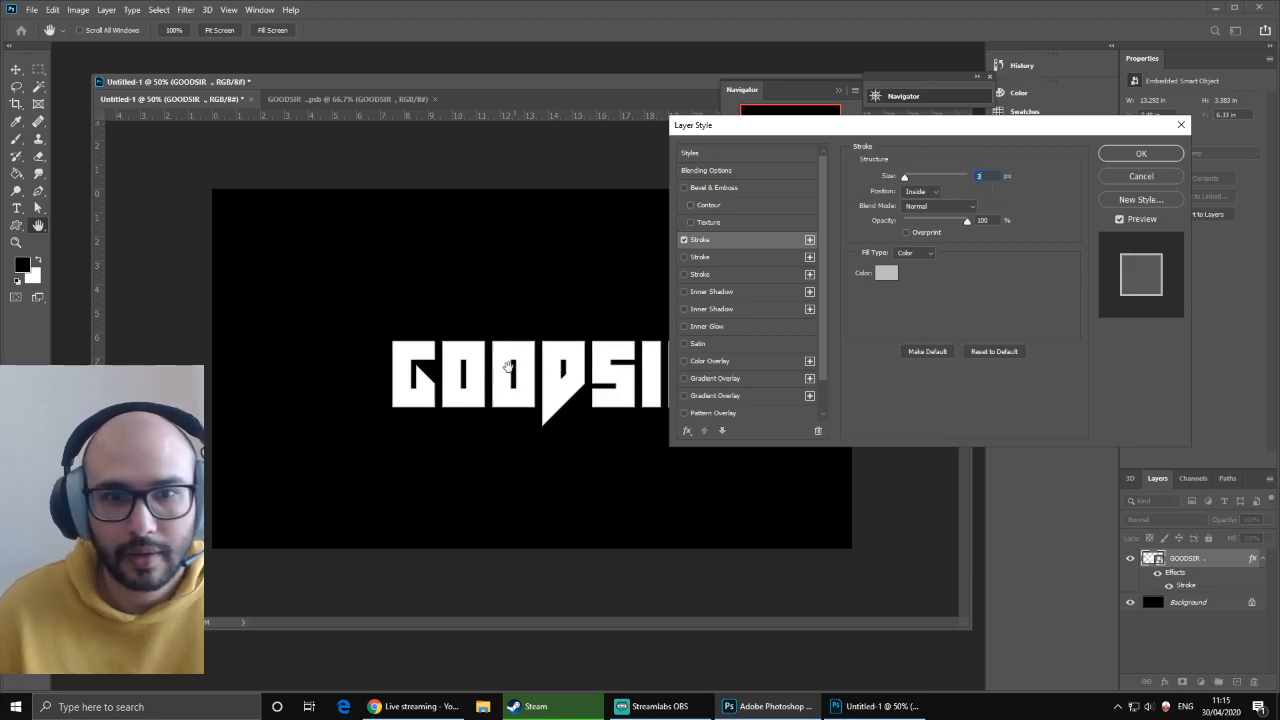
pyautogui.click(1109, 156)
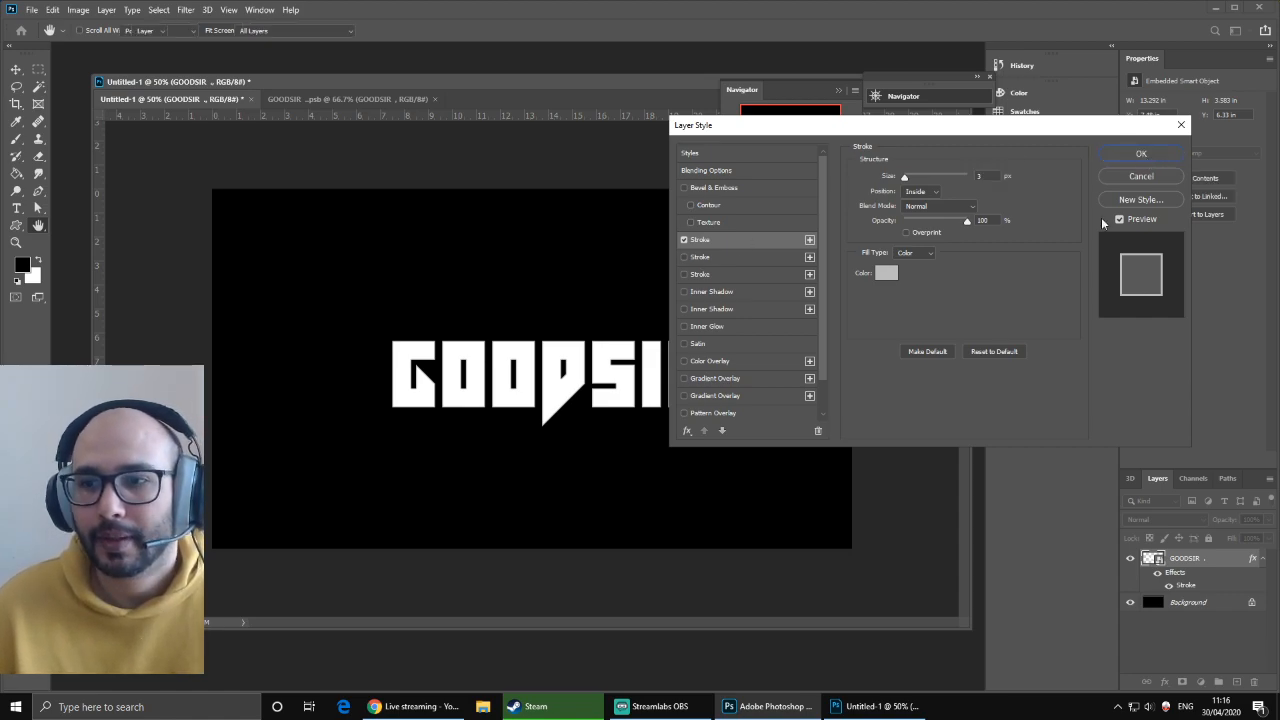
# - Duplicate the GOODSIR layer with its stroke and rename the copy REFLECTION
pyautogui.rightClick(1214, 565)
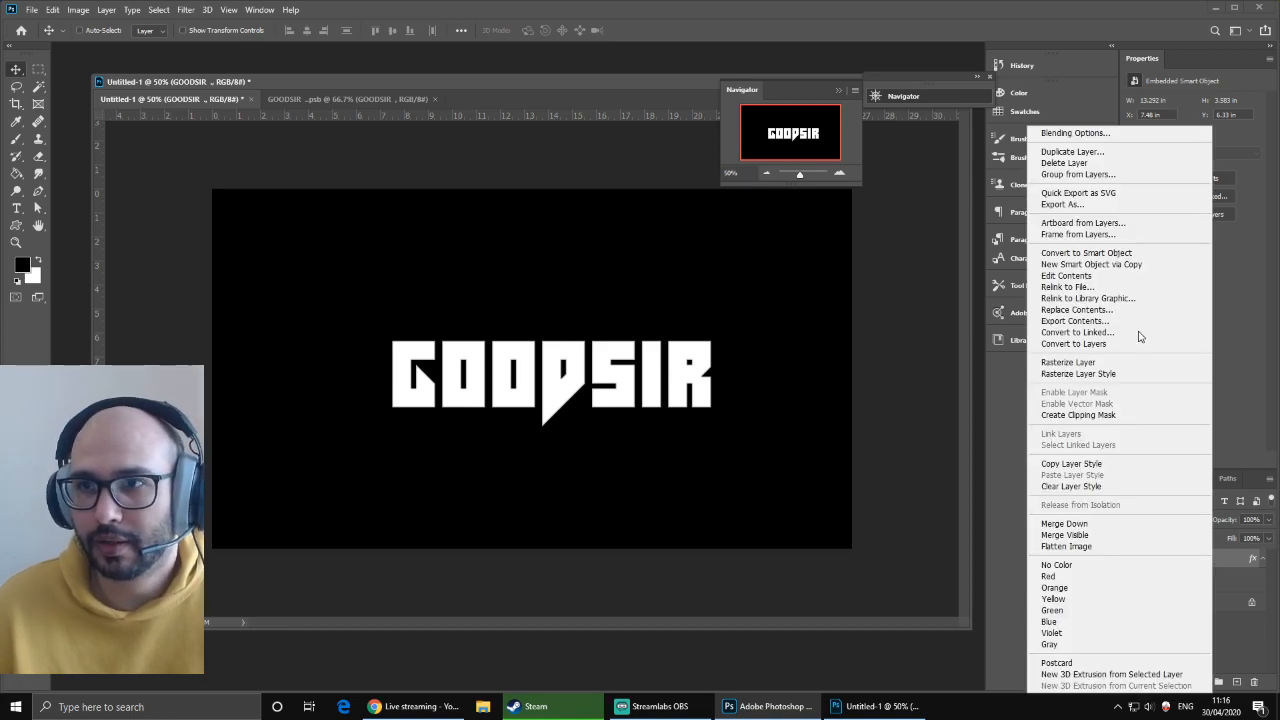
pyautogui.click(1229, 566)
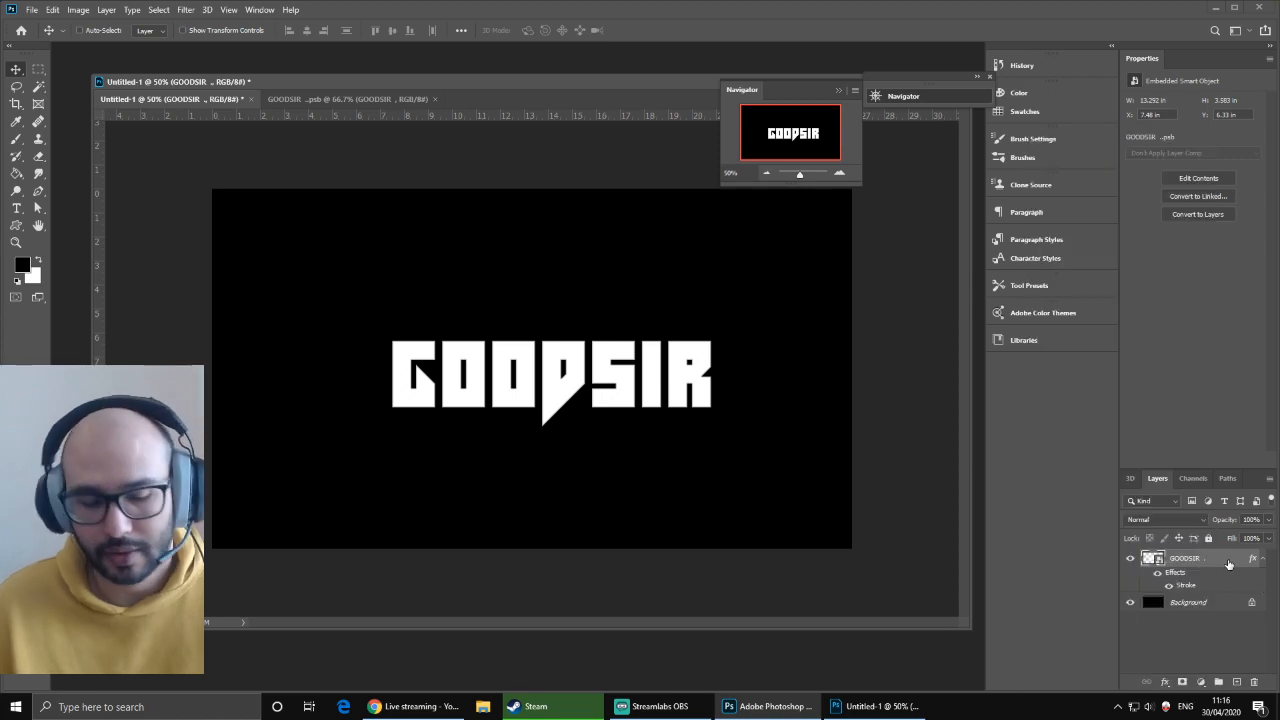
pyautogui.hotkey('ctrl', 'j')
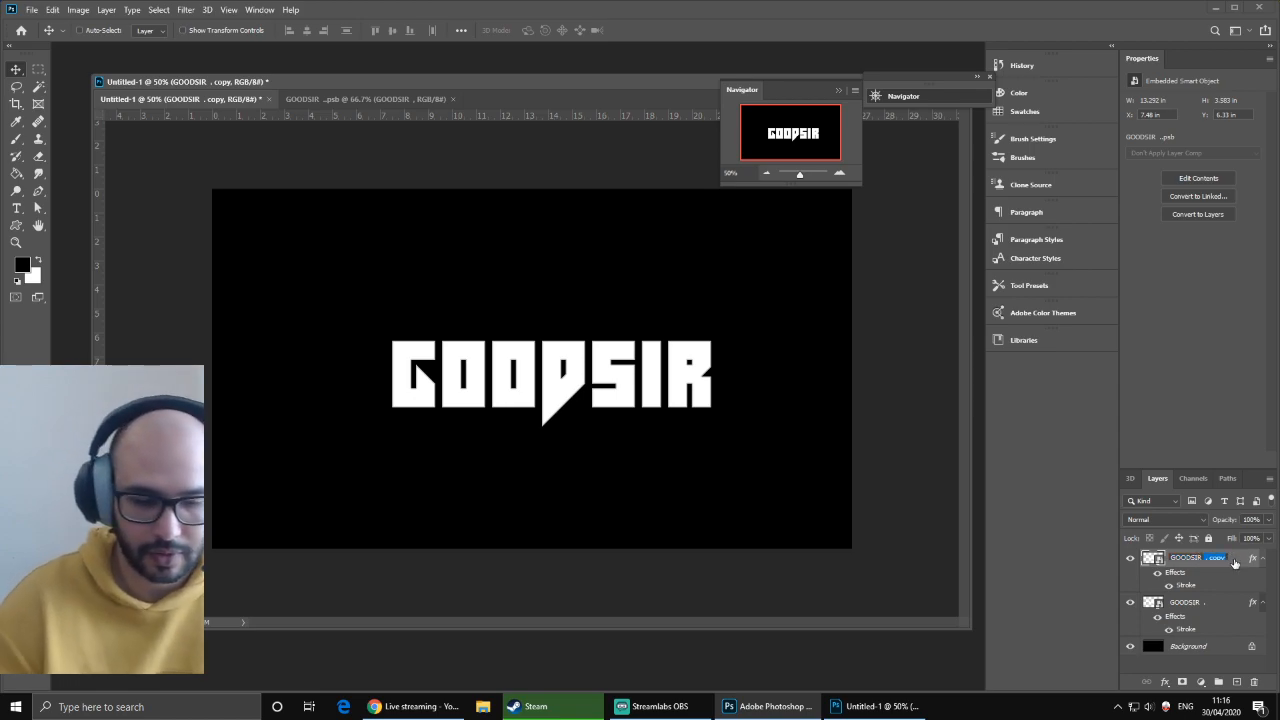
pyautogui.press('BackSpace')
pyautogui.press('BackSpace')
pyautogui.press('BackSpace')
pyautogui.press('BackSpace')
pyautogui.press('BackSpace')
pyautogui.press('BackSpace')
pyautogui.press('BackSpace')
pyautogui.write('RE')
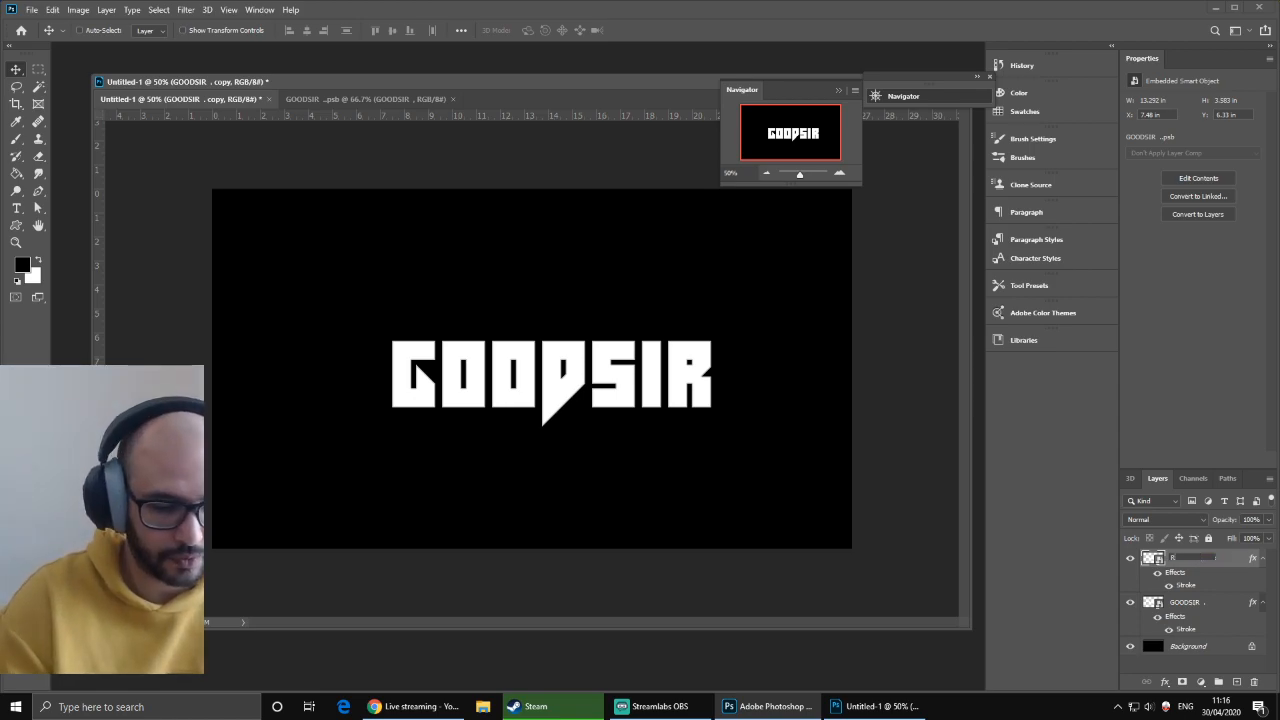
pyautogui.write('FLECTION')
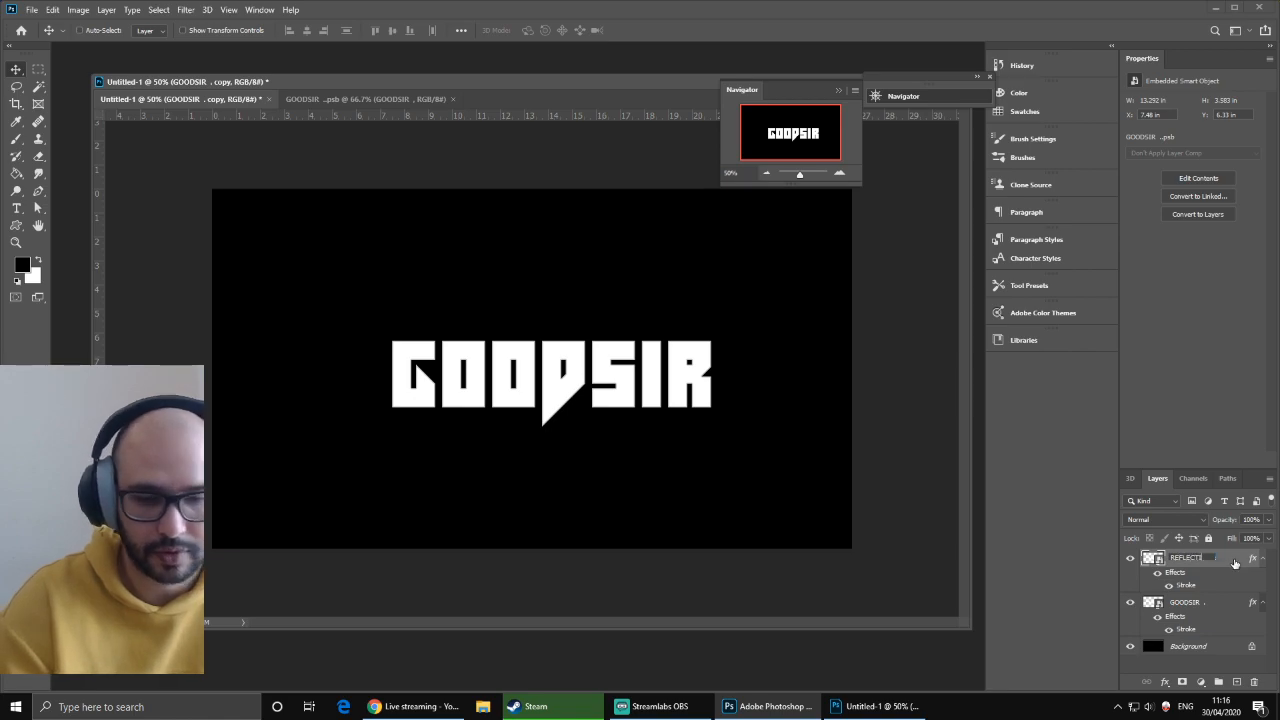
pyautogui.press('Return')
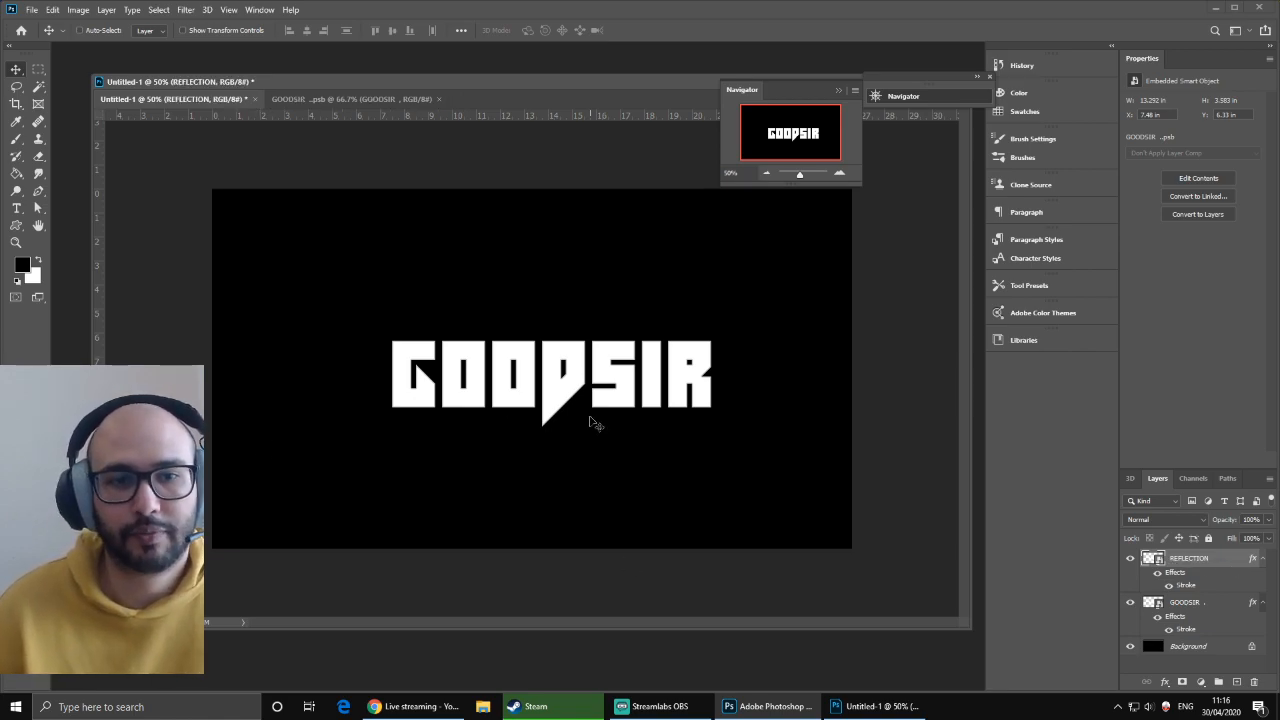
# - Switch to a new Chrome window and search Google Images for esport logos
pyautogui.click(437, 703)
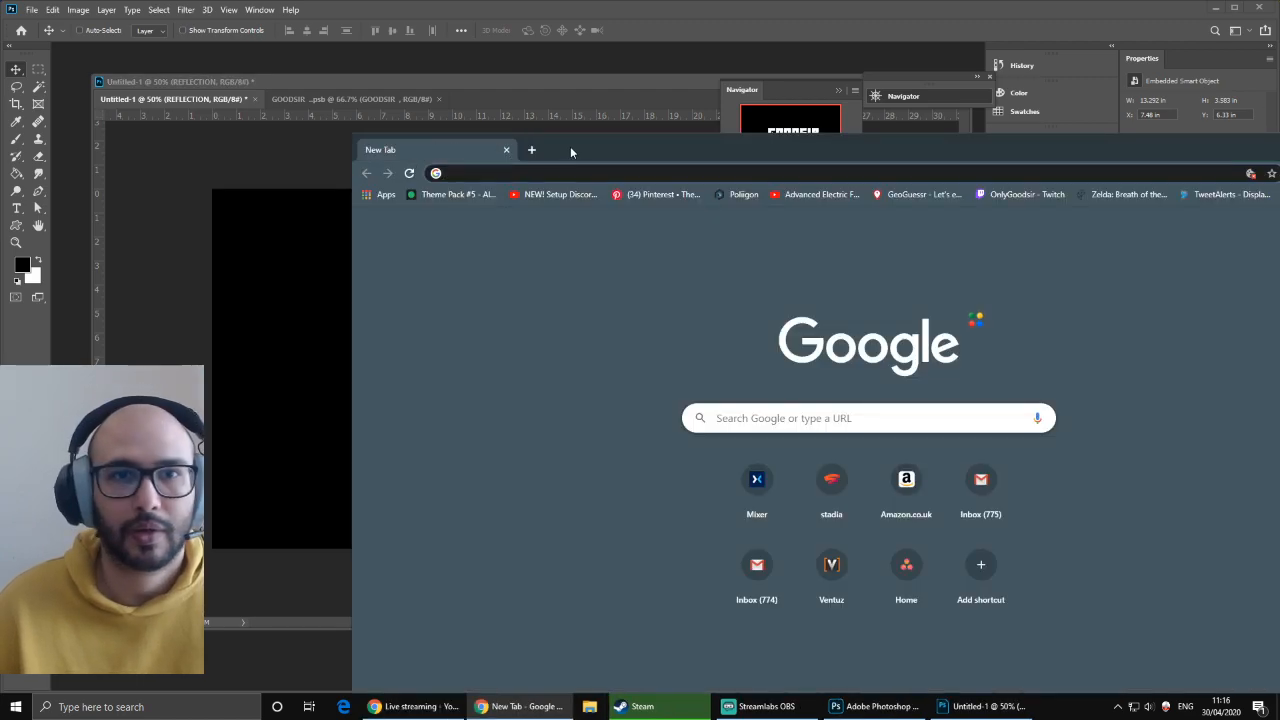
pyautogui.moveTo(570, 146); pyautogui.dragTo(394, 102)
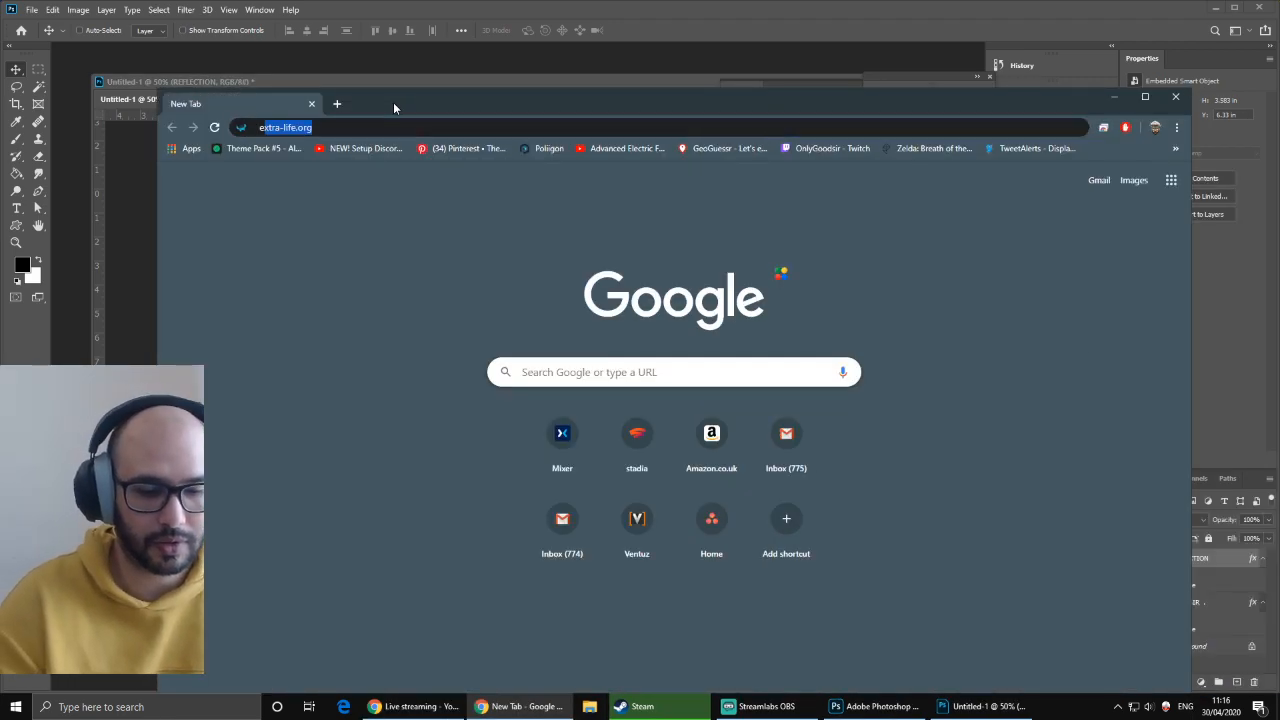
pyautogui.write('epsort ')
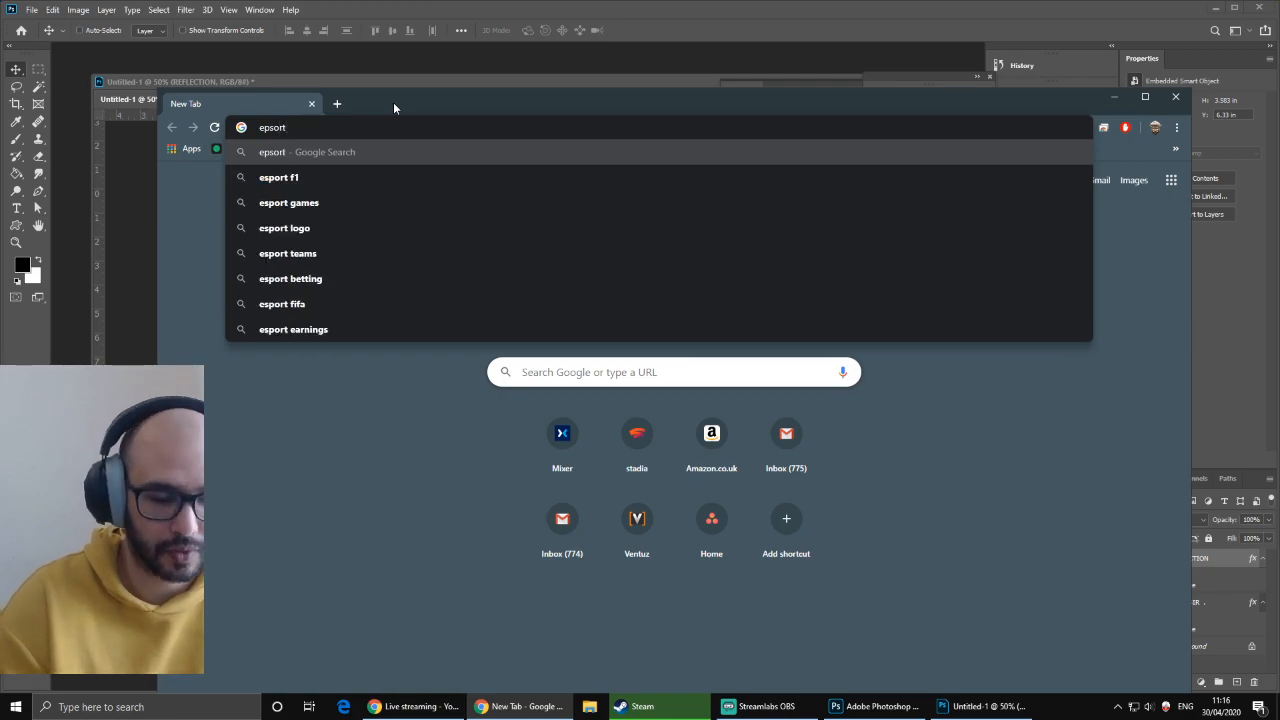
pyautogui.write('logos')
pyautogui.press('Return')
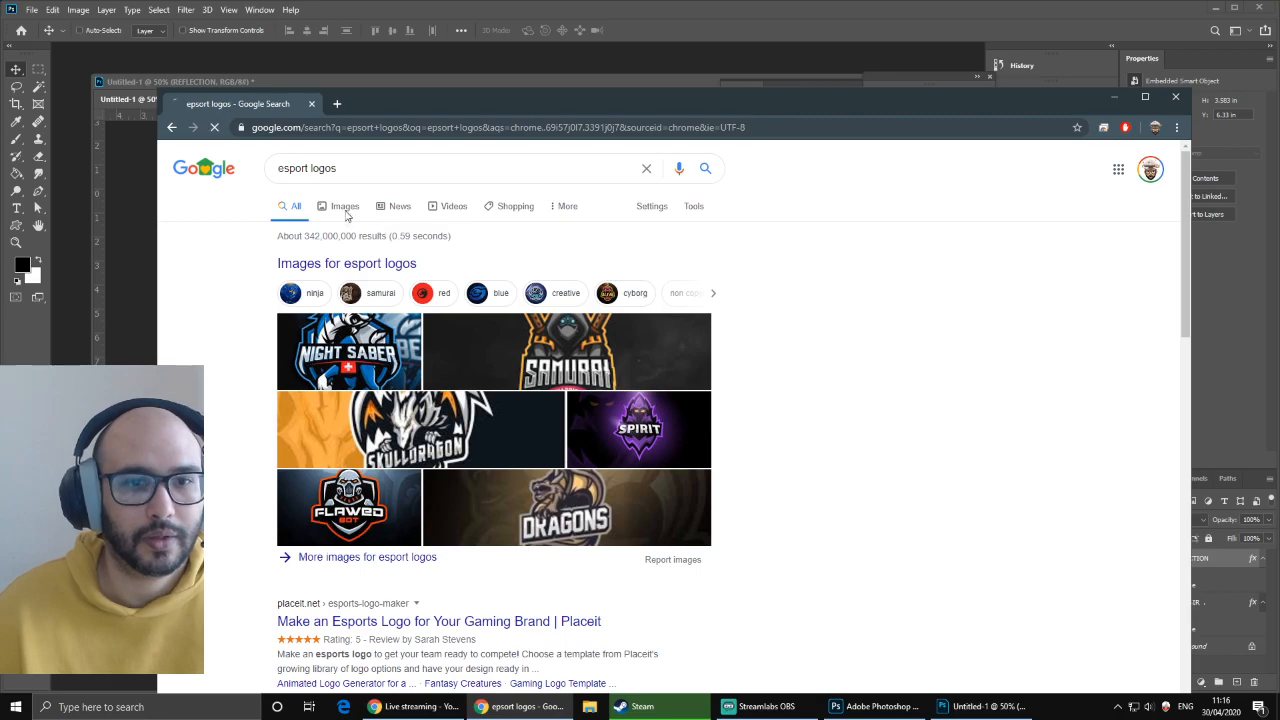
pyautogui.click(346, 210)
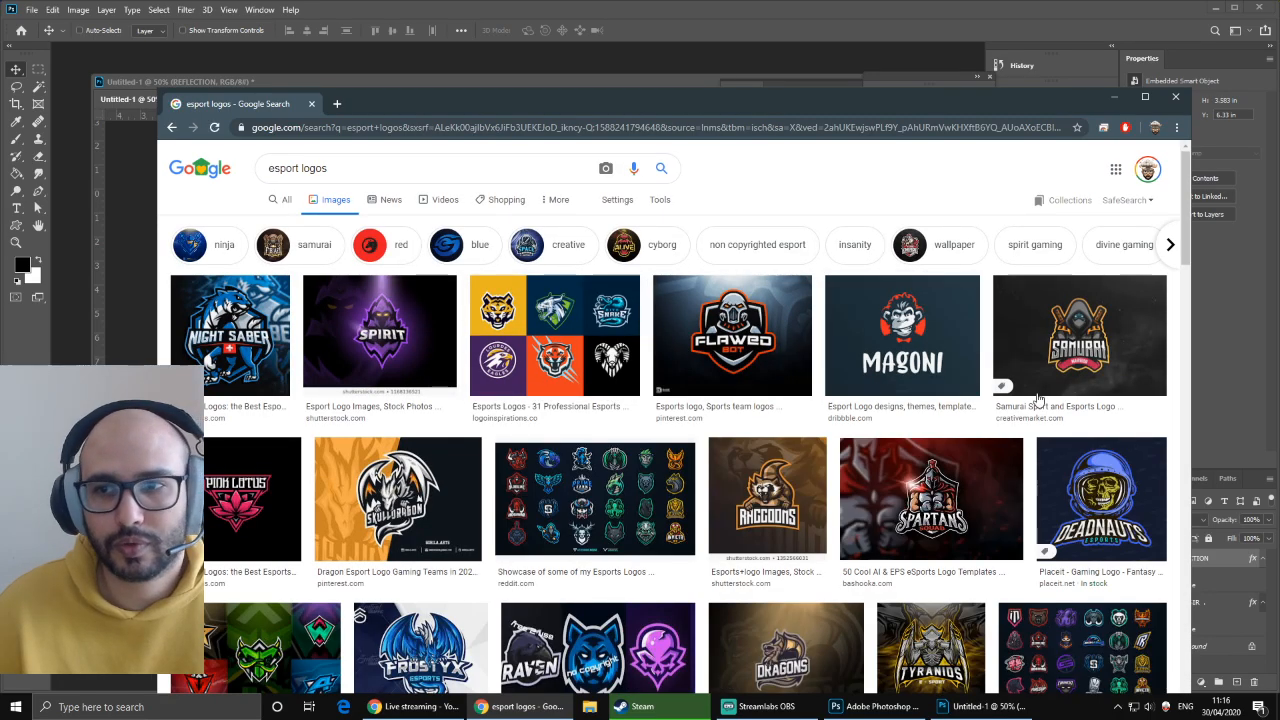
# - Examine the lettering of the Samurai and Deadnauts esports logos in the image preview, and close the browser window
pyautogui.click(1038, 398)
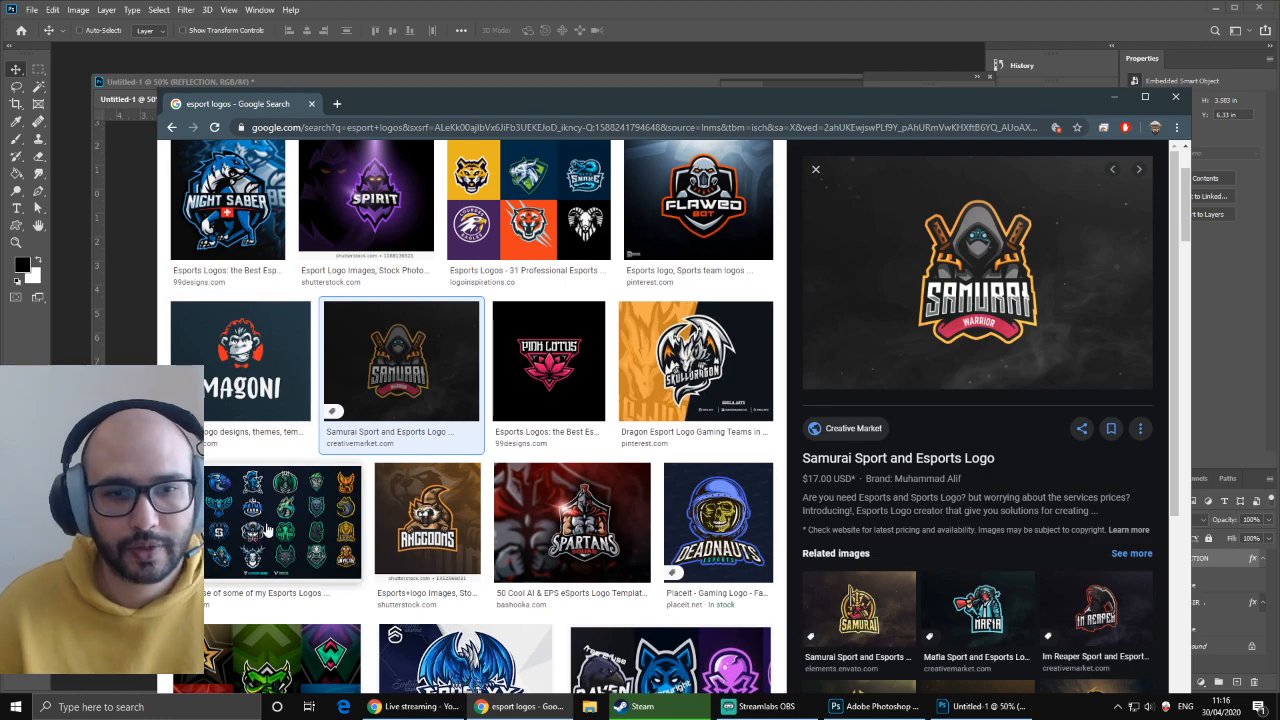
pyautogui.scroll(-3, 578, 484)
pyautogui.click(718, 265)
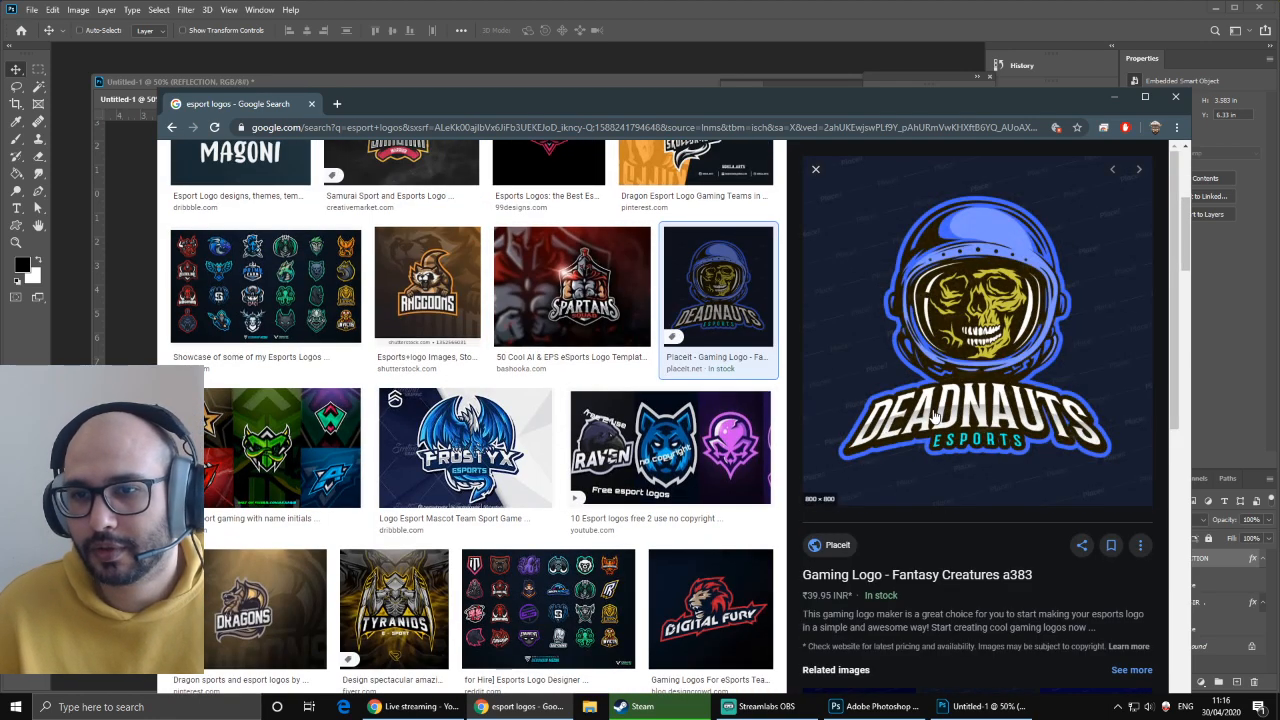
pyautogui.click(1175, 97)
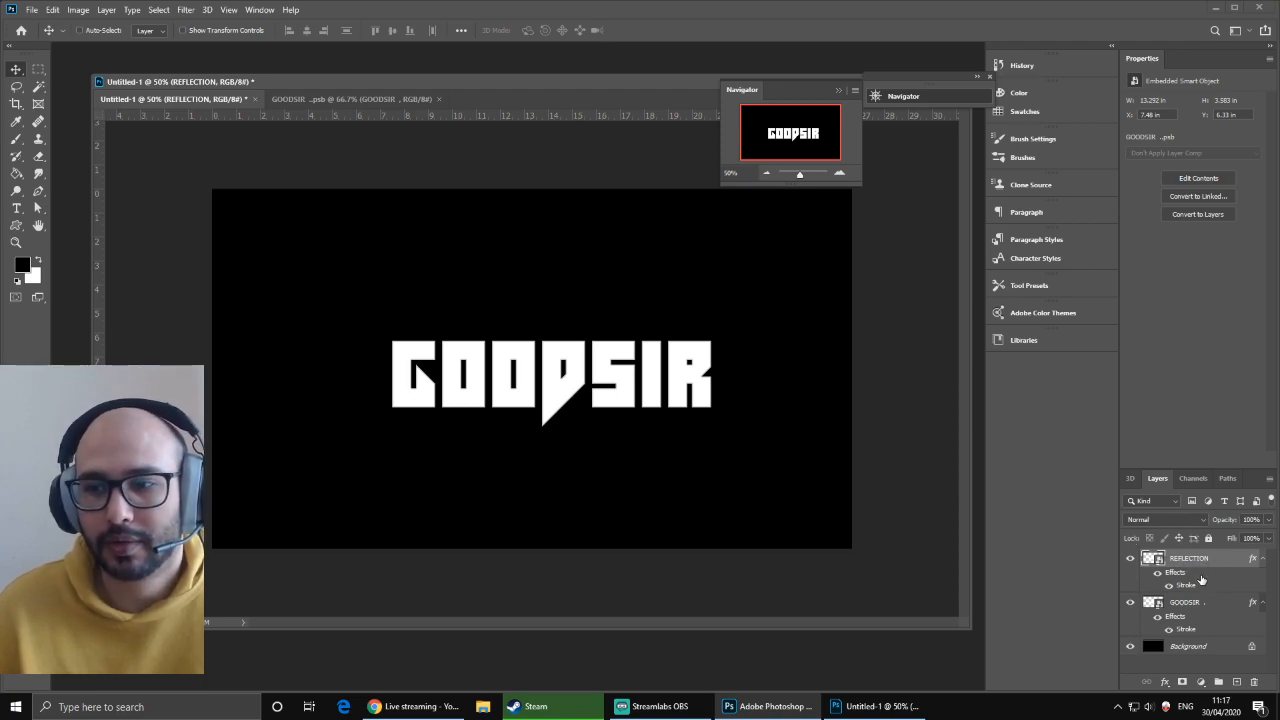
# - Add a Color Overlay effect to the REFLECTION layer
pyautogui.doubleClick(1199, 582)
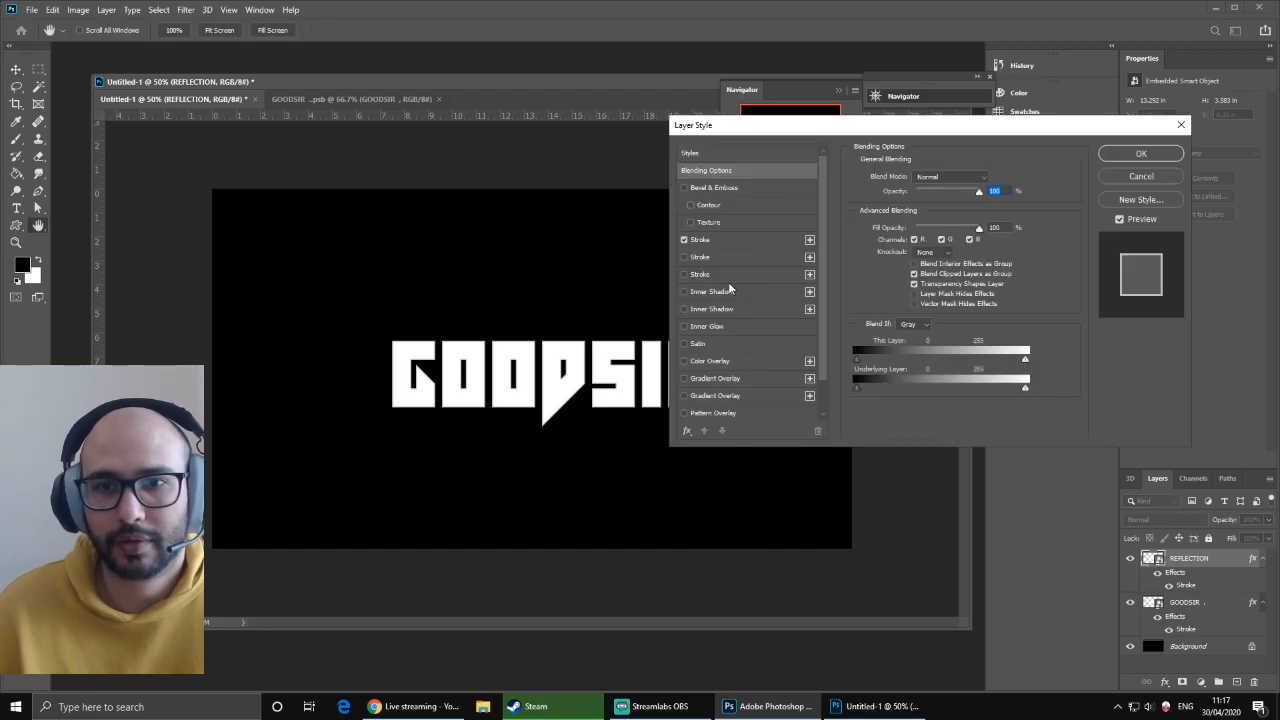
pyautogui.scroll(-2, 823, 271)
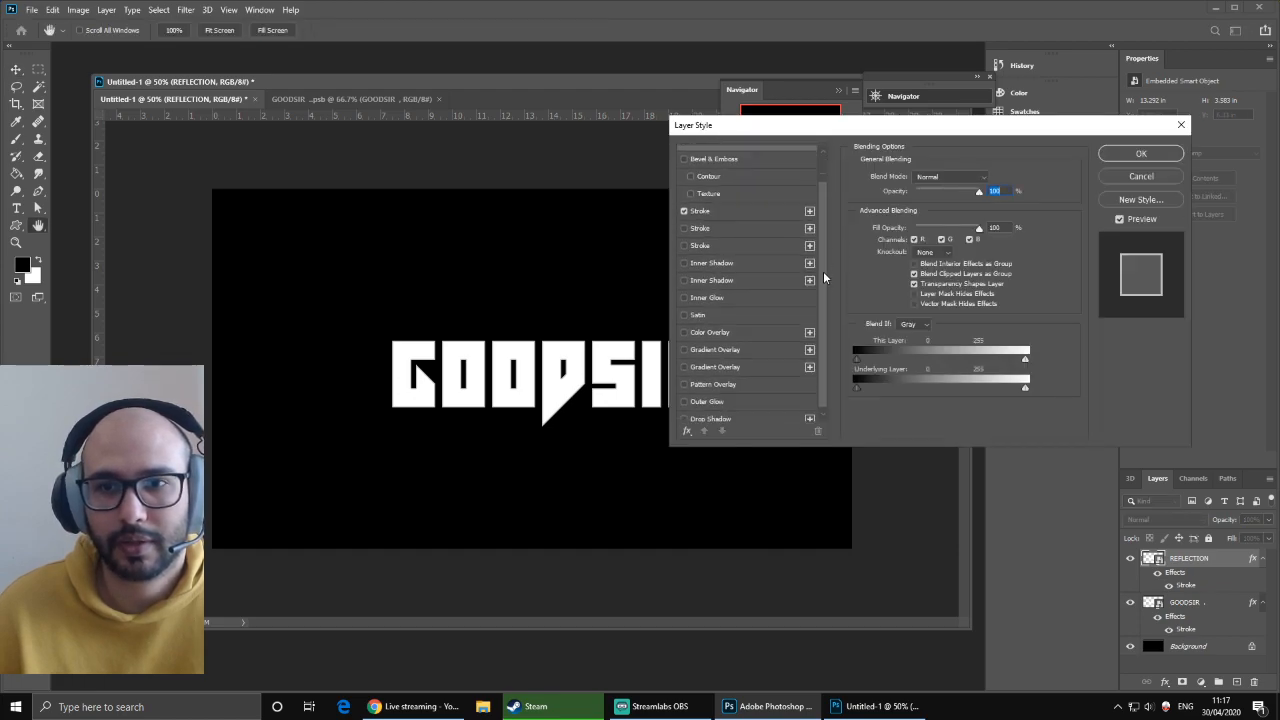
pyautogui.click(685, 326)
pyautogui.click(717, 325)
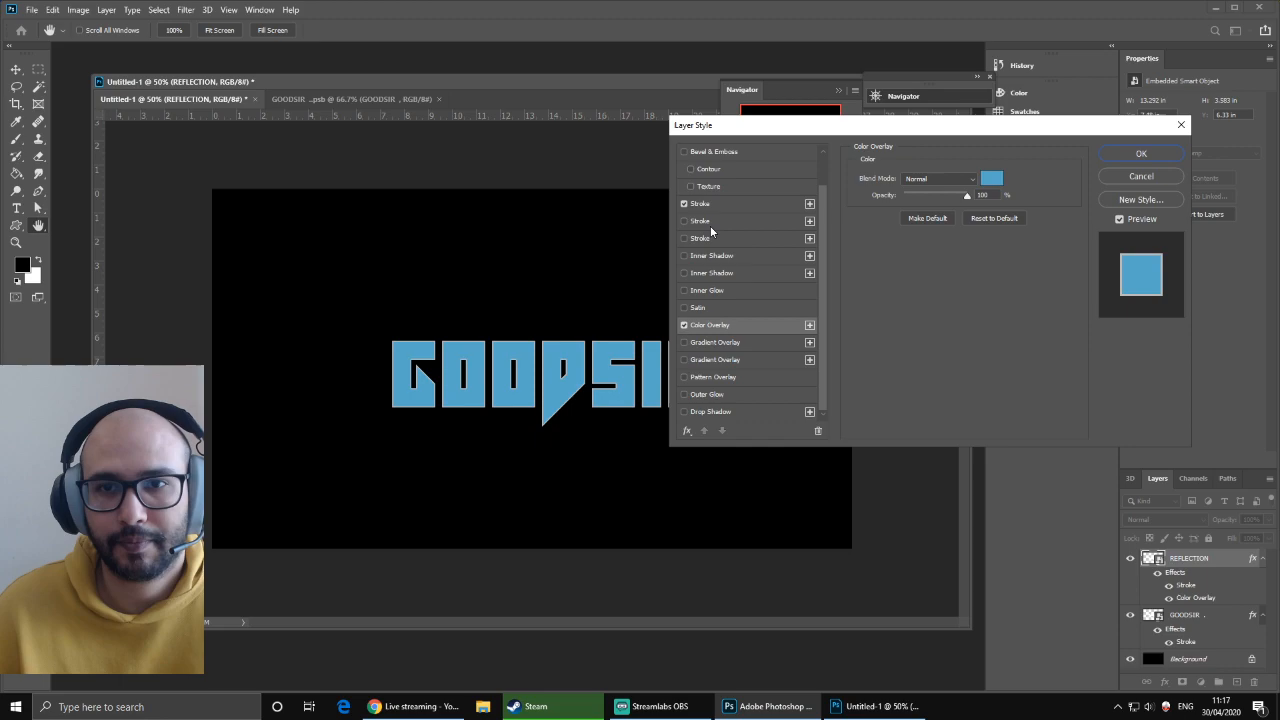
# - Set the REFLECTION layer's overlay colour to dark grey #5e5f5f, apply the layer style and collapse the layer's effects list
pyautogui.click(988, 178)
pyautogui.click(863, 368)
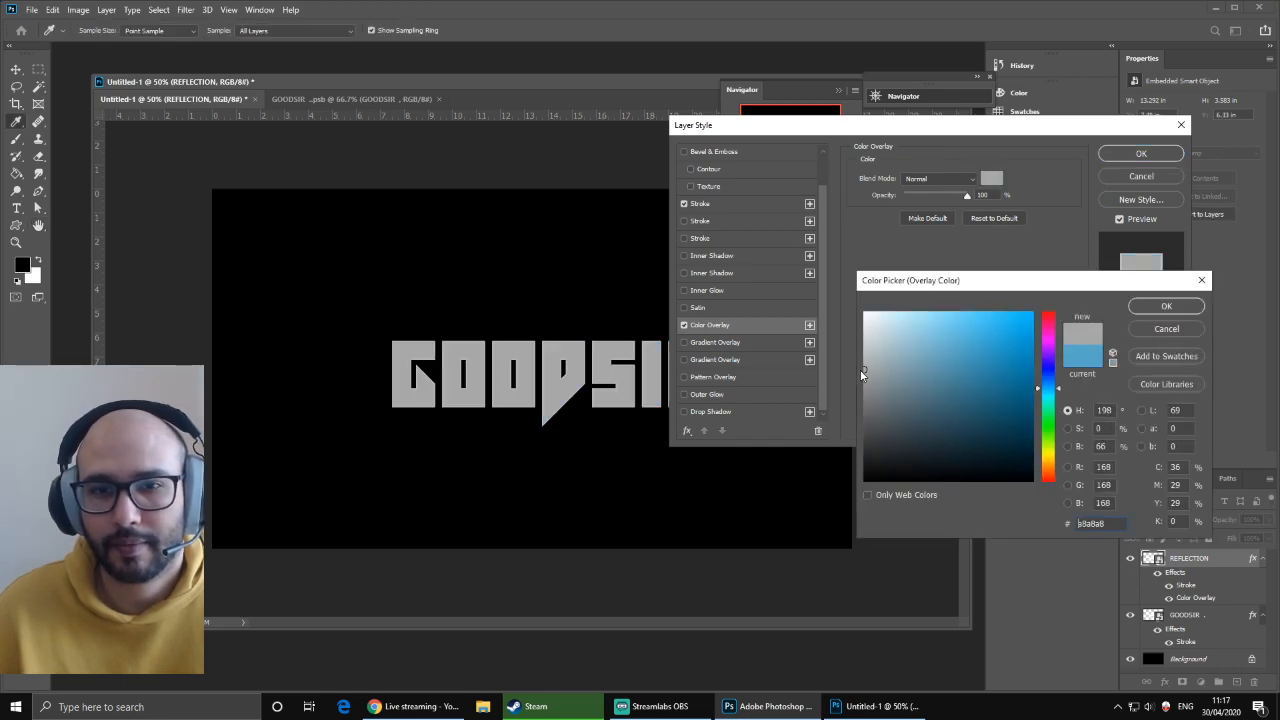
pyautogui.click(865, 354)
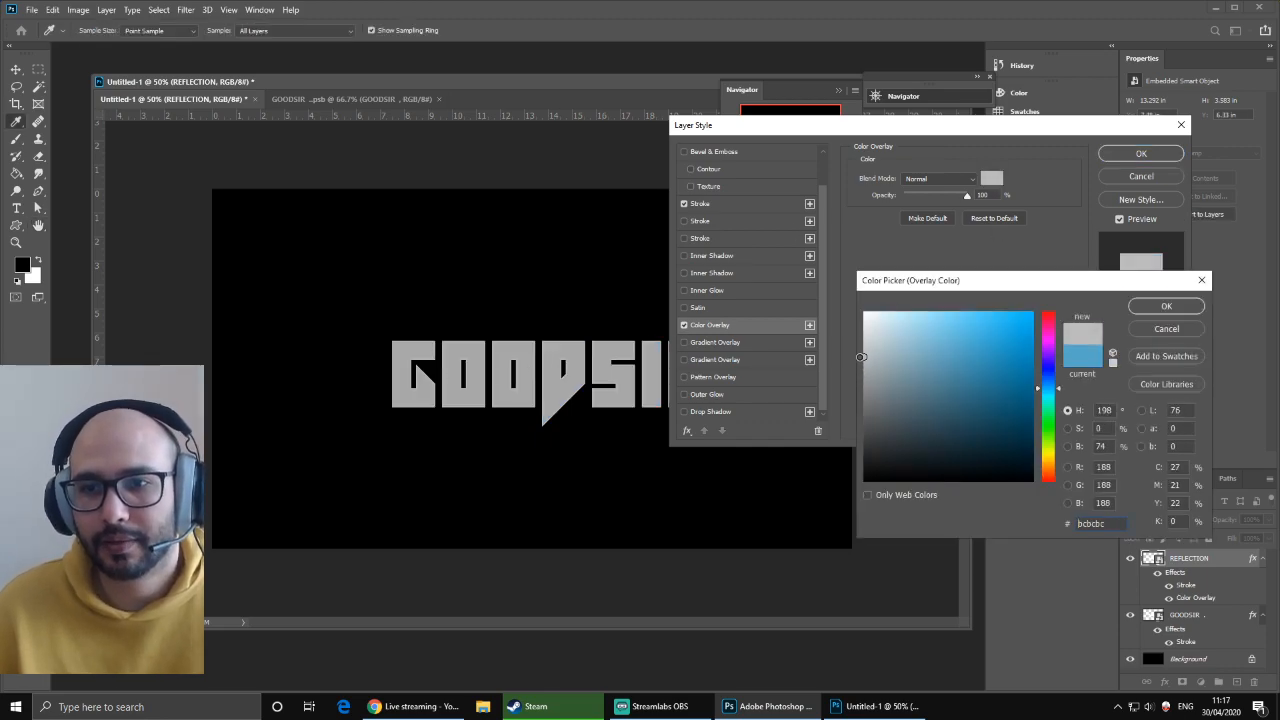
pyautogui.moveTo(865, 354); pyautogui.dragTo(868, 415)
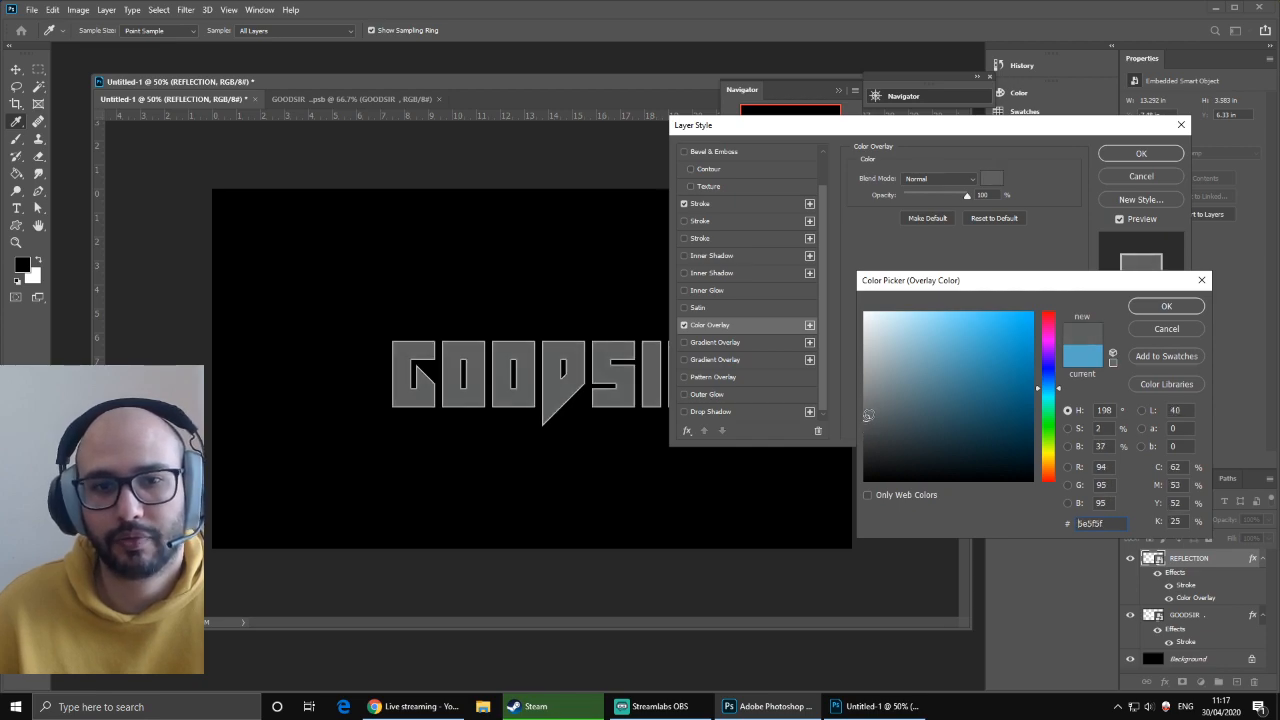
pyautogui.click(1160, 307)
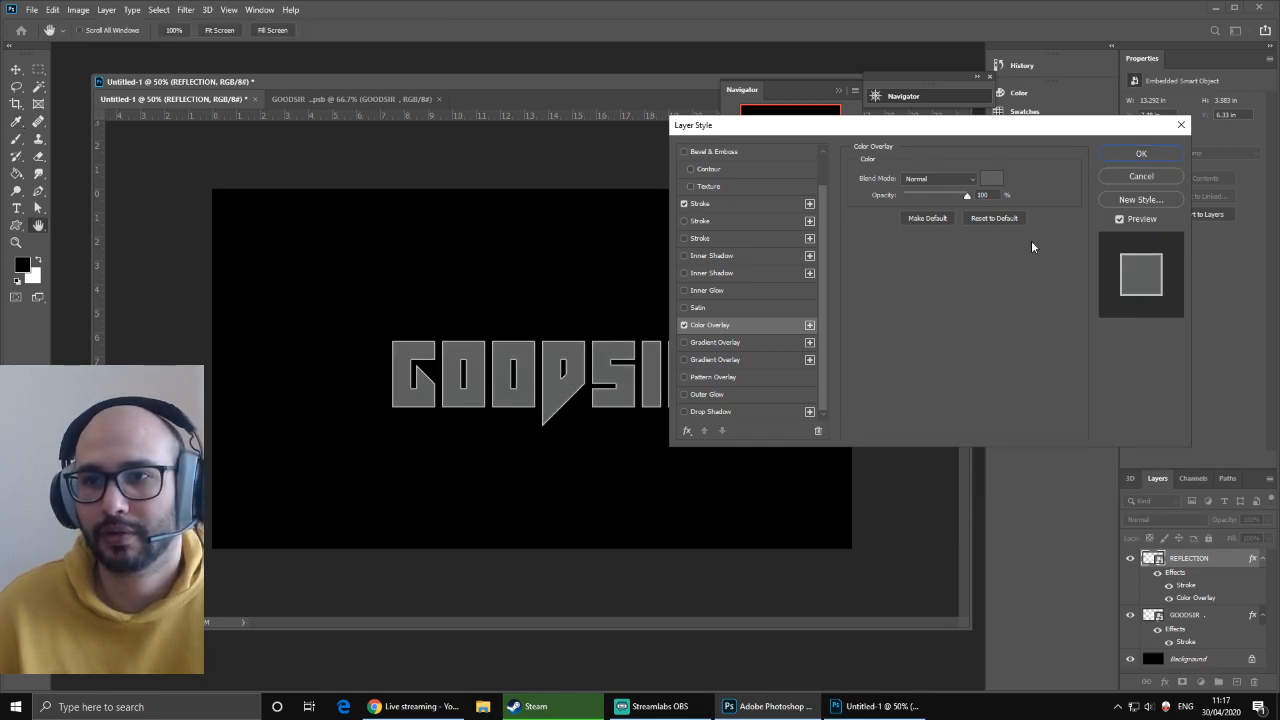
pyautogui.click(1138, 155)
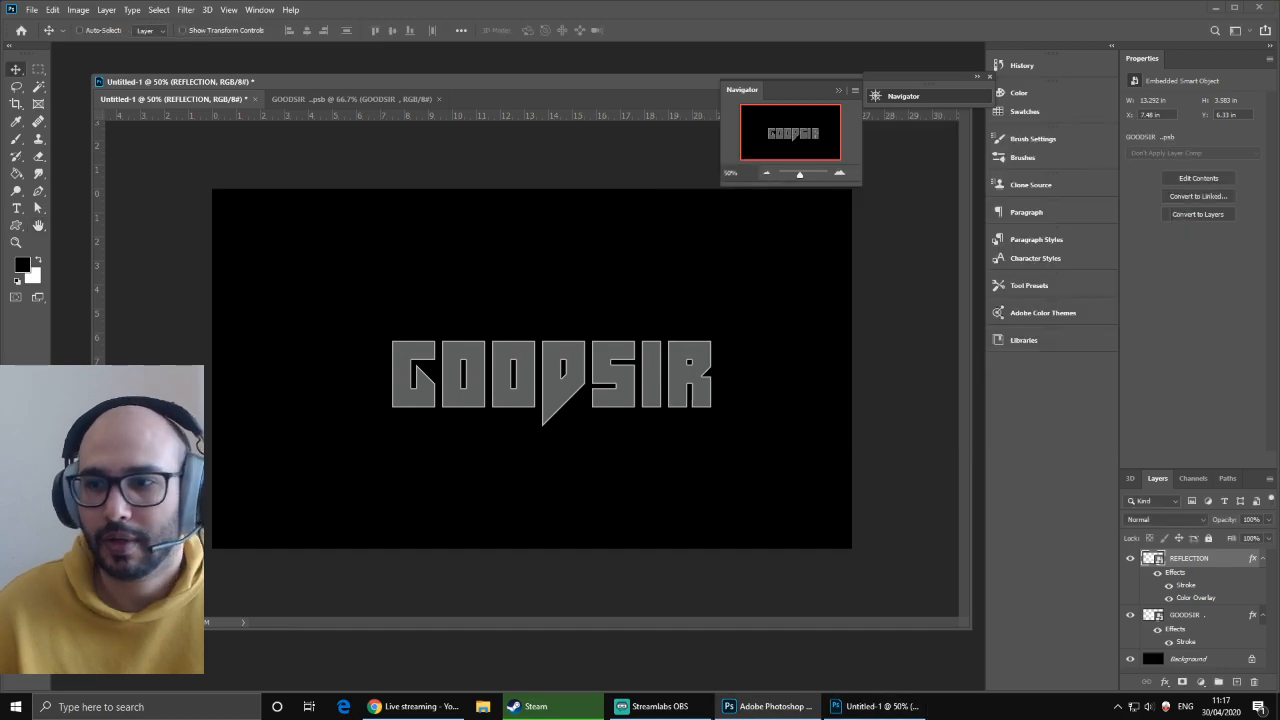
pyautogui.click(1261, 560)
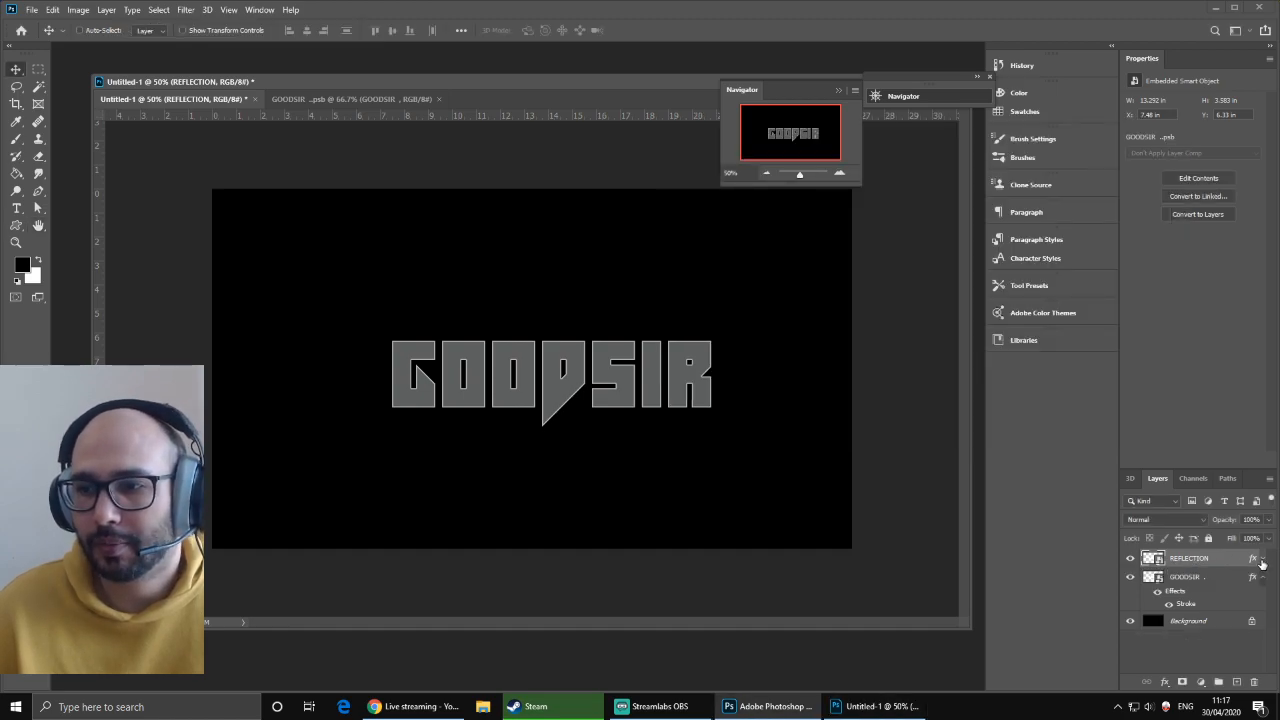
# - Add a layer mask to the REFLECTION layer and mask out the upper half of the lettering with a rectangular selection
pyautogui.click(1183, 683)
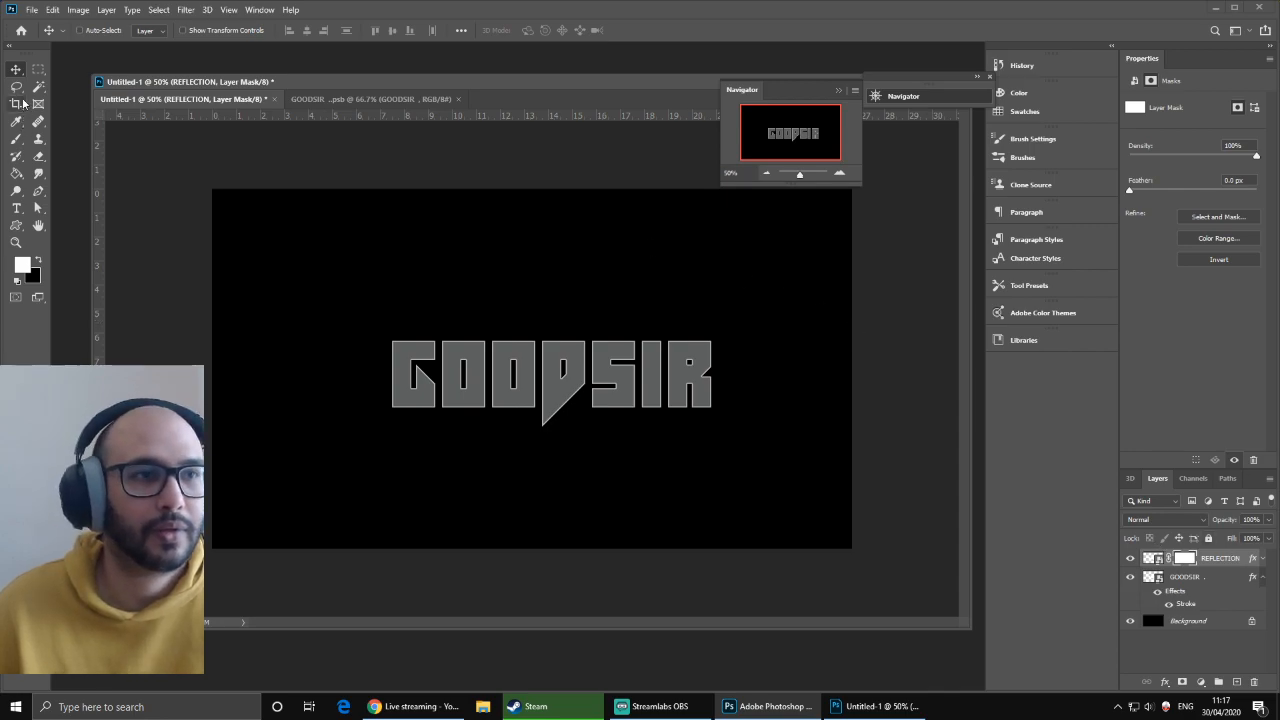
pyautogui.click(37, 67)
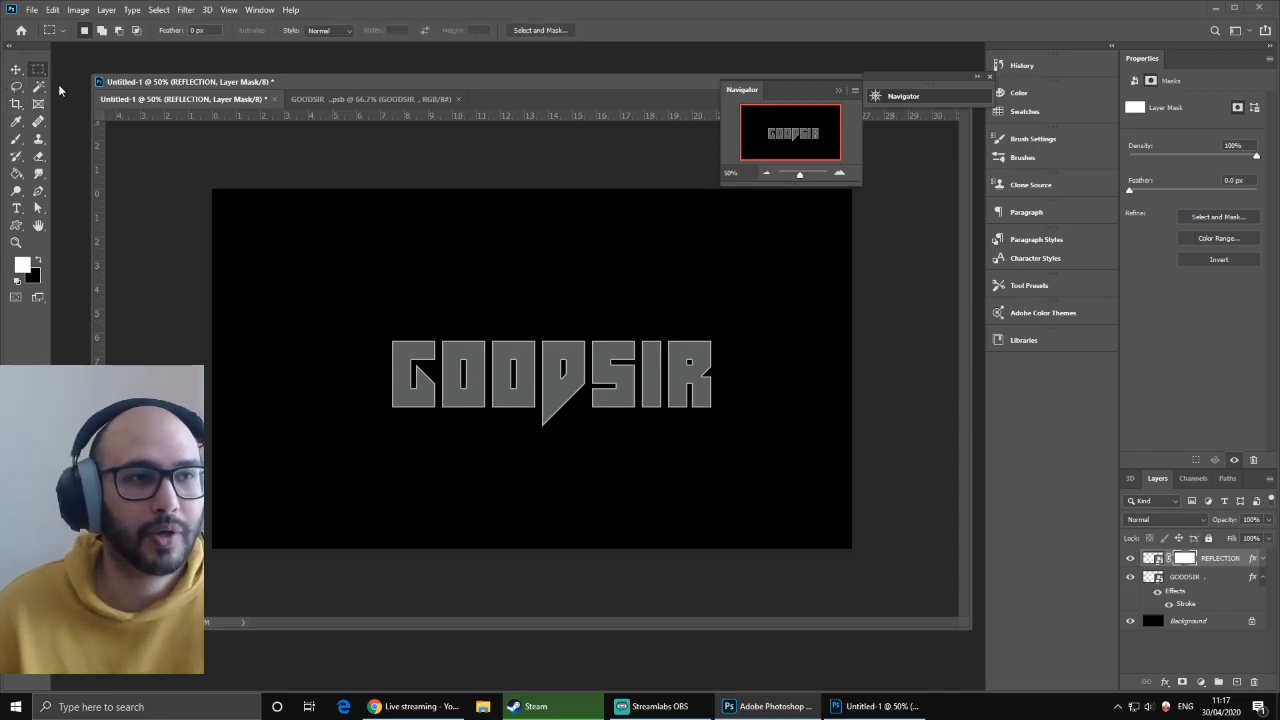
pyautogui.moveTo(282, 272); pyautogui.dragTo(799, 377)
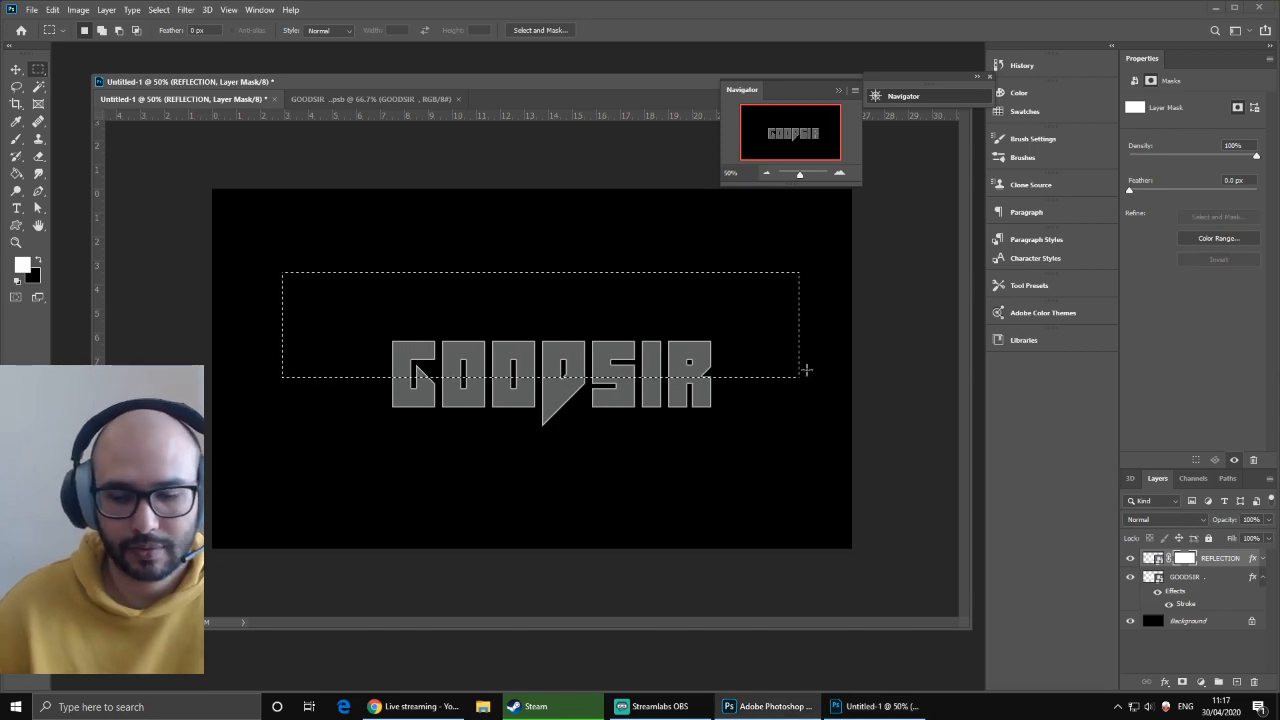
pyautogui.press('Delete')
pyautogui.click(615, 457)
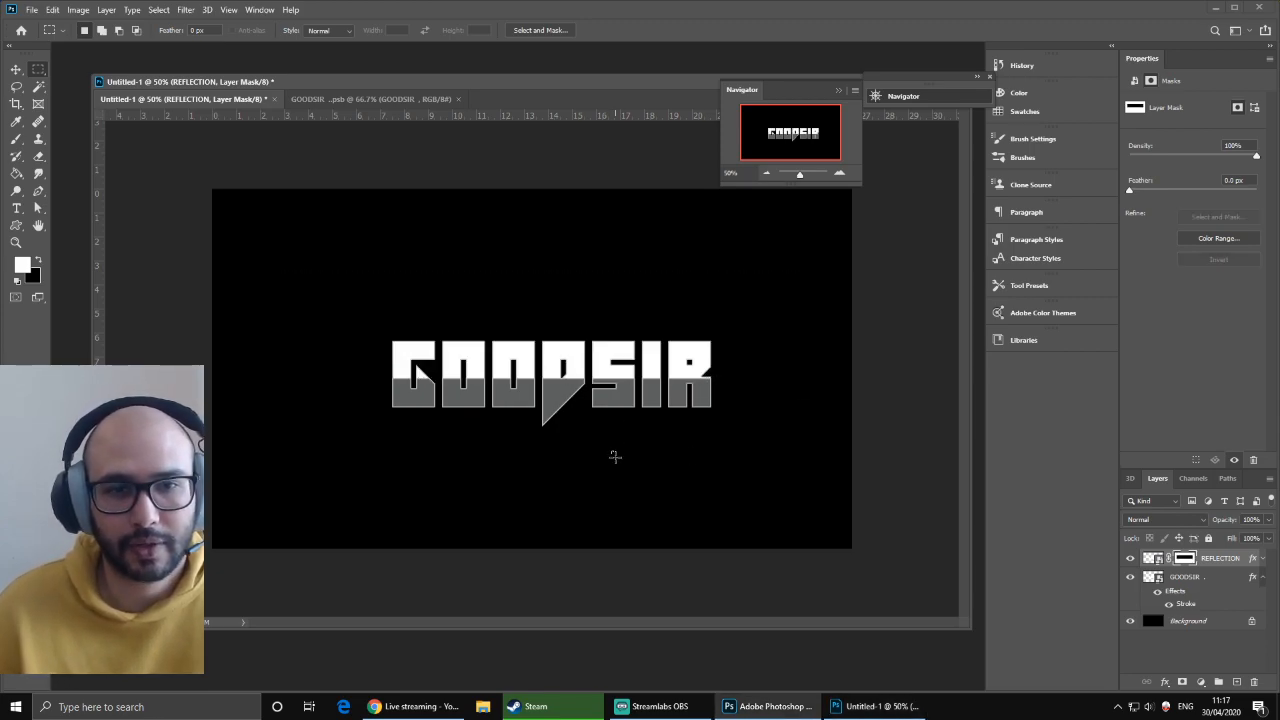
pyautogui.hotkey('ctrl', 'd')
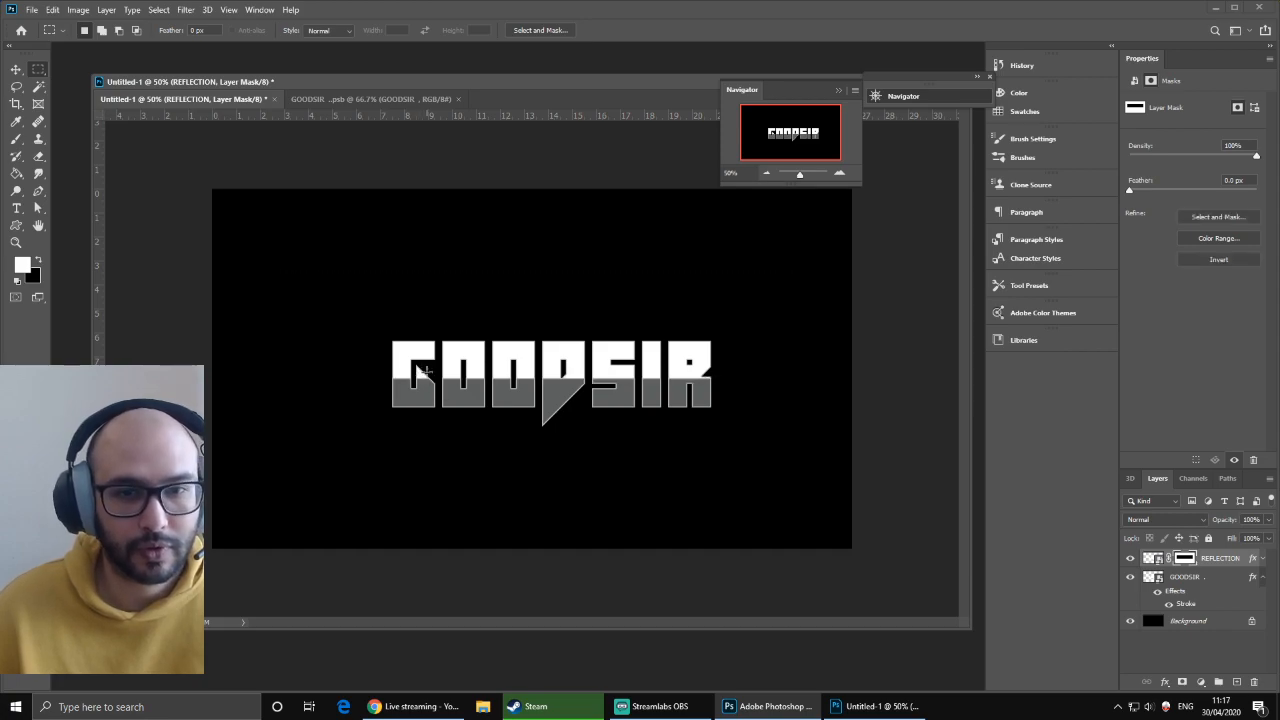
# - Undo the rectangular mask cut and try erasing the upper edge of the letters on the mask with the Eraser
pyautogui.hotkey('ctrl', 'z')
pyautogui.hotkey('ctrl', 'z')
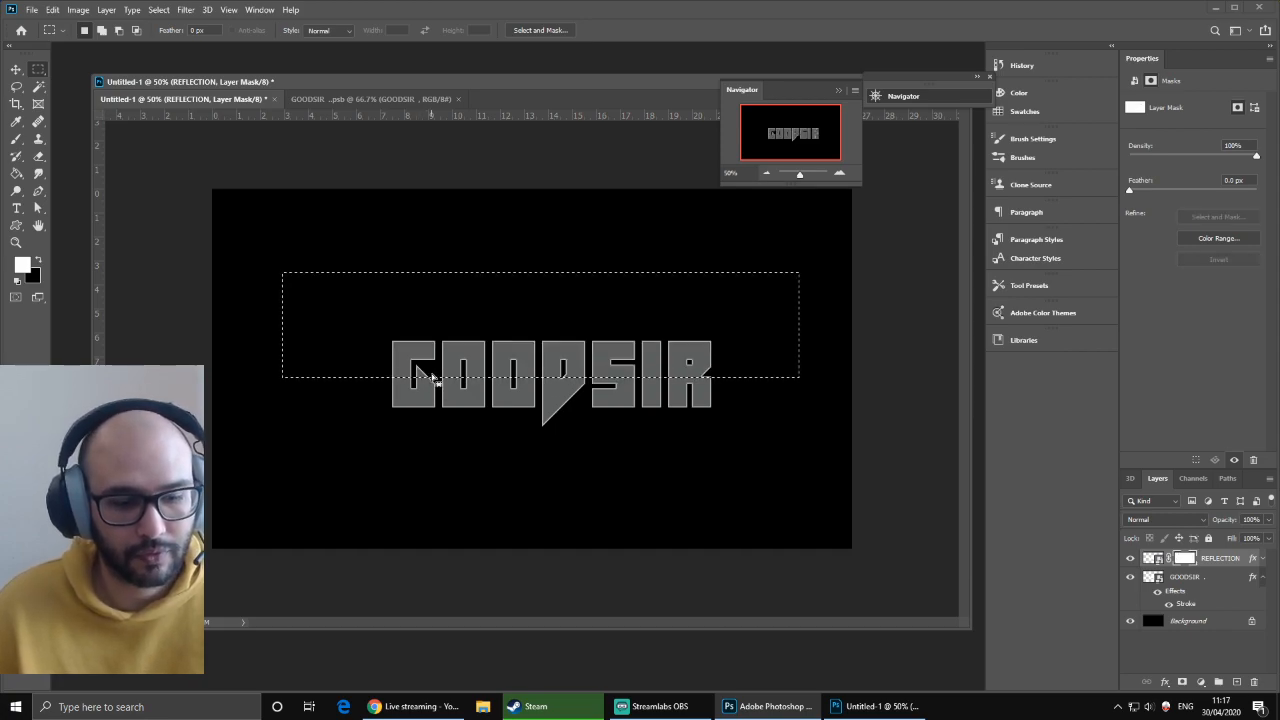
pyautogui.press('e')
pyautogui.hotkey('ctrl', 'd')
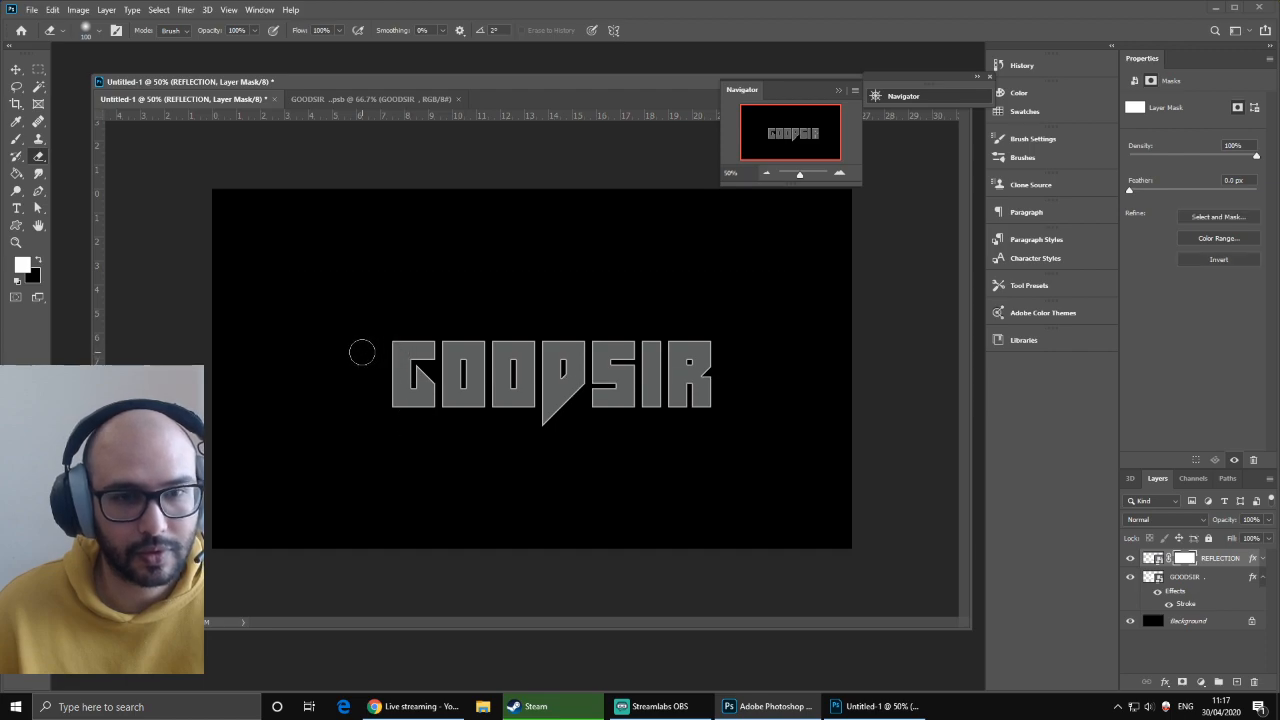
pyautogui.moveTo(388, 352)
pyautogui.mouseDown()
pyautogui.moveTo(541, 366)
pyautogui.moveTo(698, 349)
pyautogui.mouseUp()
pyautogui.hotkey('ctrl', 'z')
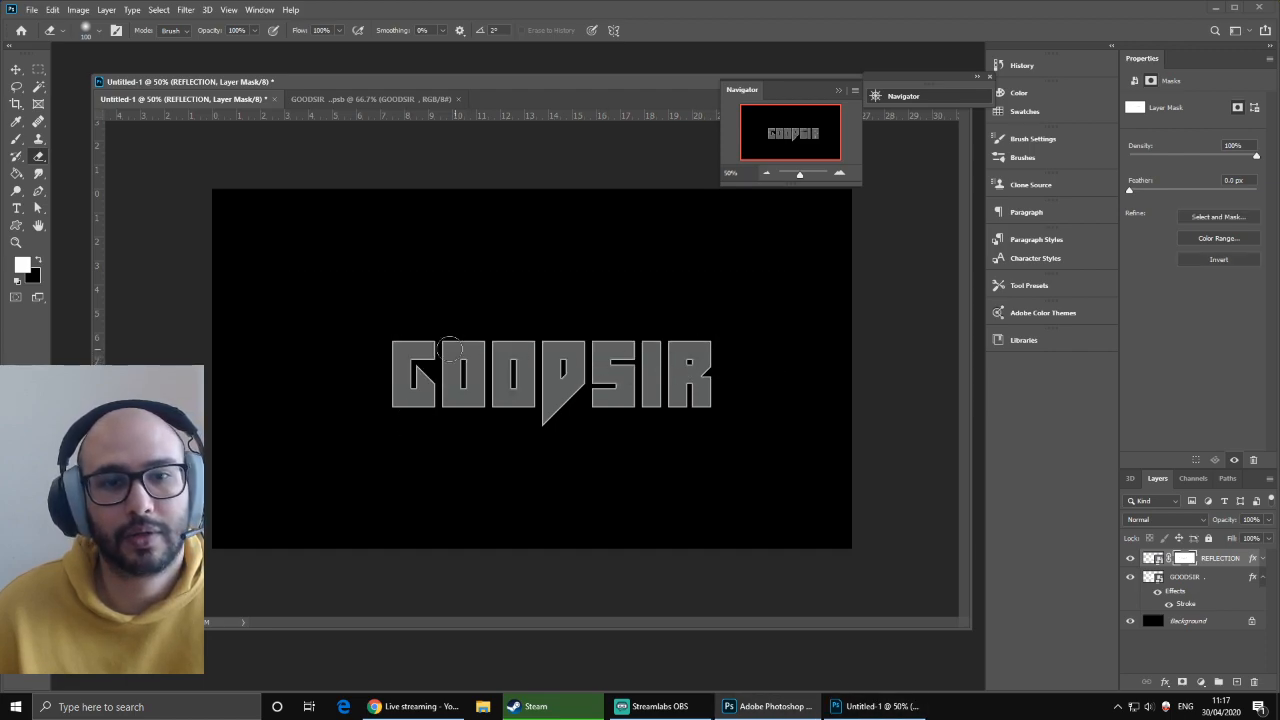
pyautogui.moveTo(371, 347); pyautogui.dragTo(799, 339)
pyautogui.hotkey('ctrl', 'z')
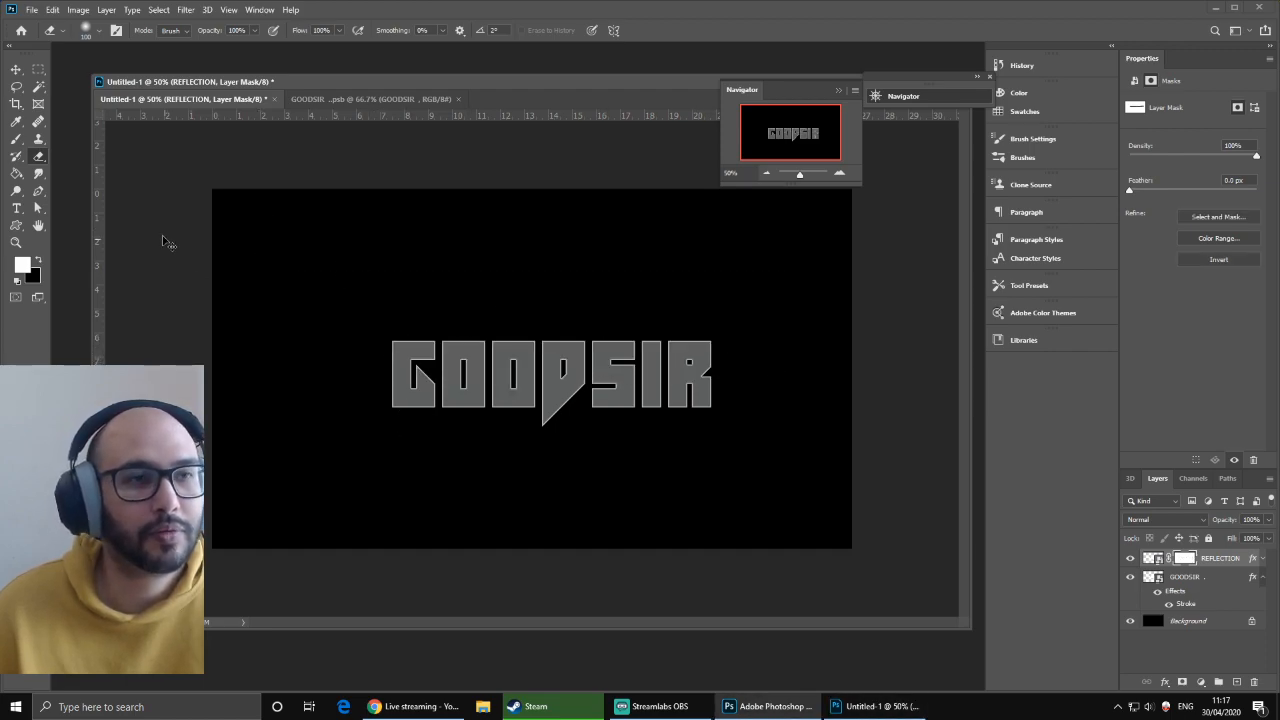
# - Try masking out the upper part of the lettering with a wavy freehand Lasso selection on the REFLECTION mask
pyautogui.click(40, 71)
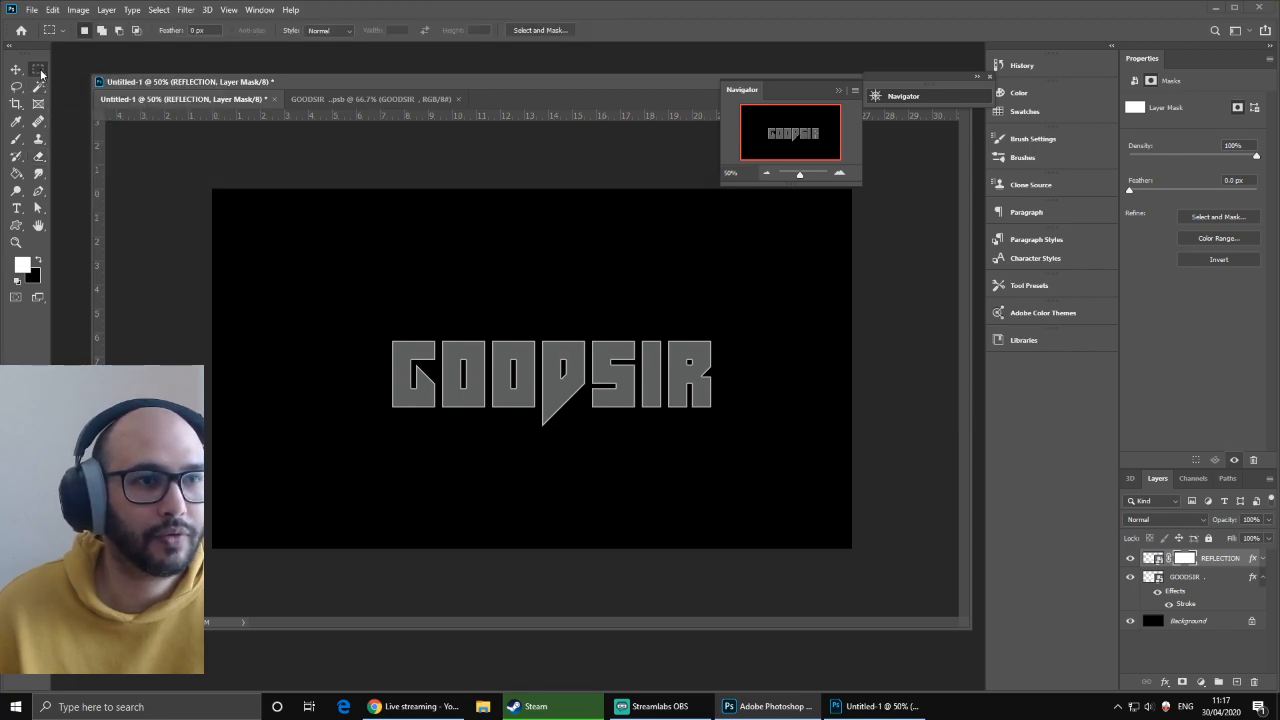
pyautogui.moveTo(324, 295); pyautogui.dragTo(791, 375)
pyautogui.hotkey('ctrl', 'd')
pyautogui.press('l')
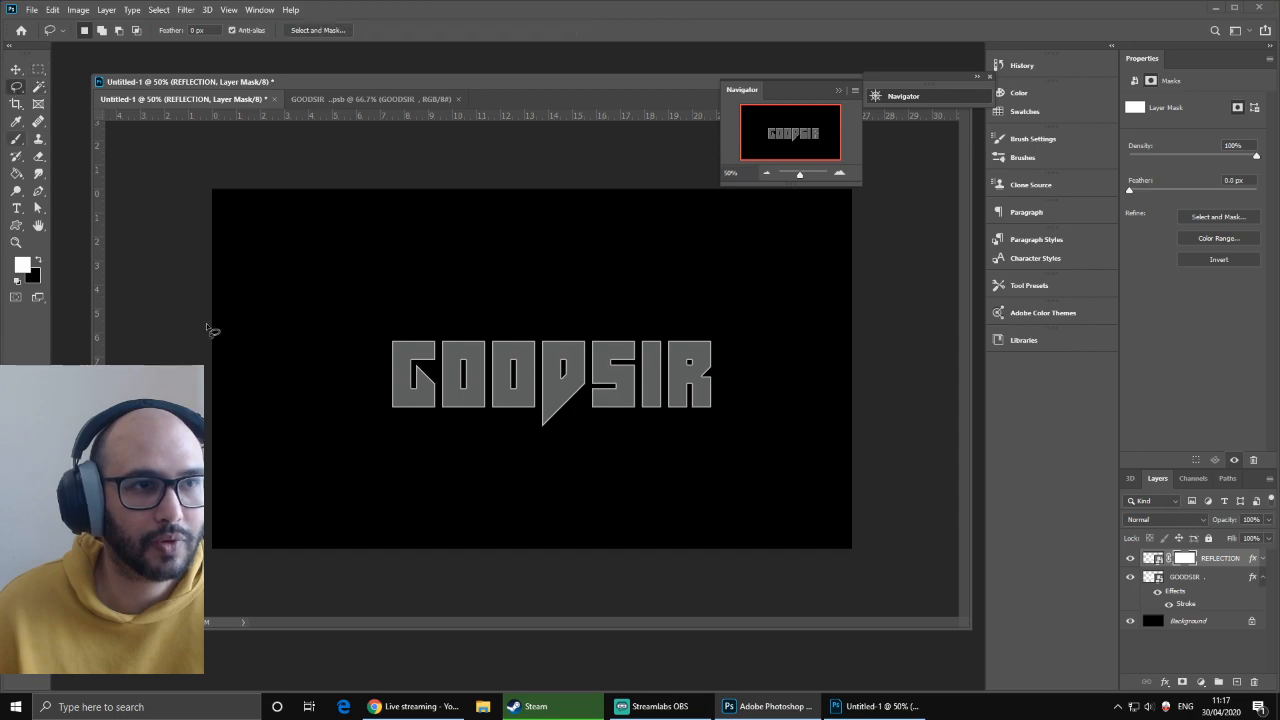
pyautogui.moveTo(335, 326); pyautogui.dragTo(390, 365)
pyautogui.moveTo(778, 388)
pyautogui.mouseDown()
pyautogui.moveTo(566, 284)
pyautogui.moveTo(379, 311)
pyautogui.moveTo(334, 336)
pyautogui.mouseUp()
pyautogui.hotkey('alt', 'BackSpace')
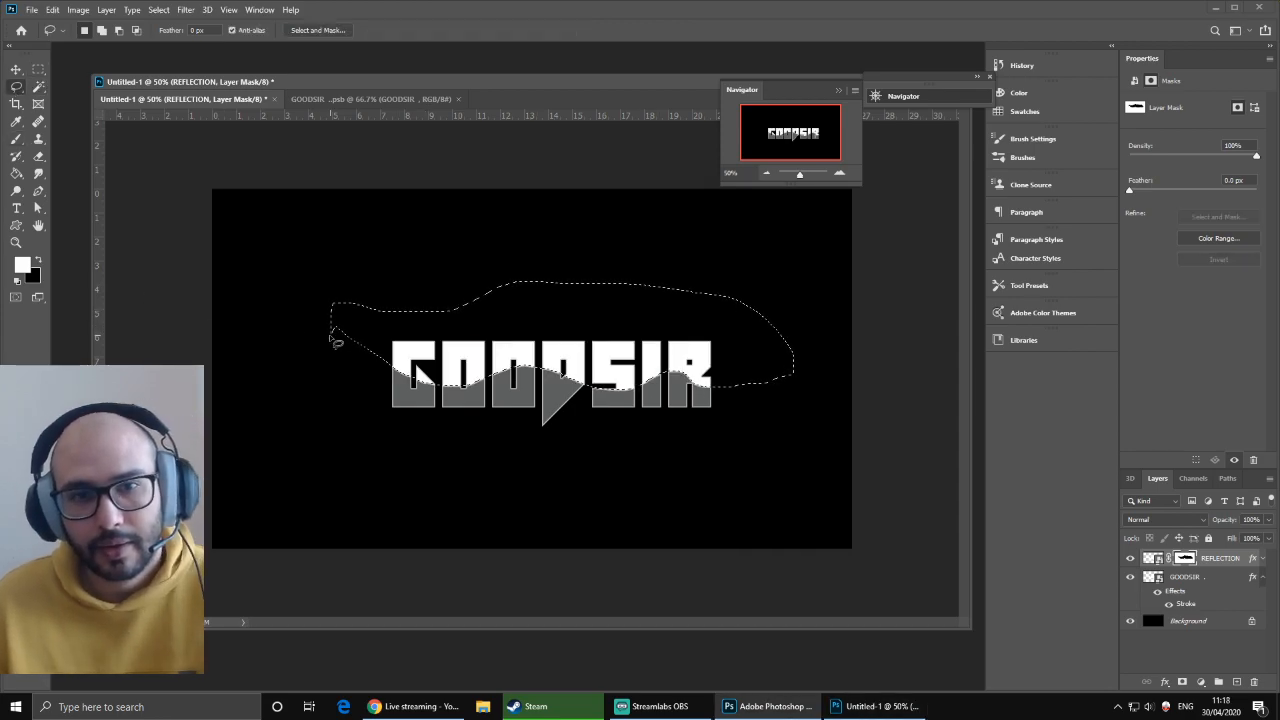
pyautogui.hotkey('ctrl', 'd')
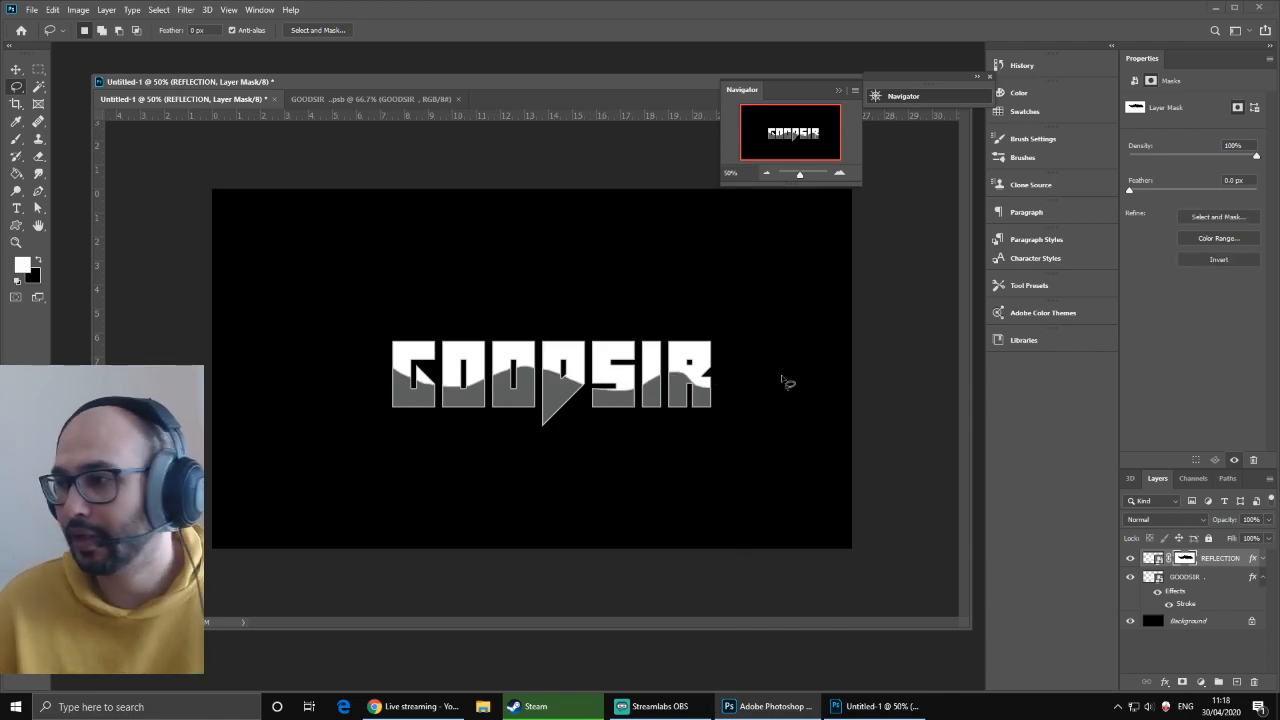
pyautogui.hotkey('ctrl', 'shift', 'd')
pyautogui.hotkey('ctrl', 'z')
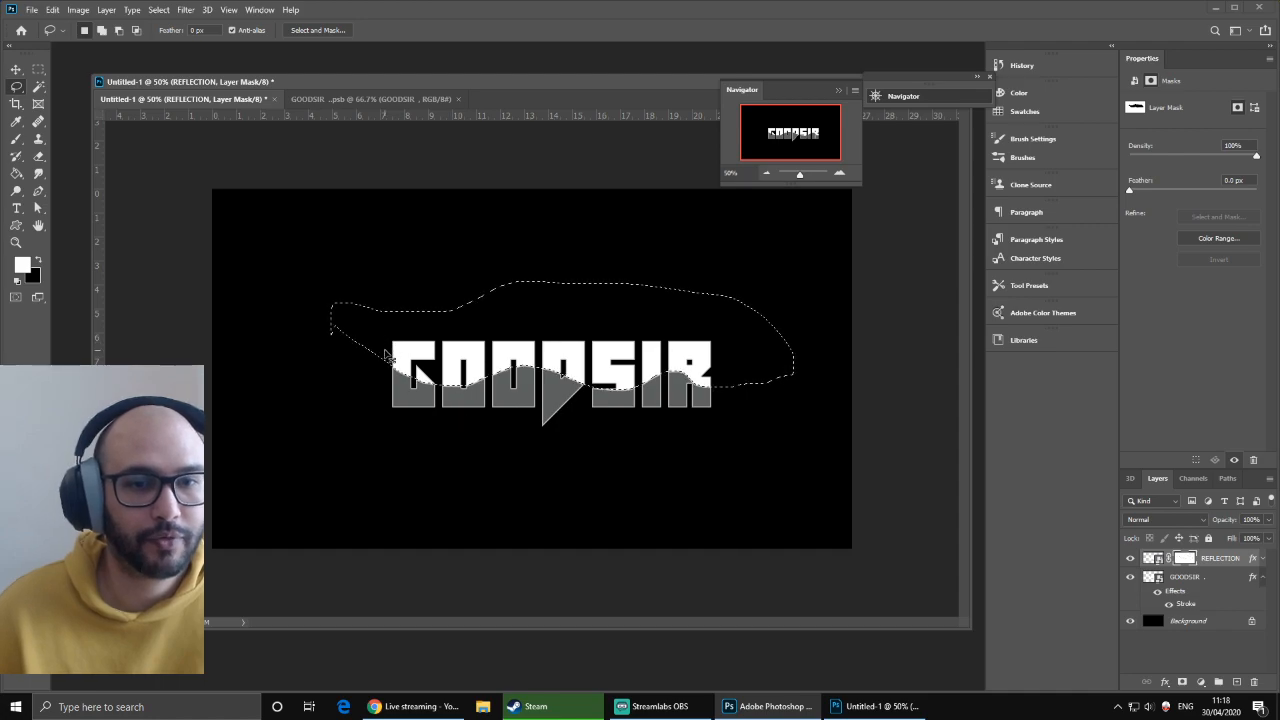
# - Mask out the upper half of the REFLECTION lettering with a straight-edged rectangular selection, deselect and return to the Move tool
pyautogui.click(38, 70)
pyautogui.click(242, 274)
pyautogui.moveTo(306, 266); pyautogui.dragTo(801, 380)
pyautogui.hotkey('alt', 'BackSpace')
pyautogui.hotkey('ctrl', 'd')
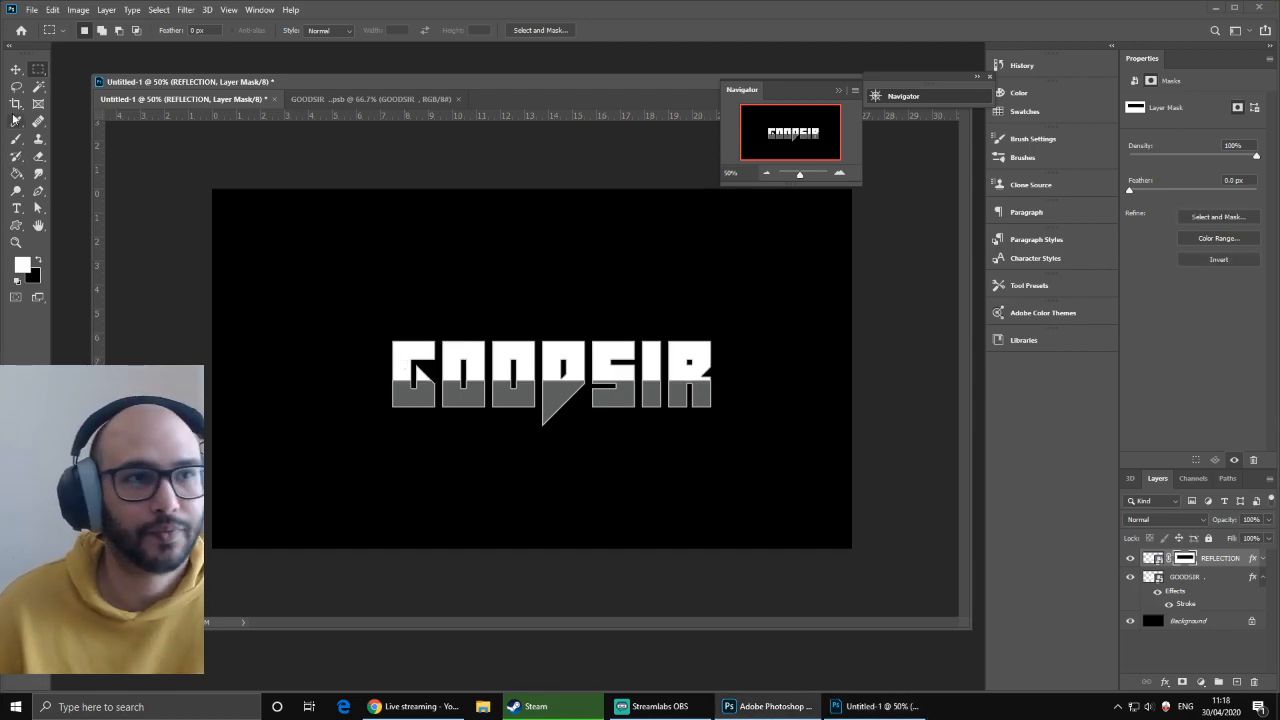
pyautogui.click(15, 70)
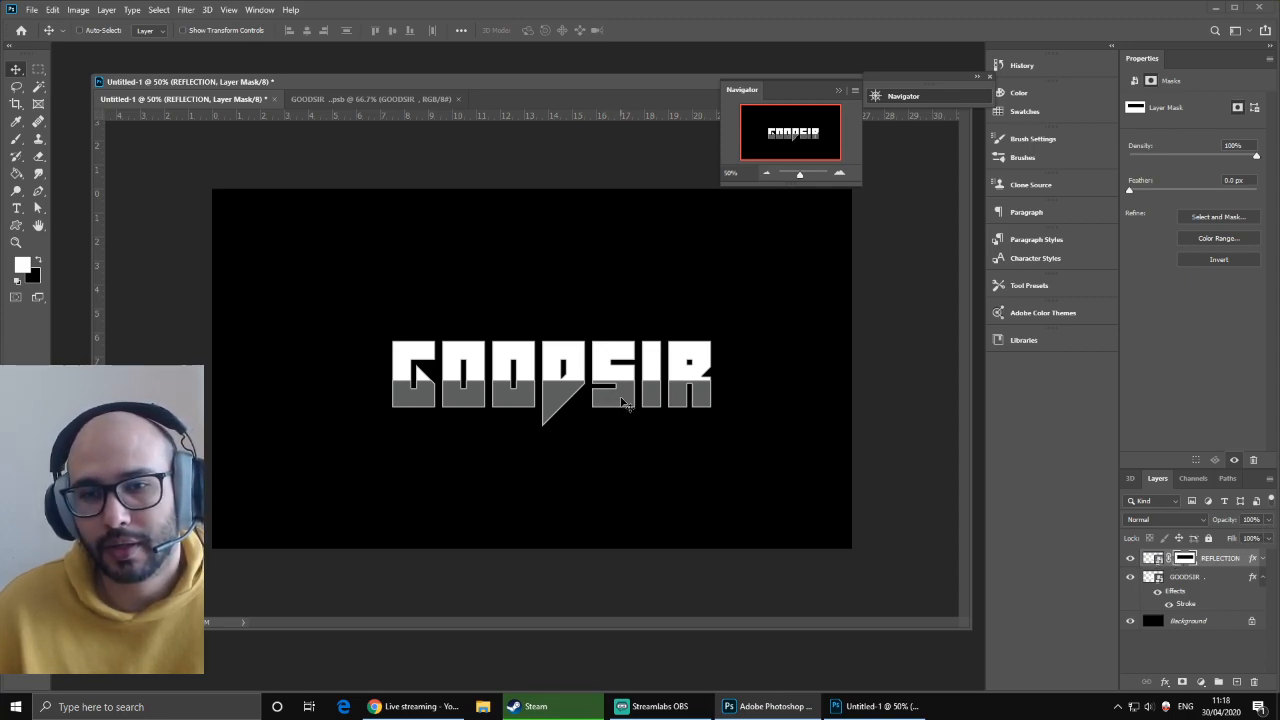
# - Set the REFLECTION layer's opacity to 40%
pyautogui.click(1268, 520)
pyautogui.moveTo(1262, 538); pyautogui.dragTo(1230, 537)
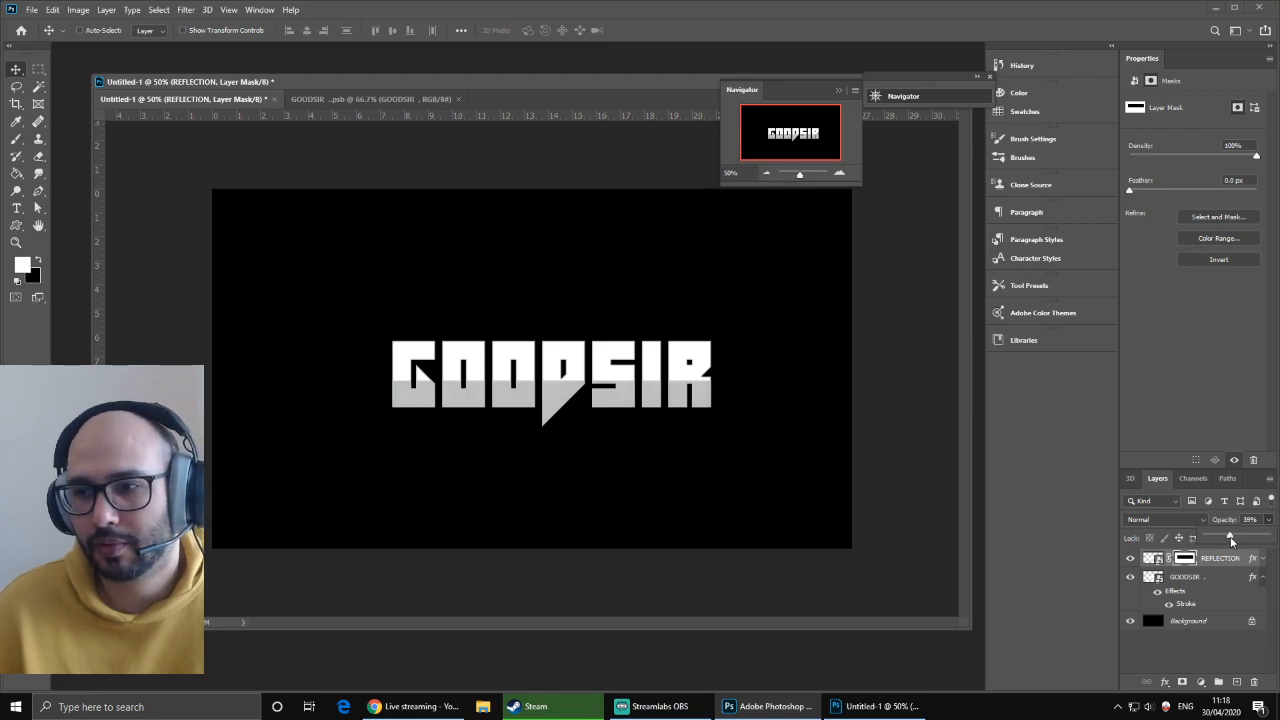
pyautogui.click(1263, 519)
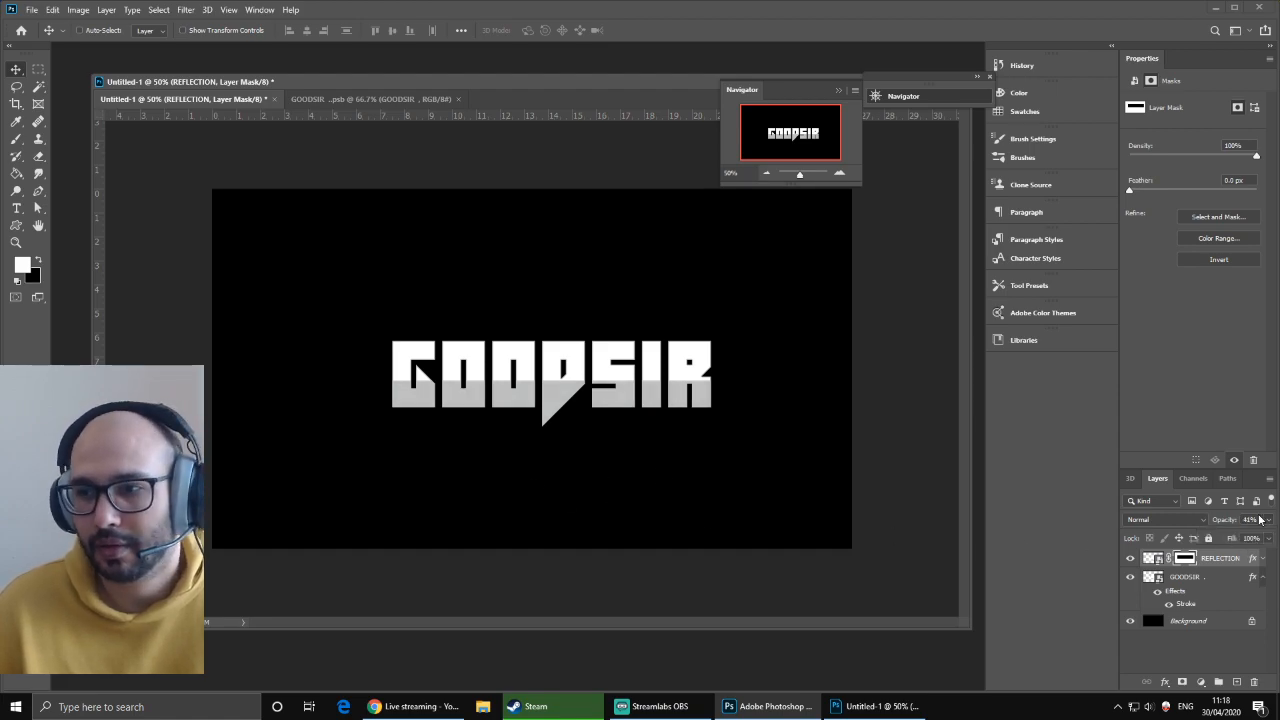
pyautogui.write('40')
pyautogui.press('Return')
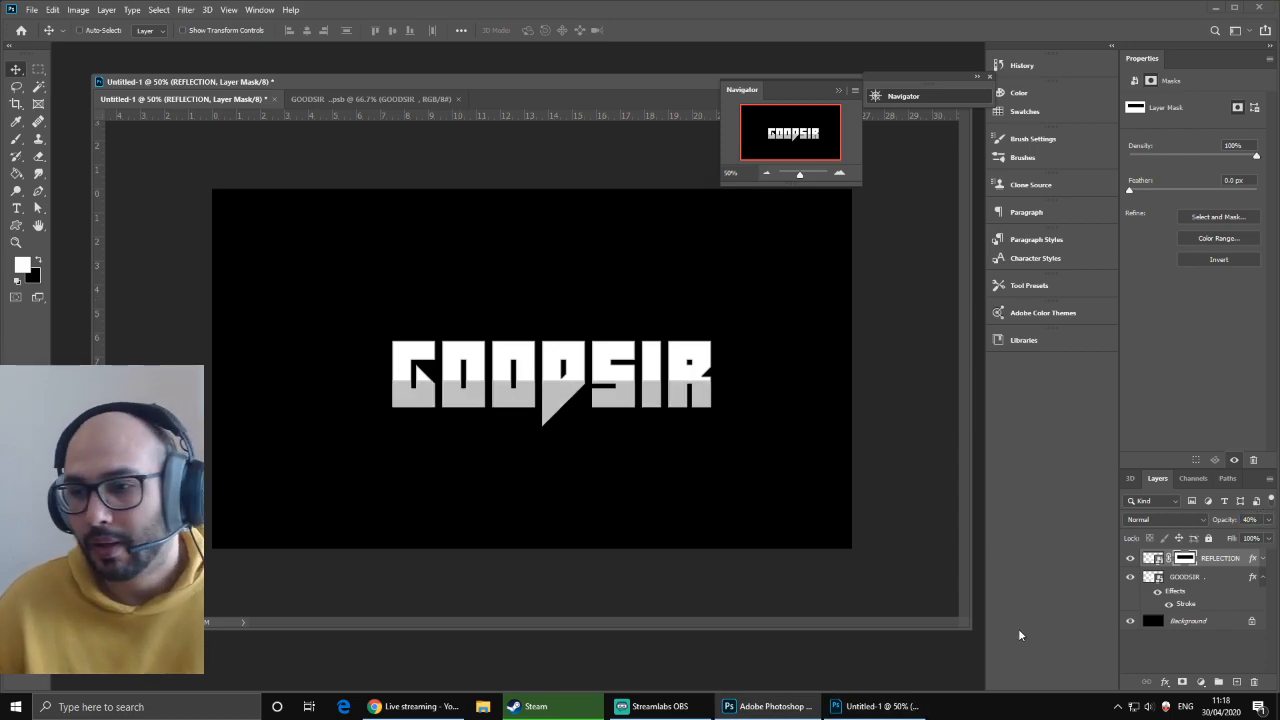
# - Collapse the GOODSIR layer's effects list, duplicate the layer and rename the copy STROKE1
pyautogui.click(1262, 577)
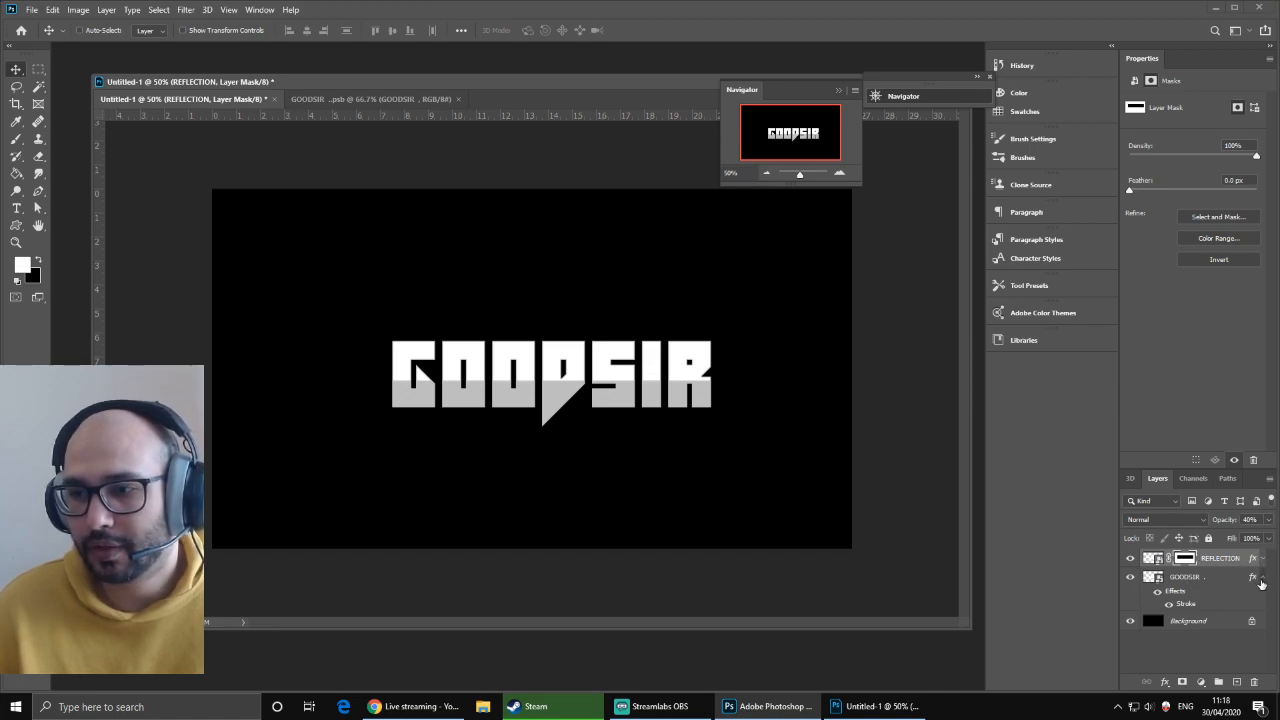
pyautogui.click(1203, 582)
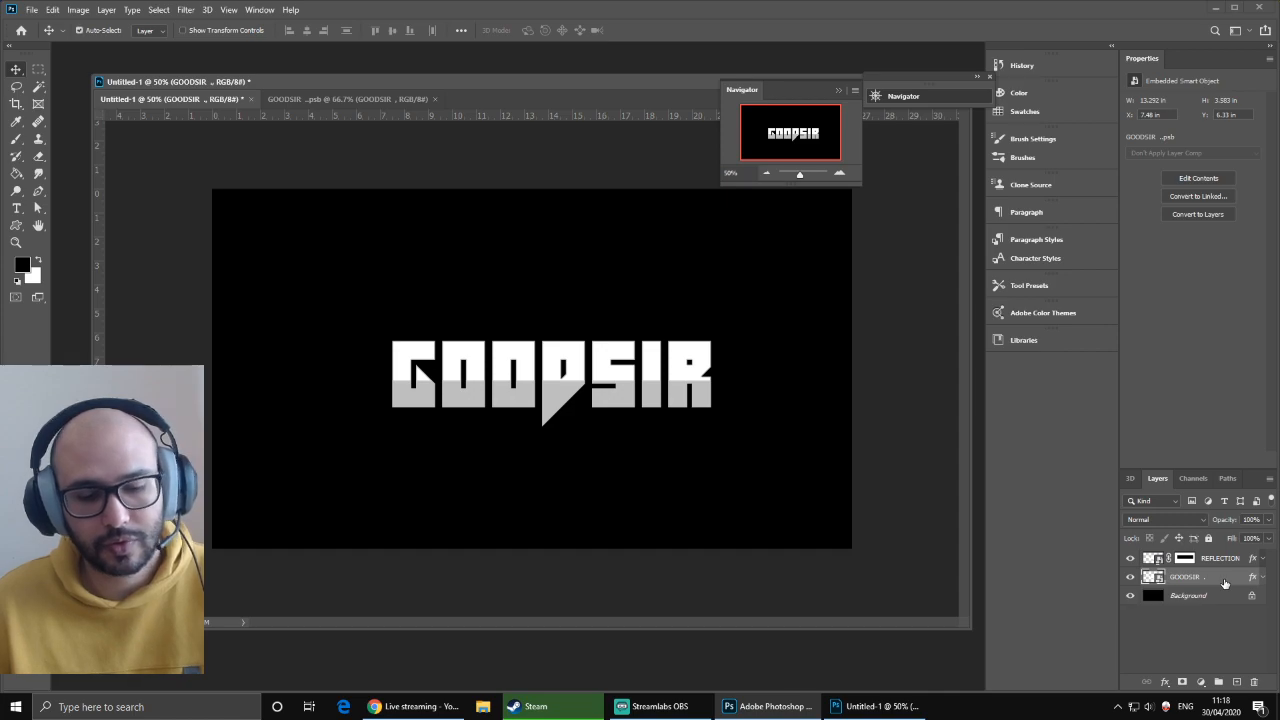
pyautogui.hotkey('ctrl', 'j')
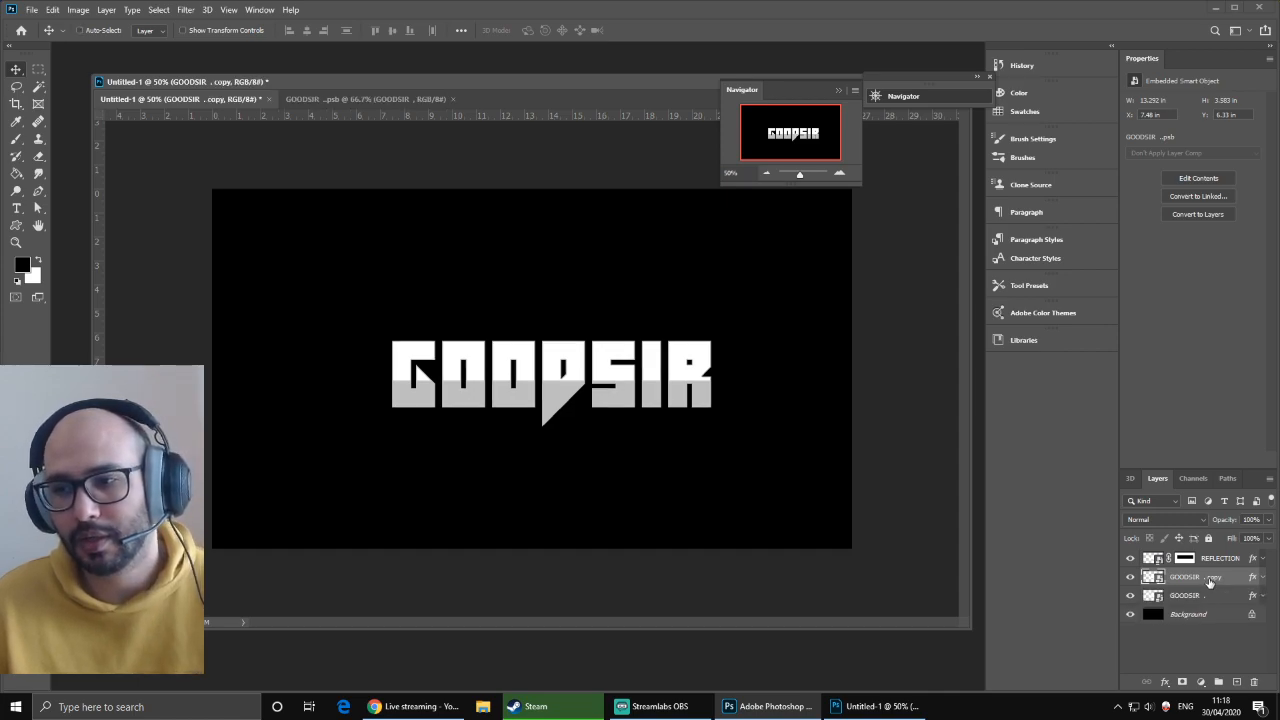
pyautogui.doubleClick(1195, 576)
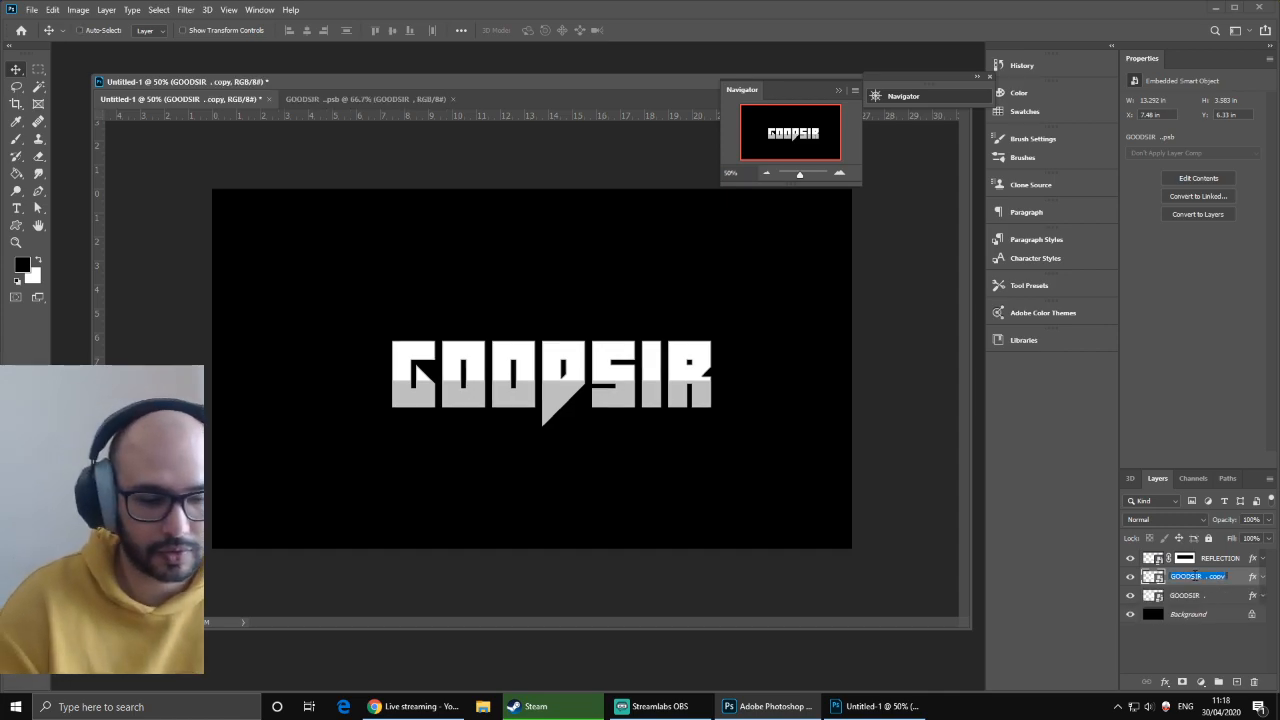
pyautogui.write('STROKE1')
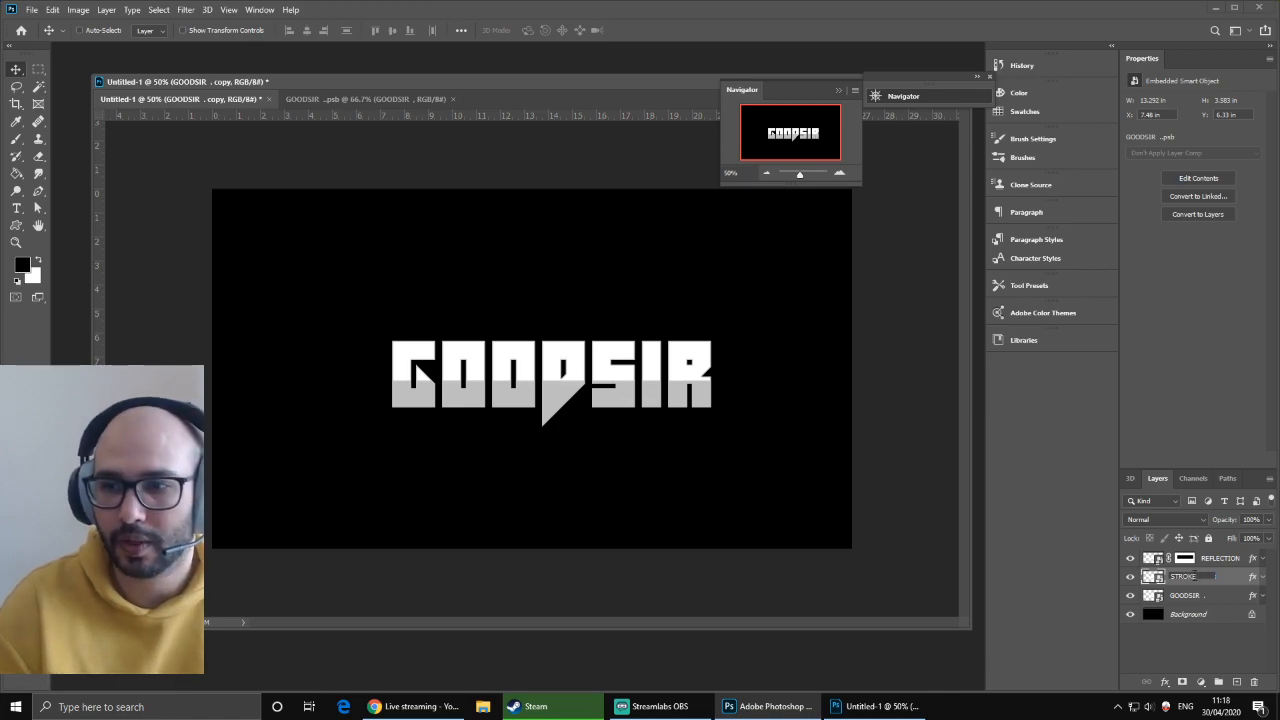
pyautogui.press('Return')
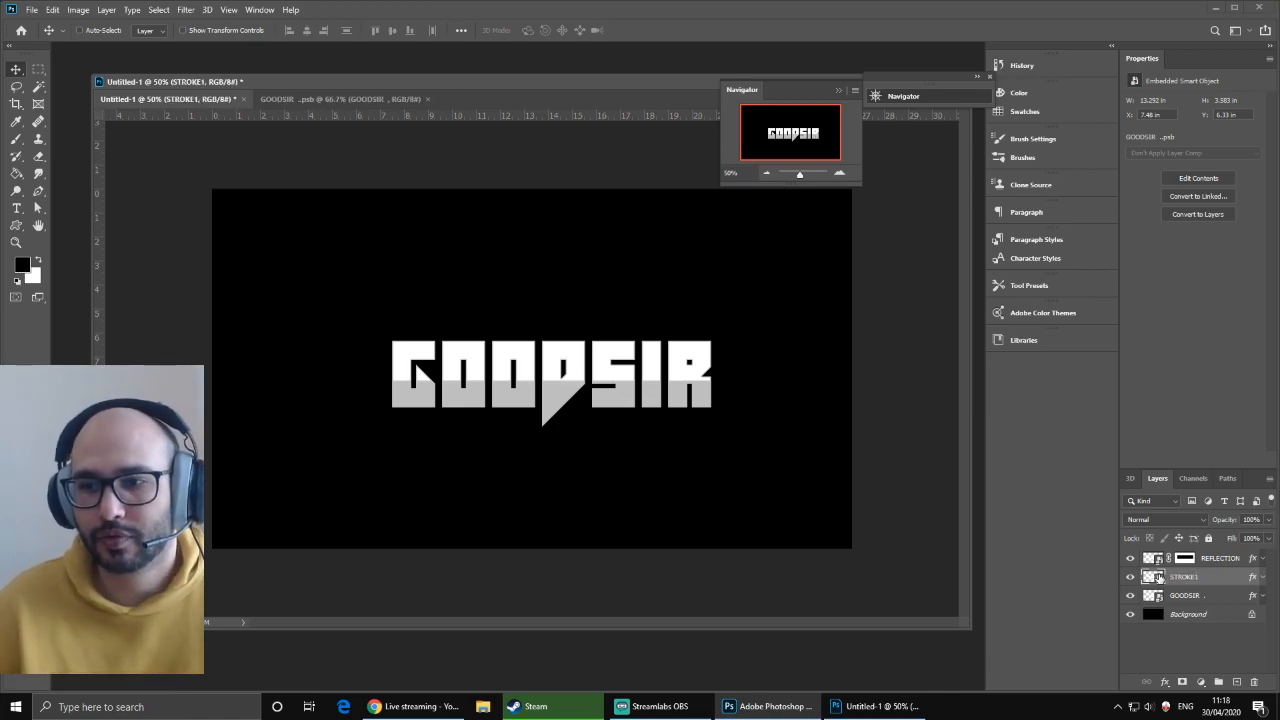
# - Move the STROKE1 layer below the GOODSIR layer and turn off its Stroke effect in the layer style
pyautogui.moveTo(1198, 579); pyautogui.dragTo(1195, 608)
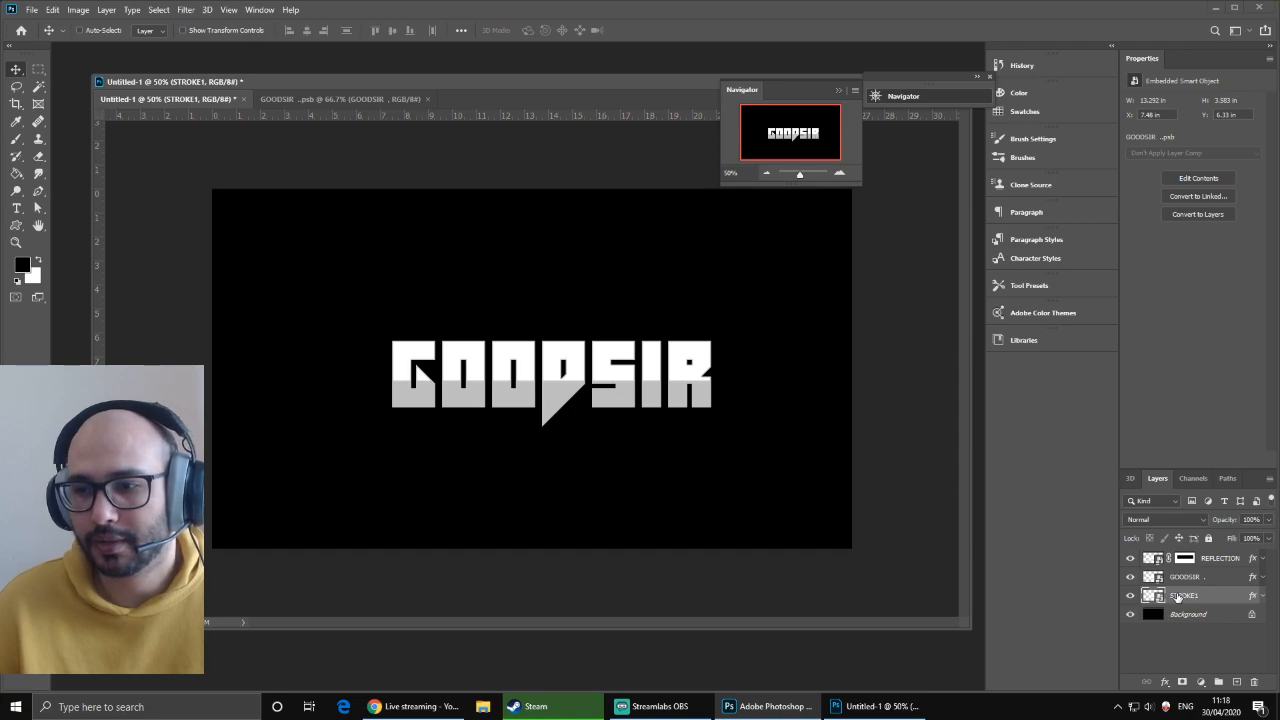
pyautogui.click(1262, 597)
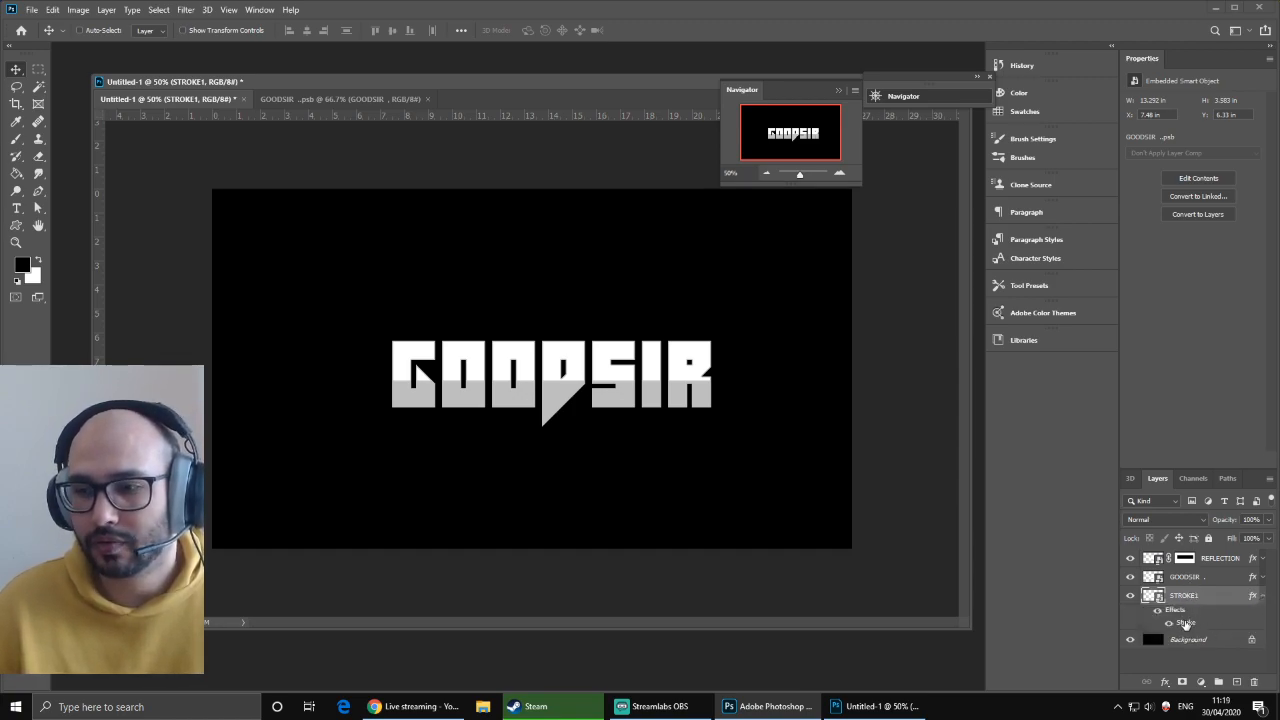
pyautogui.doubleClick(1236, 613)
pyautogui.moveTo(782, 131); pyautogui.dragTo(754, 123)
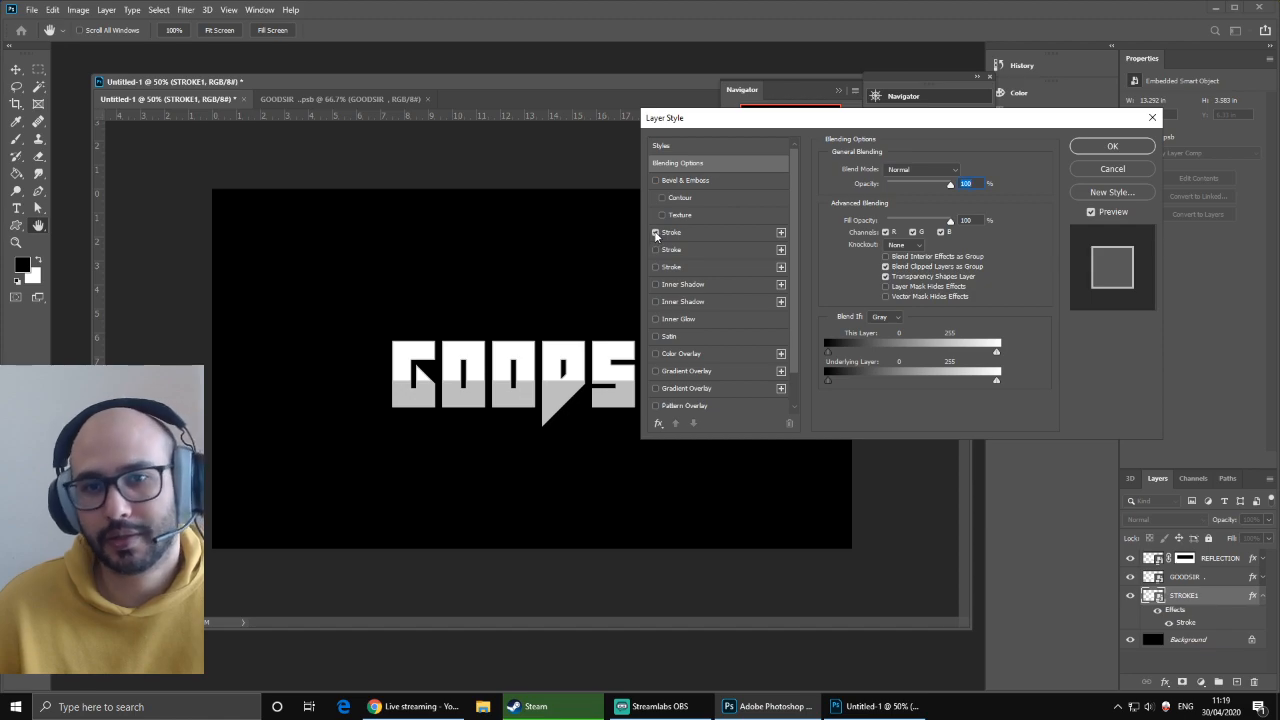
pyautogui.click(655, 232)
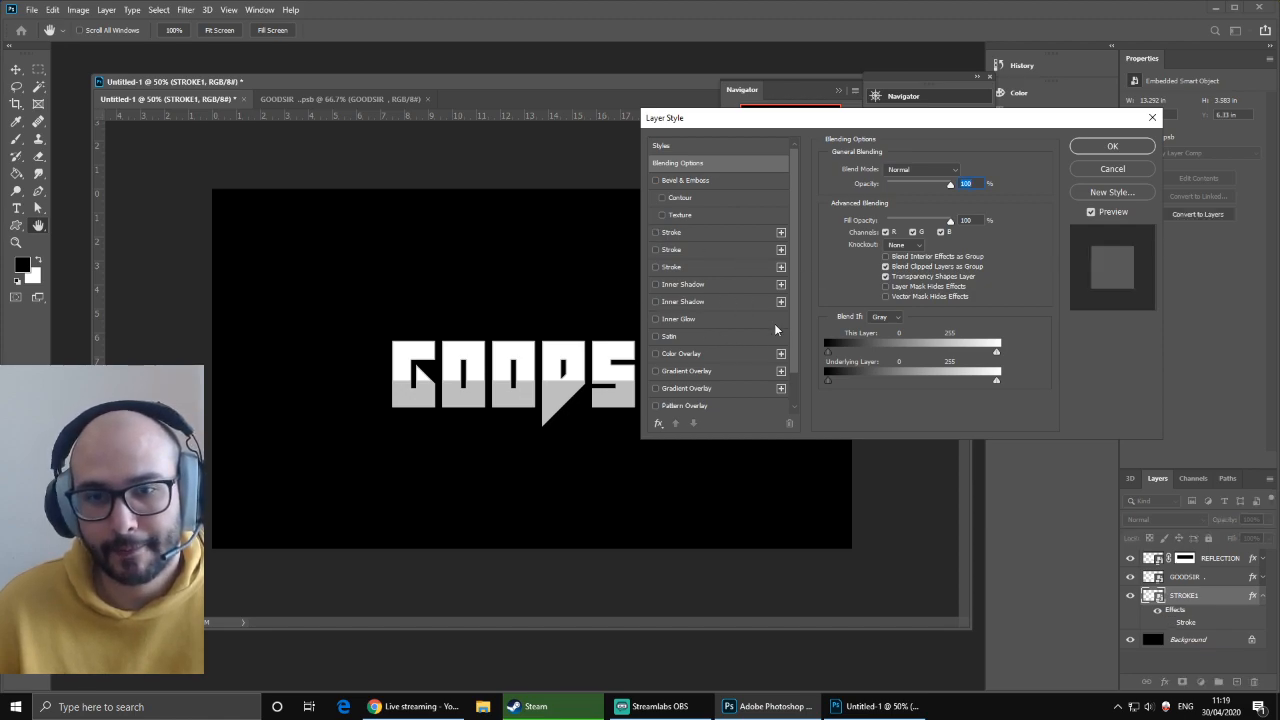
# - Add a Color Overlay in dark blue #1f35a5 to the STROKE1 layer and apply the layer style
pyautogui.click(674, 356)
pyautogui.click(962, 171)
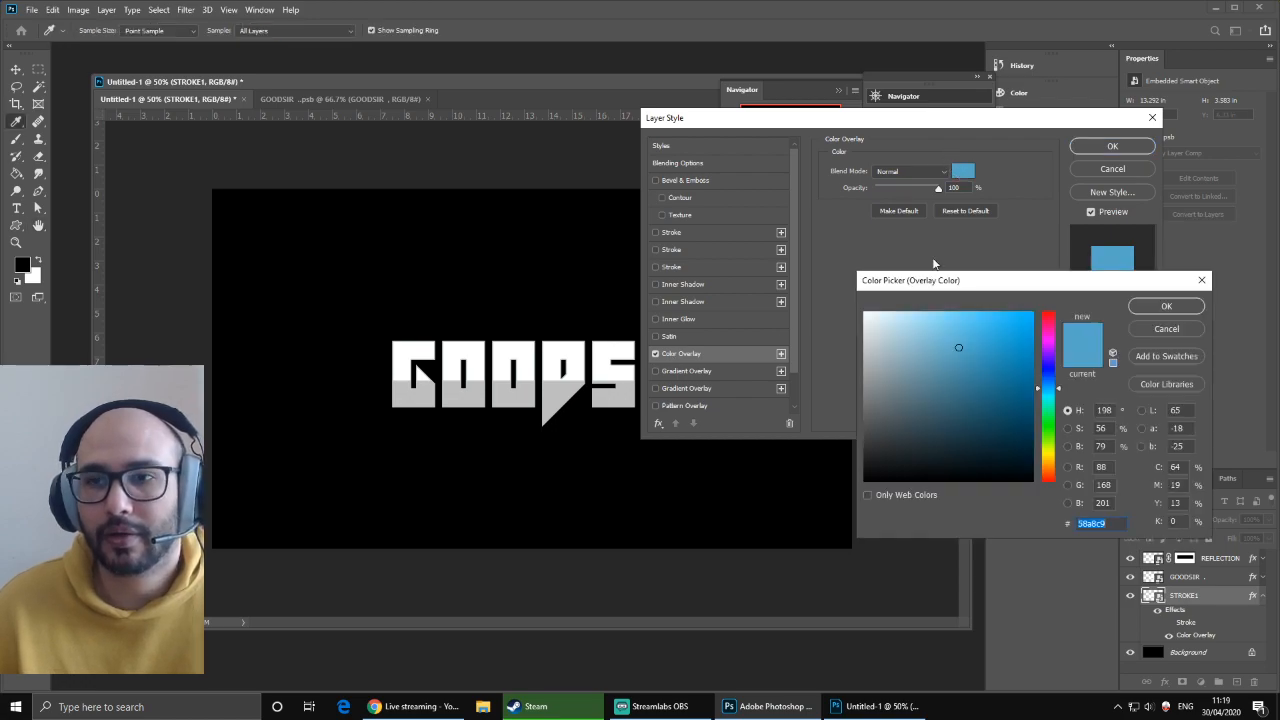
pyautogui.moveTo(1063, 373); pyautogui.dragTo(1047, 372)
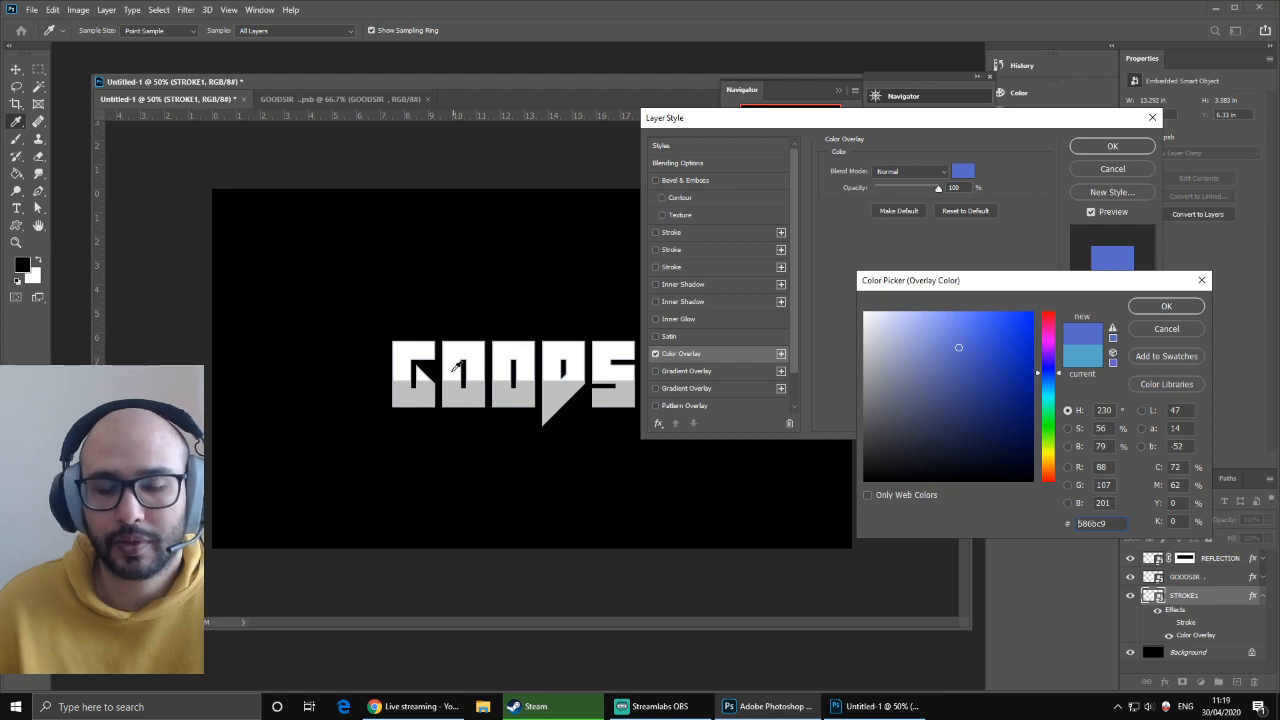
pyautogui.moveTo(969, 331)
pyautogui.mouseDown()
pyautogui.moveTo(1020, 366)
pyautogui.moveTo(986, 368)
pyautogui.moveTo(990, 380)
pyautogui.moveTo(1001, 372)
pyautogui.mouseUp()
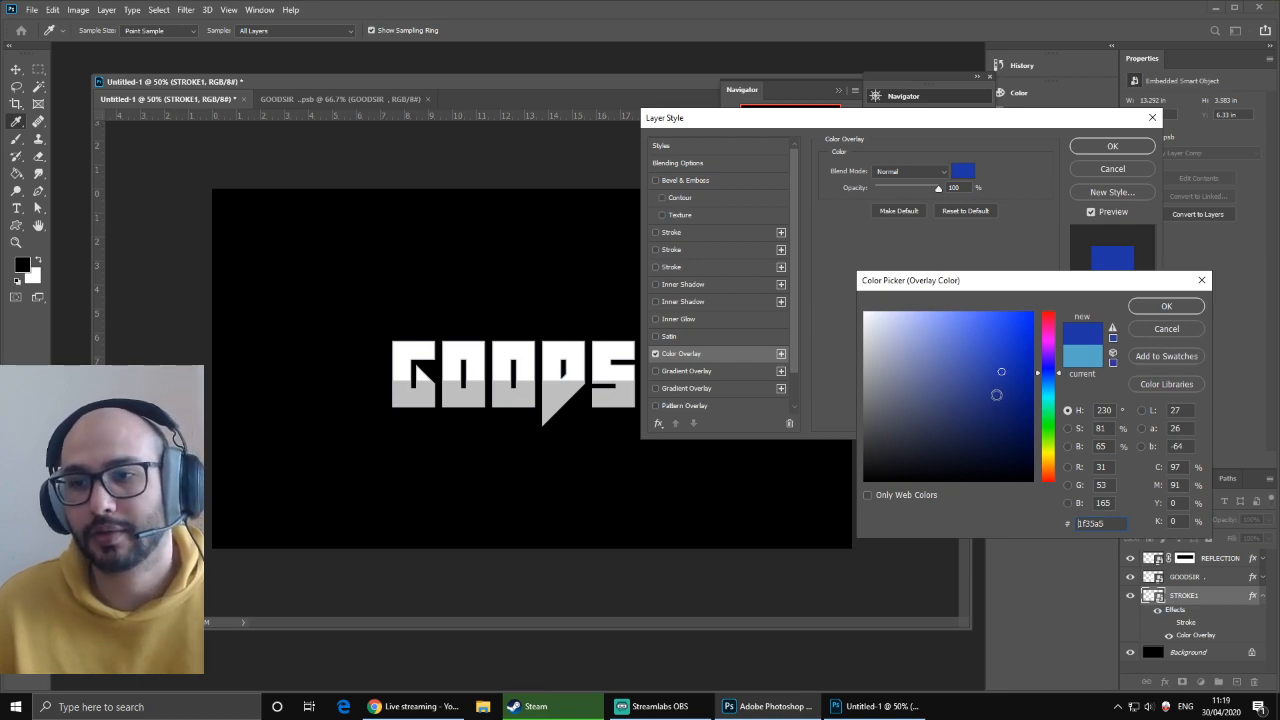
pyautogui.click(1144, 314)
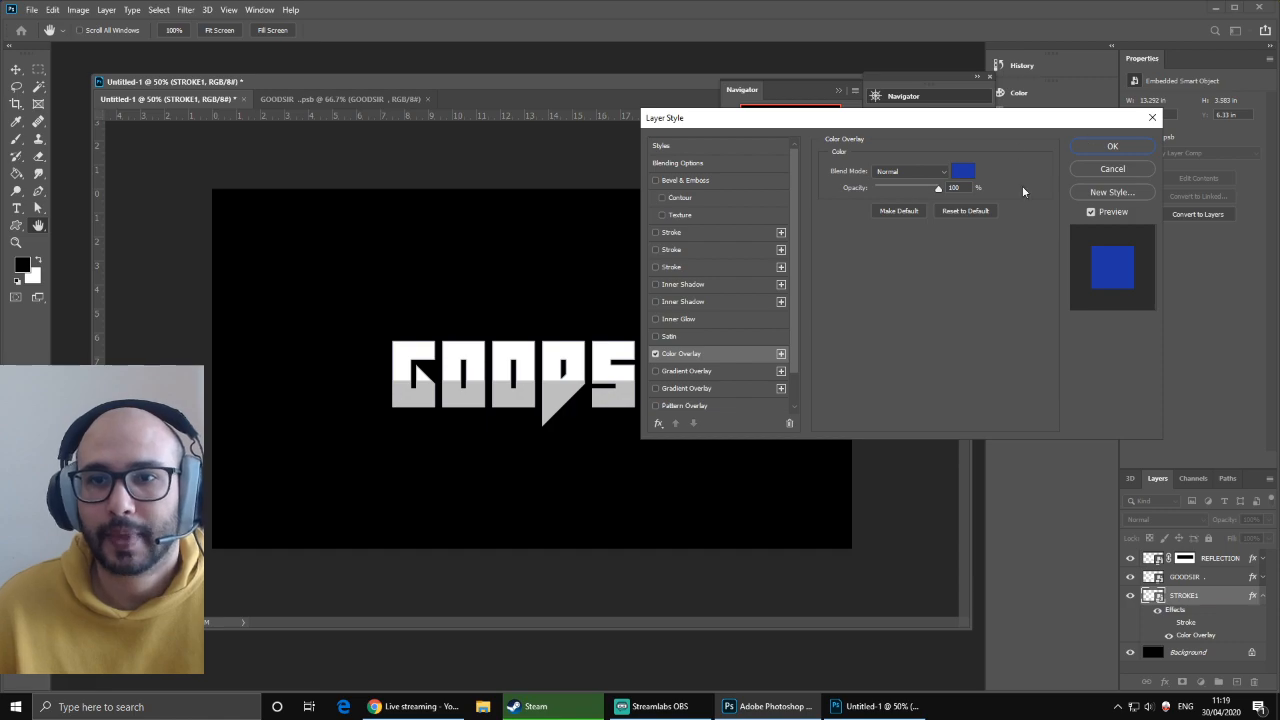
pyautogui.click(1108, 147)
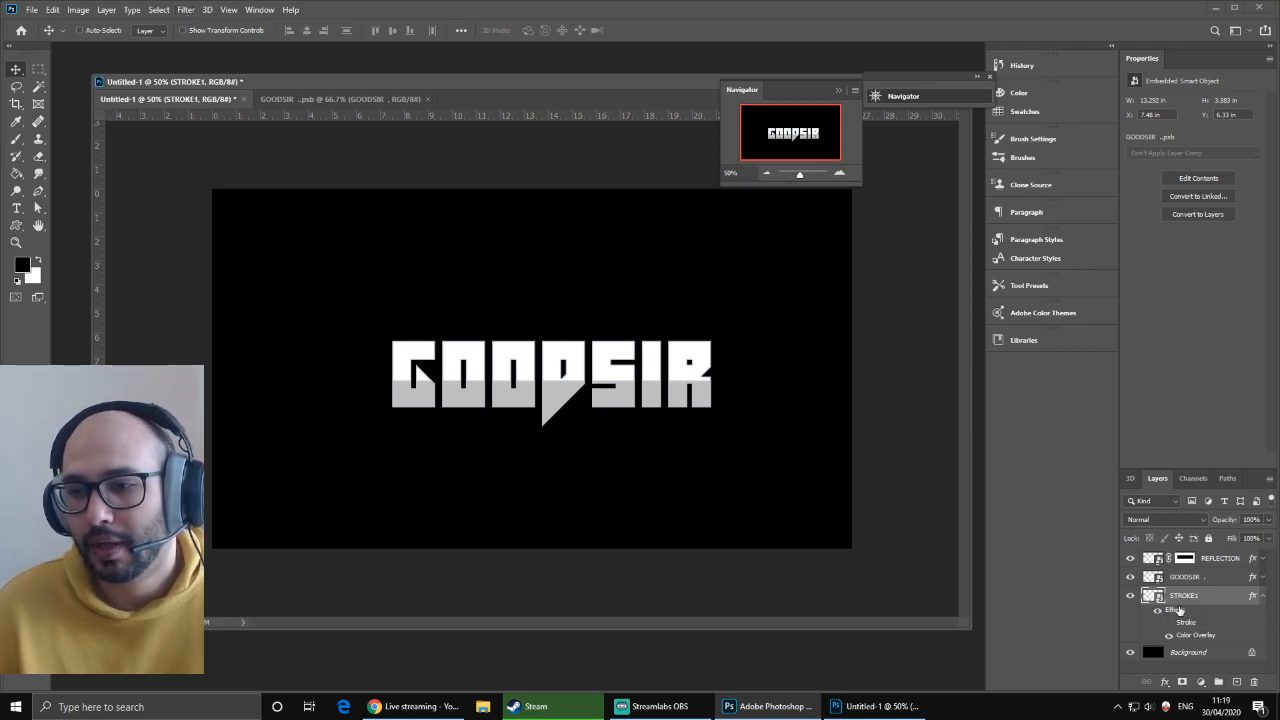
# - Open the Minimum filter for the STROKE1 layer and move its dialog clear of the title
pyautogui.click(186, 11)
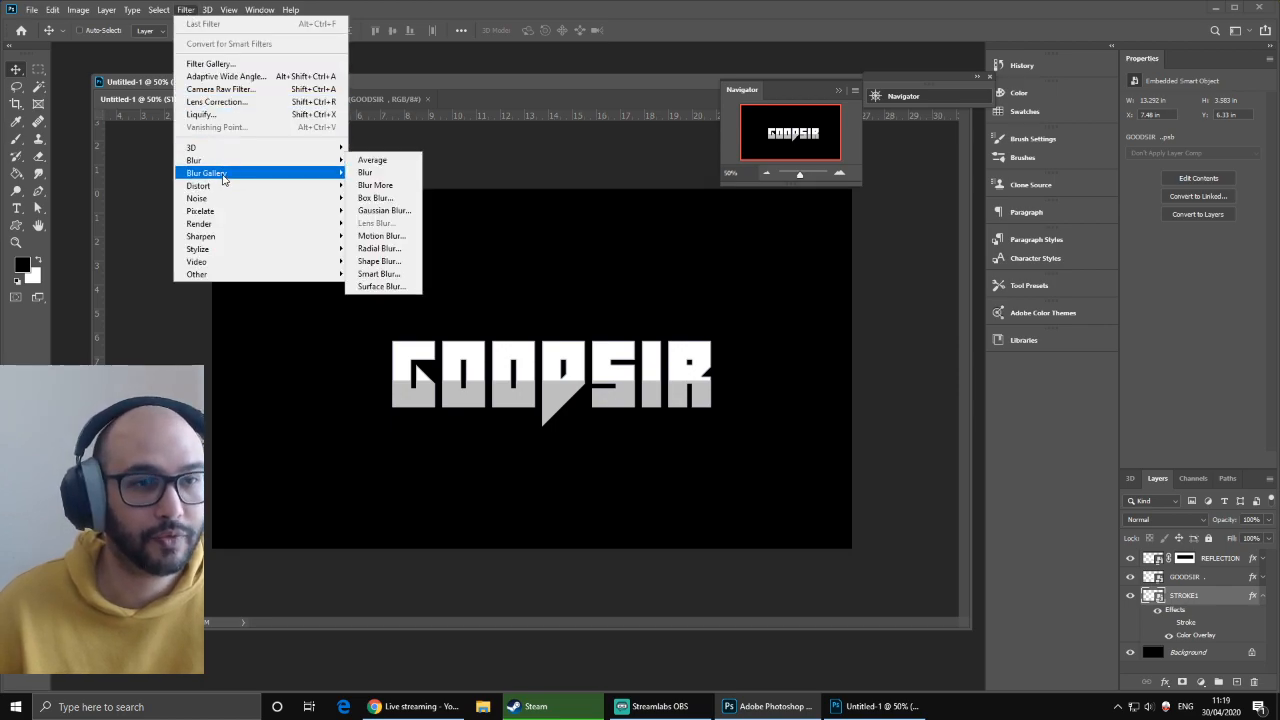
pyautogui.moveTo(218, 276)
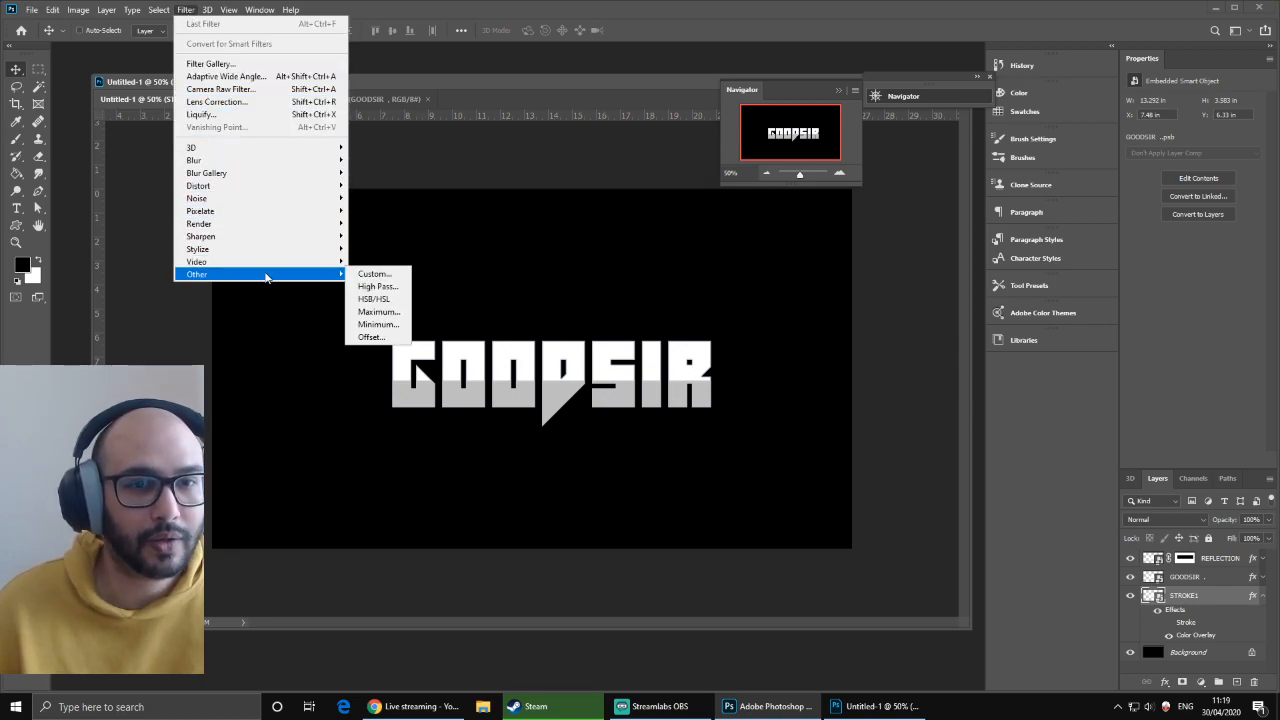
pyautogui.click(378, 324)
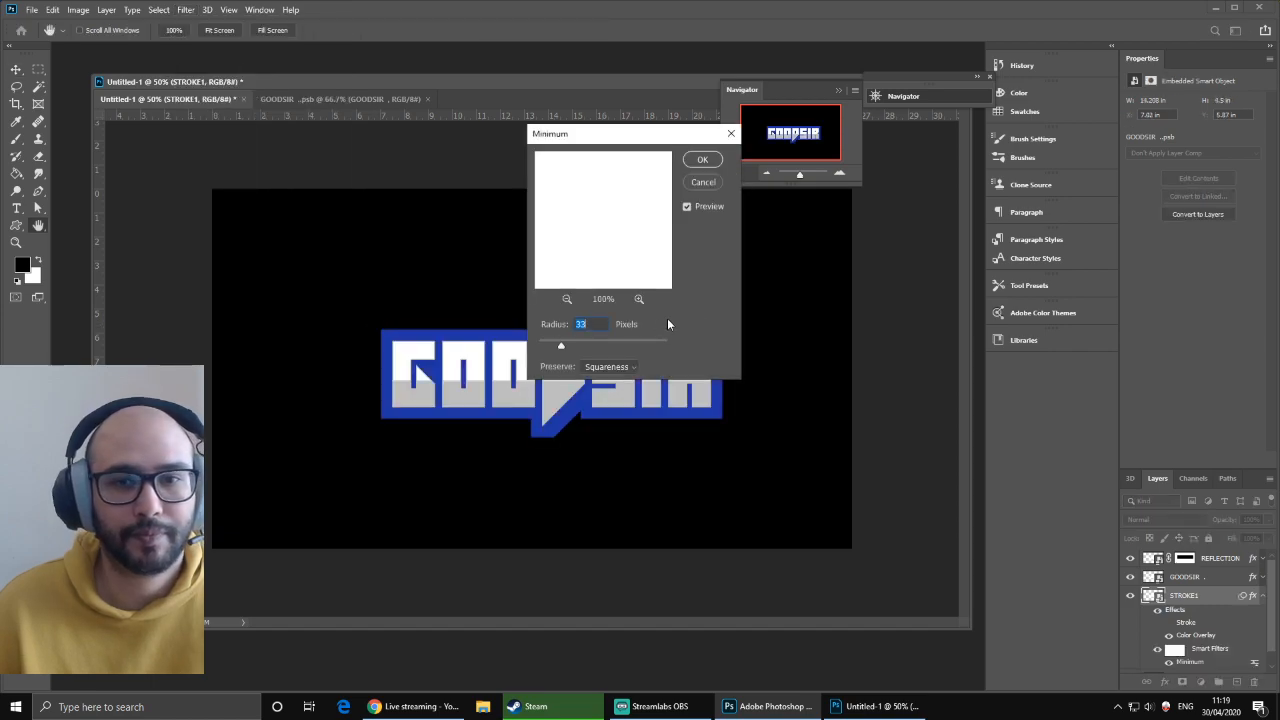
pyautogui.moveTo(628, 134); pyautogui.dragTo(841, 134)
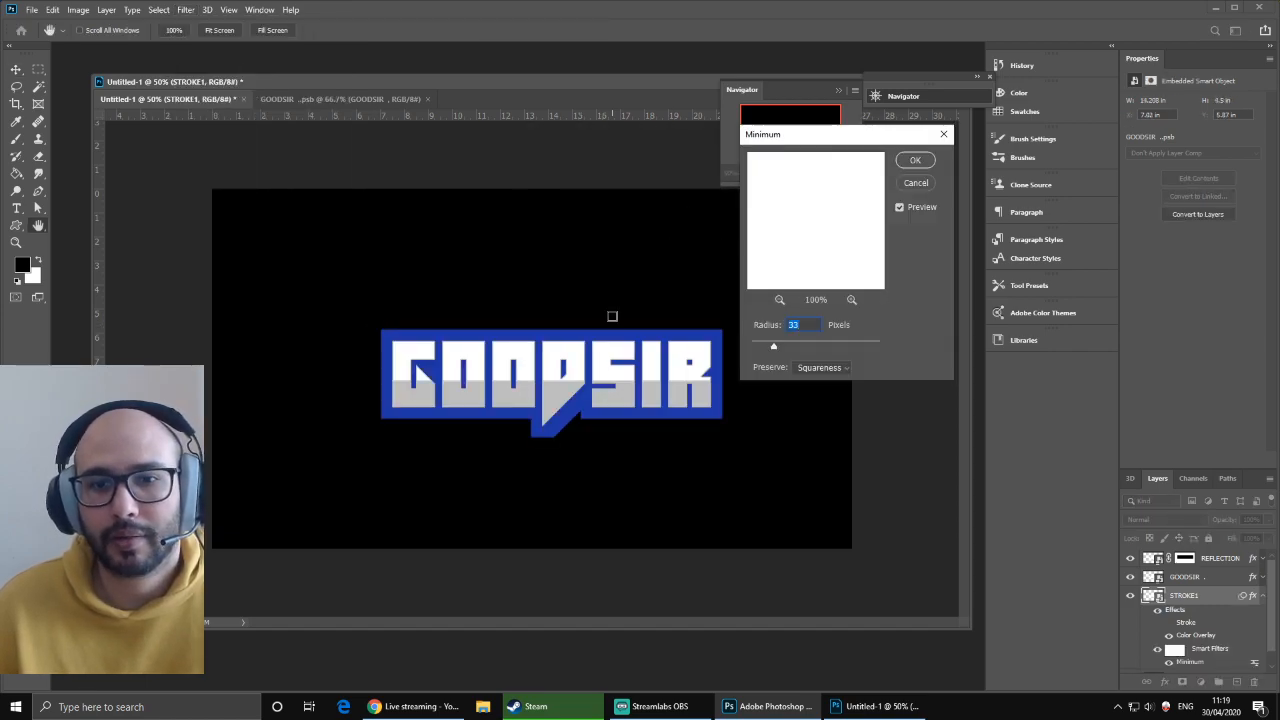
# - Compare the Minimum filter's Roundness and Squareness preserve options, ending on Squareness
pyautogui.click(821, 375)
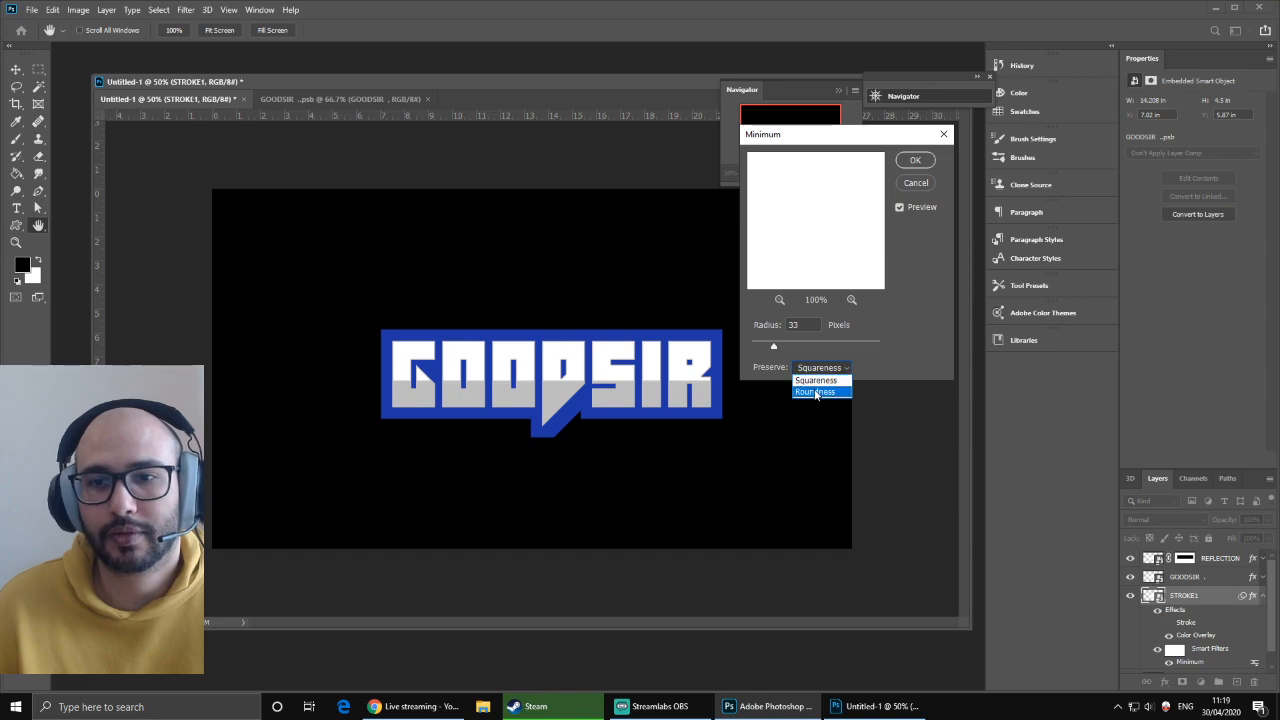
pyautogui.click(819, 377)
pyautogui.click(819, 376)
pyautogui.click(815, 388)
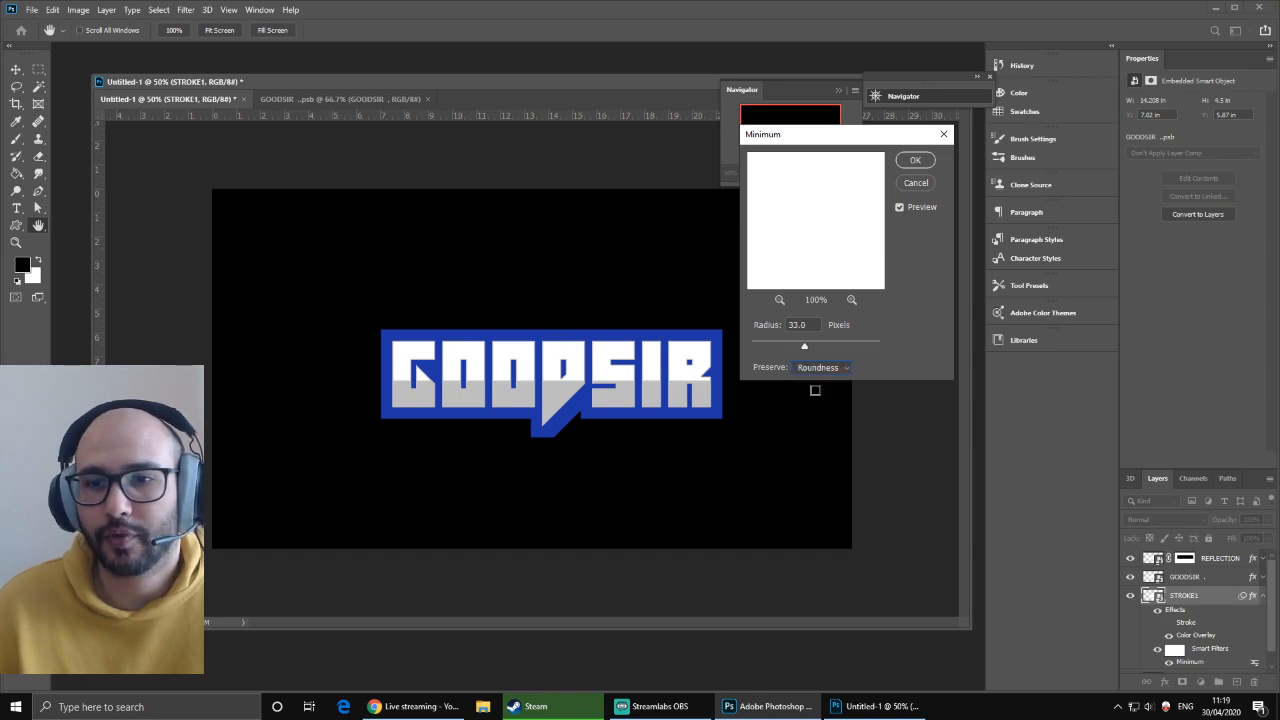
pyautogui.click(821, 368)
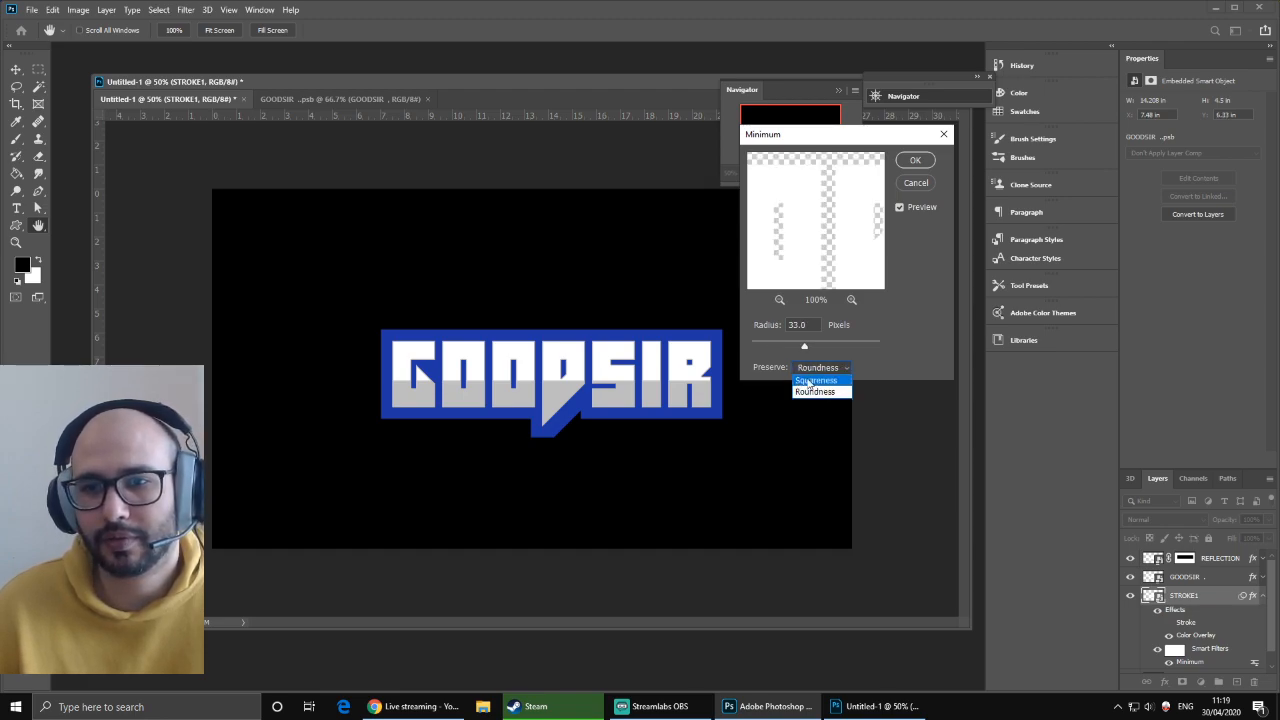
pyautogui.click(821, 377)
pyautogui.click(822, 370)
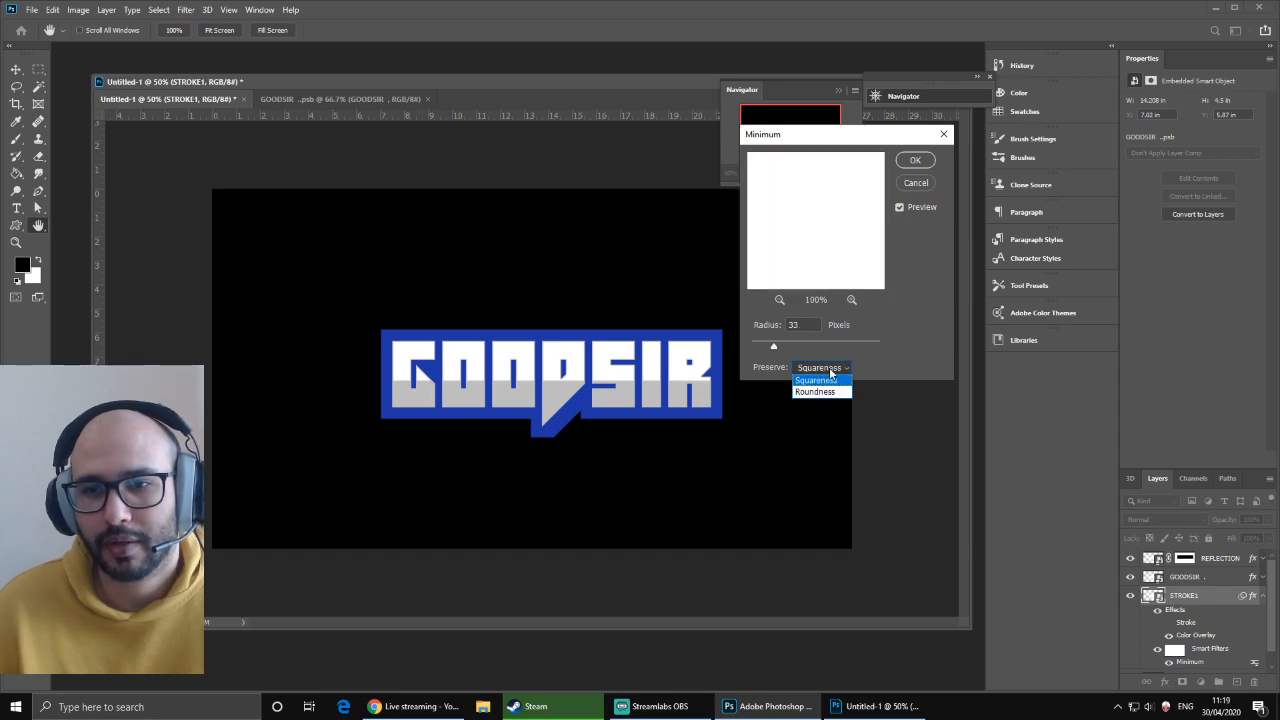
pyautogui.click(822, 380)
# - Set the Minimum filter's radius to 18 pixels and apply it to the STROKE1 layer
pyautogui.moveTo(773, 346); pyautogui.dragTo(763, 346)
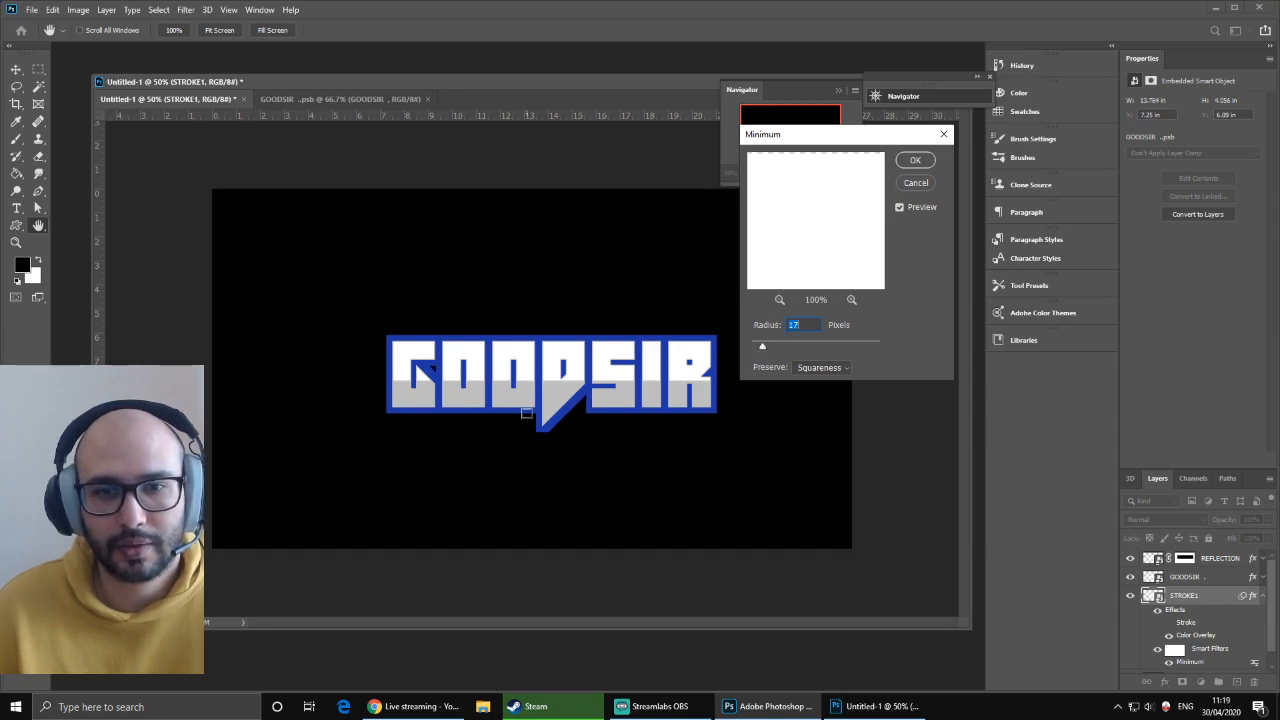
pyautogui.moveTo(755, 348); pyautogui.dragTo(762, 351)
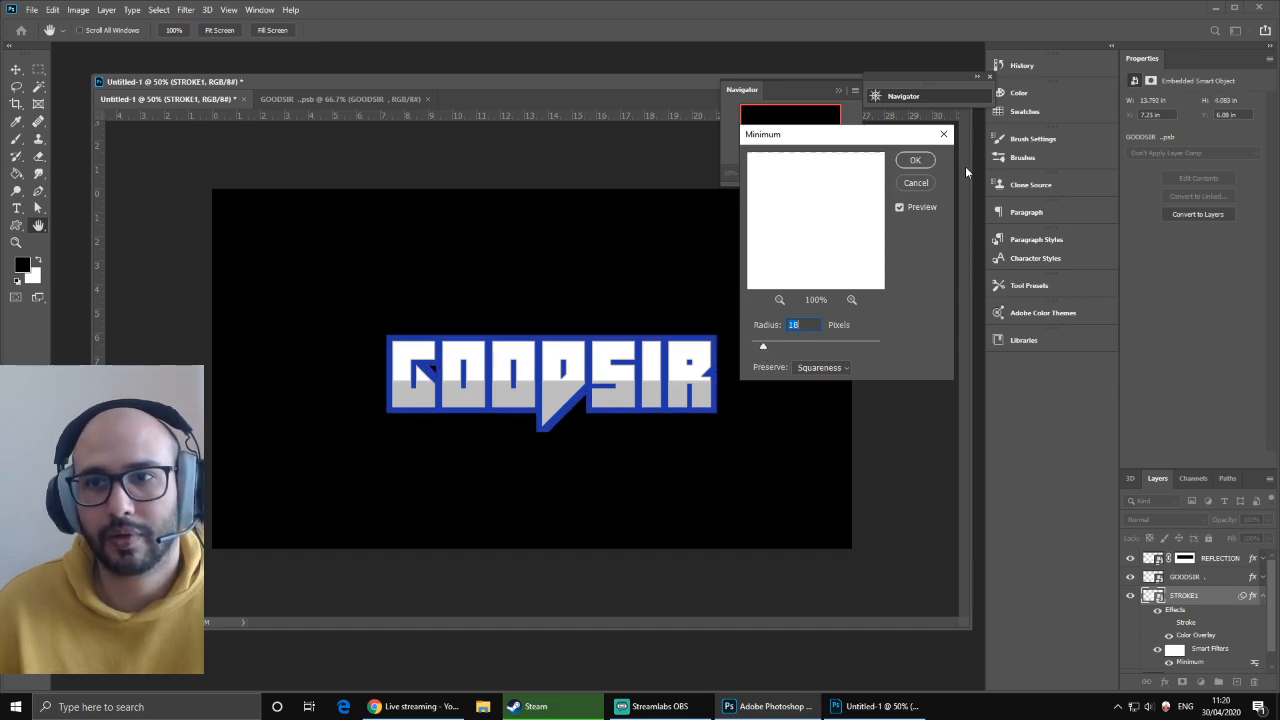
pyautogui.click(915, 160)
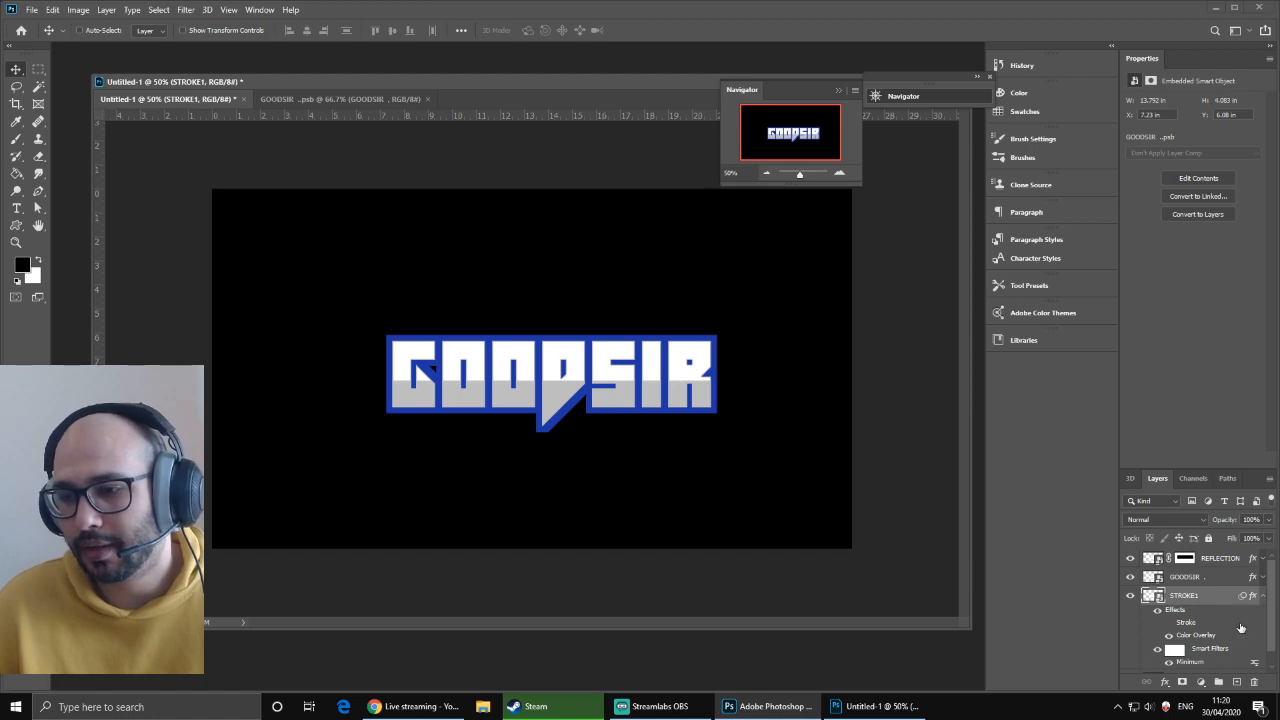
# - Review the settings of STROKE1's Minimum smart filter and close them without changes
pyautogui.moveTo(1272, 615); pyautogui.dragTo(1275, 646)
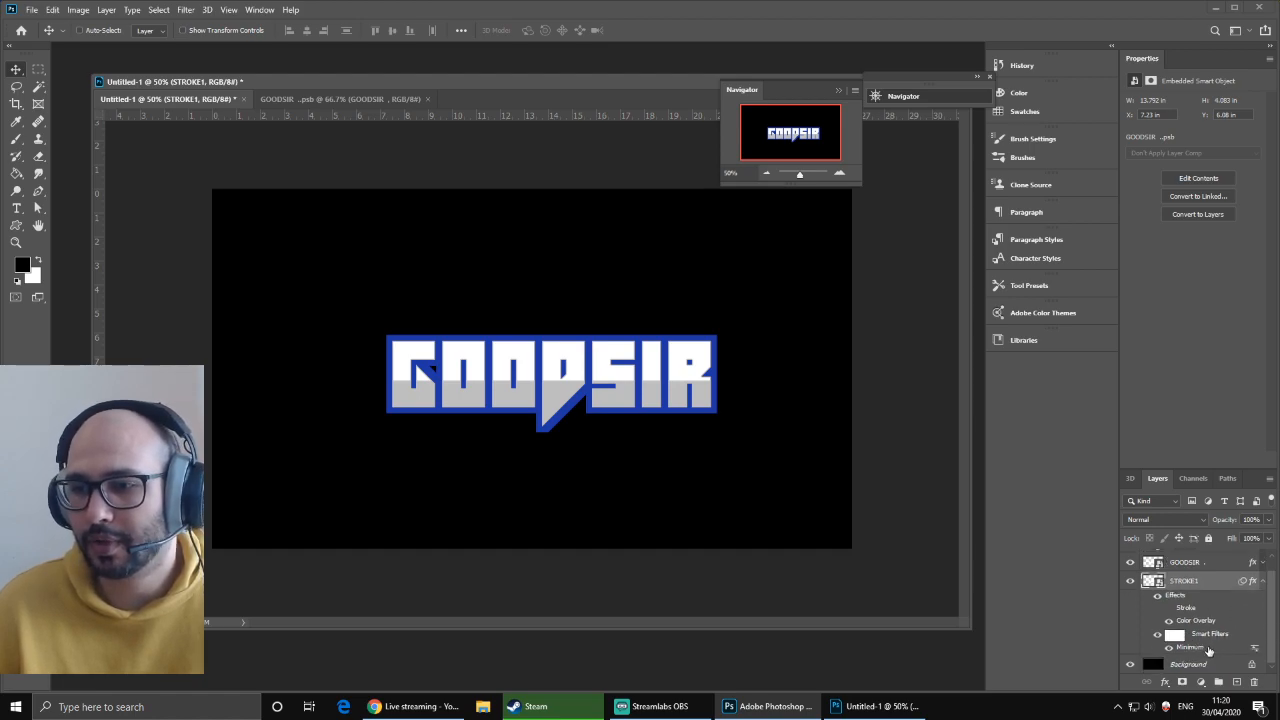
pyautogui.doubleClick(1199, 648)
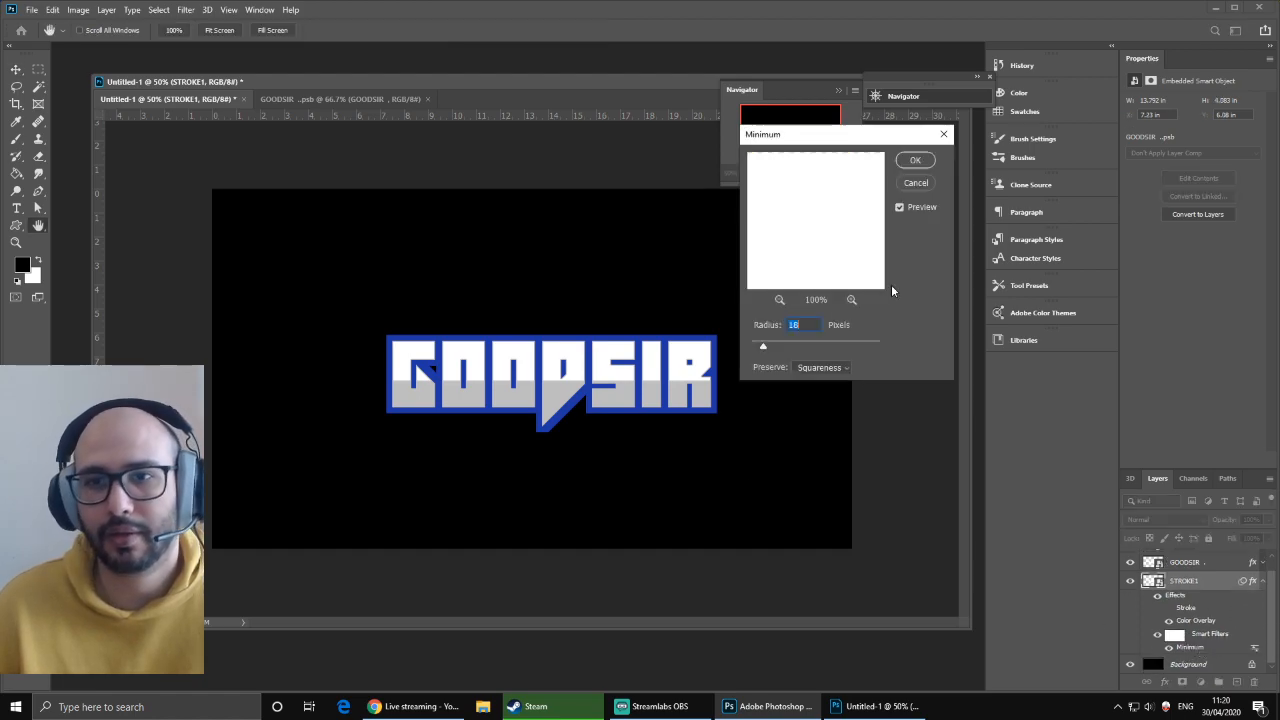
pyautogui.click(916, 184)
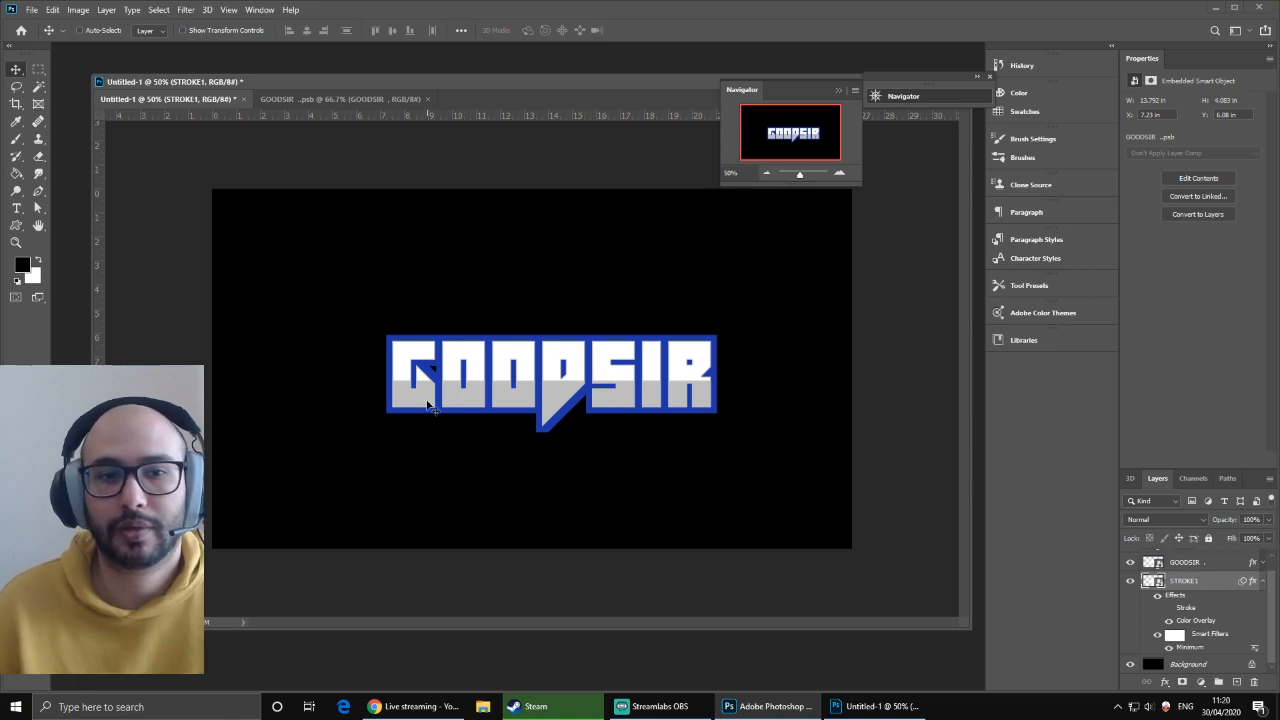
# - Collapse the STROKE1 layer's effects list, duplicate the layer, rename the copy STROKE2 and place it below STROKE1
pyautogui.click(1261, 584)
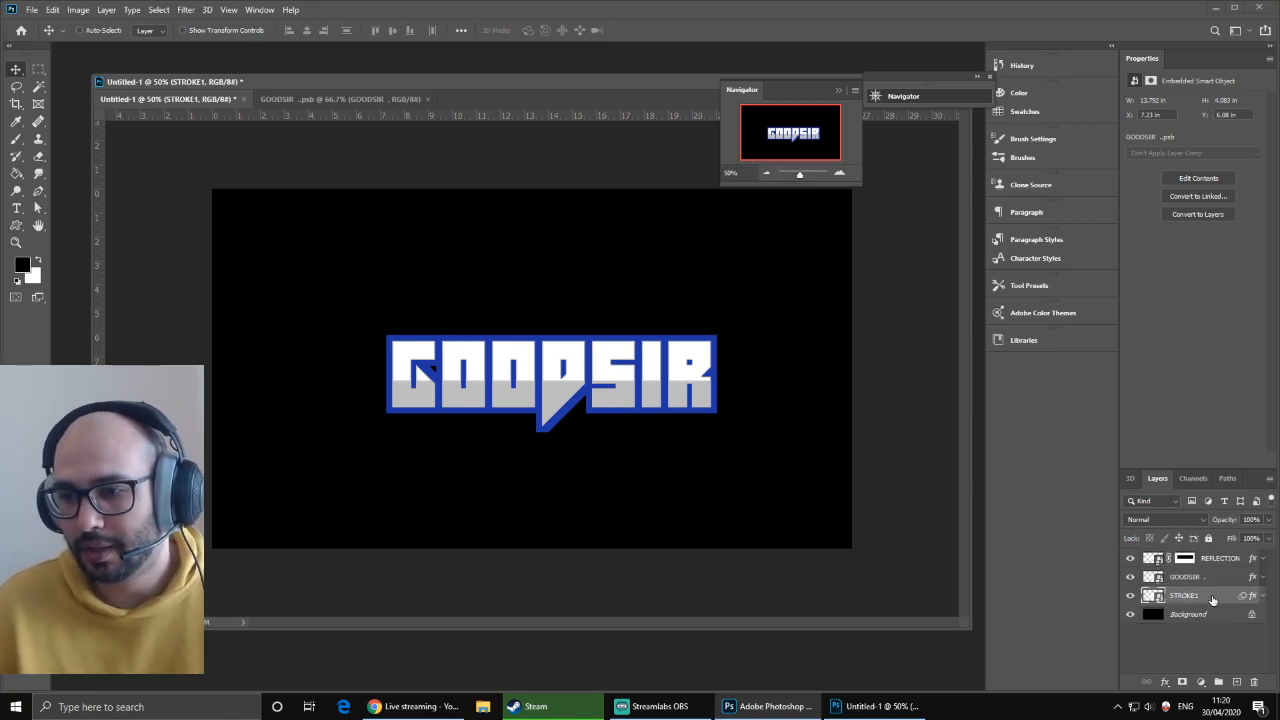
pyautogui.hotkey('ctrl', 'j')
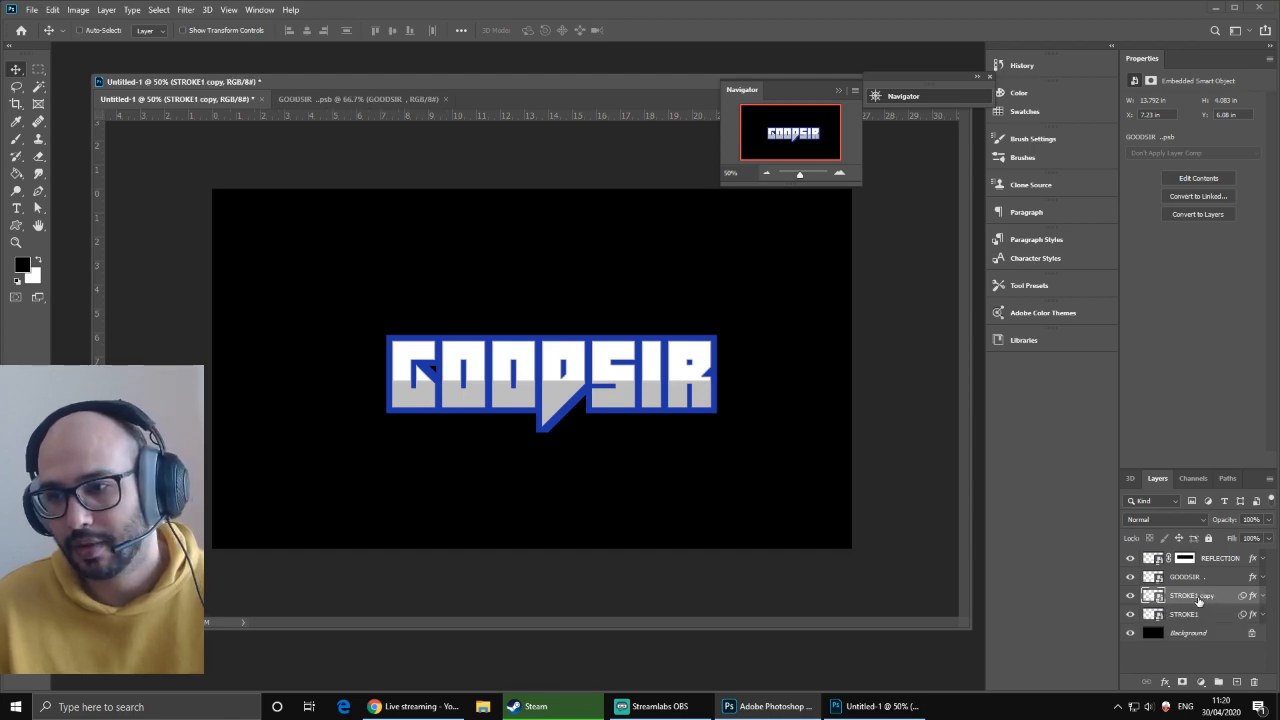
pyautogui.doubleClick(1187, 597)
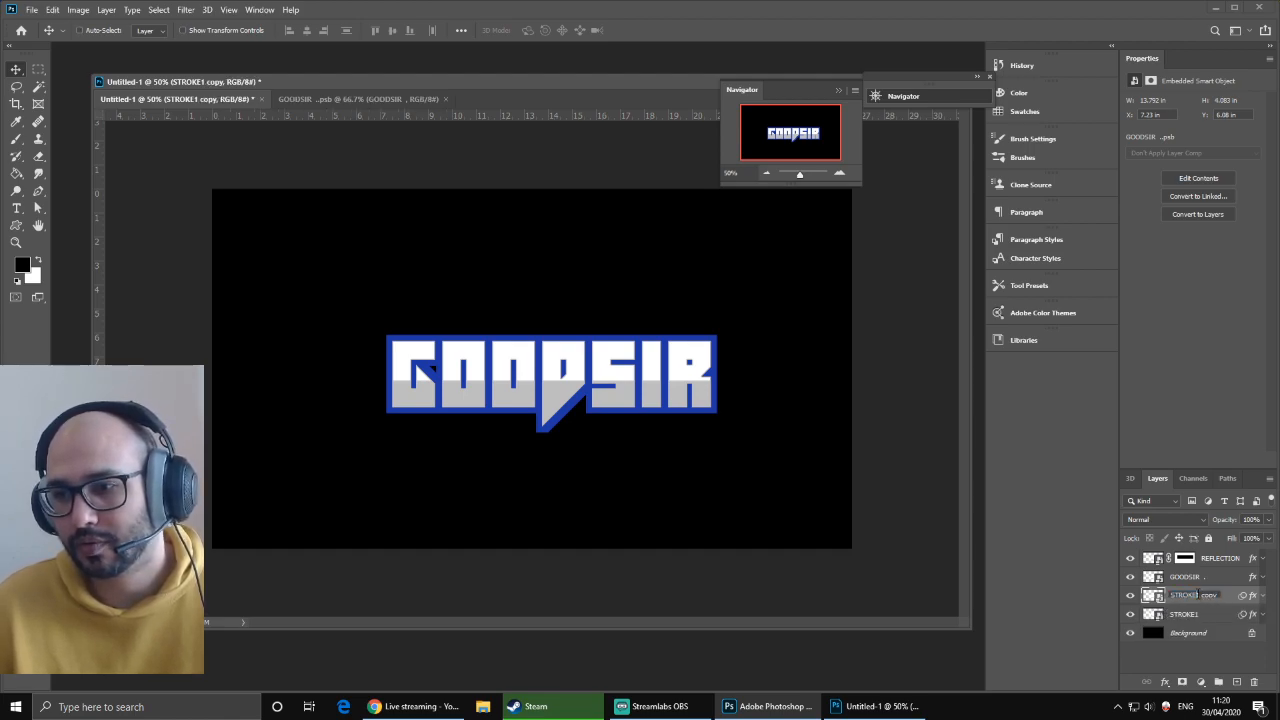
pyautogui.moveTo(1198, 596); pyautogui.dragTo(1190, 622)
pyautogui.write('2')
pyautogui.press('Return')
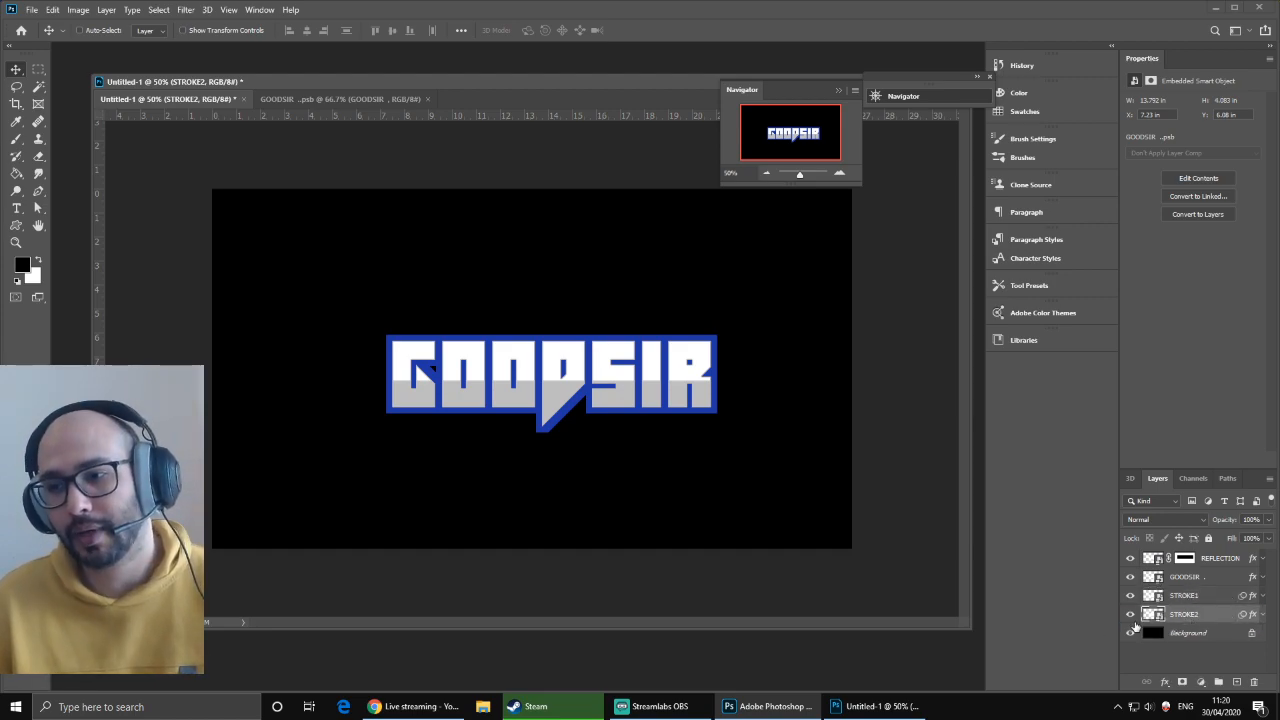
# - Change the STROKE2 layer's Color Overlay to light blue #5bb5db and apply the layer style
pyautogui.click(1262, 615)
pyautogui.scroll(-2, 1276, 601)
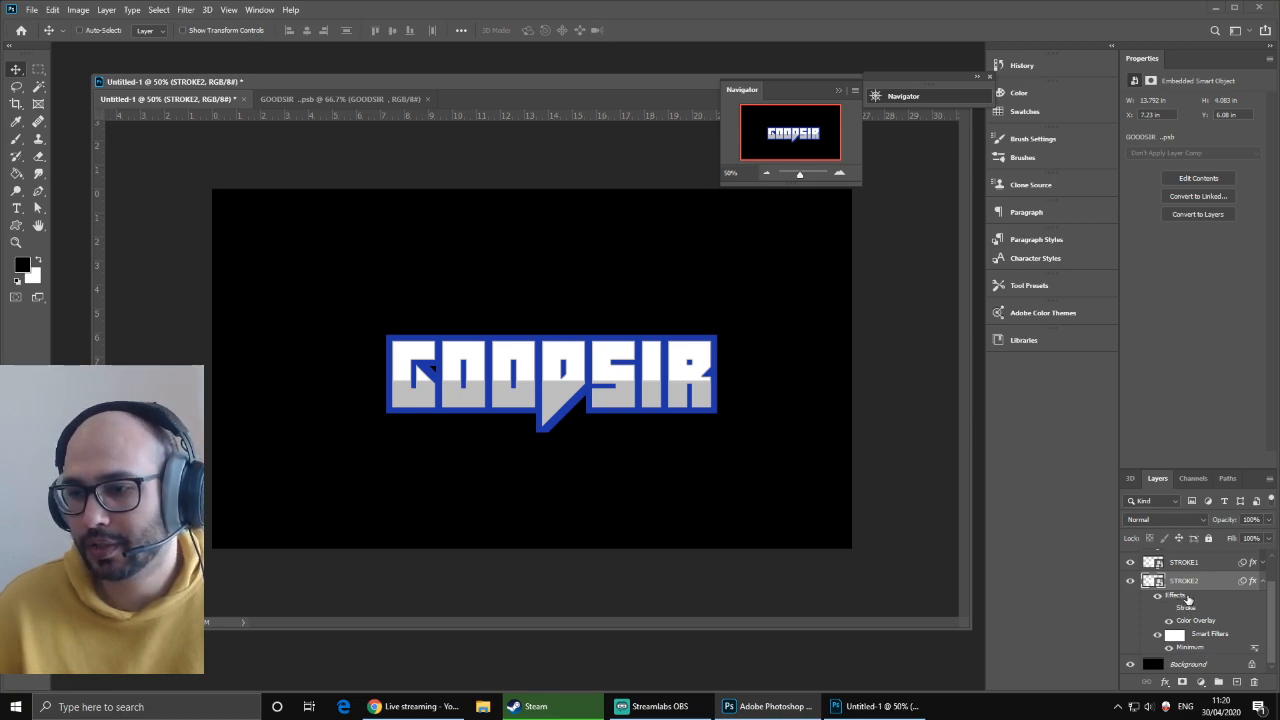
pyautogui.doubleClick(1195, 620)
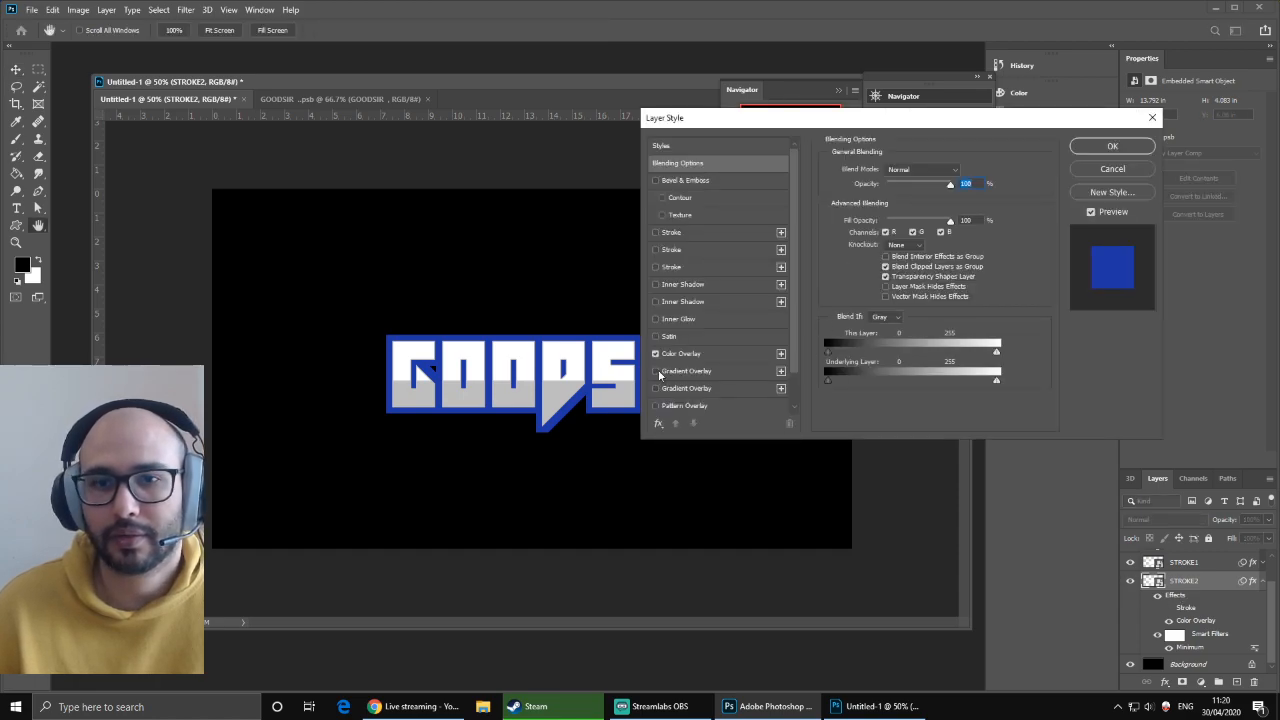
pyautogui.click(962, 171)
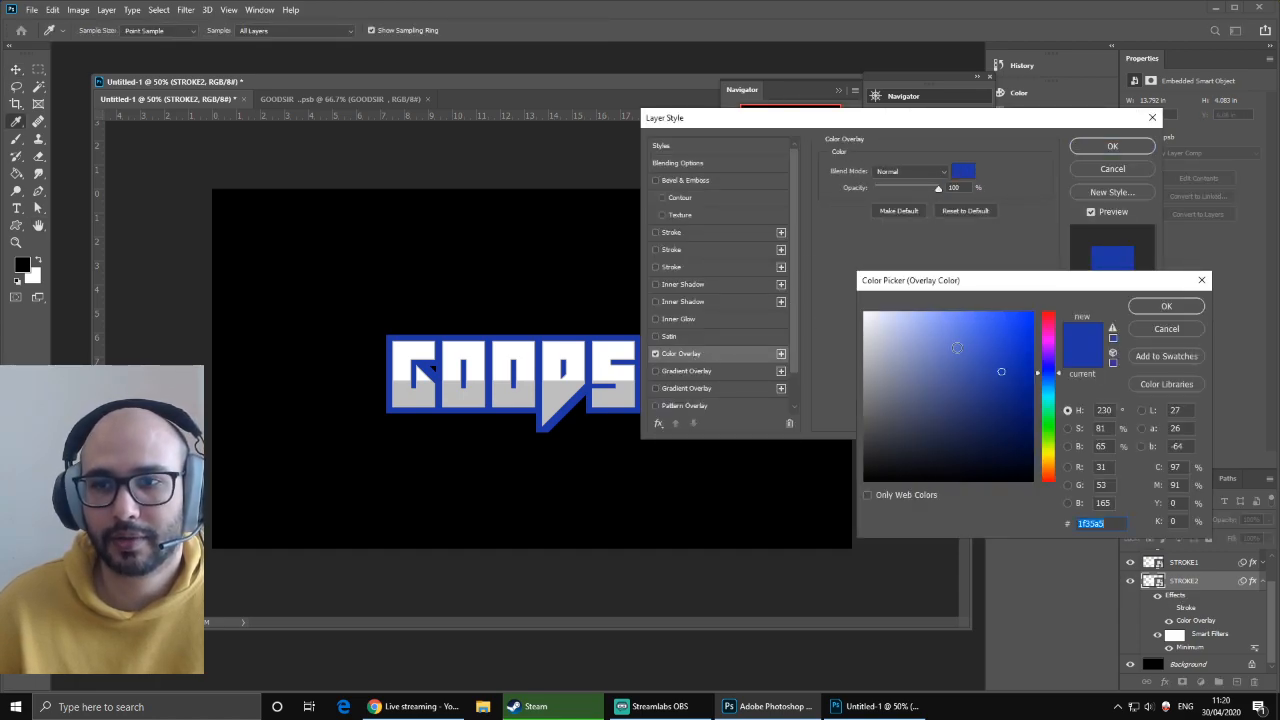
pyautogui.click(1048, 387)
pyautogui.moveTo(1013, 369)
pyautogui.mouseDown()
pyautogui.moveTo(990, 330)
pyautogui.moveTo(961, 336)
pyautogui.mouseUp()
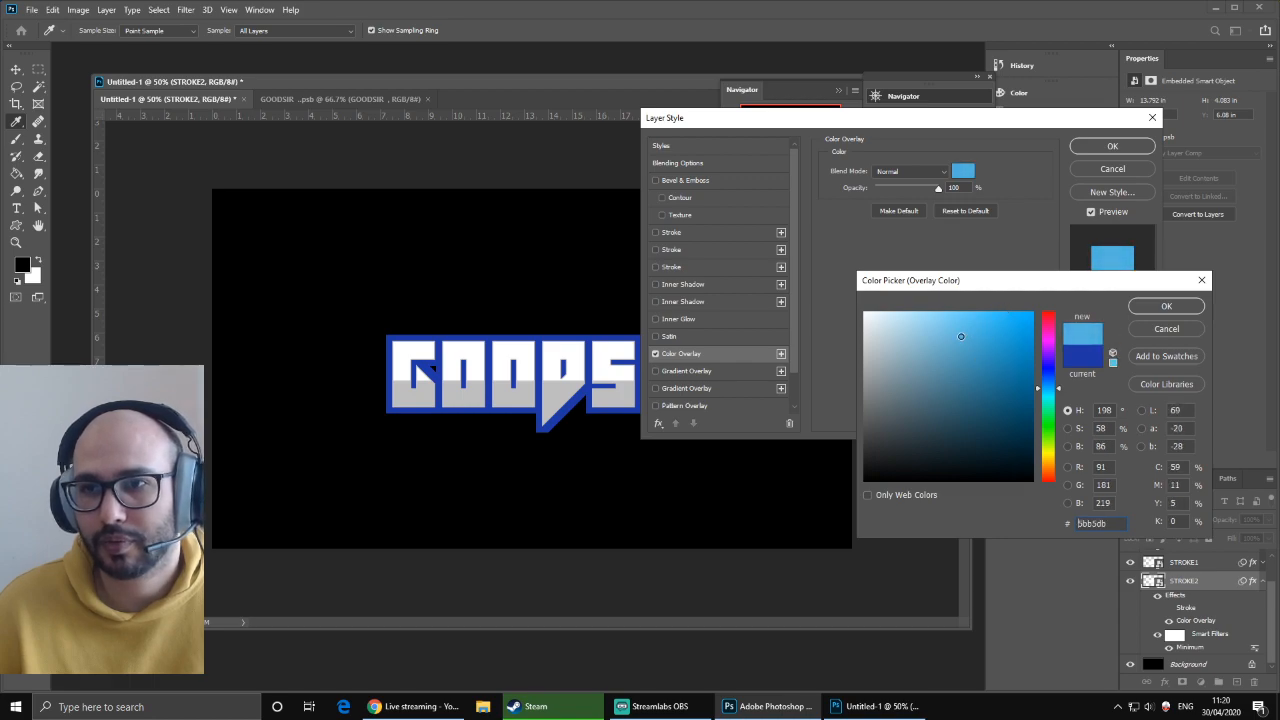
pyautogui.click(1163, 306)
pyautogui.click(1097, 153)
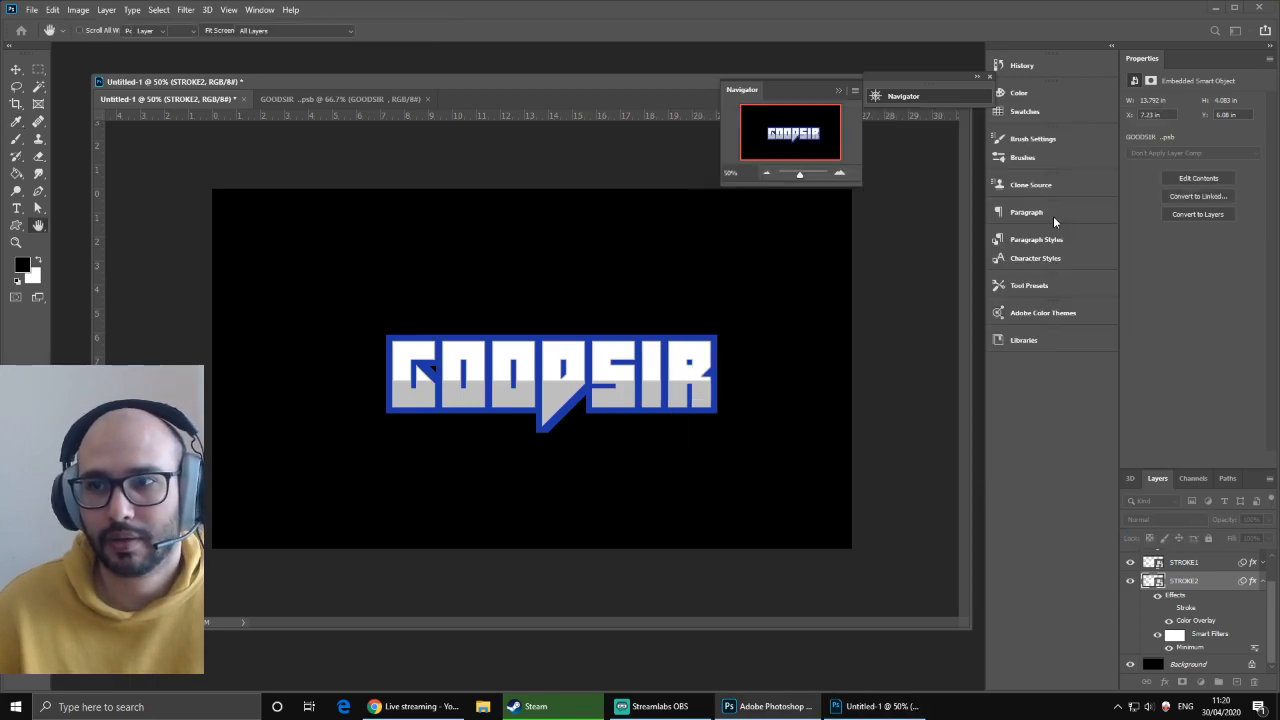
# - Set the radius of STROKE2's Minimum smart filter to 32 pixels and apply it
pyautogui.doubleClick(1200, 648)
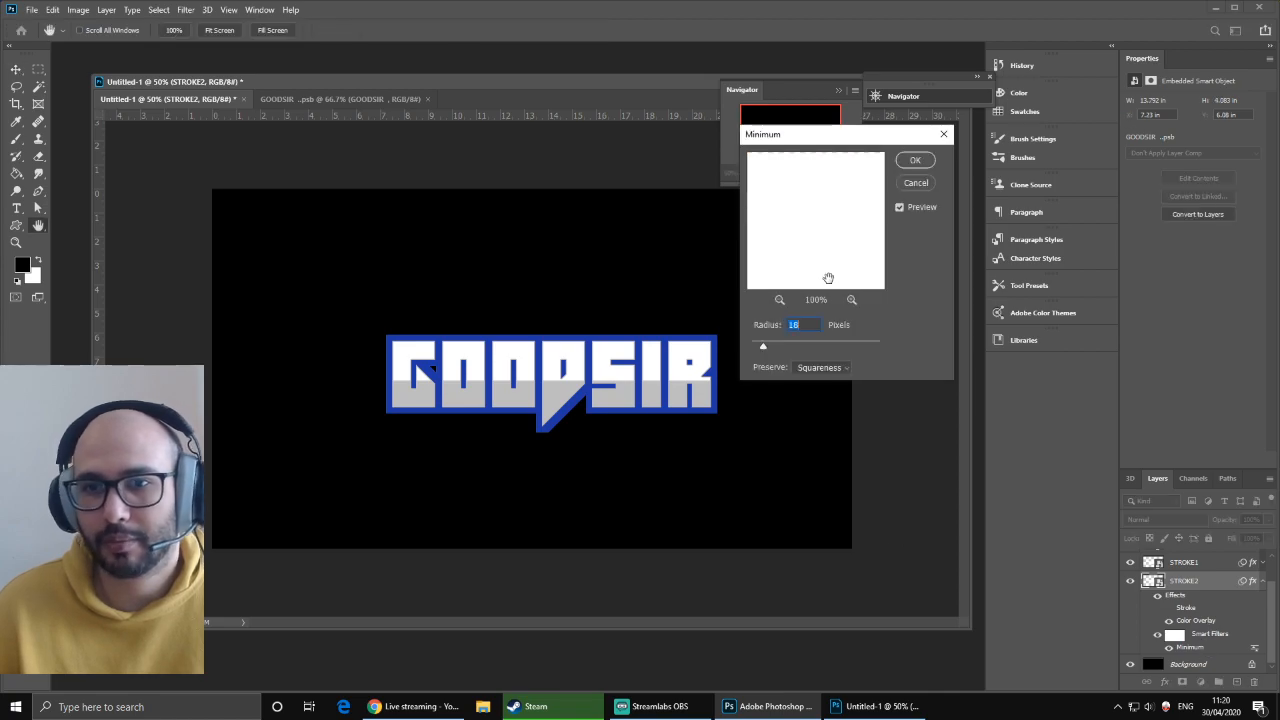
pyautogui.moveTo(767, 344); pyautogui.dragTo(774, 344)
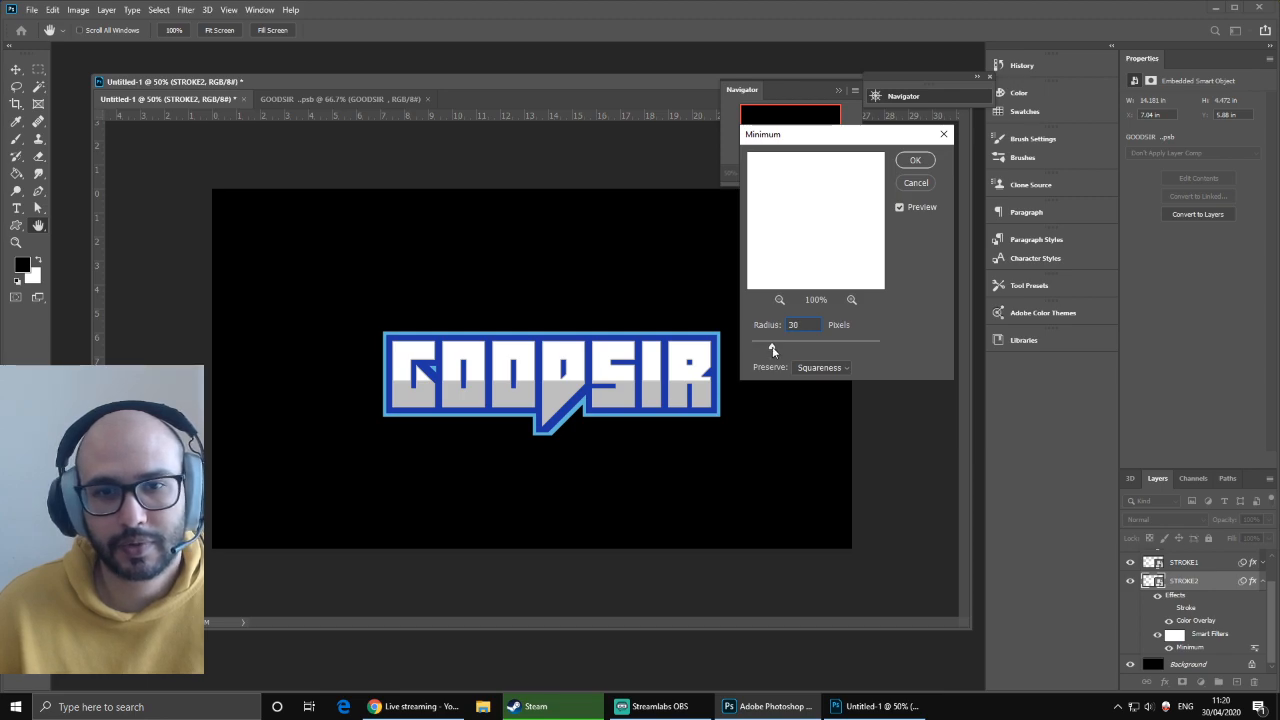
pyautogui.moveTo(772, 350); pyautogui.dragTo(773, 346)
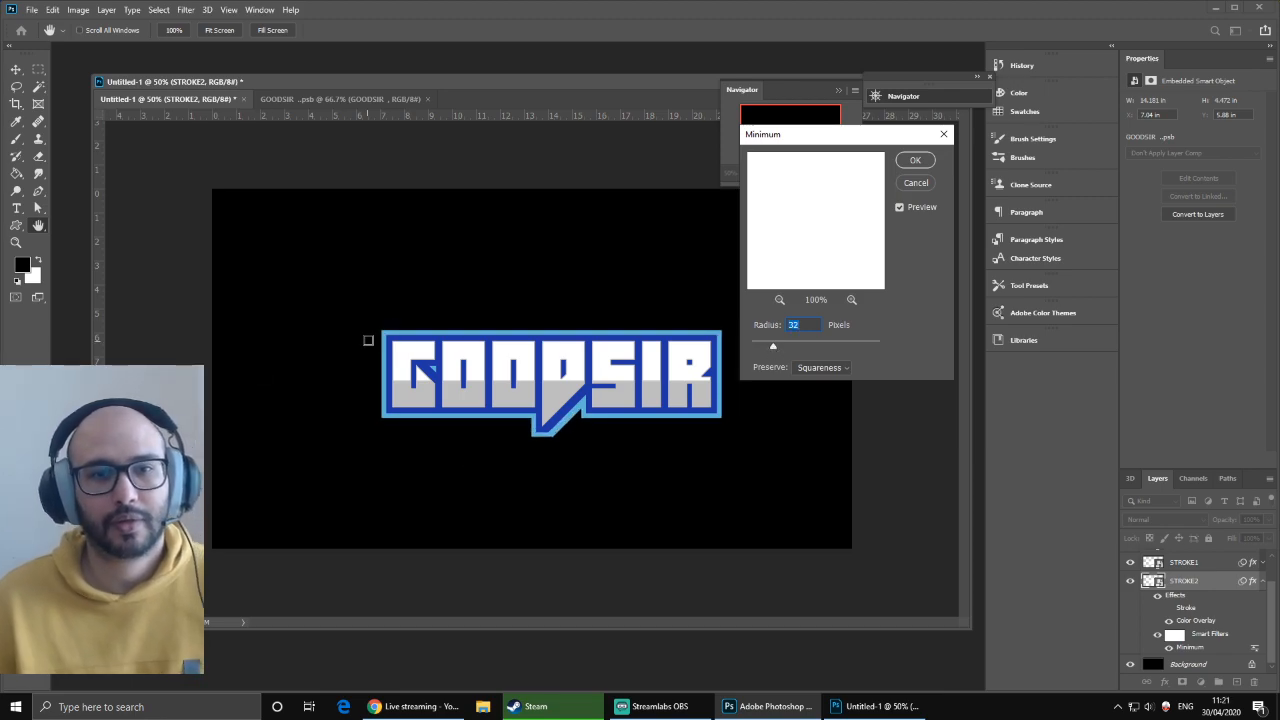
pyautogui.press('Return')
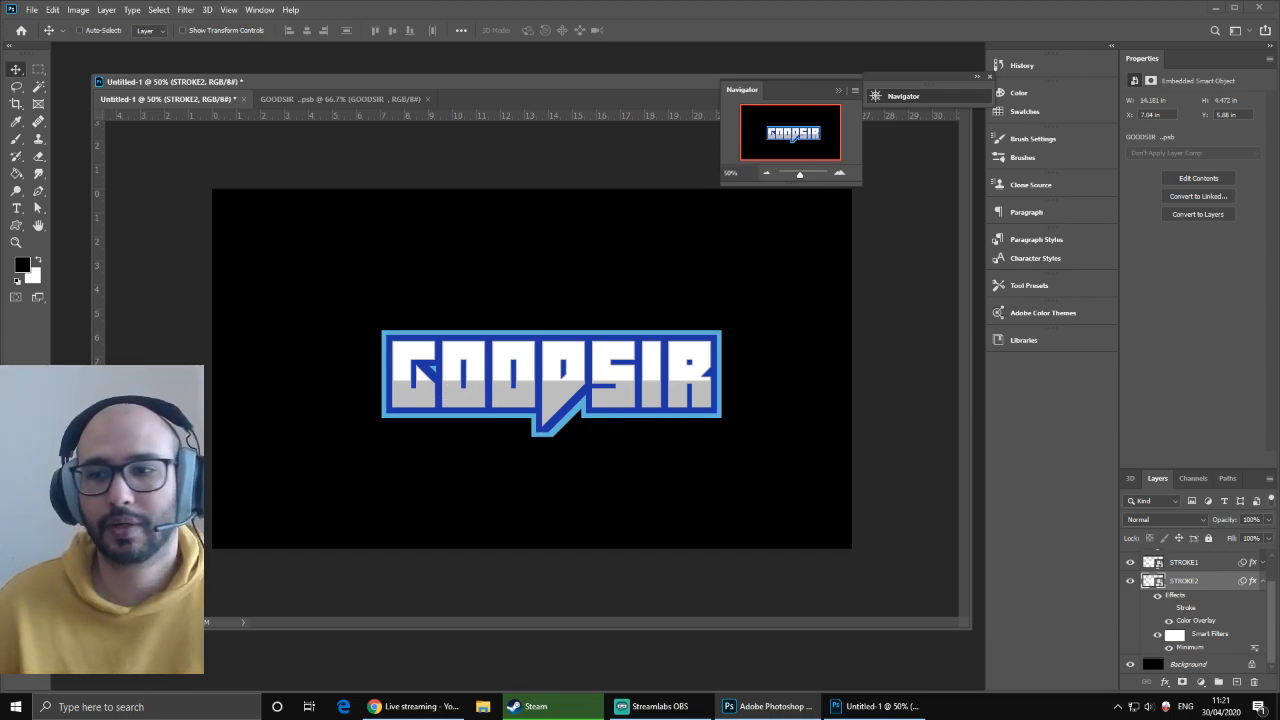
# - Collapse STROKE2's effects list and group the REFLECTION, GOODSIR, STROKE1 and STROKE2 layers
pyautogui.click(1264, 581)
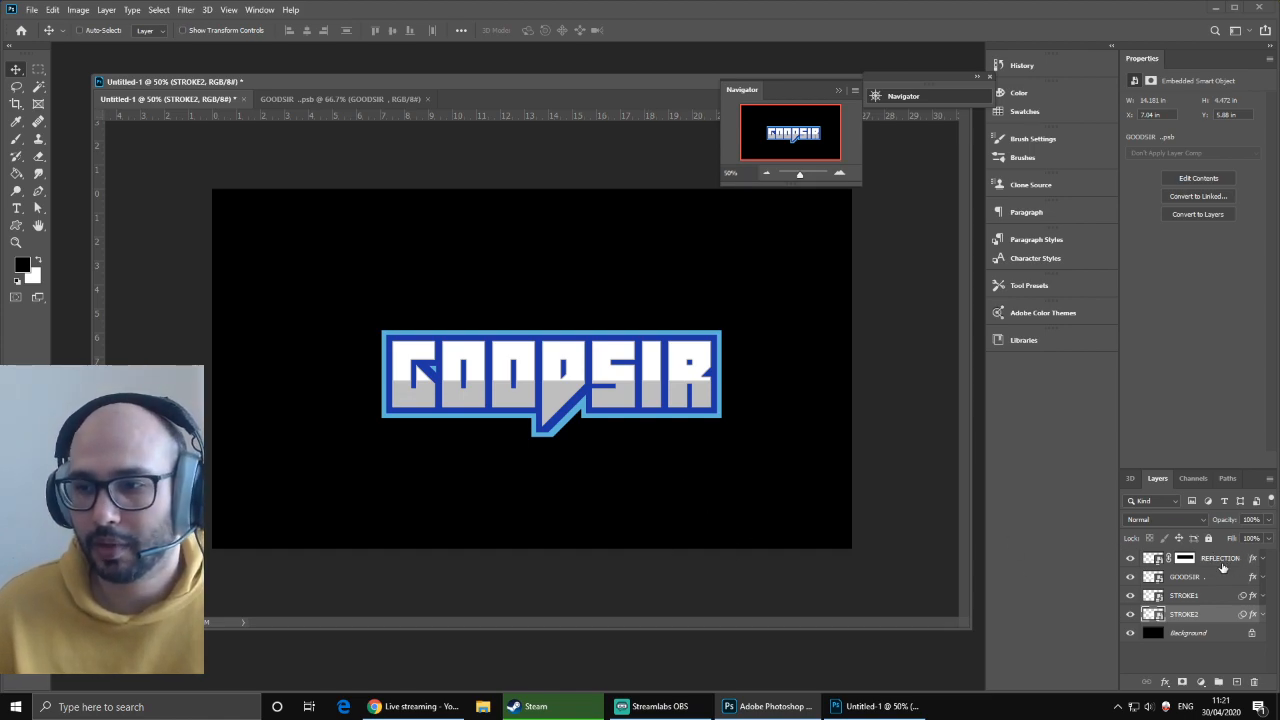
pyautogui.click(1222, 567)
pyautogui.keyDown('shift'); pyautogui.click(1212, 617); pyautogui.keyUp('shift')
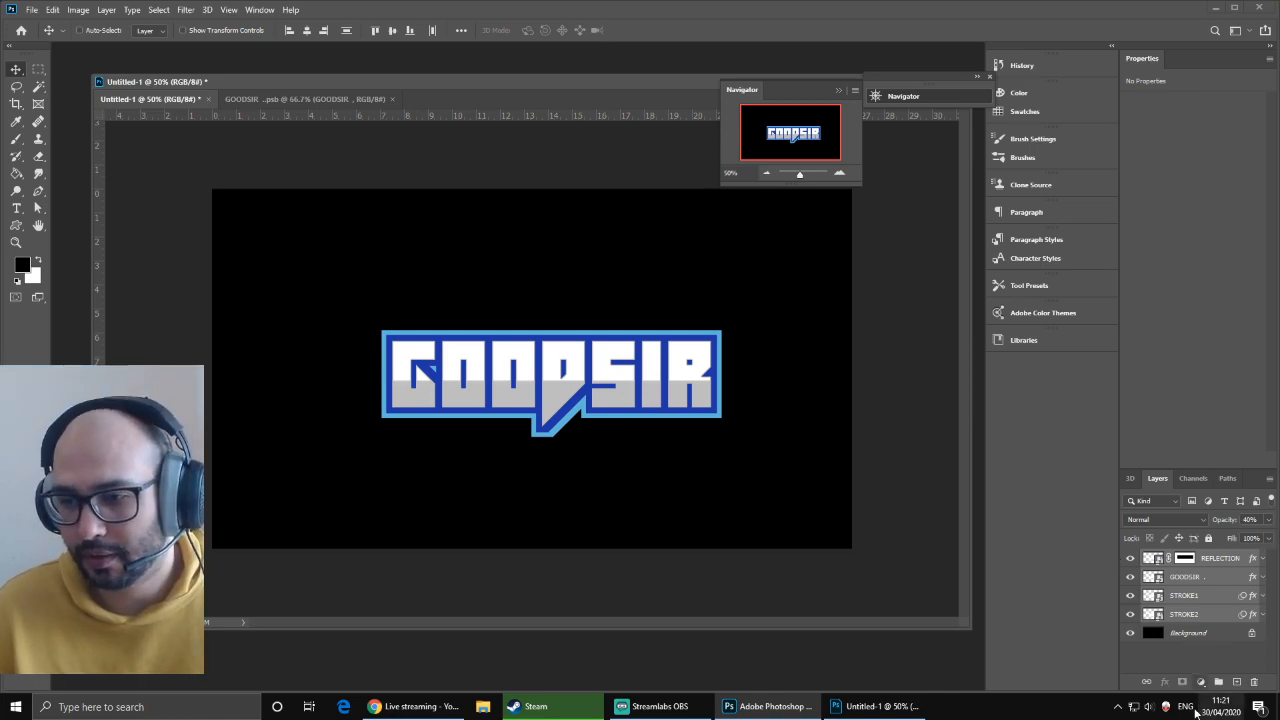
pyautogui.click(1220, 560)
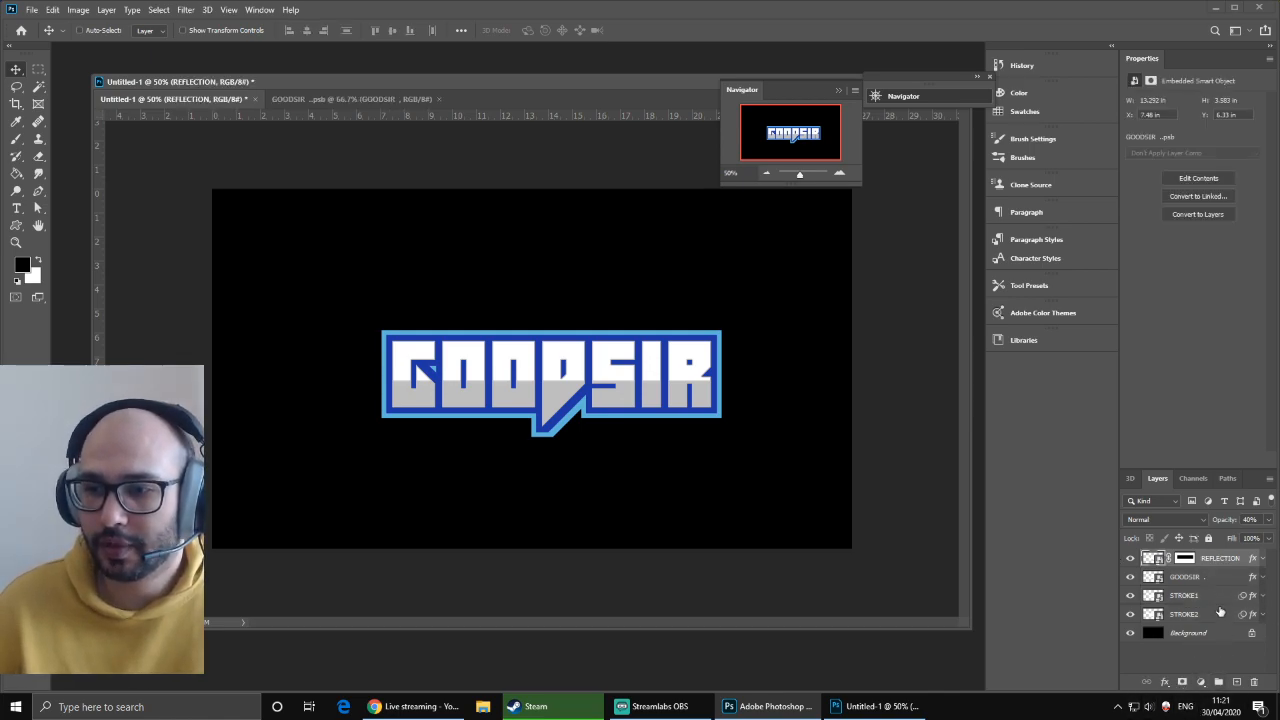
pyautogui.keyDown('shift'); pyautogui.click(1212, 617); pyautogui.keyUp('shift')
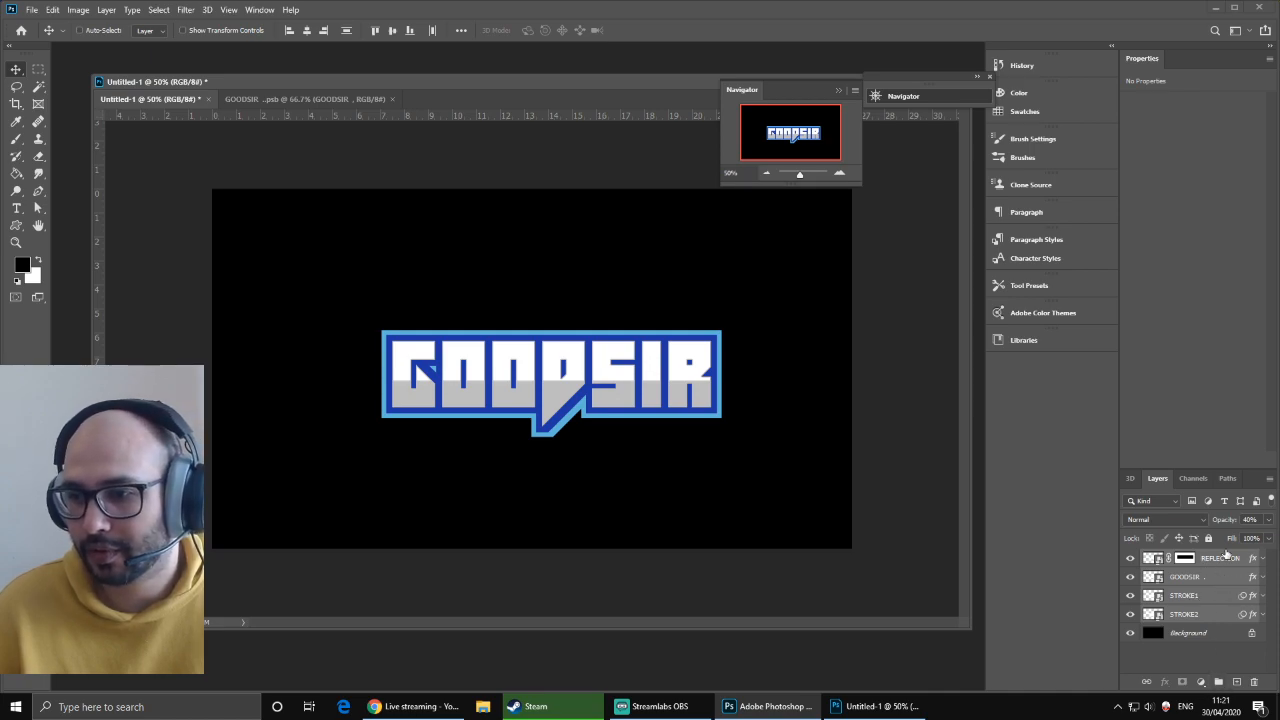
pyautogui.click(1218, 686)
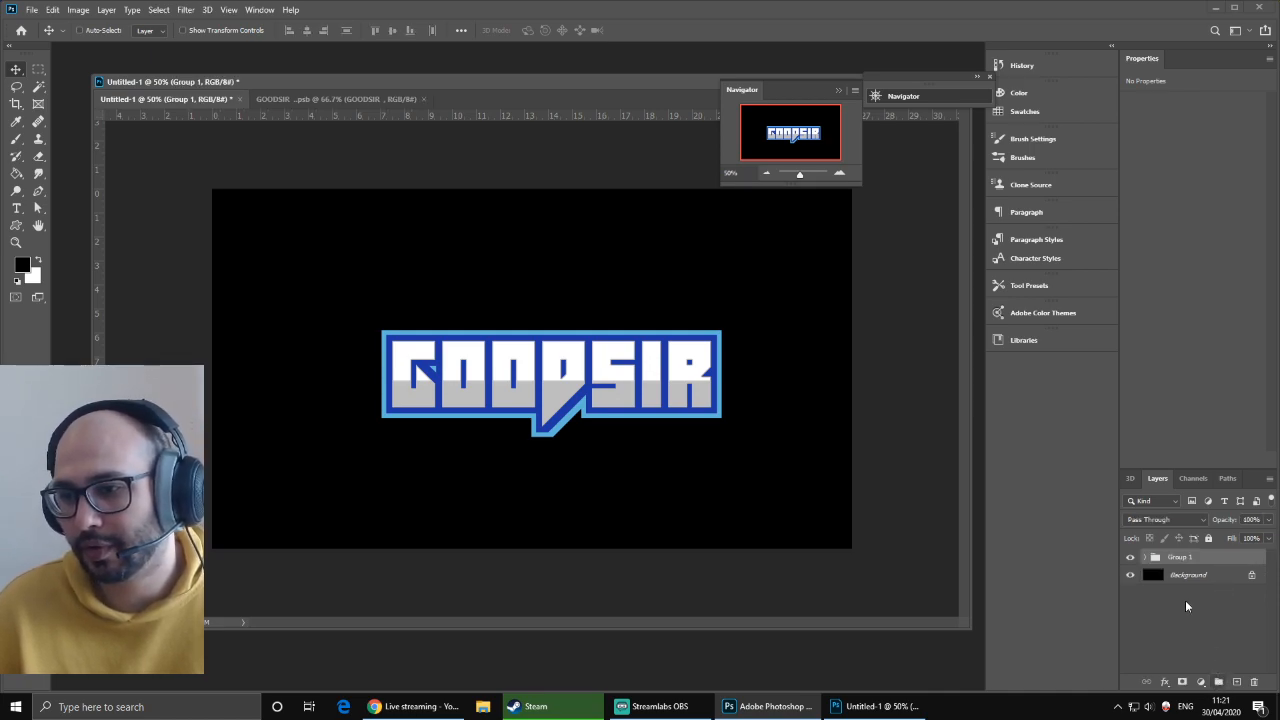
# - Rename the new layer group TITLE and expand it to show its layers
pyautogui.doubleClick(1180, 557)
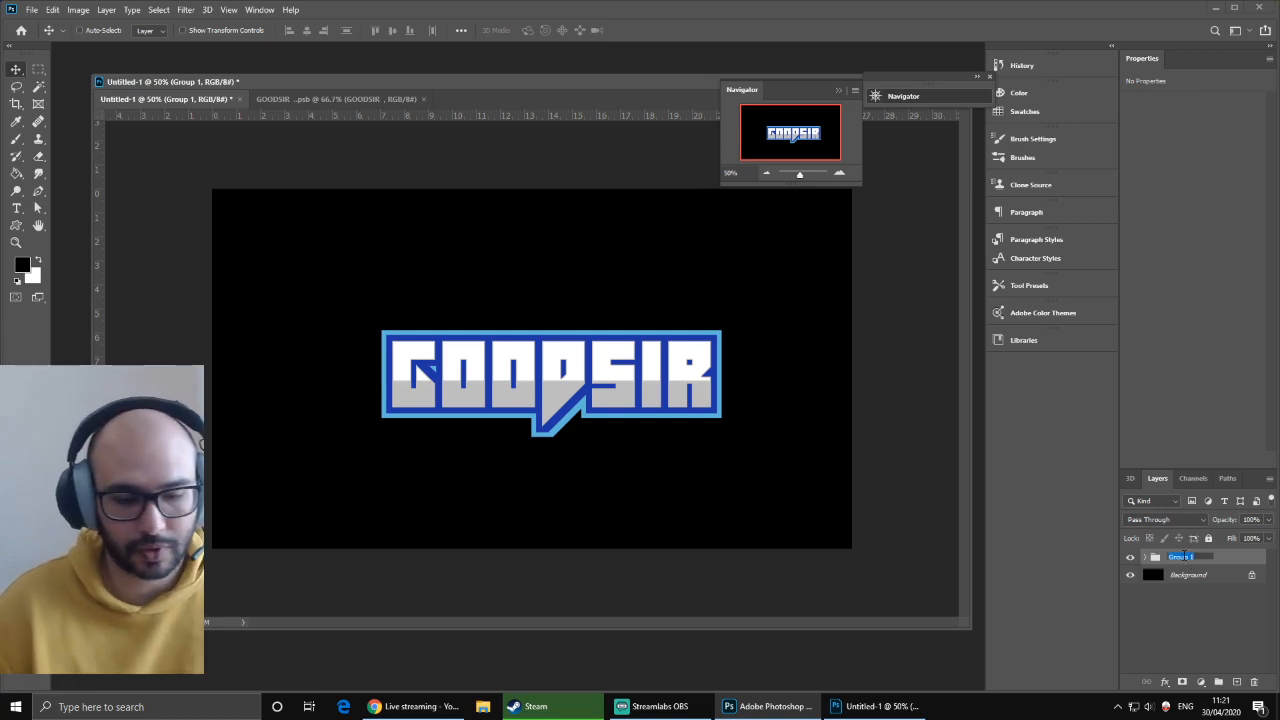
pyautogui.write('TITLE')
pyautogui.press('Return')
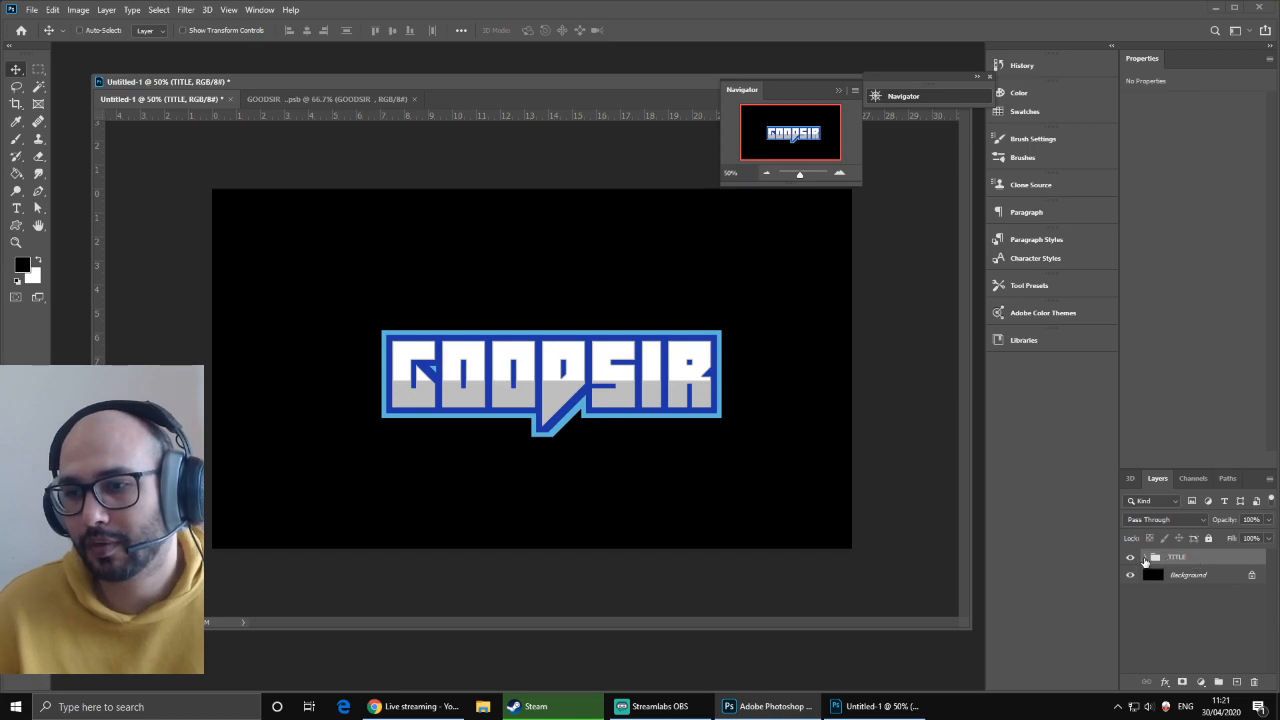
pyautogui.click(1146, 557)
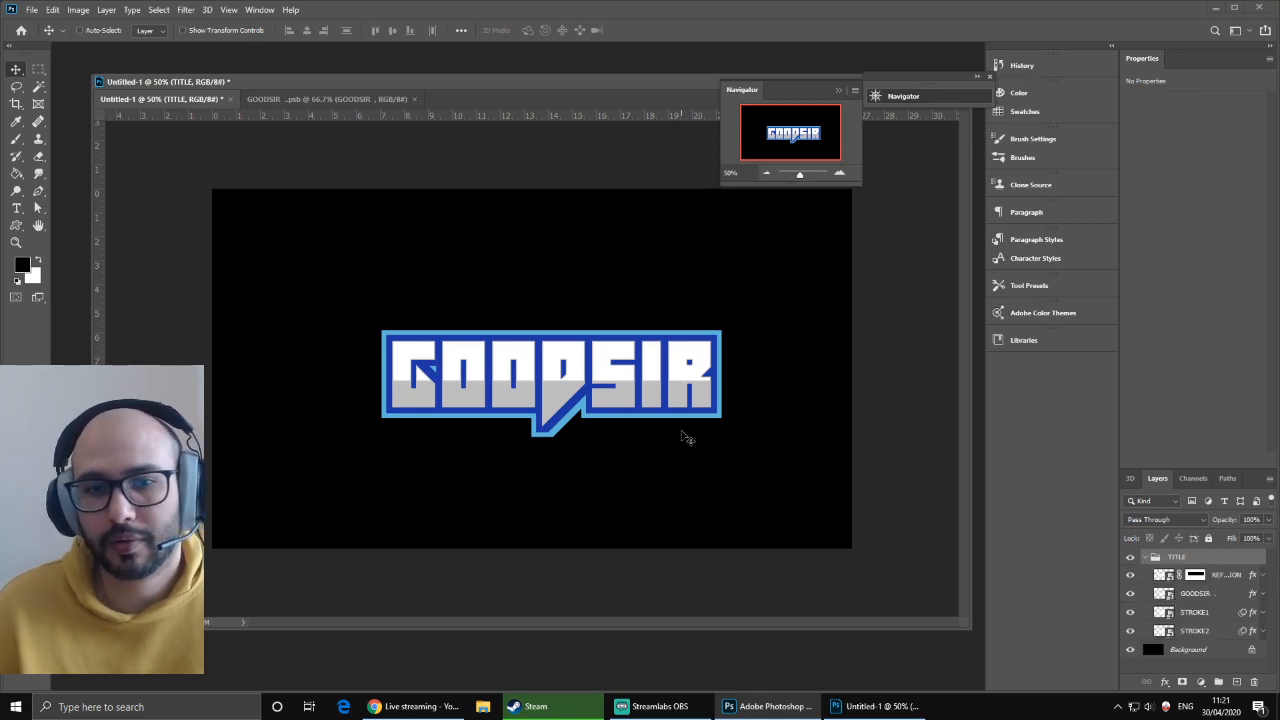
# - Open the contents of the GOODSIR smart object and replace its text with HELO
pyautogui.click(1158, 596)
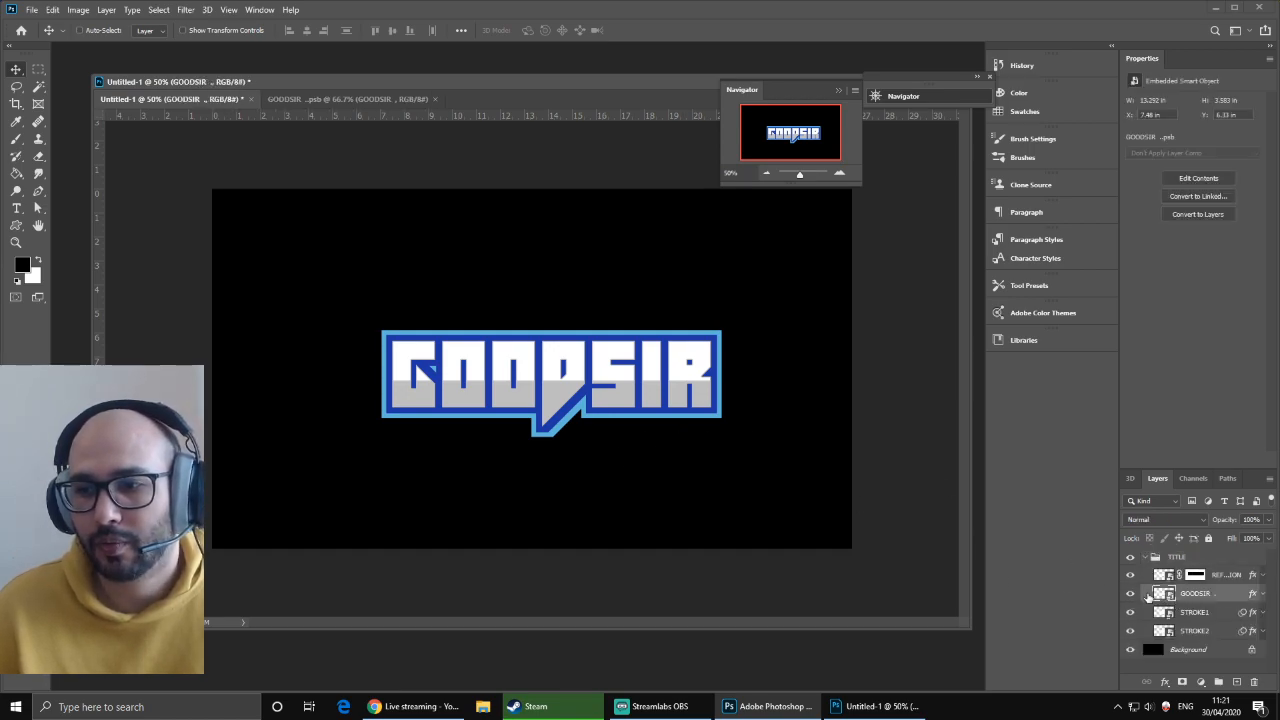
pyautogui.doubleClick(1164, 594)
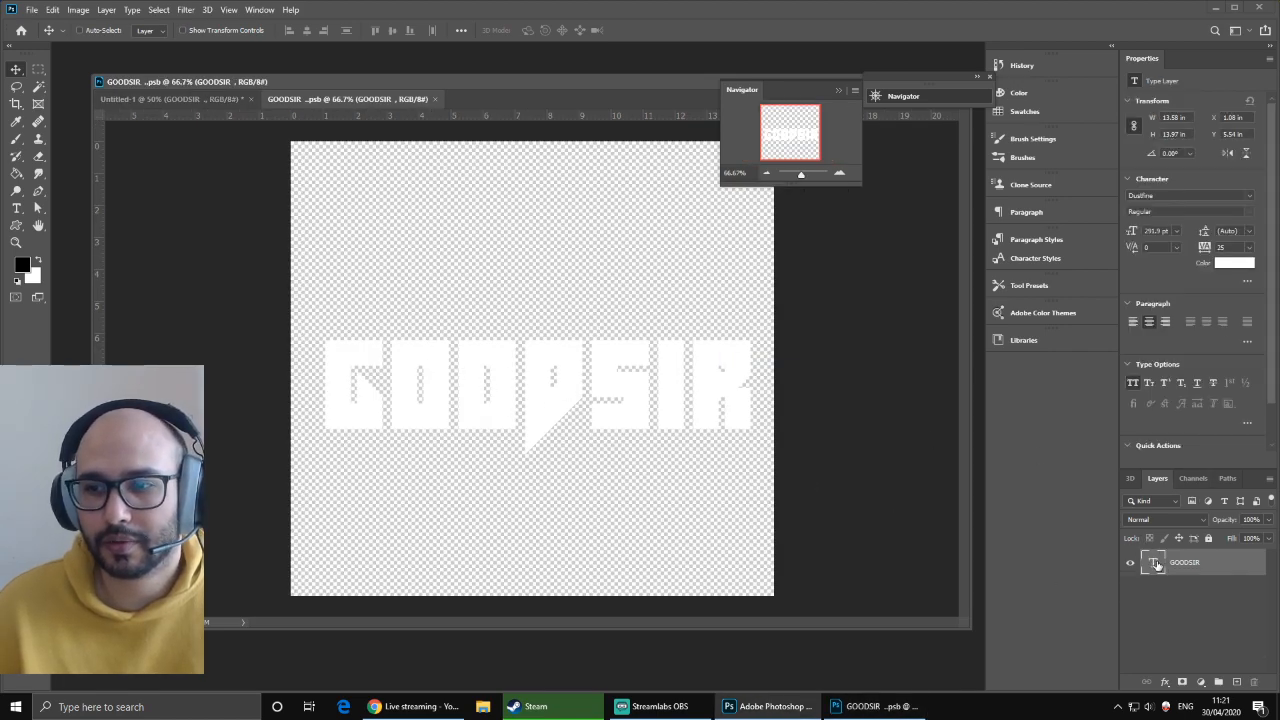
pyautogui.doubleClick(1155, 563)
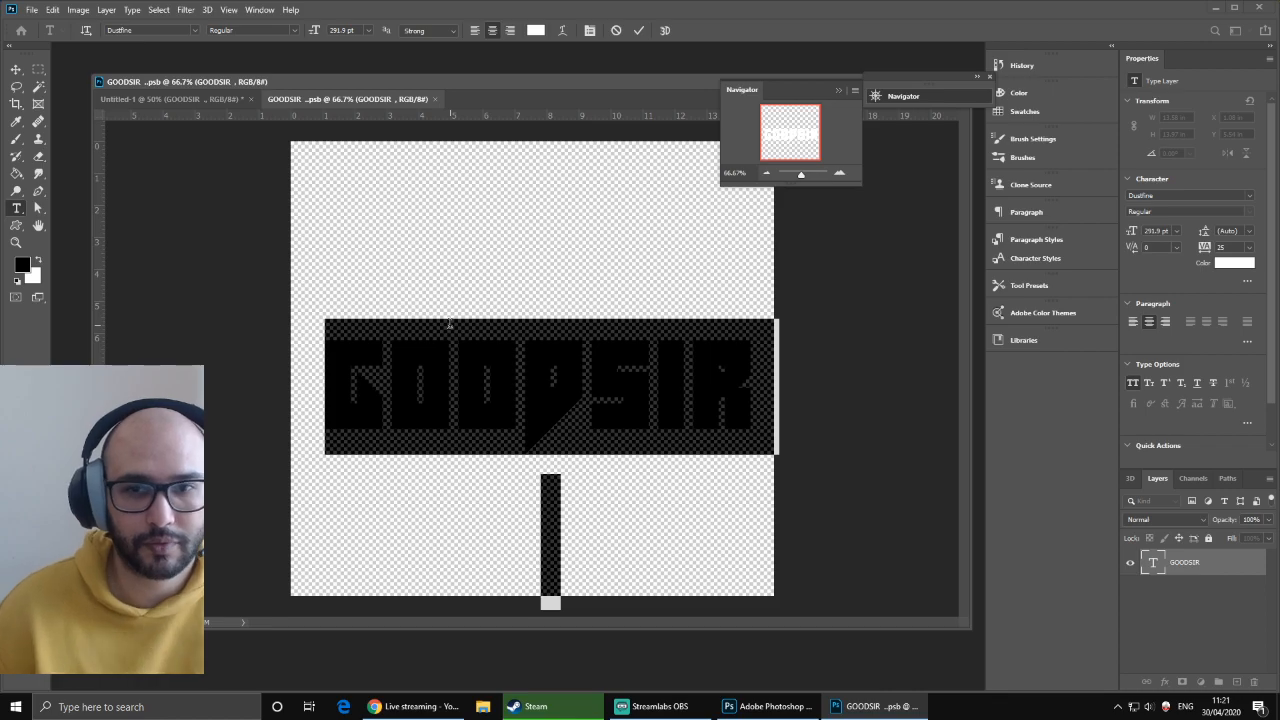
pyautogui.click(628, 338)
pyautogui.moveTo(757, 387); pyautogui.dragTo(300, 386)
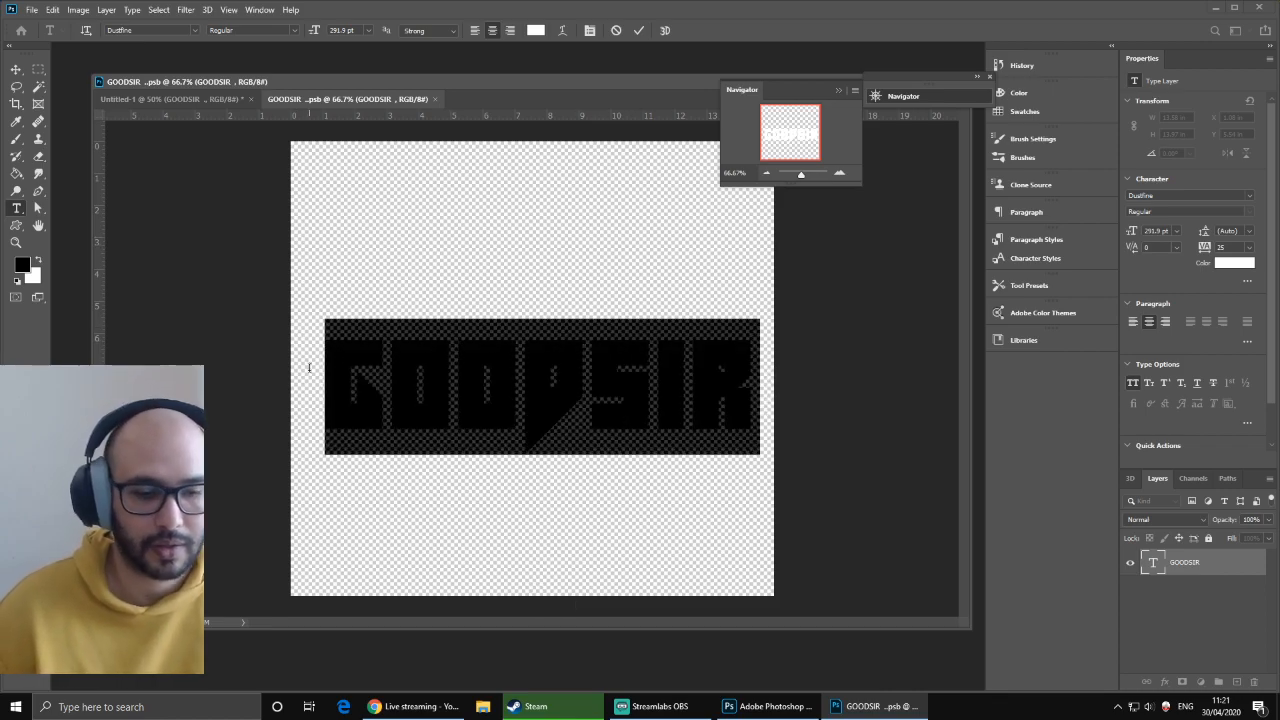
pyautogui.write('HELO')
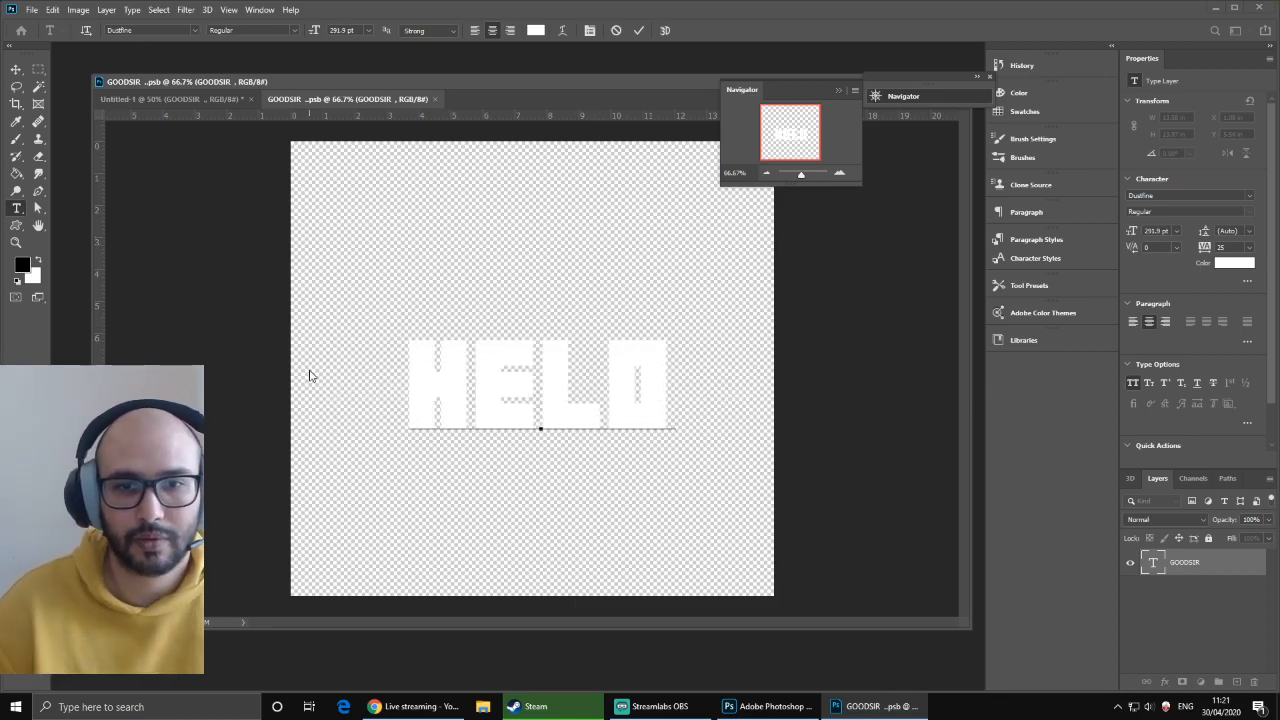
# - Replace the HELO text with YOUTUBE in the smart object
pyautogui.press('BackSpace')
pyautogui.press('BackSpace')
pyautogui.press('BackSpace')
pyautogui.press('BackSpace')
pyautogui.write('YOUTUBE')
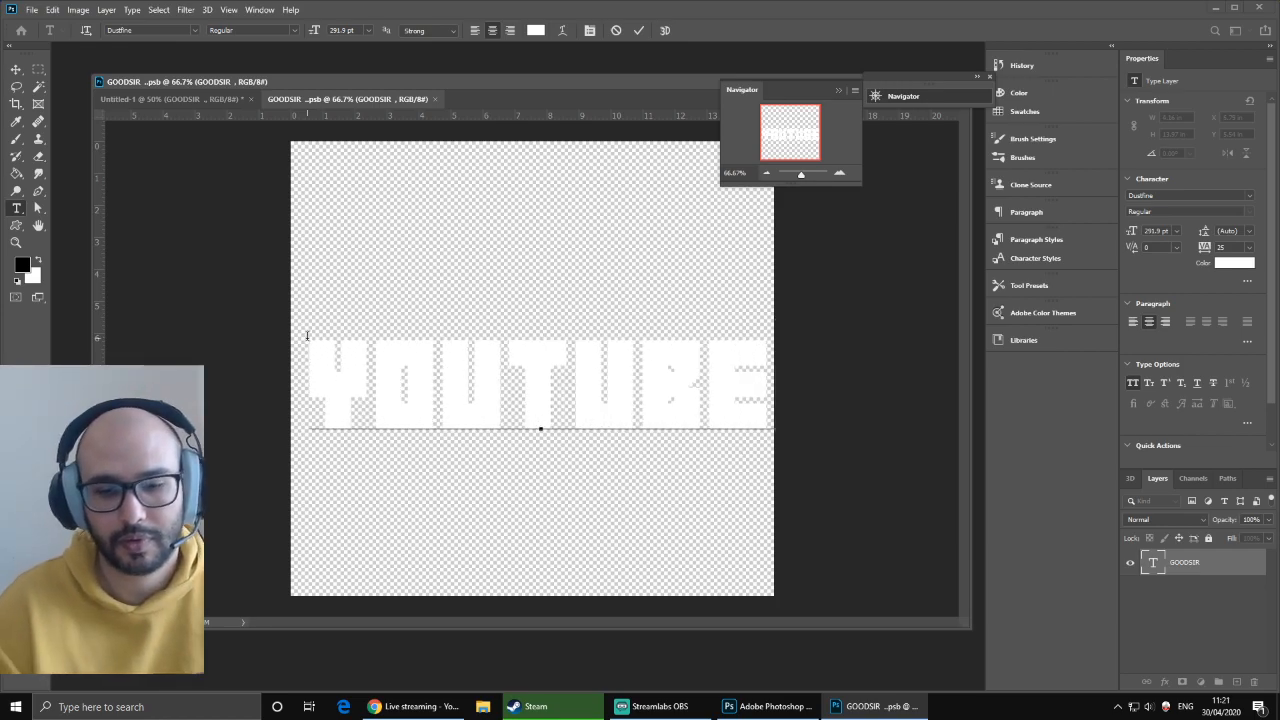
pyautogui.press('BackSpace')
pyautogui.write('E')
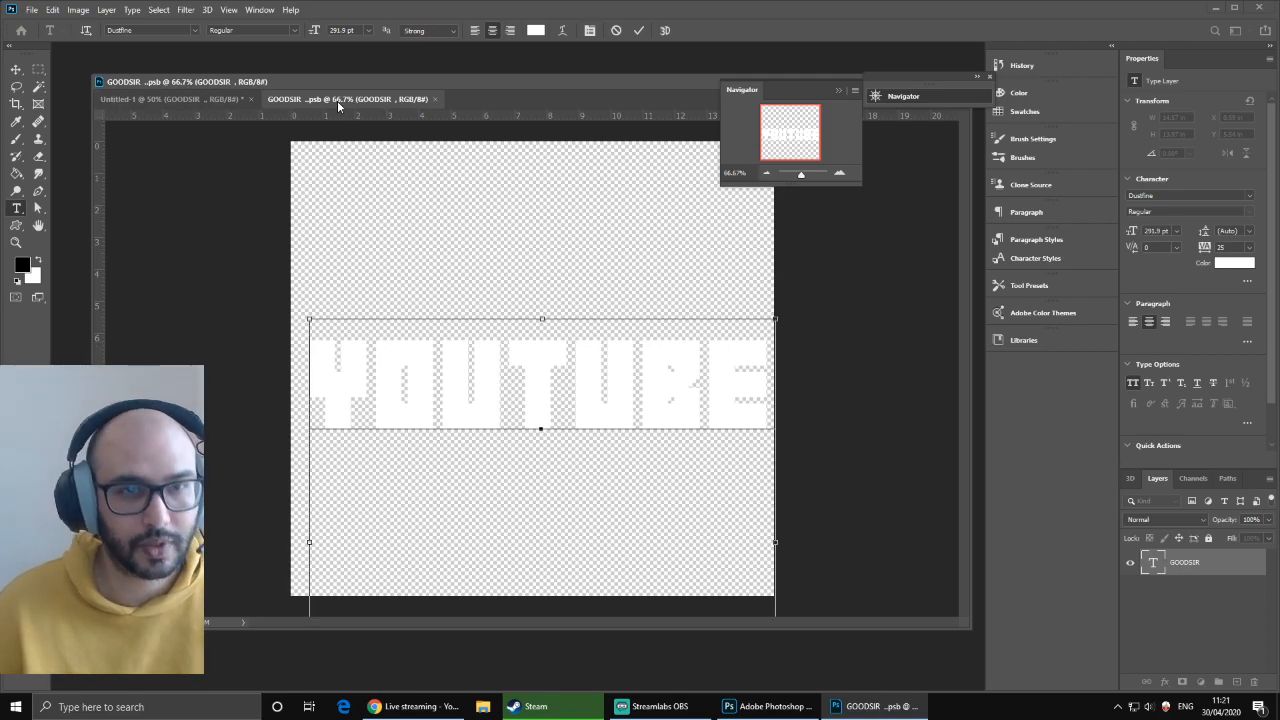
# - Save the edited smart object and switch to the Untitled-1 document to check the styled title
pyautogui.hotkey('ctrl', 's')
pyautogui.press('v')
pyautogui.click(181, 100)
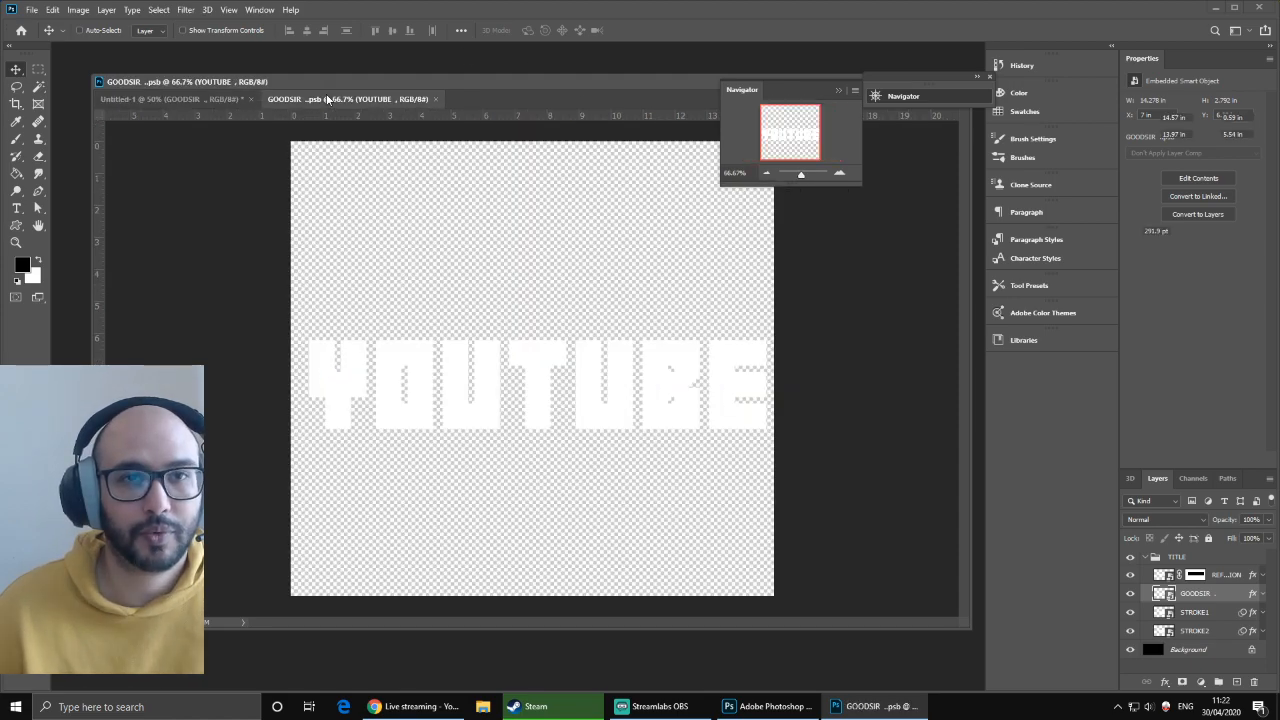
# - Return to the smart object's document, change the YOUTUBE text's font to Nau Sea and reduce its size to 202.9 pt
pyautogui.click(340, 99)
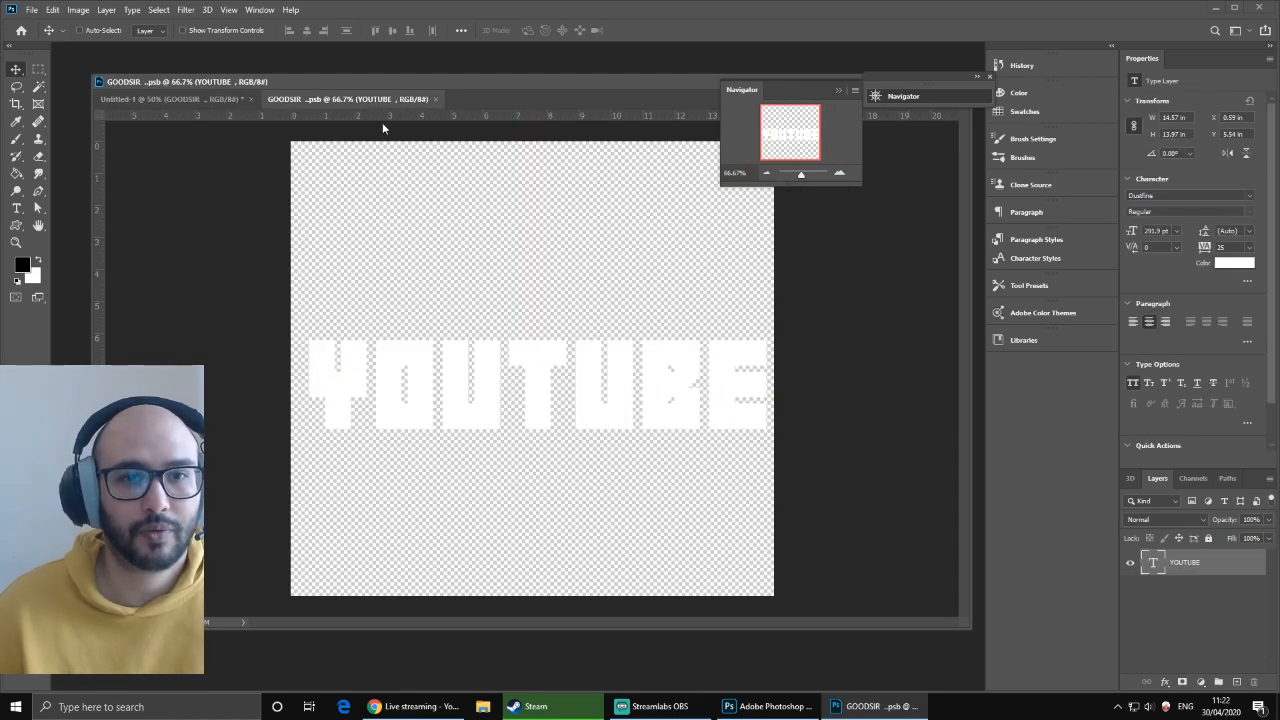
pyautogui.click(1176, 566)
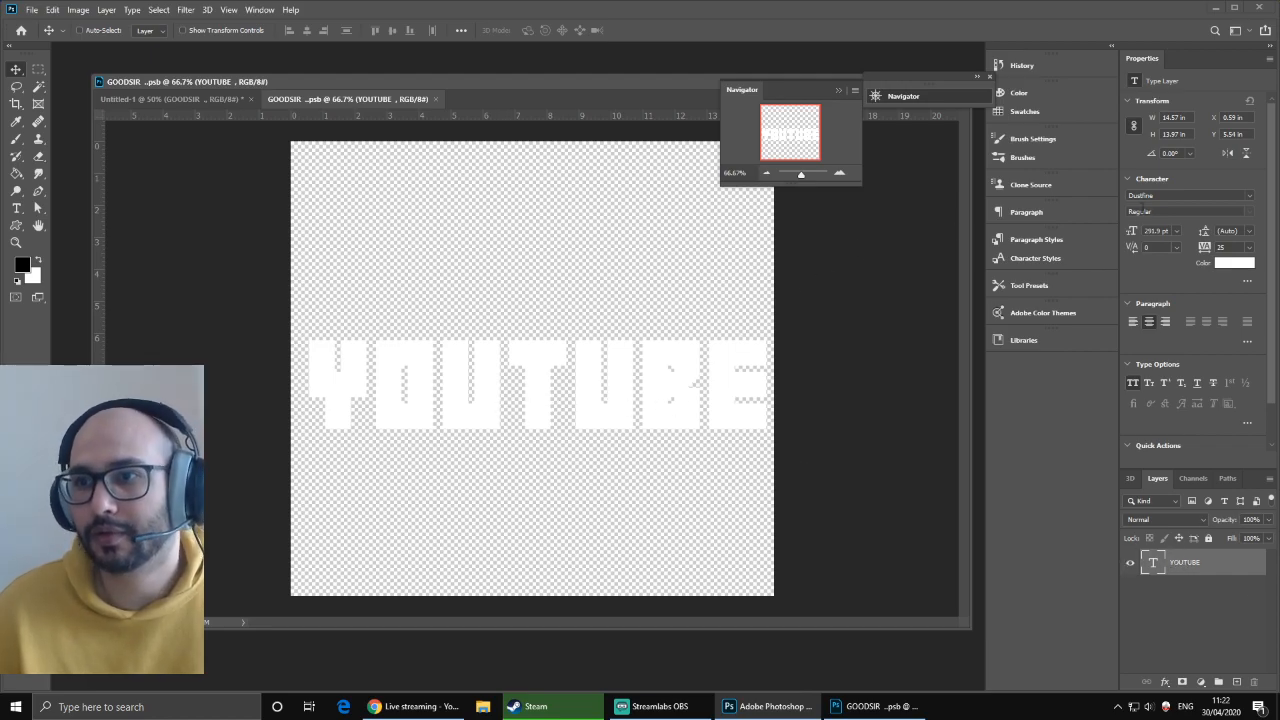
pyautogui.click(1249, 196)
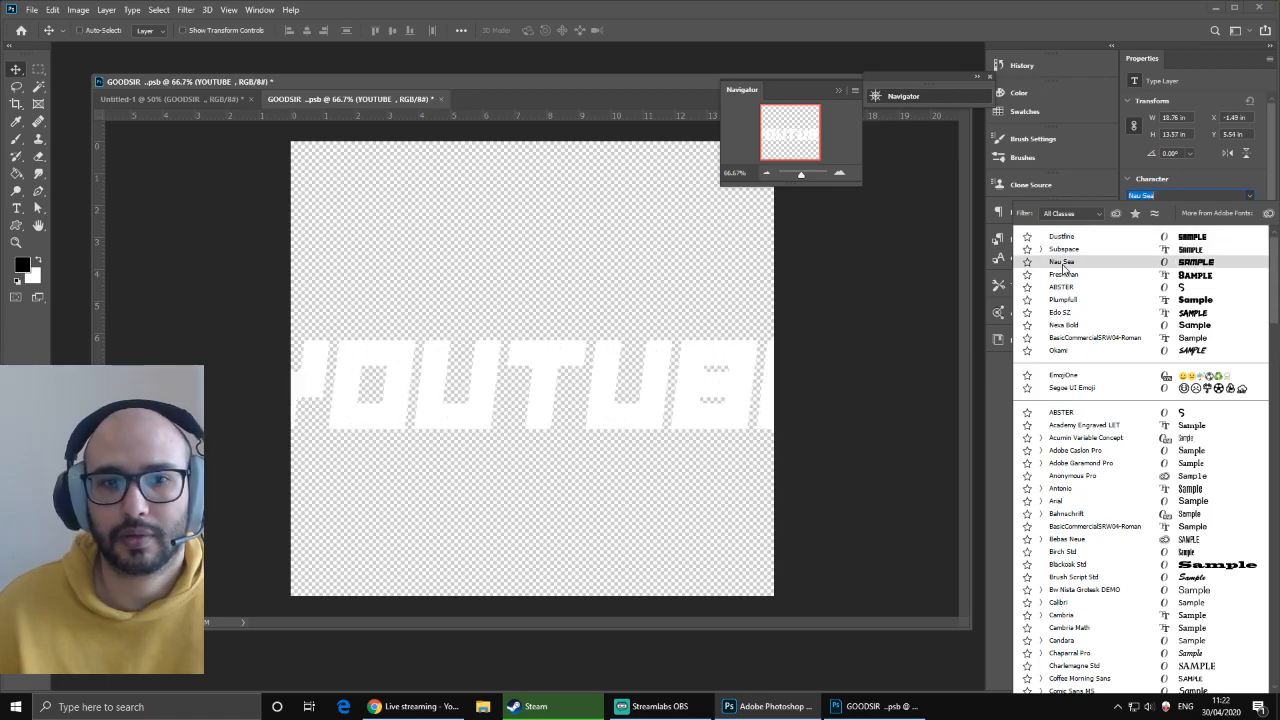
pyautogui.click(1064, 264)
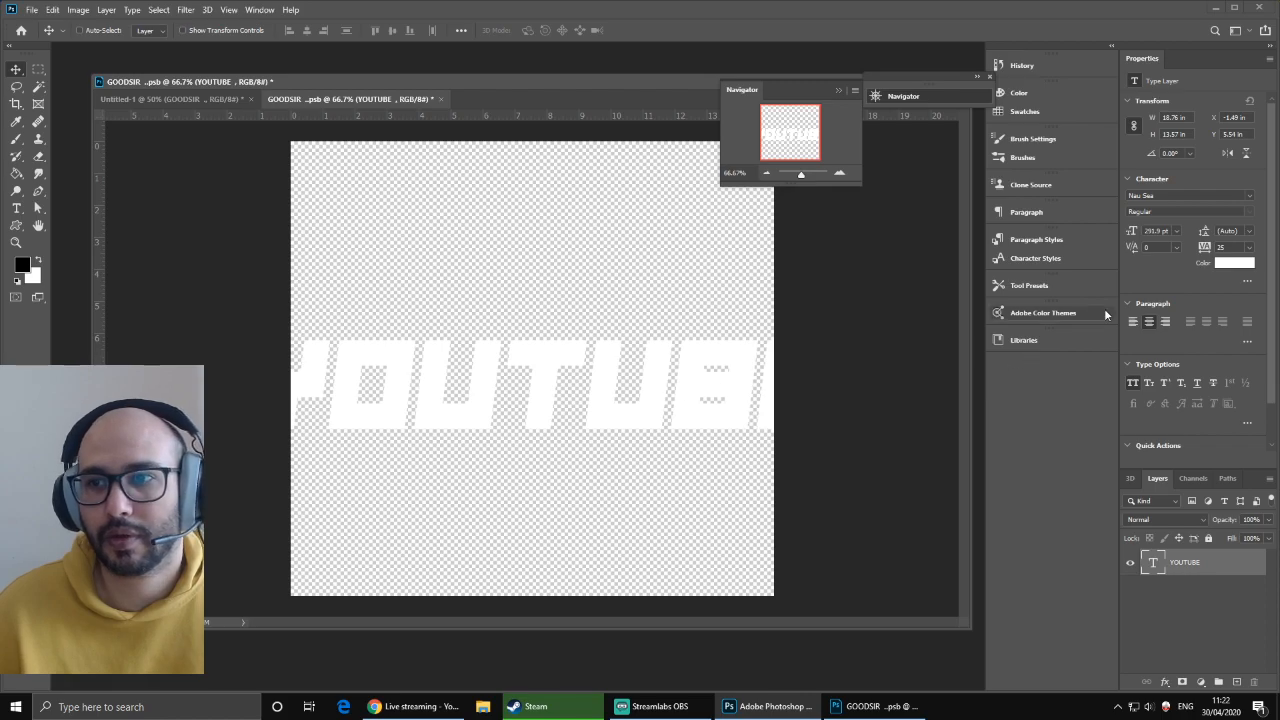
pyautogui.moveTo(1130, 237); pyautogui.dragTo(1122, 238)
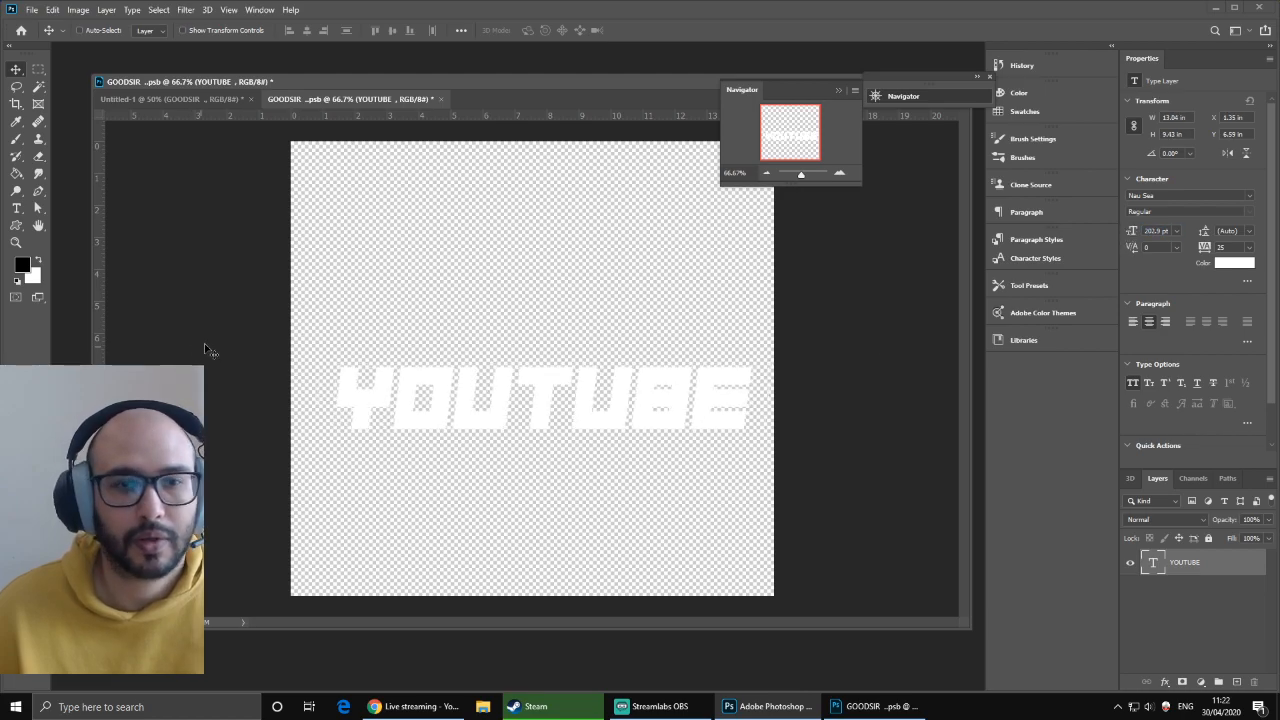
# - Enlarge only the first letter Y of the YOUTUBE text to 278.9 pt
pyautogui.click(16, 208)
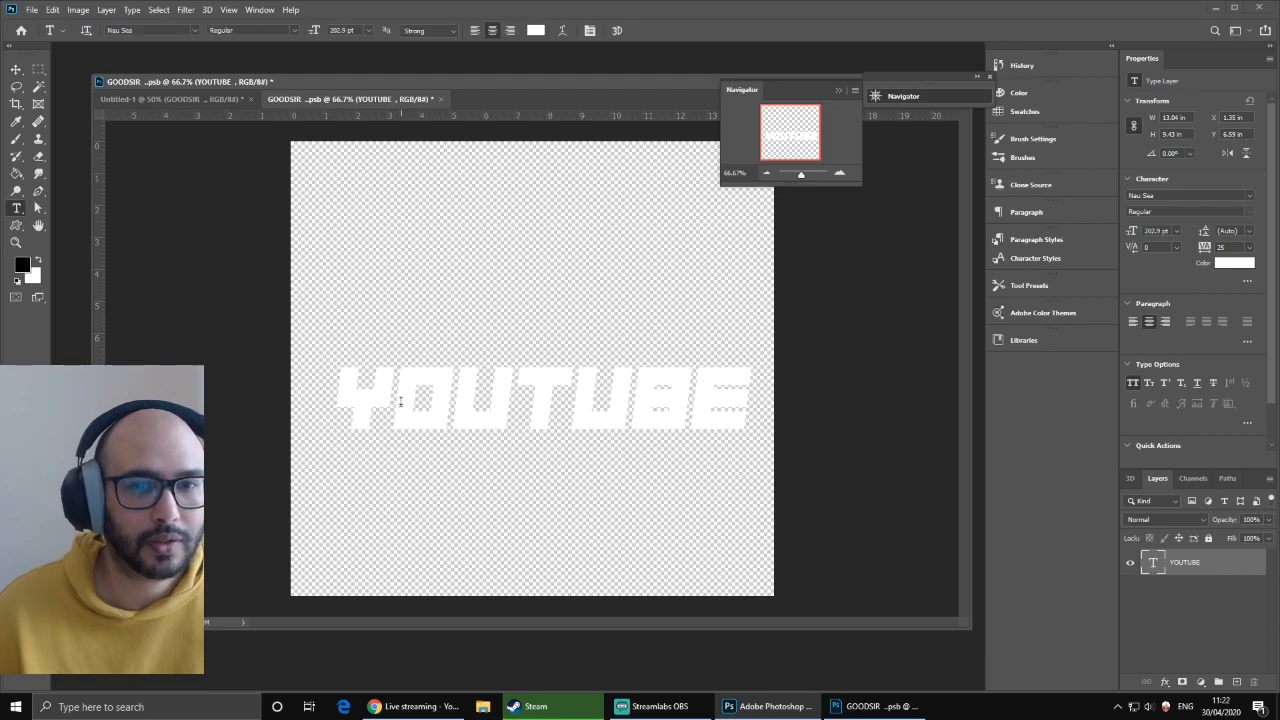
pyautogui.moveTo(400, 401); pyautogui.dragTo(336, 403)
pyautogui.keyDown('shift'); pyautogui.click(557, 391); pyautogui.keyUp('shift')
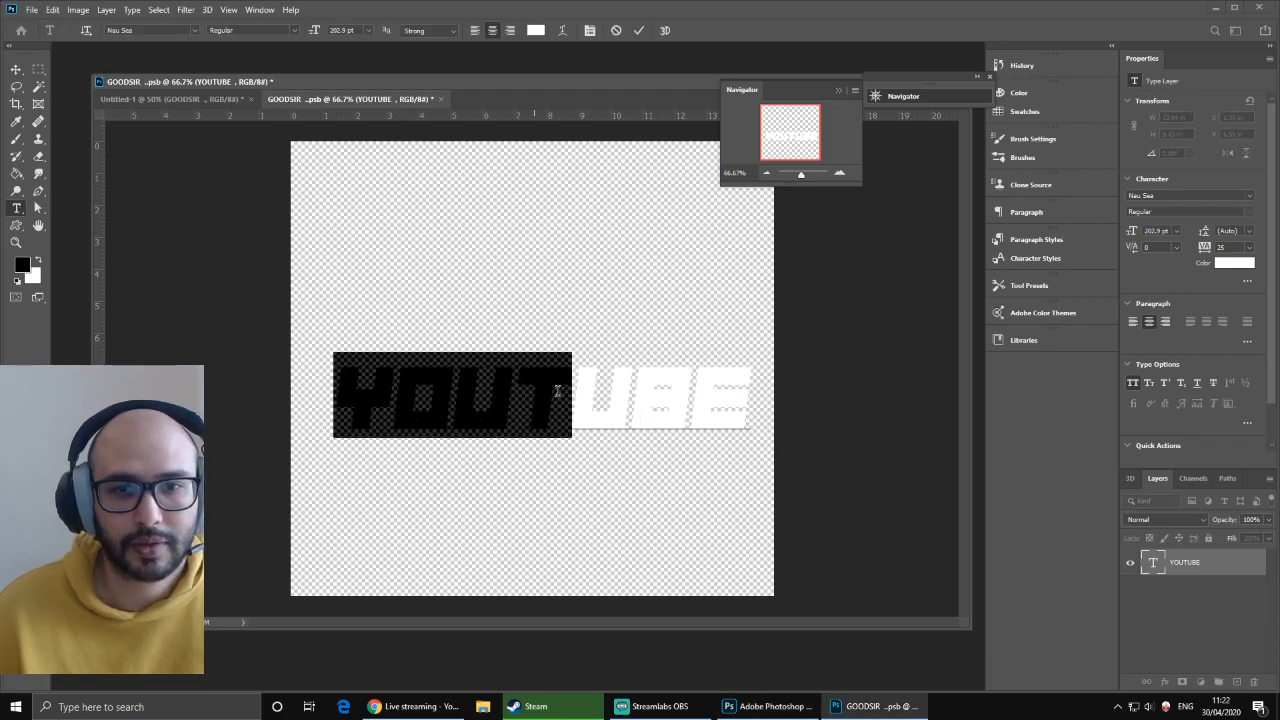
pyautogui.click(525, 408)
pyautogui.moveTo(392, 403); pyautogui.dragTo(343, 402)
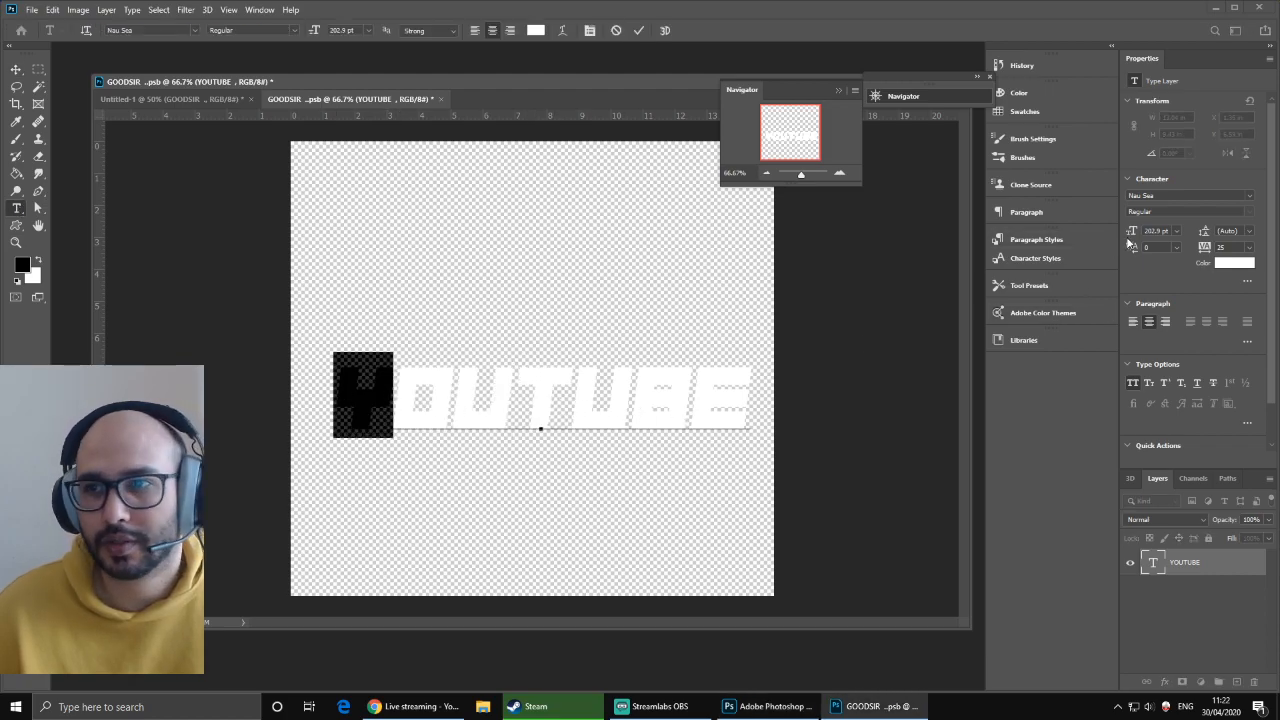
pyautogui.moveTo(1133, 232)
pyautogui.mouseDown()
pyautogui.moveTo(1178, 240)
pyautogui.moveTo(1138, 236)
pyautogui.mouseUp()
pyautogui.click(1178, 232)
pyautogui.click(1134, 228)
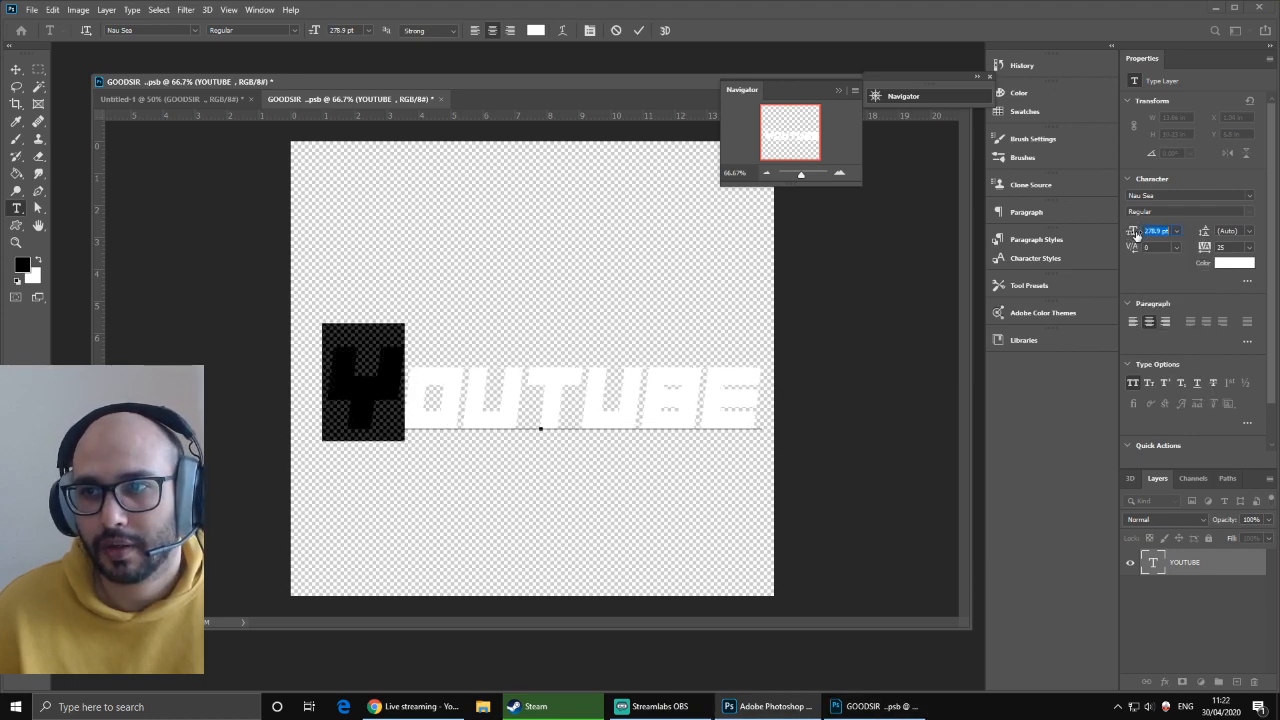
pyautogui.click(1164, 231)
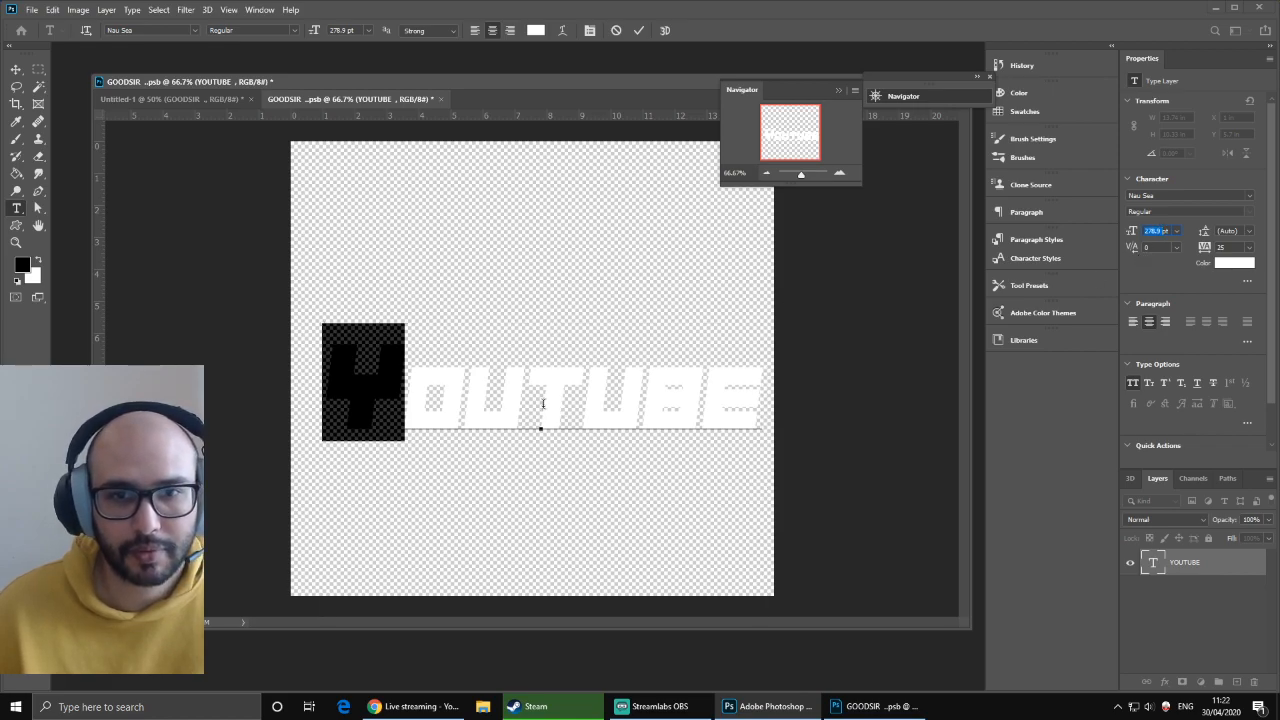
# - Set the size of the final letter E of YOUTUBE to 278.9 pt and finish editing the text
pyautogui.moveTo(540, 403); pyautogui.dragTo(575, 405)
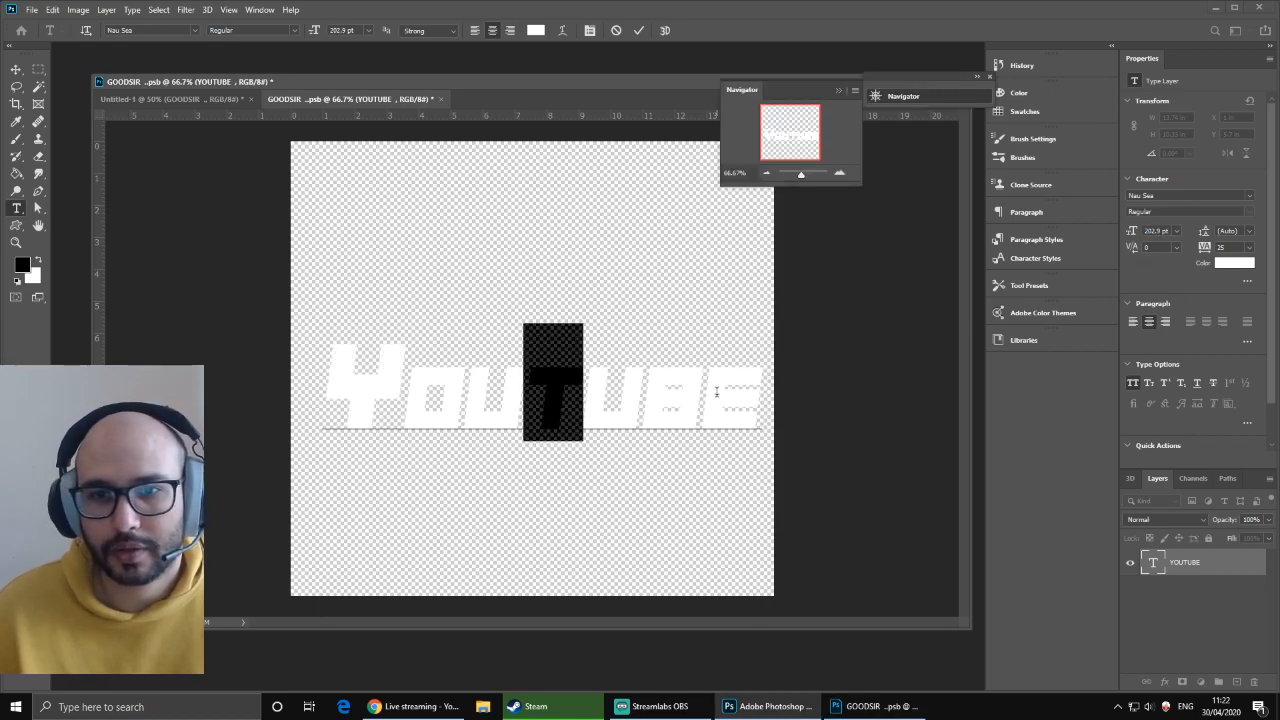
pyautogui.moveTo(715, 390); pyautogui.dragTo(804, 390)
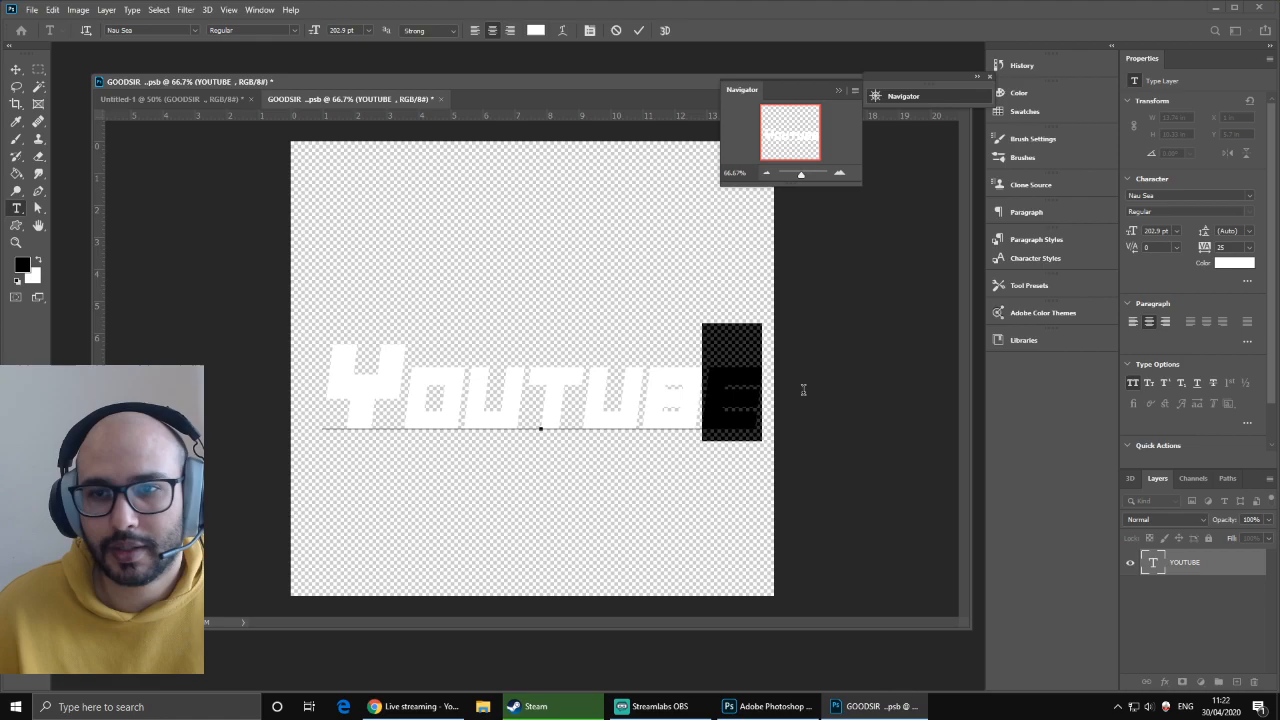
pyautogui.click(1152, 231)
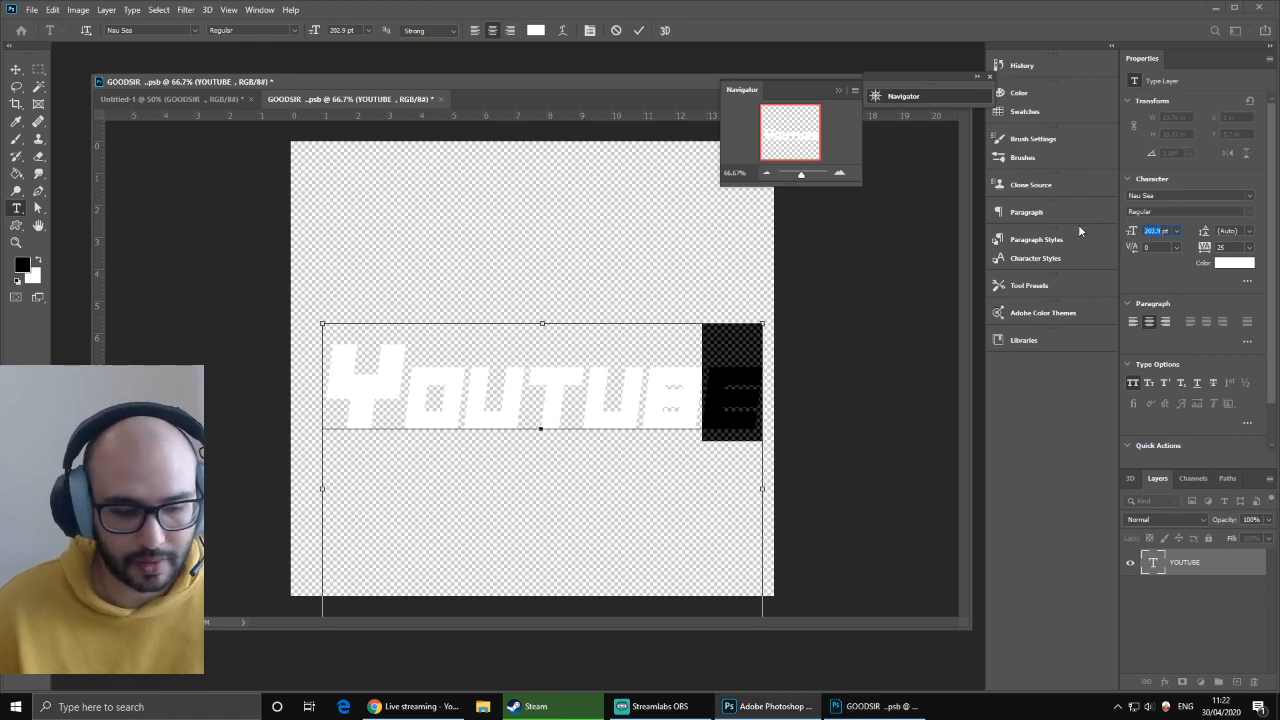
pyautogui.write('278.9')
pyautogui.click(18, 70)
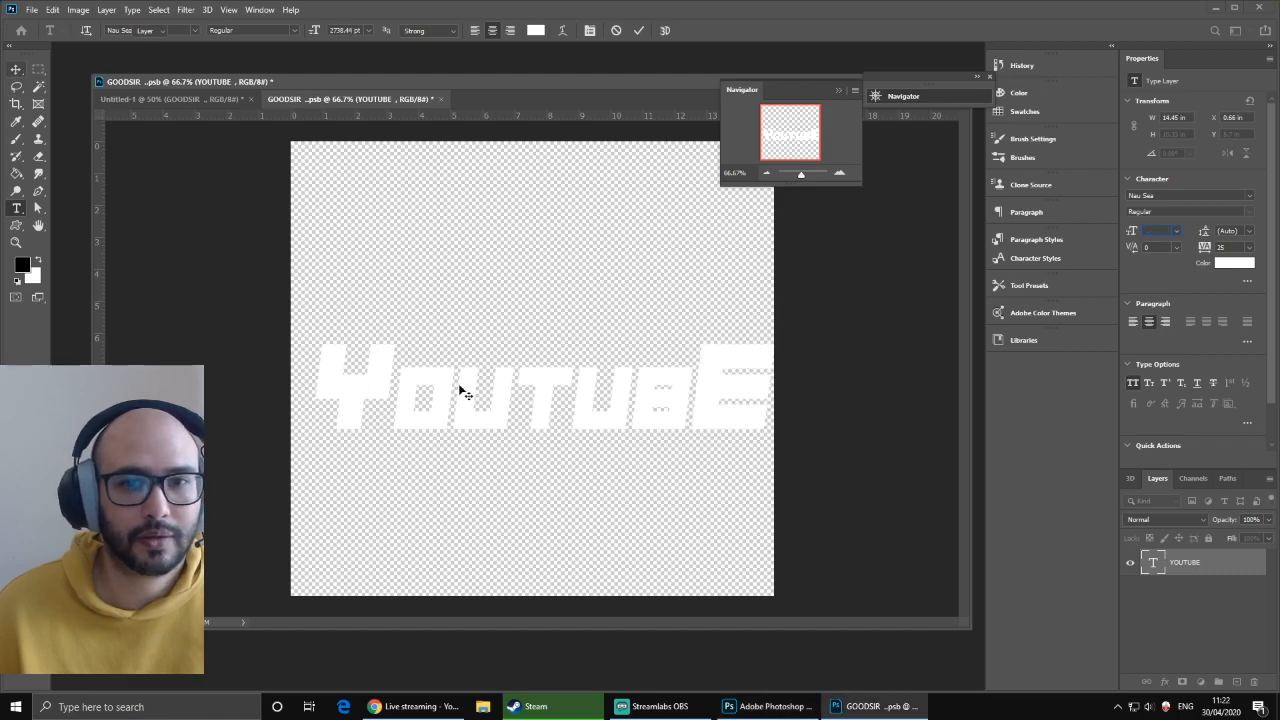
# - Shift the YOUTUBE text slightly left to fit the canvas, and save the smart object to update Untitled-1
pyautogui.moveTo(508, 393); pyautogui.dragTo(505, 396)
pyautogui.hotkey('ctrl', 's')
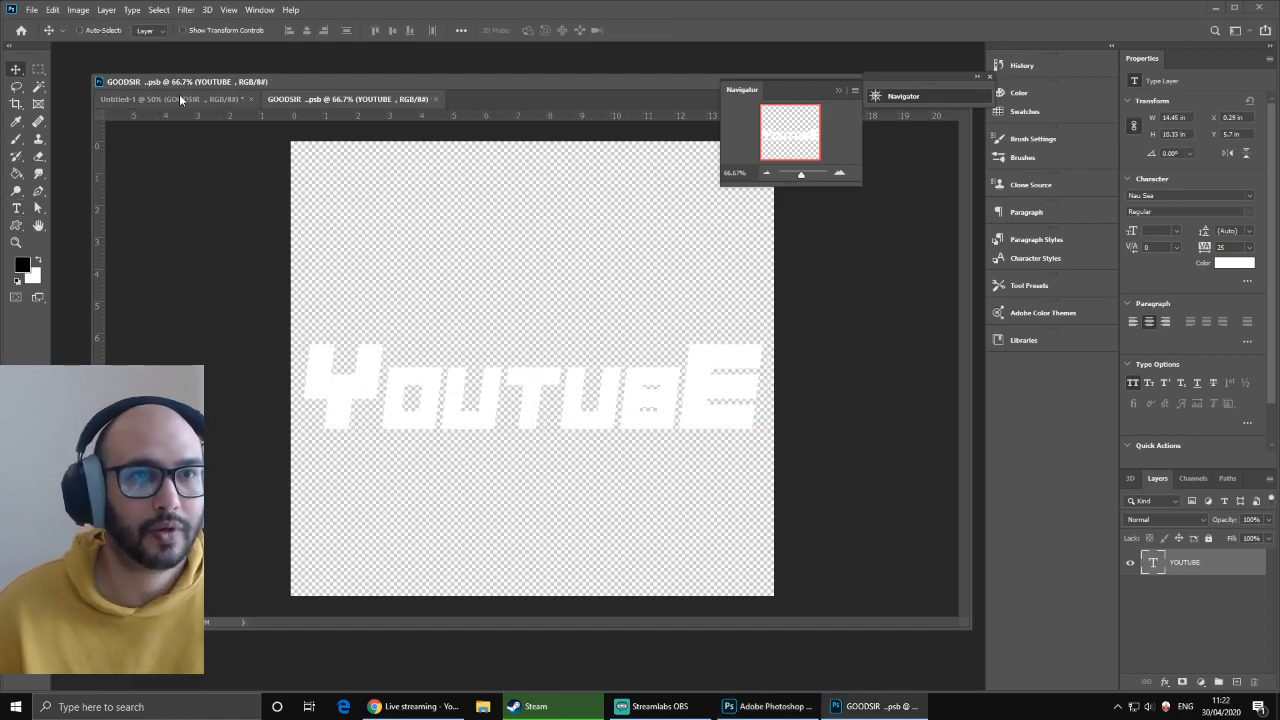
pyautogui.click(179, 98)
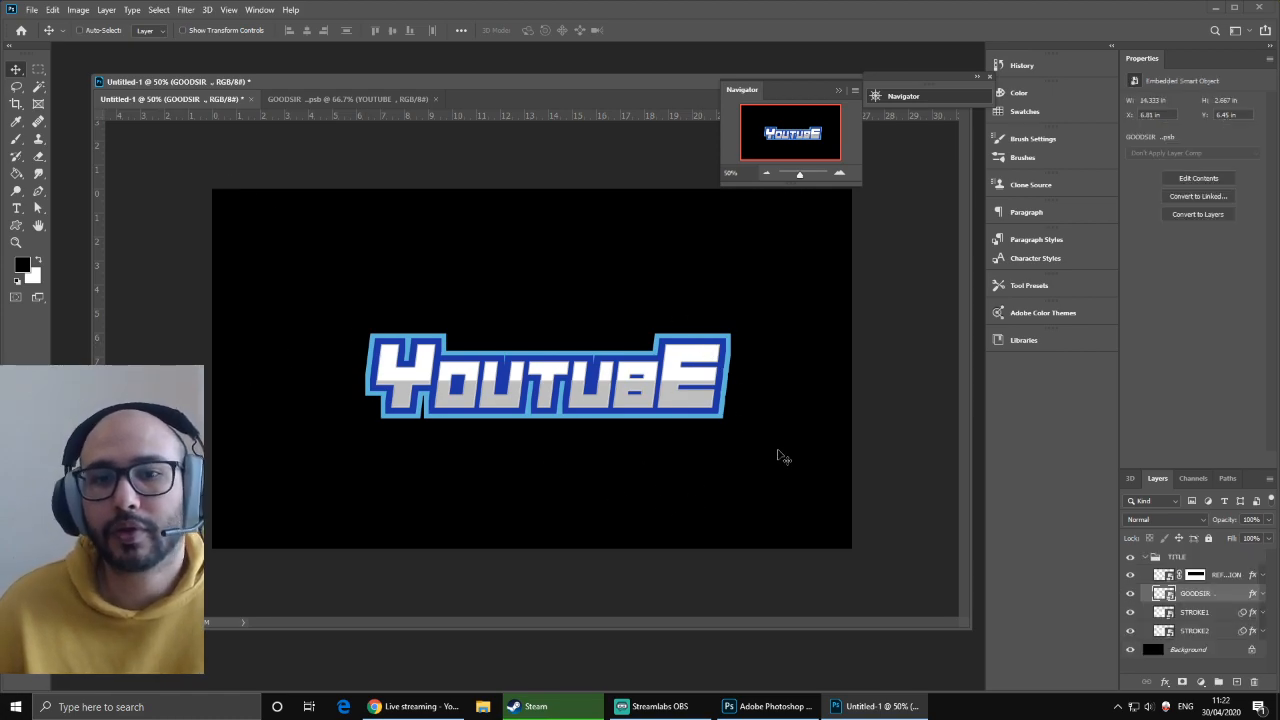
# - Collapse the TITLE group, duplicate it, and hide the original TITLE group
pyautogui.click(1146, 557)
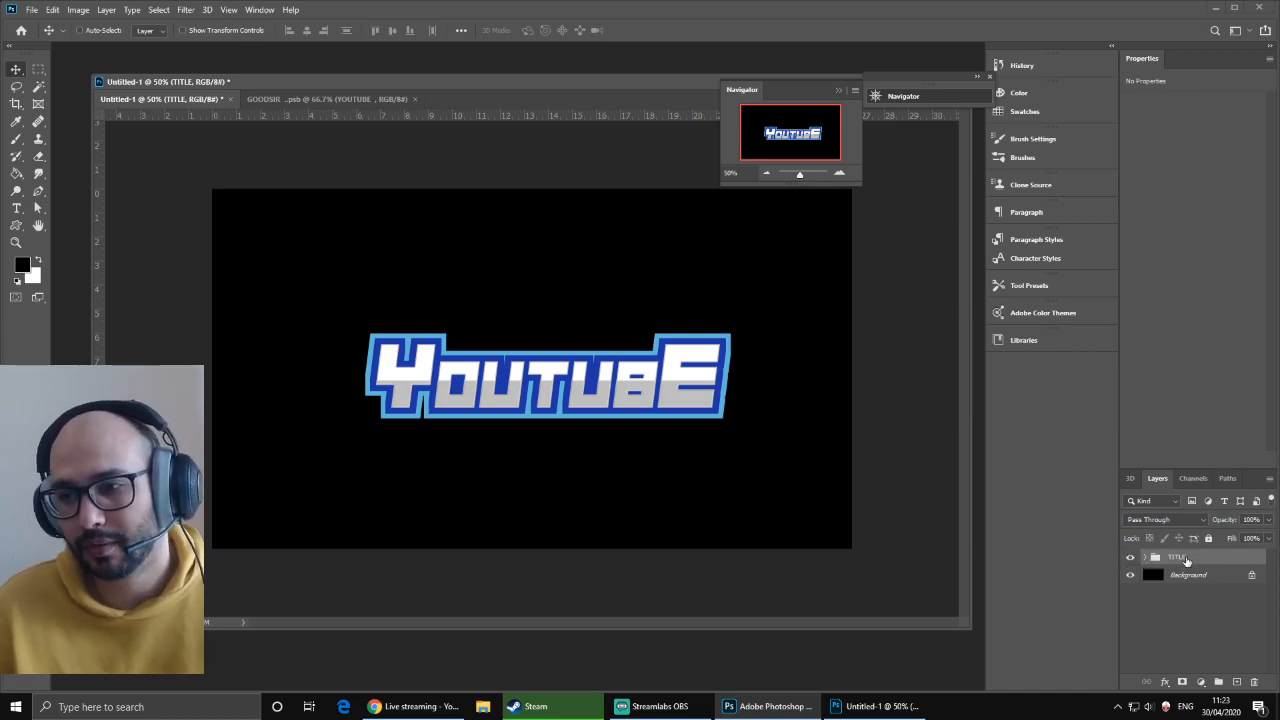
pyautogui.moveTo(1186, 560); pyautogui.dragTo(1240, 682)
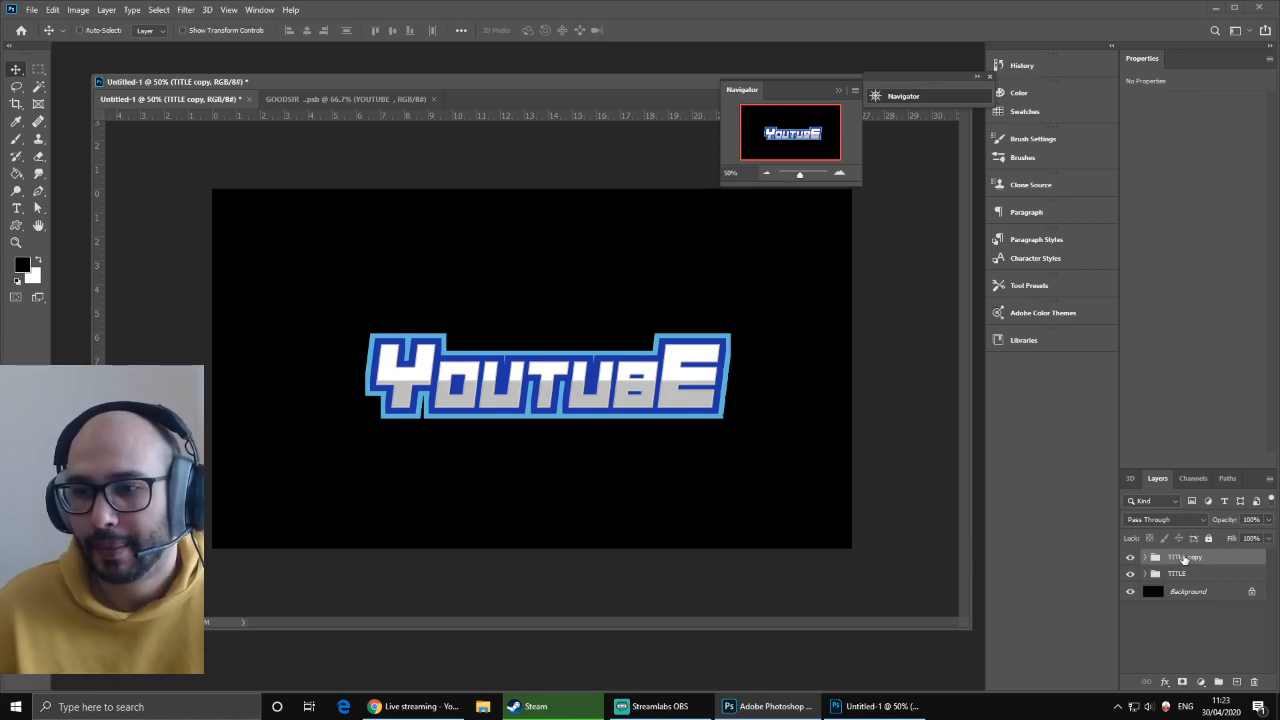
pyautogui.doubleClick(1185, 557)
pyautogui.click(1172, 579)
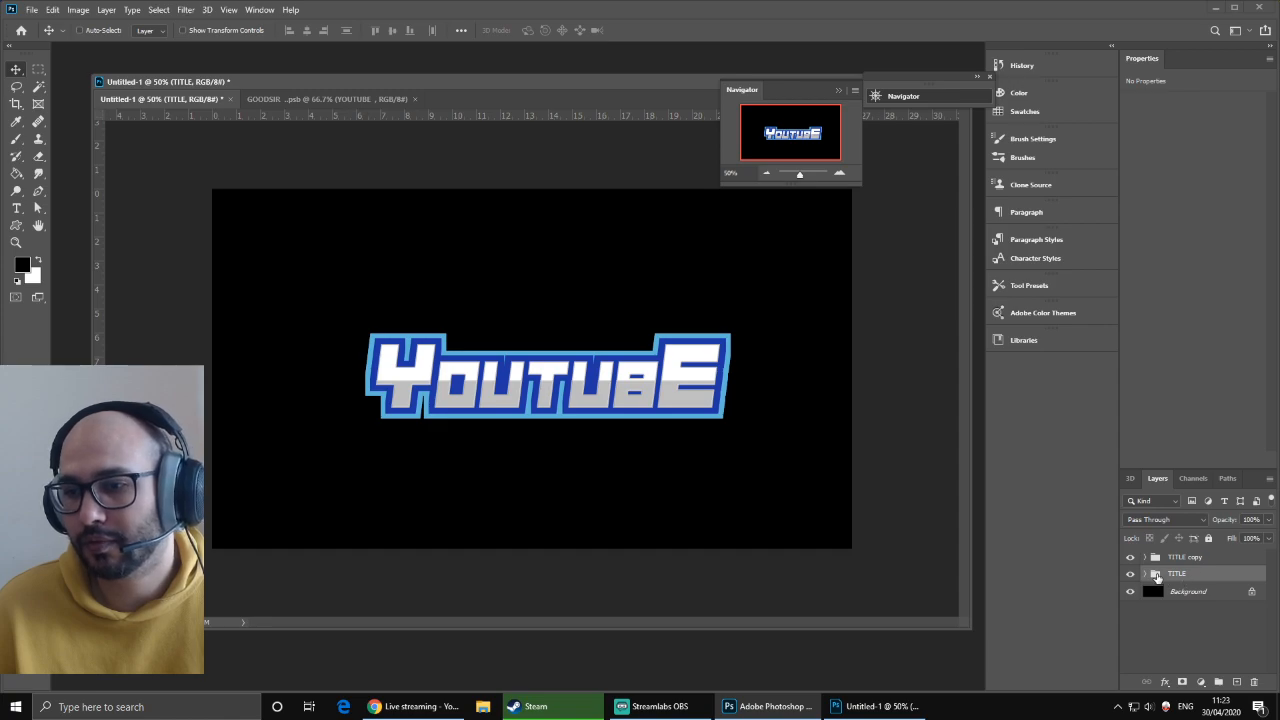
pyautogui.click(1131, 575)
# - Rename the duplicated title group TITLE_transform
pyautogui.doubleClick(1196, 558)
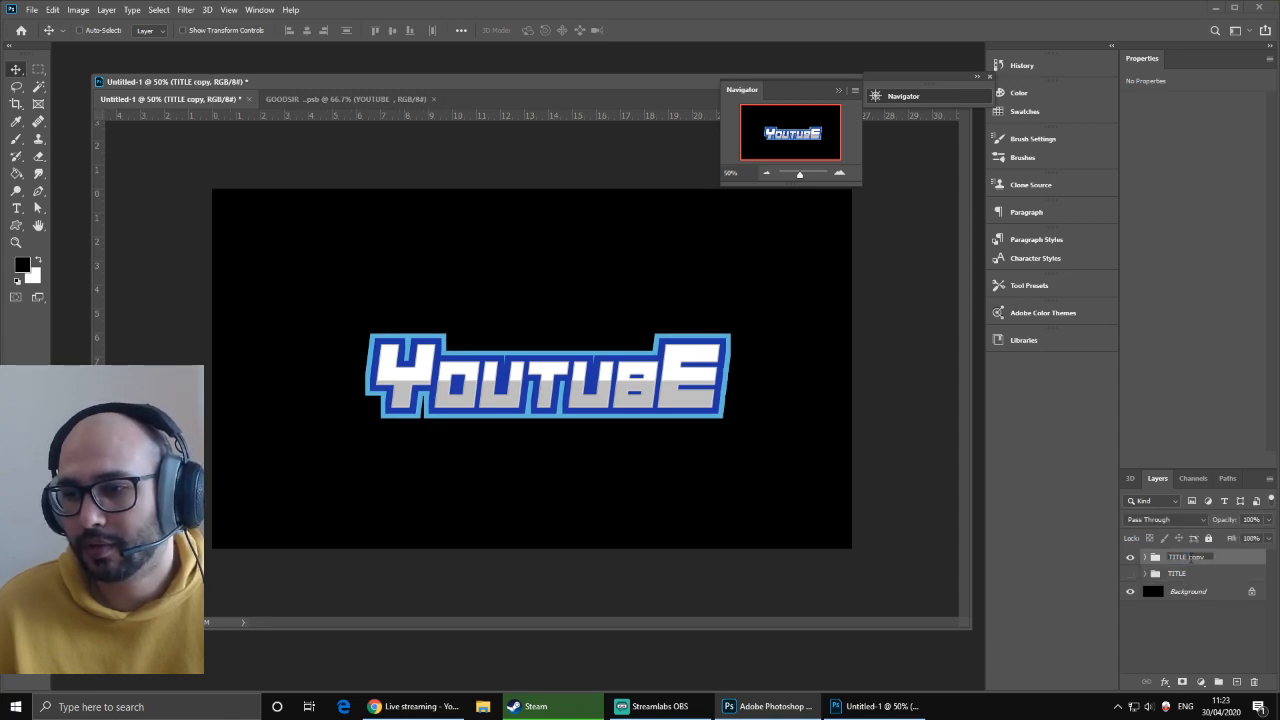
pyautogui.press('BackSpace')
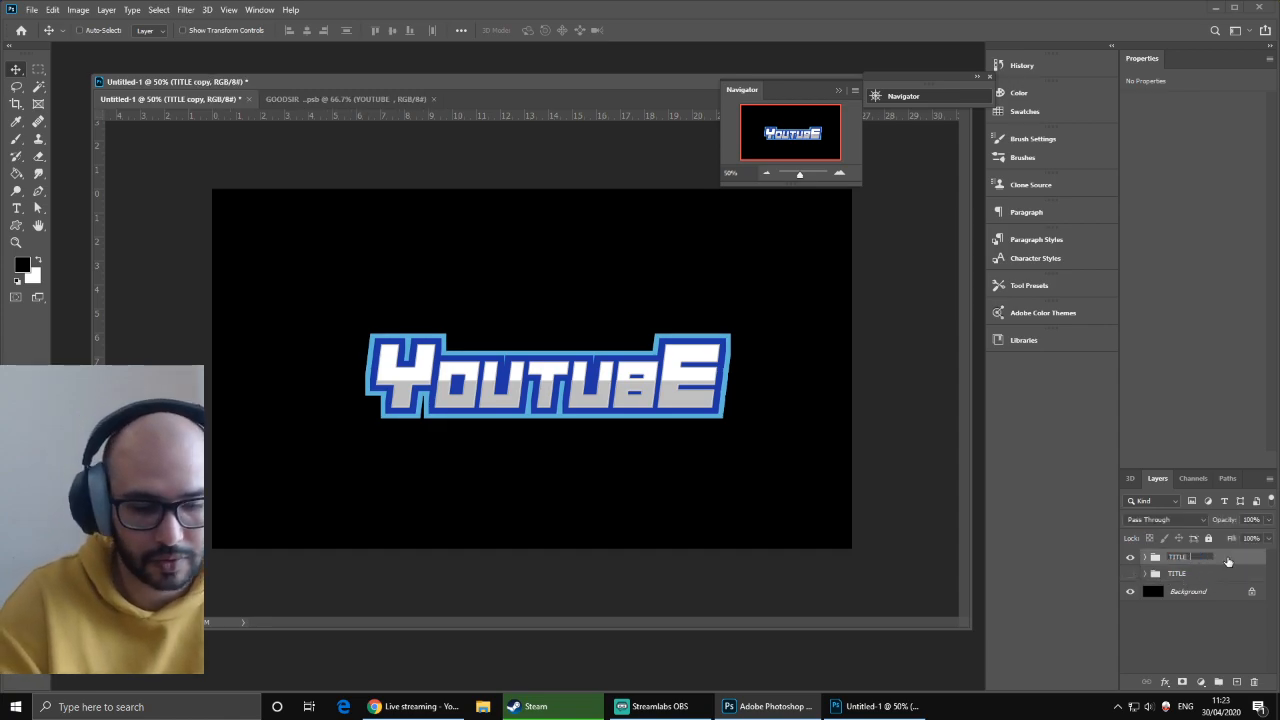
pyautogui.write('wansf')
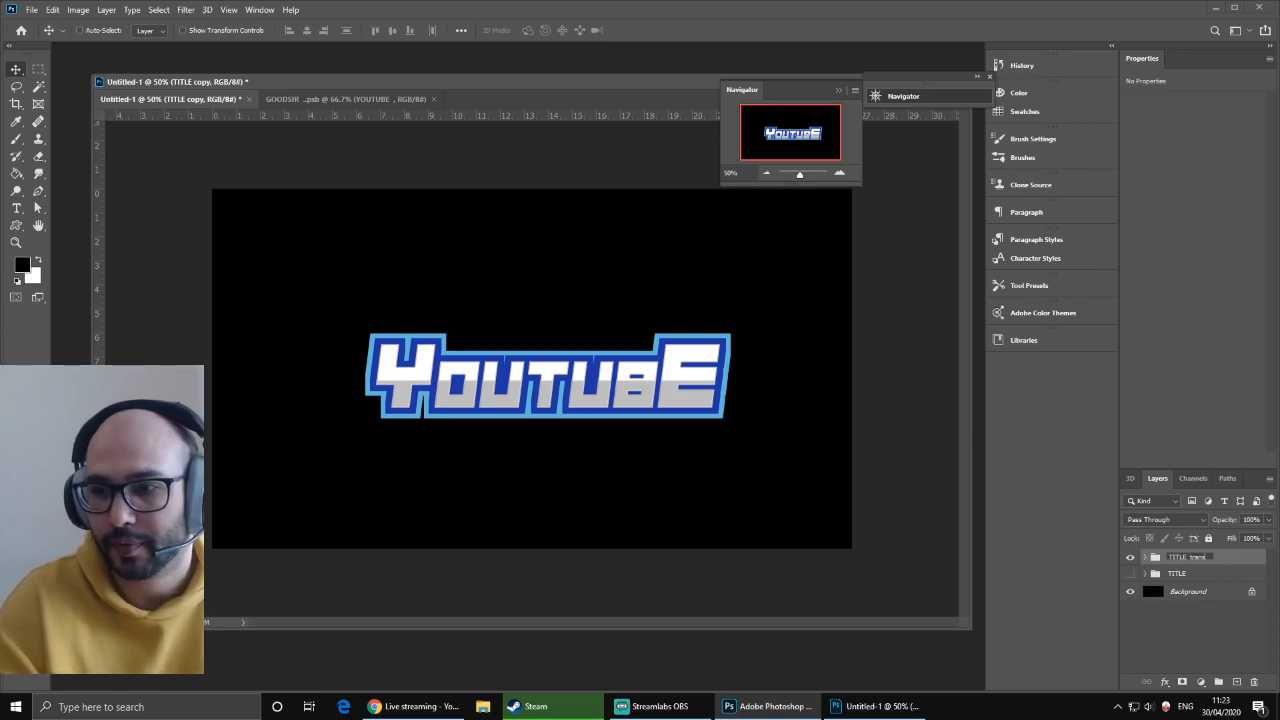
pyautogui.write('orm')
pyautogui.press('Return')
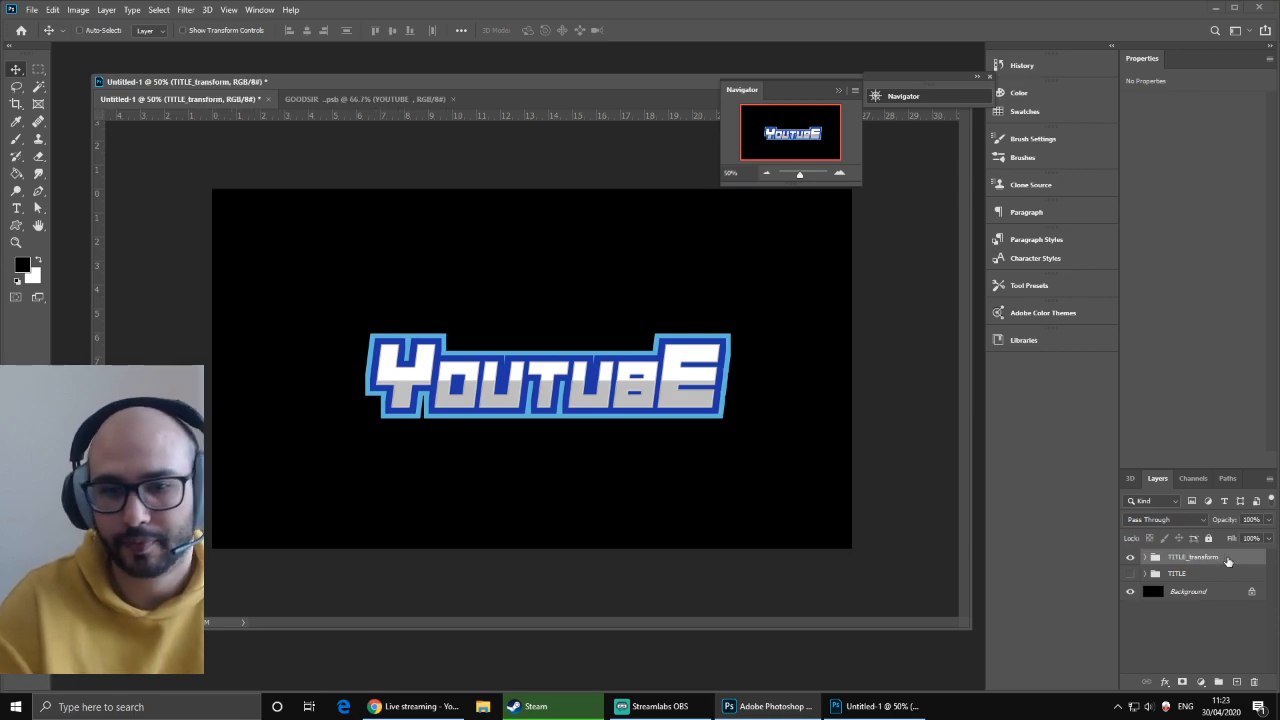
# - Open the GOODSIR smart object inside the TITLE_transform group and change its text's font to Dustfine
pyautogui.click(1145, 558)
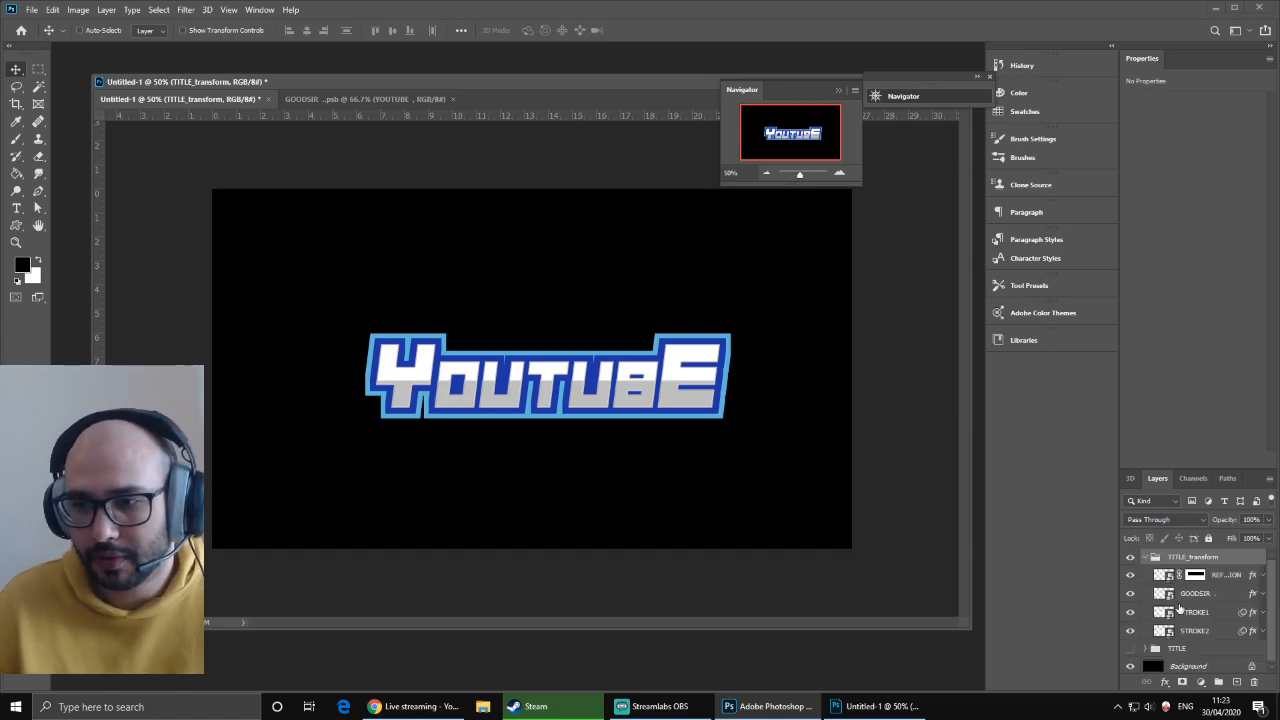
pyautogui.doubleClick(1162, 594)
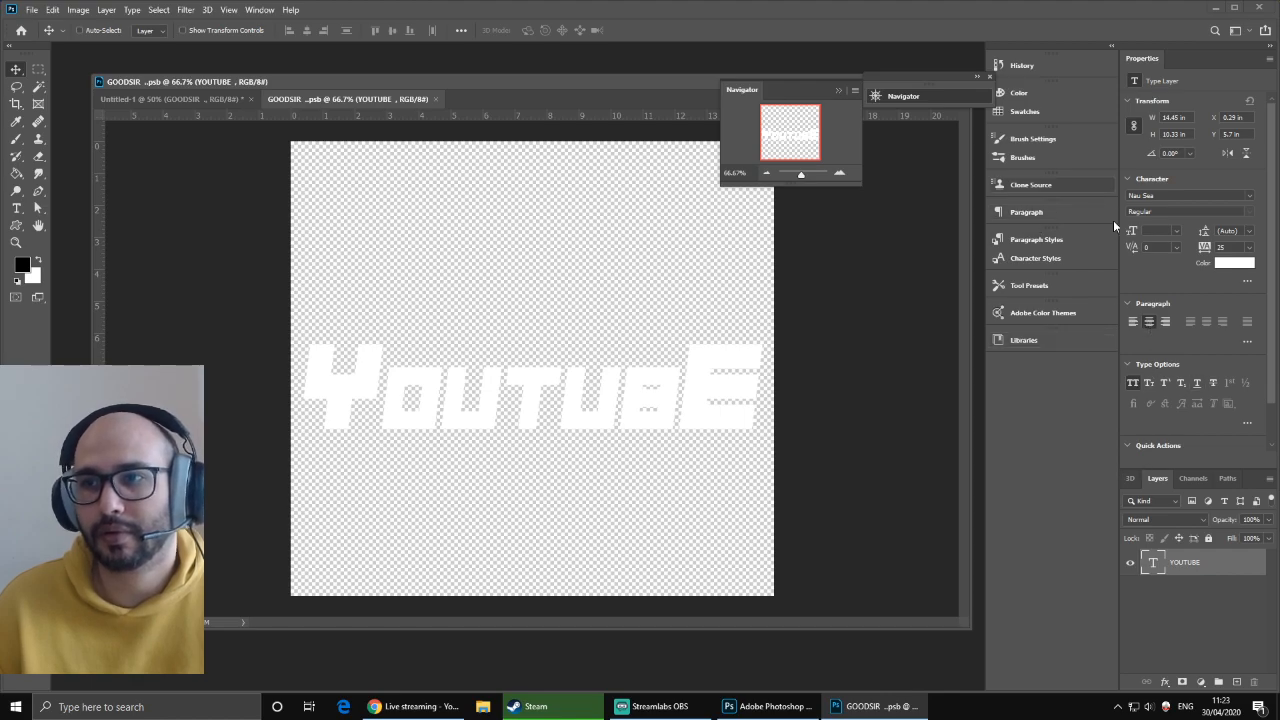
pyautogui.click(1250, 197)
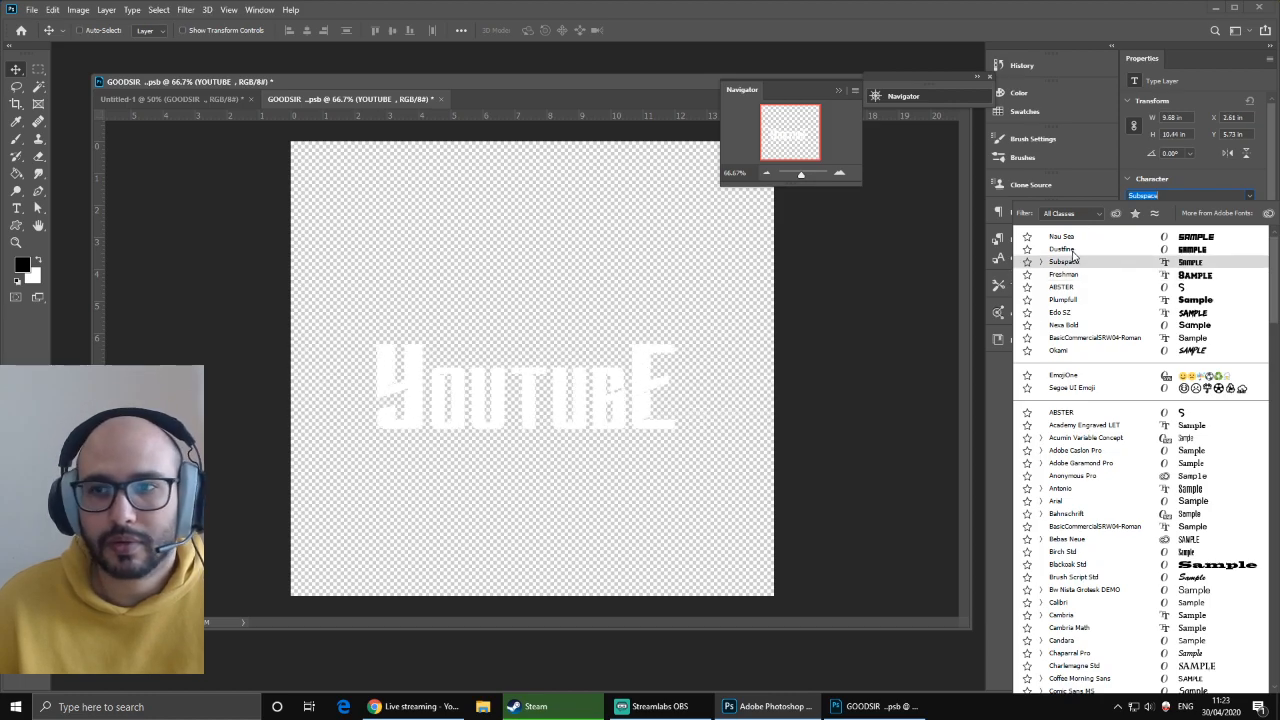
pyautogui.click(1065, 249)
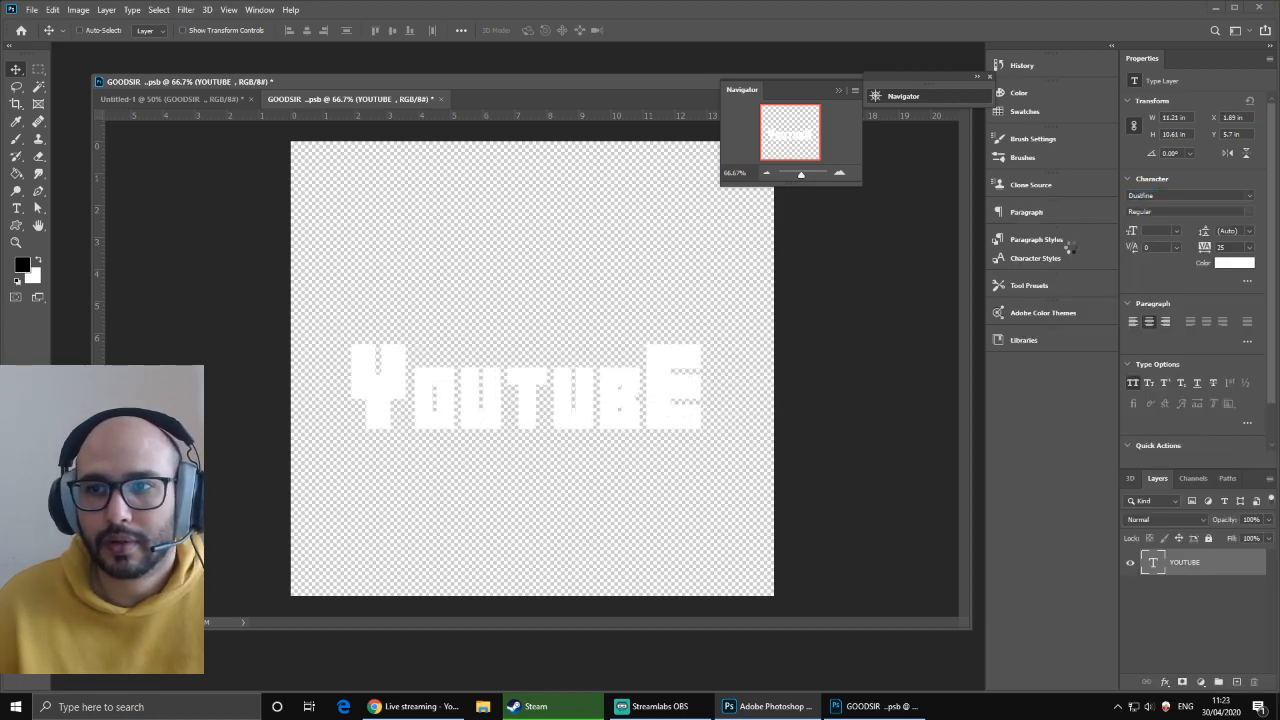
# - Replace the YOUTUBE text with GOODSIR and save the smart object
pyautogui.doubleClick(1153, 562)
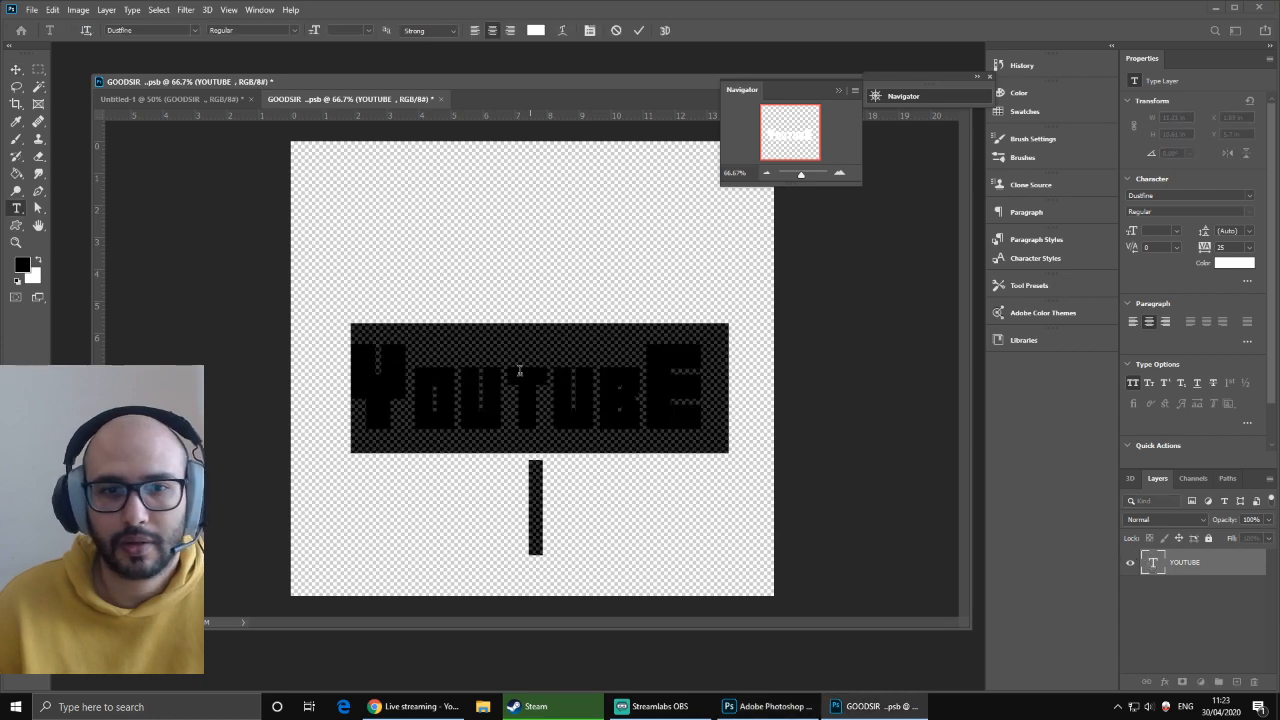
pyautogui.write('GOODSIR')
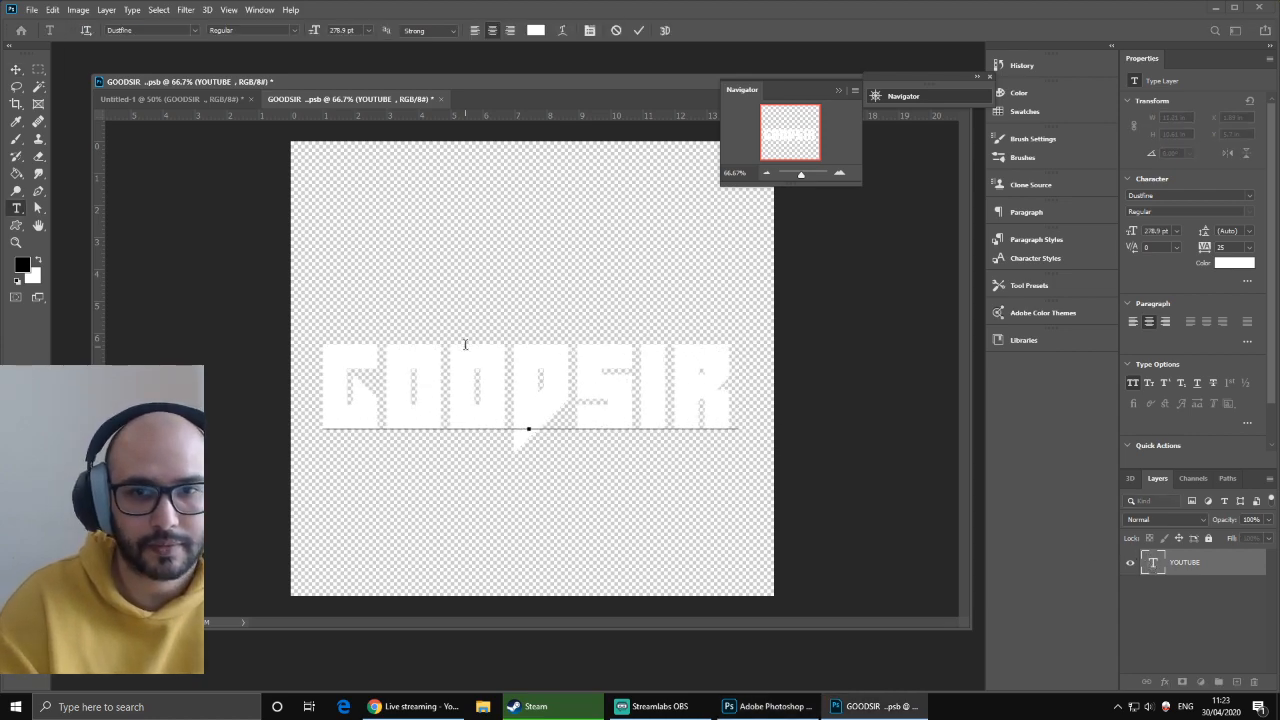
pyautogui.click(16, 69)
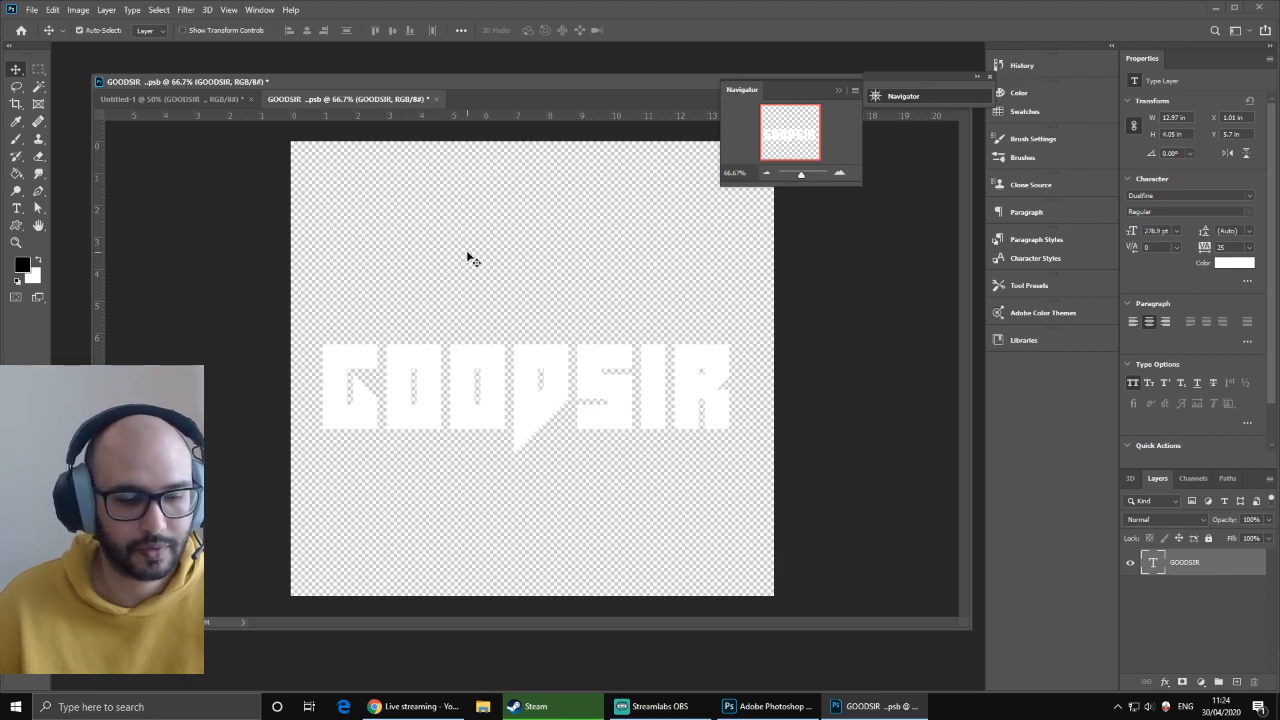
pyautogui.hotkey('ctrl', 's')
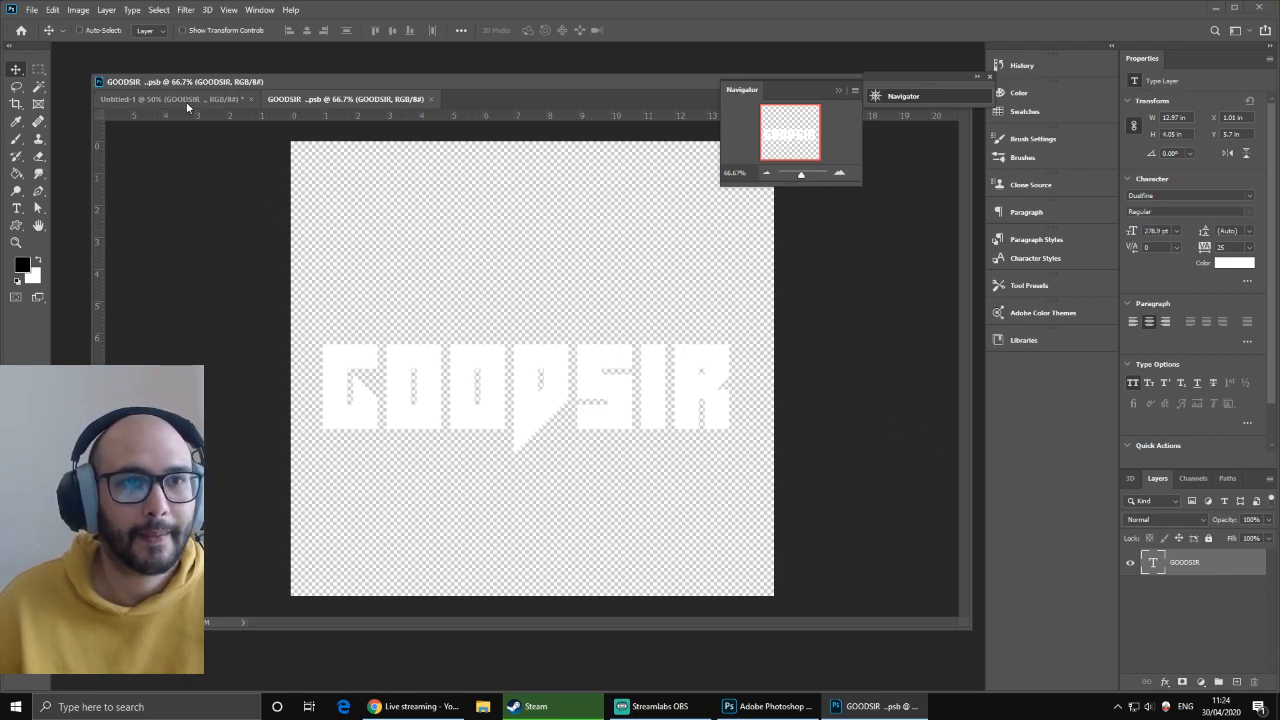
# - Select only the first letter G of the GOODSIR text for character editing
pyautogui.click(16, 209)
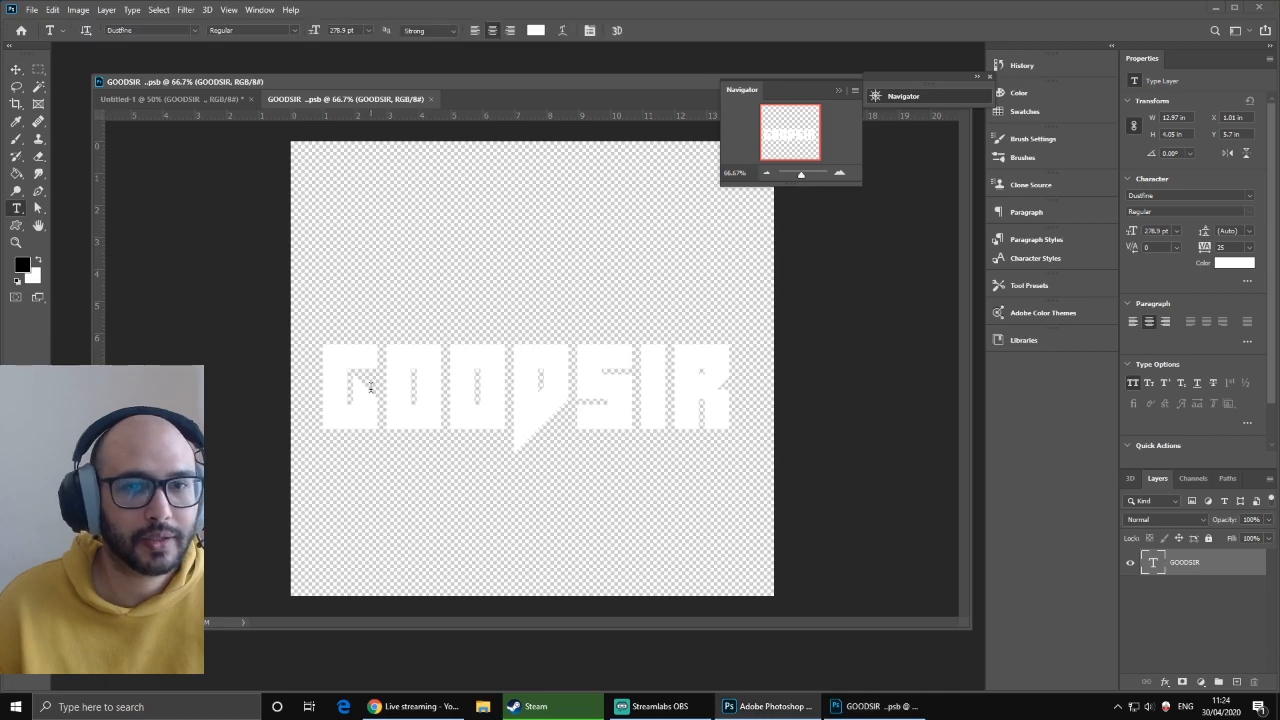
pyautogui.moveTo(386, 386); pyautogui.dragTo(306, 386)
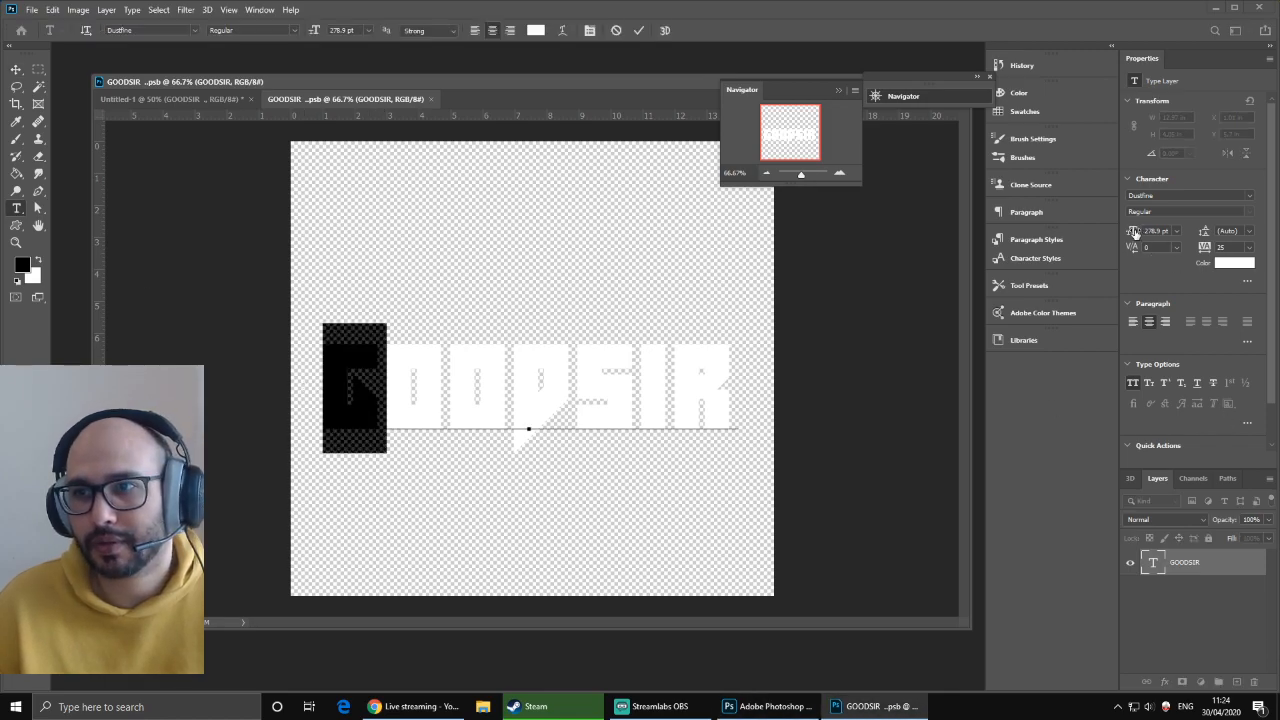
# - Enlarge the first letter G and the last letter R of GOODSIR to 339.9 pt, and save the text to update the main composition
pyautogui.moveTo(1133, 232)
pyautogui.mouseDown()
pyautogui.moveTo(1163, 231)
pyautogui.moveTo(1137, 238)
pyautogui.mouseUp()
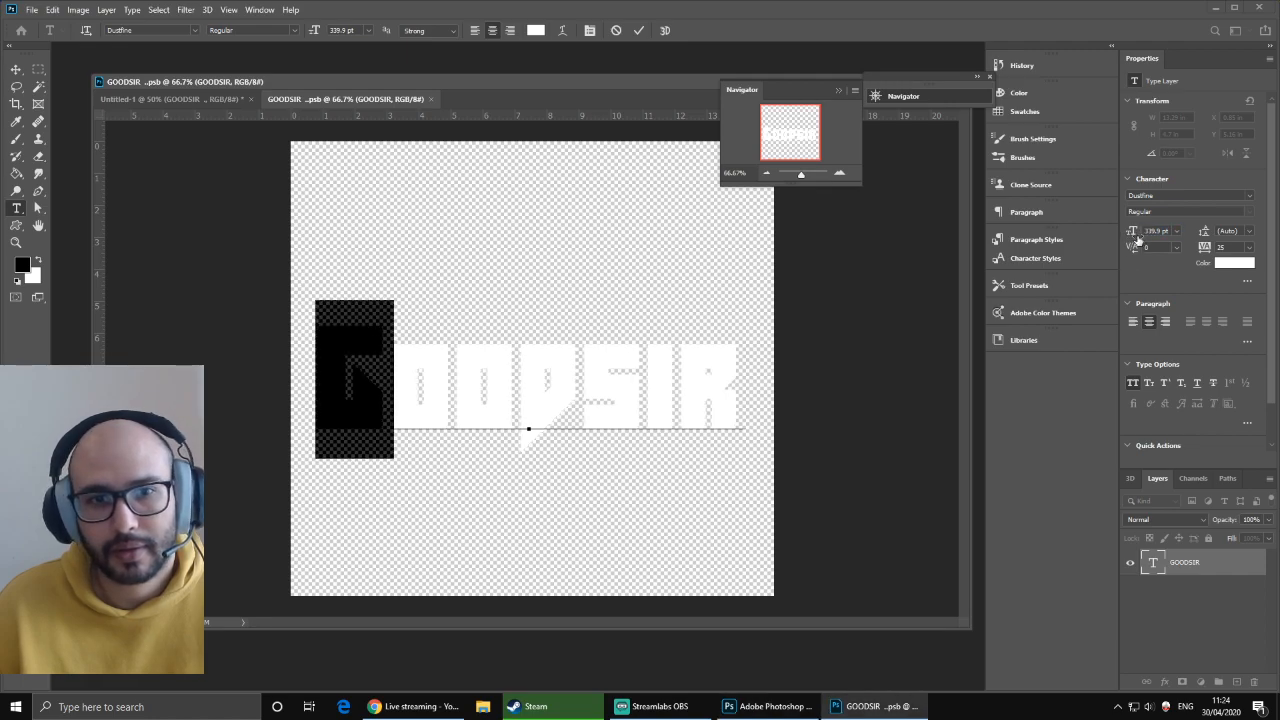
pyautogui.click(1158, 230)
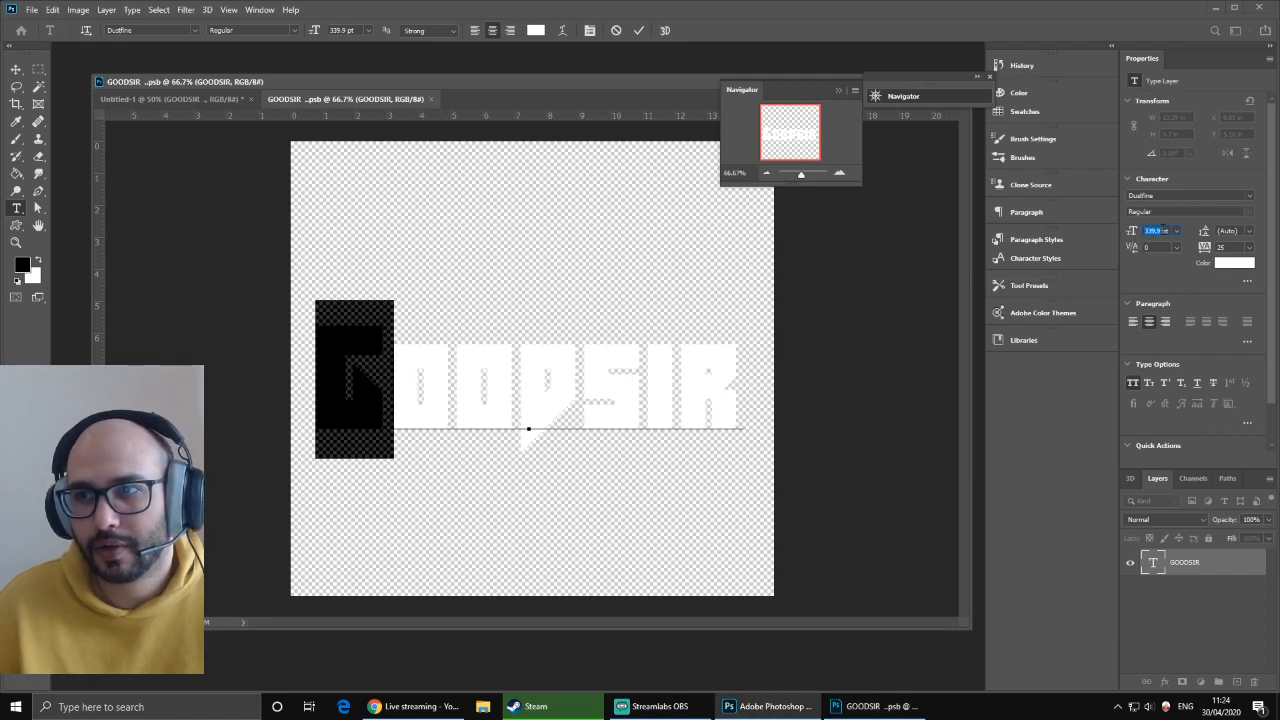
pyautogui.moveTo(682, 389); pyautogui.dragTo(745, 390)
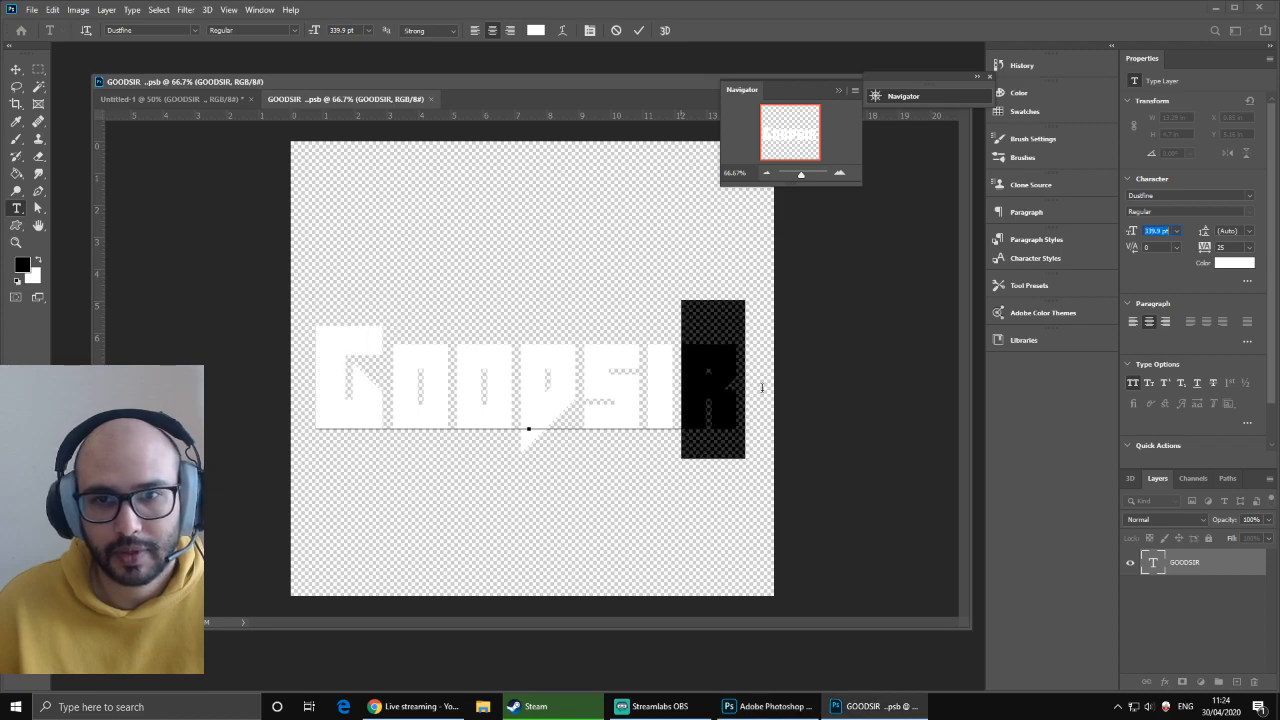
pyautogui.write('339.9')
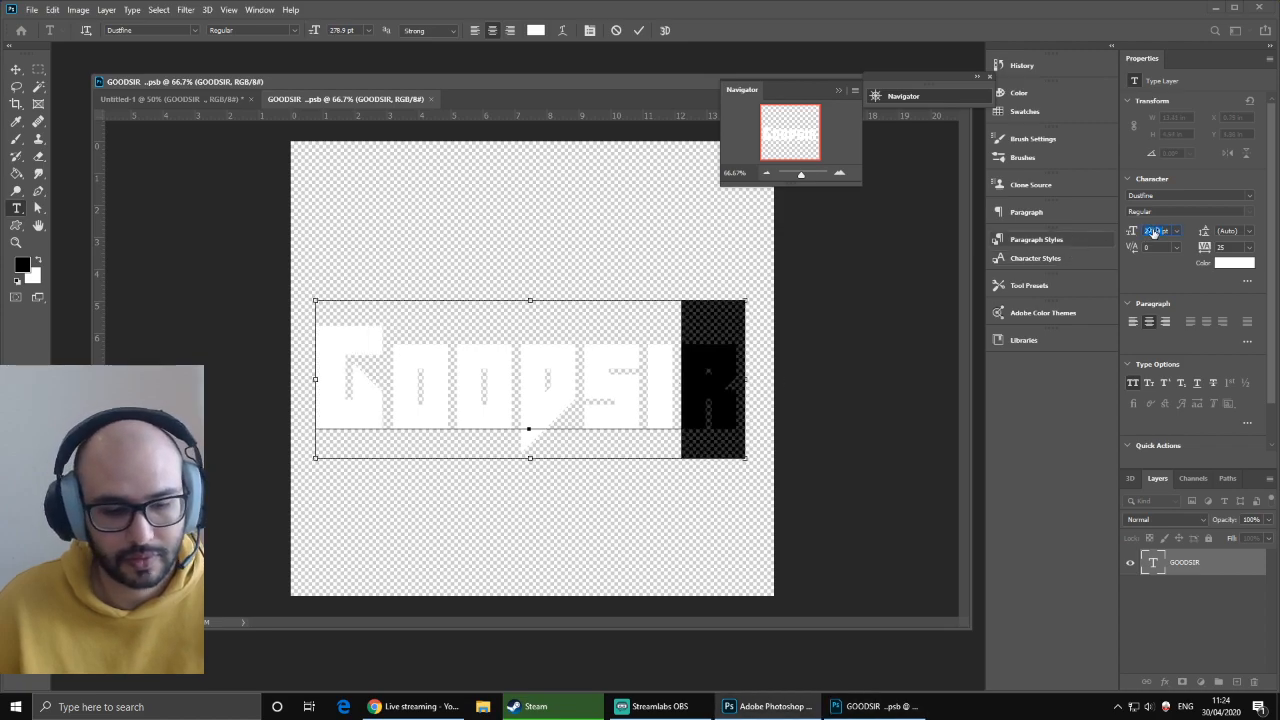
pyautogui.press('Return')
pyautogui.click(15, 69)
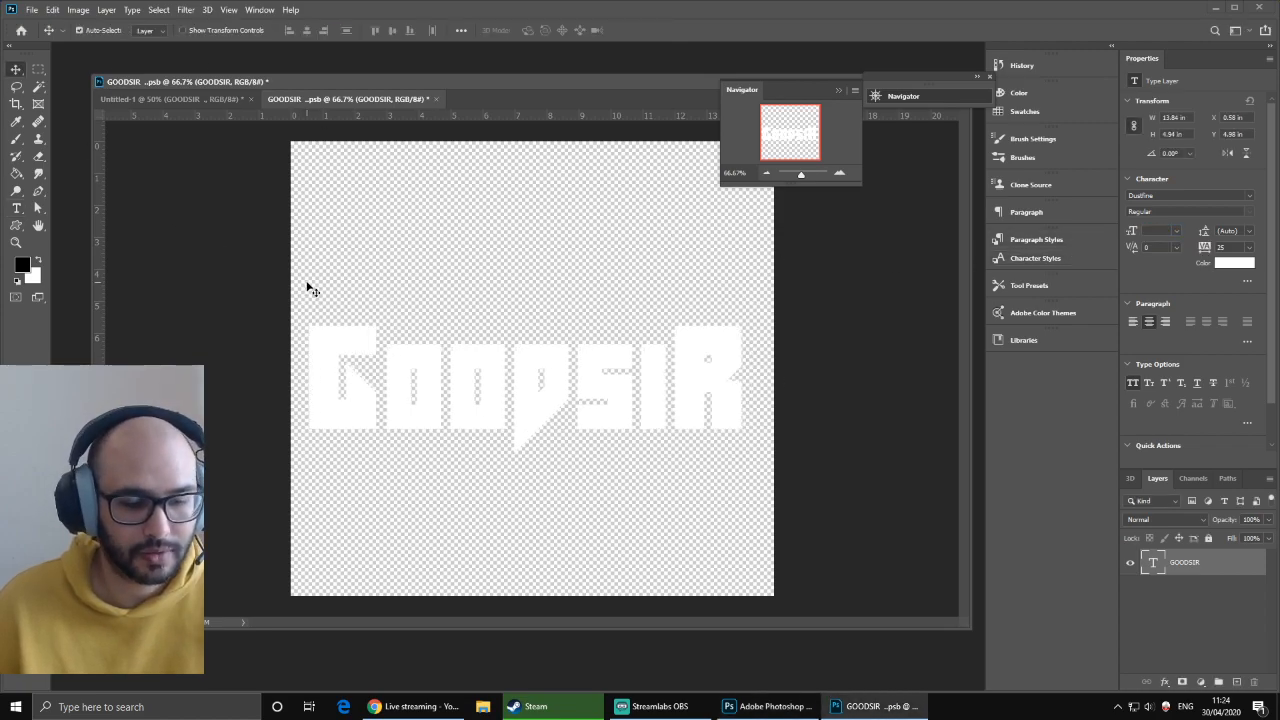
pyautogui.hotkey('ctrl', 's')
pyautogui.click(177, 98)
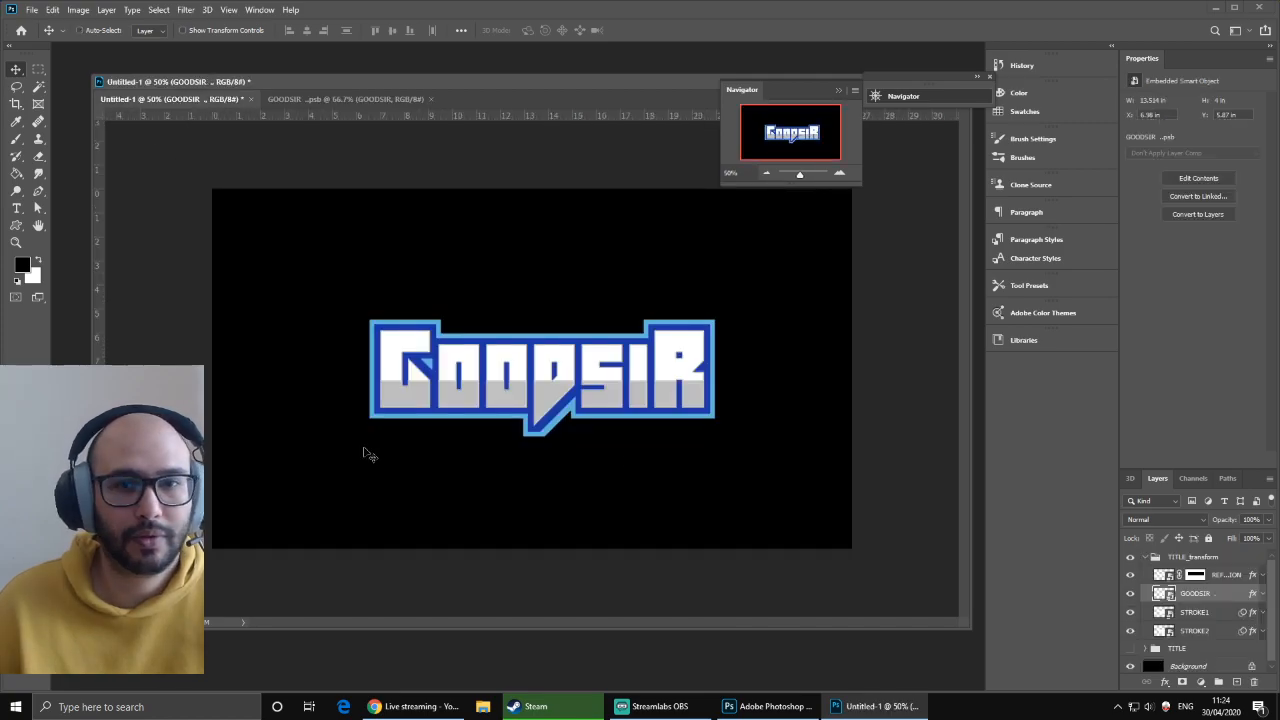
# - Try a tracking of 0 and of 680 on the GOODSIR text and preview it in the main composition
pyautogui.click(340, 99)
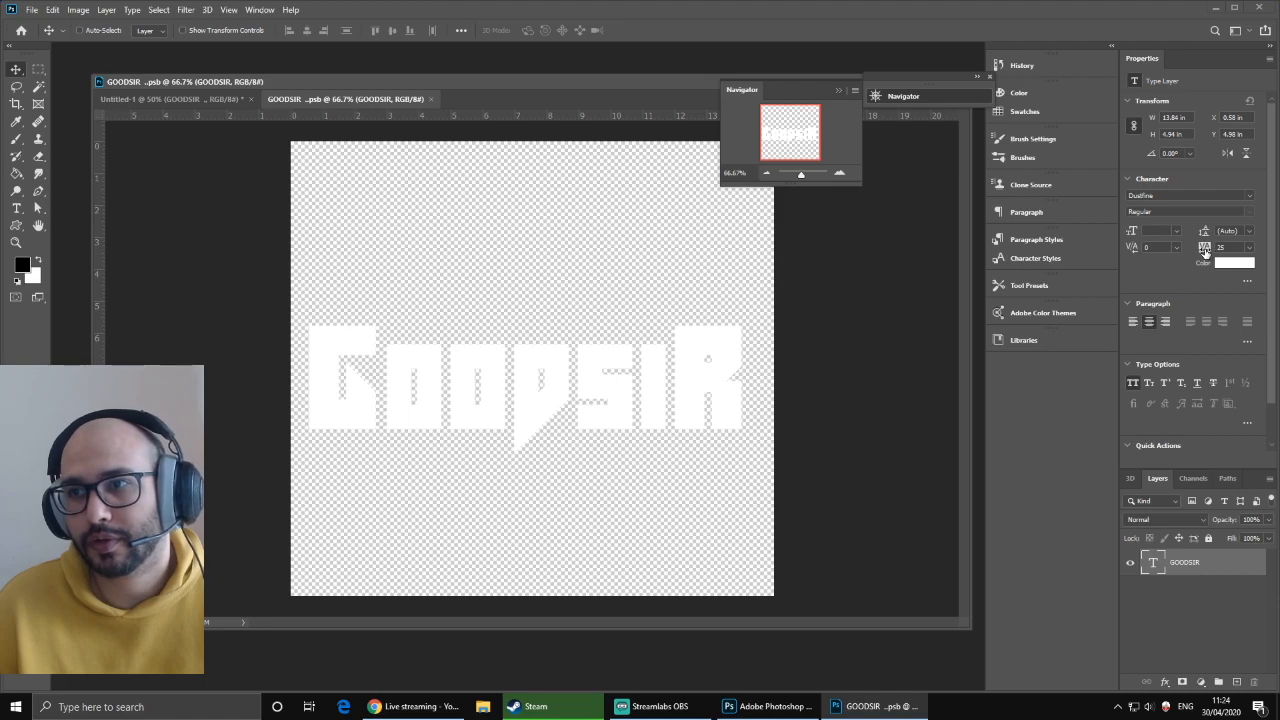
pyautogui.click(1250, 247)
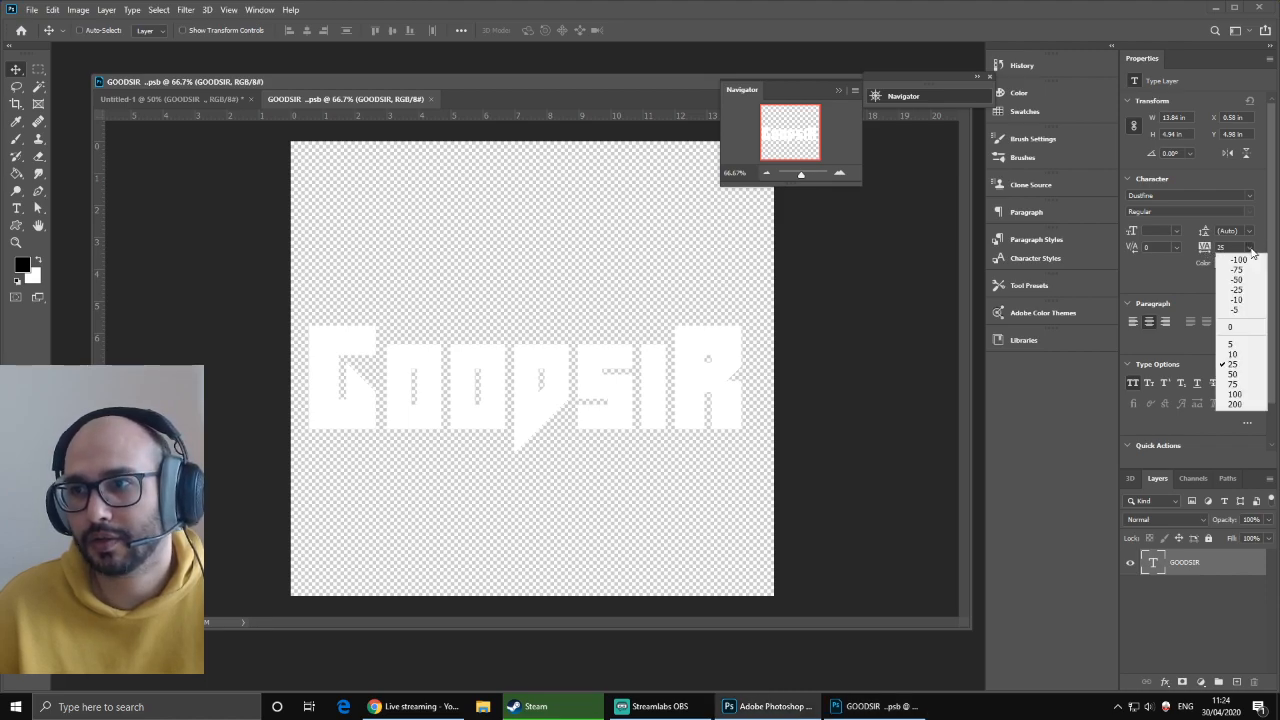
pyautogui.click(1228, 327)
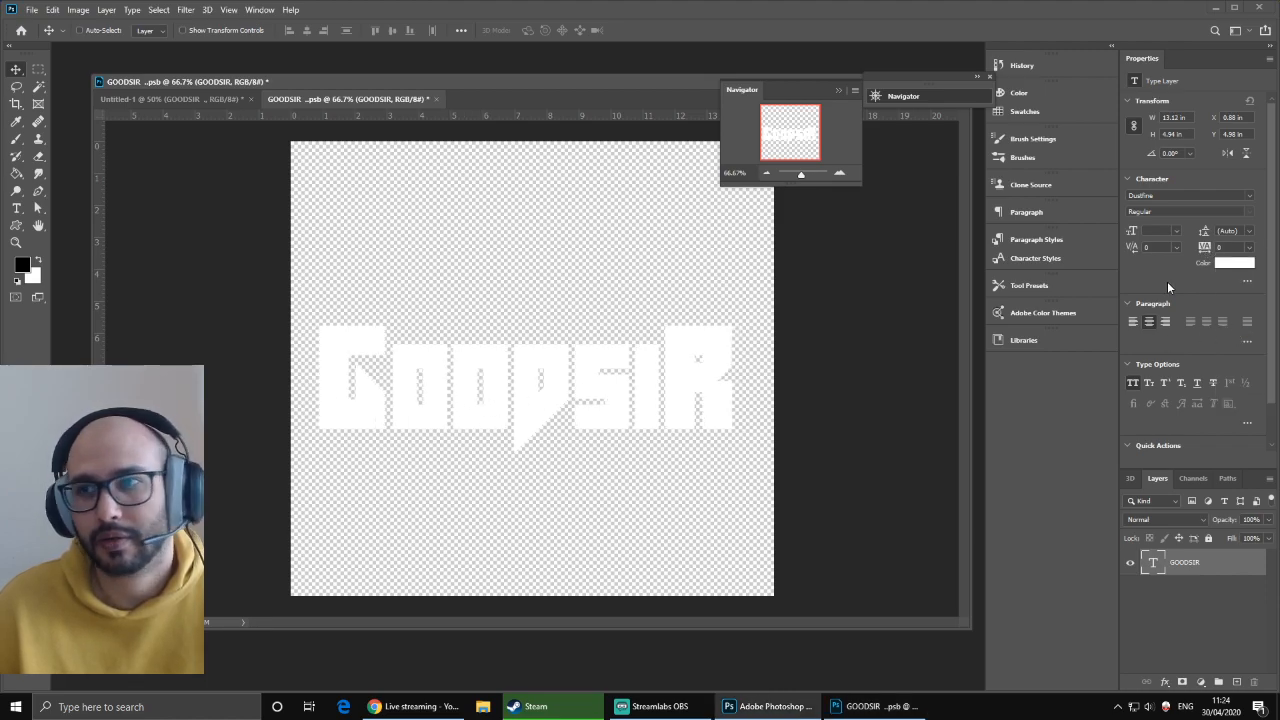
pyautogui.moveTo(1206, 250); pyautogui.dragTo(1235, 247)
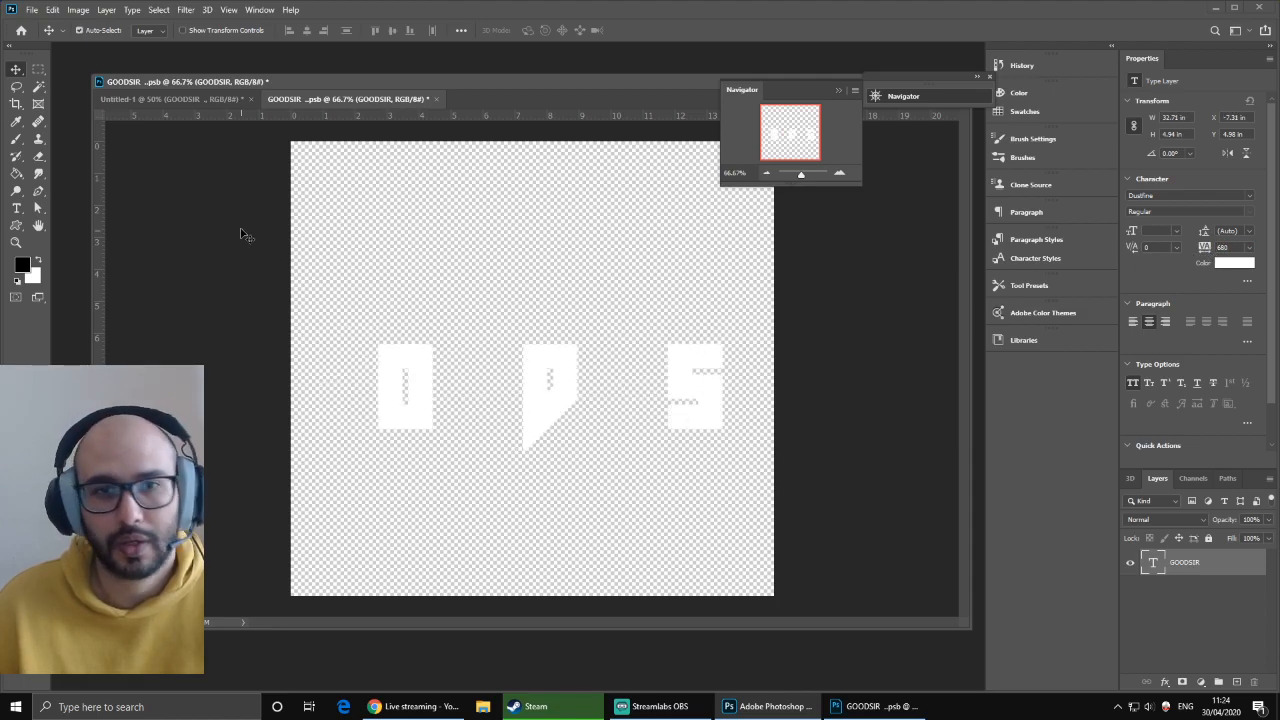
pyautogui.click(187, 99)
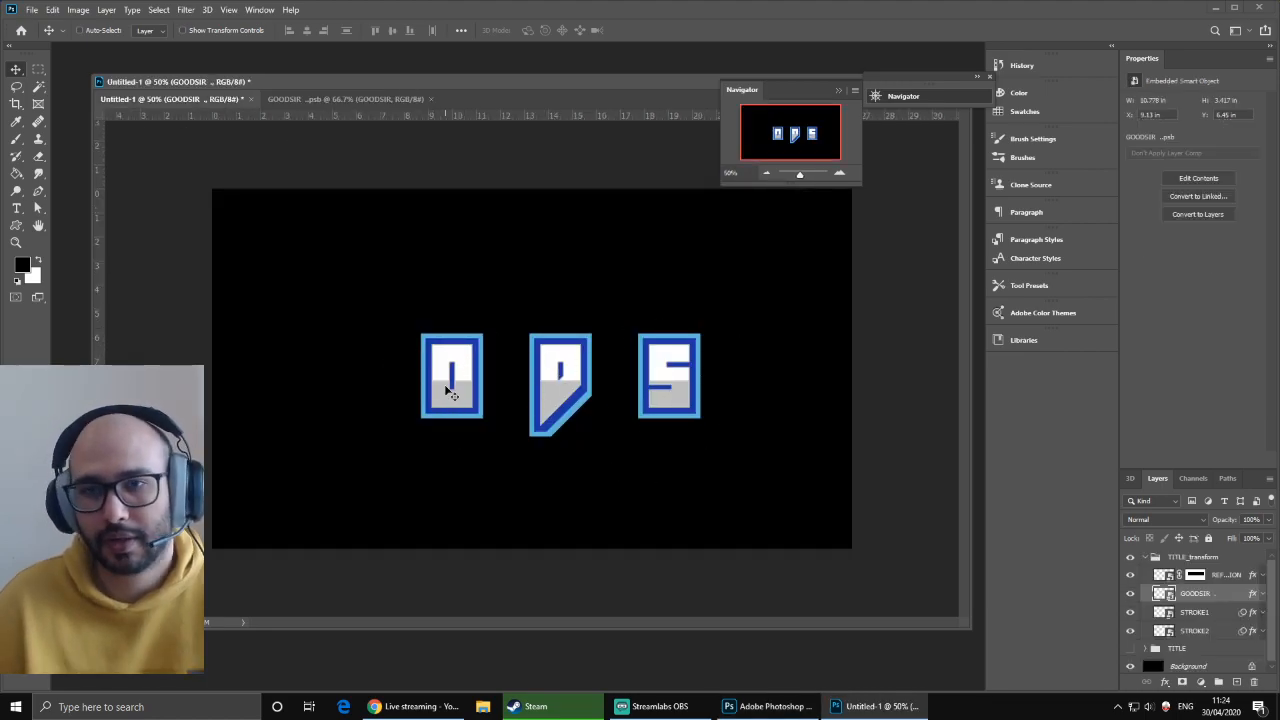
# - Set the tracking of the GOODSIR text to 25 and save it to update the main composition
pyautogui.click(340, 99)
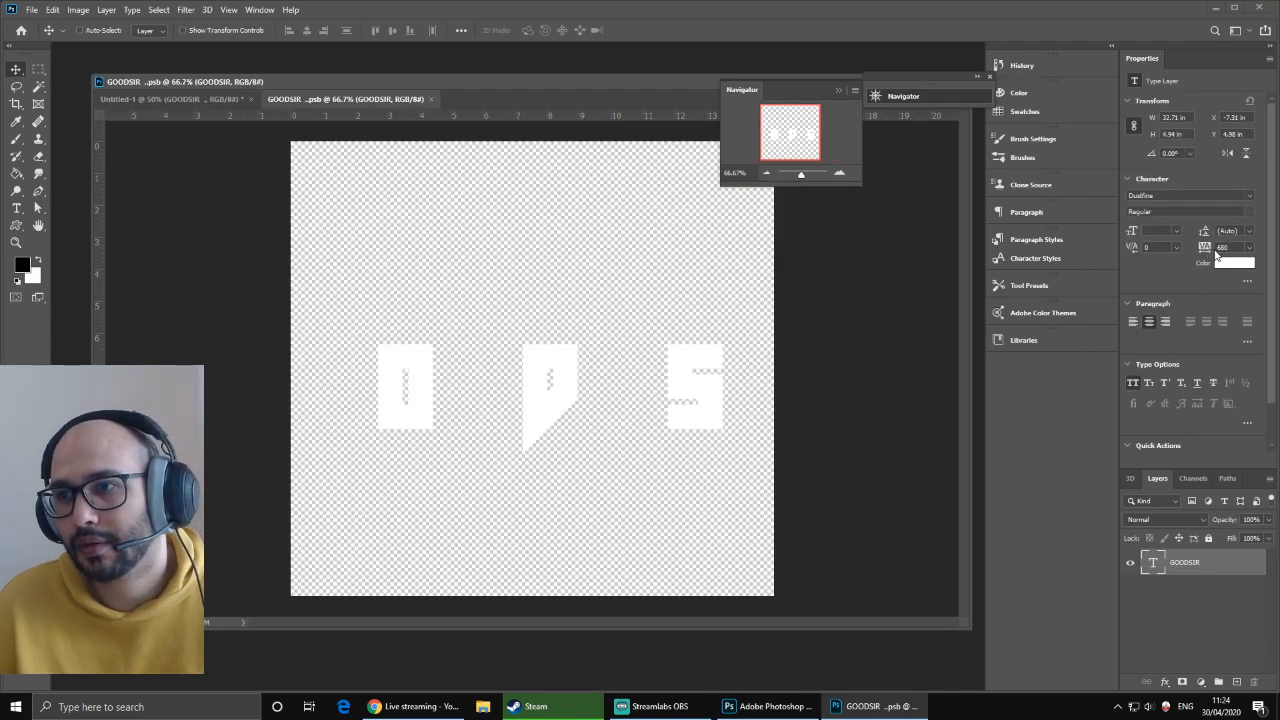
pyautogui.click(1248, 250)
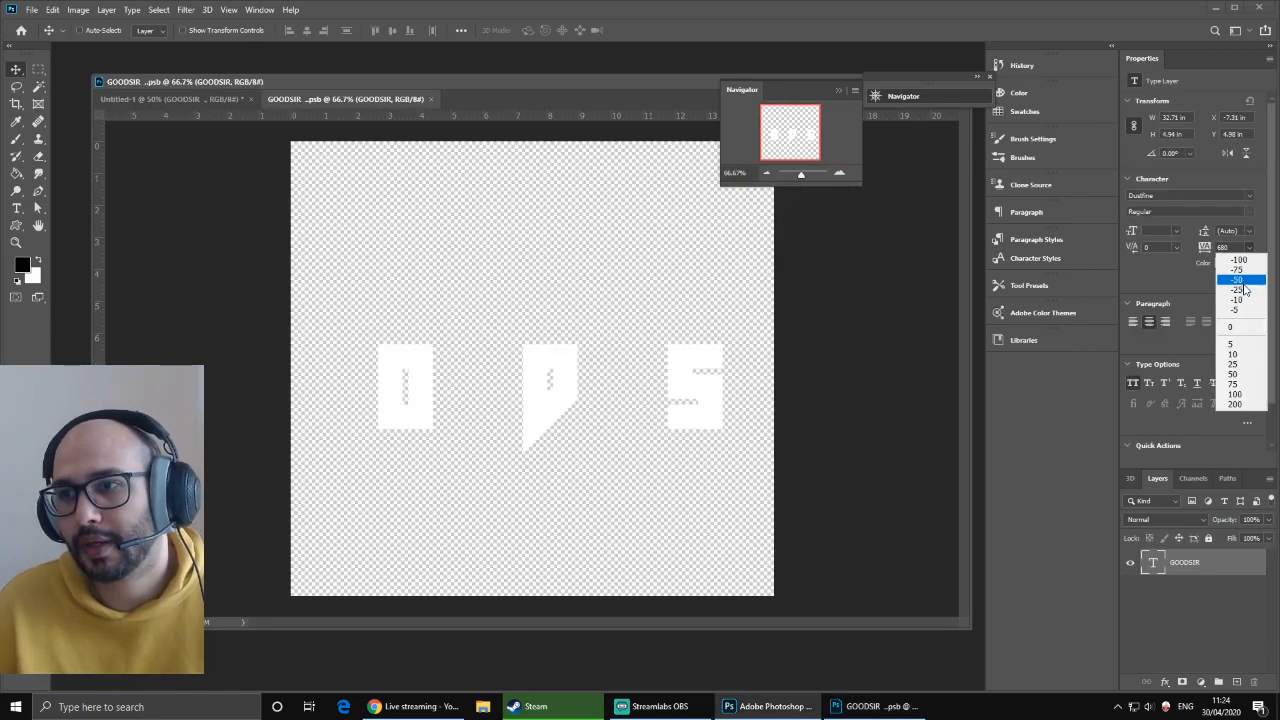
pyautogui.click(1236, 366)
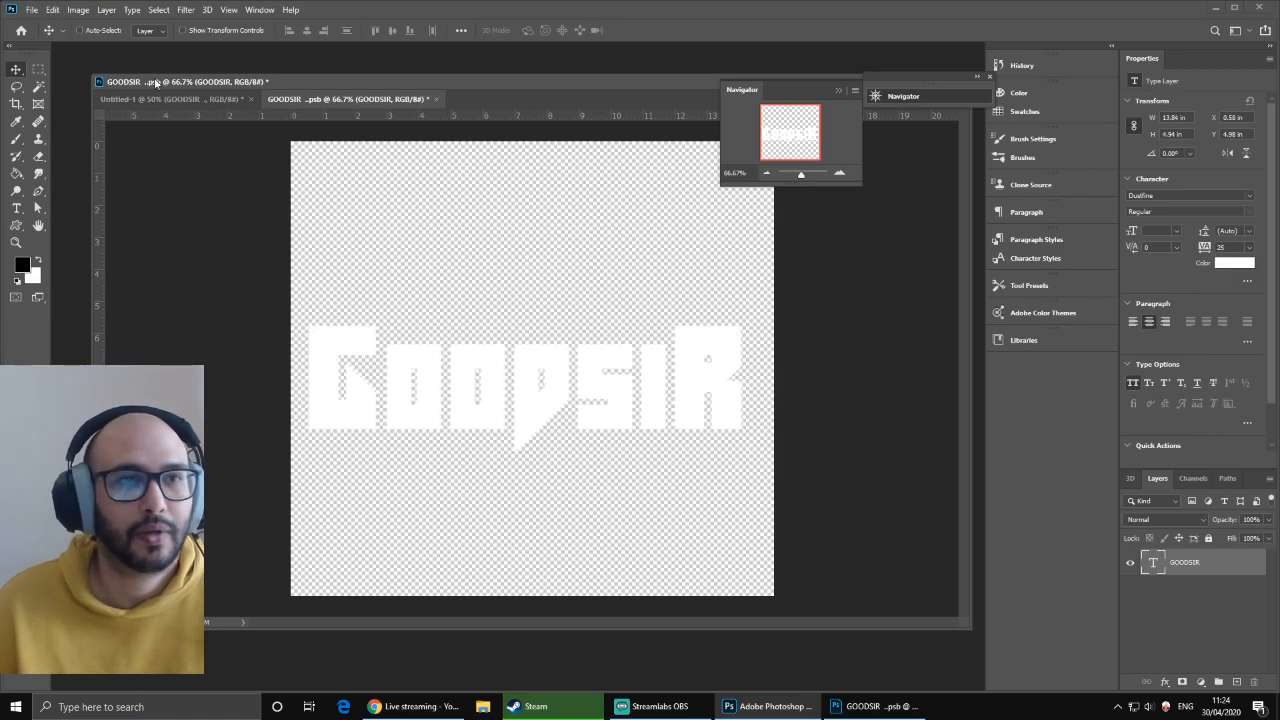
pyautogui.hotkey('ctrl', 's')
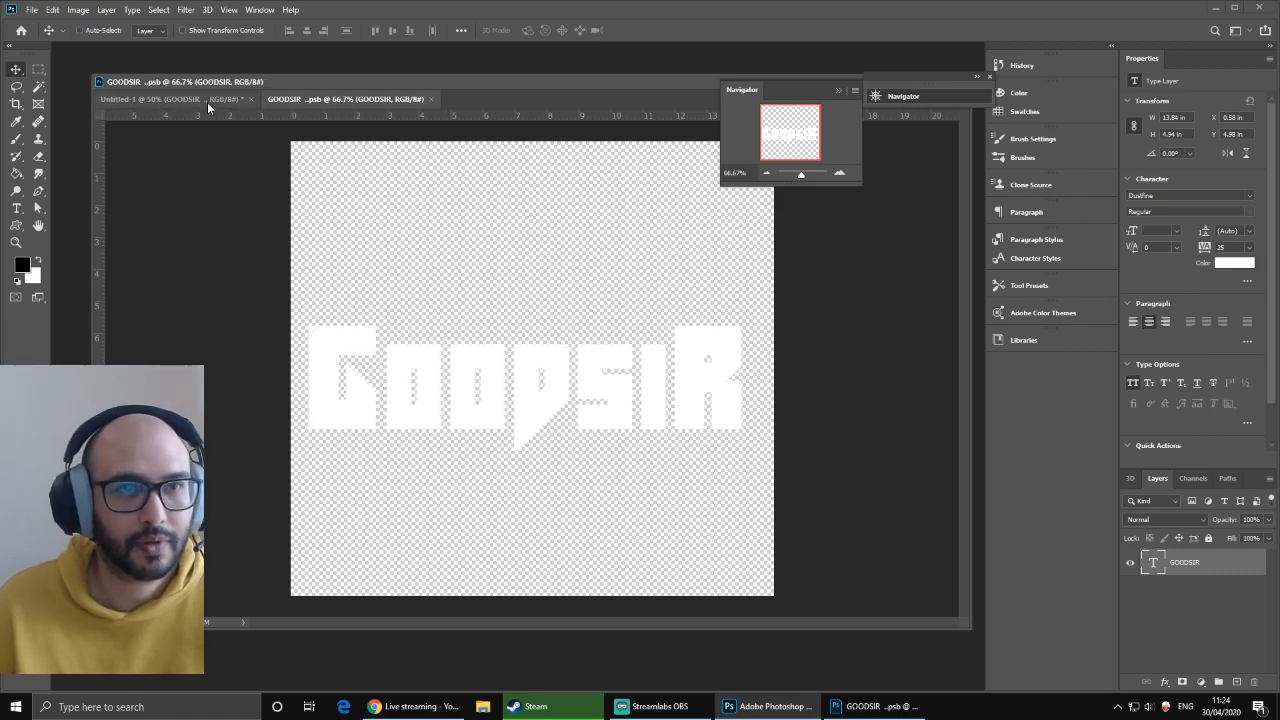
pyautogui.click(207, 101)
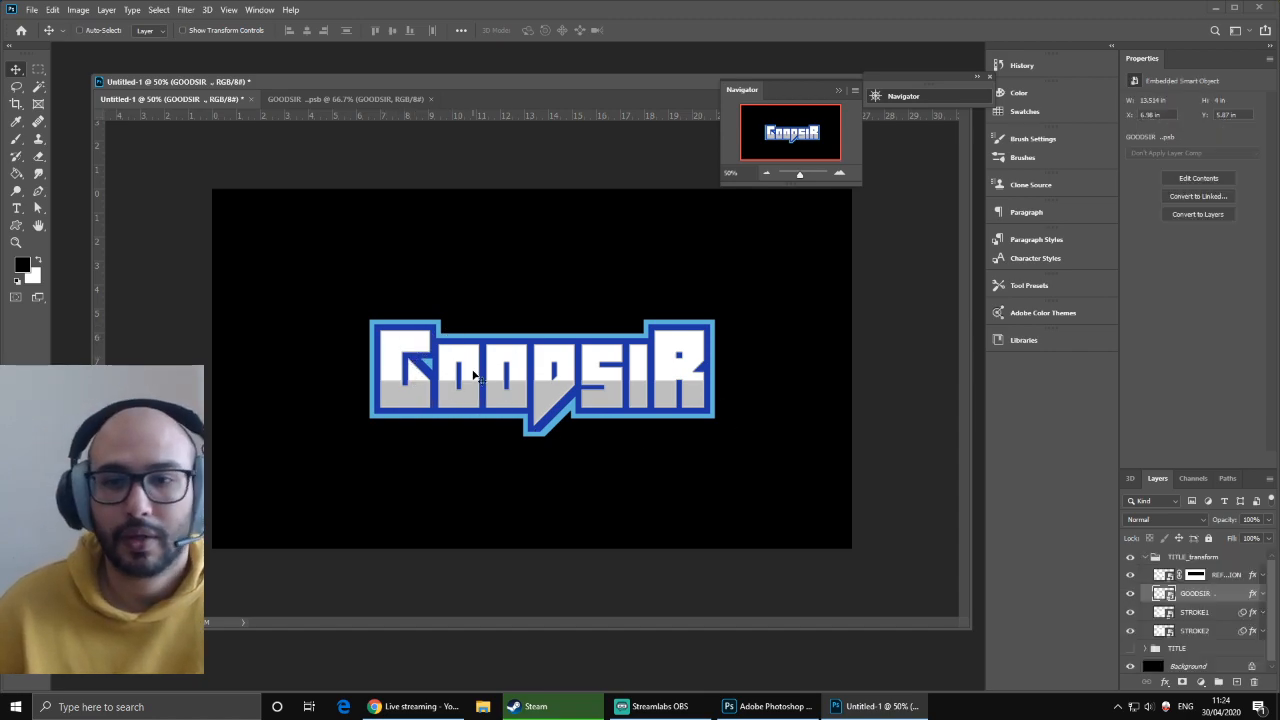
# - Widen the bottom of the TITLE_transform group to about 131% with a perspective transform and move the title lower on the canvas
pyautogui.click(1190, 558)
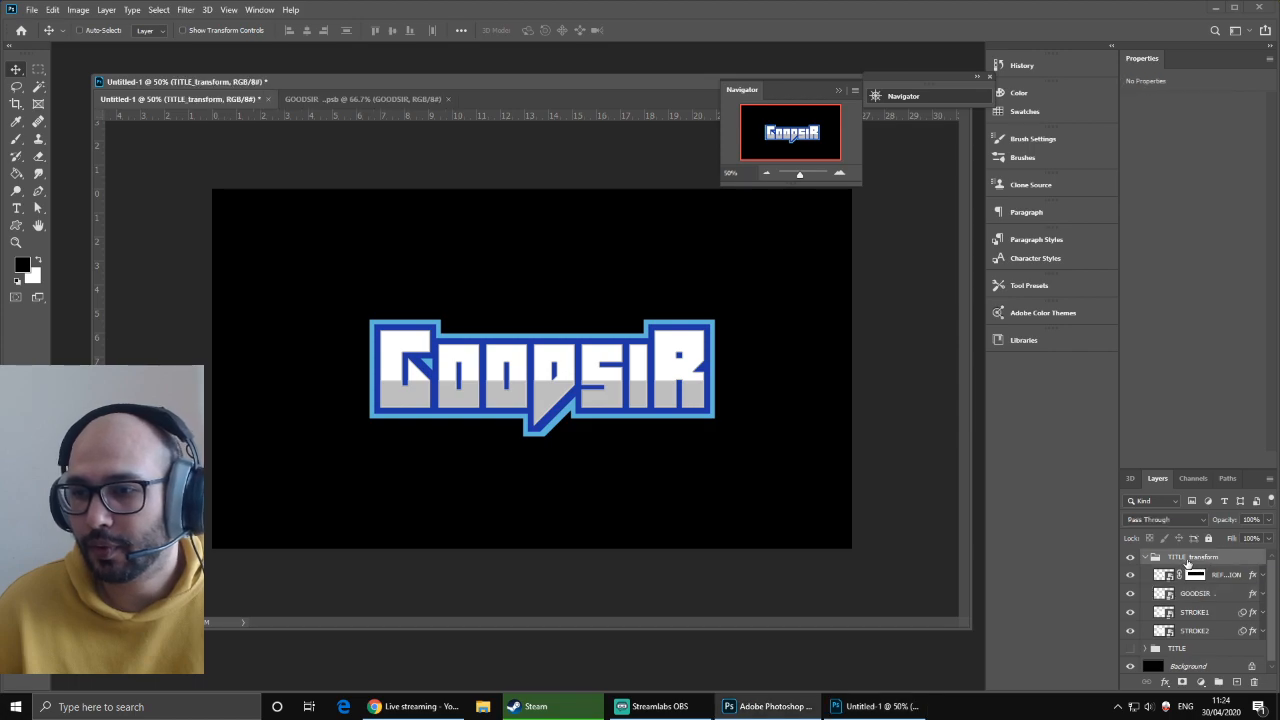
pyautogui.click(1145, 557)
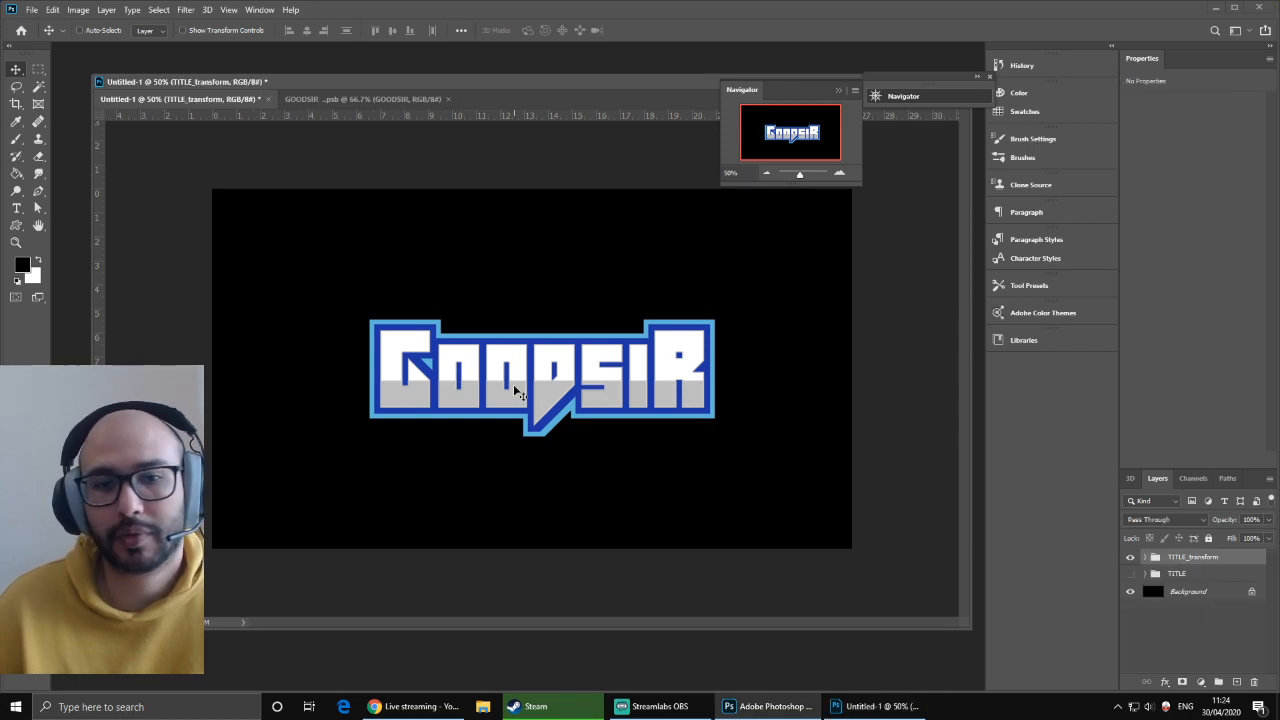
pyautogui.click(52, 9)
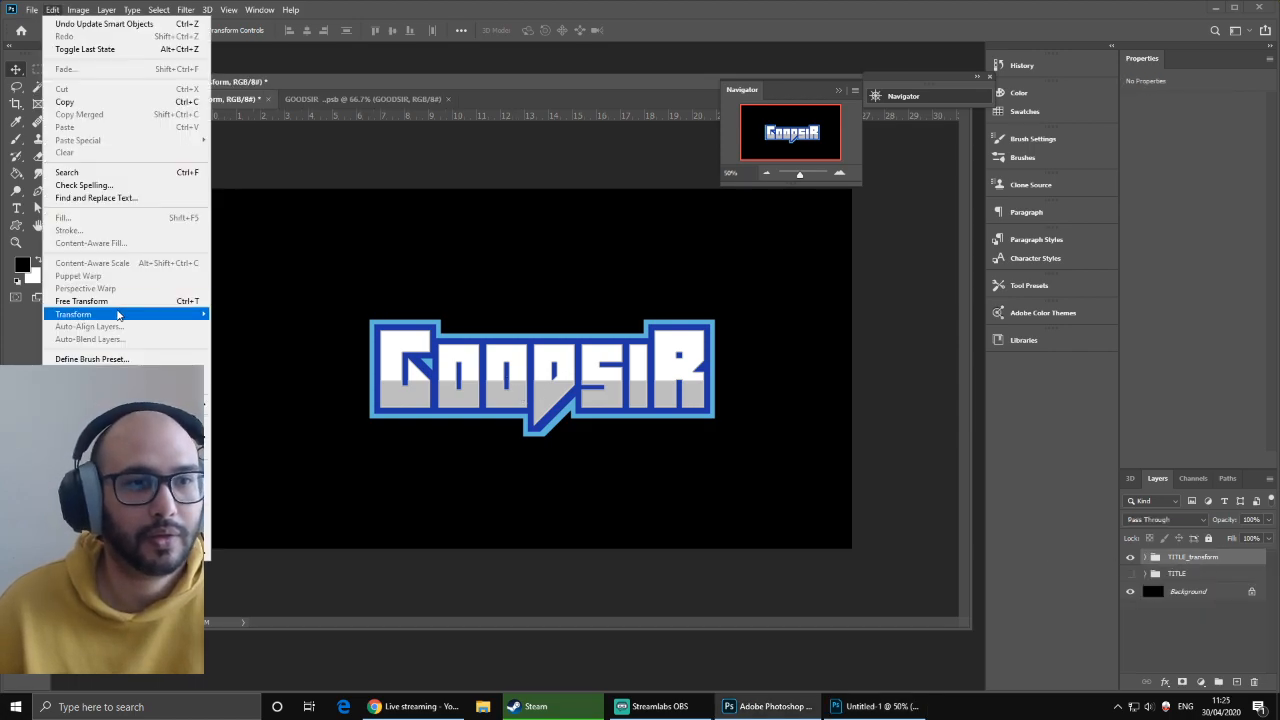
pyautogui.moveTo(118, 315)
pyautogui.click(250, 386)
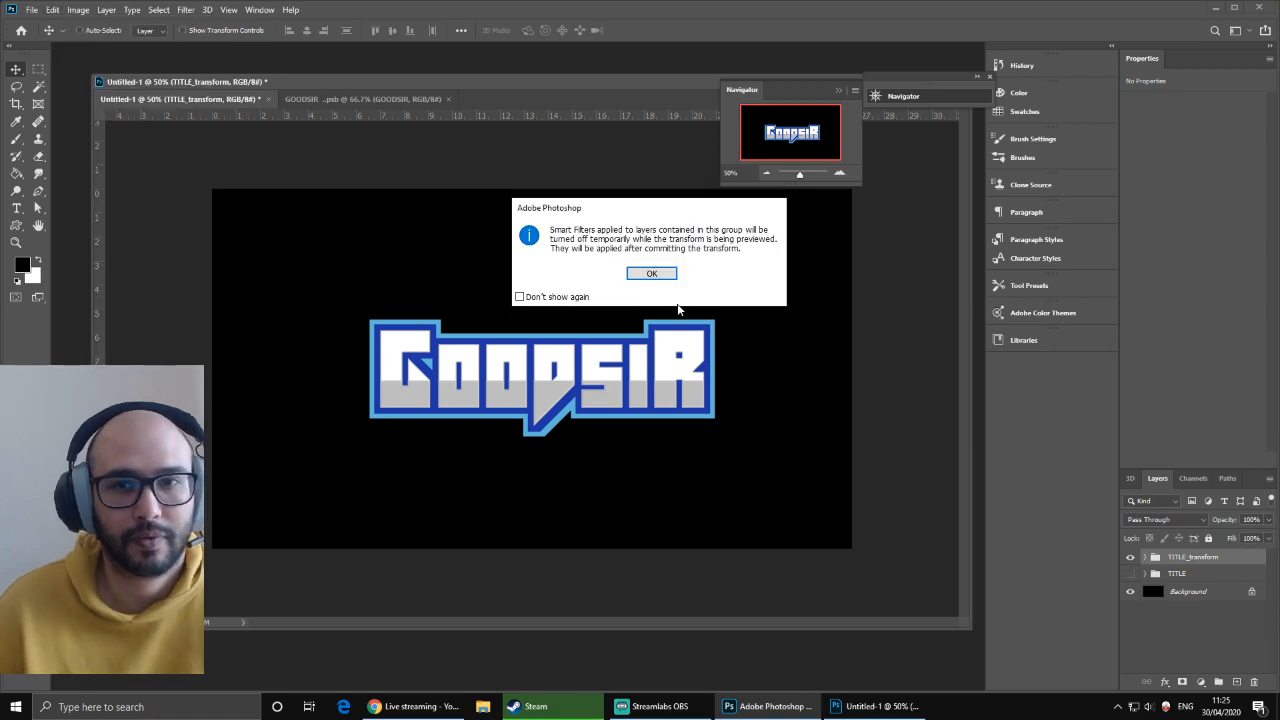
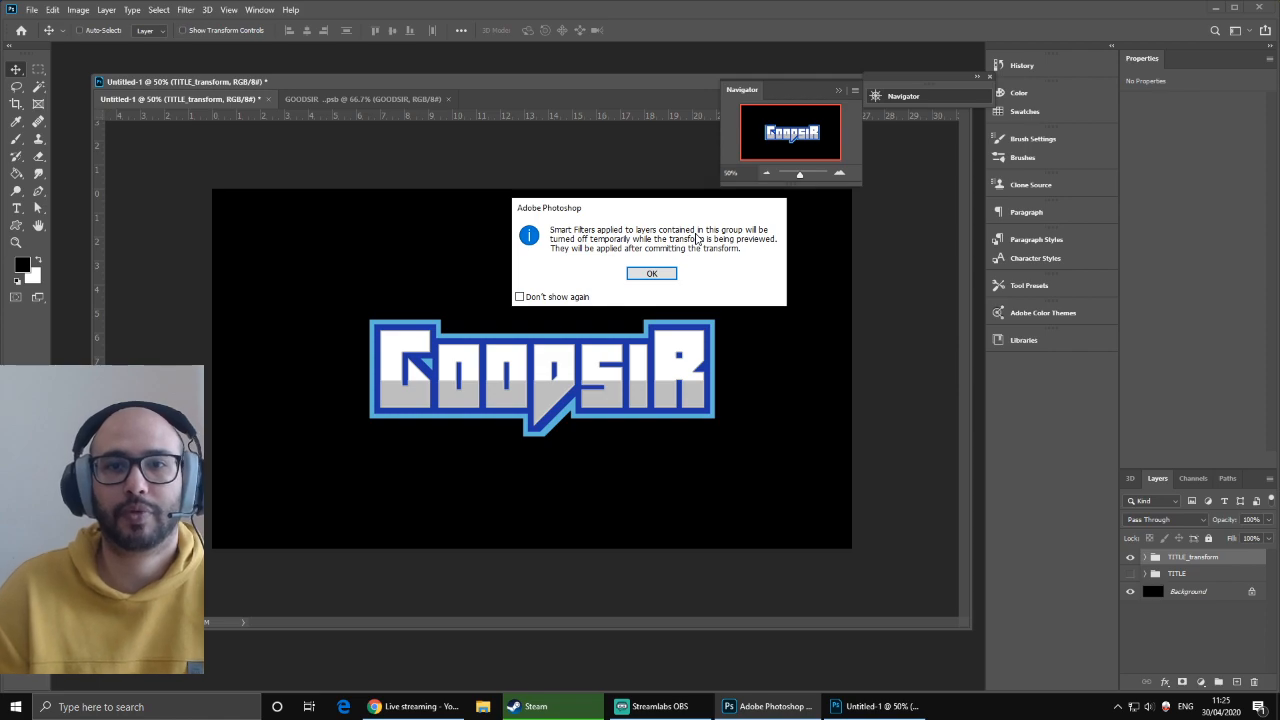
pyautogui.click(652, 274)
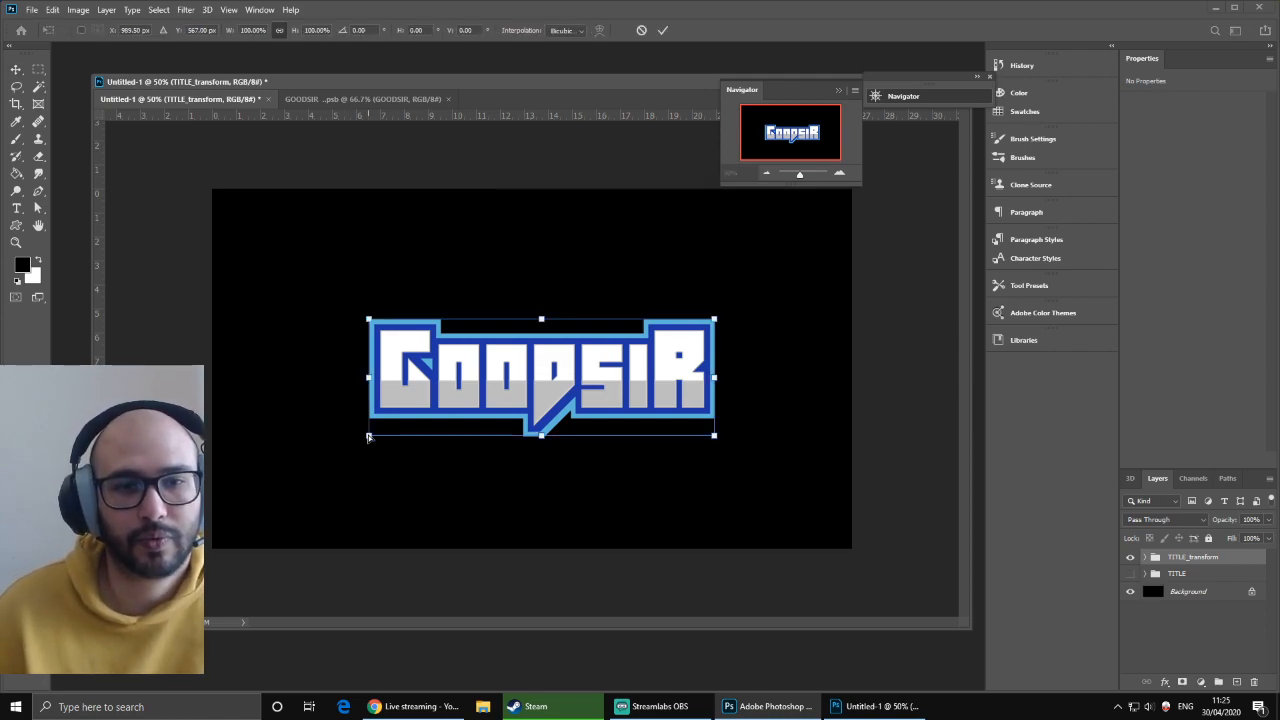
pyautogui.moveTo(369, 437); pyautogui.dragTo(316, 441)
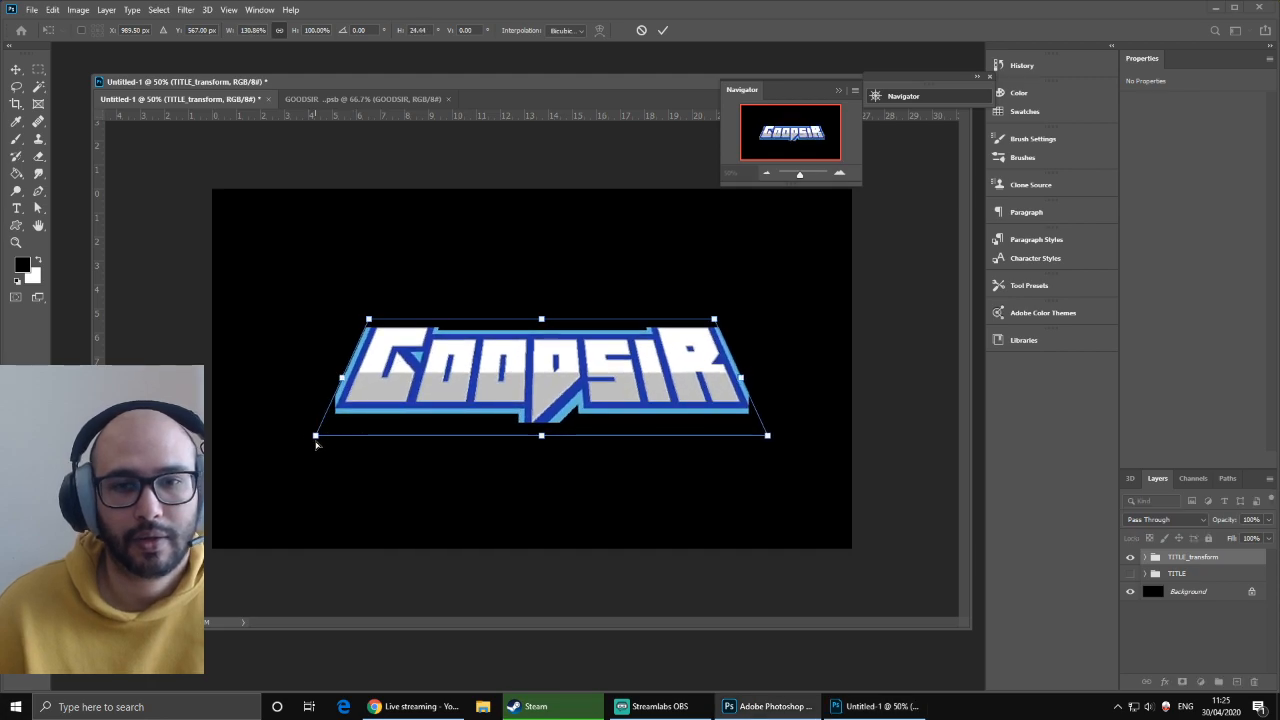
pyautogui.press('Return')
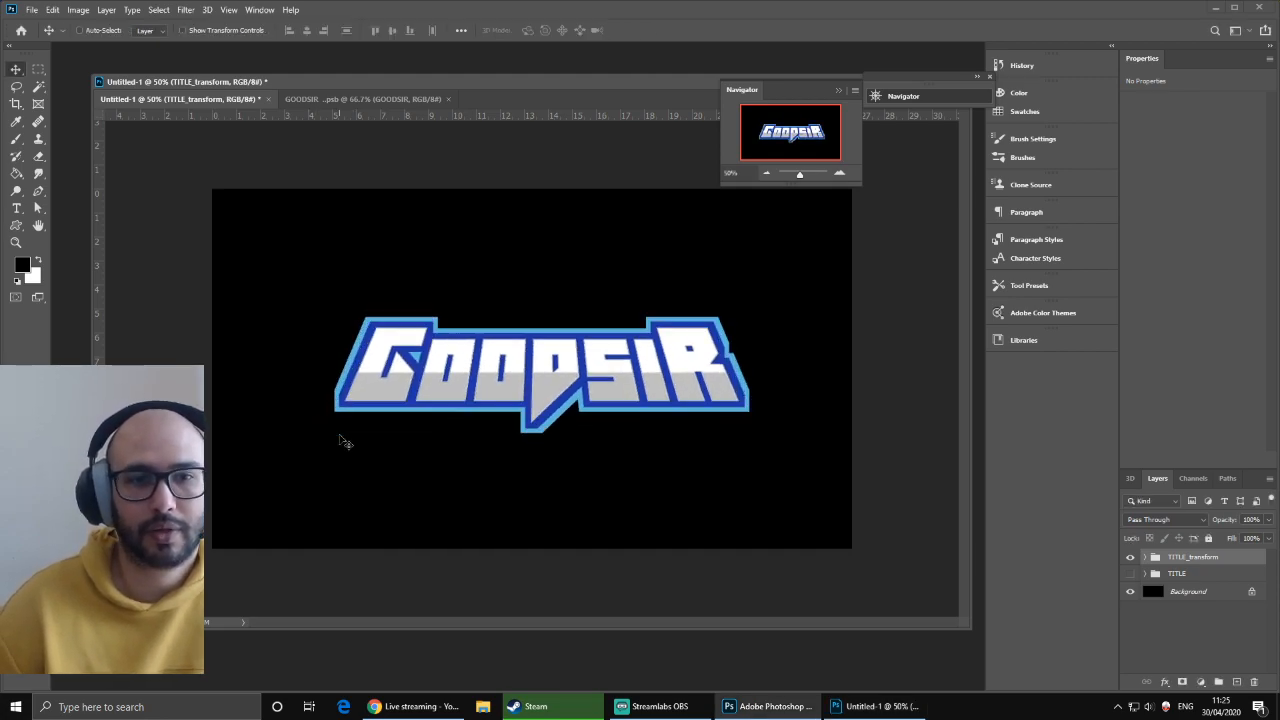
pyautogui.moveTo(662, 394); pyautogui.dragTo(667, 448)
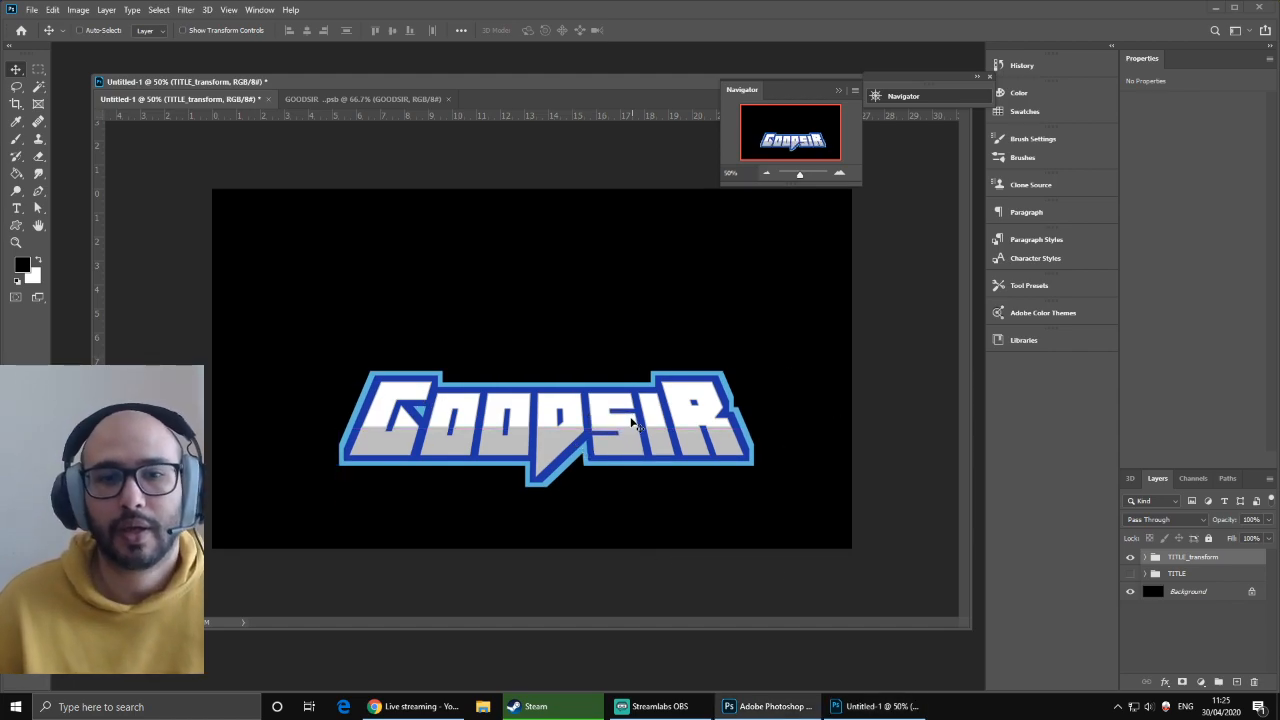
pyautogui.moveTo(632, 424)
pyautogui.mouseDown()
pyautogui.moveTo(630, 392)
pyautogui.moveTo(626, 408)
pyautogui.moveTo(616, 400)
pyautogui.moveTo(621, 442)
pyautogui.moveTo(626, 418)
pyautogui.mouseUp()
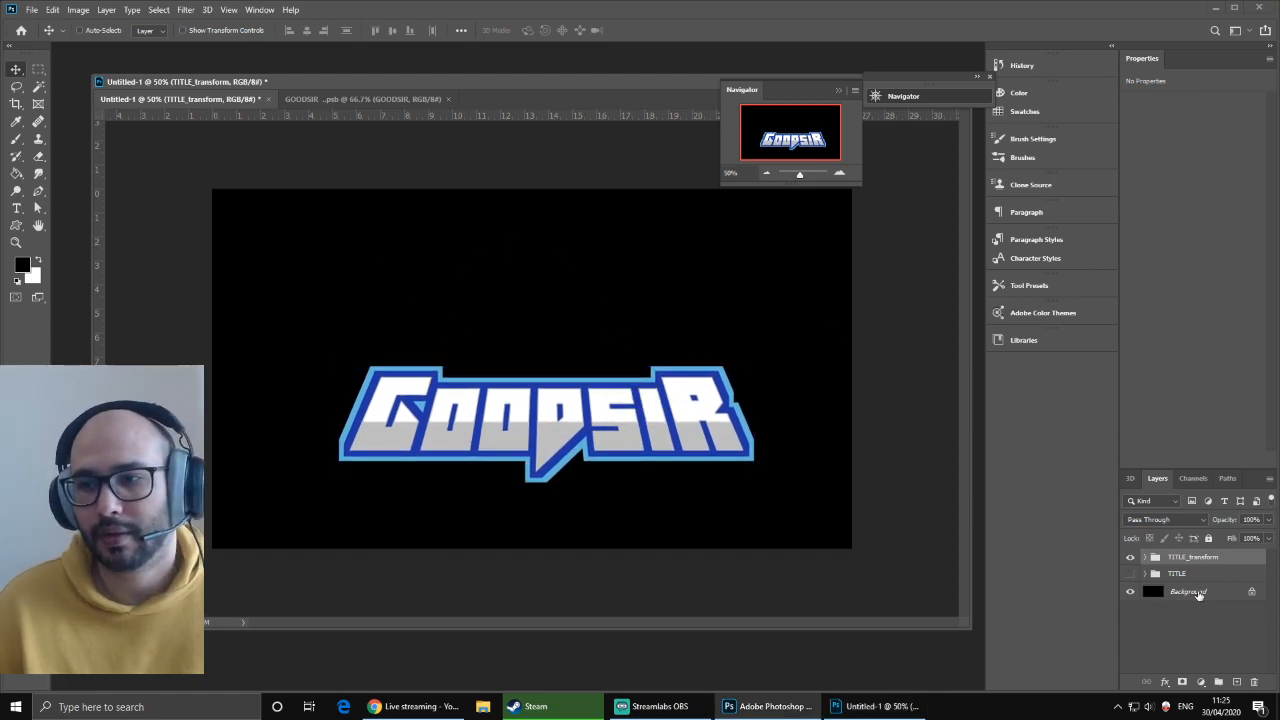
# - In the GOODSIR smart object's contents, add an elephant custom shape about 355 by 266 px and position it above the text
pyautogui.click(1146, 557)
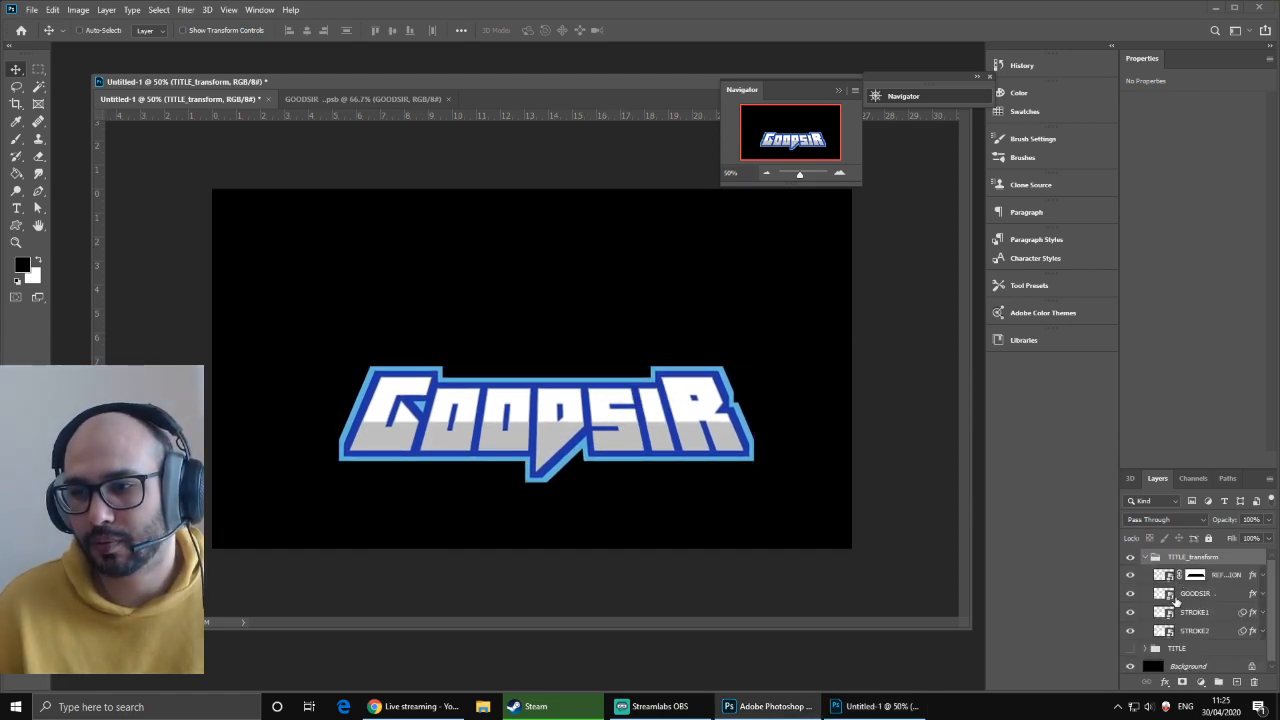
pyautogui.doubleClick(1167, 595)
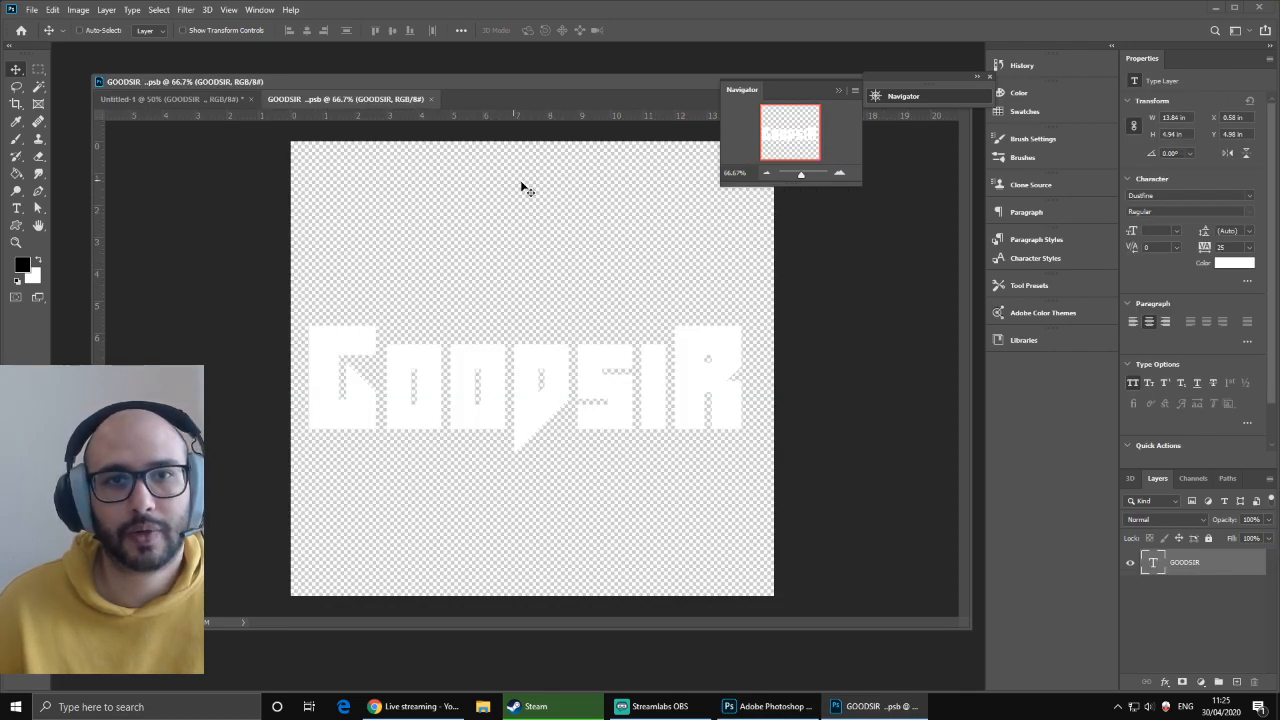
pyautogui.click(23, 232)
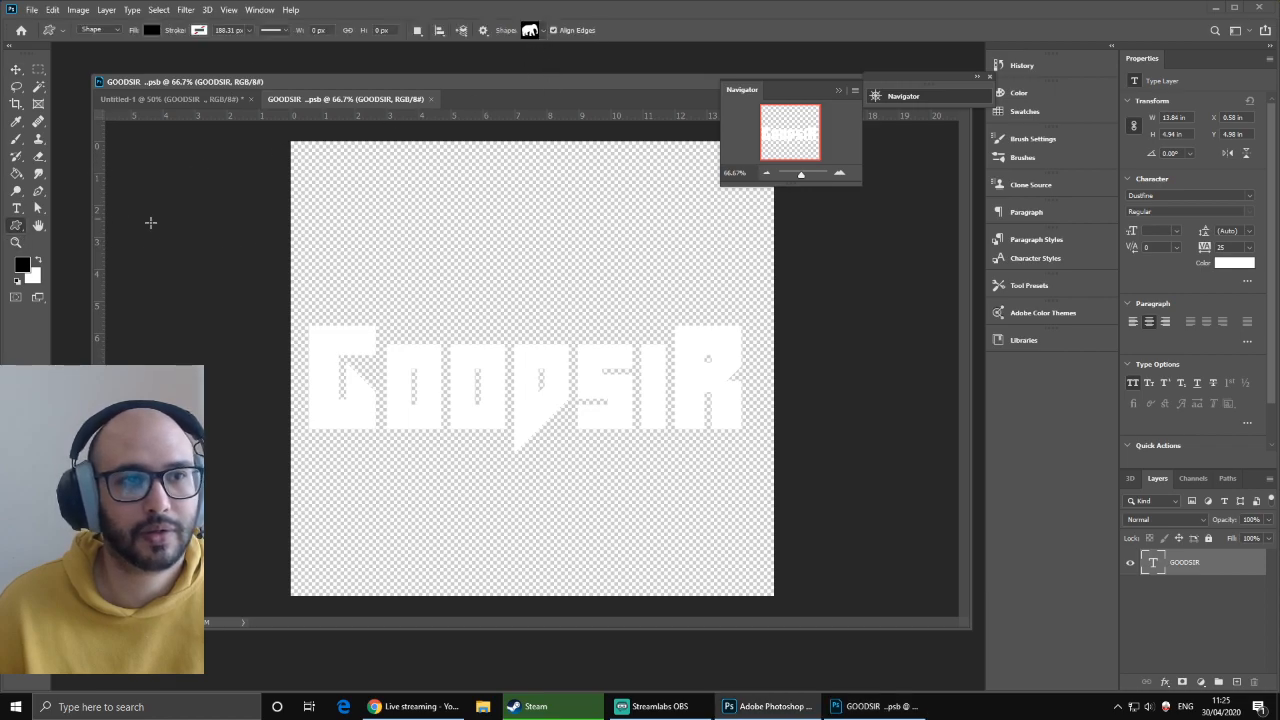
pyautogui.moveTo(484, 201); pyautogui.dragTo(647, 328)
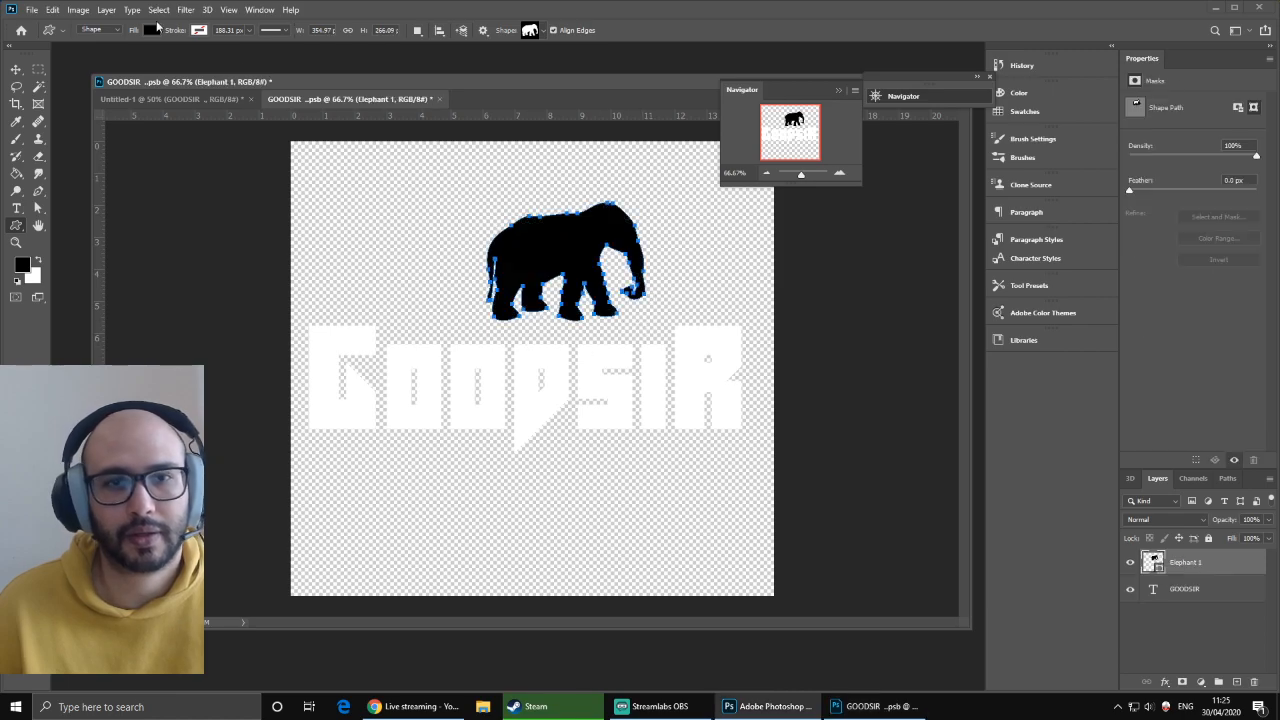
pyautogui.click(17, 69)
pyautogui.moveTo(567, 287); pyautogui.dragTo(550, 268)
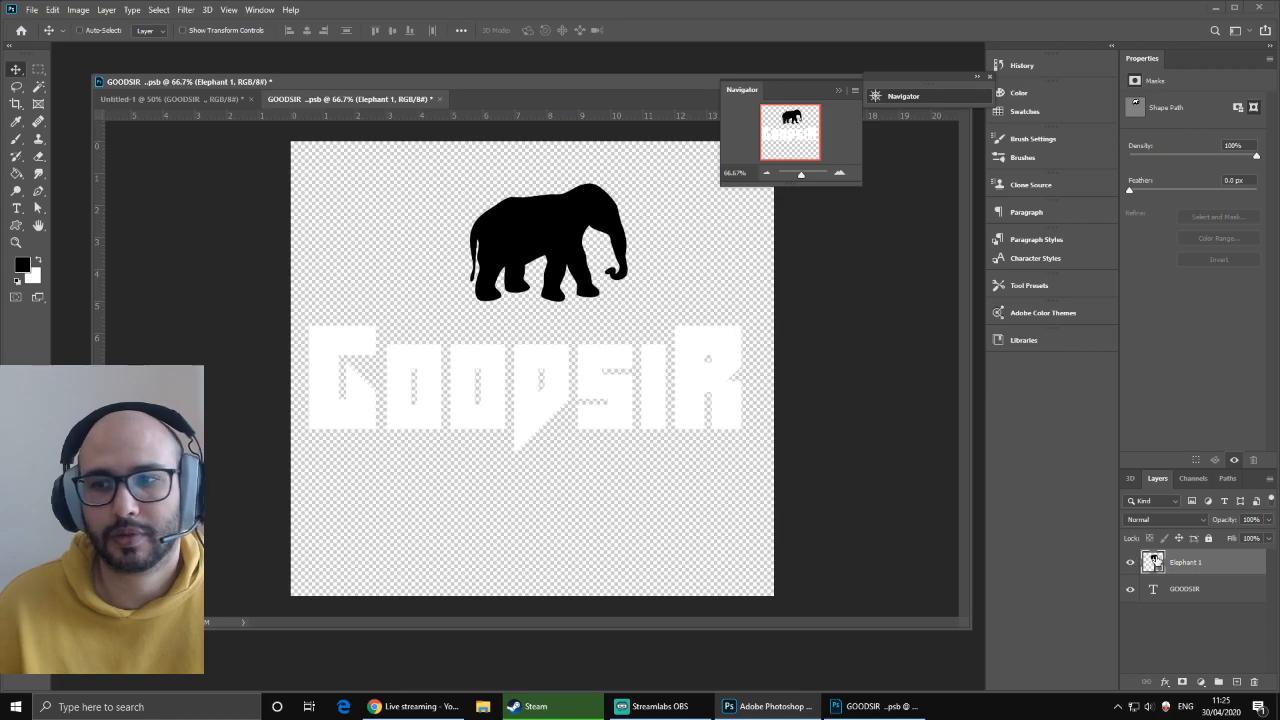
# - Recolor the elephant shape white and save the smart object's contents to update the main composition
pyautogui.doubleClick(1153, 562)
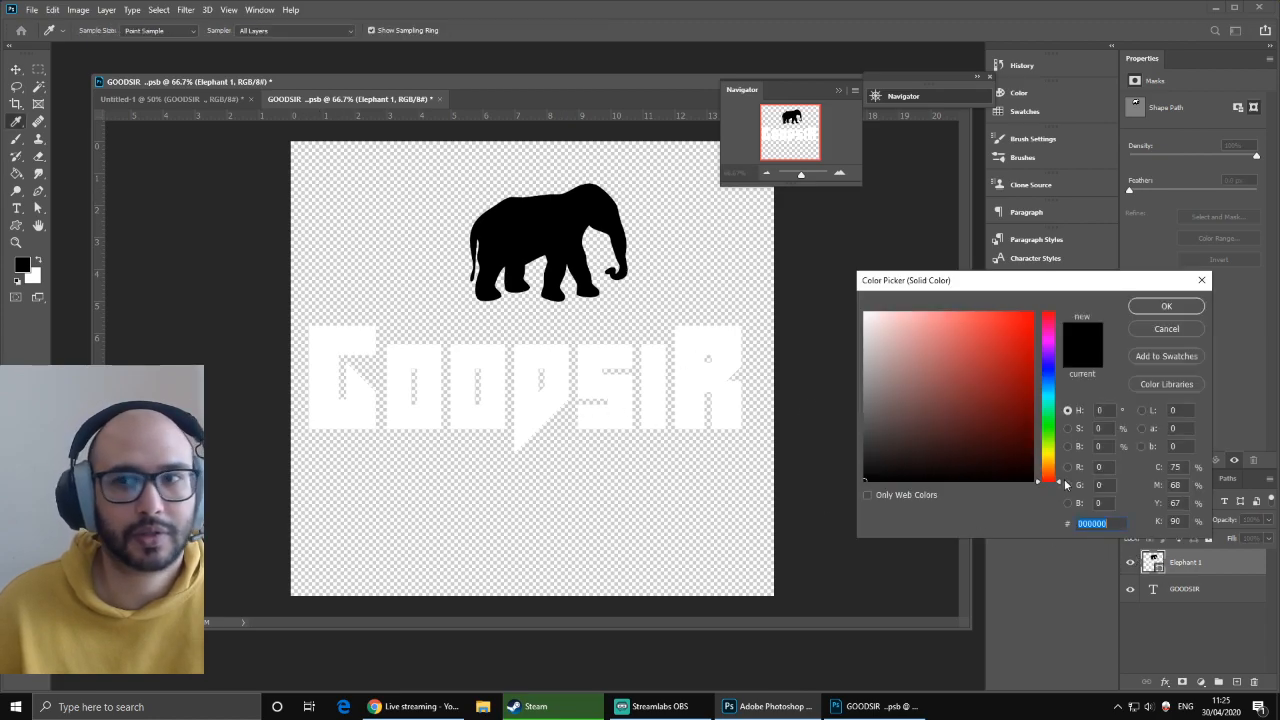
pyautogui.moveTo(918, 395); pyautogui.dragTo(831, 297)
pyautogui.click(1166, 306)
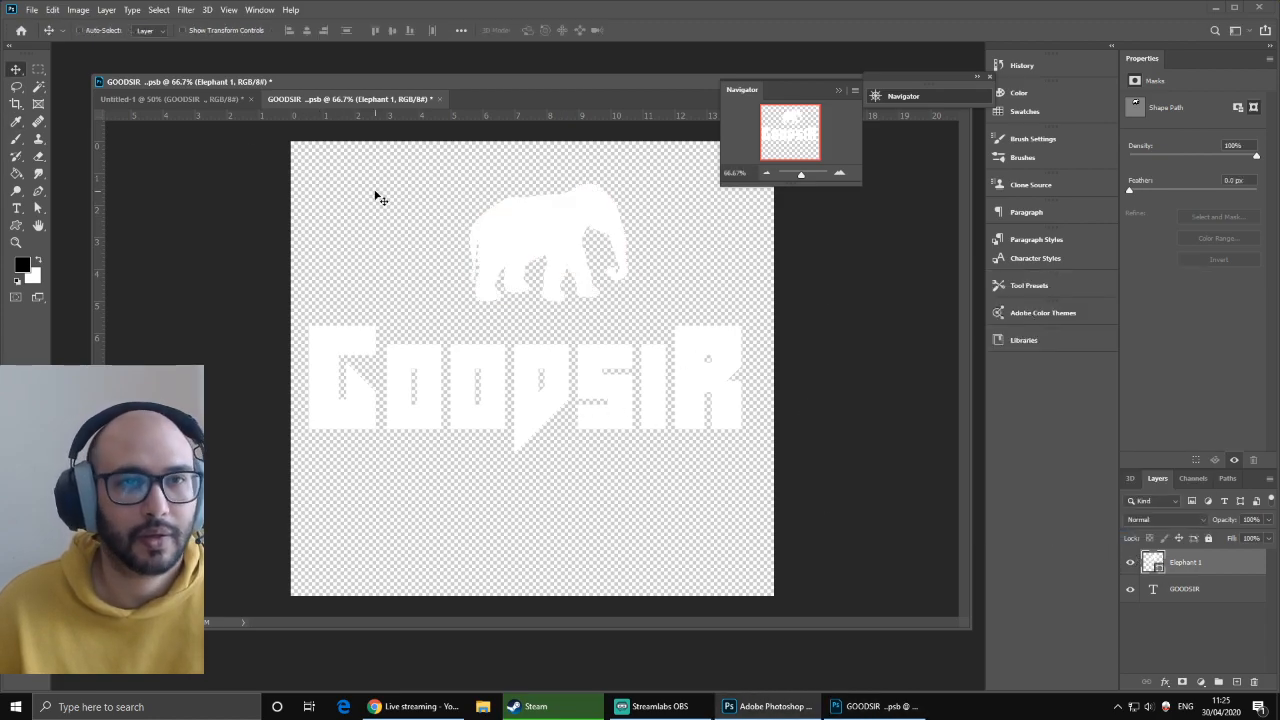
pyautogui.hotkey('ctrl', 's')
pyautogui.hotkey('ctrl', 'Tab')
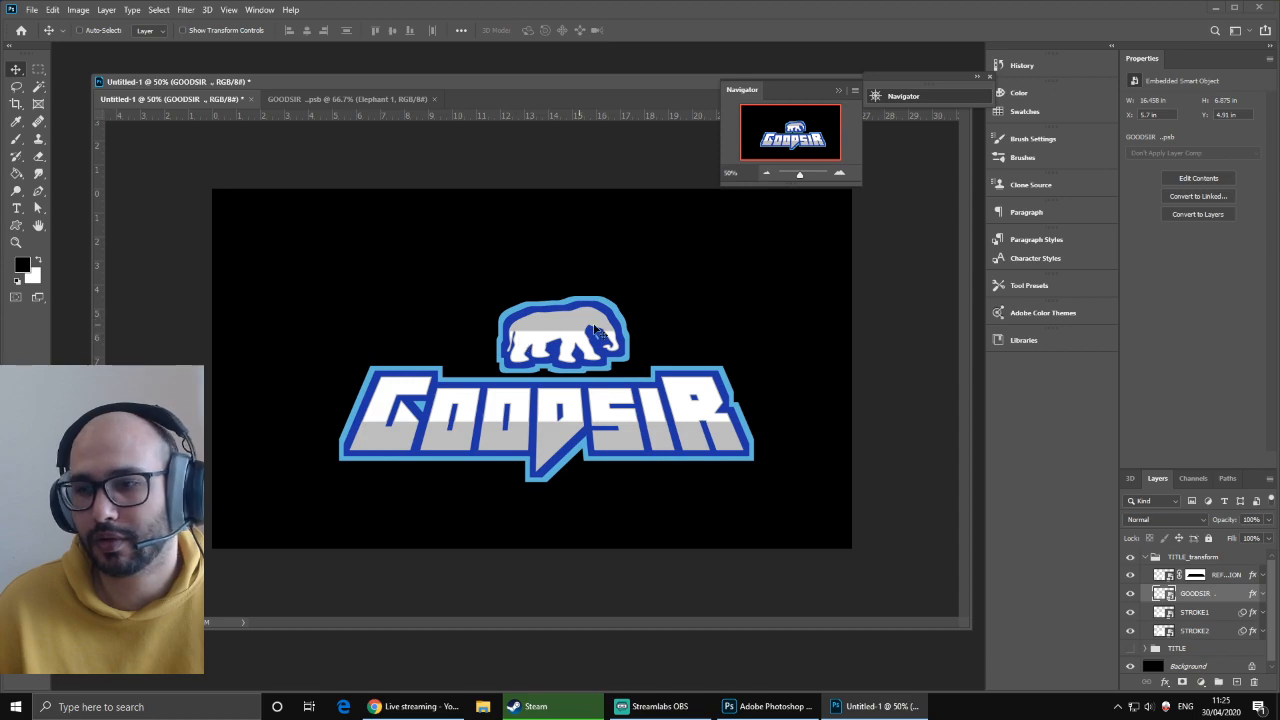
# - Delete the elephant shape from the GOODSIR smart object's contents, save it and return to the main composition
pyautogui.doubleClick(1163, 594)
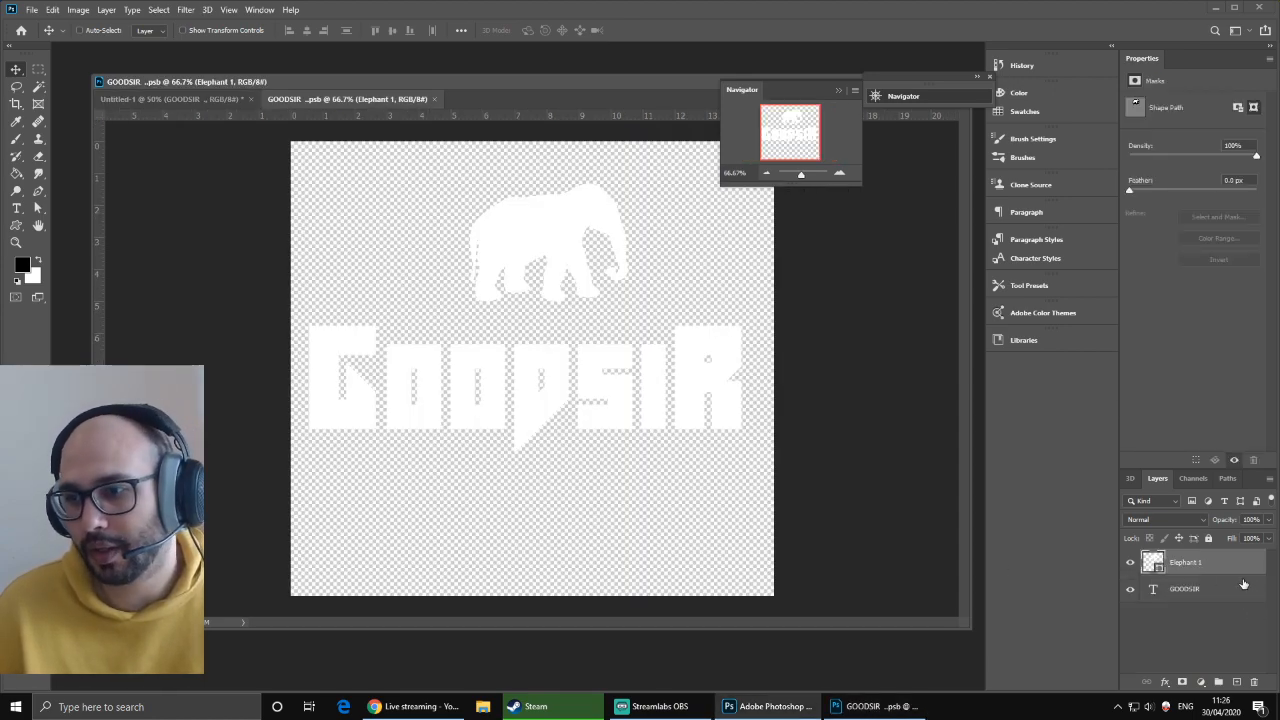
pyautogui.moveTo(1230, 560); pyautogui.dragTo(1253, 681)
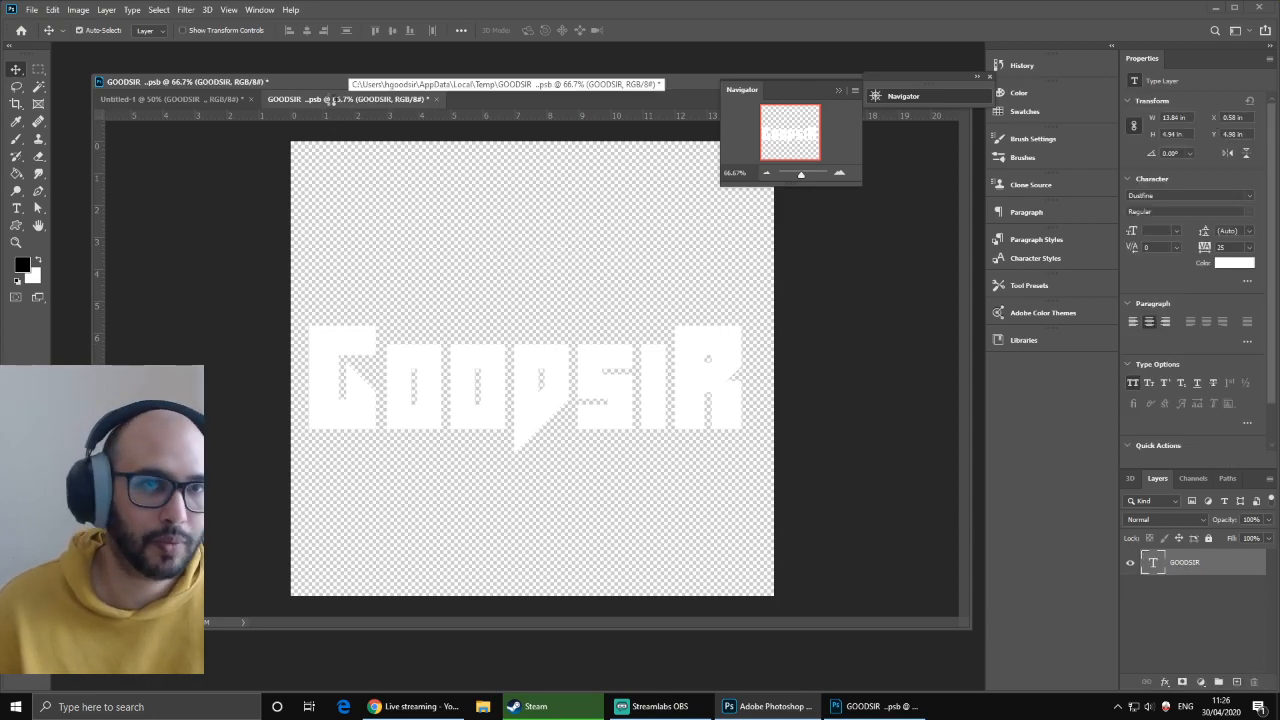
pyautogui.hotkey('ctrl', 's')
pyautogui.click(178, 99)
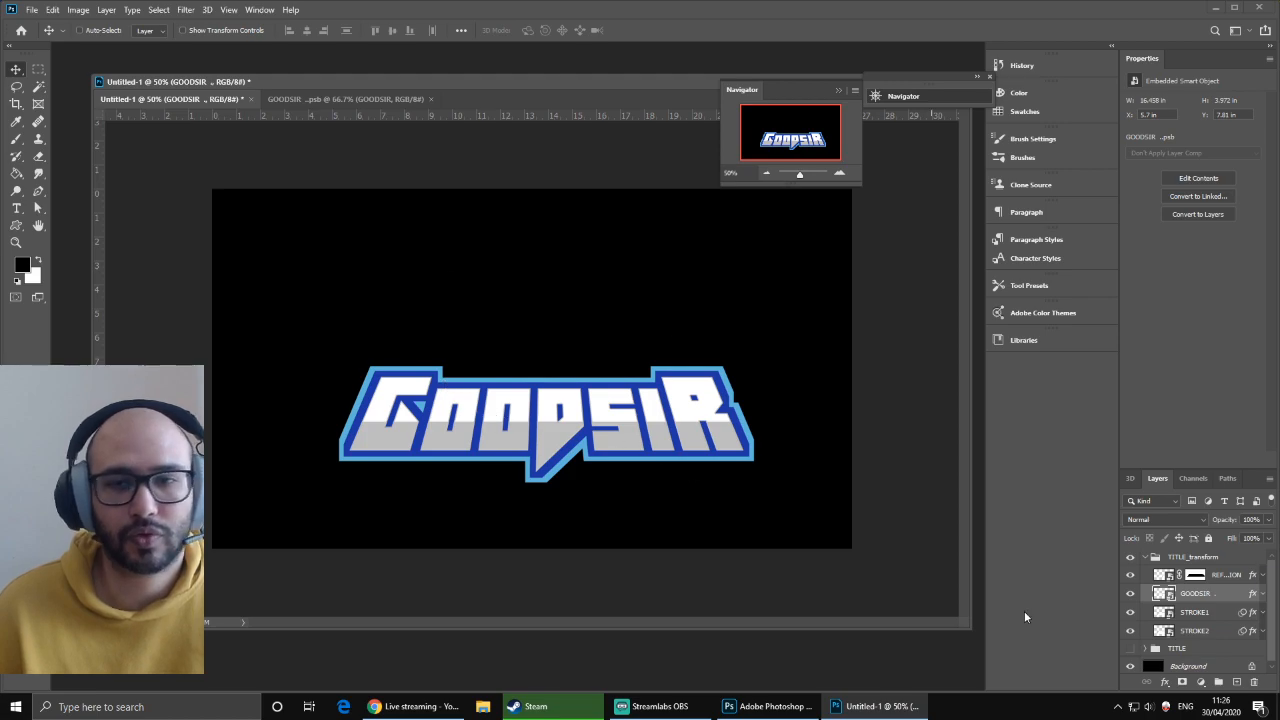
# - Collapse the TITLE_transform group and move the whole title lower on the canvas
pyautogui.click(1146, 558)
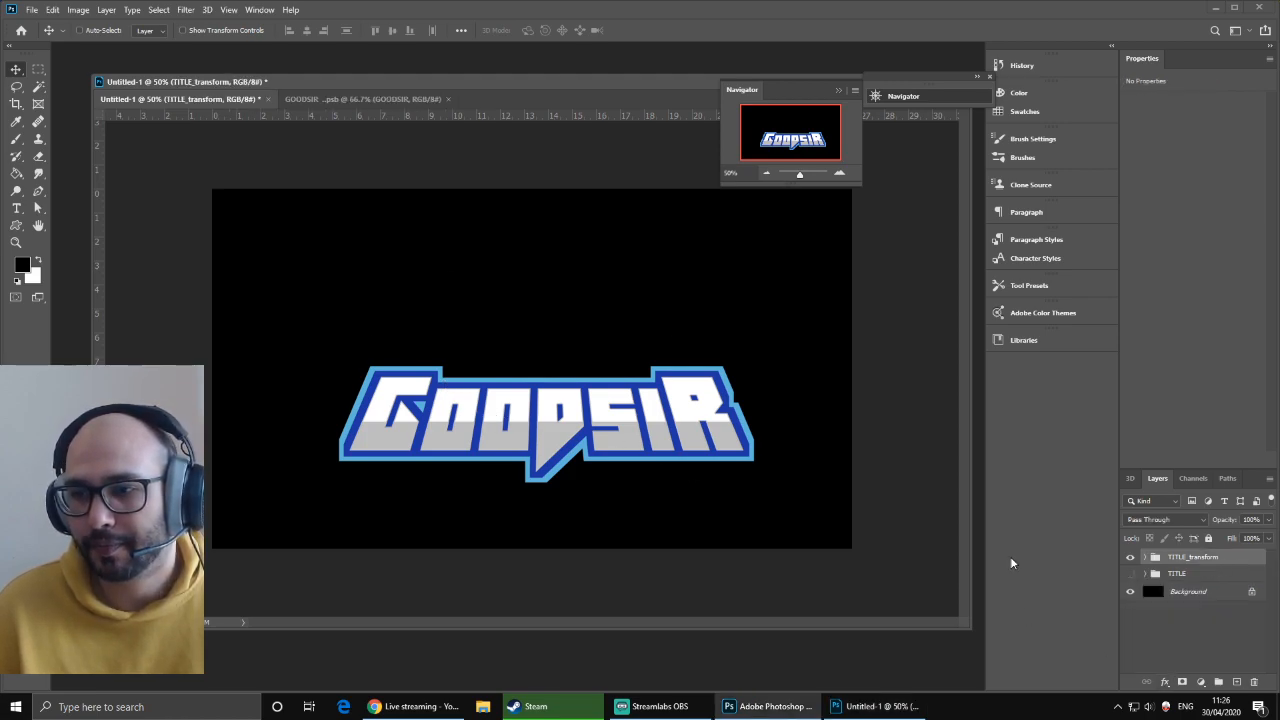
pyautogui.moveTo(493, 427); pyautogui.dragTo(494, 464)
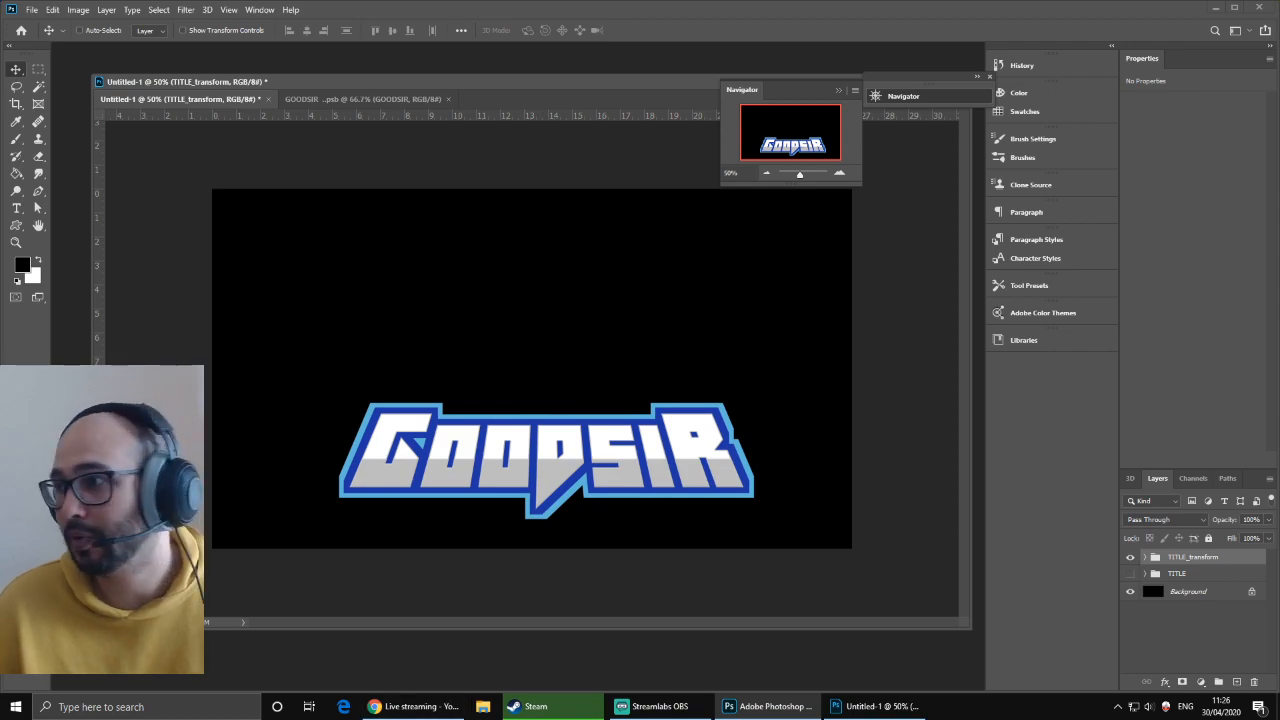
pyautogui.hotkey('ctrl', 't')
pyautogui.moveTo(1279, 146); pyautogui.dragTo(392, 102)
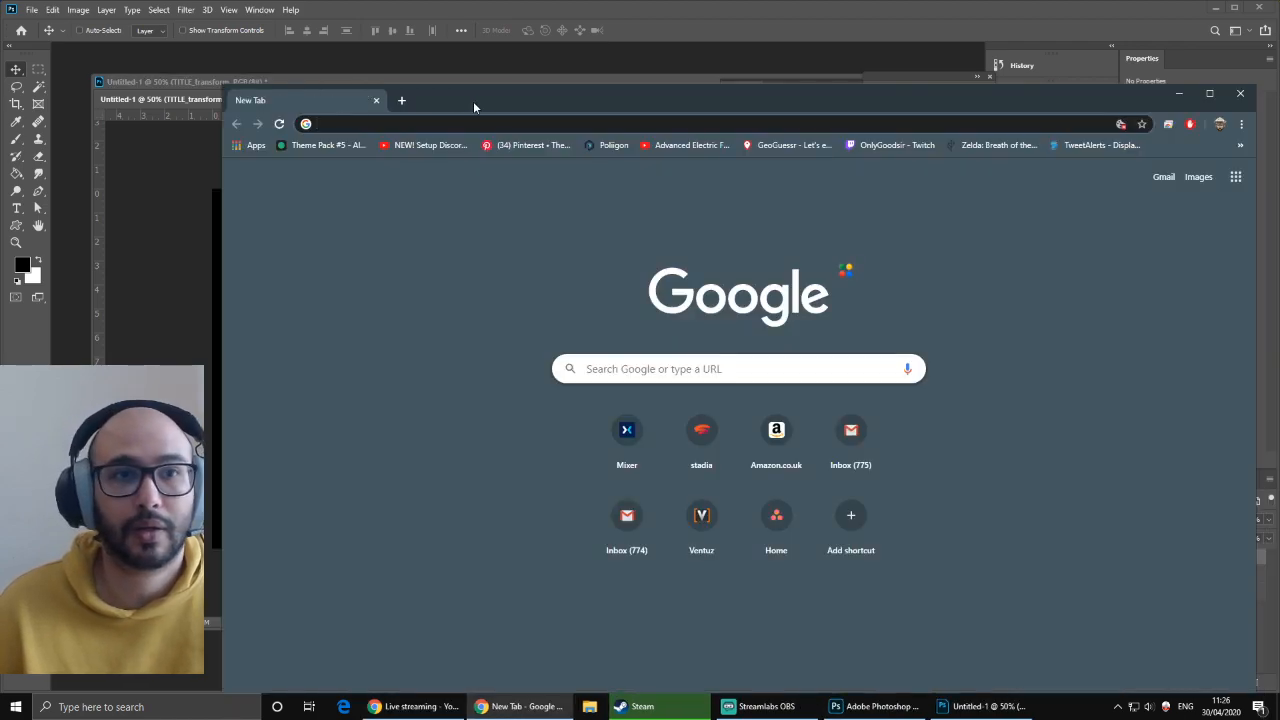
pyautogui.moveTo(526, 100)
pyautogui.mouseDown()
pyautogui.moveTo(361, 62)
pyautogui.moveTo(386, 51)
pyautogui.mouseUp()
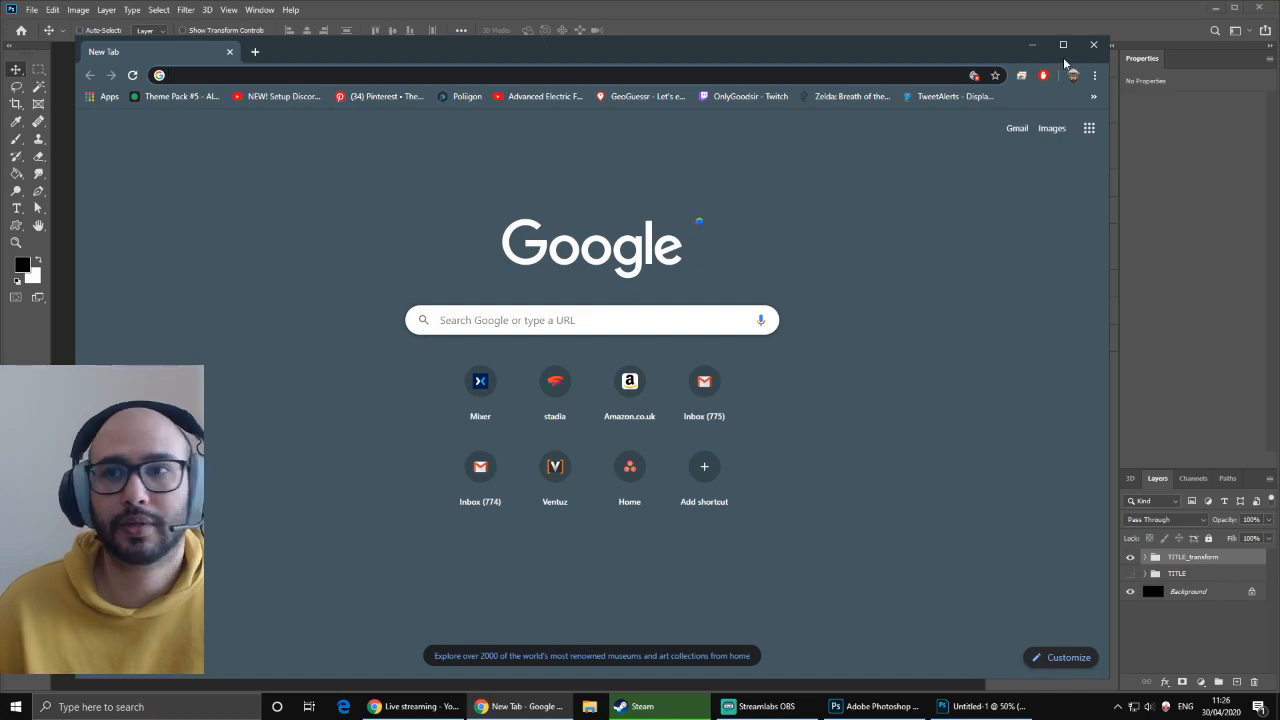
pyautogui.click(1032, 45)
pyautogui.click(1198, 566)
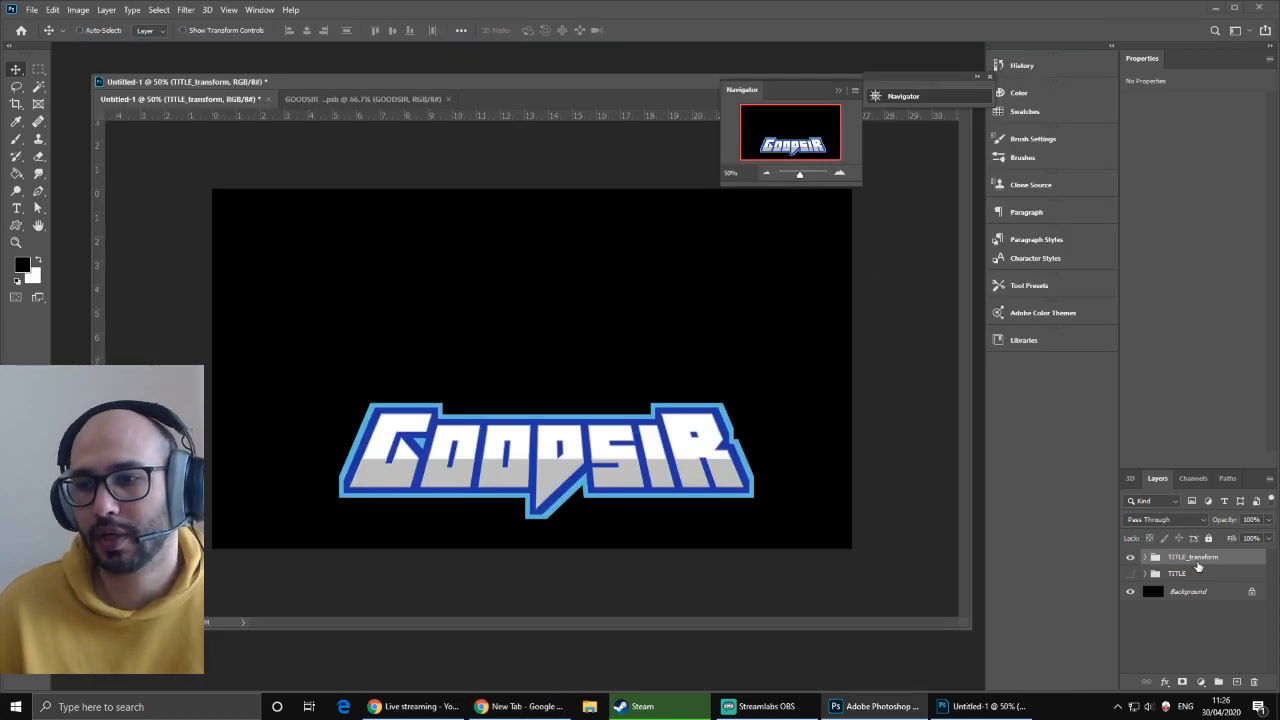
pyautogui.click(1147, 557)
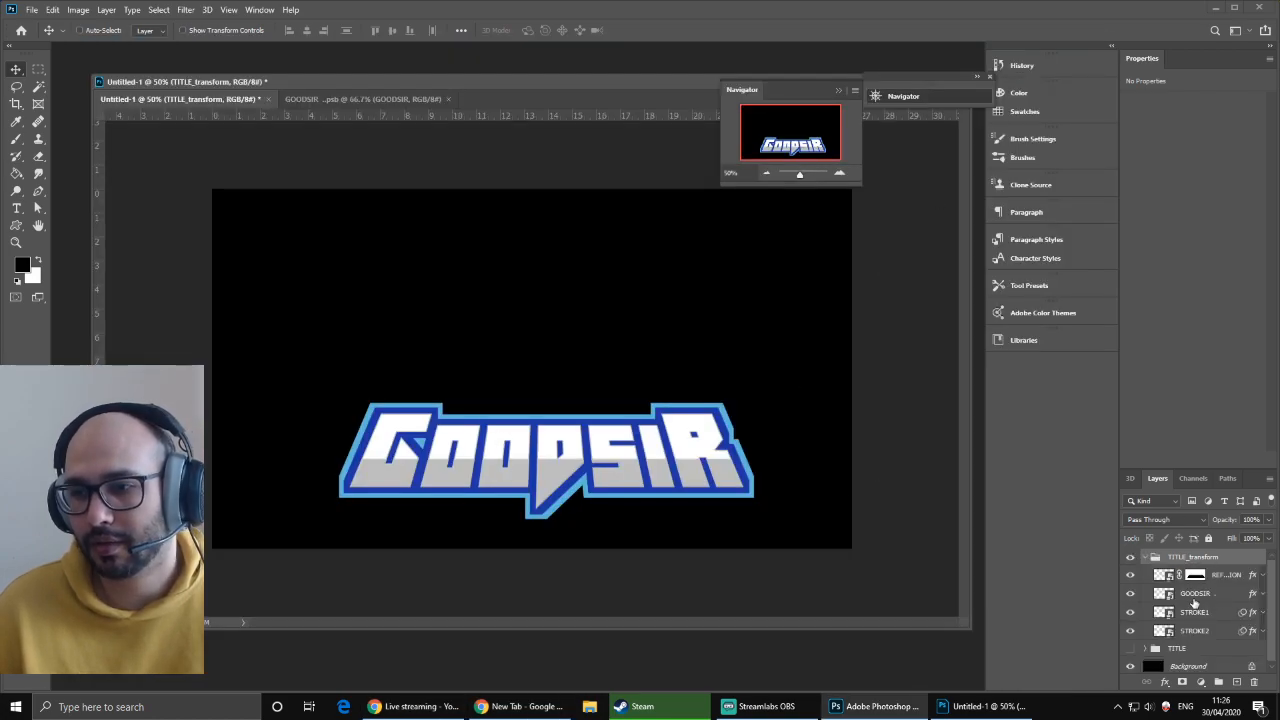
pyautogui.click(1145, 557)
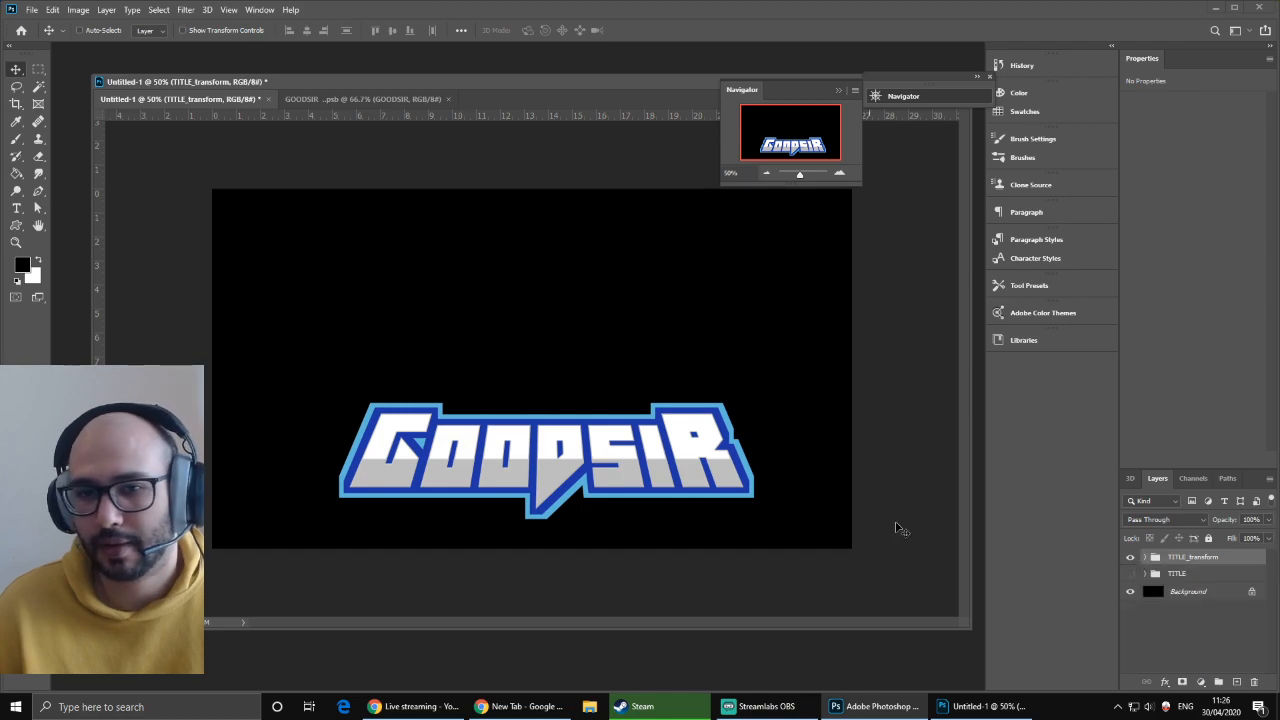
# - Switch to Chrome and run a Google image search for "vector lion"
pyautogui.click(500, 712)
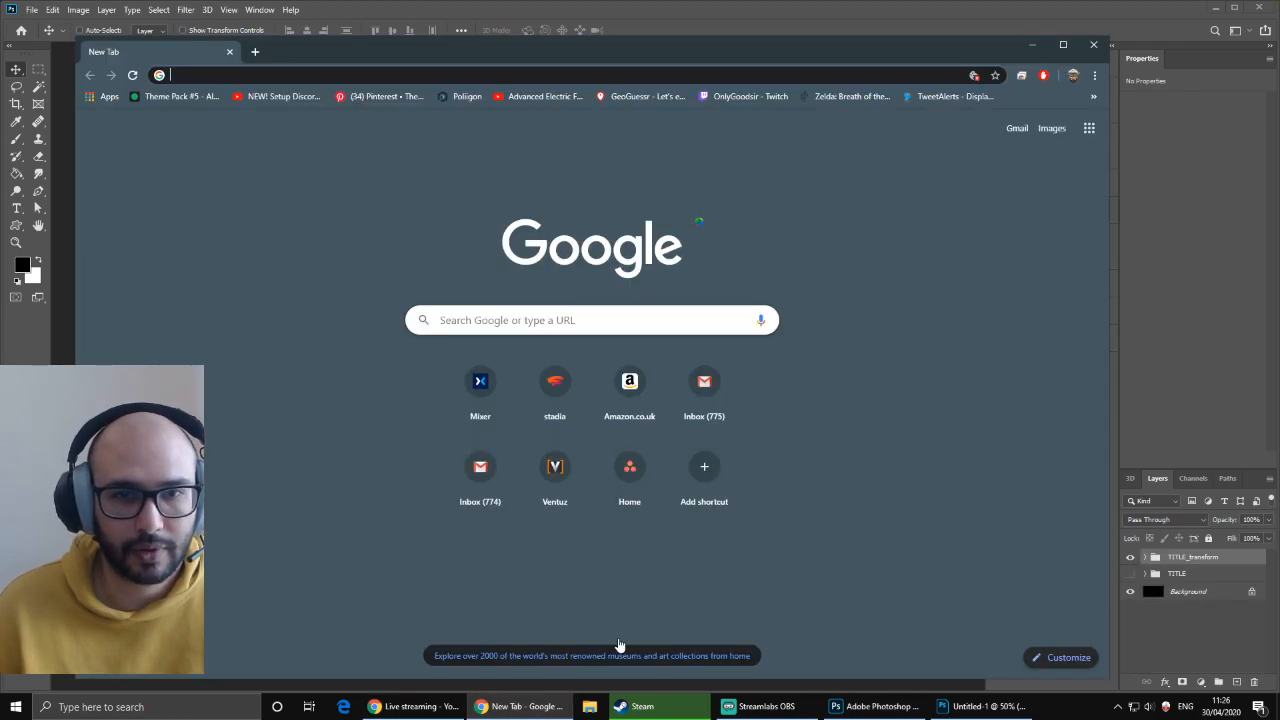
pyautogui.moveTo(298, 54); pyautogui.dragTo(306, 44)
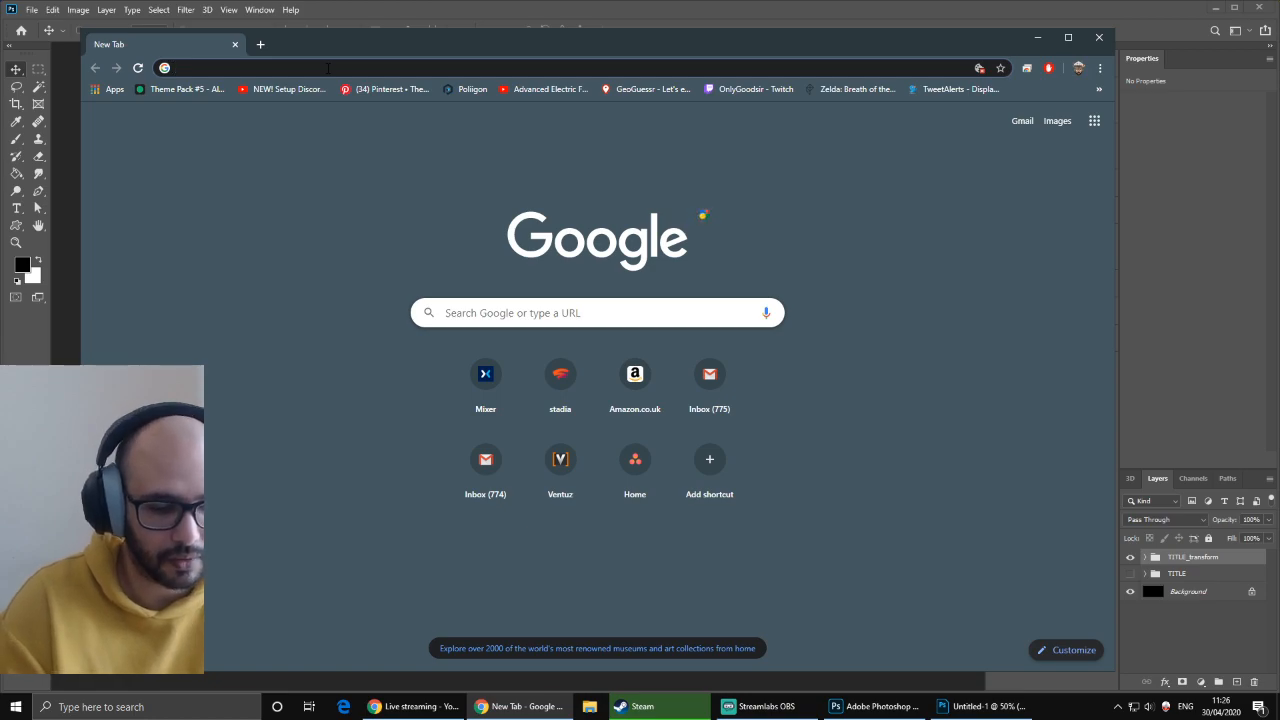
pyautogui.write('vecto')
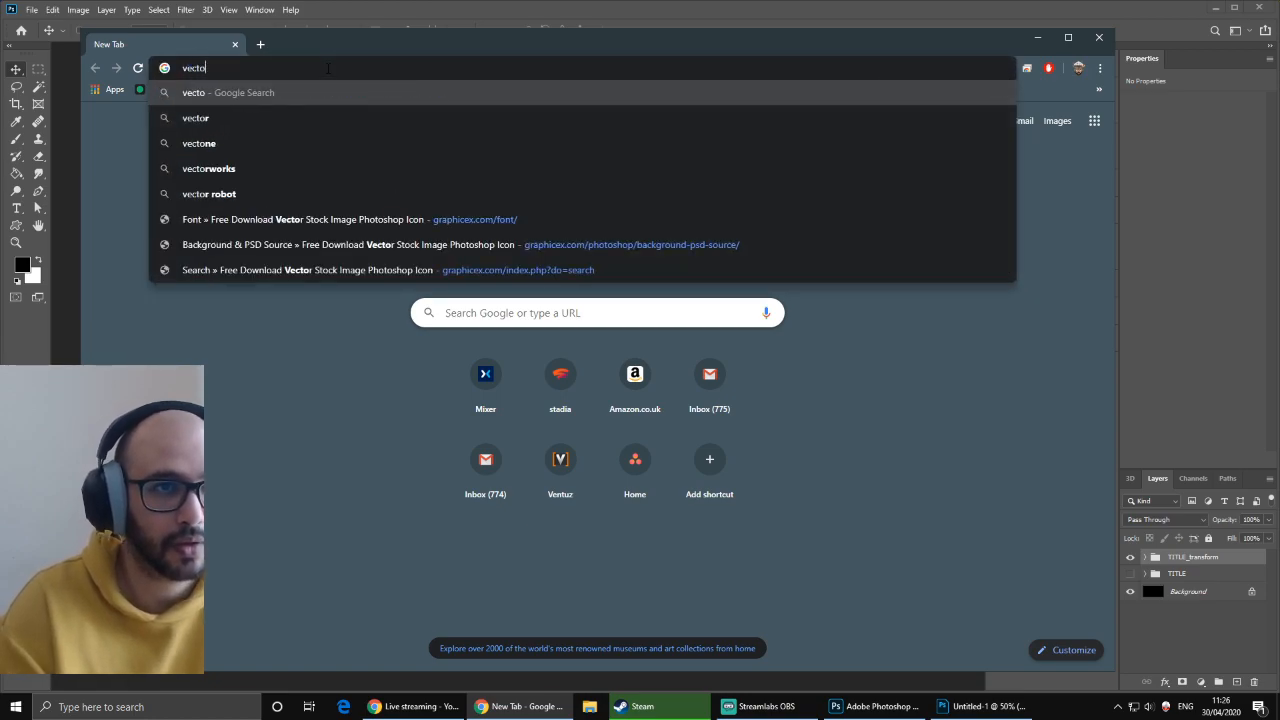
pyautogui.write('r lui')
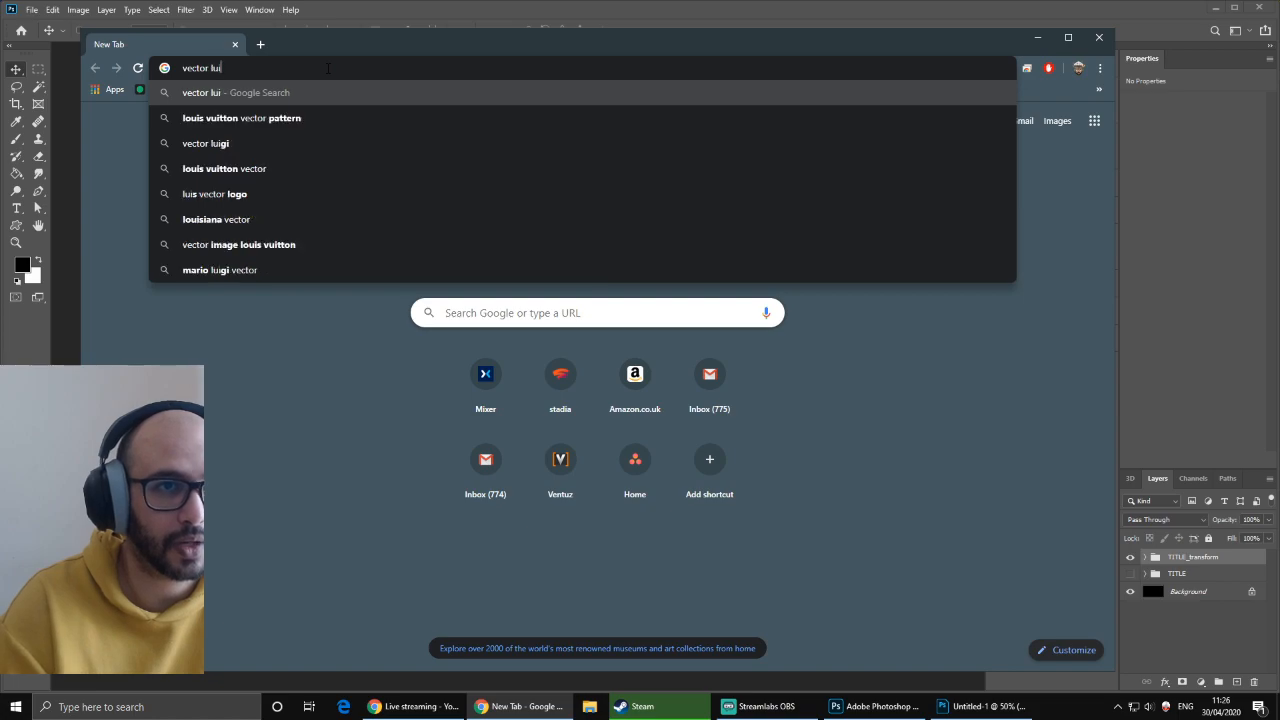
pyautogui.press('BackSpace')
pyautogui.press('BackSpace')
pyautogui.write('i')
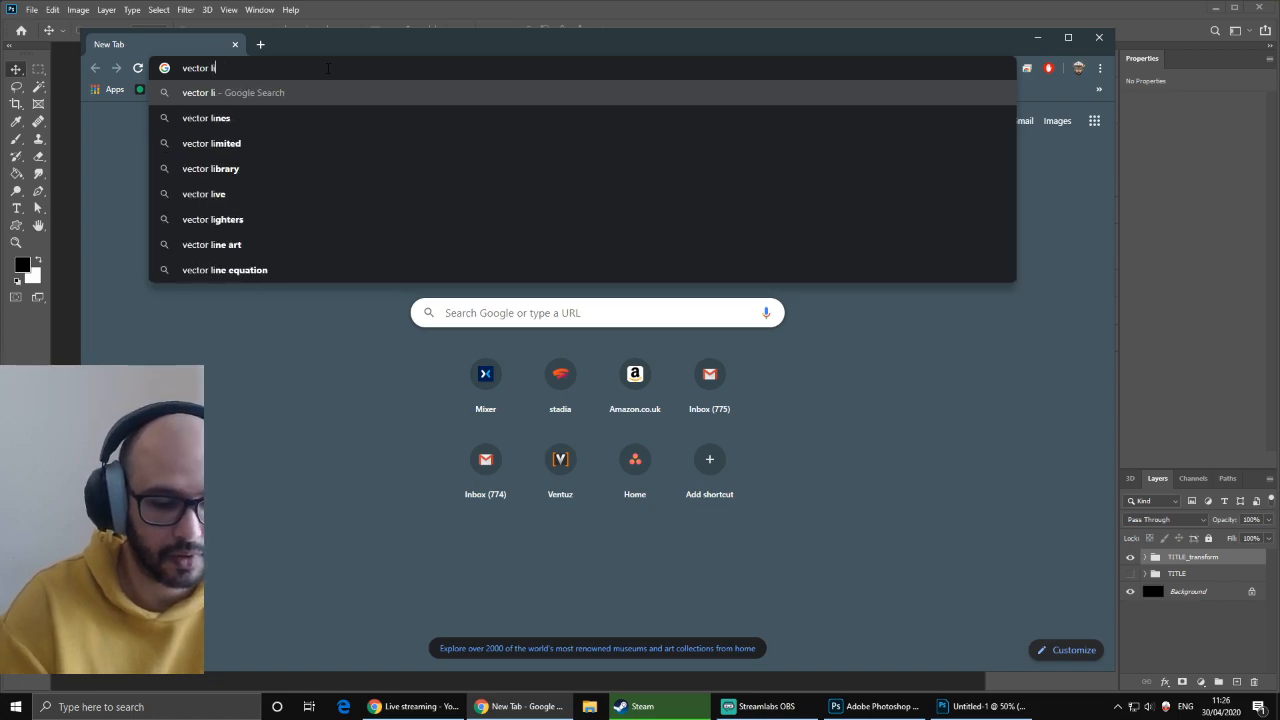
pyautogui.write('on')
pyautogui.press('Return')
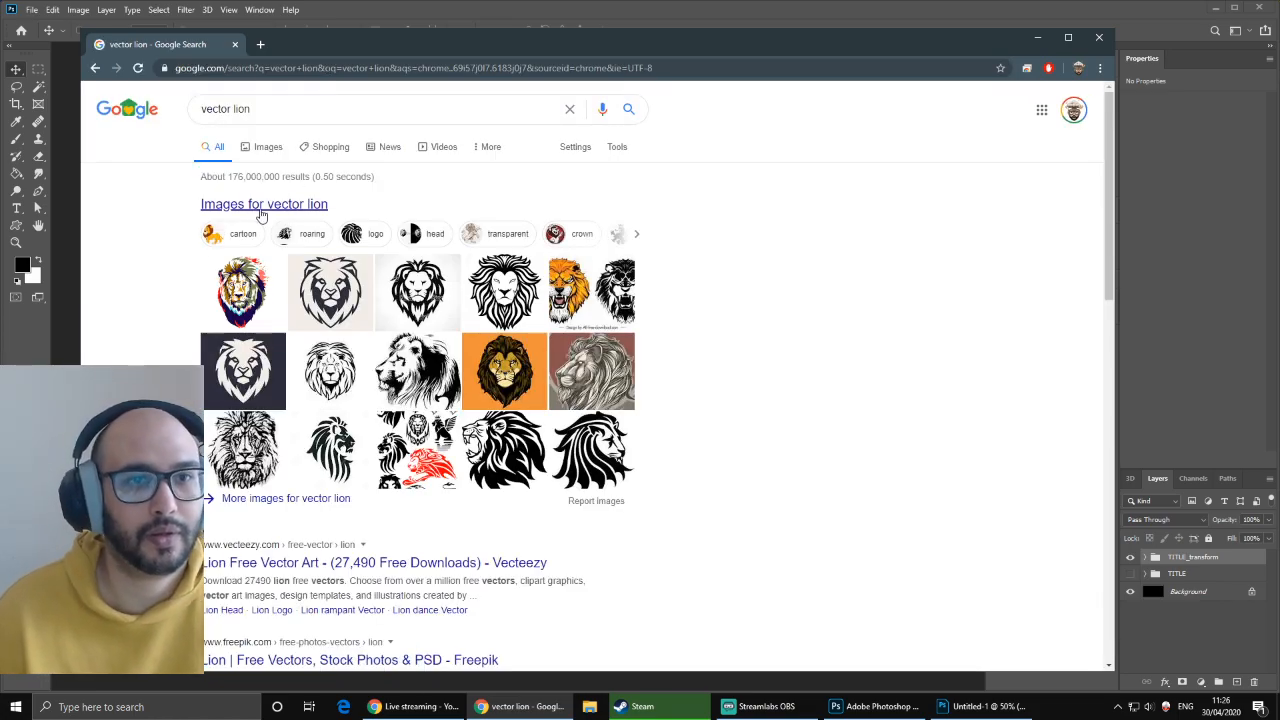
pyautogui.click(256, 146)
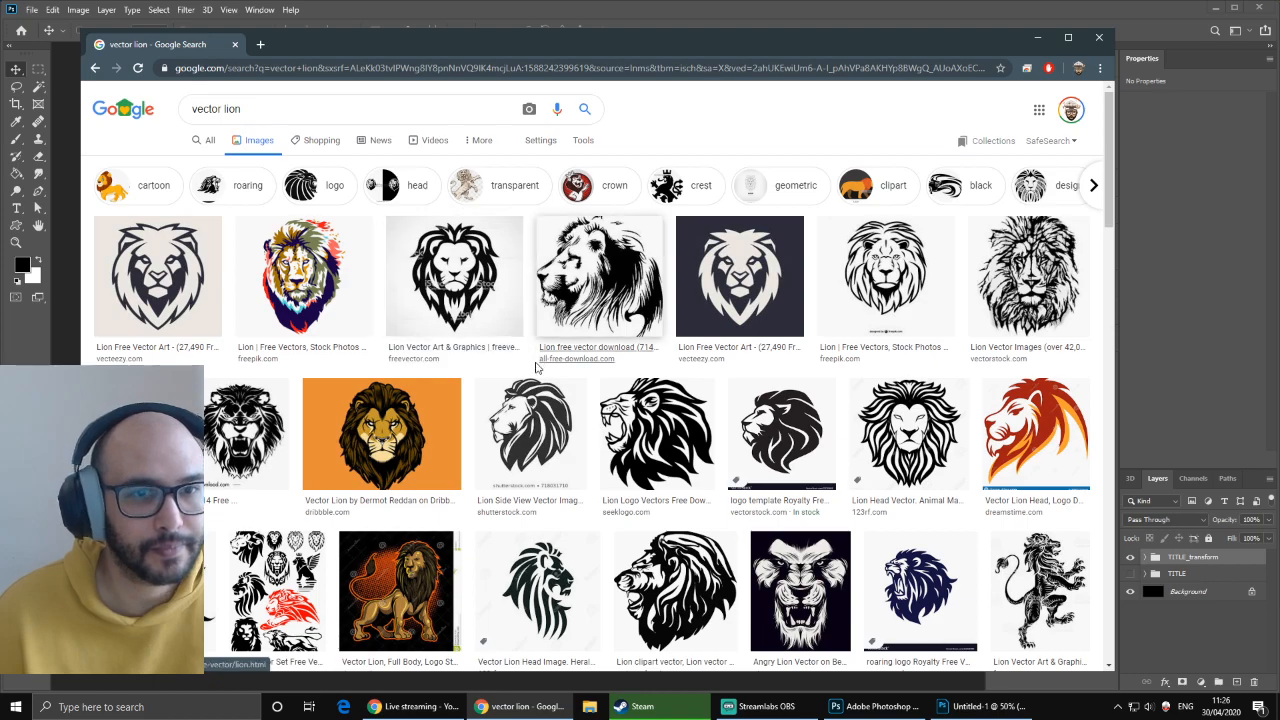
# - Find the crowned red-and-yellow lion head in the image results, copy the image and return to Photoshop
pyautogui.scroll(-4, 600, 342)
pyautogui.scroll(-1, 610, 340)
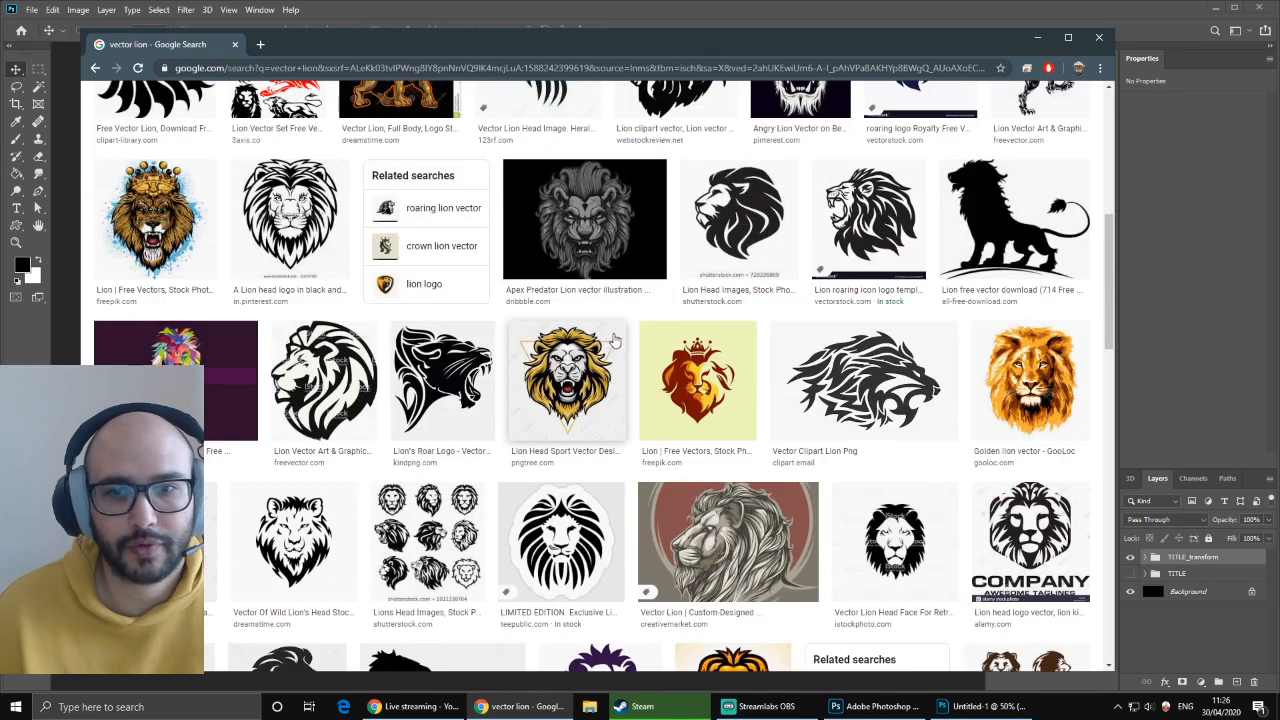
pyautogui.click(698, 381)
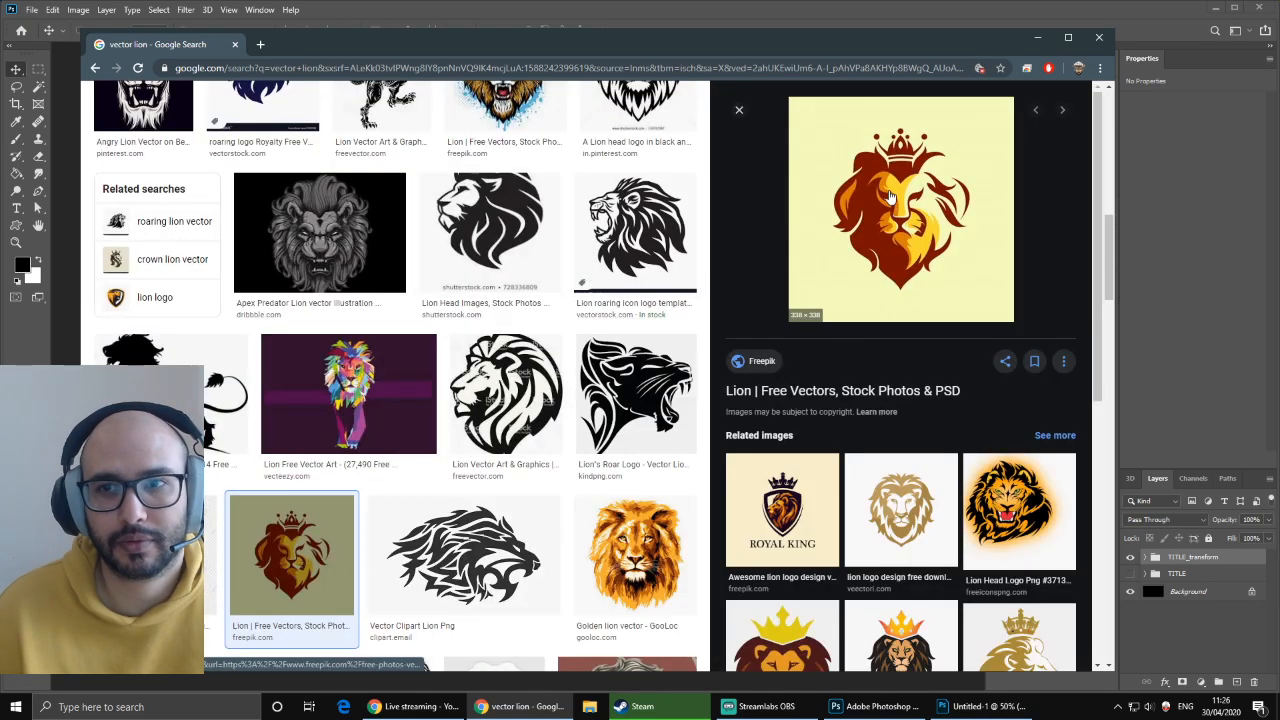
pyautogui.rightClick(890, 197)
pyautogui.click(946, 322)
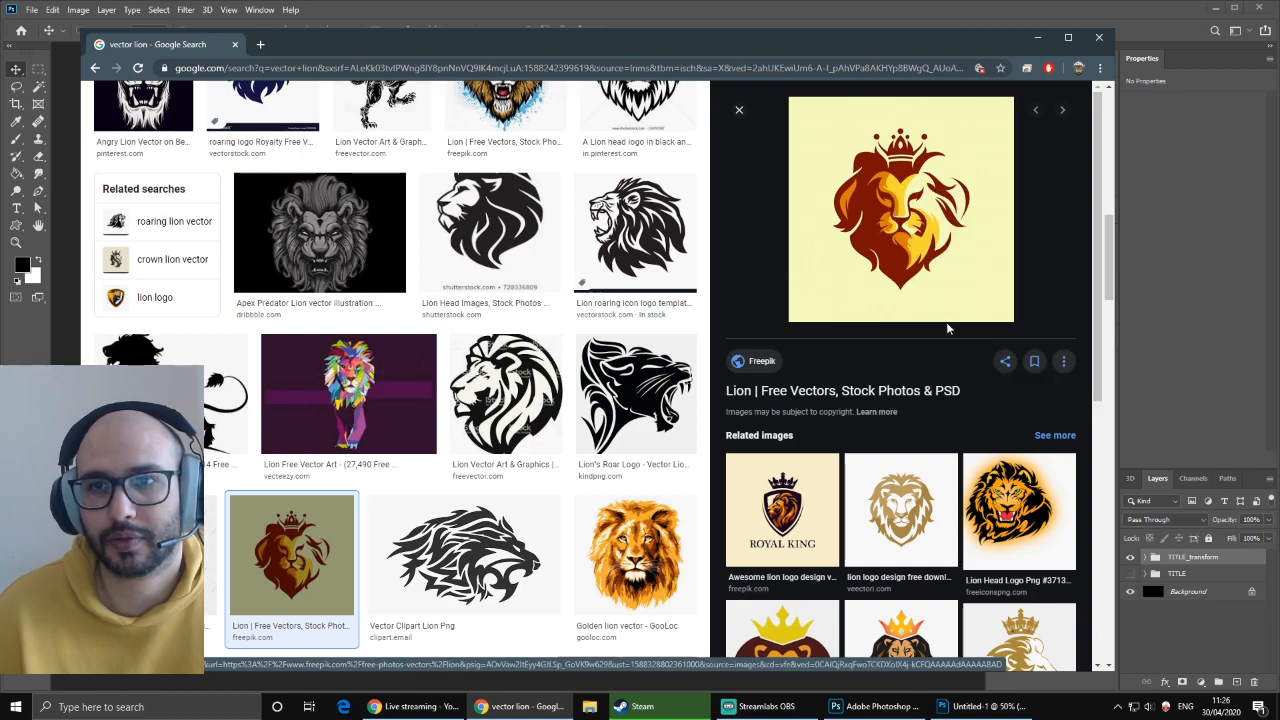
pyautogui.click(1037, 37)
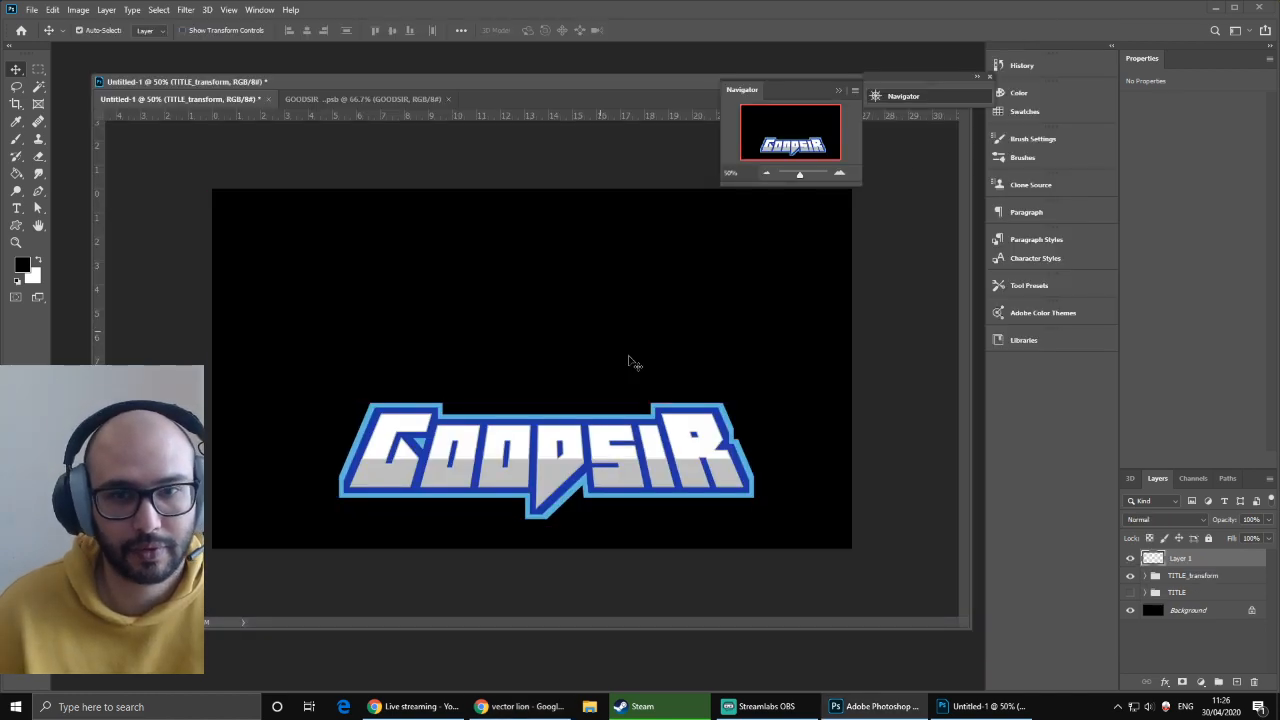
# - Paste the lion image, enlarge it to about 14.58 in square and center it horizontally on the canvas
pyautogui.hotkey('ctrl', 'v')
pyautogui.hotkey('ctrl', 't')
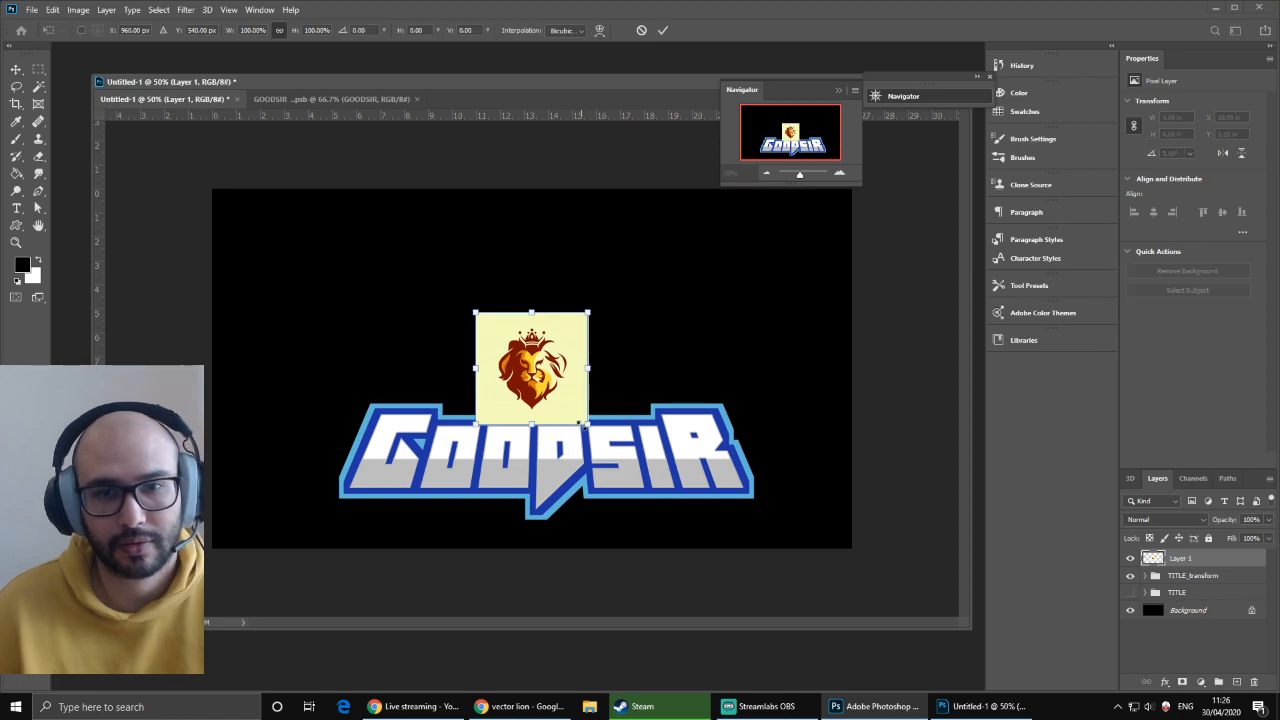
pyautogui.moveTo(589, 426); pyautogui.dragTo(743, 512)
pyautogui.moveTo(665, 493); pyautogui.dragTo(587, 347)
pyautogui.moveTo(634, 404); pyautogui.dragTo(666, 434)
pyautogui.press('Escape')
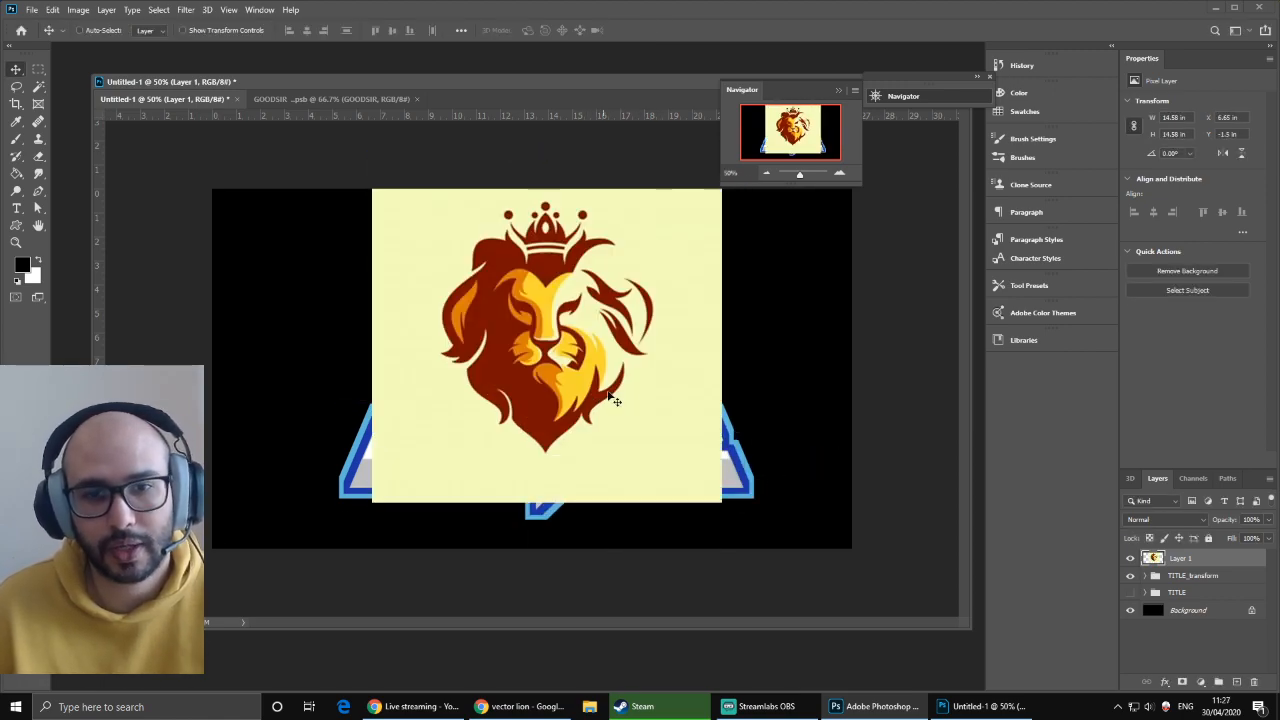
pyautogui.moveTo(634, 389); pyautogui.dragTo(619, 388)
# - Select the lion image's cream background with the Magic Wand, delete it and deselect
pyautogui.press('e')
pyautogui.press('w')
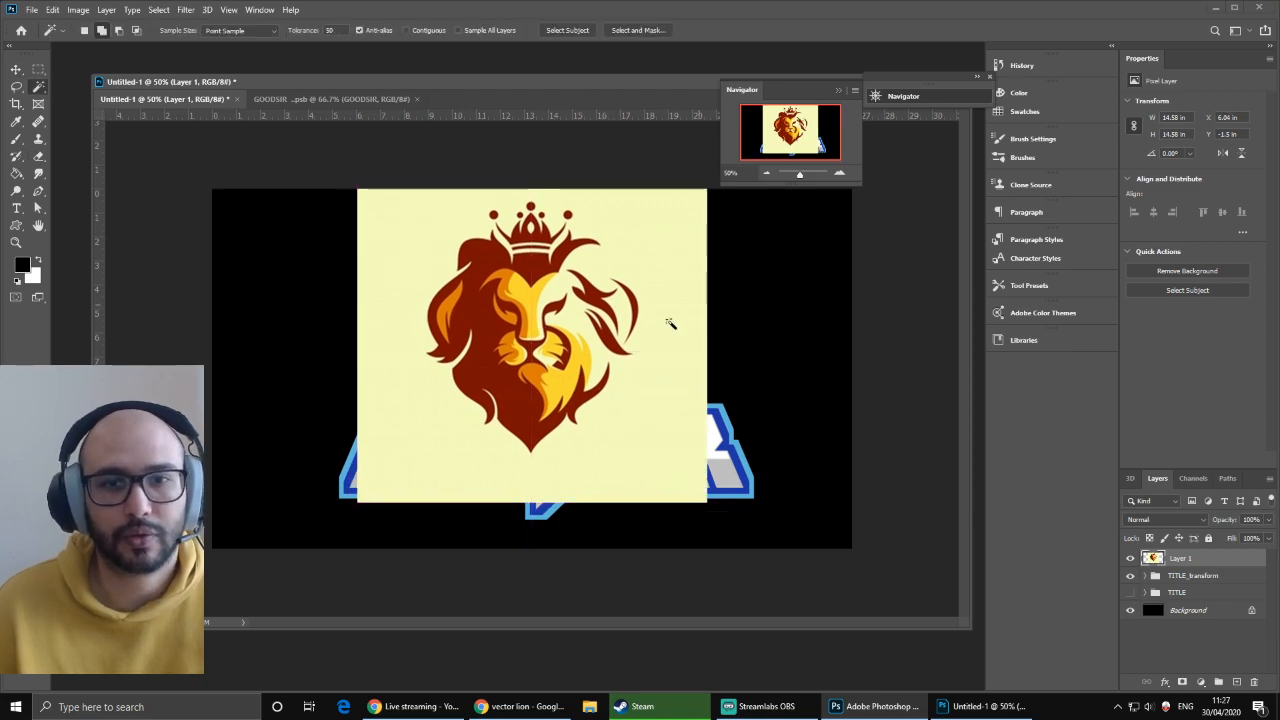
pyautogui.click(640, 393)
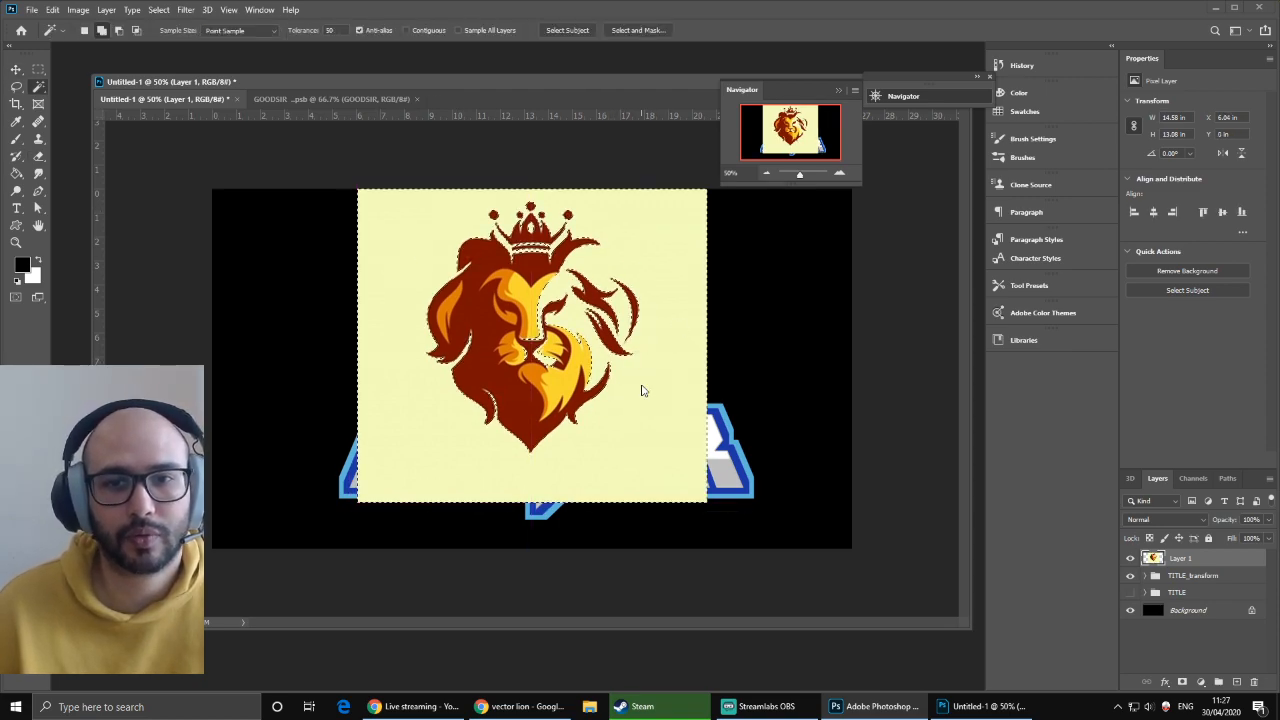
pyautogui.press('Delete')
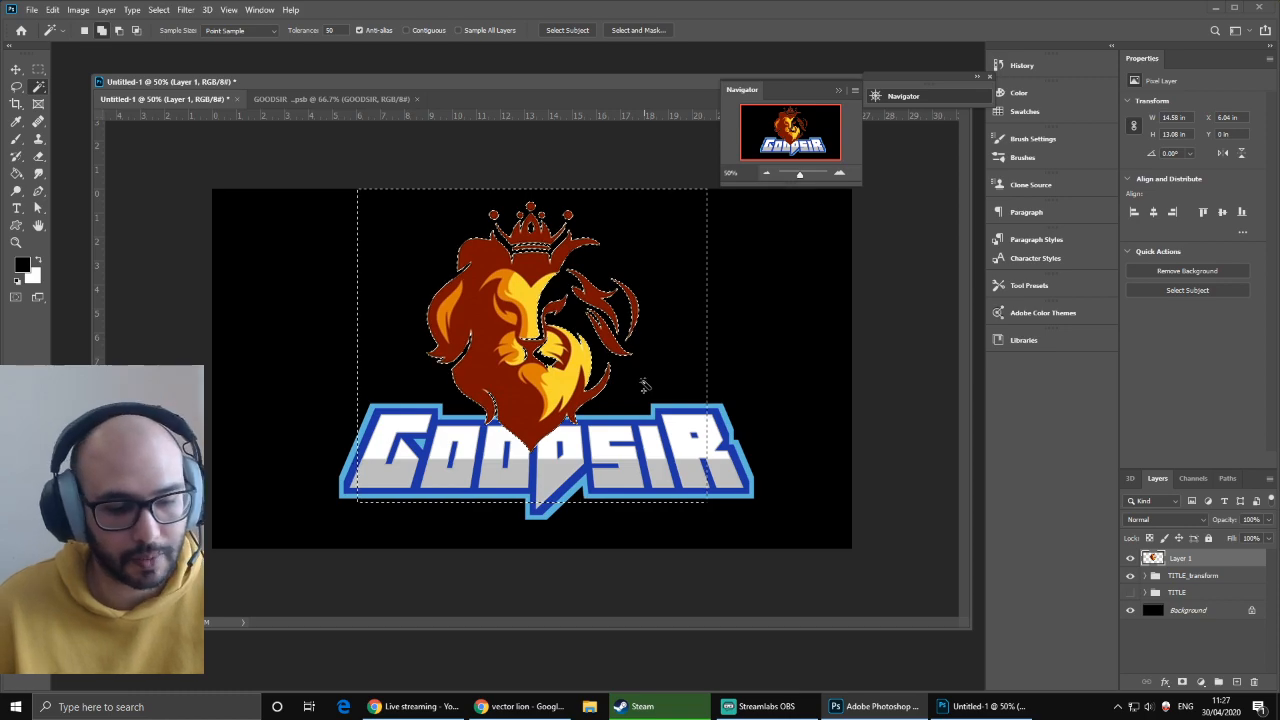
pyautogui.hotkey('ctrl', 'd')
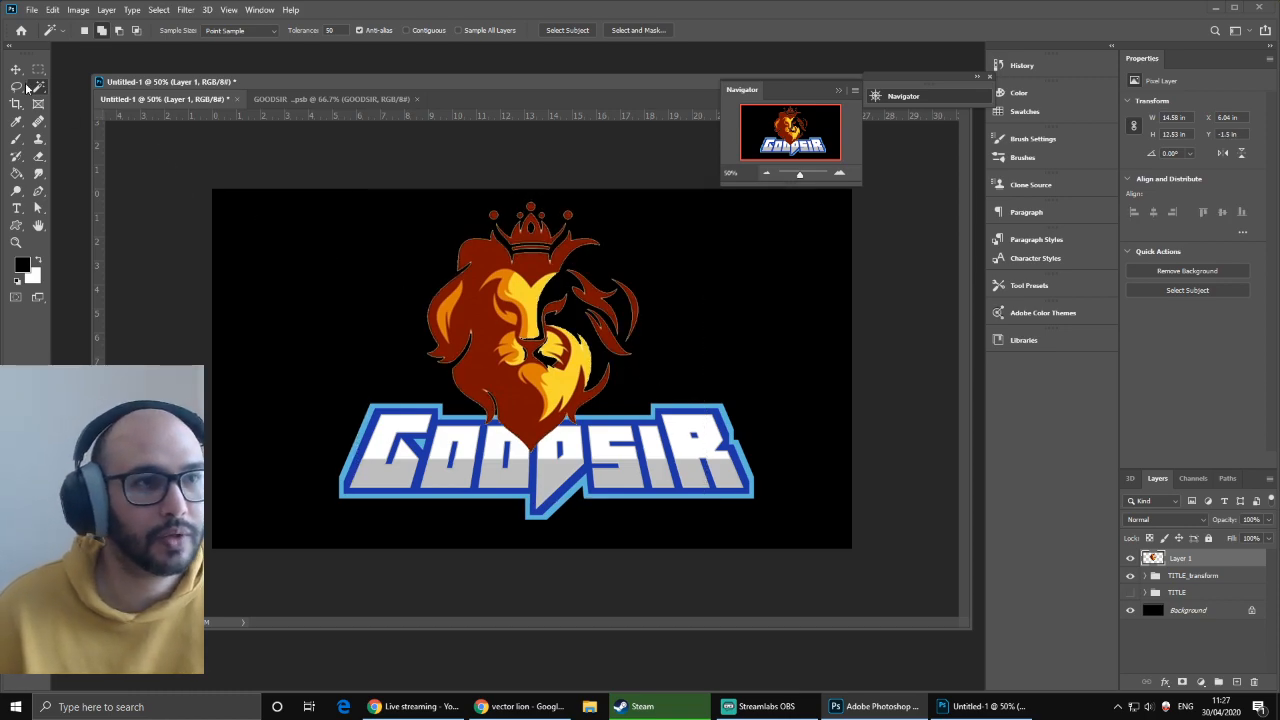
# - Move the lion down over the title and delete the leftover cream strip above the crown
pyautogui.press('v')
pyautogui.moveTo(531, 323); pyautogui.dragTo(545, 385)
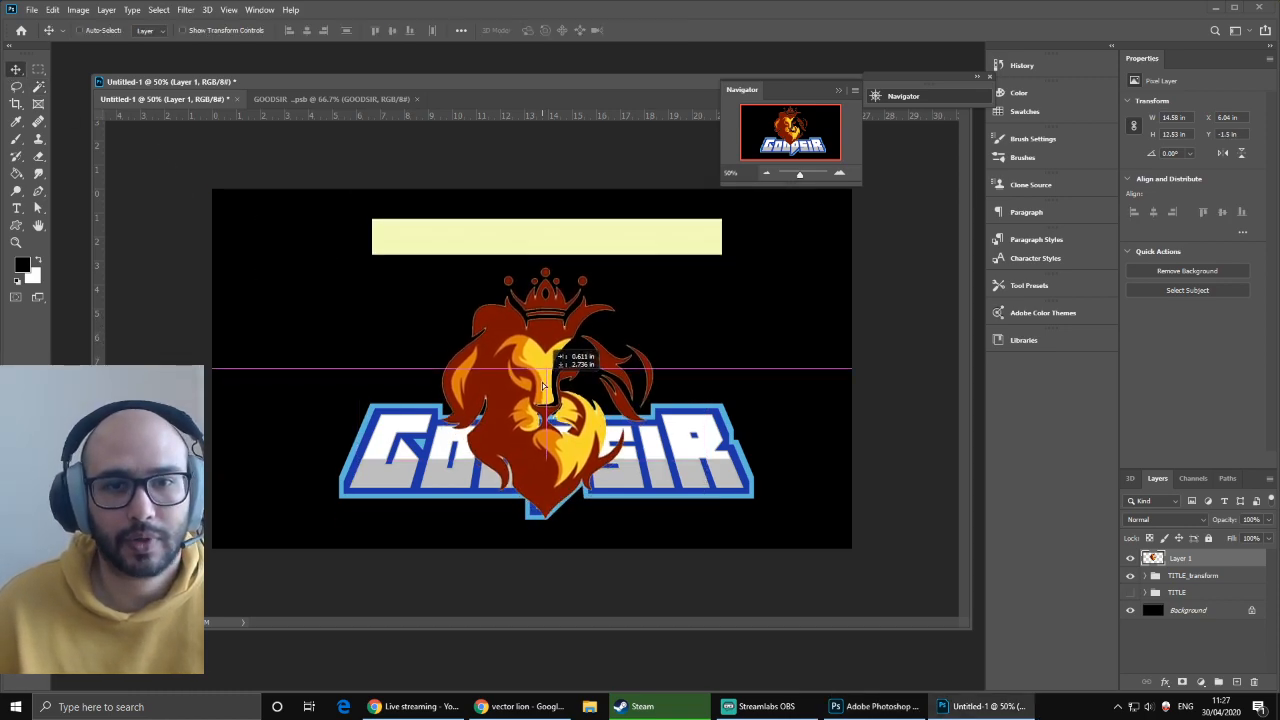
pyautogui.press('w')
pyautogui.press('Delete')
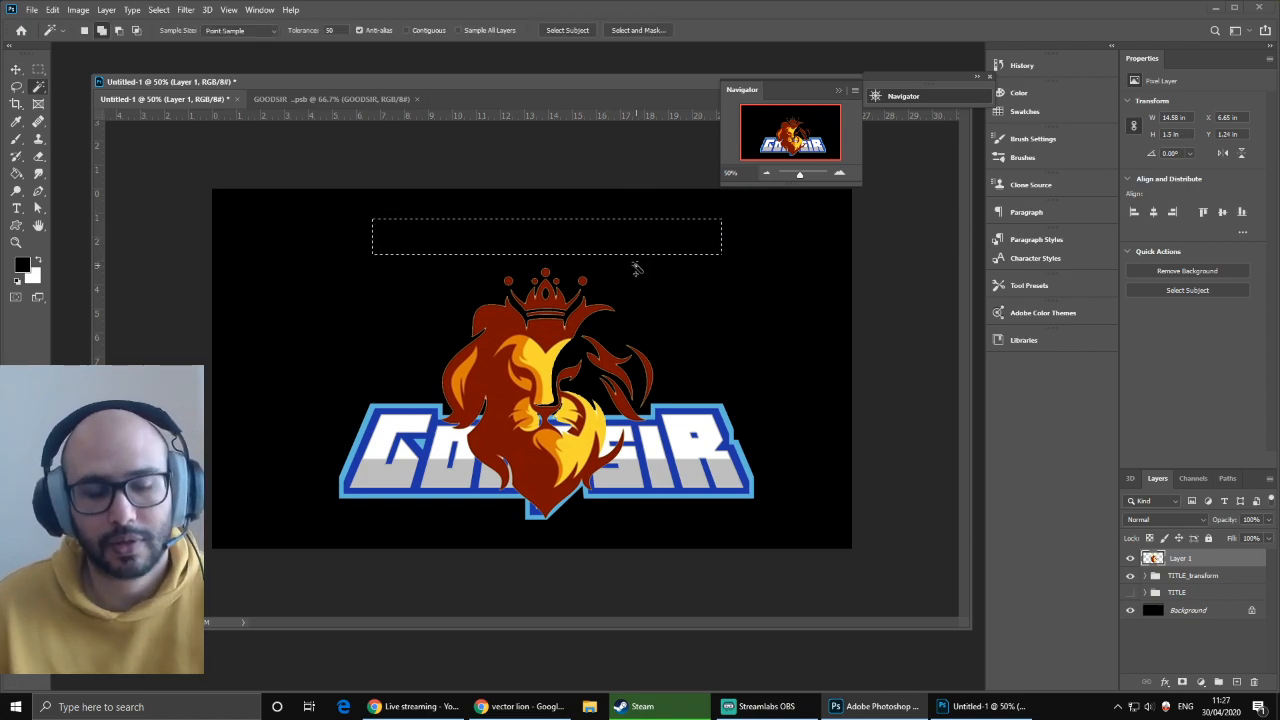
pyautogui.hotkey('ctrl', 'd')
# - Raise the lion above the title text and place its layer beneath the TITLE_transform group
pyautogui.press('v')
pyautogui.moveTo(571, 350); pyautogui.dragTo(573, 292)
pyautogui.moveTo(1198, 562); pyautogui.dragTo(1147, 594)
pyautogui.hotkey('ctrl', 'z')
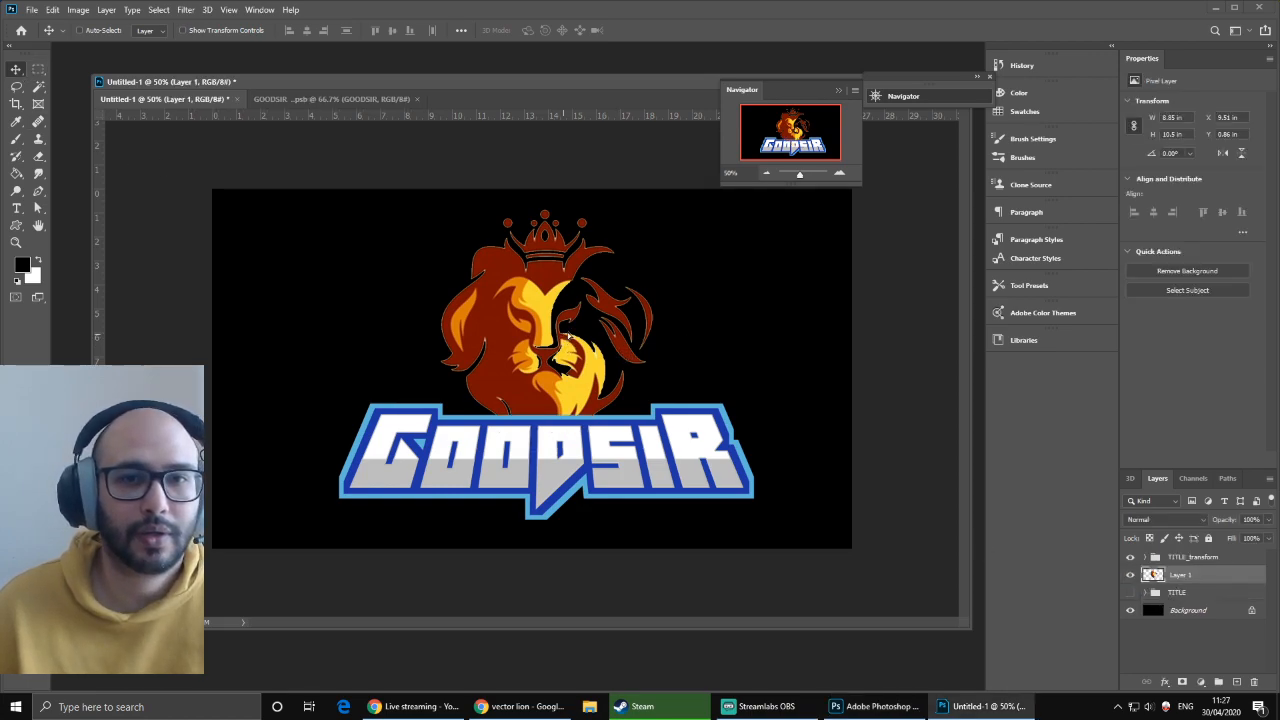
pyautogui.moveTo(563, 343)
pyautogui.mouseDown()
pyautogui.moveTo(574, 293)
pyautogui.moveTo(563, 337)
pyautogui.mouseUp()
# - Add a Stroke layer style to the lion with a size of 24 px, positioned outside
pyautogui.click(1165, 681)
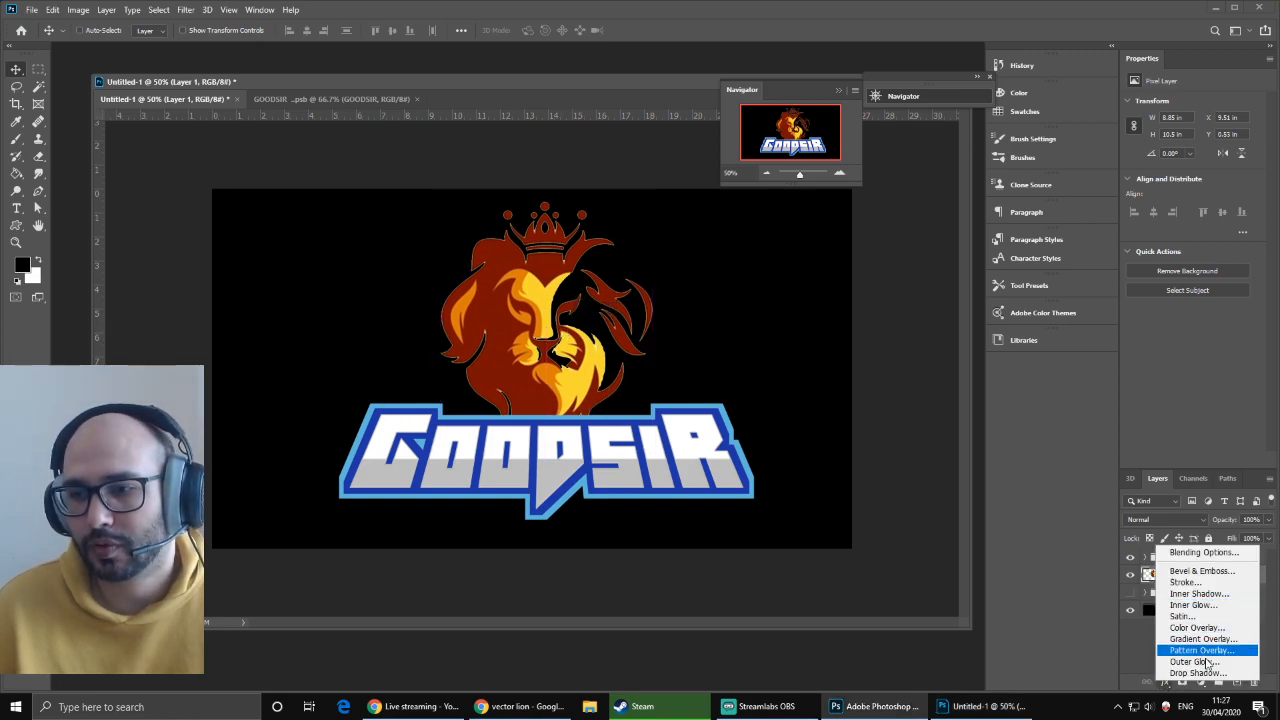
pyautogui.click(1196, 589)
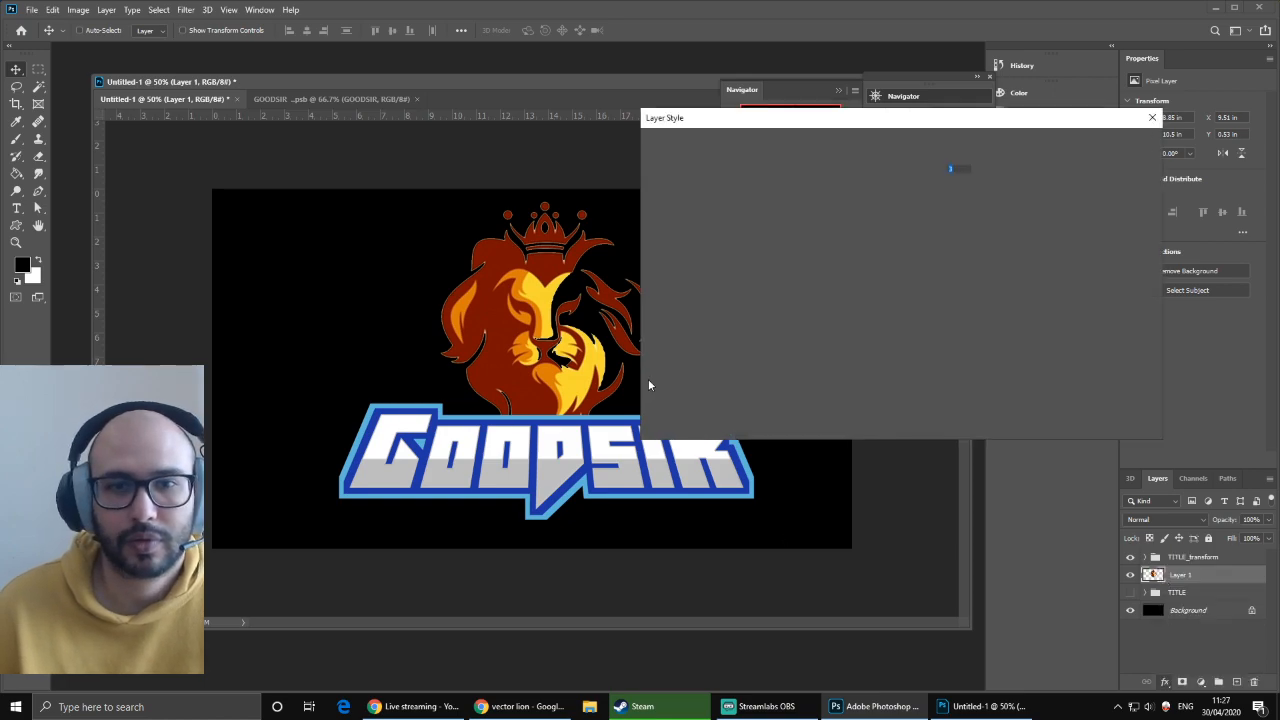
pyautogui.moveTo(876, 171); pyautogui.dragTo(884, 171)
pyautogui.click(886, 185)
pyautogui.click(889, 197)
# - Color the lion's stroke a bright saturated blue, starting from a blue sampled from the title's outline
pyautogui.click(857, 267)
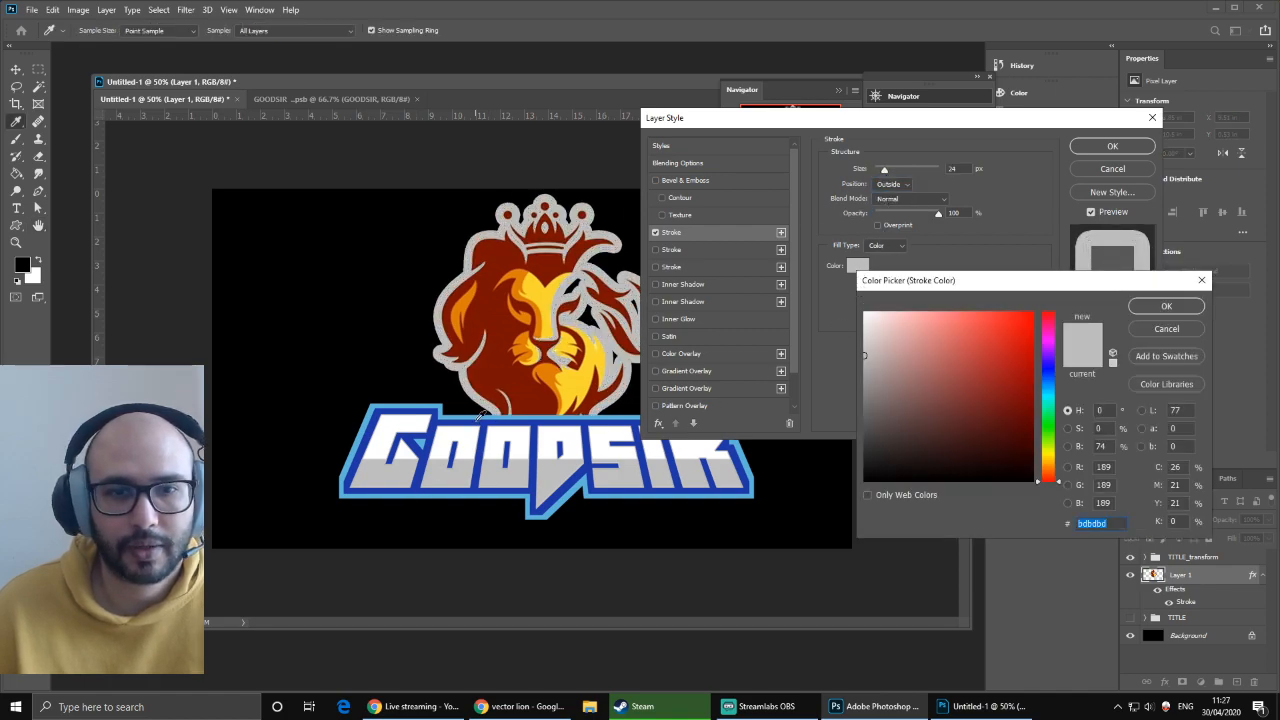
pyautogui.click(459, 412)
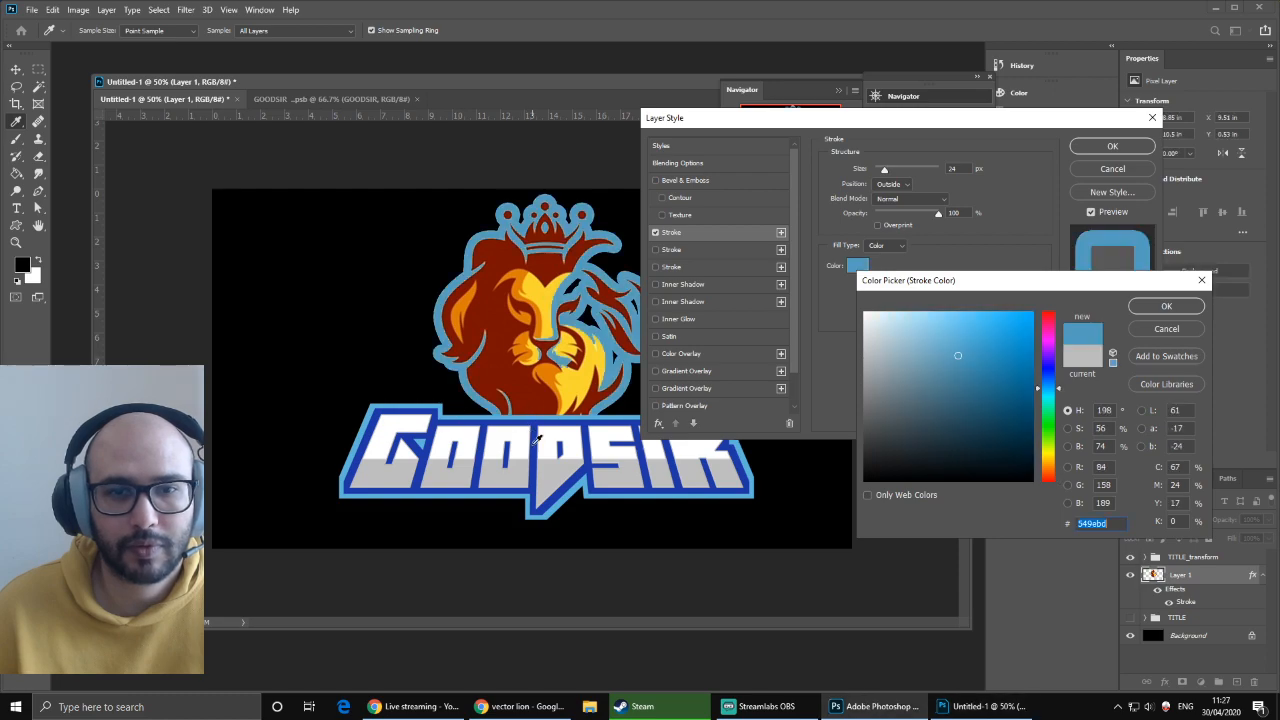
pyautogui.click(541, 414)
pyautogui.moveTo(1052, 386)
pyautogui.mouseDown()
pyautogui.moveTo(1047, 341)
pyautogui.moveTo(1027, 344)
pyautogui.mouseUp()
pyautogui.click(1167, 307)
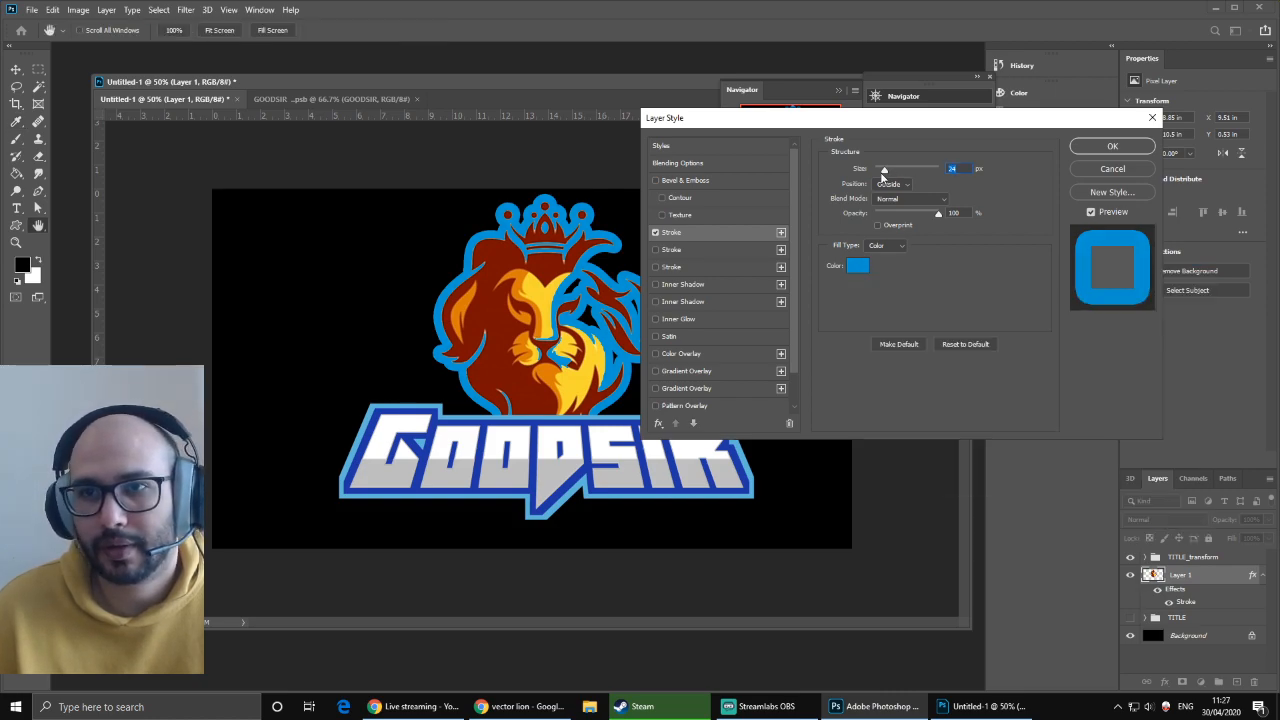
# - Thin the lion's blue stroke to a fine outline of a few pixels and move the lion slightly down toward the title
pyautogui.moveTo(883, 172); pyautogui.dragTo(879, 171)
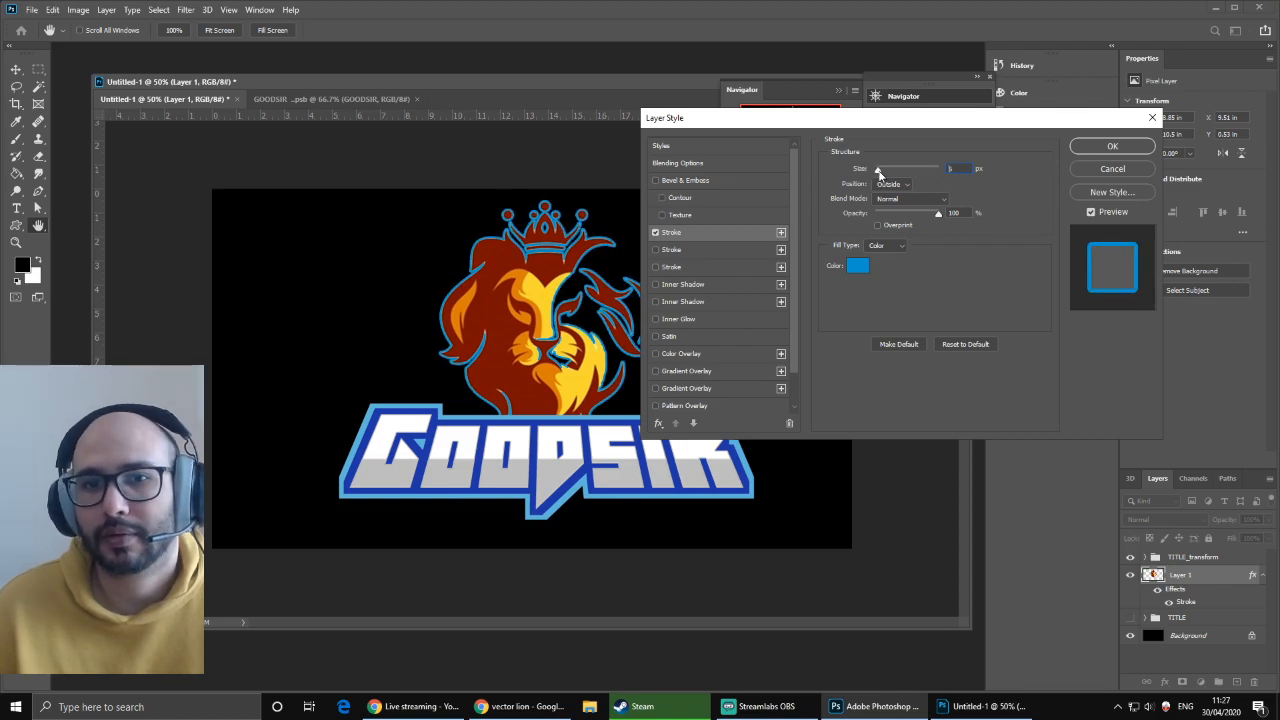
pyautogui.click(1076, 145)
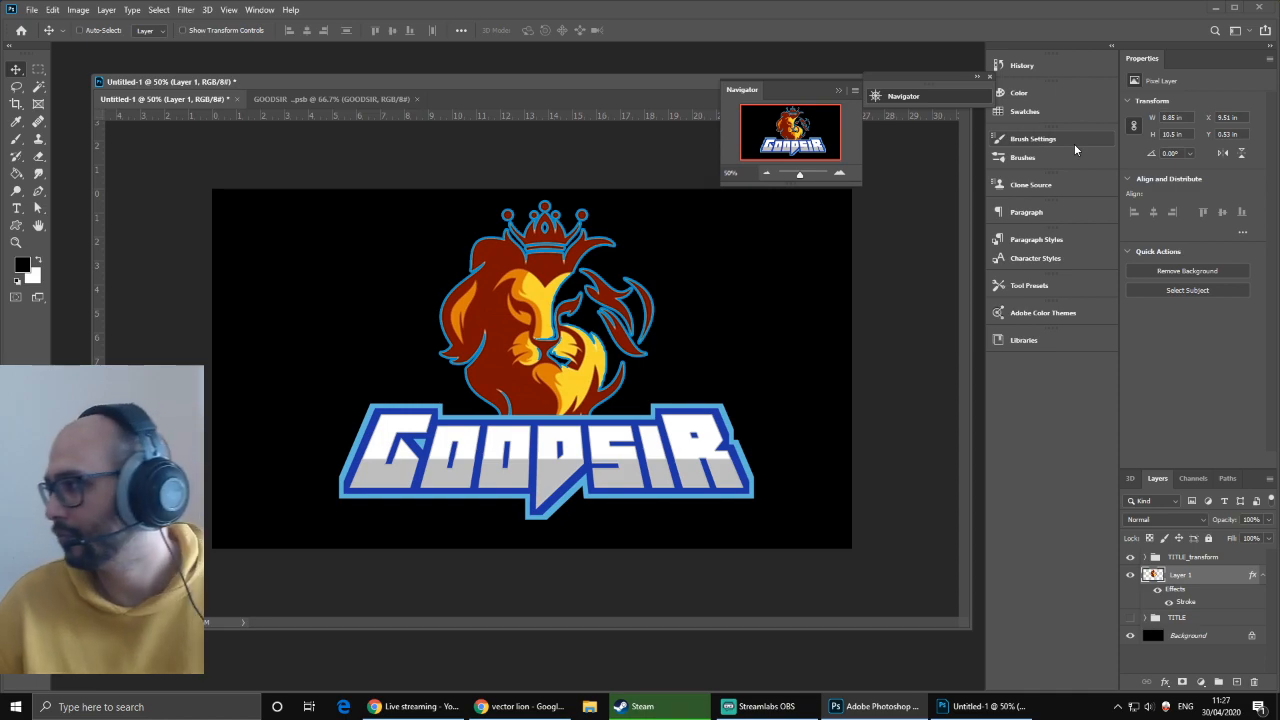
pyautogui.moveTo(530, 342); pyautogui.dragTo(530, 353)
# - Duplicate the Background layer and colorize the copy deep blue with hue 231, saturation 73 and lightness +32
pyautogui.click(1200, 640)
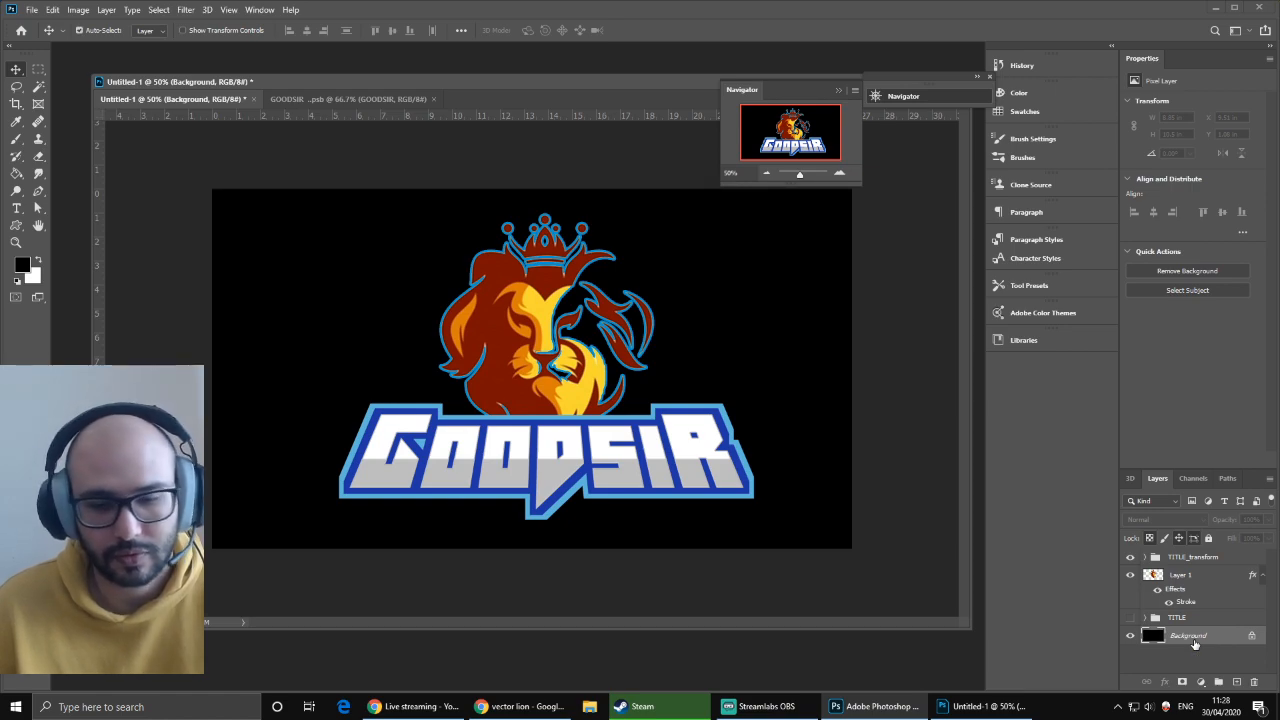
pyautogui.hotkey('ctrl', 'j')
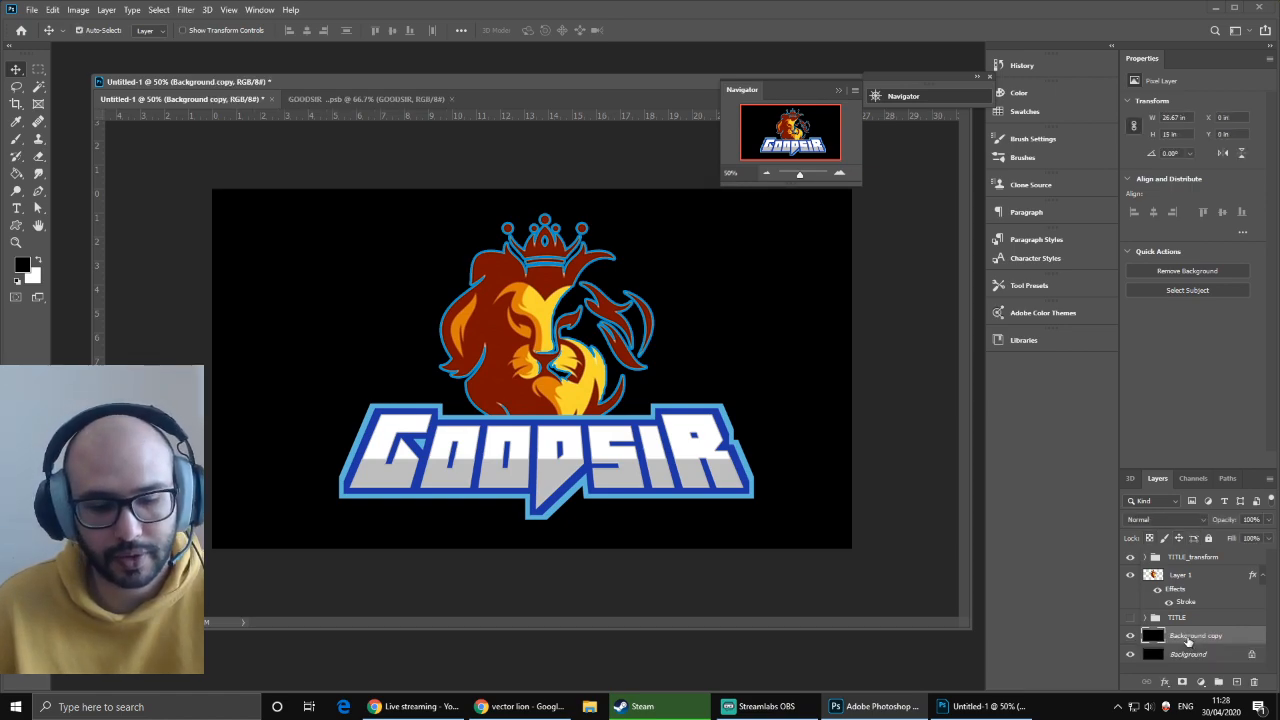
pyautogui.hotkey('ctrl', 'u')
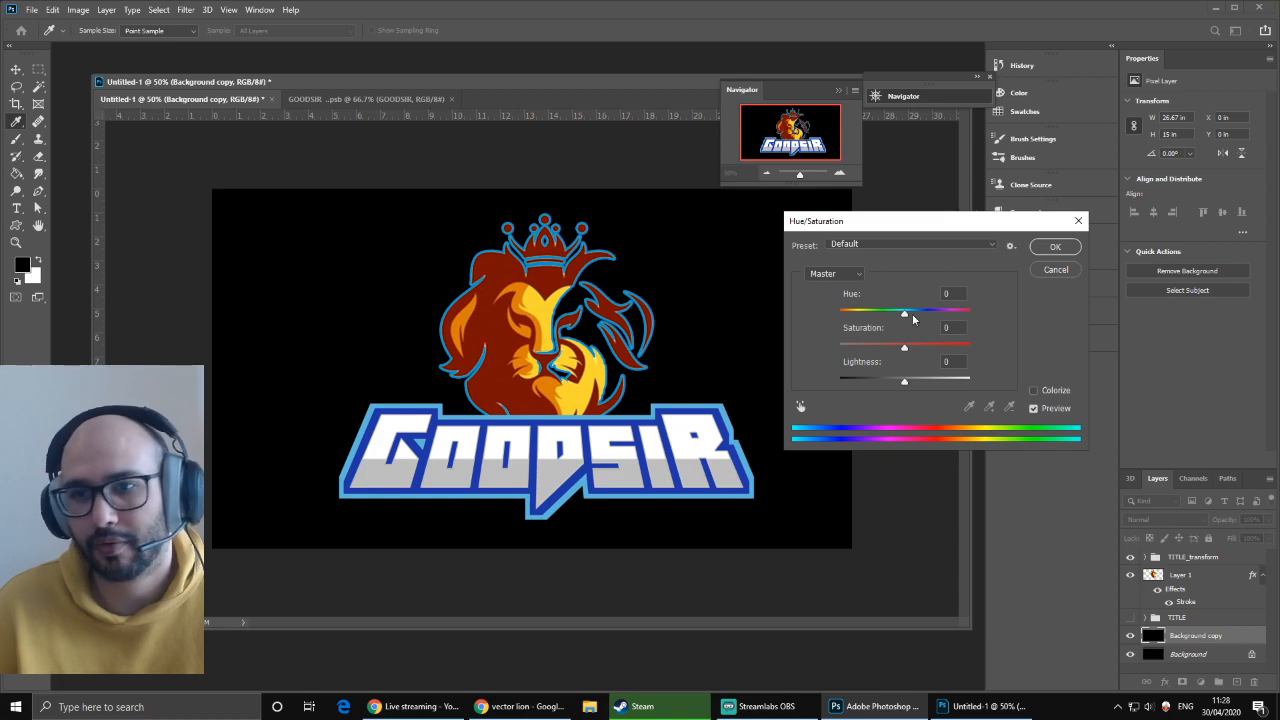
pyautogui.click(1034, 391)
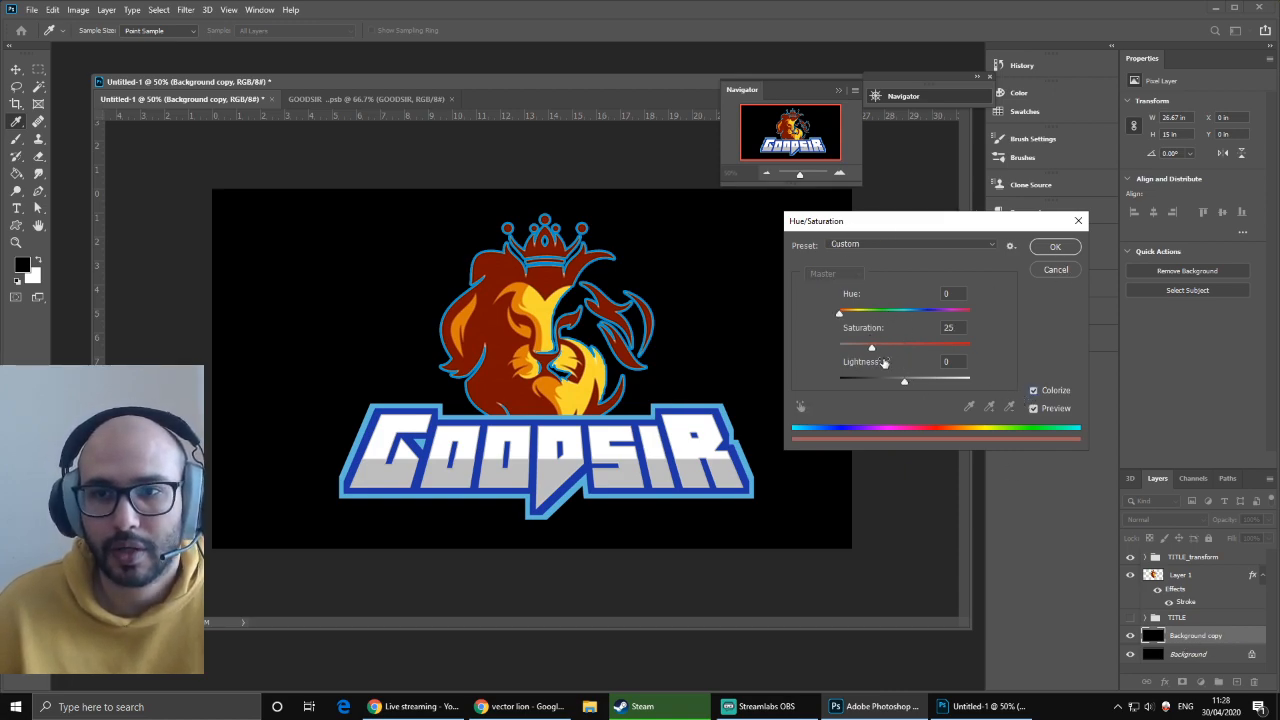
pyautogui.moveTo(907, 383); pyautogui.dragTo(915, 349)
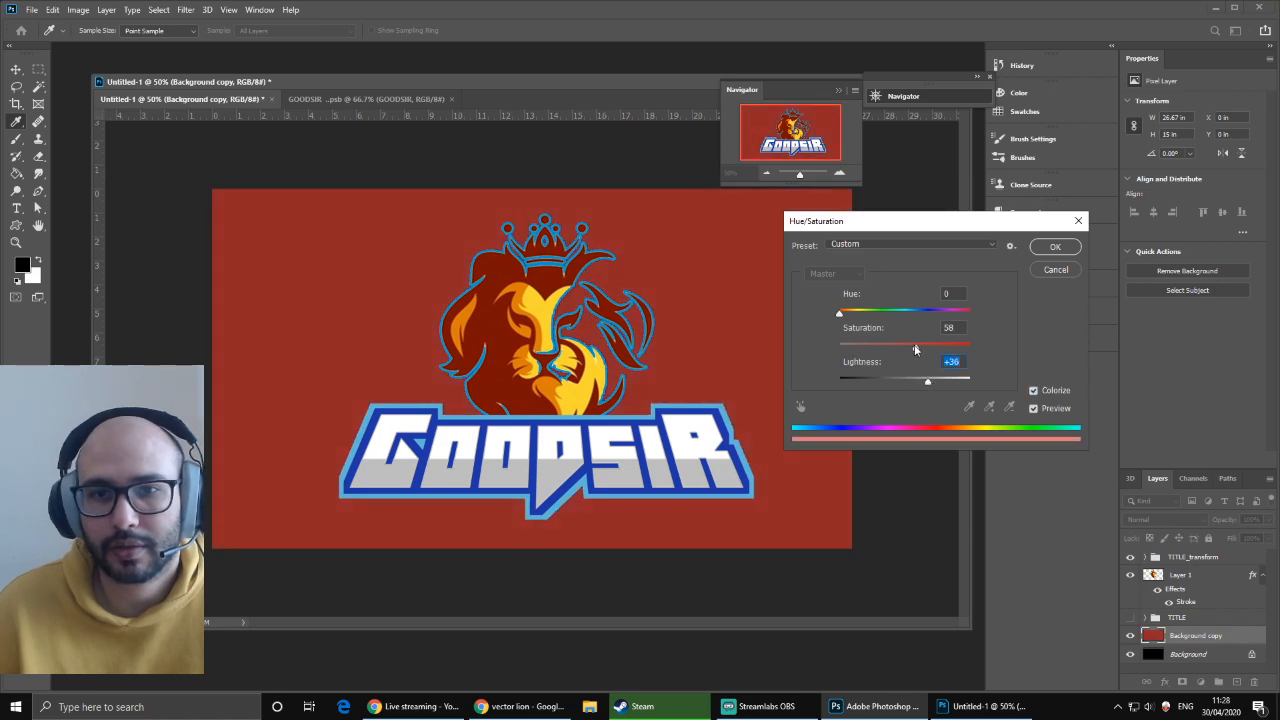
pyautogui.moveTo(840, 315); pyautogui.dragTo(855, 316)
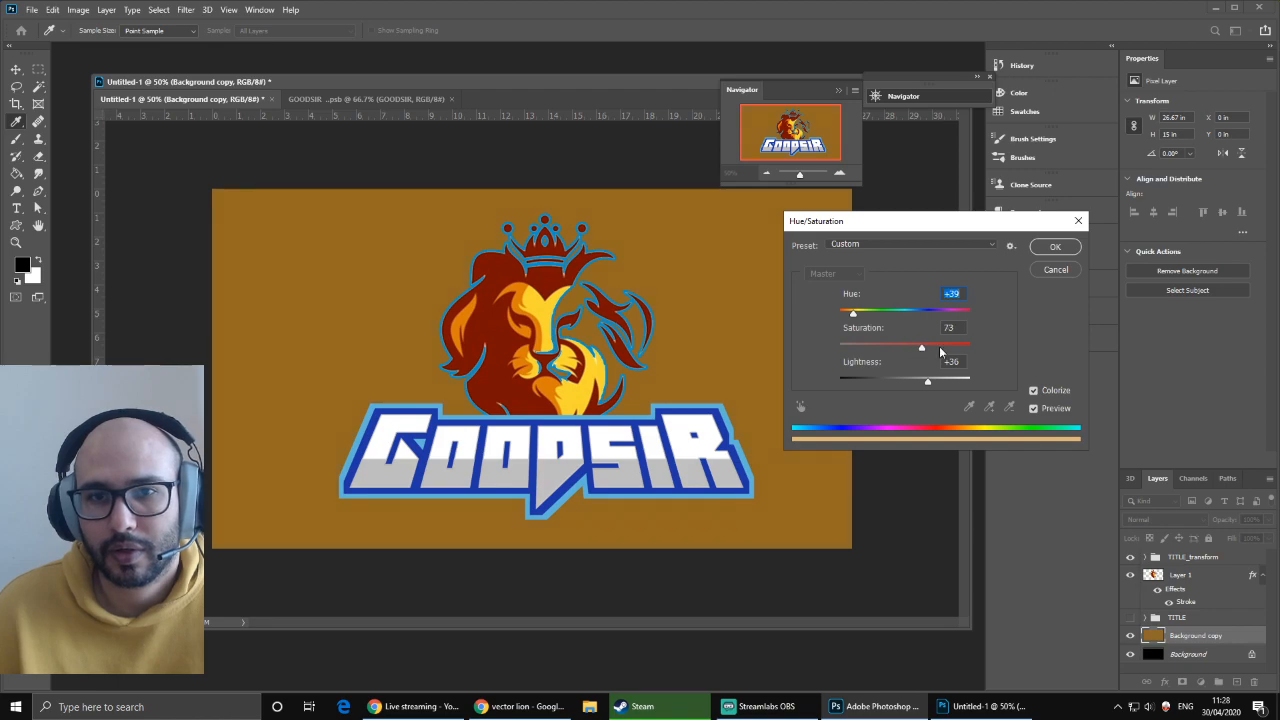
pyautogui.moveTo(940, 351); pyautogui.dragTo(934, 350)
pyautogui.moveTo(858, 318); pyautogui.dragTo(861, 323)
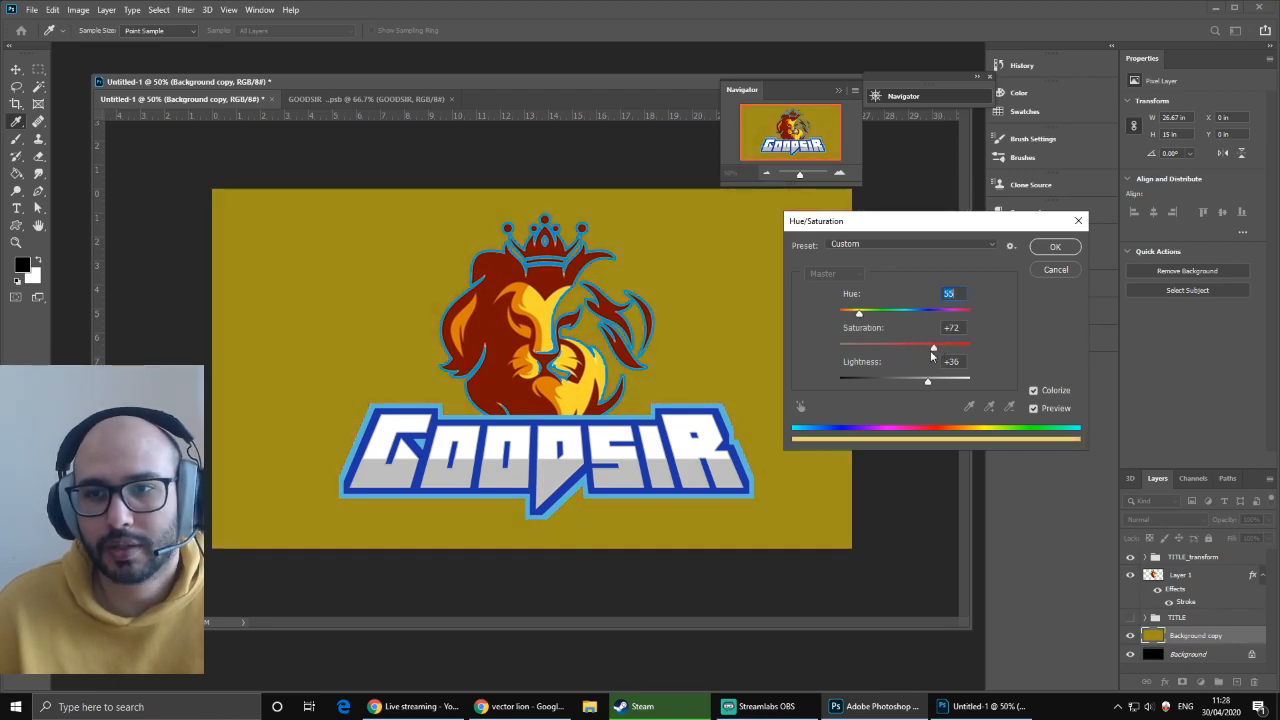
pyautogui.moveTo(935, 350); pyautogui.dragTo(922, 318)
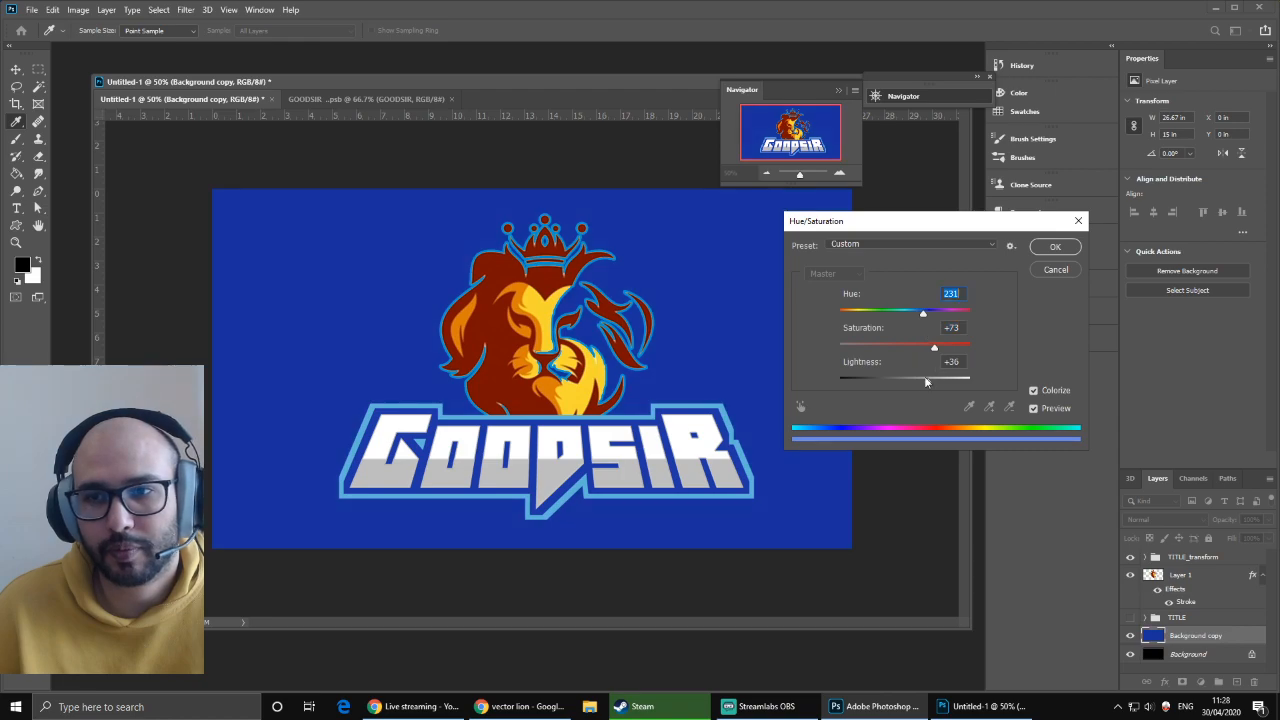
pyautogui.moveTo(927, 381)
pyautogui.mouseDown()
pyautogui.moveTo(910, 382)
pyautogui.moveTo(922, 385)
pyautogui.mouseUp()
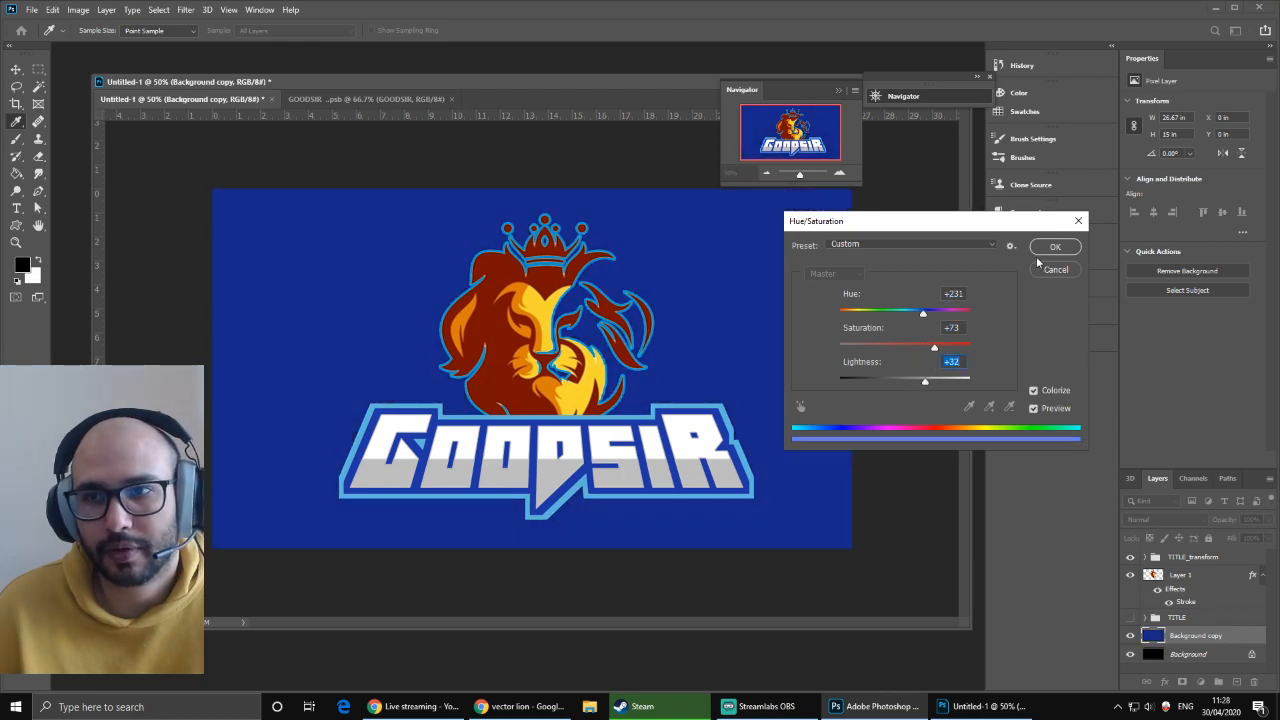
pyautogui.click(1055, 247)
# - Shift the lion layer's hue by -112 to purple and pink, and collapse its effects list
pyautogui.click(1180, 577)
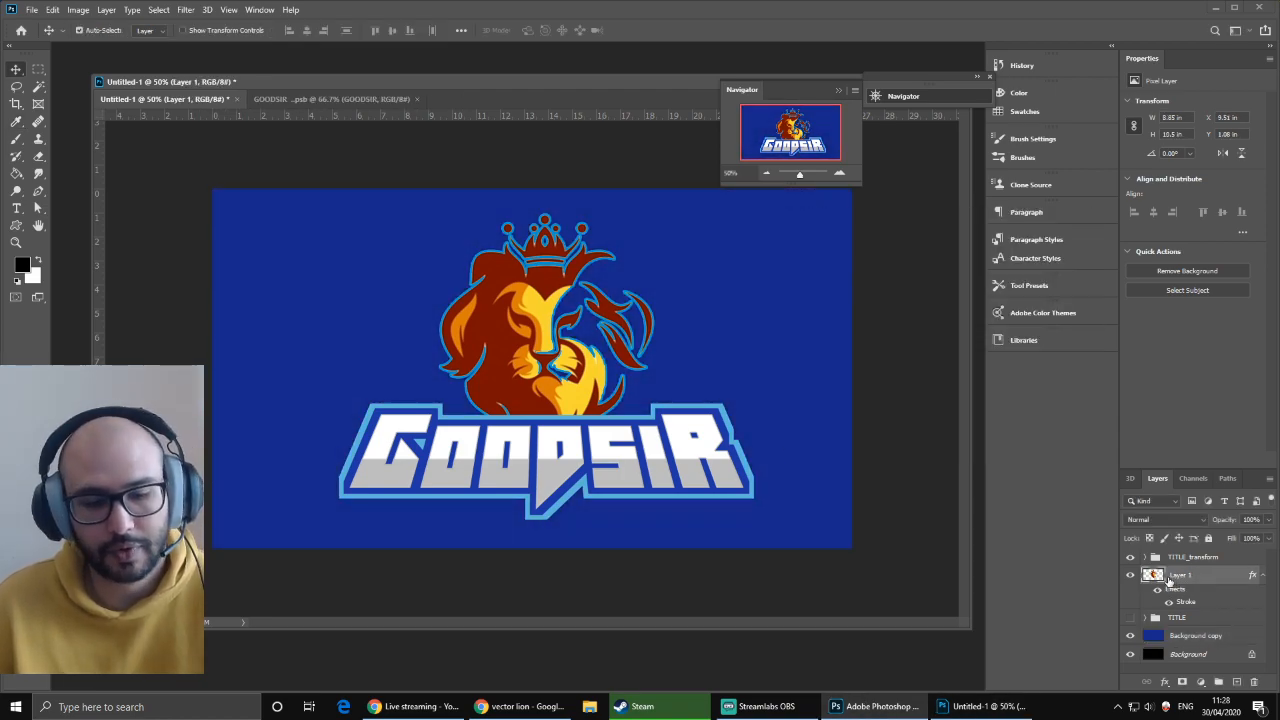
pyautogui.hotkey('ctrl', 'u')
pyautogui.moveTo(905, 313); pyautogui.dragTo(858, 320)
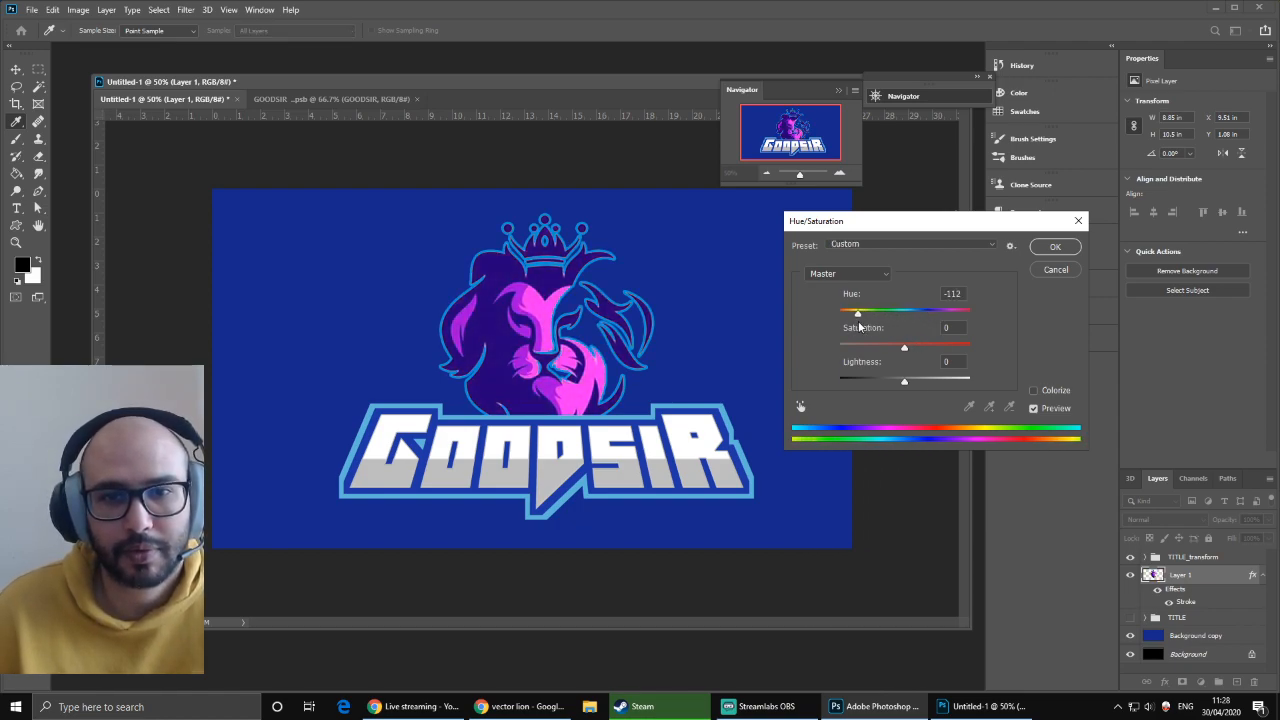
pyautogui.click(1074, 250)
pyautogui.press('v')
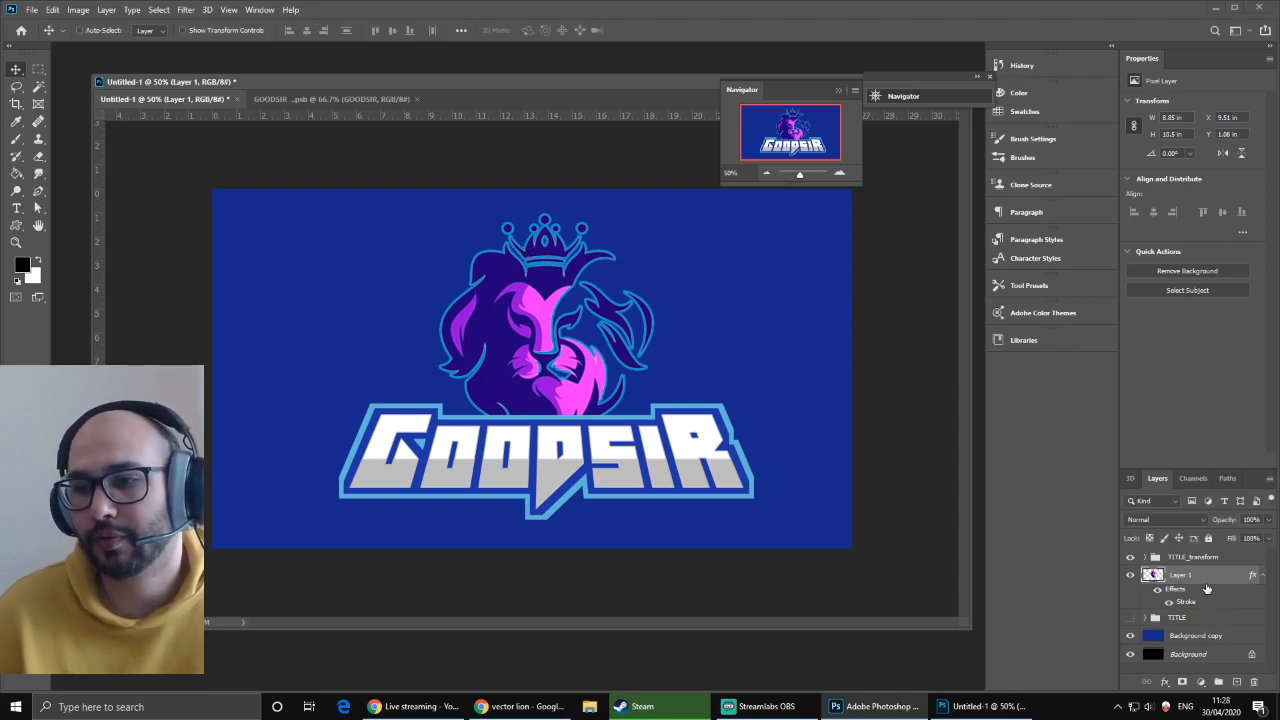
pyautogui.click(1262, 576)
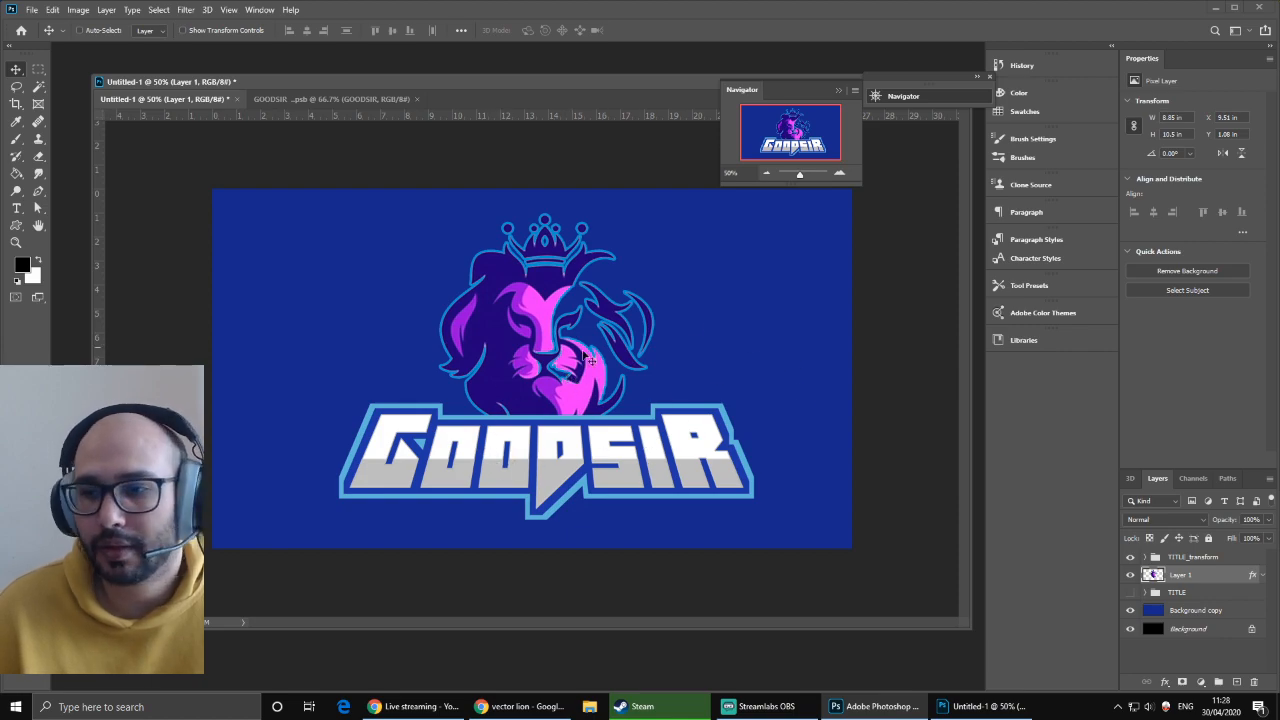
# - Scale the TITLE_transform group down to about 11.9 in wide and center it over the lion's lower part
pyautogui.click(1195, 557)
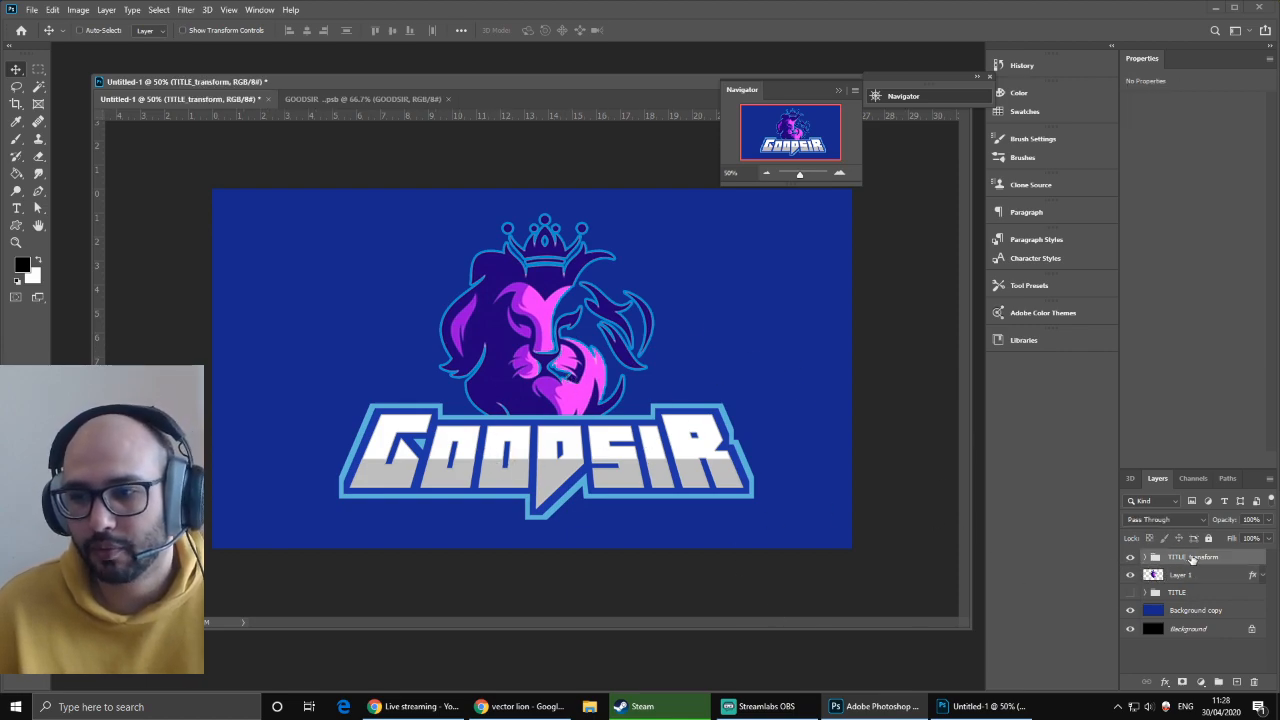
pyautogui.hotkey('ctrl', 't')
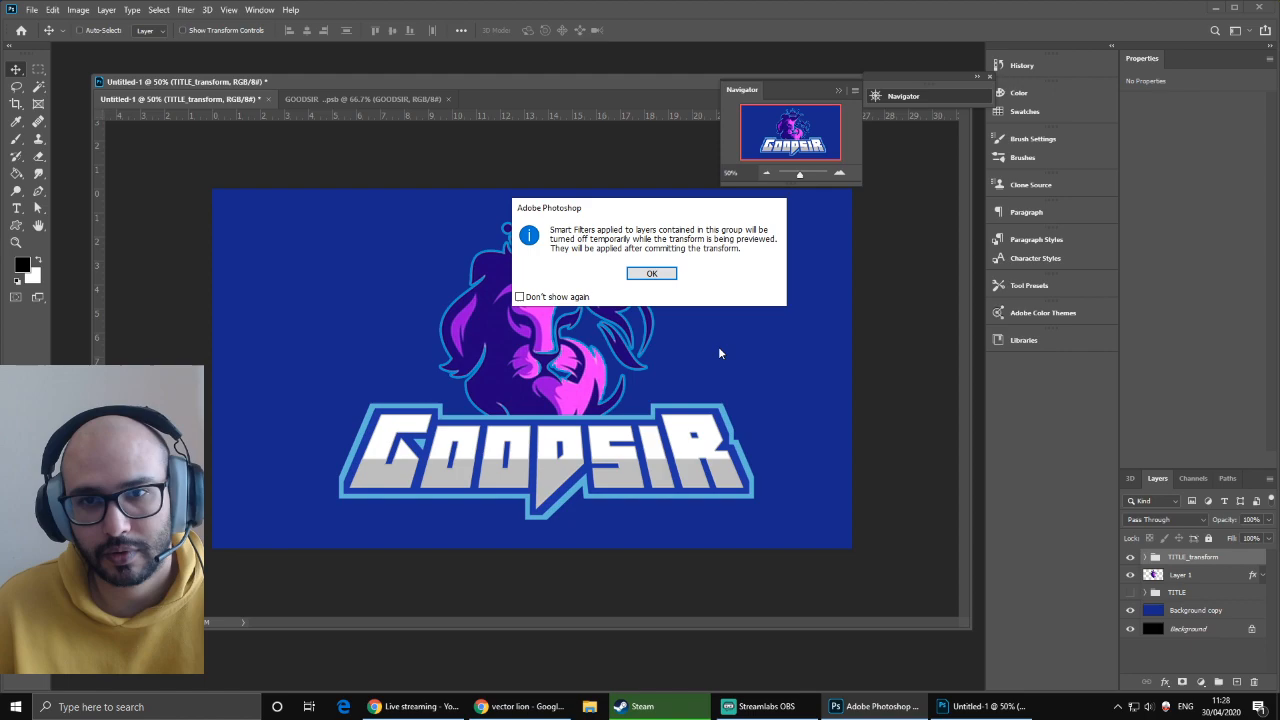
pyautogui.click(658, 280)
pyautogui.moveTo(755, 522); pyautogui.dragTo(620, 456)
pyautogui.moveTo(541, 450); pyautogui.dragTo(609, 458)
pyautogui.press('Return')
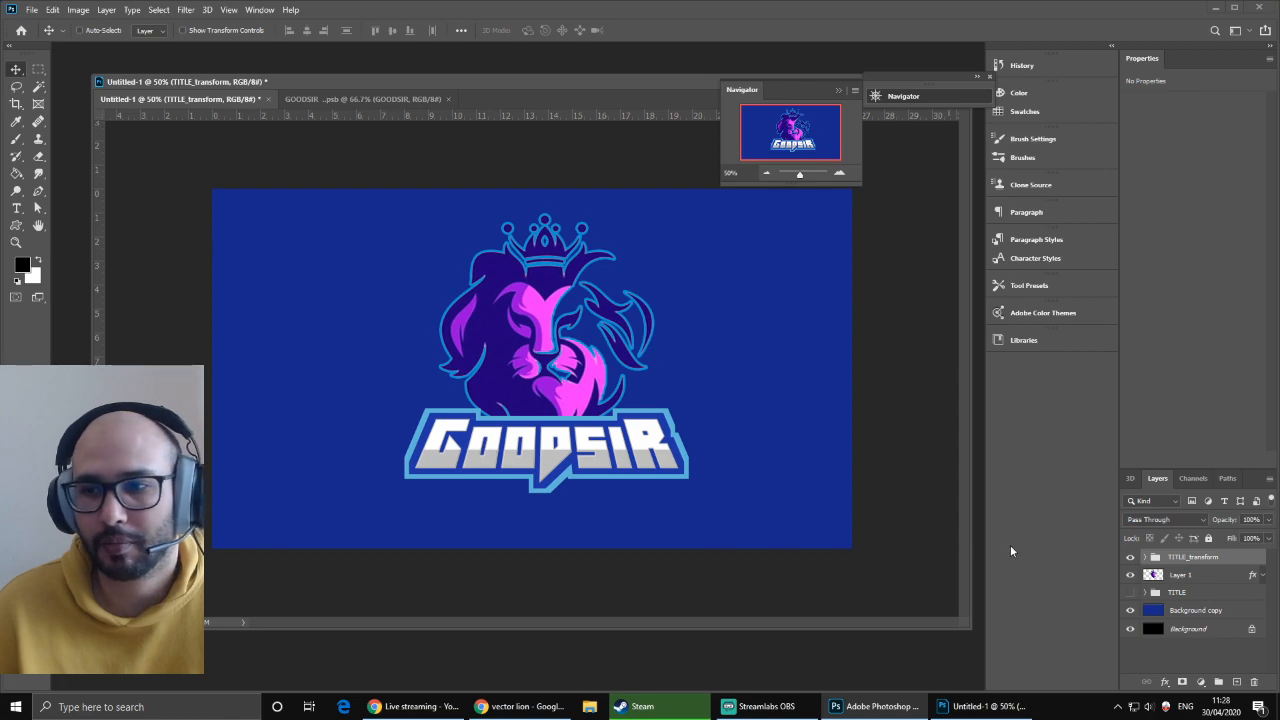
# - Duplicate the TITLE_transform group, keep the original hidden, and merge the visible copy with a new empty layer
pyautogui.click(1131, 558)
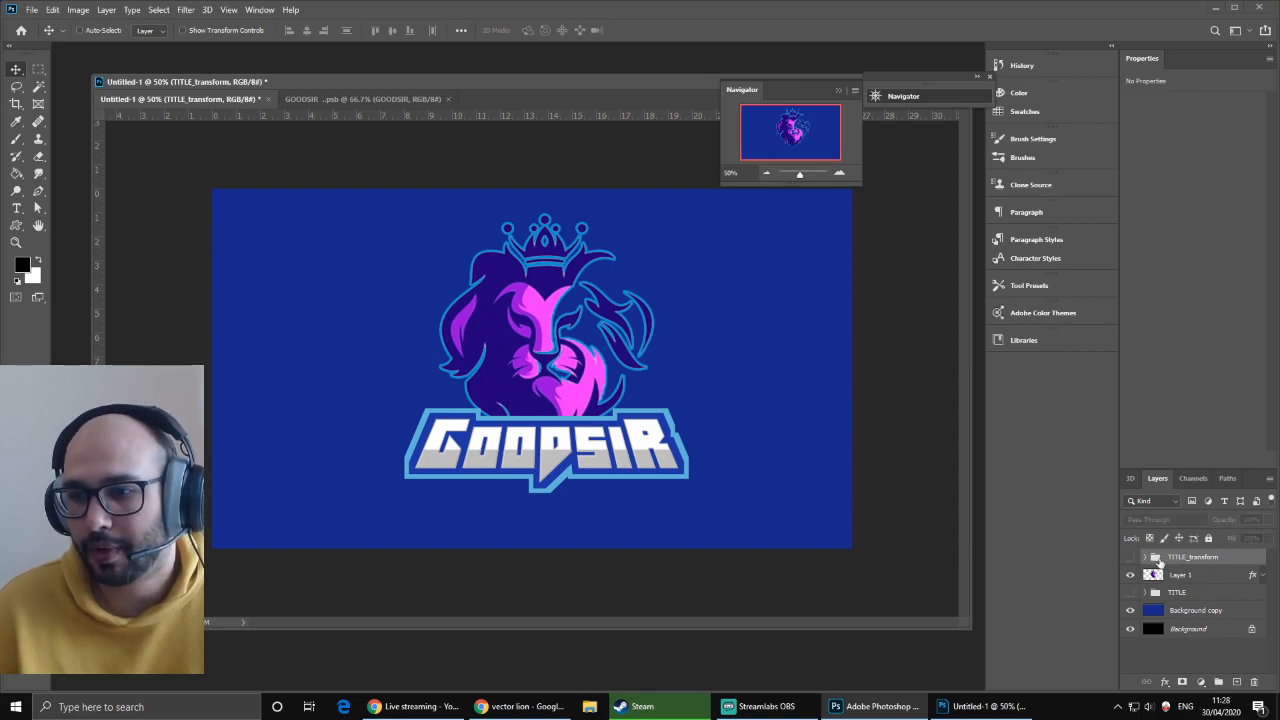
pyautogui.moveTo(1208, 562); pyautogui.dragTo(1218, 681)
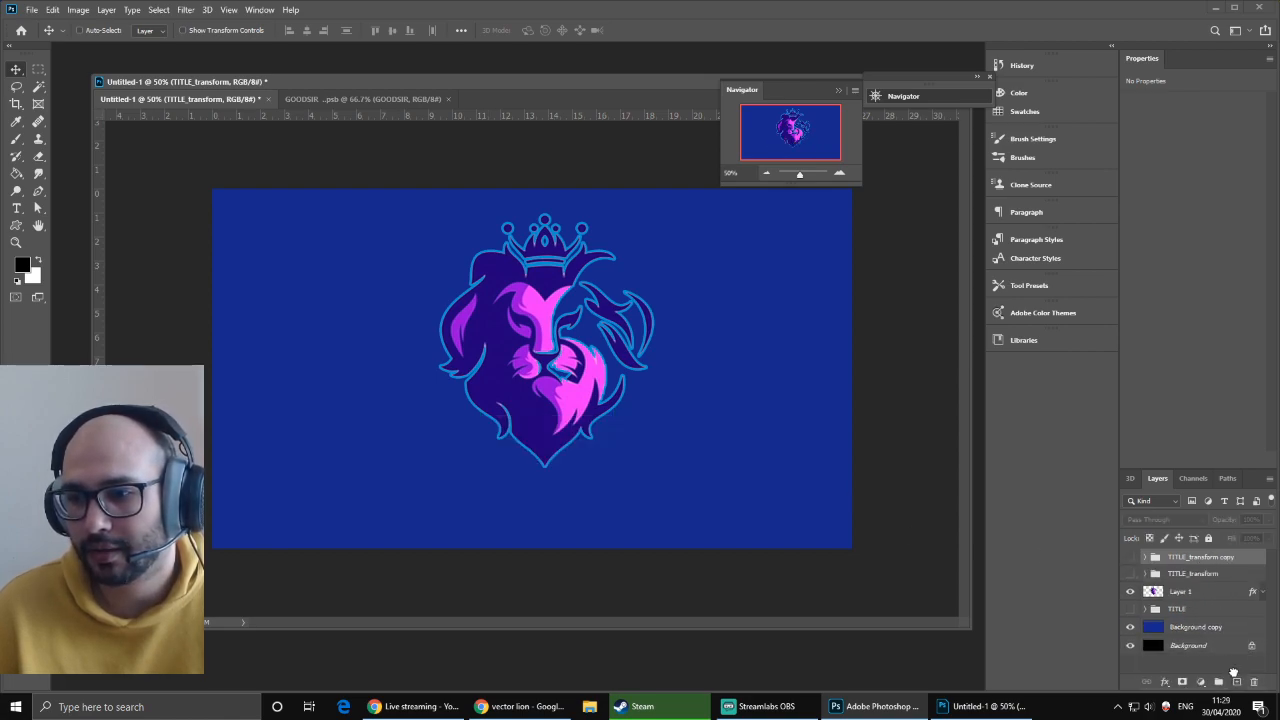
pyautogui.click(1131, 558)
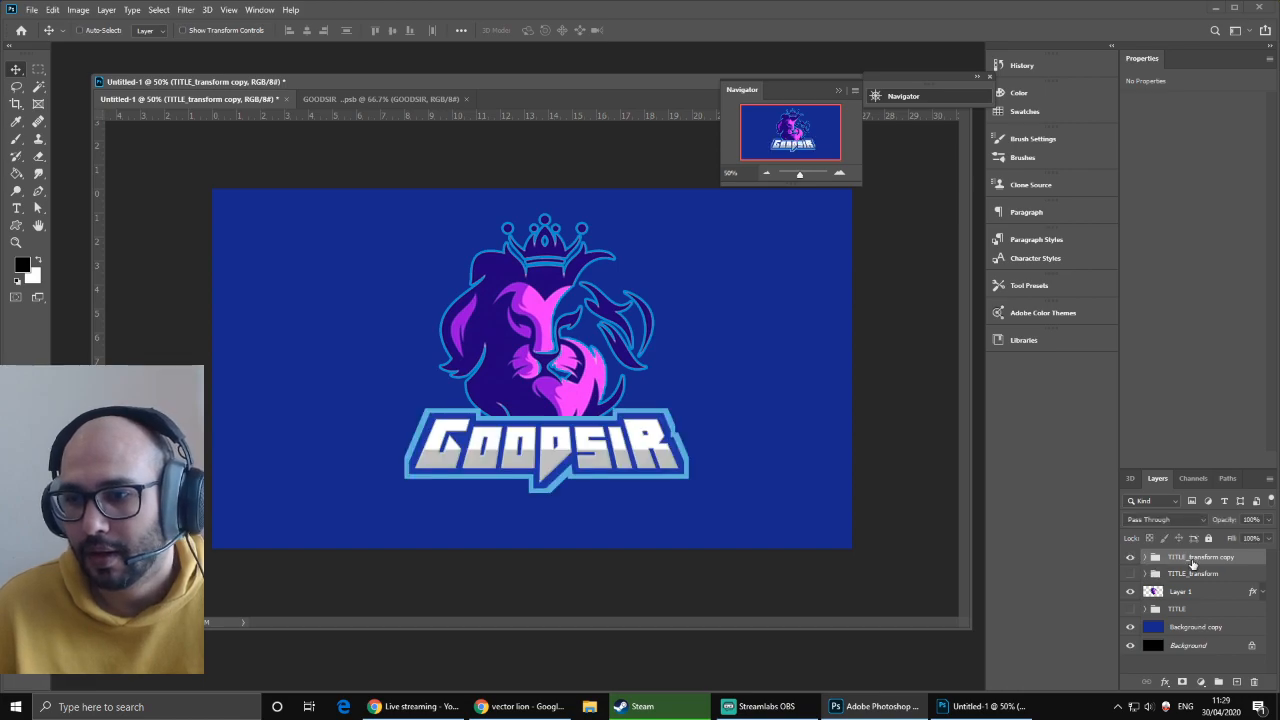
pyautogui.click(1237, 681)
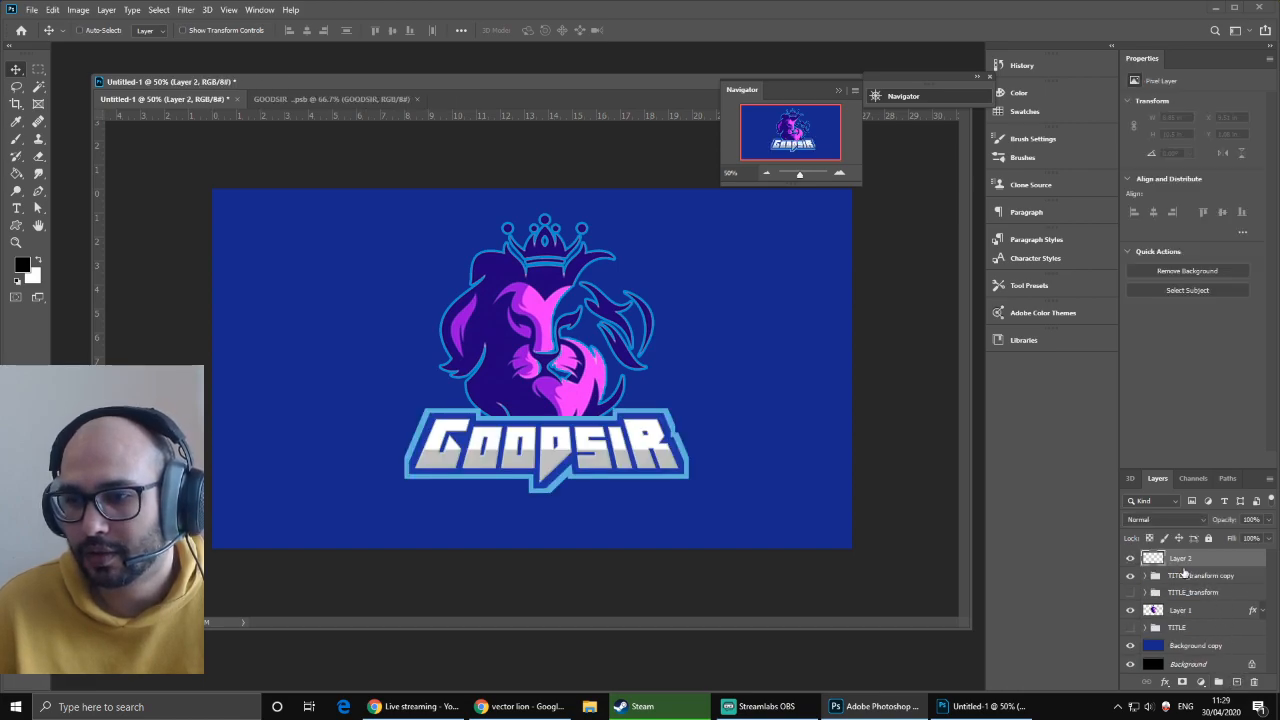
pyautogui.keyDown('shift'); pyautogui.click(1202, 576); pyautogui.keyUp('shift')
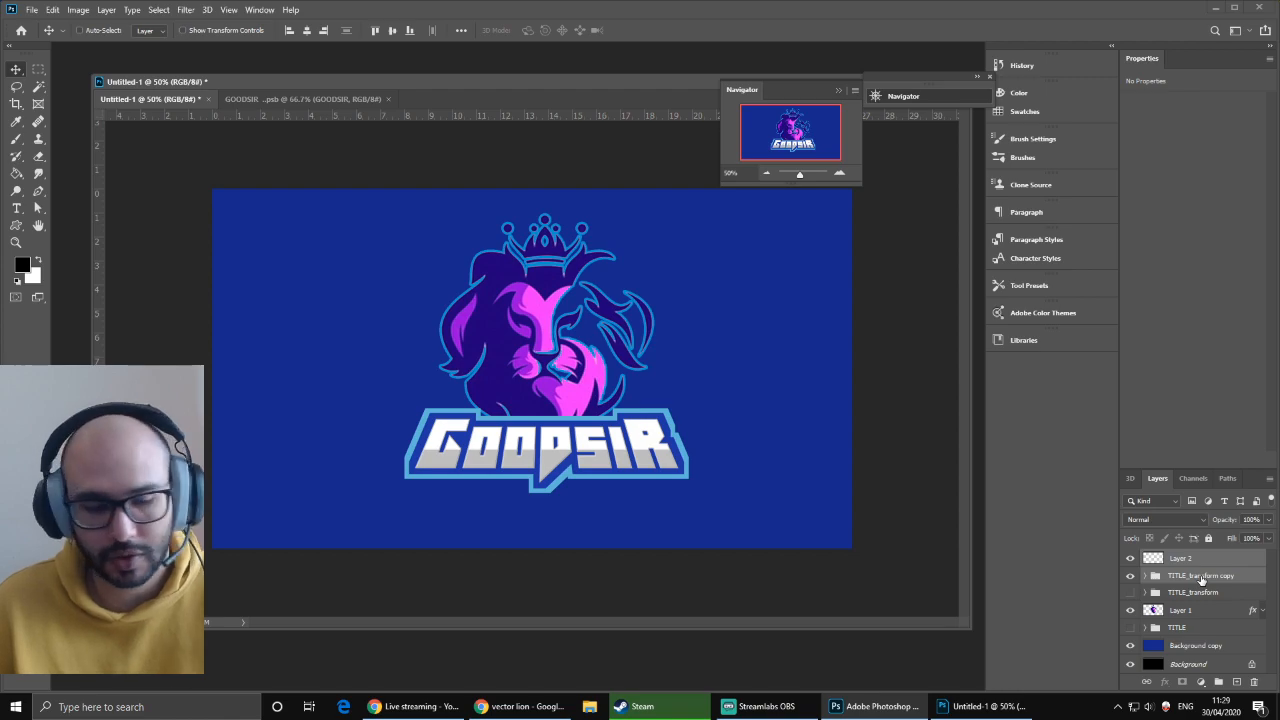
pyautogui.hotkey('ctrl', 'e')
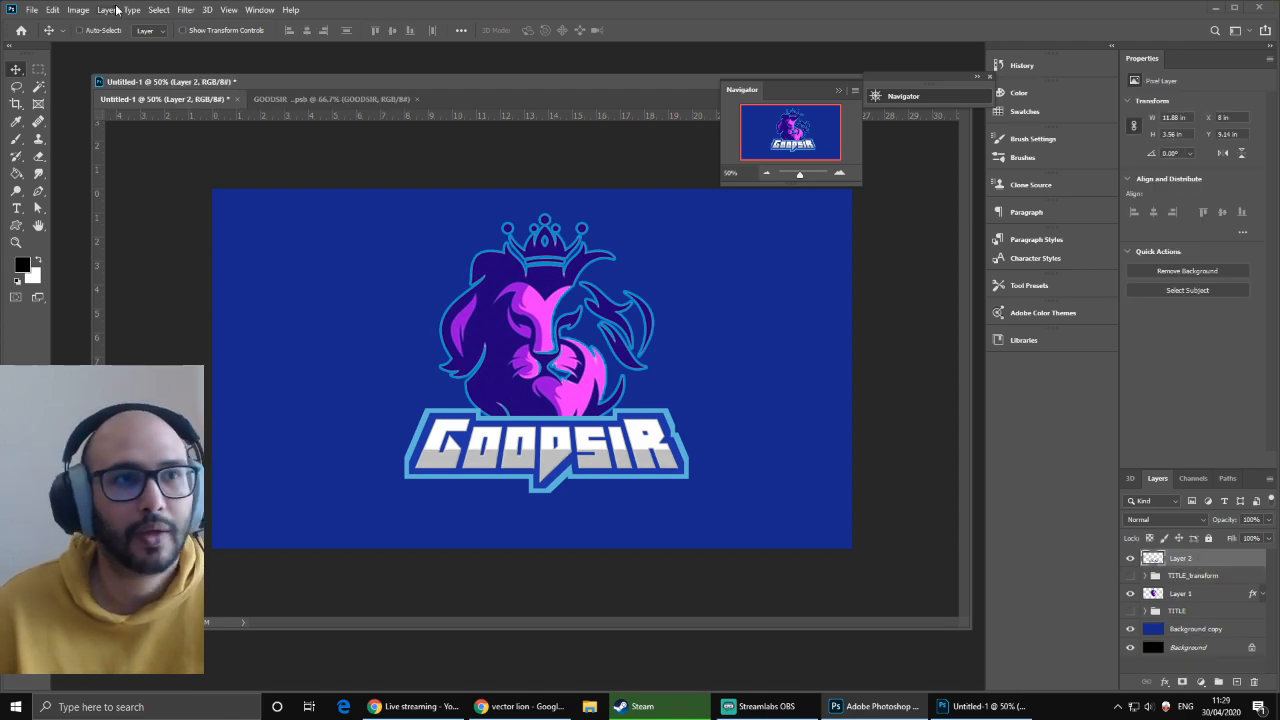
# - Warp the merged title into a downward curve, bowing its middle down and raising both upper corners
pyautogui.click(53, 10)
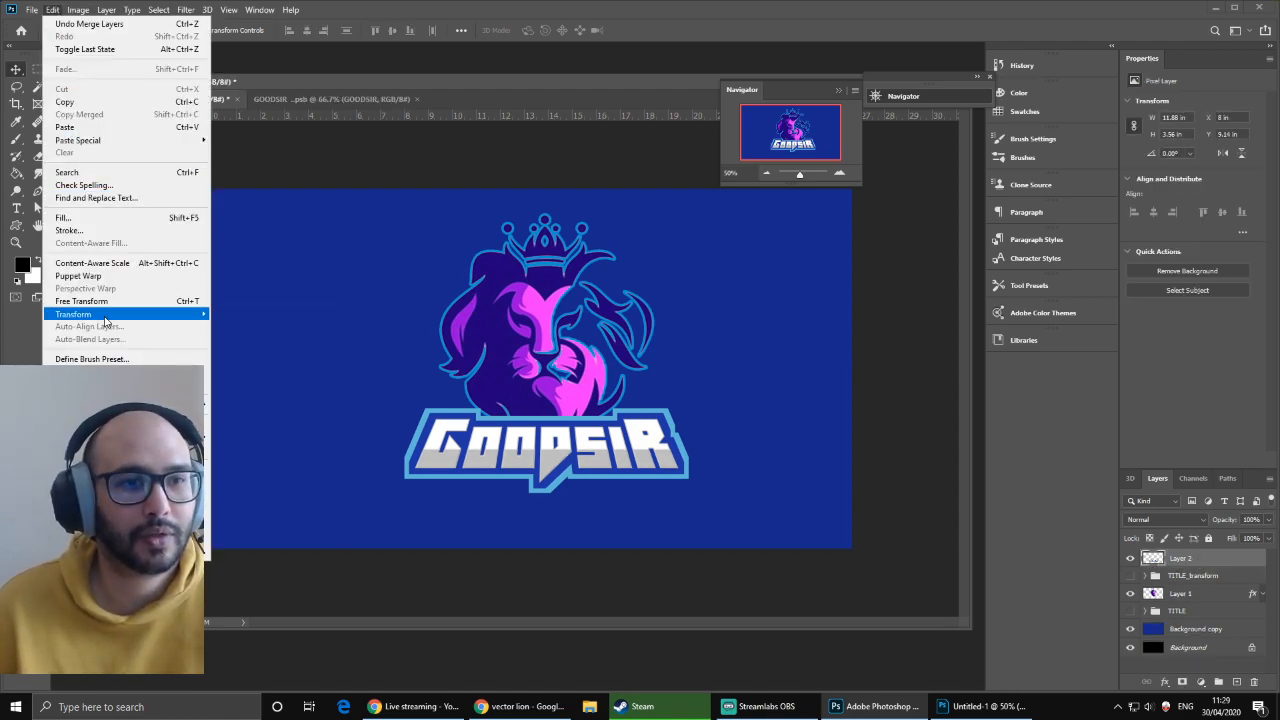
pyautogui.moveTo(108, 318)
pyautogui.click(232, 404)
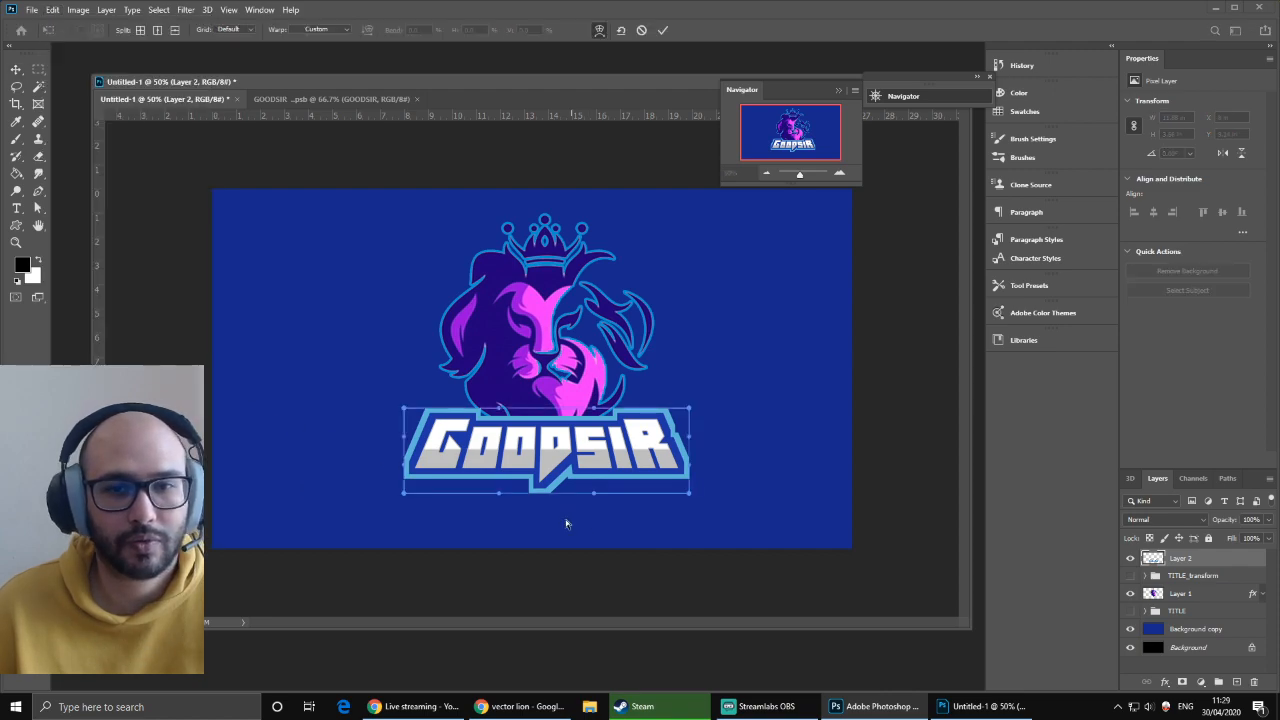
pyautogui.moveTo(547, 498); pyautogui.dragTo(547, 512)
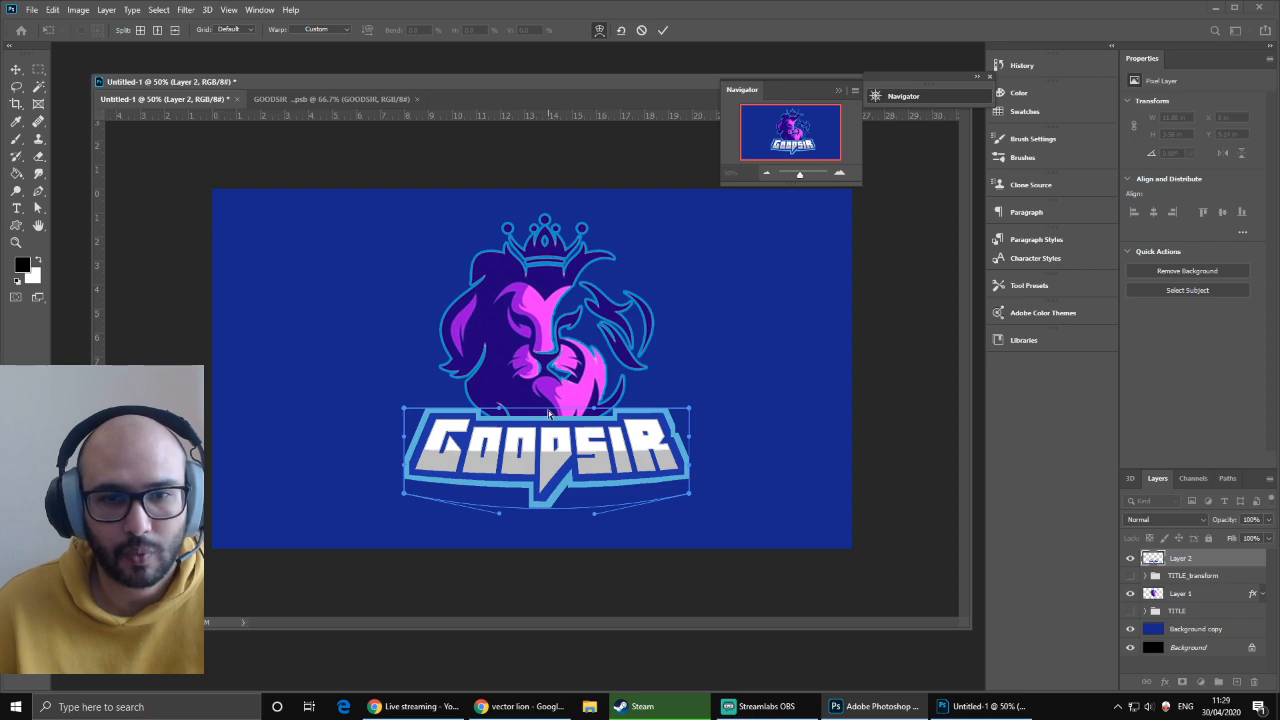
pyautogui.moveTo(548, 413); pyautogui.dragTo(548, 421)
pyautogui.moveTo(549, 466); pyautogui.dragTo(557, 472)
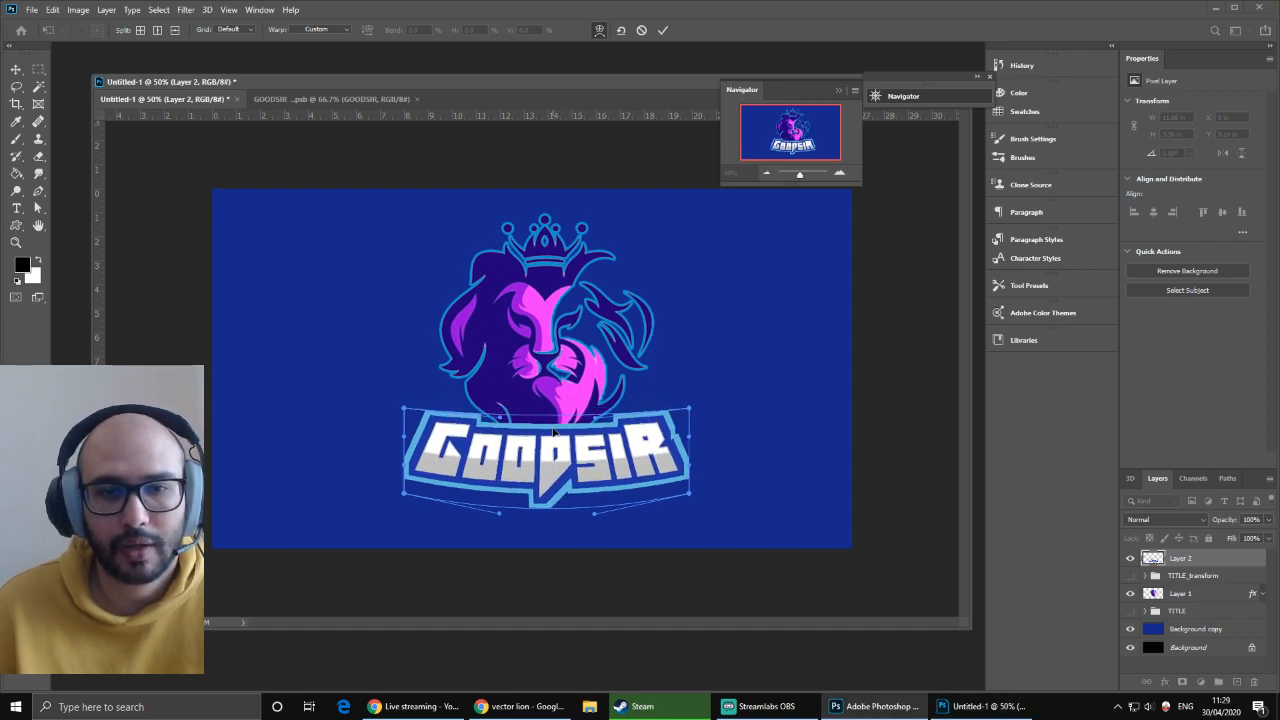
pyautogui.moveTo(404, 408); pyautogui.dragTo(404, 397)
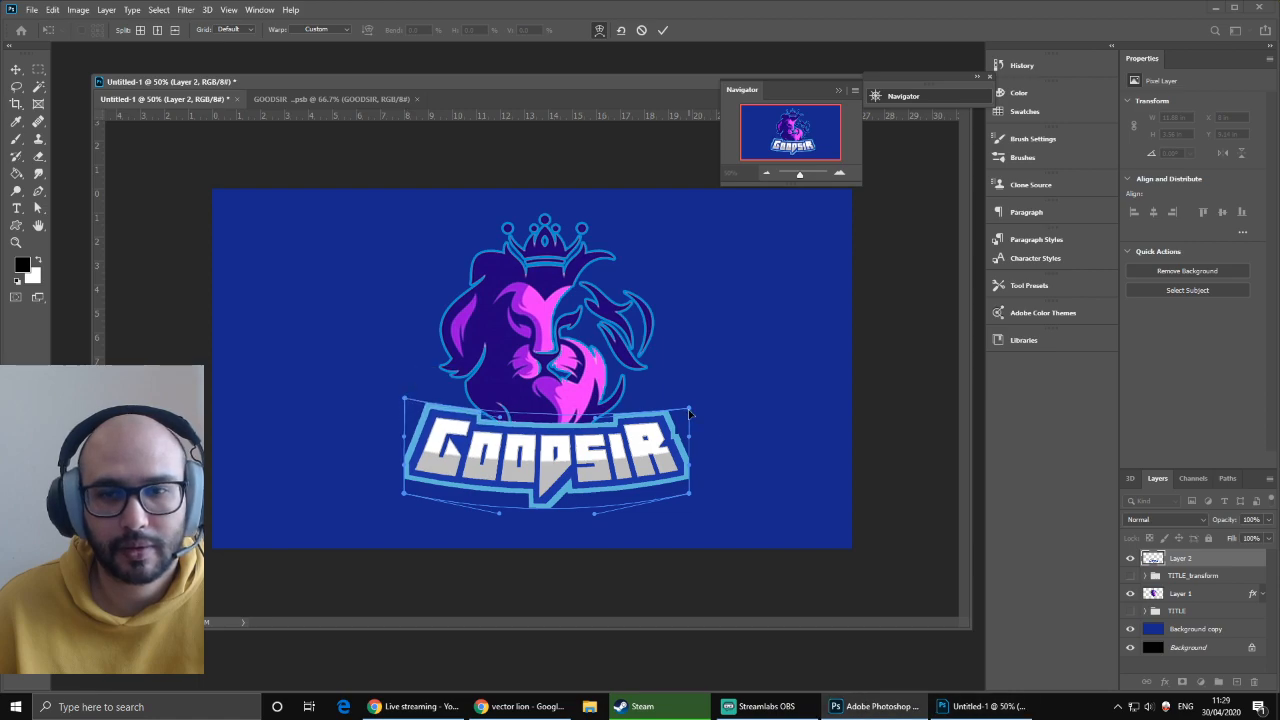
pyautogui.moveTo(689, 410); pyautogui.dragTo(688, 394)
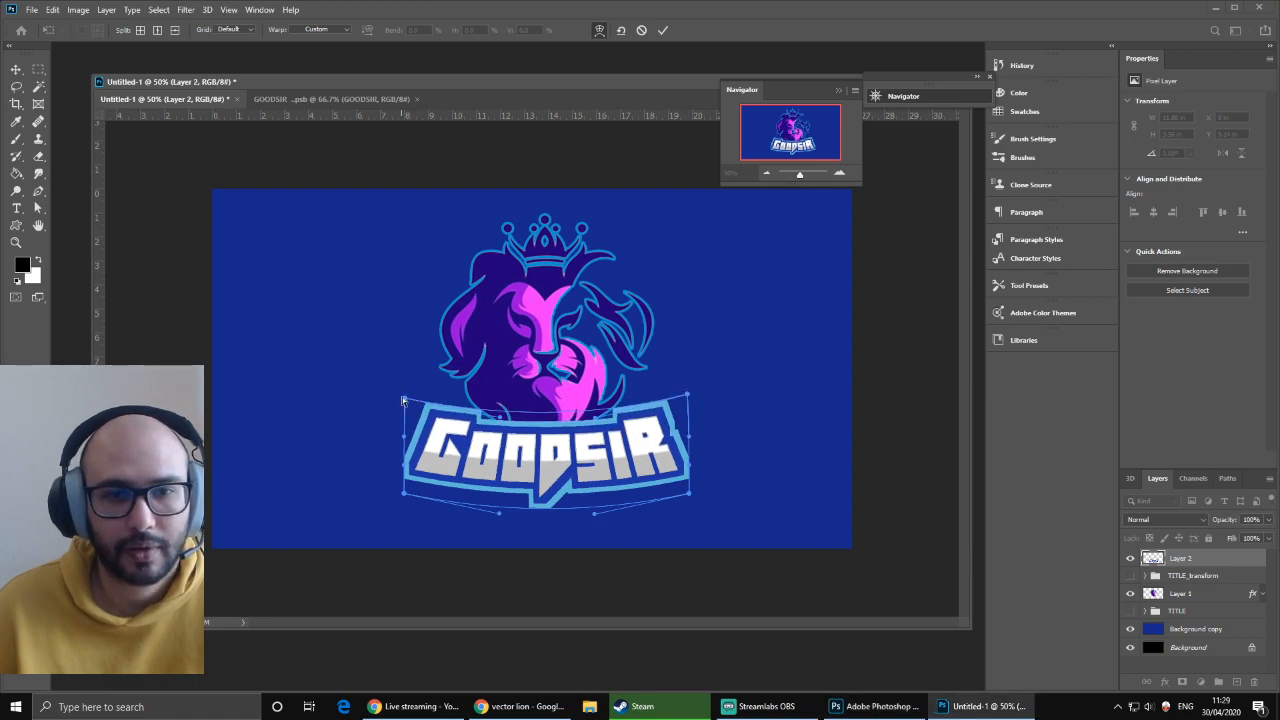
pyautogui.moveTo(403, 400); pyautogui.dragTo(410, 386)
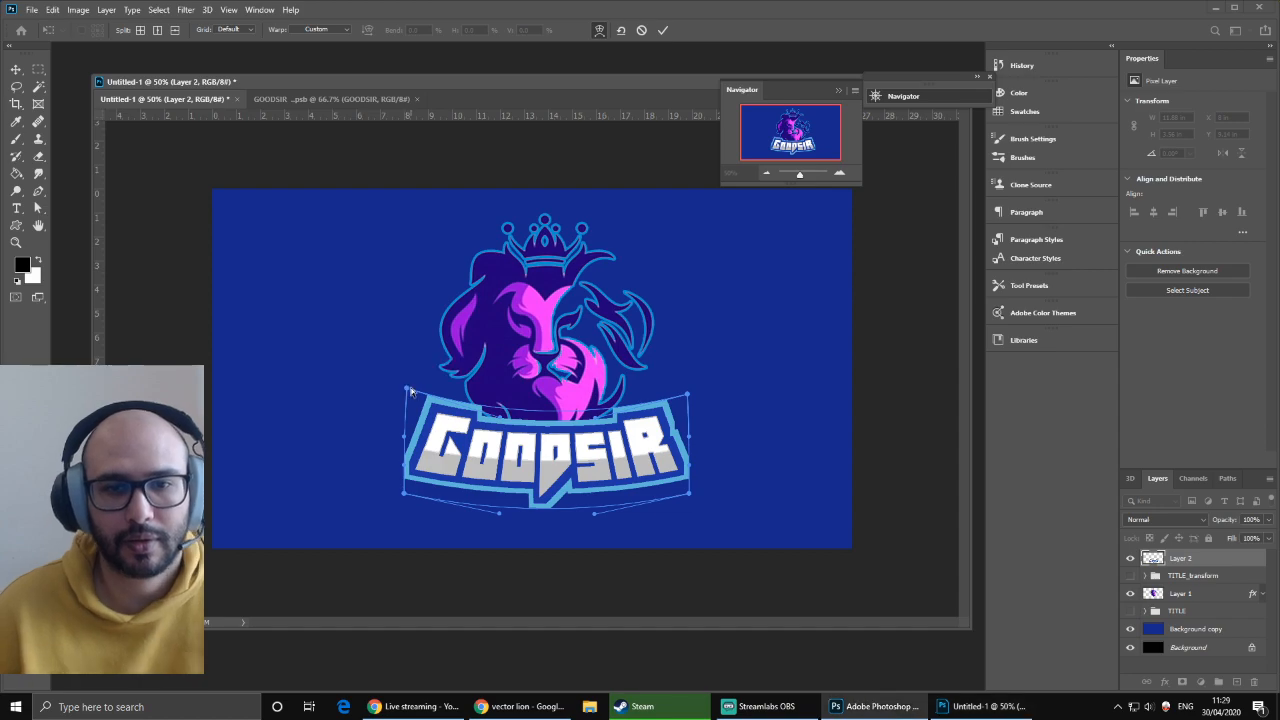
pyautogui.press('Return')
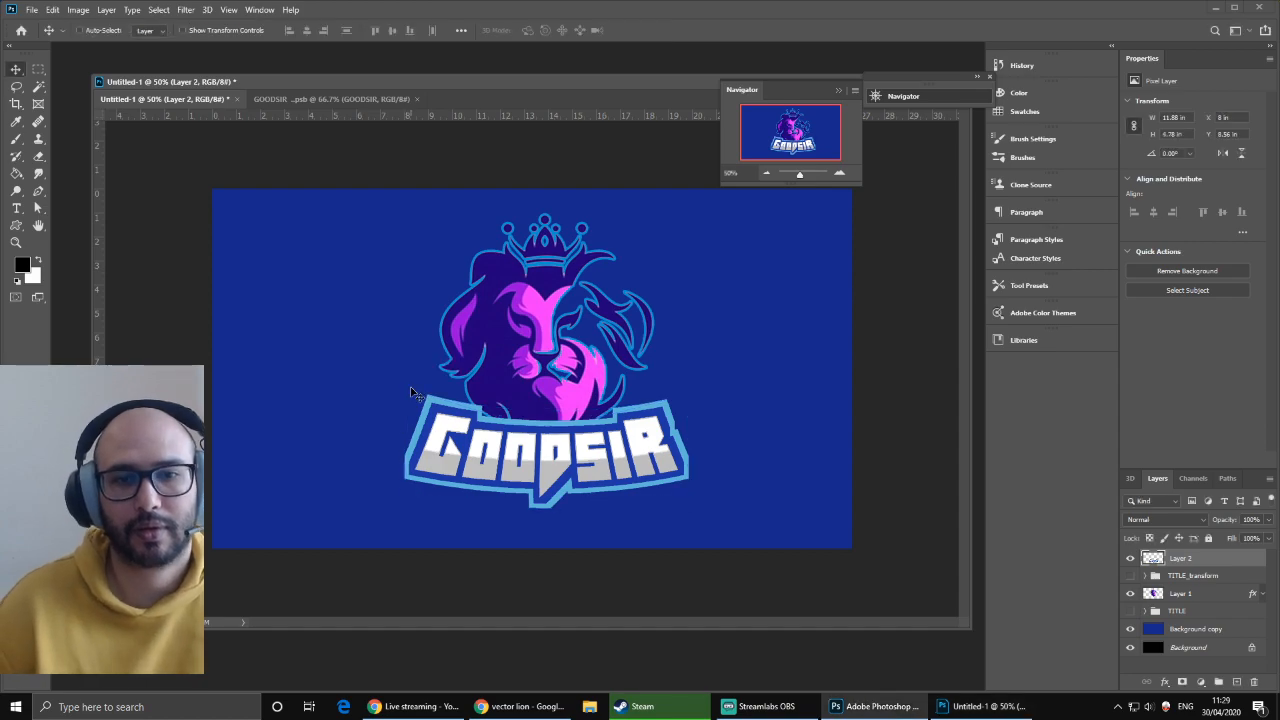
# - Compare the warped title with the unwarped TITLE_transform group by switching their visibility, leaving the warped version shown
pyautogui.click(1131, 558)
pyautogui.click(1130, 576)
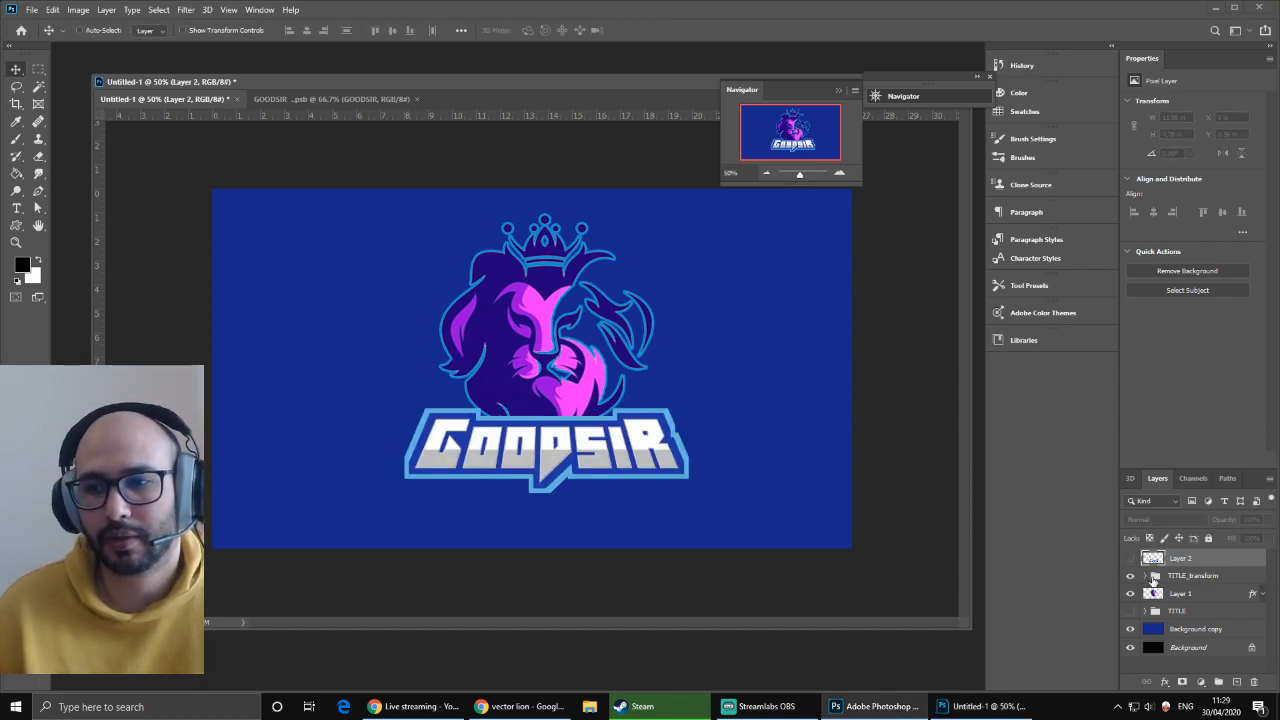
pyautogui.click(1131, 576)
pyautogui.click(1130, 558)
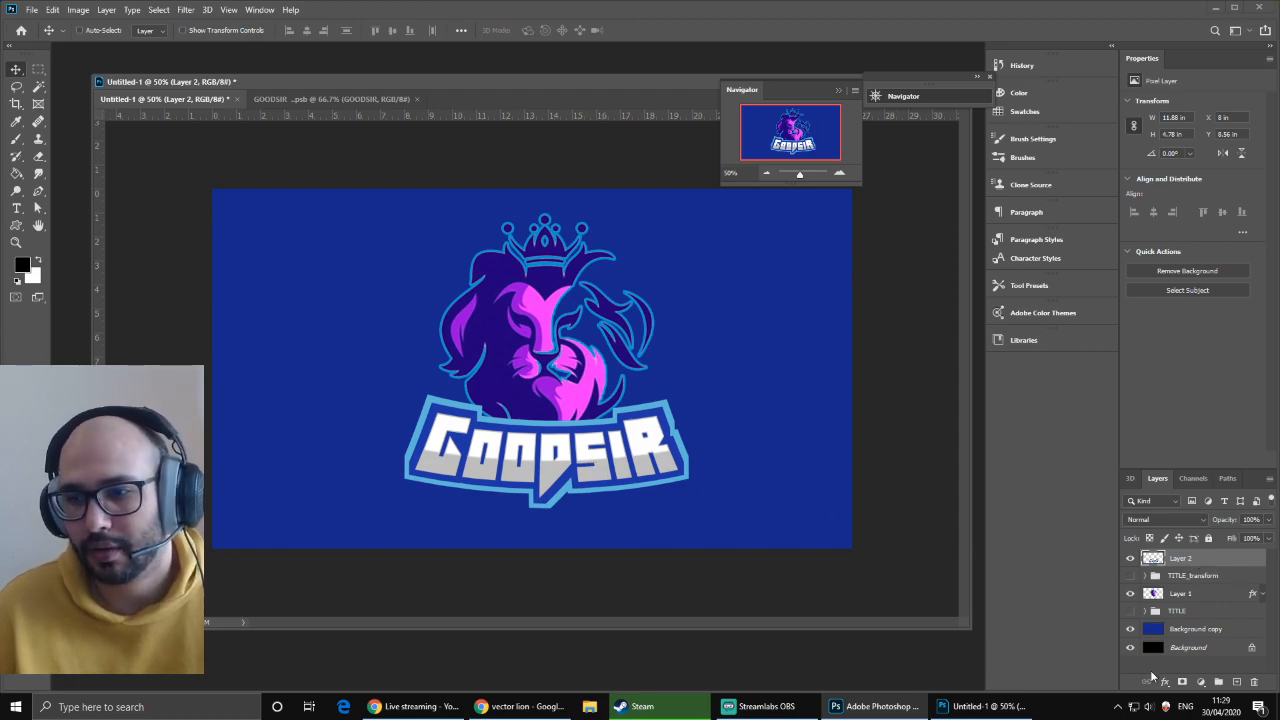
pyautogui.moveTo(605, 454)
pyautogui.mouseDown()
pyautogui.moveTo(607, 486)
pyautogui.moveTo(604, 454)
pyautogui.mouseUp()
# - Duplicate the lion layer, move the copy directly above Background copy, enlarge it to about 16.6 in wide, and center it behind the logo
pyautogui.click(1186, 594)
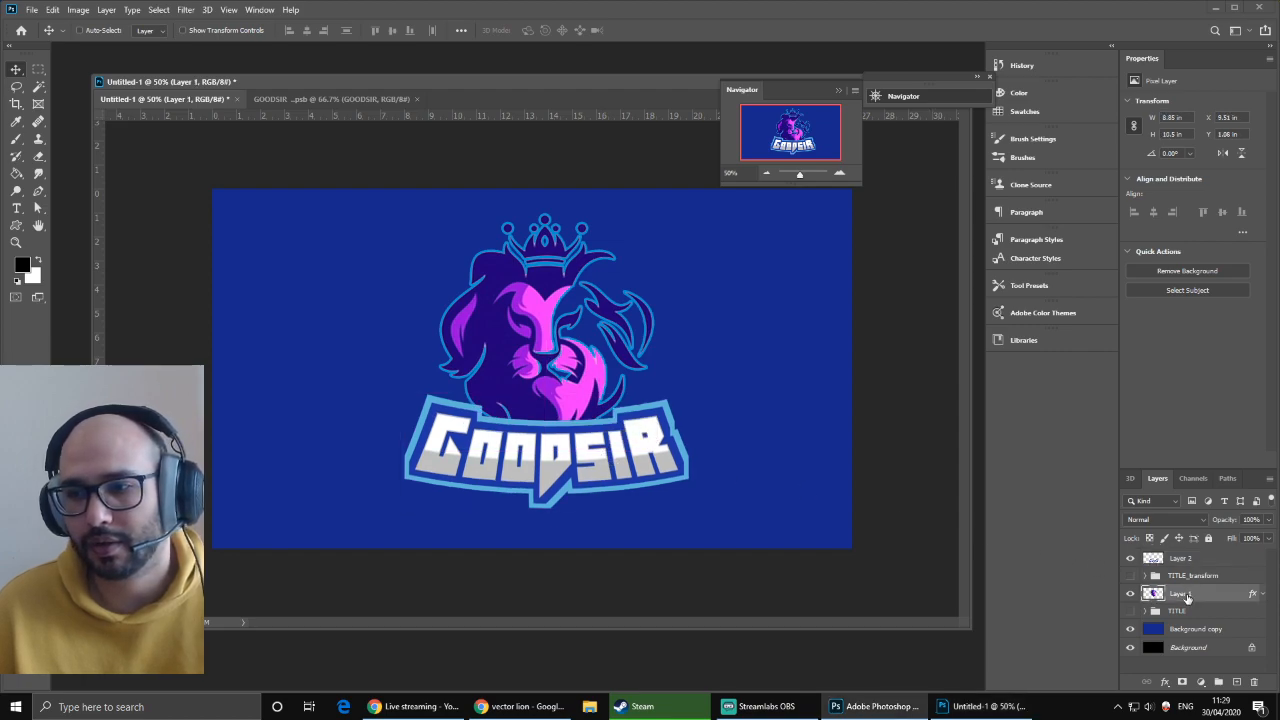
pyautogui.hotkey('ctrl', 'j')
pyautogui.moveTo(1192, 597); pyautogui.dragTo(1203, 641)
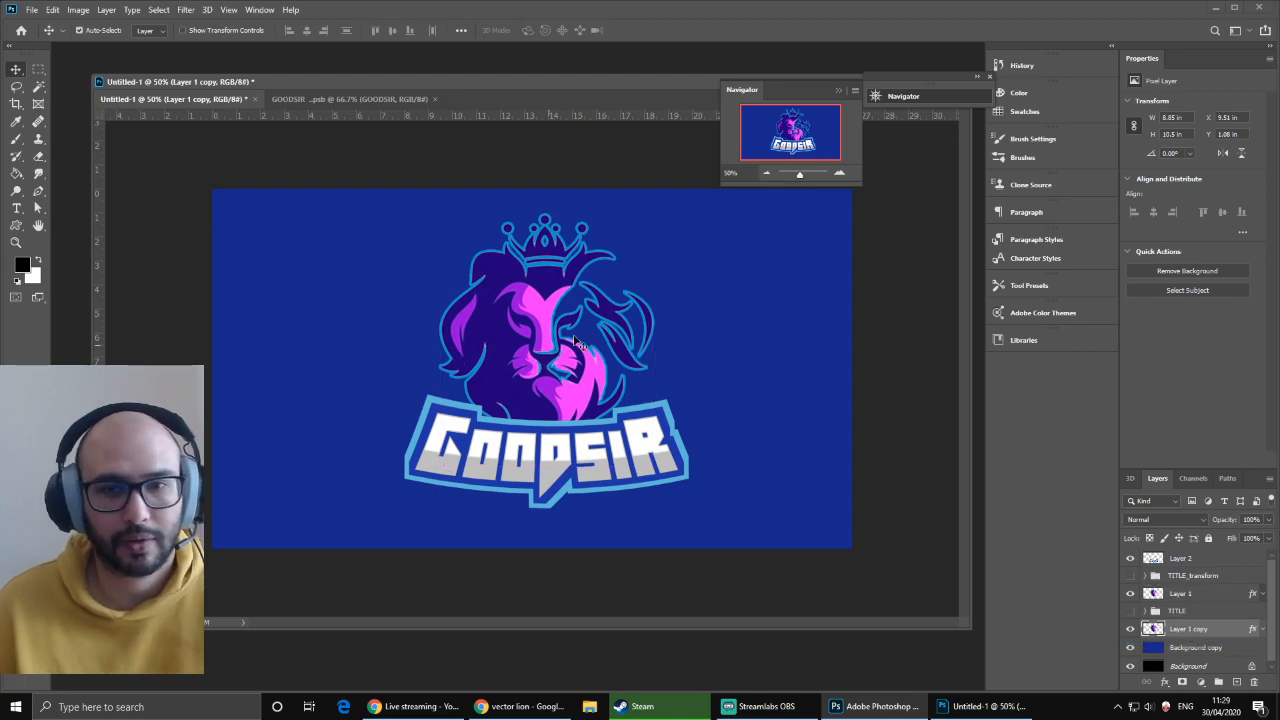
pyautogui.hotkey('ctrl', 't')
pyautogui.moveTo(654, 458); pyautogui.dragTo(940, 607)
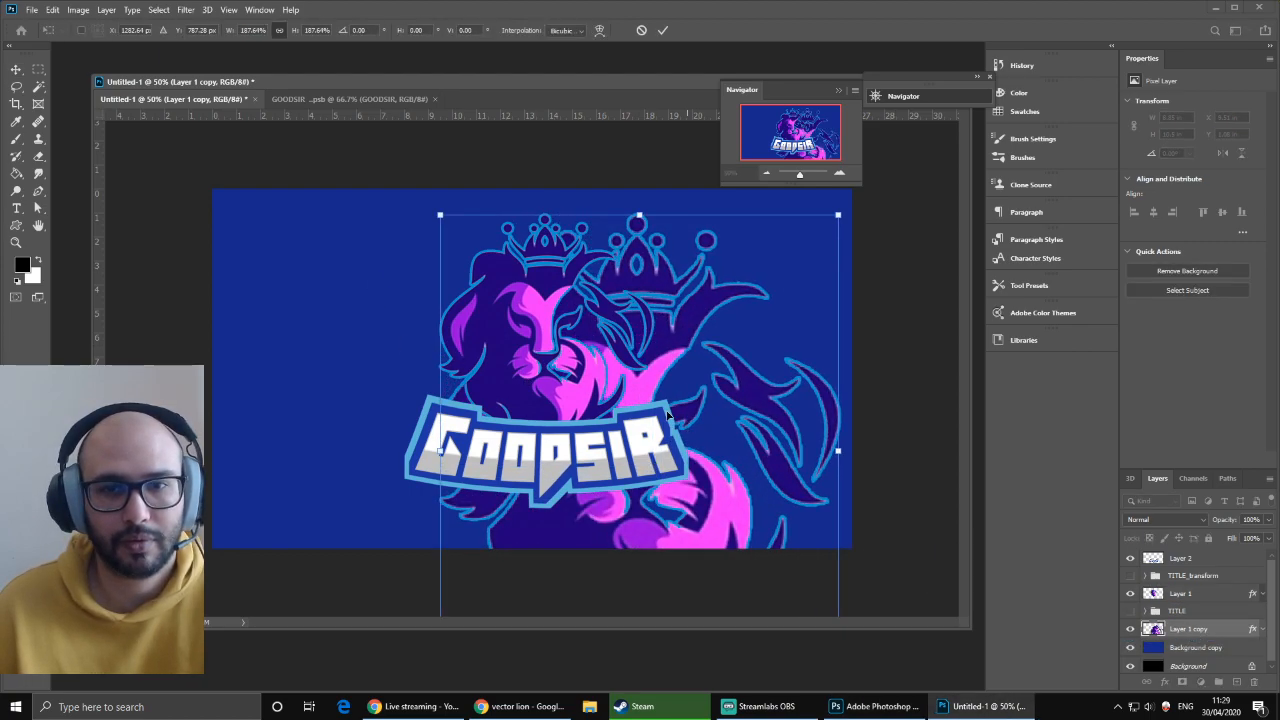
pyautogui.moveTo(635, 397); pyautogui.dragTo(552, 330)
pyautogui.press('Return')
# - Distort the lion copy by pulling its corners outward until it forms a tilted, skewed shape extending beyond the canvas
pyautogui.click(32, 9)
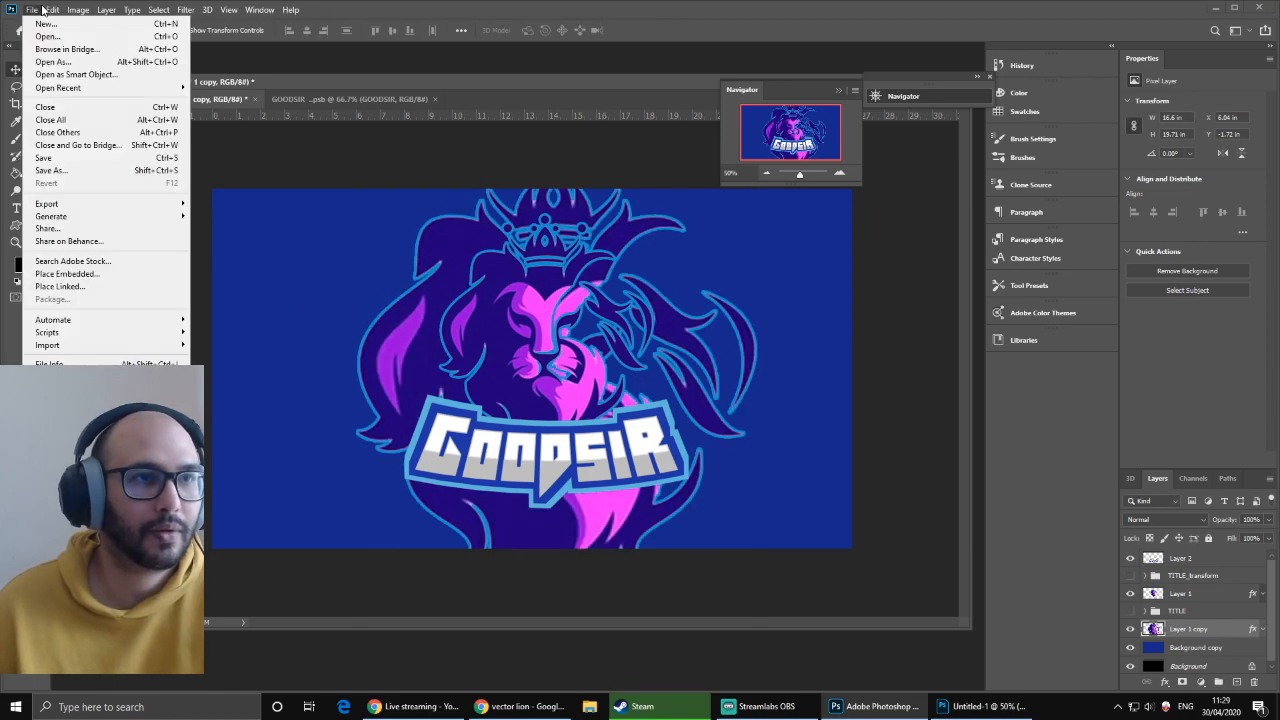
pyautogui.moveTo(52, 9)
pyautogui.moveTo(100, 314)
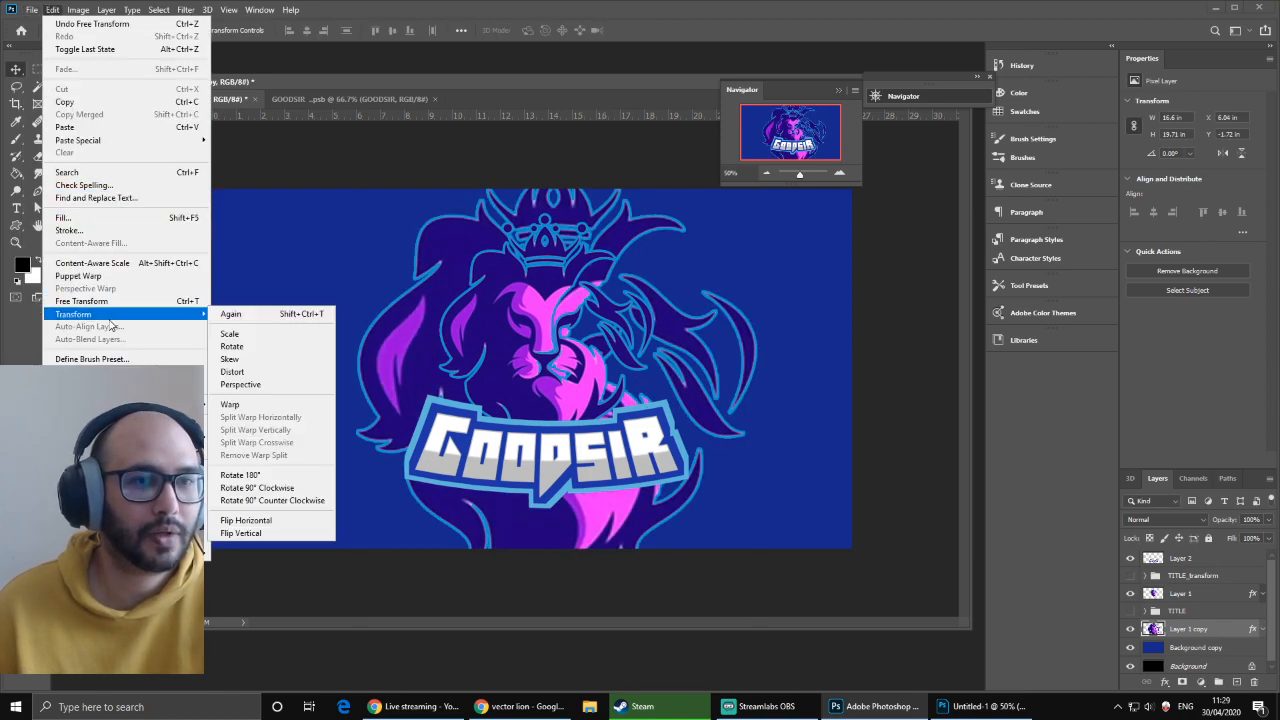
pyautogui.click(277, 371)
pyautogui.moveTo(357, 149); pyautogui.dragTo(585, 223)
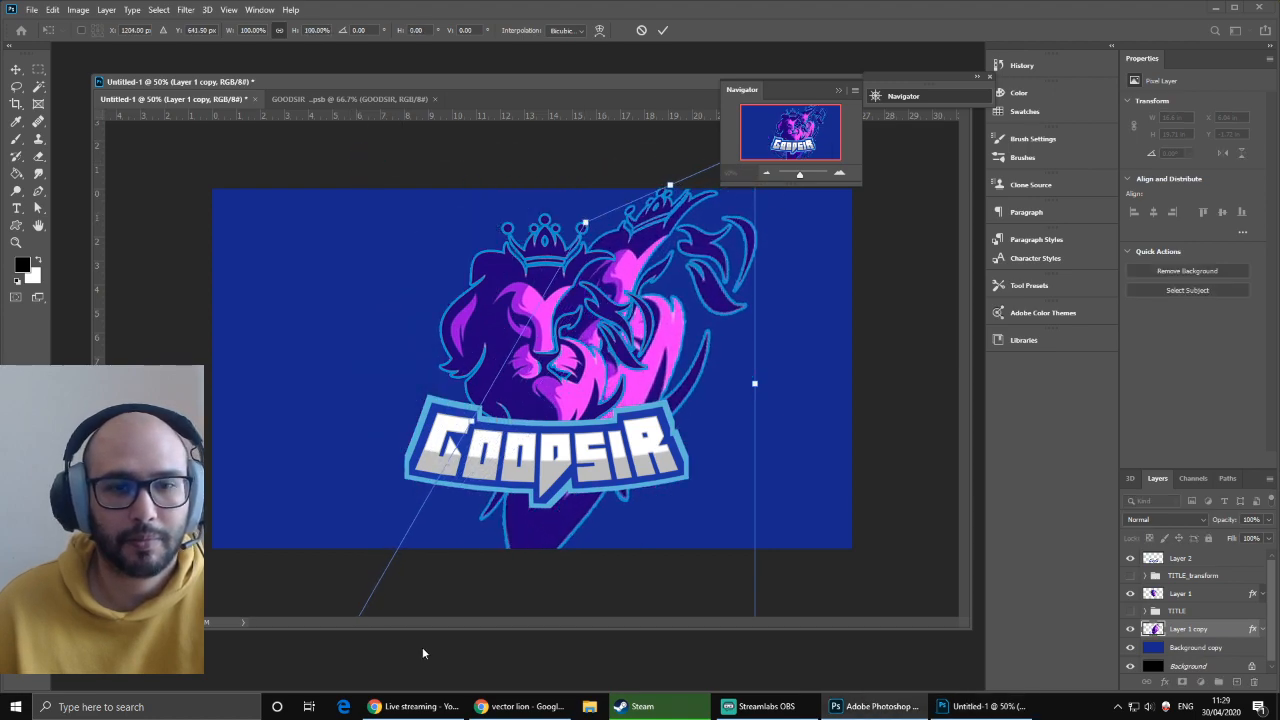
pyautogui.click(765, 176)
pyautogui.moveTo(443, 491); pyautogui.dragTo(399, 423)
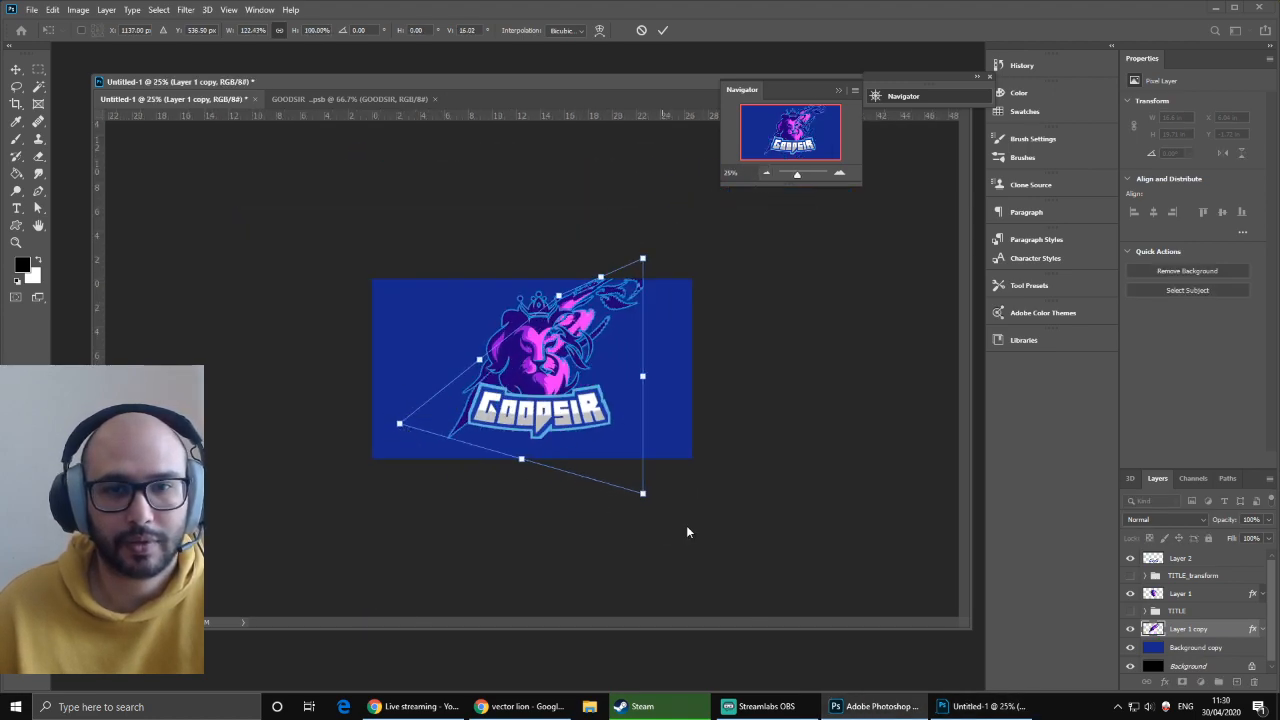
pyautogui.moveTo(635, 500); pyautogui.dragTo(671, 556)
pyautogui.moveTo(645, 260); pyautogui.dragTo(762, 289)
pyautogui.moveTo(558, 296); pyautogui.dragTo(537, 224)
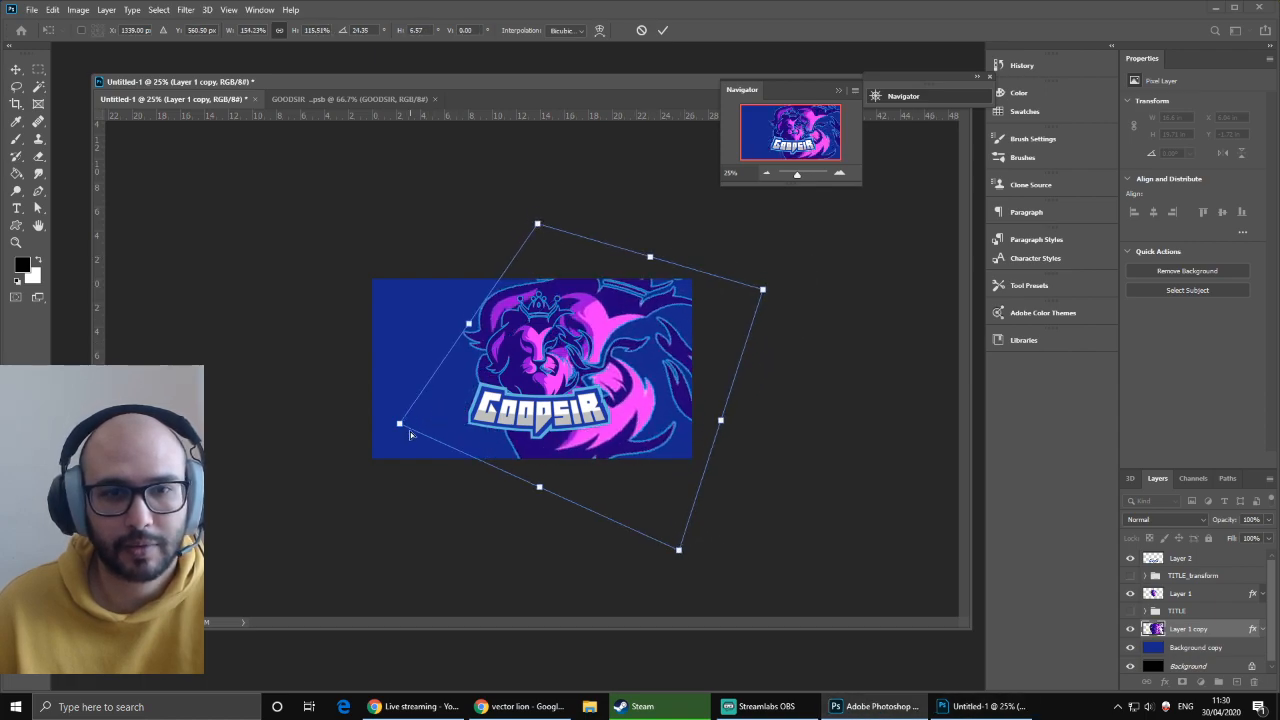
# - Stretch the distorted lion copy farther left and adjust its corners and position, finishing at about 26.6 in wide and 23 in high
pyautogui.moveTo(400, 427); pyautogui.dragTo(342, 444)
pyautogui.moveTo(616, 424); pyautogui.dragTo(575, 400)
pyautogui.moveTo(724, 260); pyautogui.dragTo(734, 216)
pyautogui.moveTo(643, 536); pyautogui.dragTo(661, 566)
pyautogui.moveTo(488, 495)
pyautogui.mouseDown()
pyautogui.moveTo(478, 483)
pyautogui.moveTo(496, 489)
pyautogui.mouseUp()
pyautogui.moveTo(585, 294); pyautogui.dragTo(615, 323)
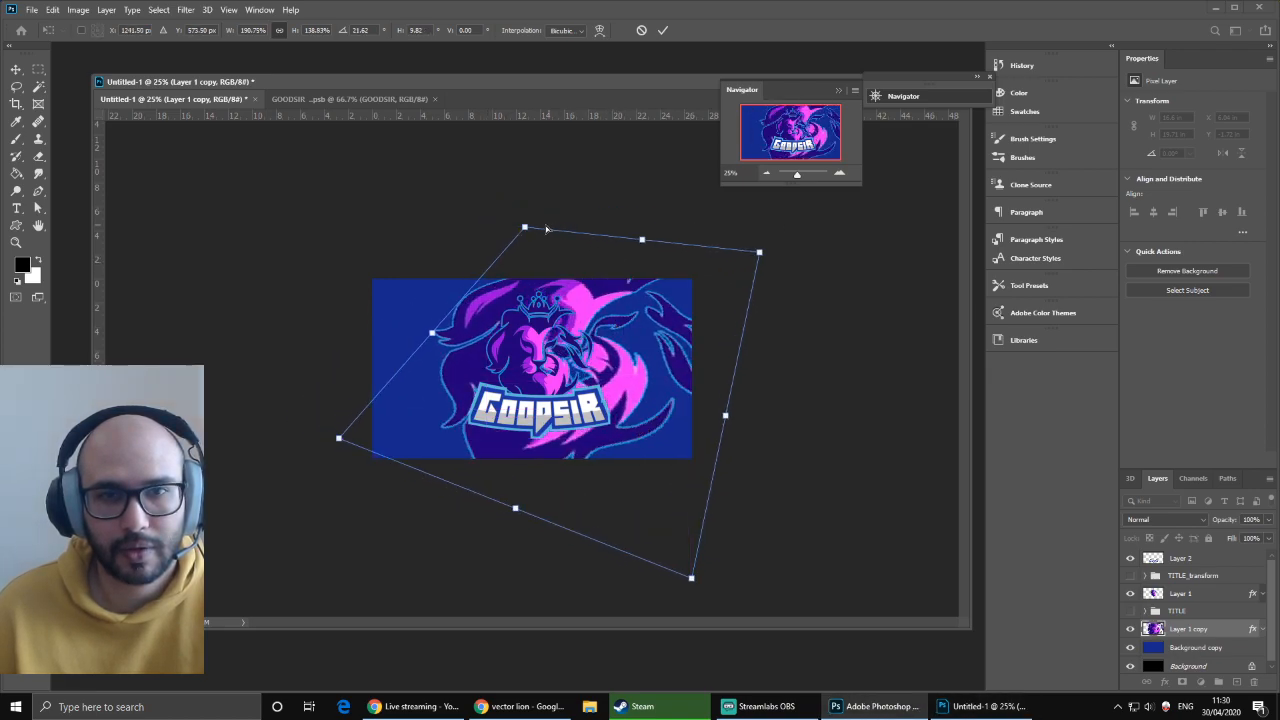
pyautogui.moveTo(525, 227); pyautogui.dragTo(506, 206)
pyautogui.press('Return')
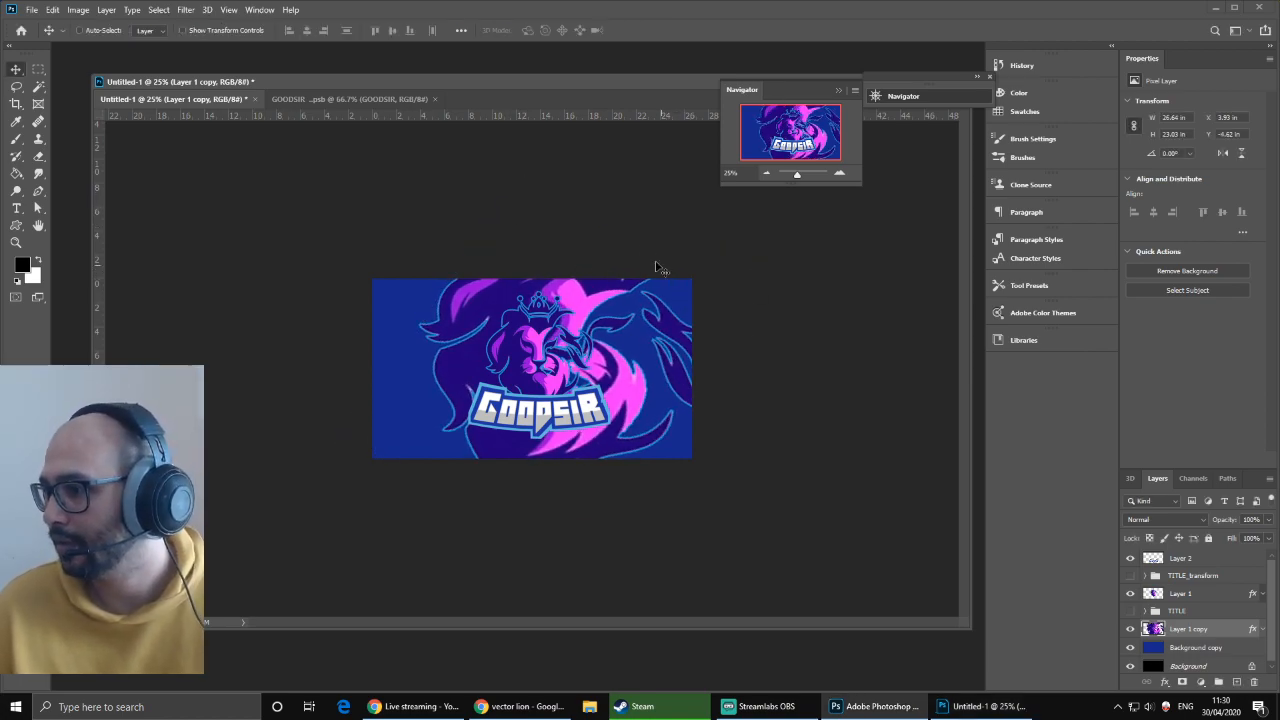
# - Hide the layer effects on the enlarged lion copy to remove its blue outline
pyautogui.click(842, 175)
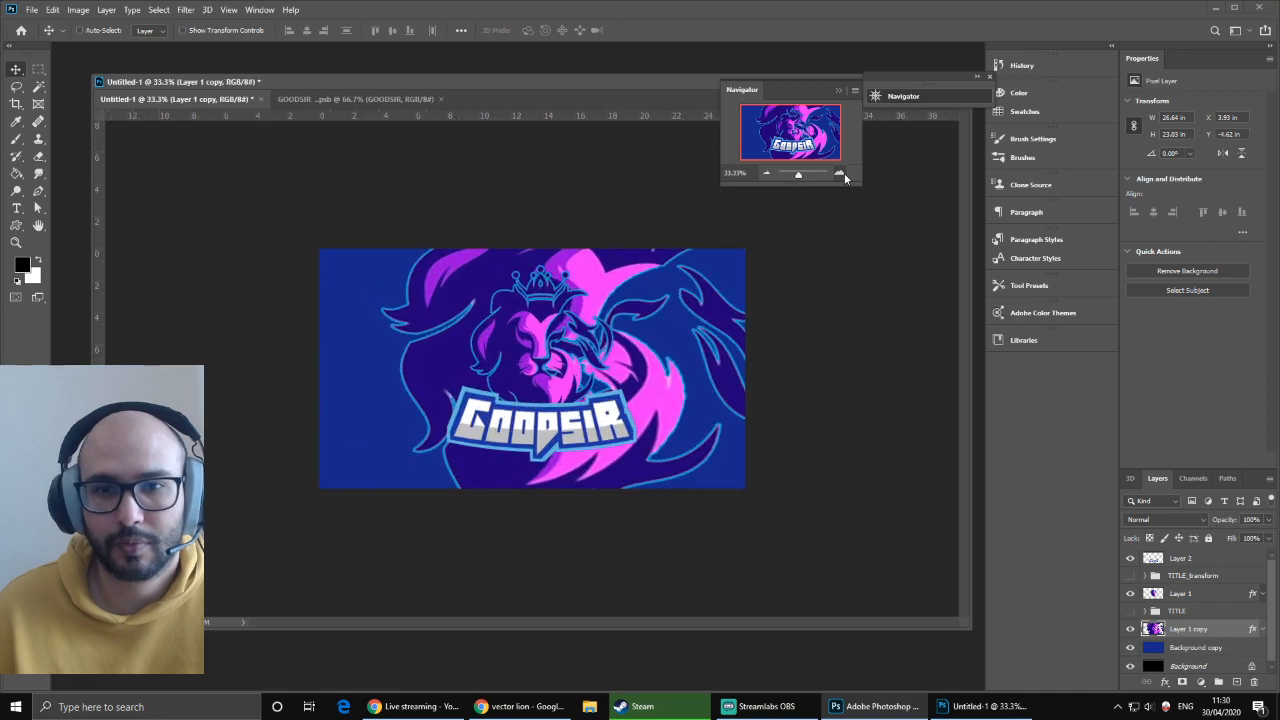
pyautogui.click(844, 173)
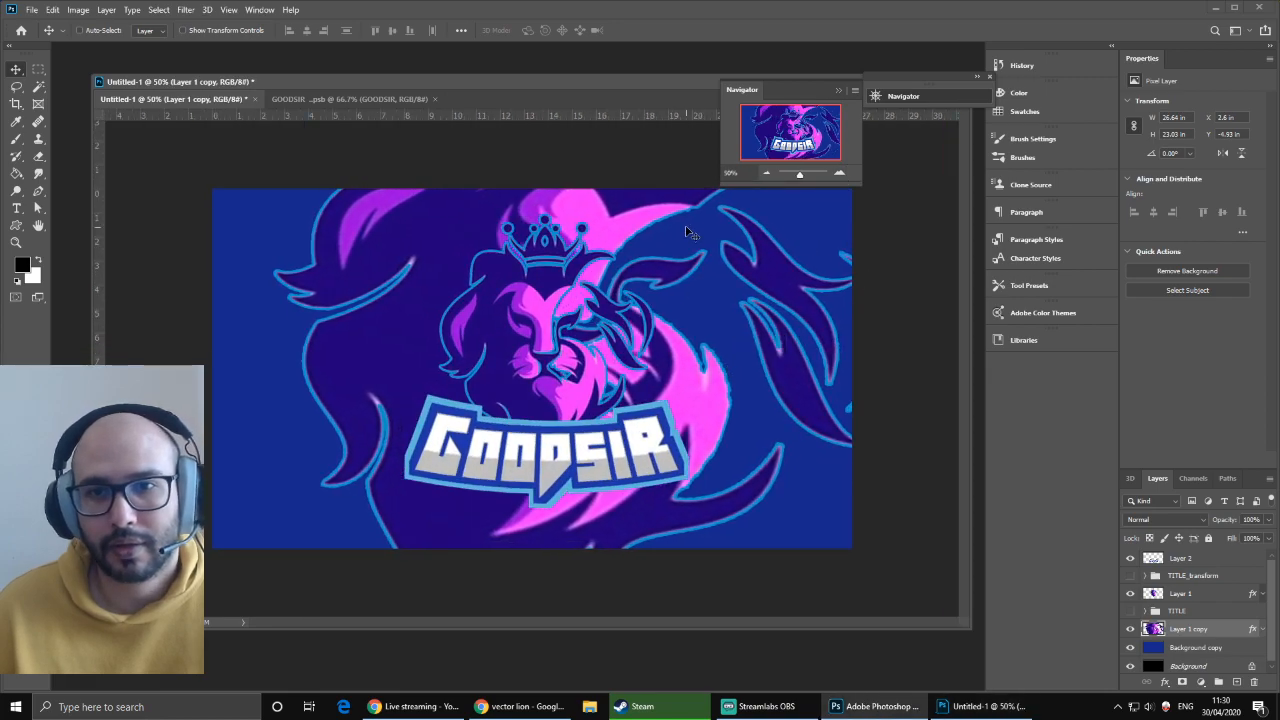
pyautogui.click(1262, 629)
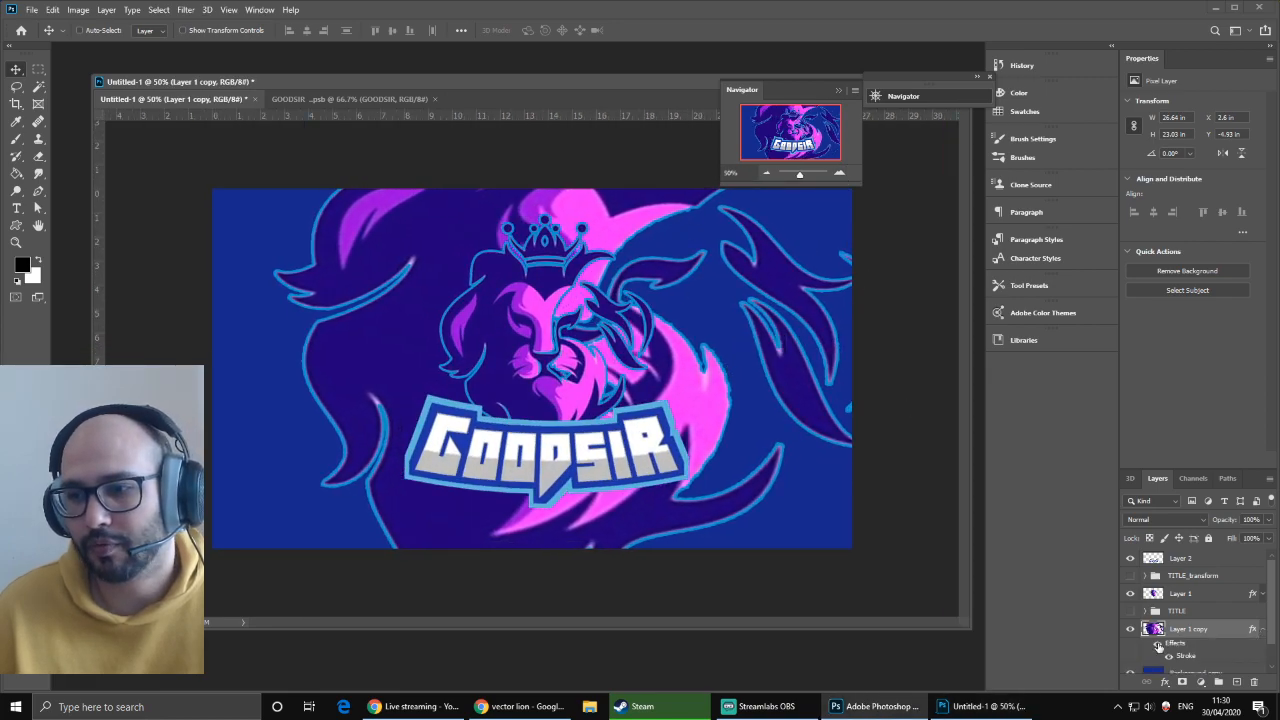
pyautogui.click(1159, 644)
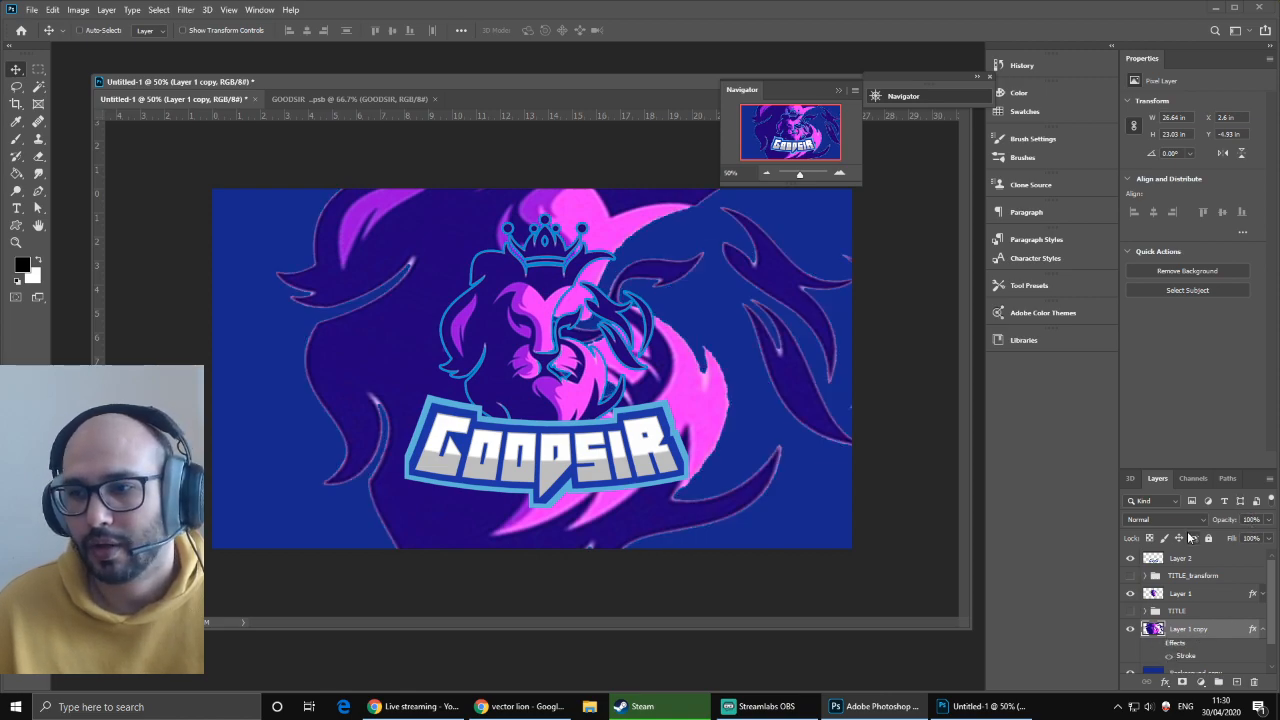
# - Try different blend modes on the lion copy, choosing Soft Light, and lower its opacity to 47%
pyautogui.click(1178, 520)
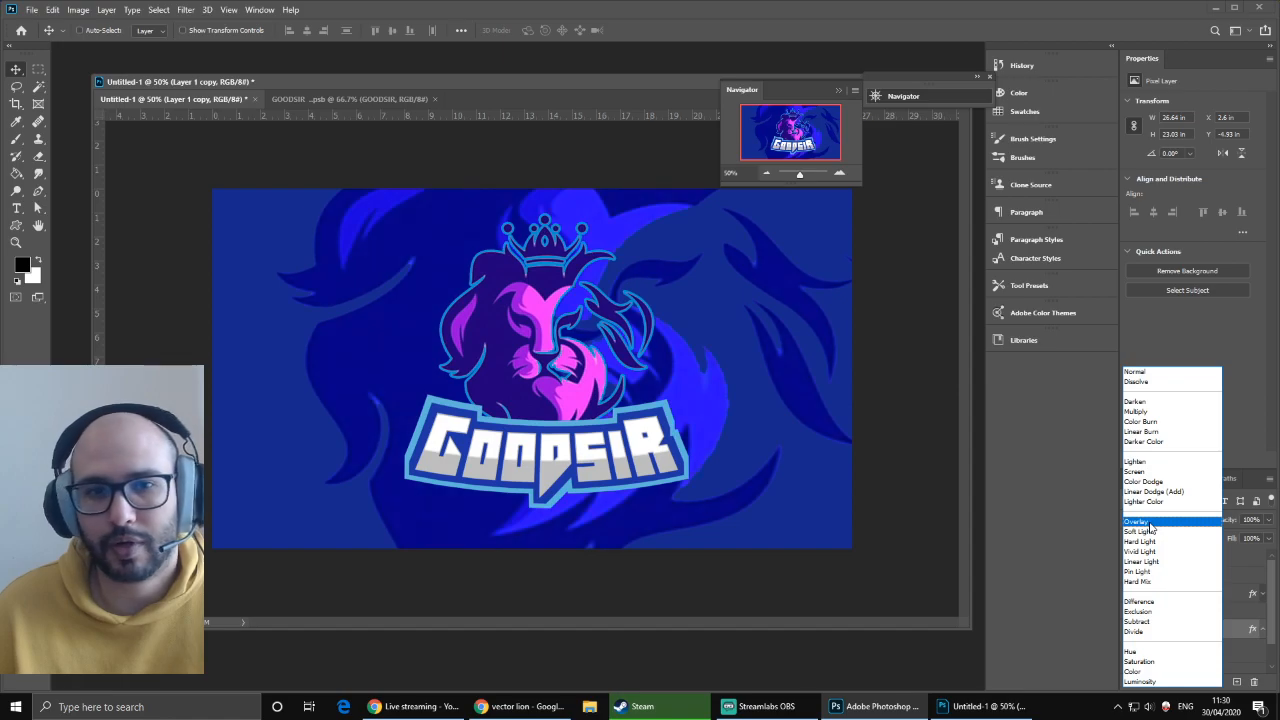
pyautogui.click(1136, 371)
pyautogui.press('Down')
pyautogui.press('Down')
pyautogui.press('Down')
pyautogui.press('Down')
pyautogui.press('Down')
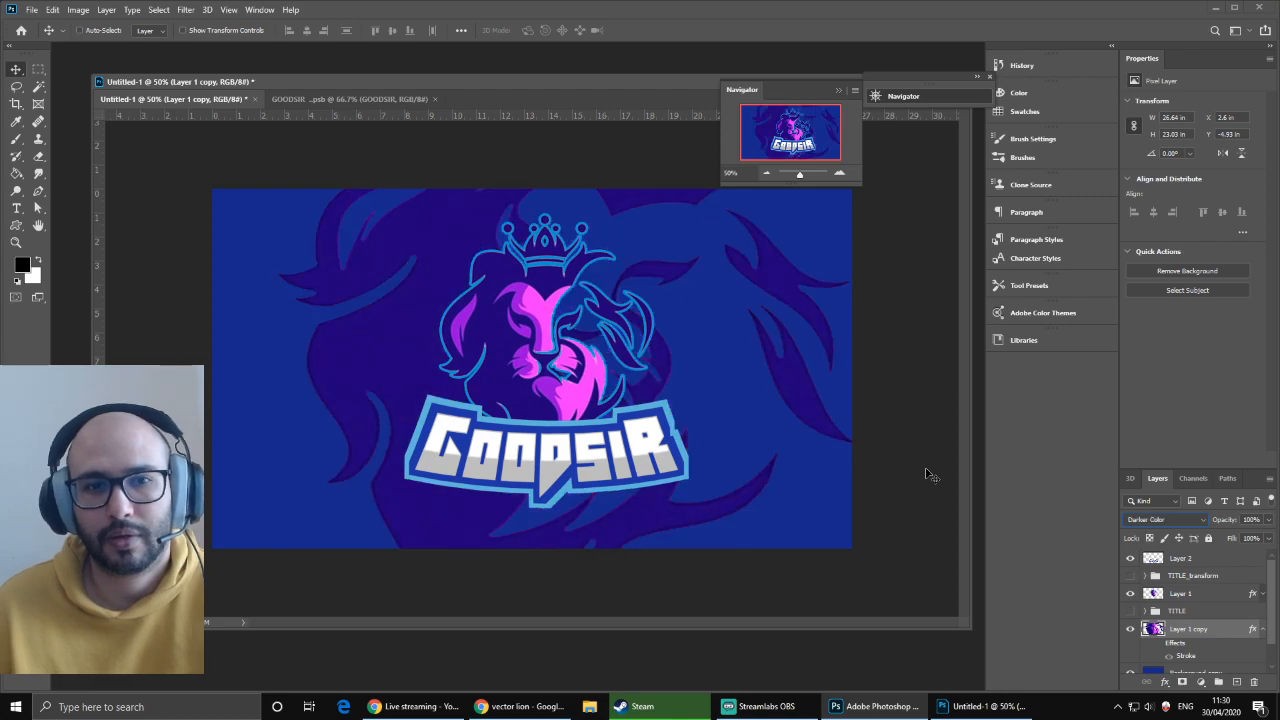
pyautogui.press('Down')
pyautogui.press('Down')
pyautogui.press('Down')
pyautogui.press('Down')
pyautogui.press('Down')
pyautogui.press('Down')
pyautogui.press('Down')
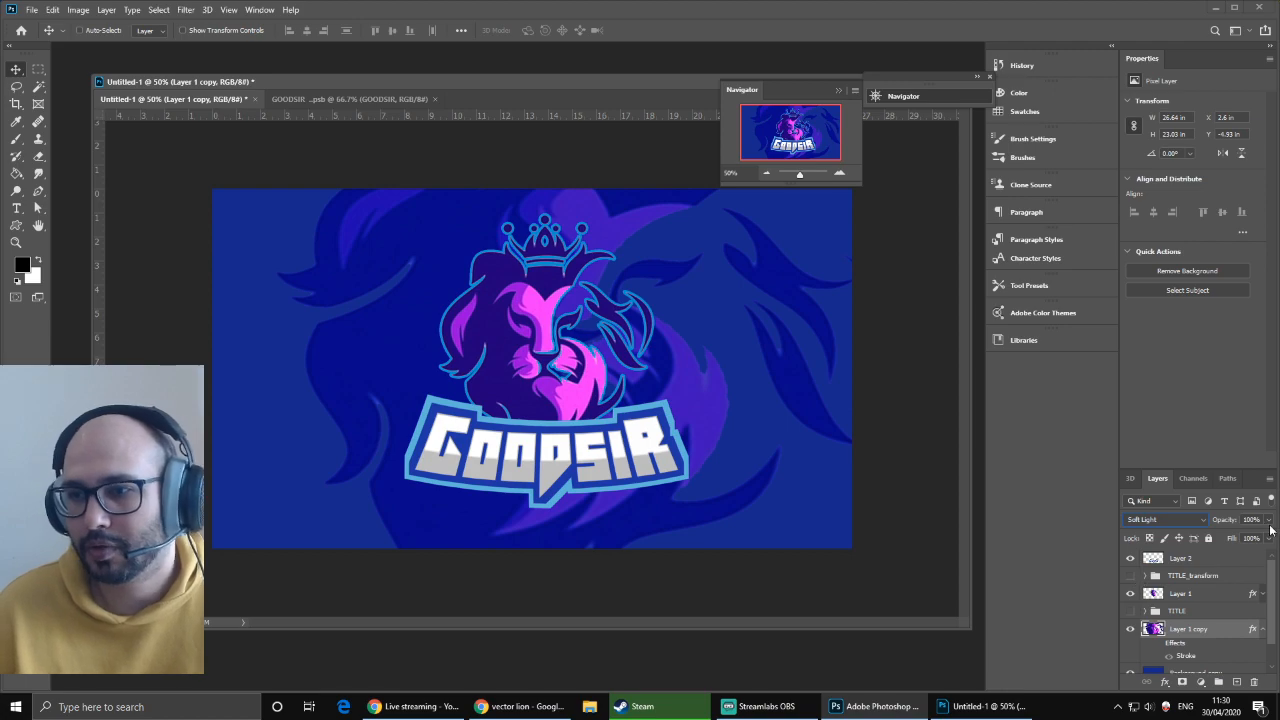
pyautogui.moveTo(1263, 537); pyautogui.dragTo(1240, 538)
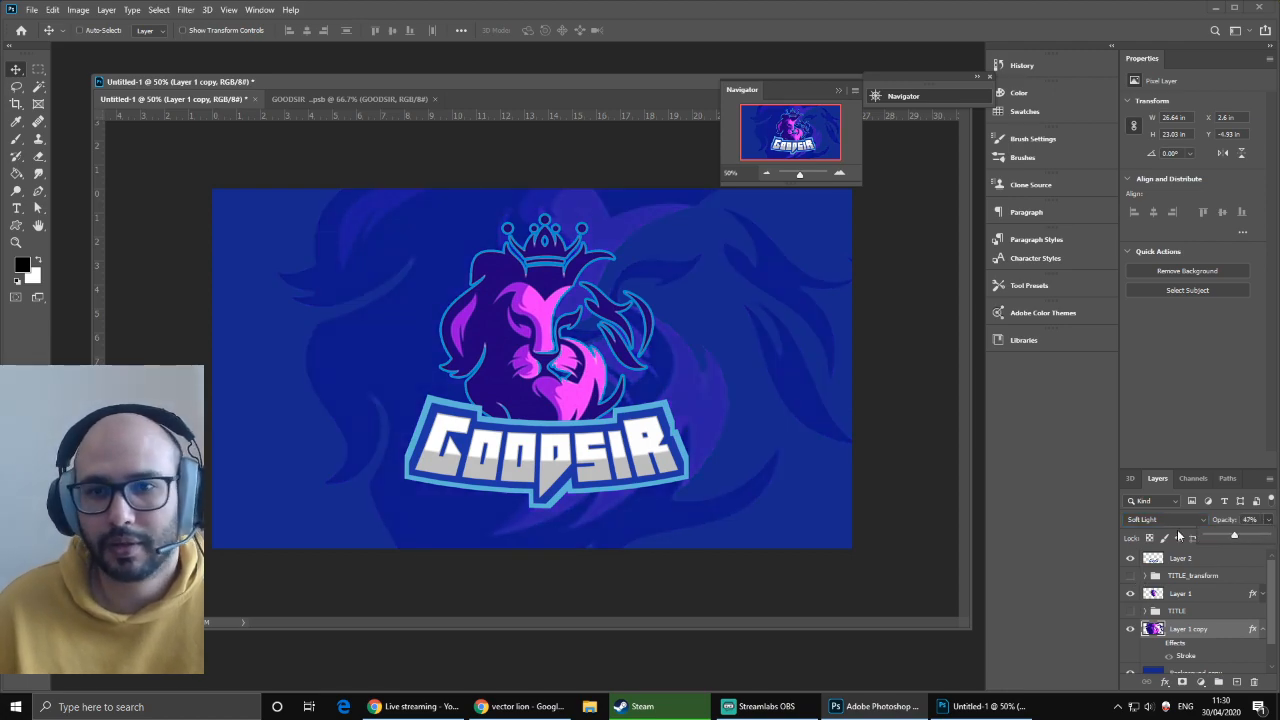
# - Compare further blend modes on the lion copy, choose Hard Light, and lower its opacity to 34%
pyautogui.click(1155, 518)
pyautogui.press('Down')
pyautogui.press('Down')
pyautogui.press('Down')
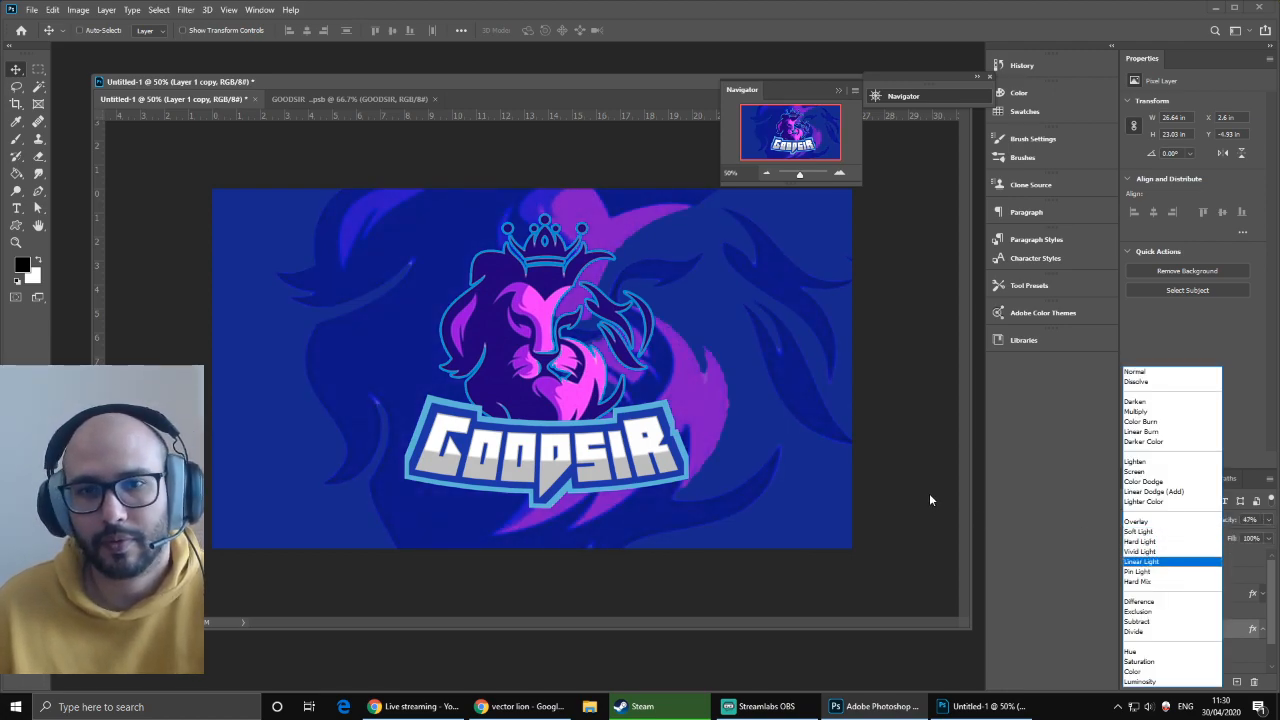
pyautogui.press('Down')
pyautogui.press('Down')
pyautogui.press('Down')
pyautogui.press('Down')
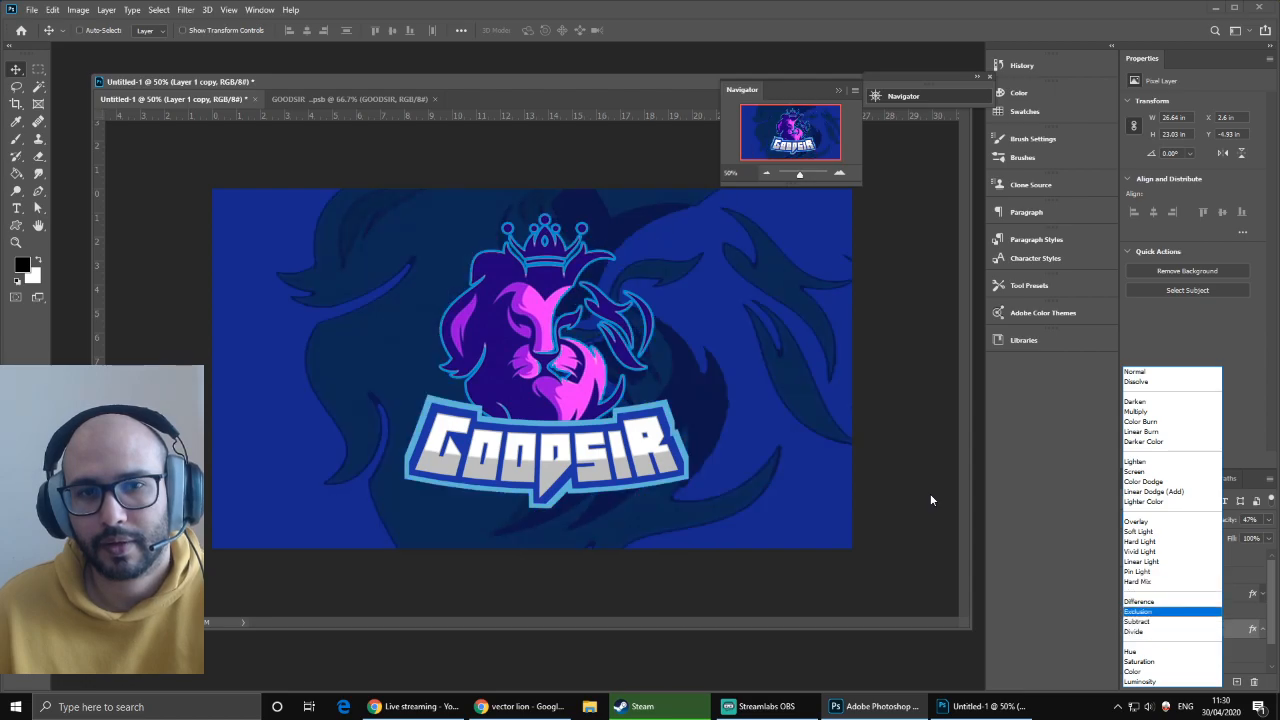
pyautogui.press('Up')
pyautogui.press('Up')
pyautogui.press('Up')
pyautogui.press('Up')
pyautogui.press('Up')
pyautogui.press('Up')
pyautogui.press('Up')
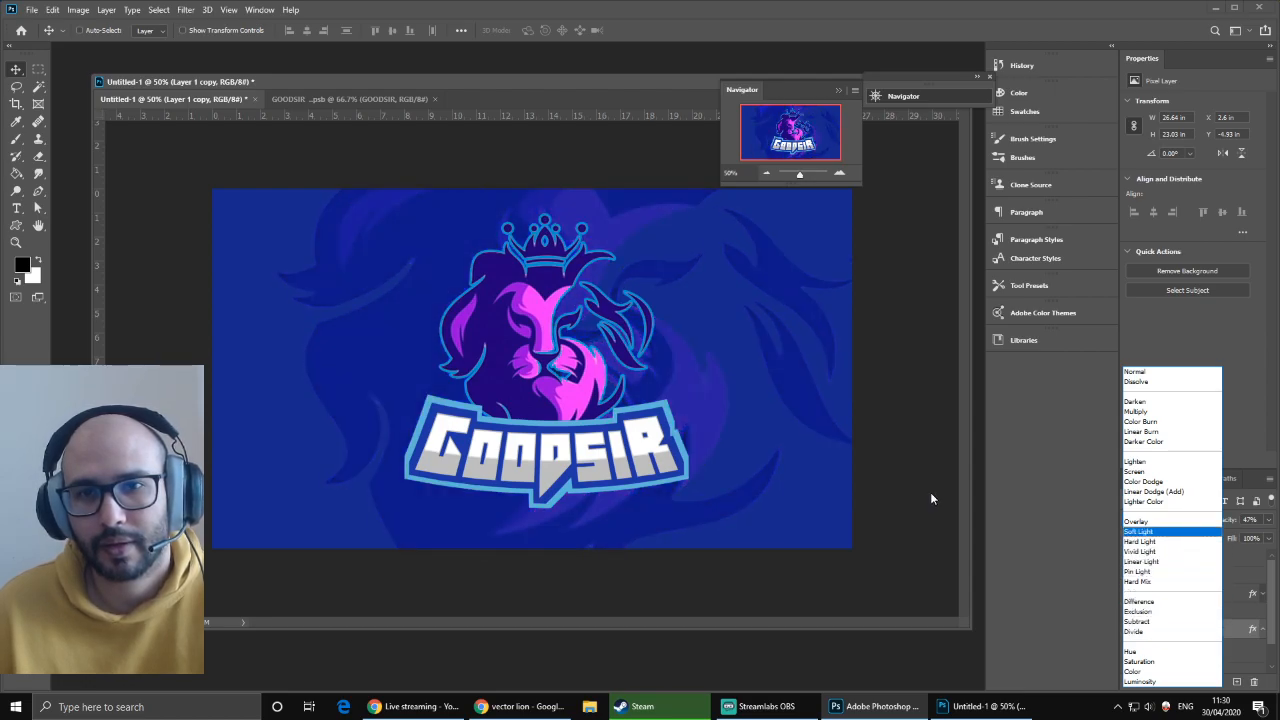
pyautogui.press('Down')
pyautogui.press('Return')
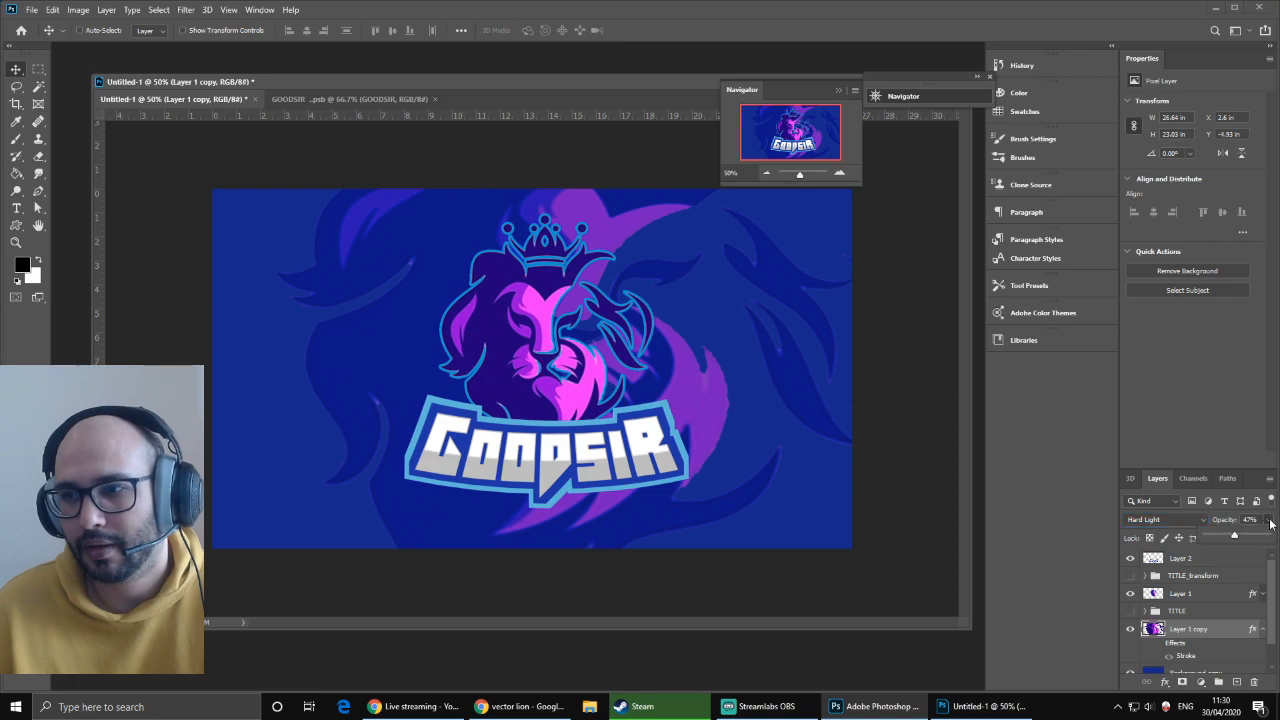
pyautogui.moveTo(1227, 535); pyautogui.dragTo(1225, 534)
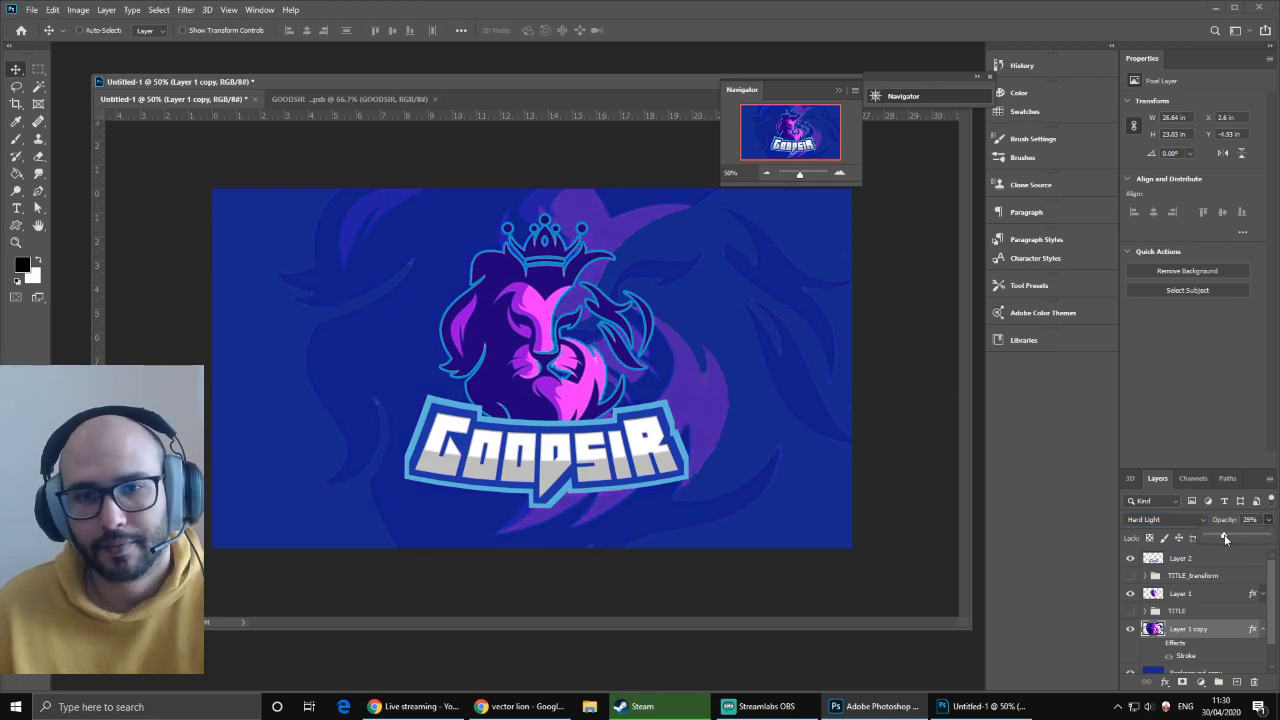
# - Scale the faded lion copy down to about 24.8 in wide and reposition it behind the logo
pyautogui.click(766, 173)
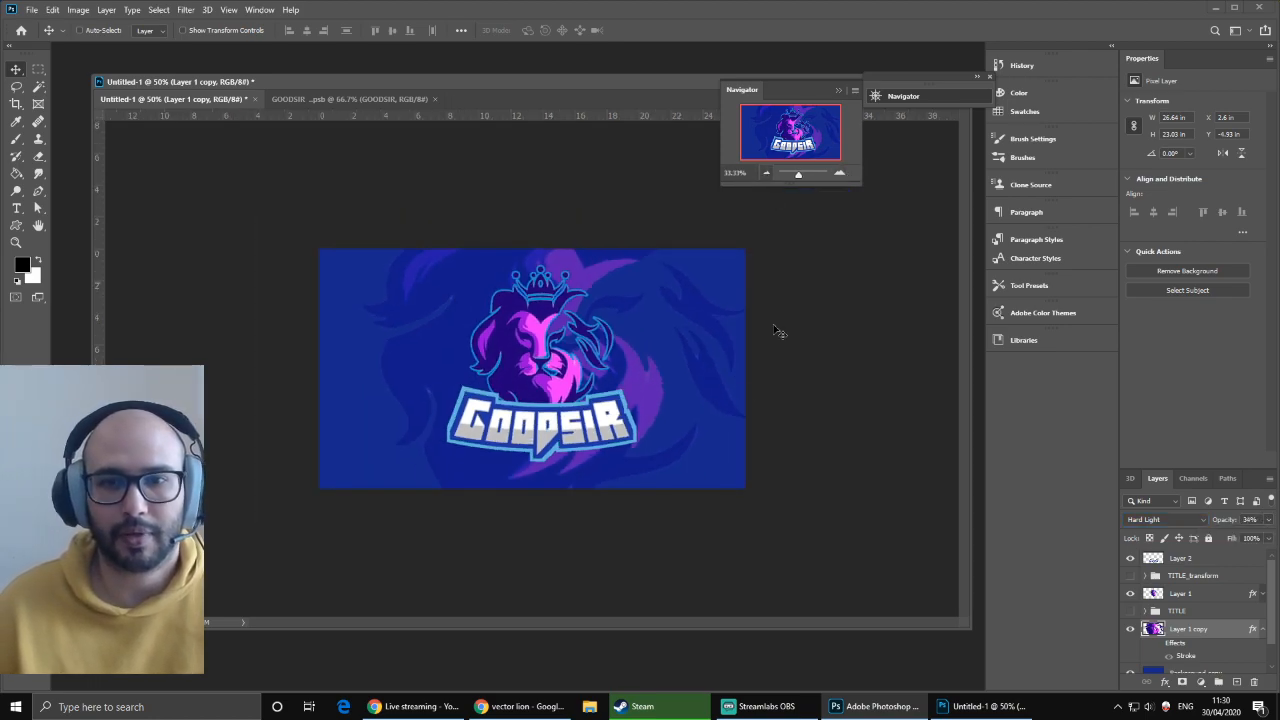
pyautogui.hotkey('ctrl', 't')
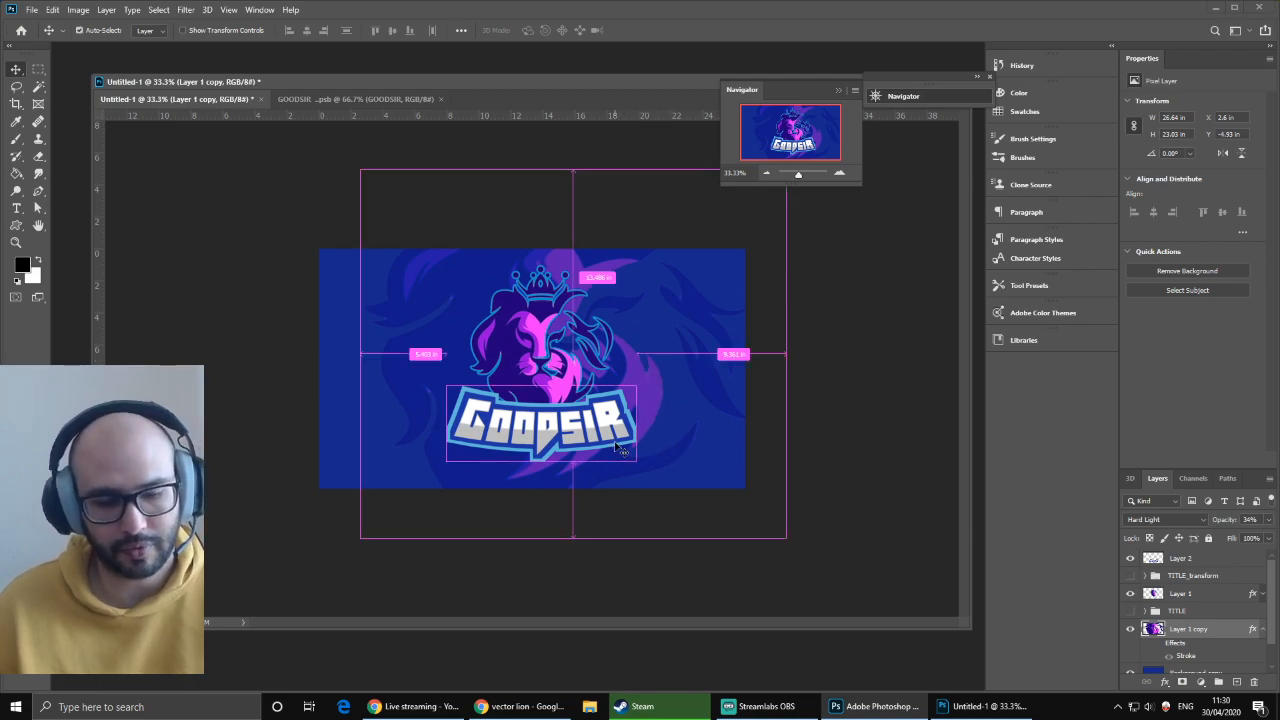
pyautogui.moveTo(788, 539); pyautogui.dragTo(669, 457)
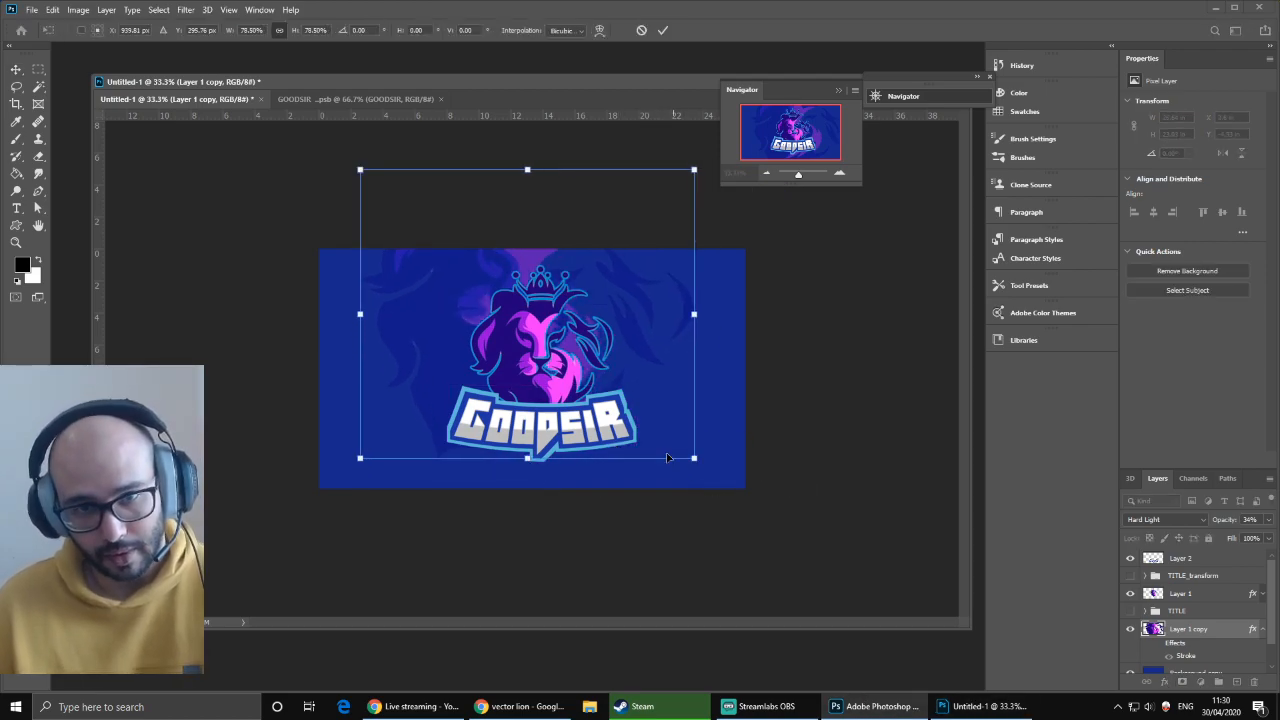
pyautogui.press('Return')
pyautogui.moveTo(643, 389); pyautogui.dragTo(700, 457)
pyautogui.hotkey('ctrl', 't')
pyautogui.moveTo(735, 511); pyautogui.dragTo(800, 557)
pyautogui.moveTo(687, 439); pyautogui.dragTo(640, 427)
pyautogui.press('Return')
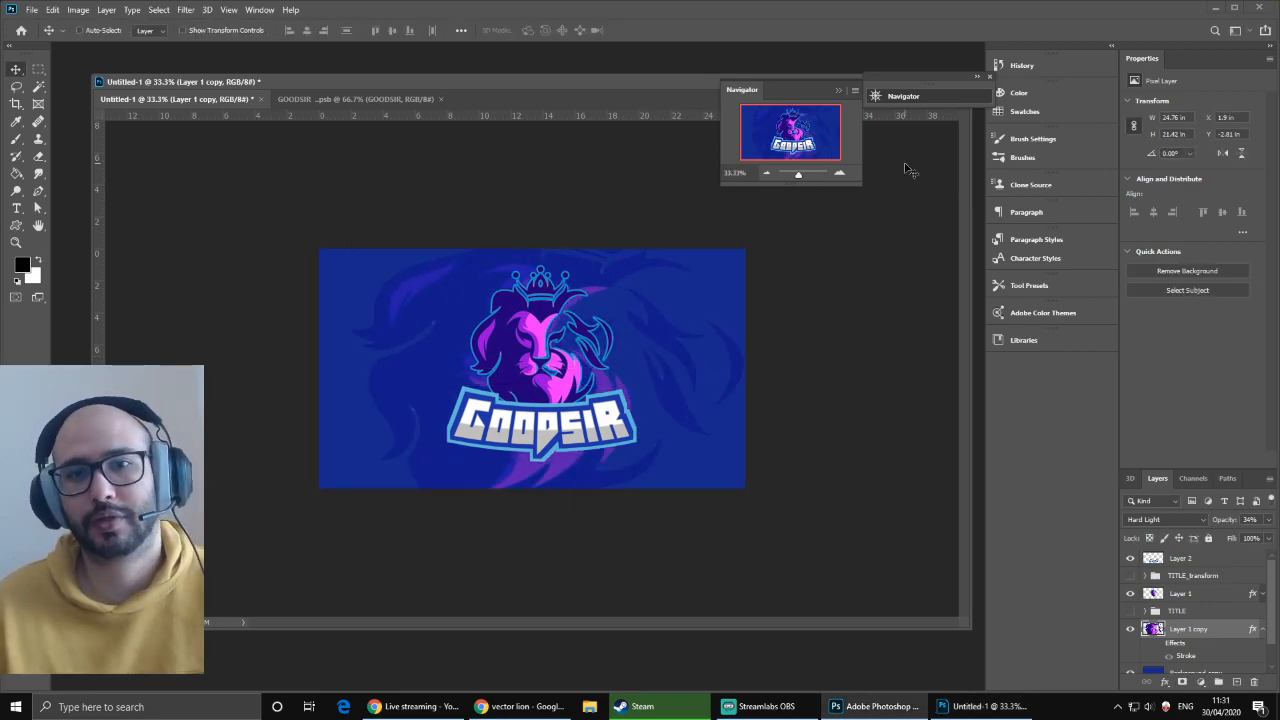
# - Add a Gradient Map adjustment above the title layer (Layer 2) using the orange-yellow-orange gradient preset
pyautogui.click(847, 175)
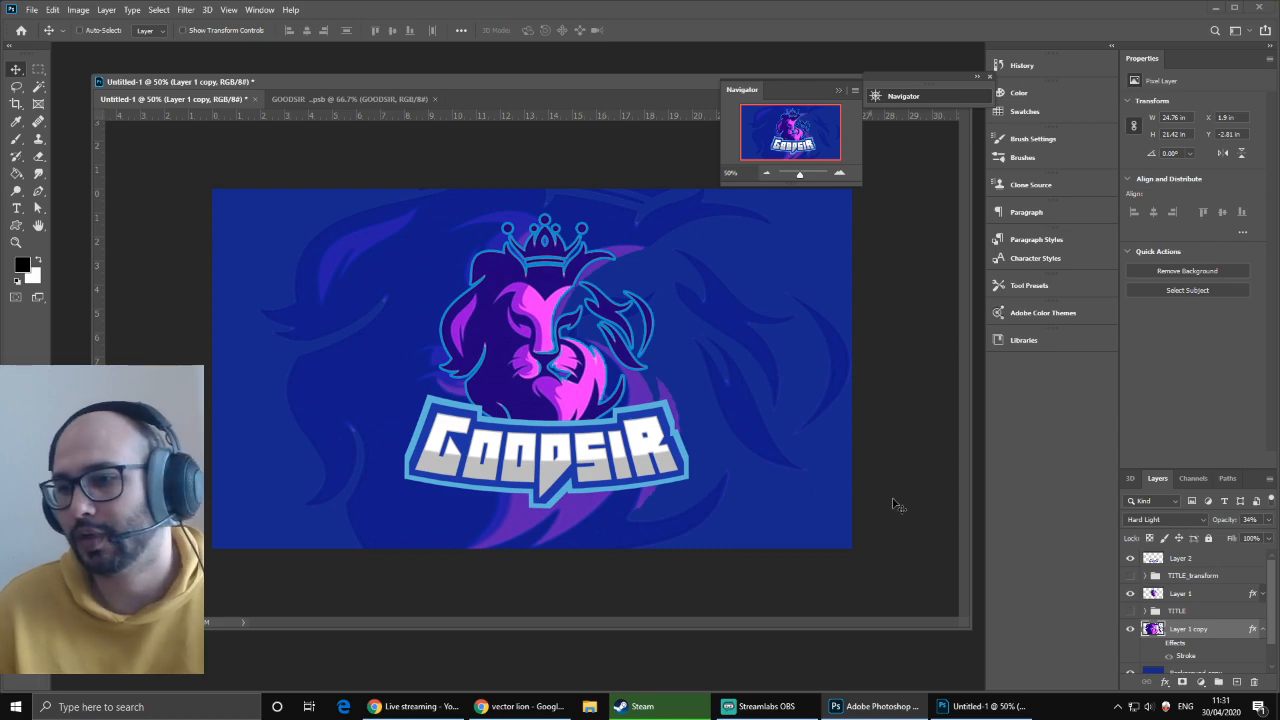
pyautogui.click(1261, 630)
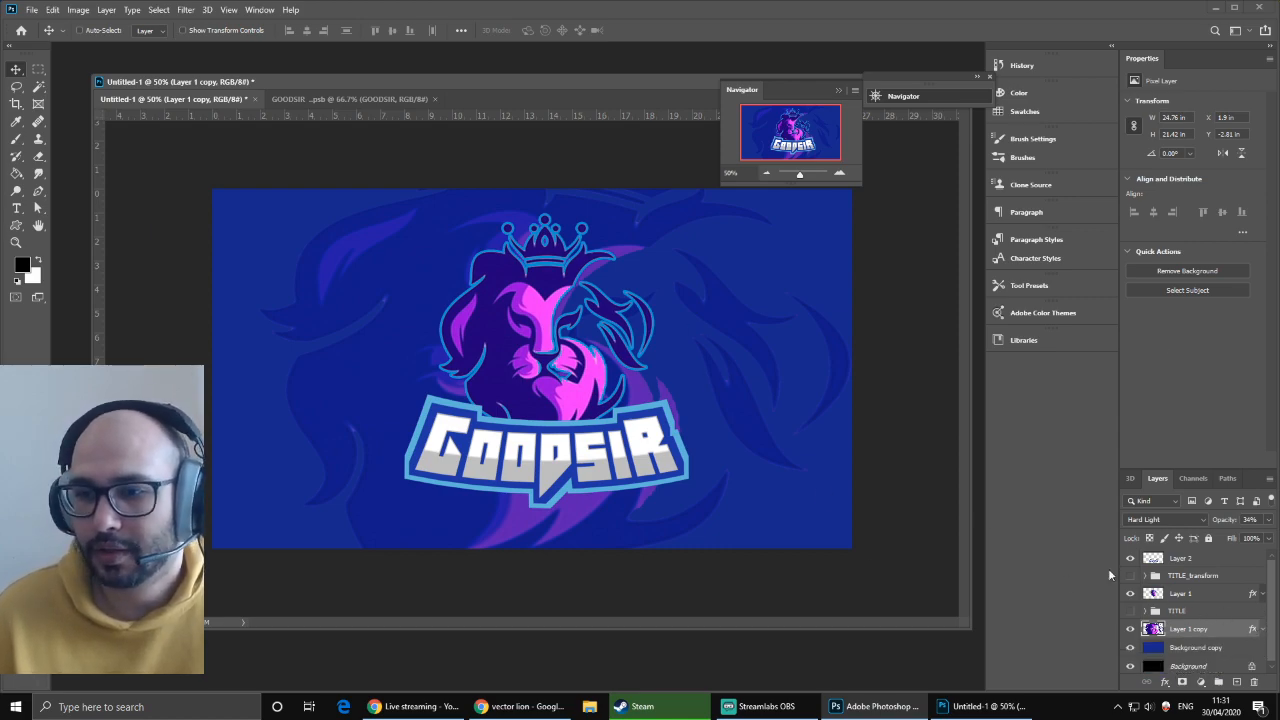
pyautogui.click(1233, 561)
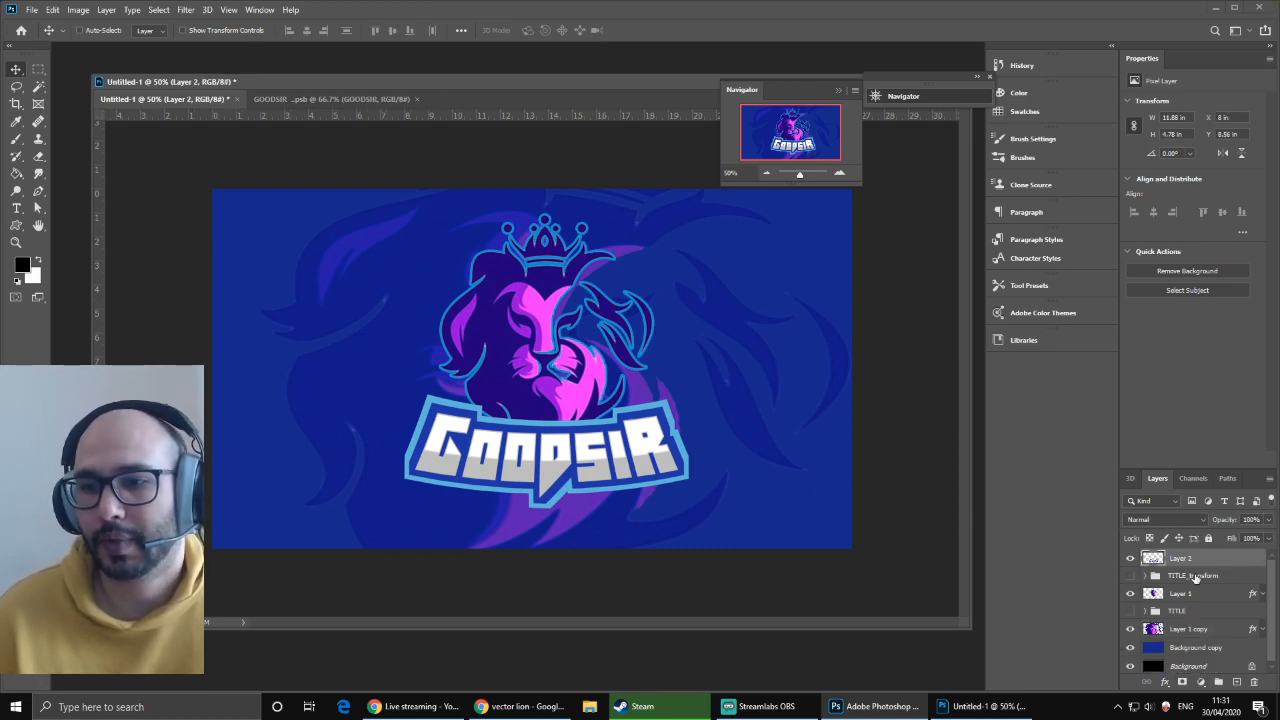
pyautogui.click(1202, 683)
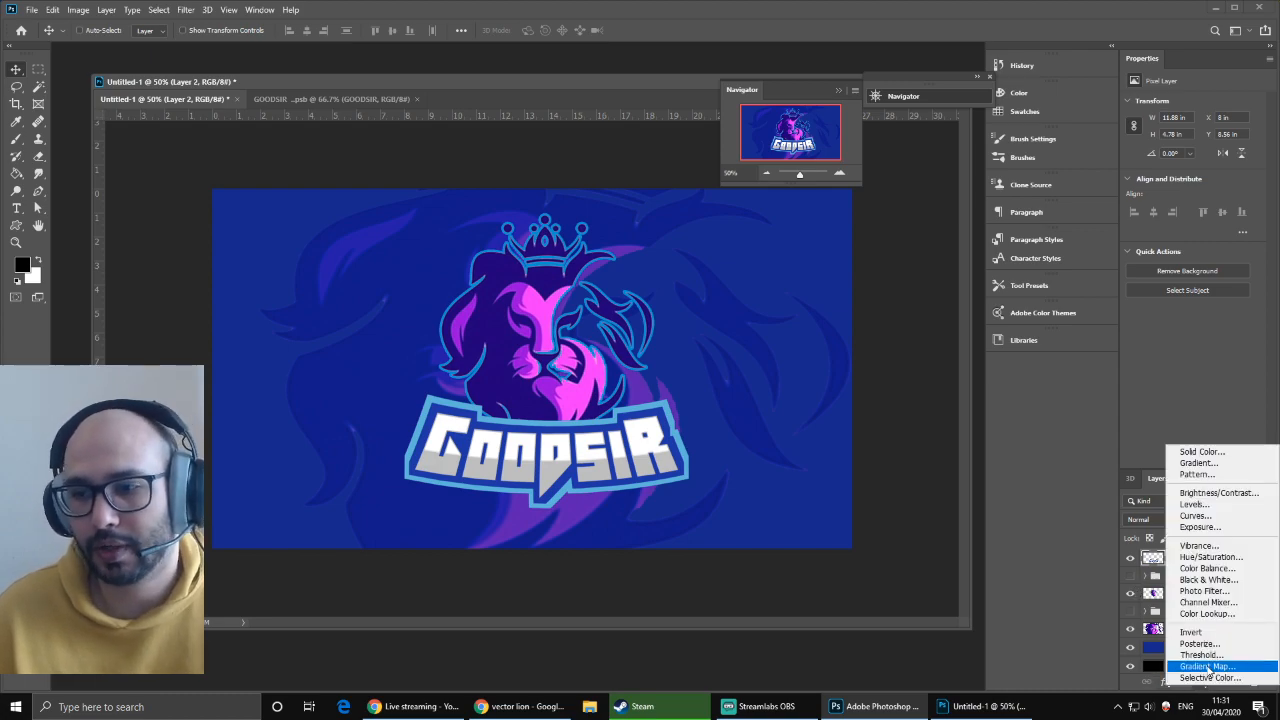
pyautogui.click(1207, 666)
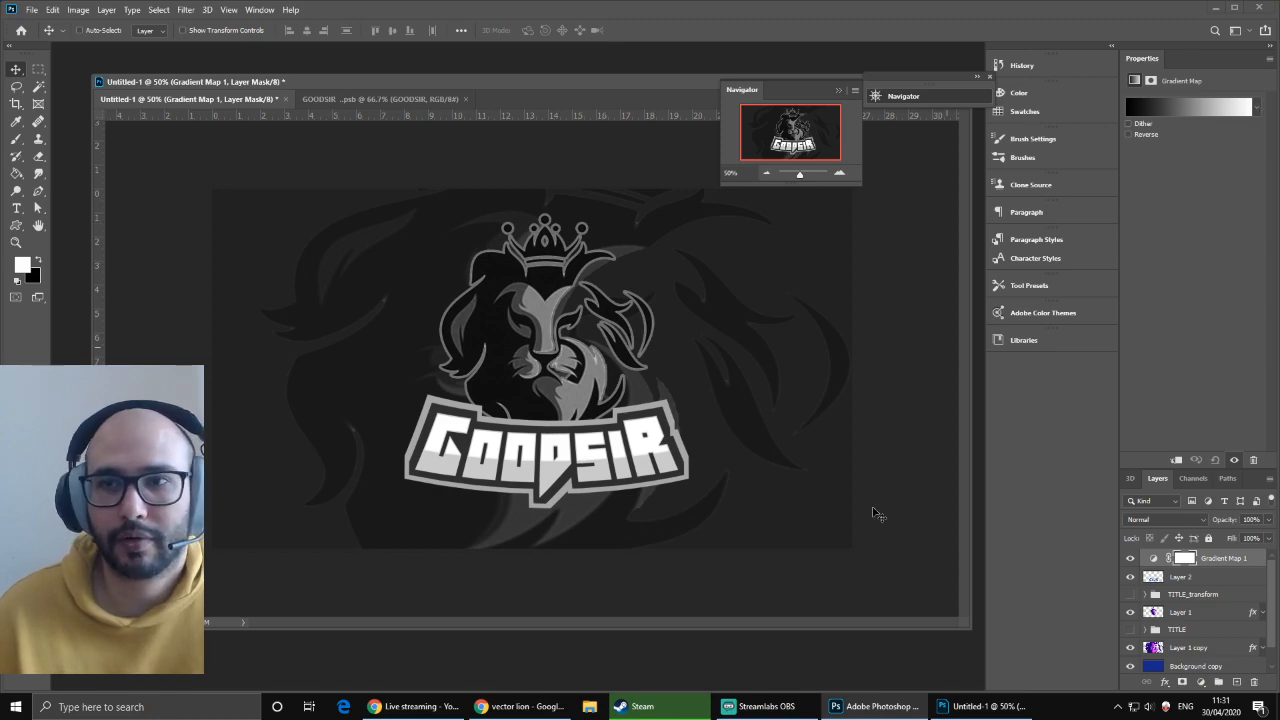
pyautogui.click(1258, 108)
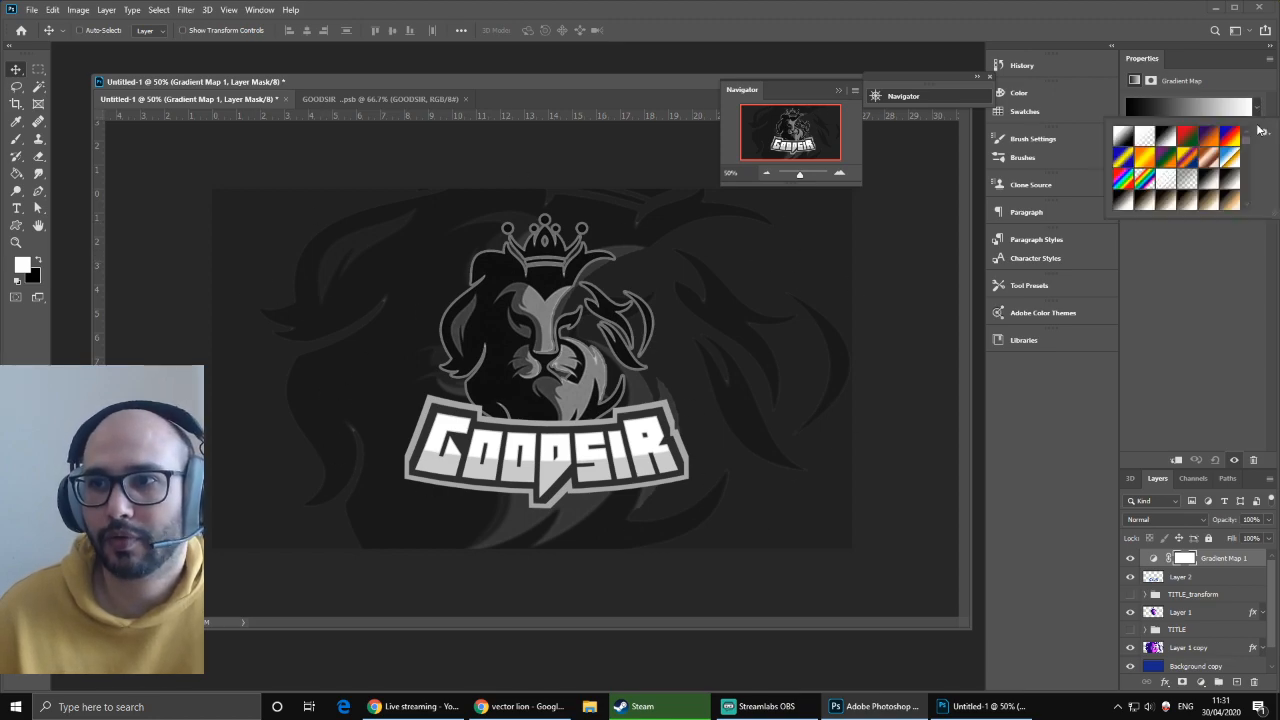
pyautogui.click(1150, 158)
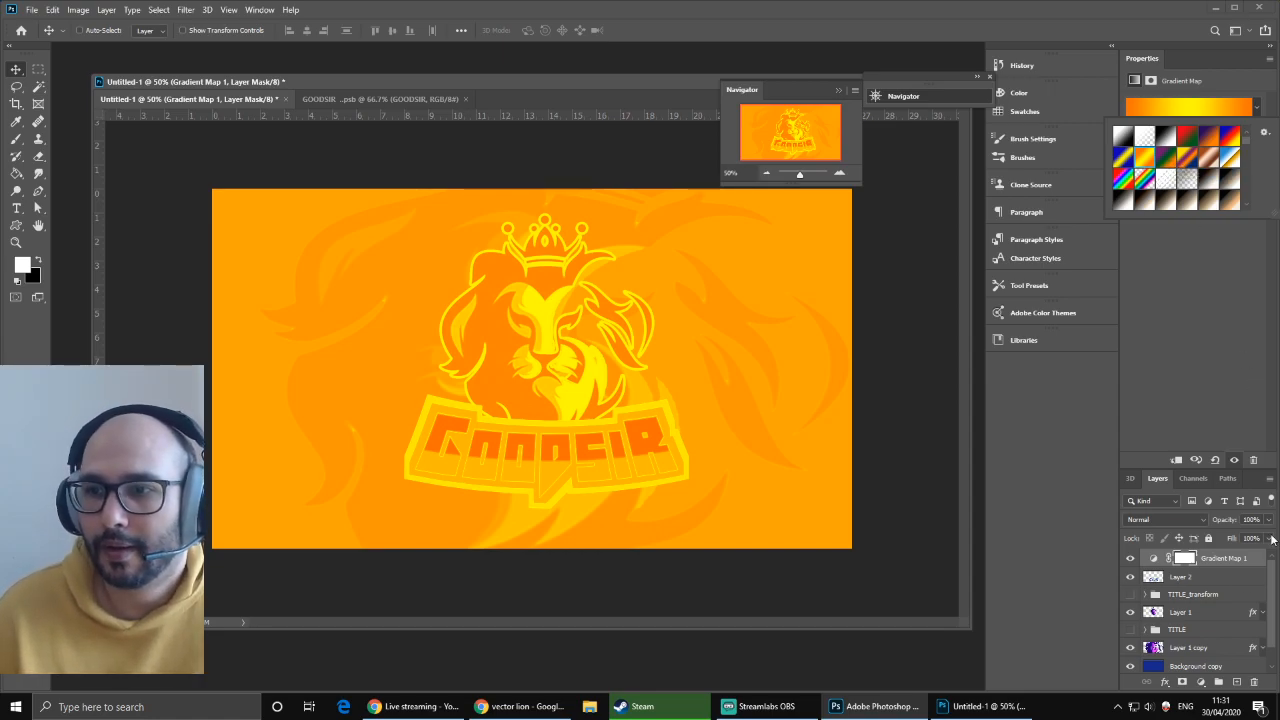
# - Try other blend modes on the gradient map, choosing Lighter Color, and move the title layer above it
pyautogui.click(1182, 520)
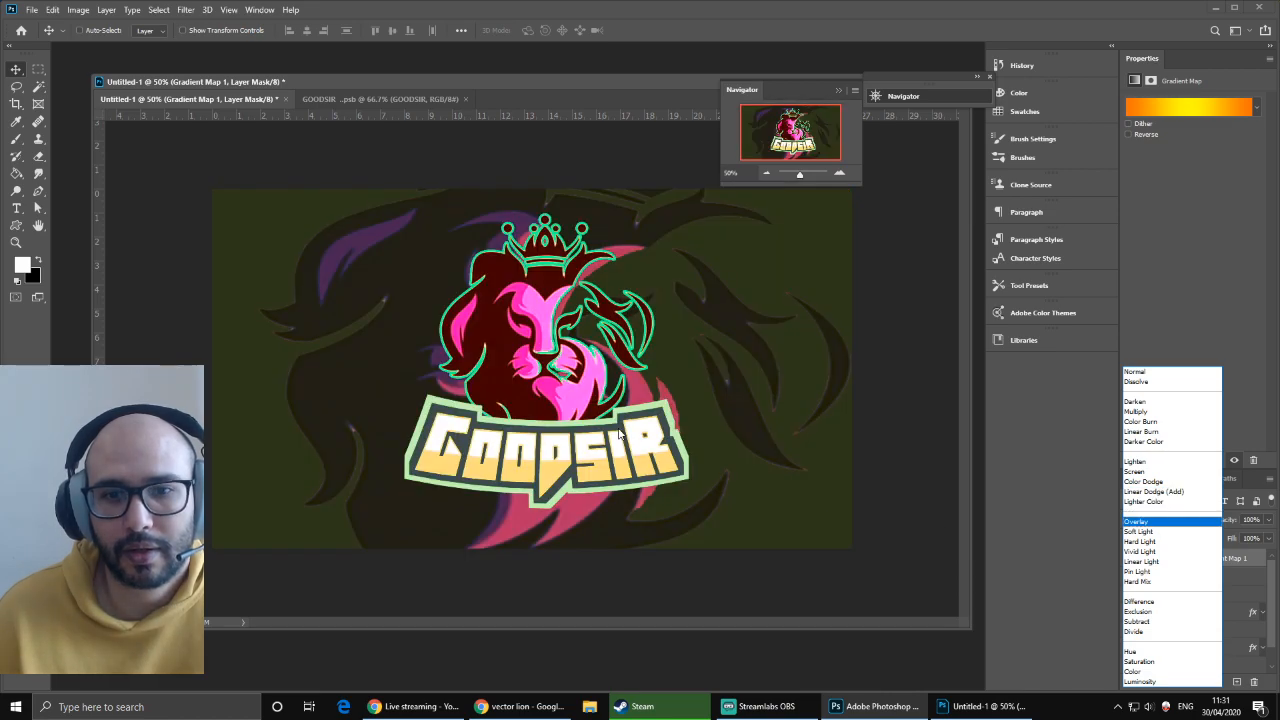
pyautogui.click(1102, 533)
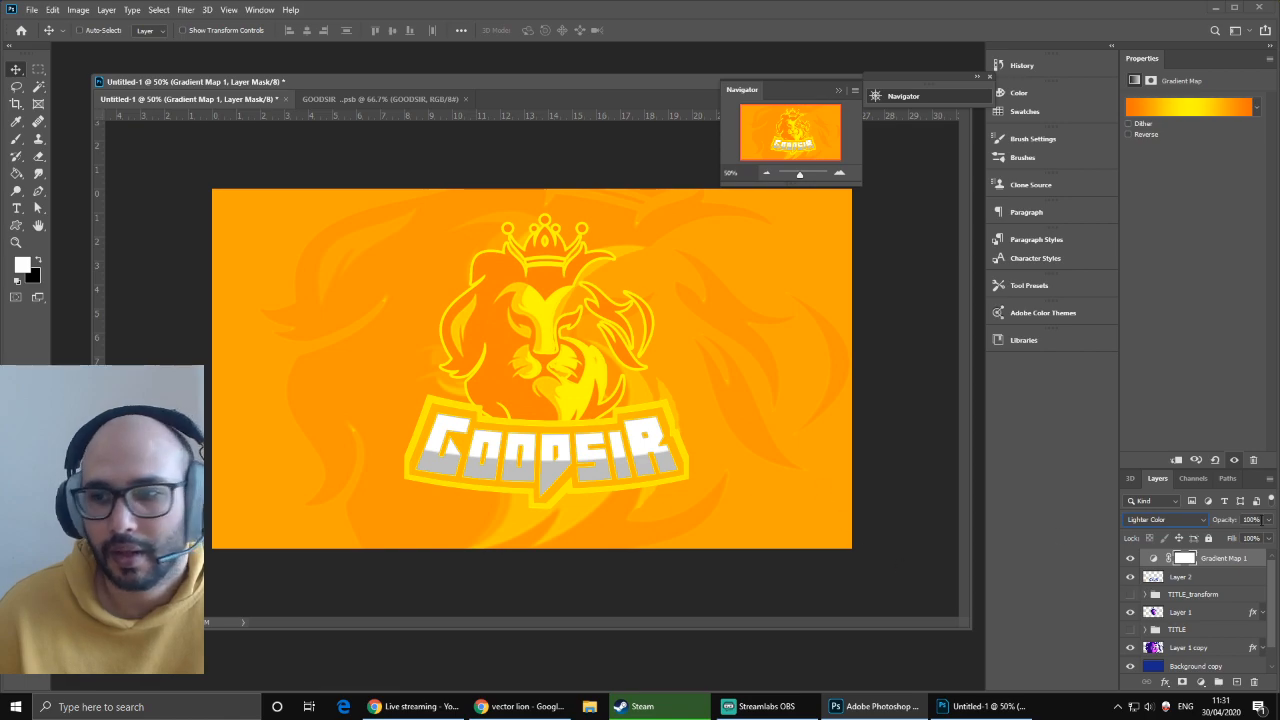
pyautogui.click(1180, 578)
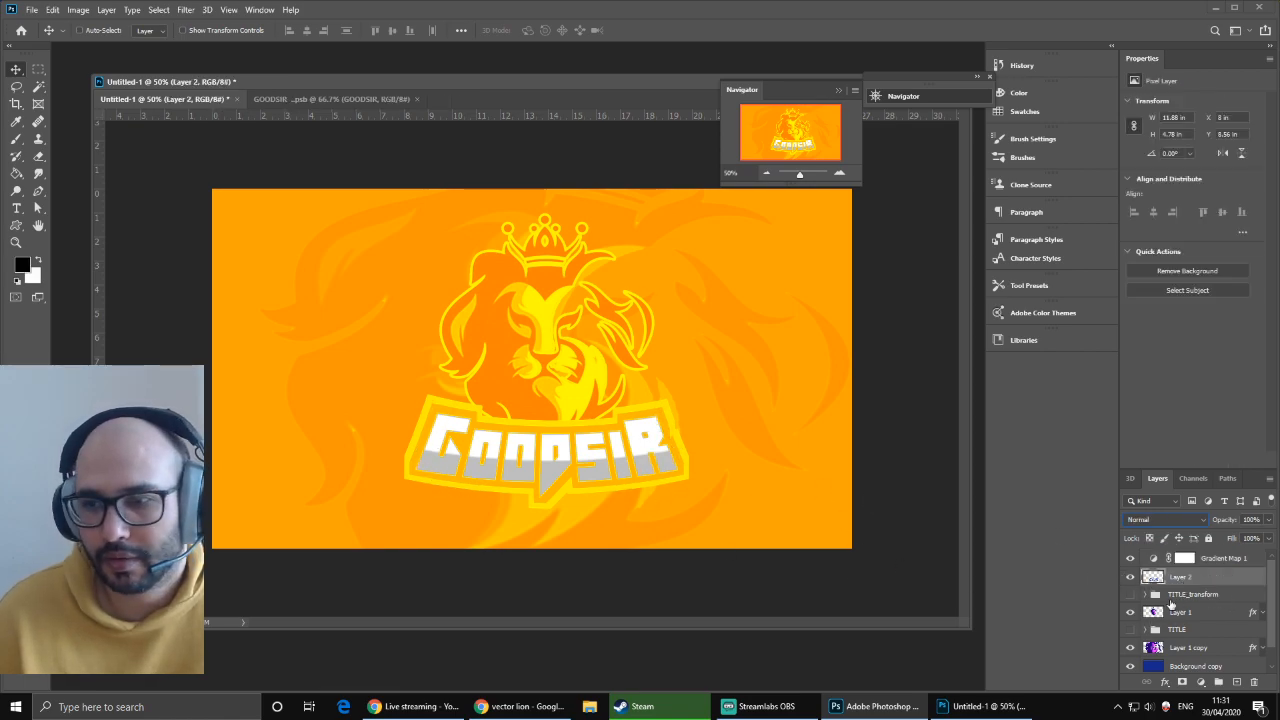
pyautogui.moveTo(1198, 583)
pyautogui.mouseDown()
pyautogui.moveTo(1214, 554)
pyautogui.moveTo(1207, 568)
pyautogui.mouseUp()
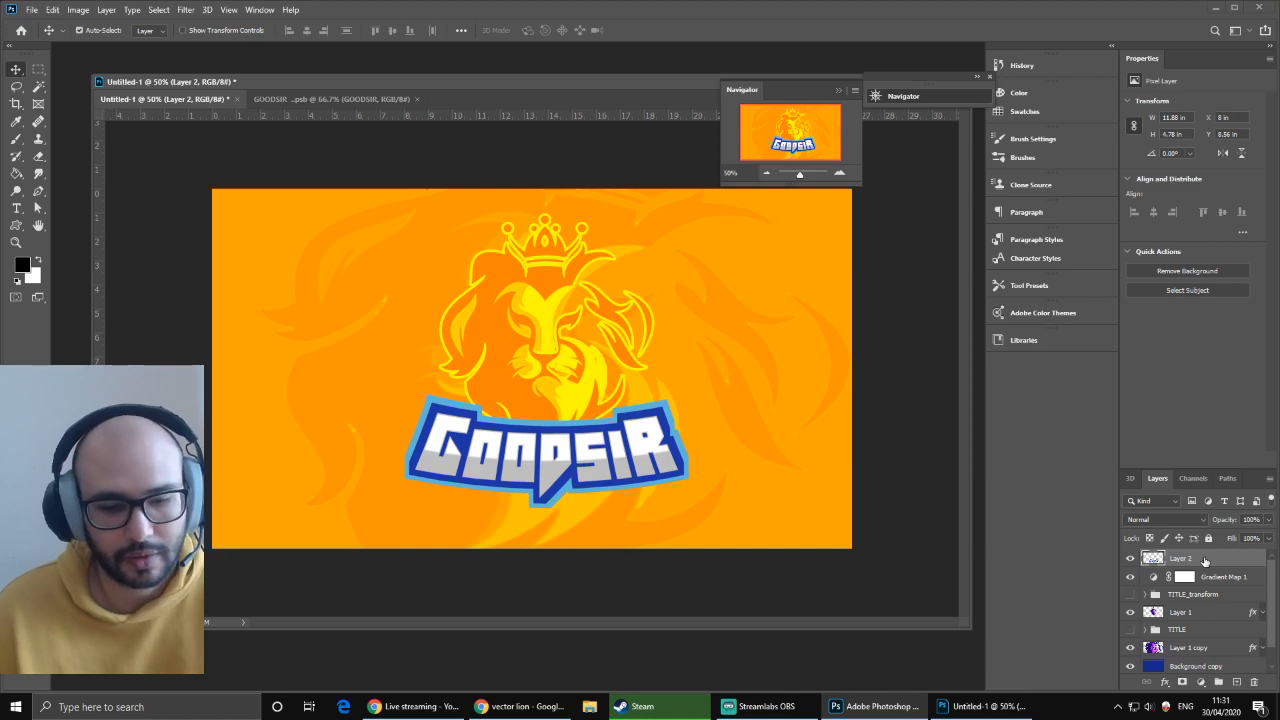
# - Recolor the title green with Hue/Saturation, using a hue of about -130 and a saturation of +18
pyautogui.hotkey('ctrl', 'u')
pyautogui.moveTo(904, 313); pyautogui.dragTo(923, 348)
pyautogui.click(1033, 390)
pyautogui.moveTo(846, 315); pyautogui.dragTo(849, 314)
pyautogui.click(1033, 391)
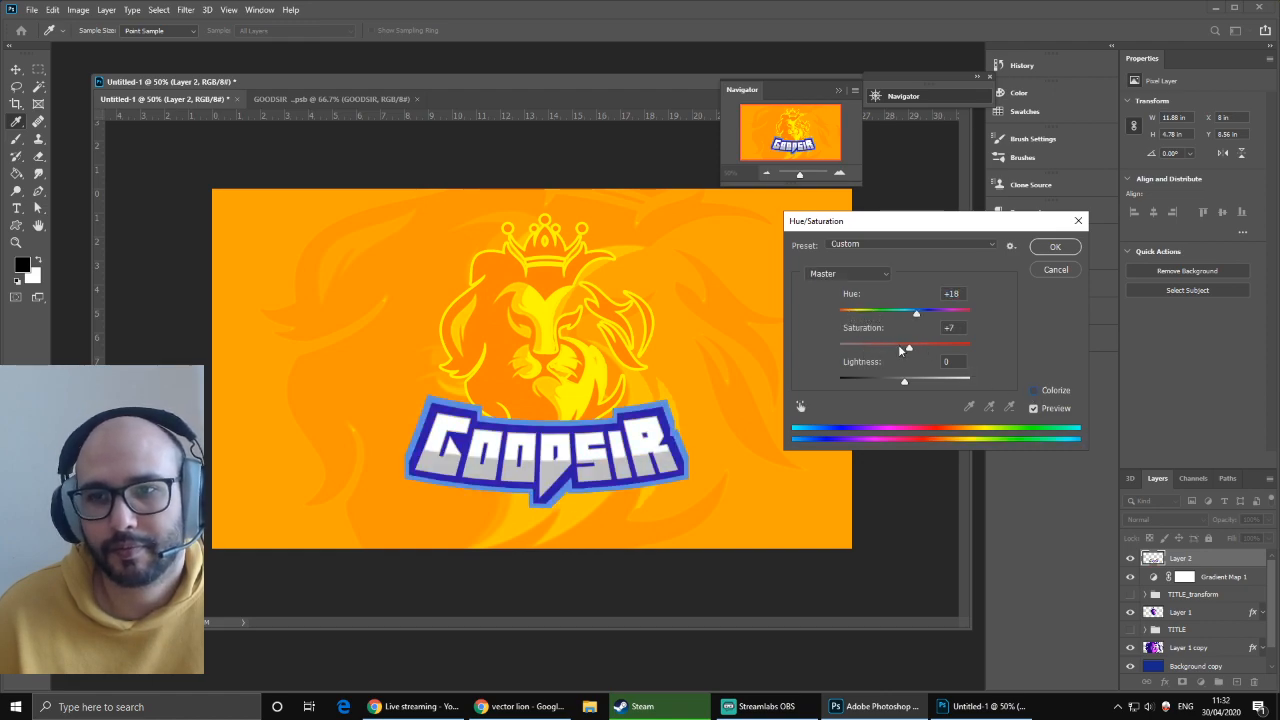
pyautogui.moveTo(903, 349)
pyautogui.mouseDown()
pyautogui.moveTo(888, 313)
pyautogui.moveTo(950, 316)
pyautogui.moveTo(820, 332)
pyautogui.moveTo(918, 347)
pyautogui.mouseUp()
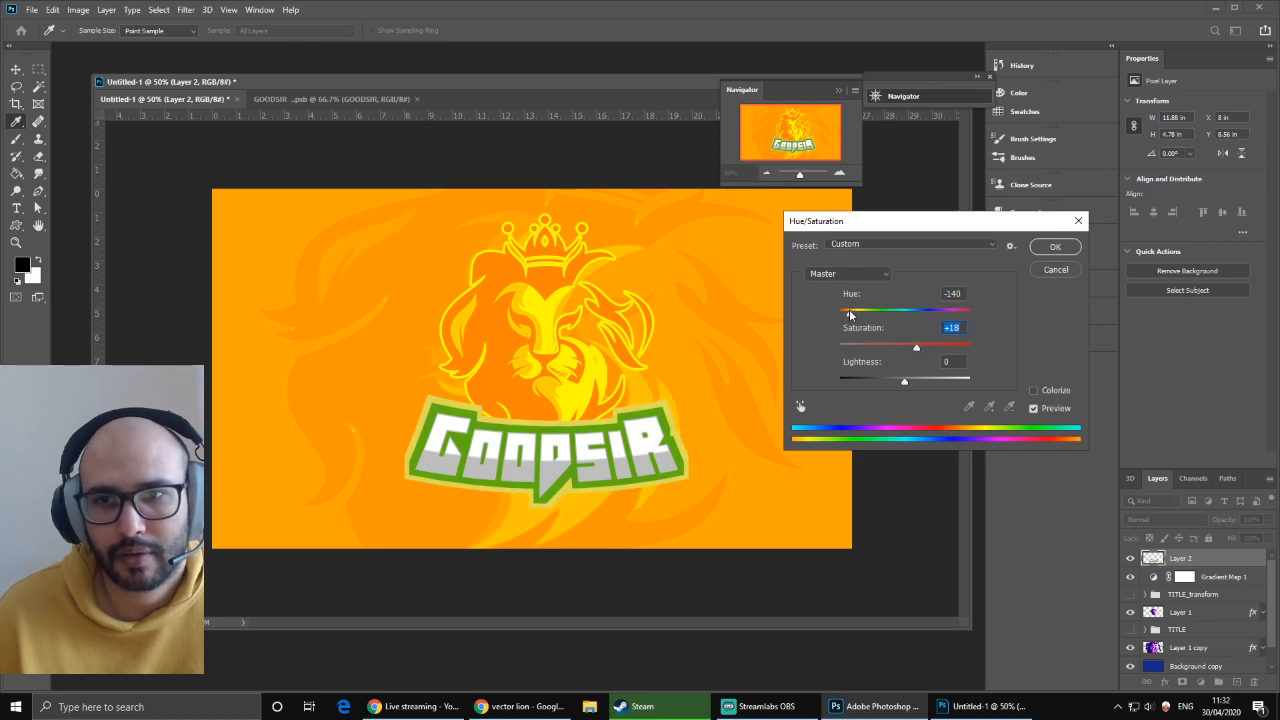
pyautogui.moveTo(850, 316); pyautogui.dragTo(853, 318)
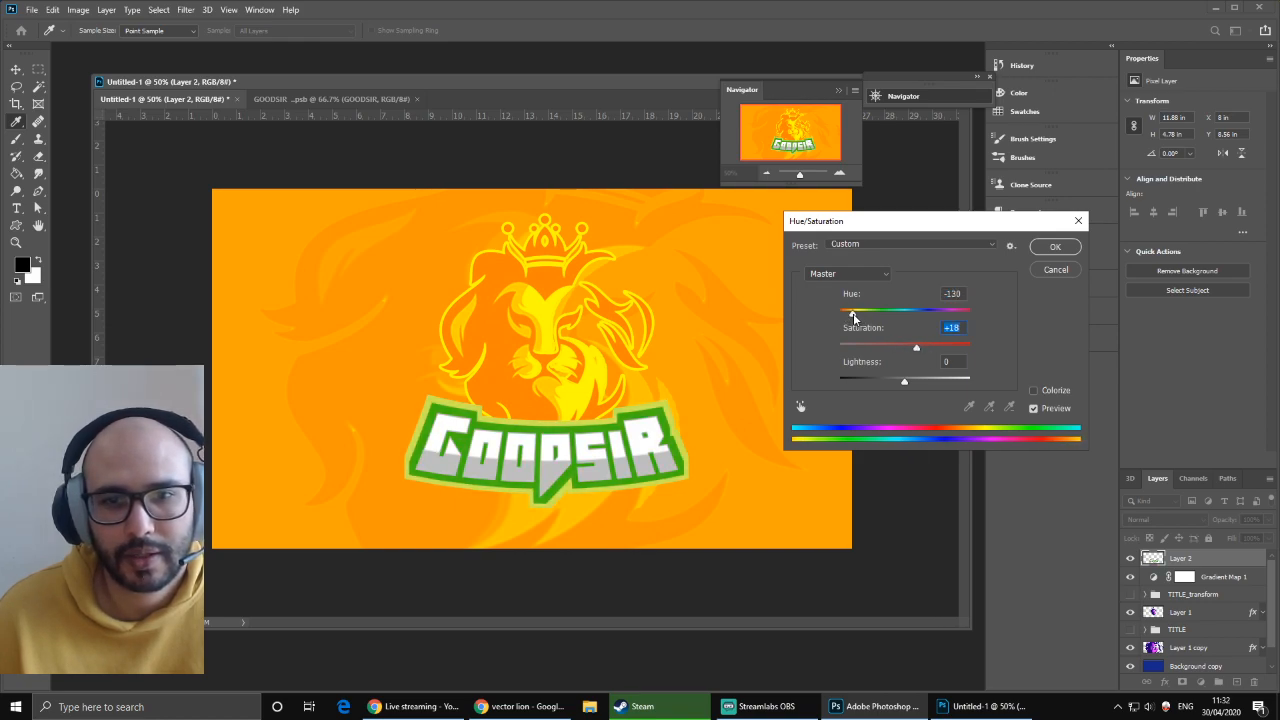
pyautogui.click(1055, 247)
pyautogui.press('v')
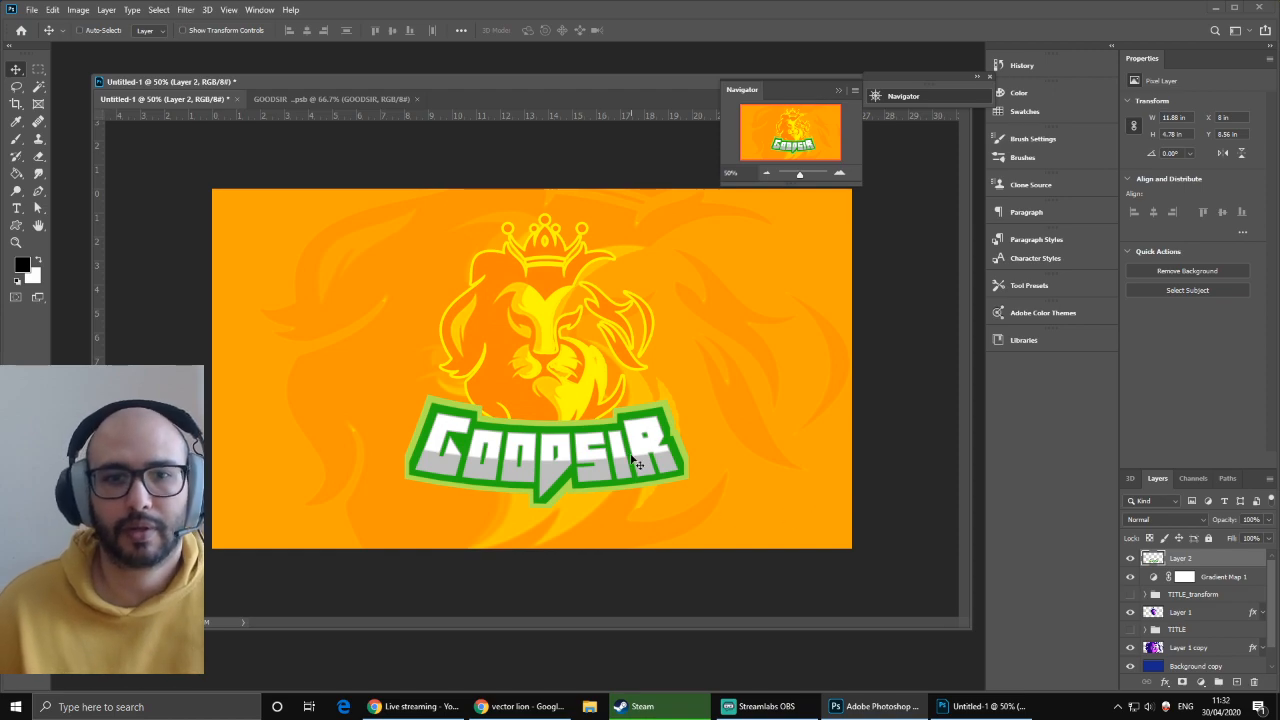
pyautogui.moveTo(637, 463)
pyautogui.mouseDown()
pyautogui.moveTo(648, 505)
pyautogui.moveTo(638, 462)
pyautogui.mouseUp()
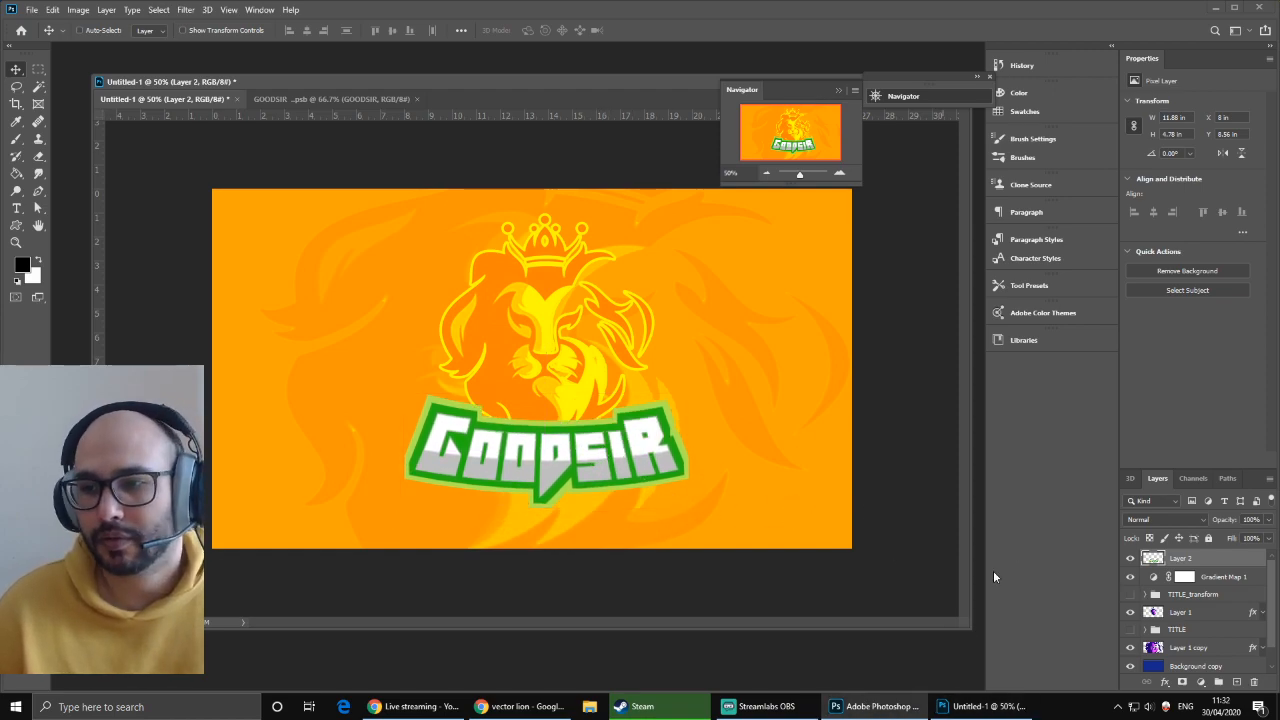
# - Add a black drop shadow to the title layer with a distance of 17 px and a size of 38 px
pyautogui.click(1163, 681)
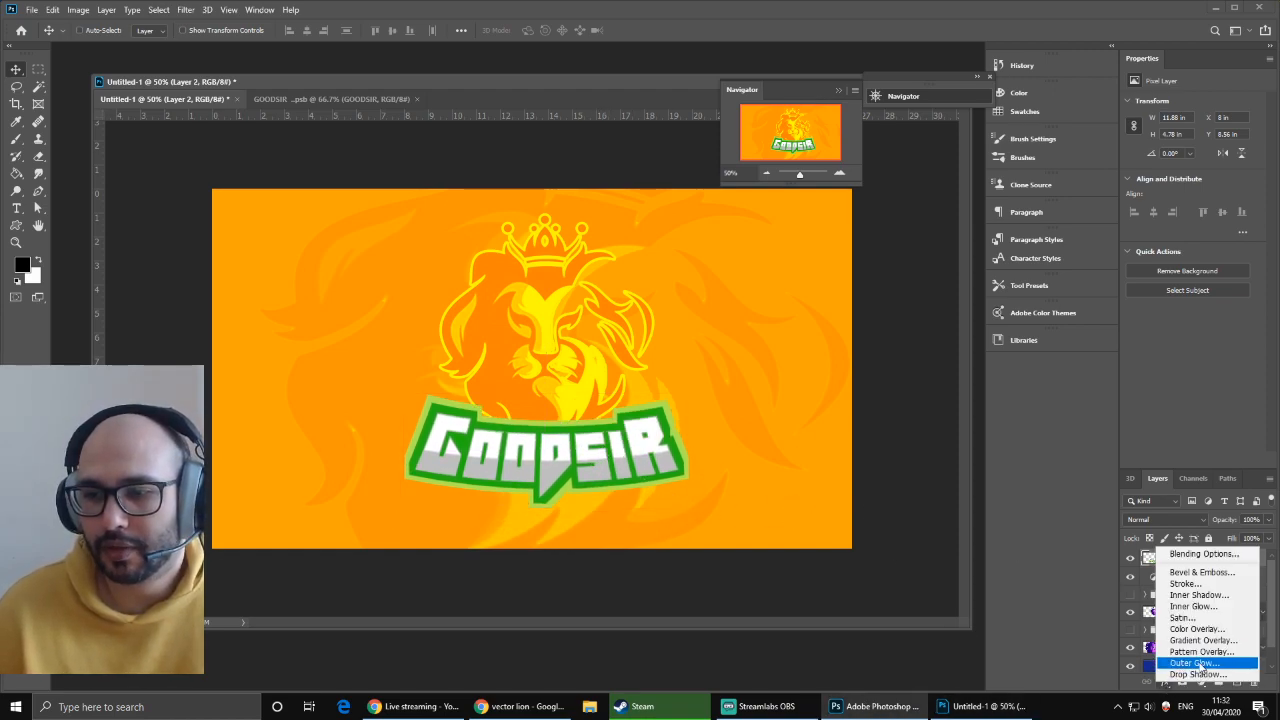
pyautogui.click(623, 320)
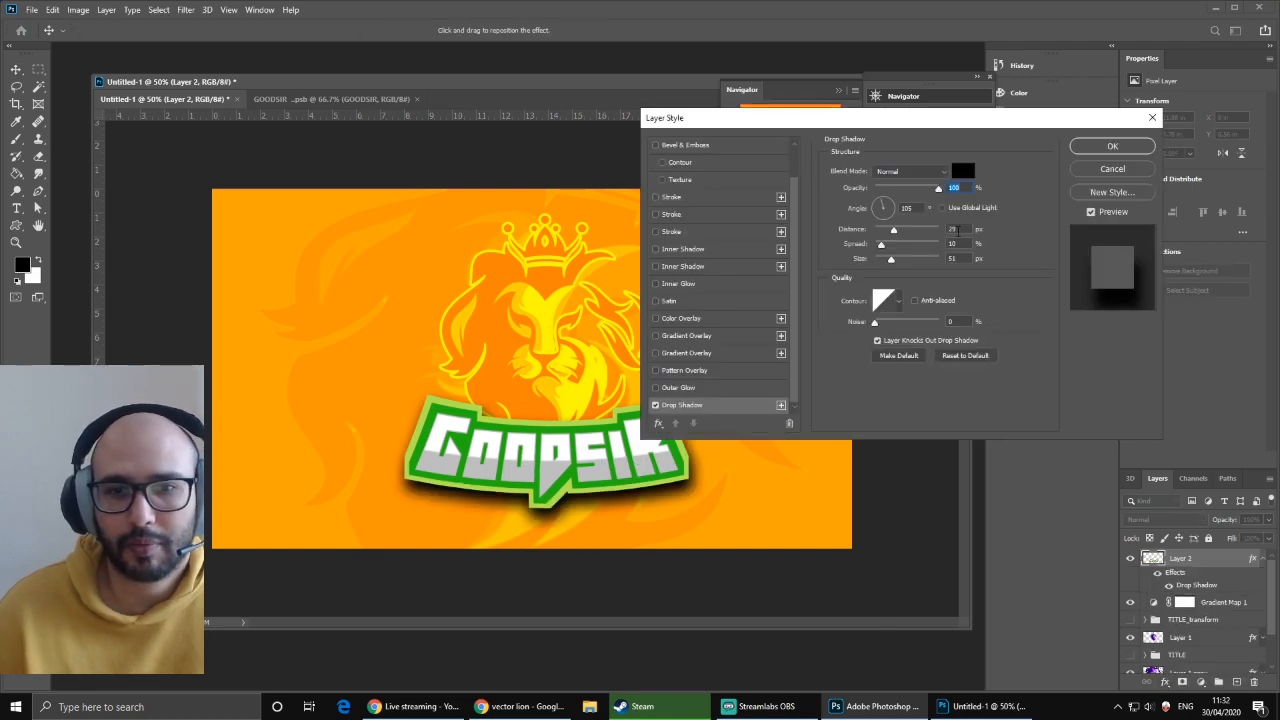
pyautogui.moveTo(894, 261); pyautogui.dragTo(887, 233)
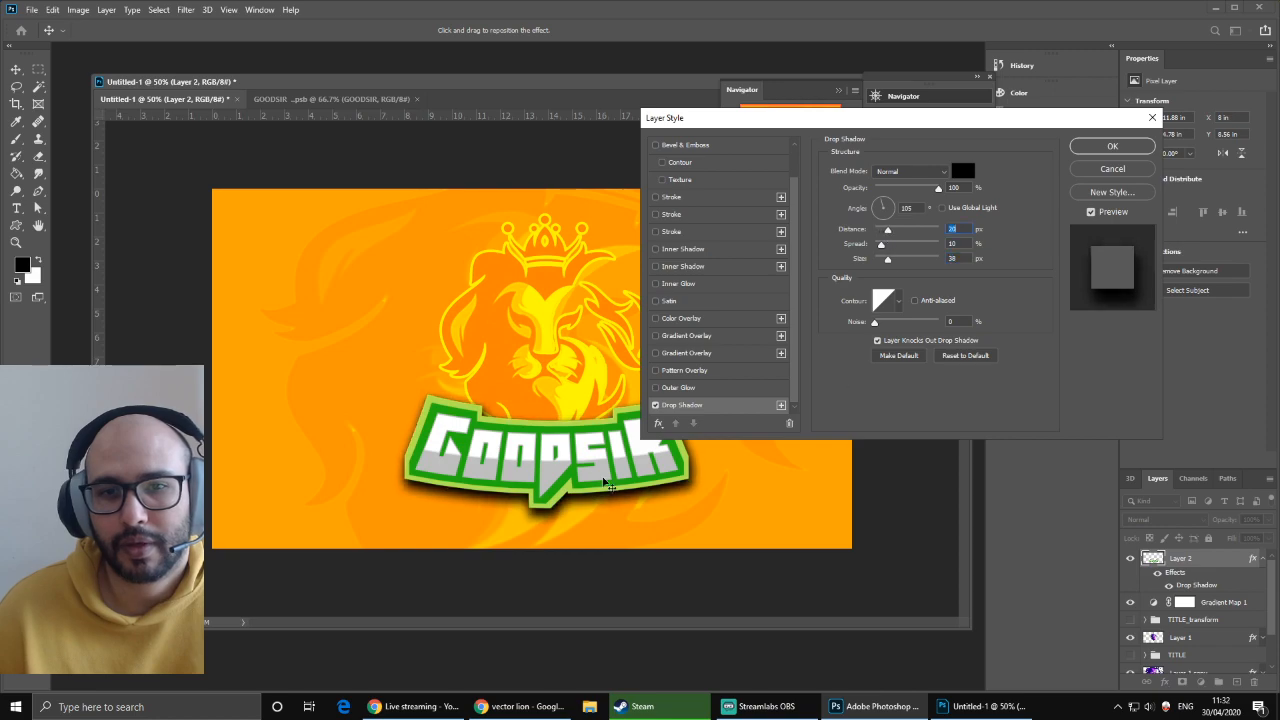
pyautogui.moveTo(567, 483); pyautogui.dragTo(570, 485)
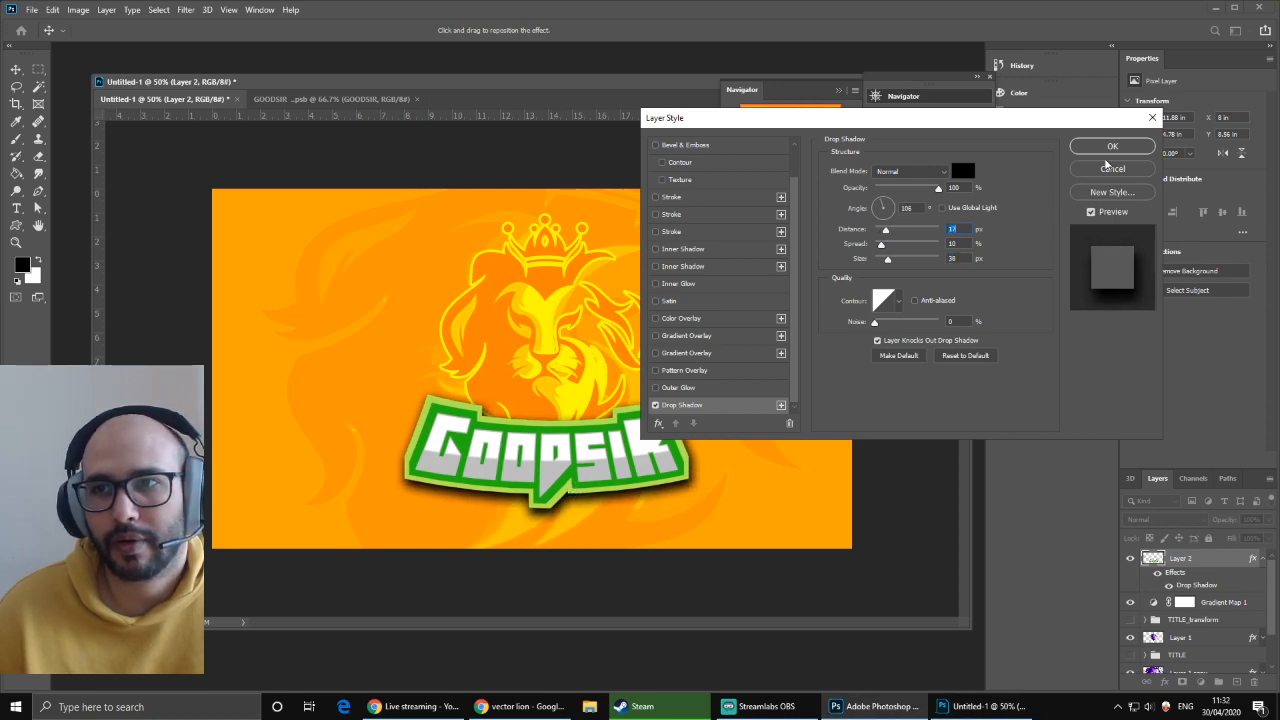
pyautogui.click(1111, 148)
# - Add a black drop shadow to the main lion layer with 13% spread and 40 px size, offsetting it freehand
pyautogui.click(1178, 643)
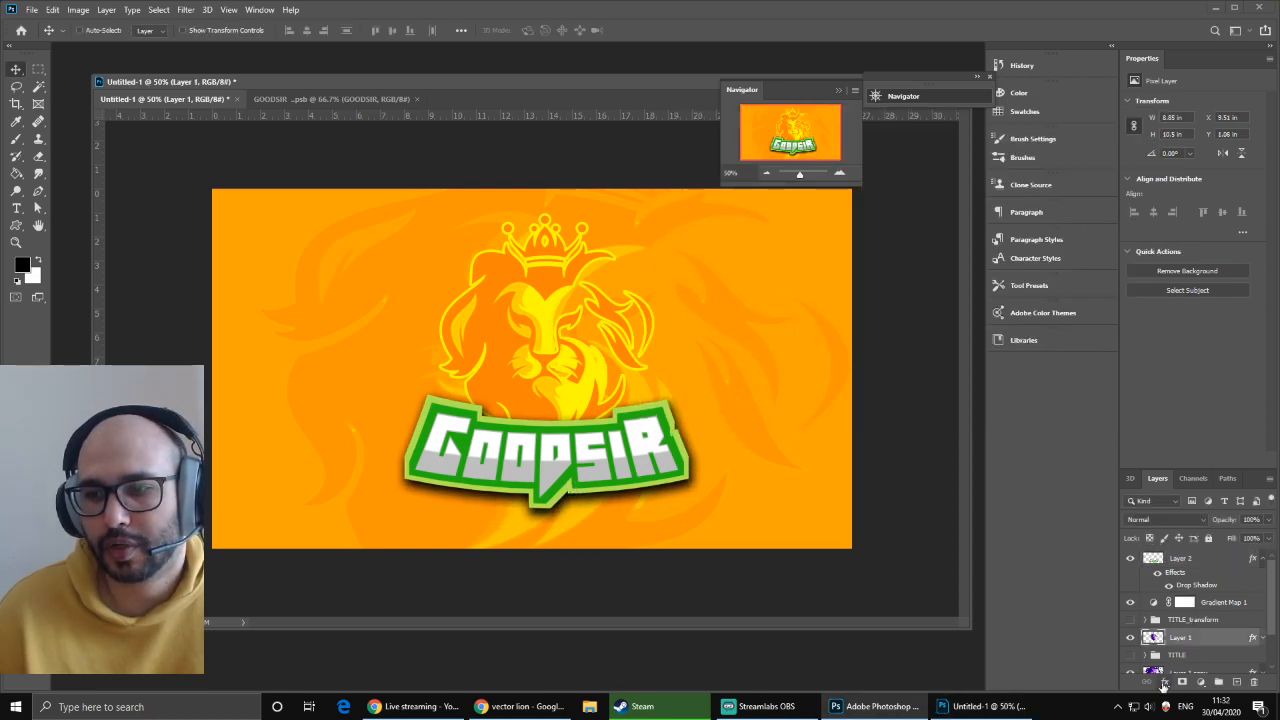
pyautogui.click(1163, 684)
pyautogui.click(1182, 676)
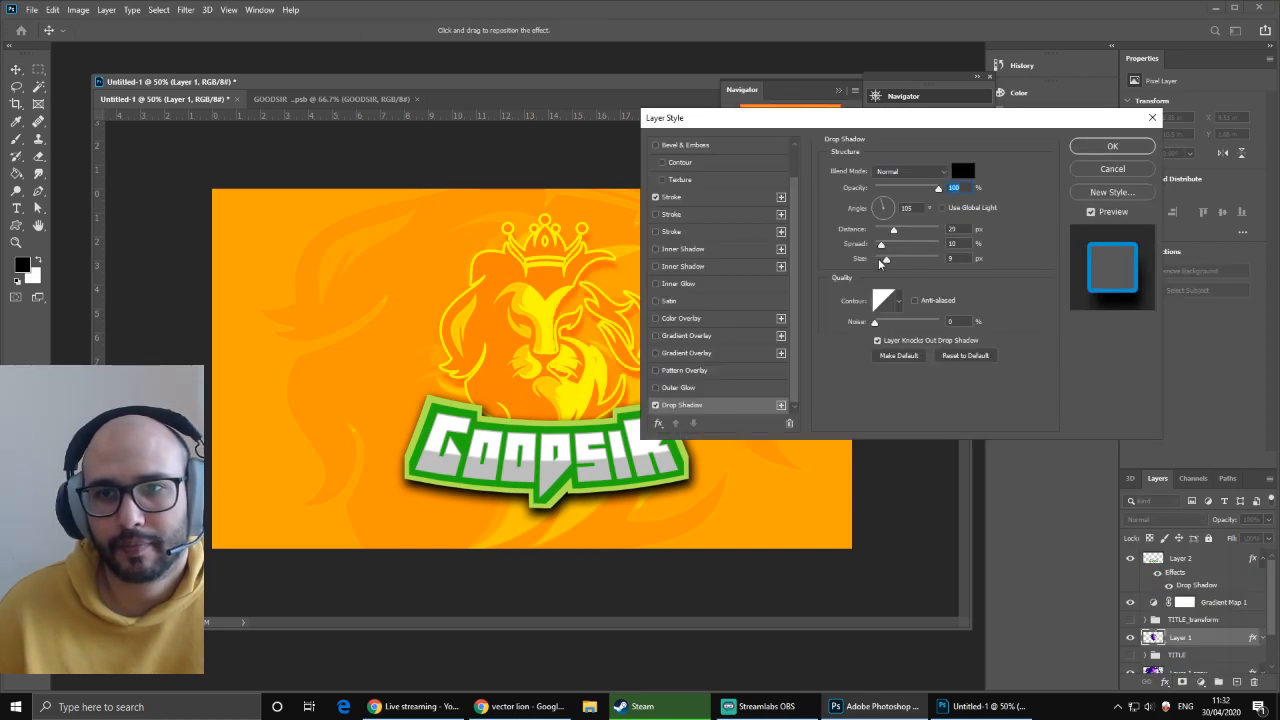
pyautogui.moveTo(880, 262)
pyautogui.mouseDown()
pyautogui.moveTo(885, 231)
pyautogui.moveTo(882, 245)
pyautogui.mouseUp()
pyautogui.moveTo(528, 378); pyautogui.dragTo(537, 352)
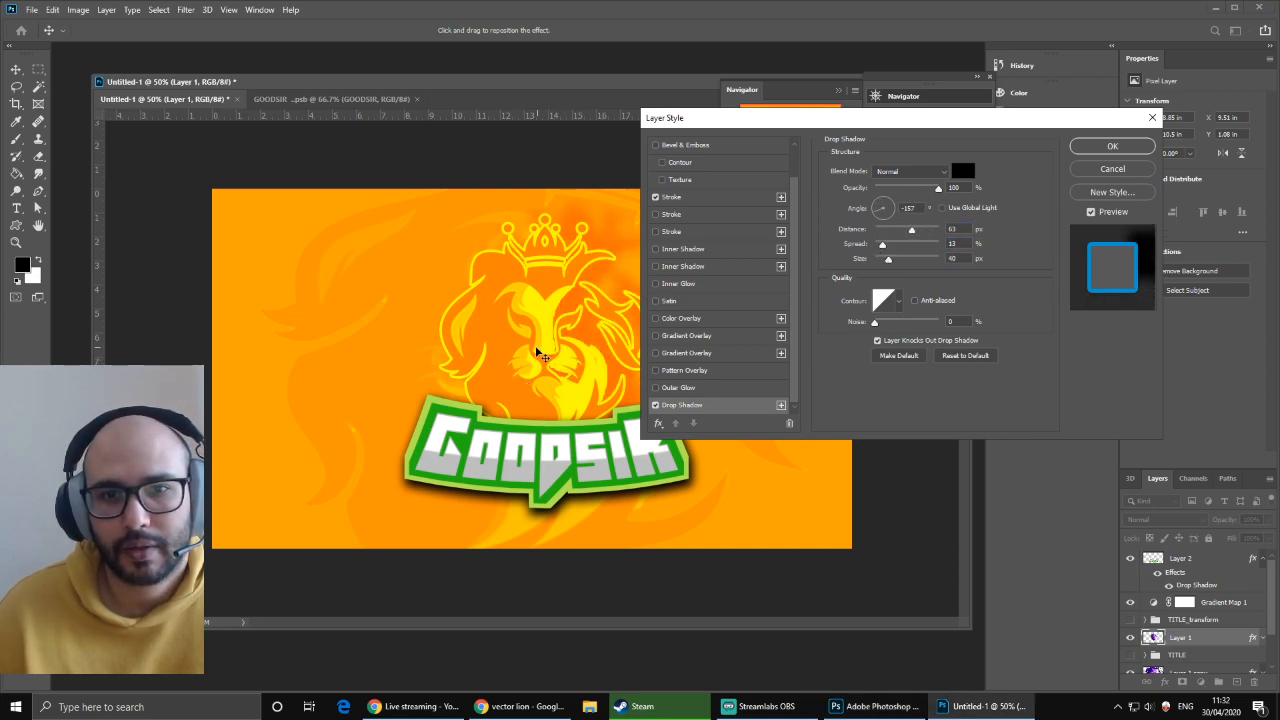
pyautogui.click(1112, 146)
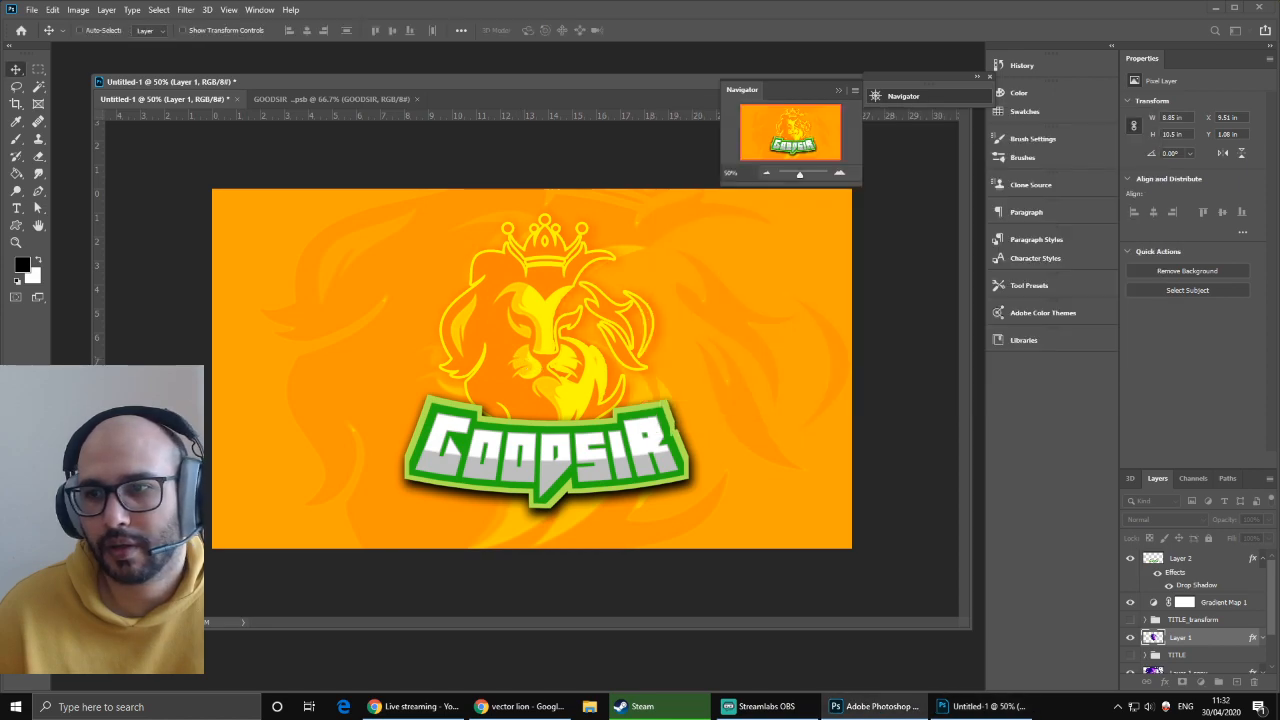
# - Set the gradient map's blend mode to Normal and move the title layer below the gradient map
pyautogui.click(1215, 602)
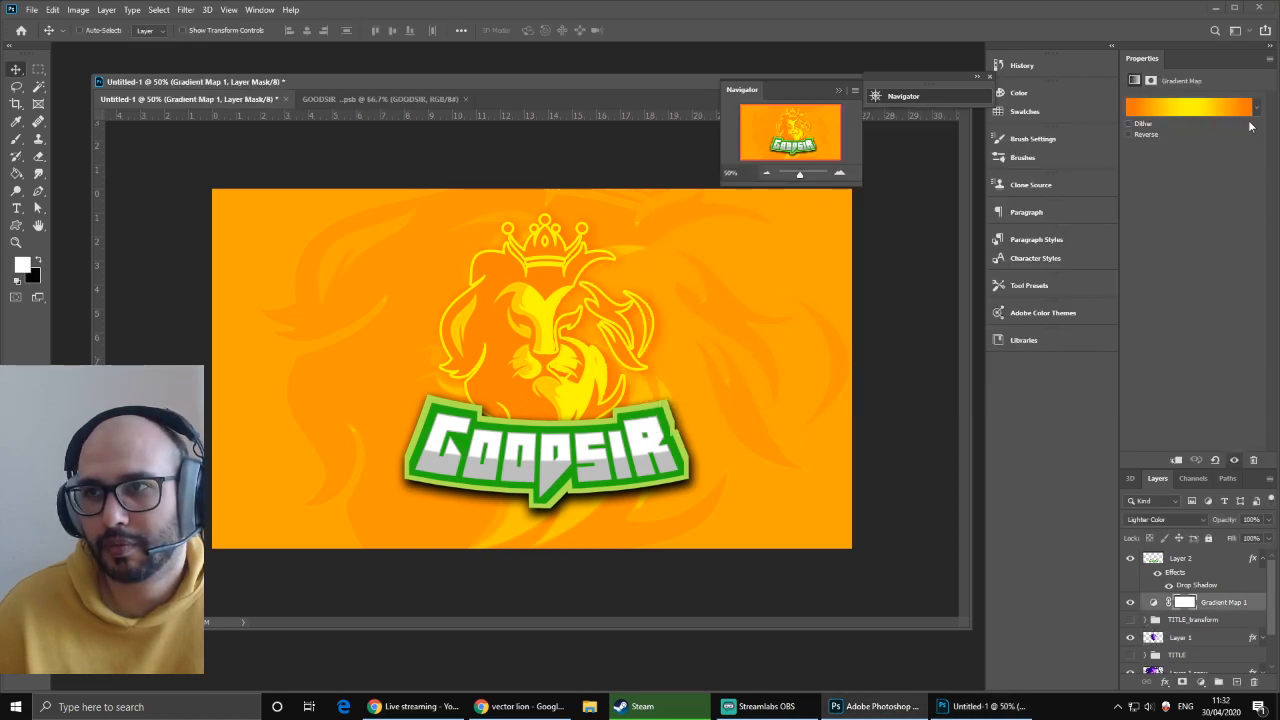
pyautogui.click(1257, 108)
pyautogui.click(1165, 519)
pyautogui.click(1165, 519)
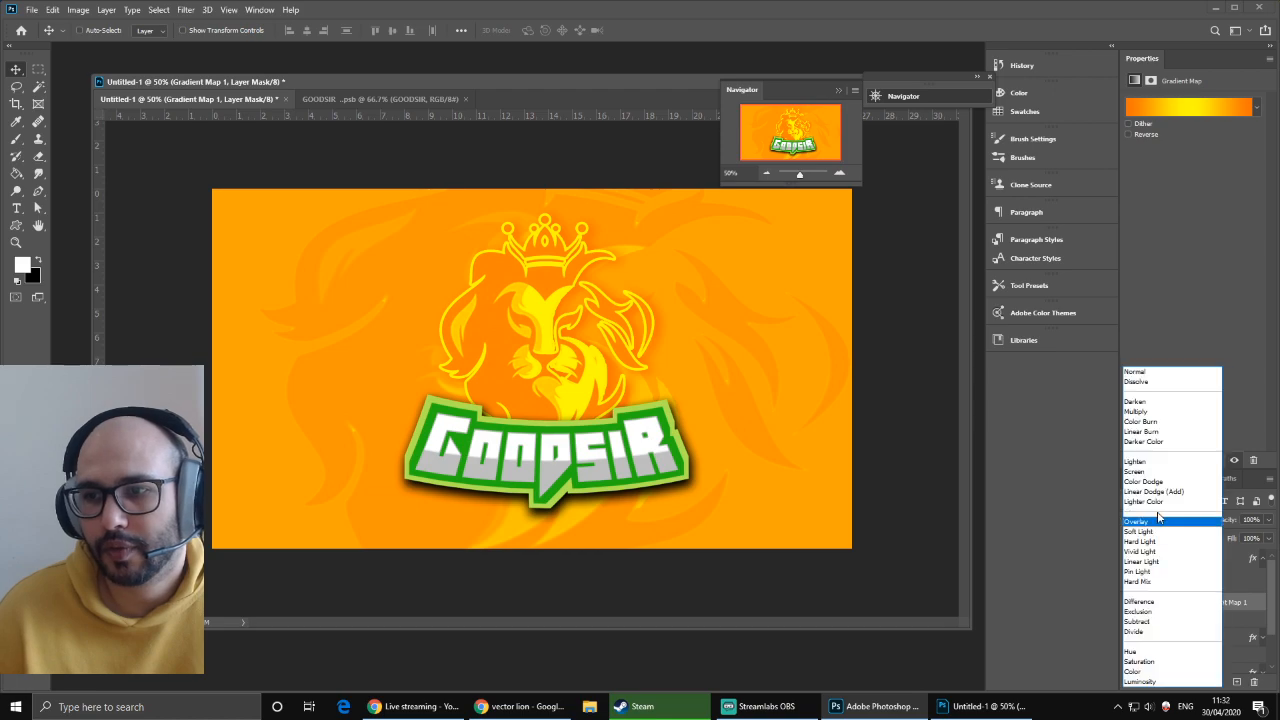
pyautogui.click(1148, 372)
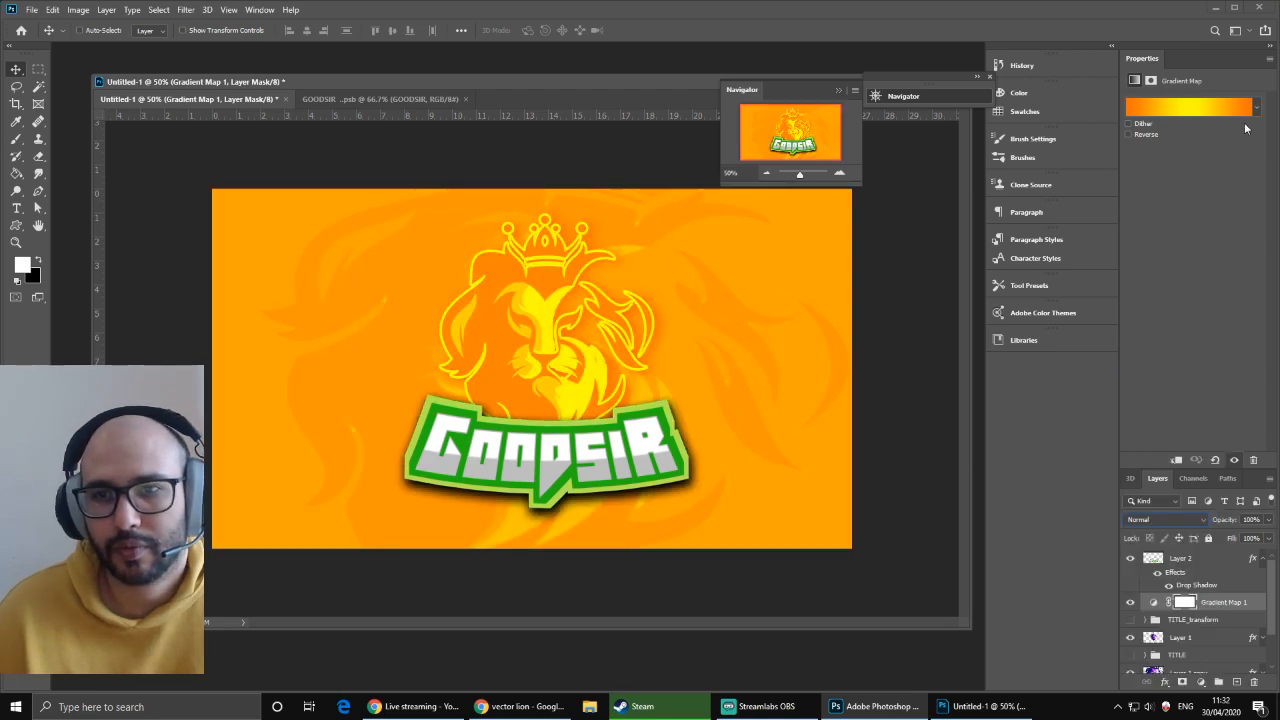
pyautogui.moveTo(1199, 558); pyautogui.dragTo(1178, 630)
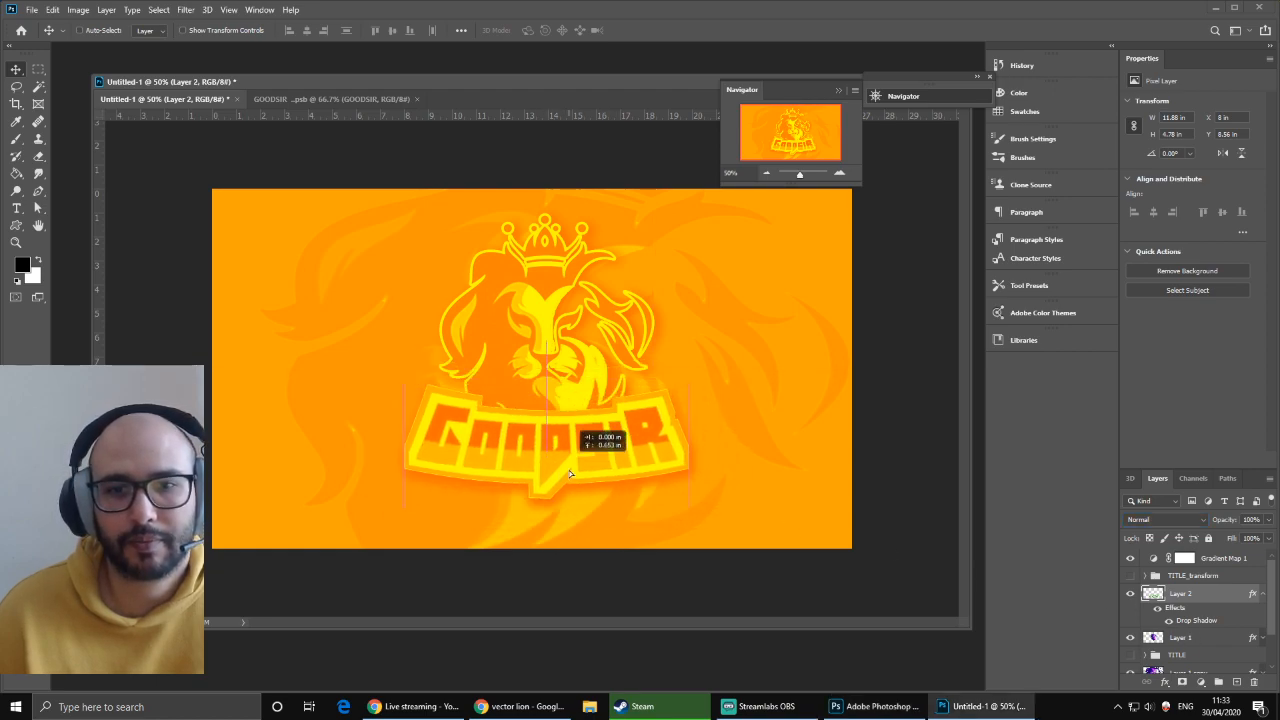
pyautogui.hotkey('ctrl', 'u')
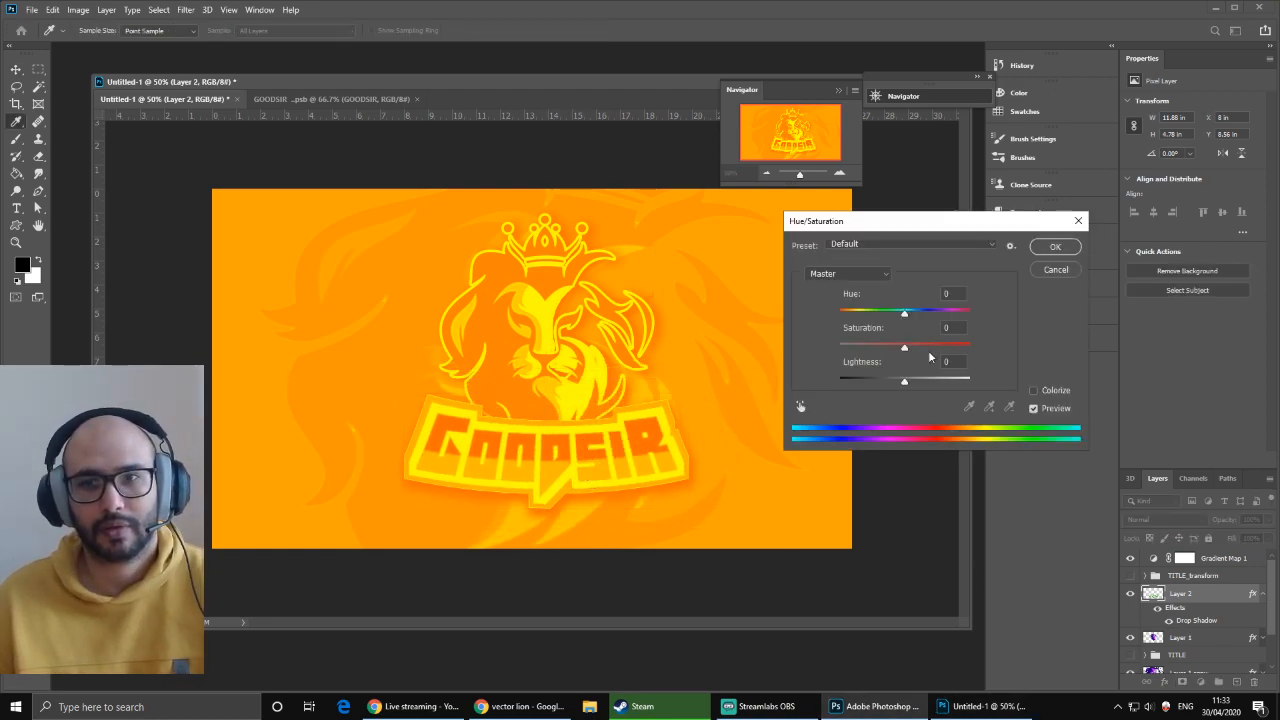
pyautogui.moveTo(904, 347); pyautogui.dragTo(889, 316)
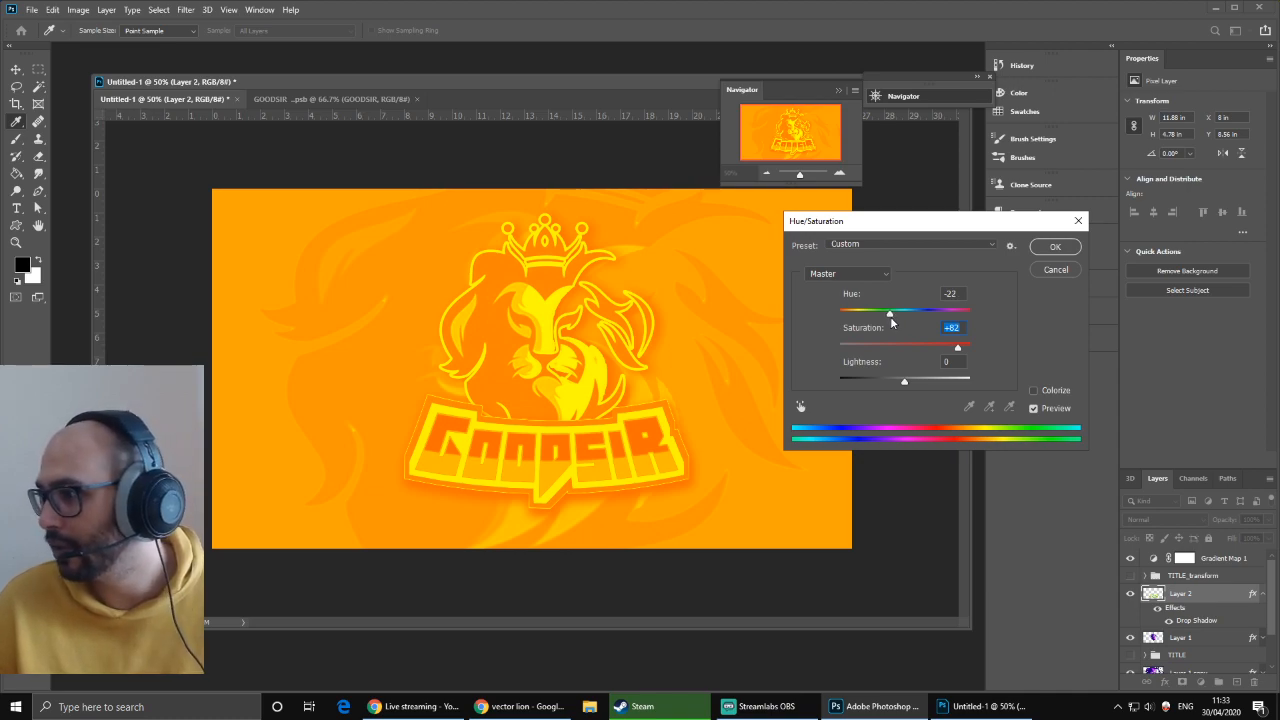
pyautogui.click(890, 316)
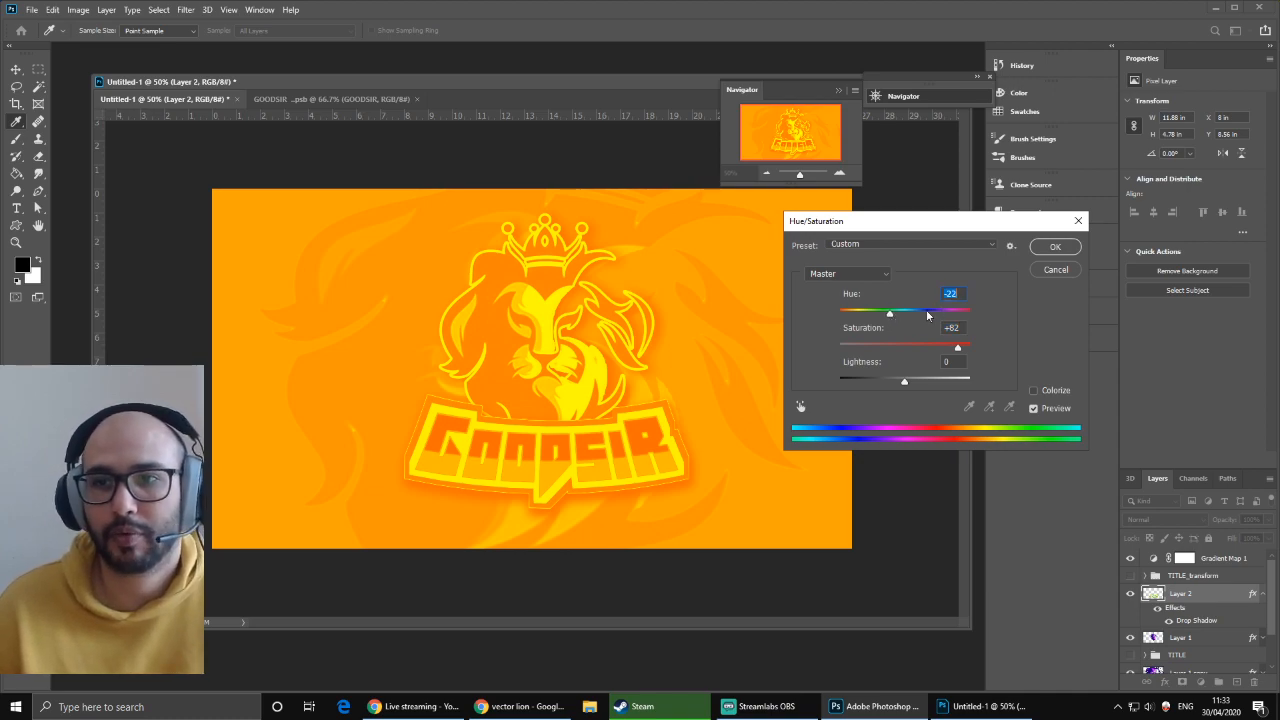
pyautogui.moveTo(889, 315); pyautogui.dragTo(893, 320)
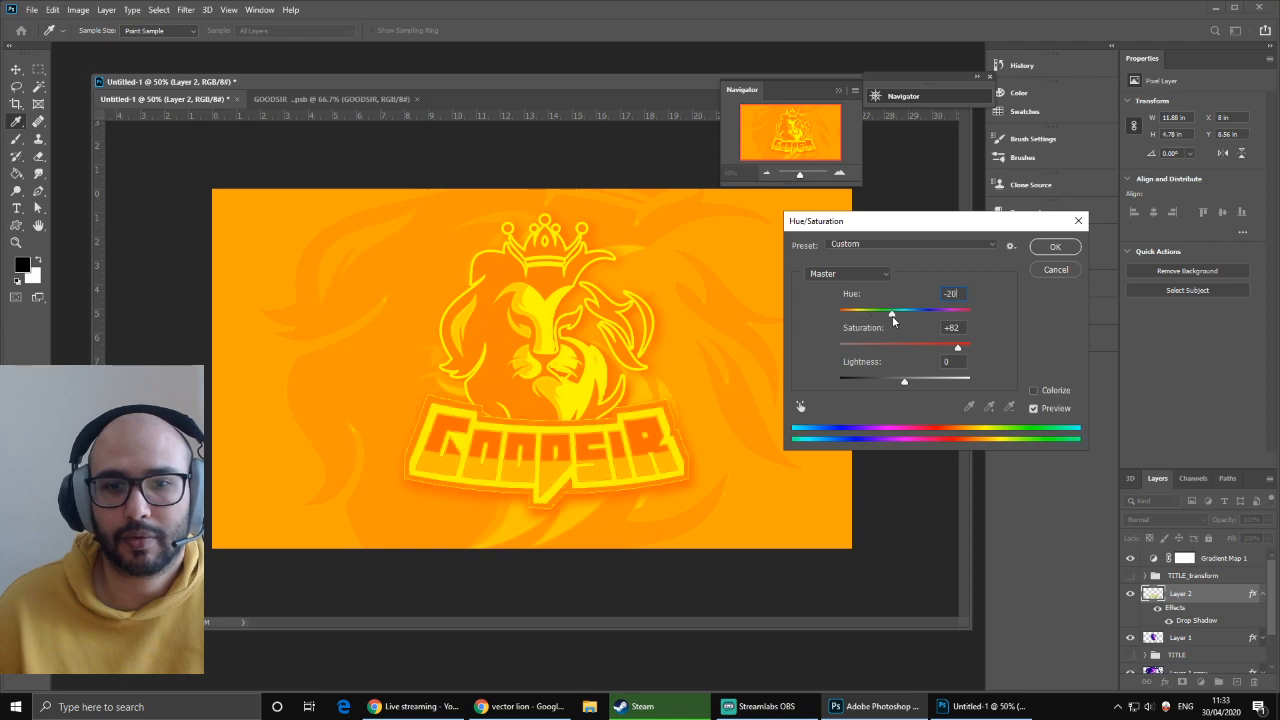
pyautogui.click(1050, 271)
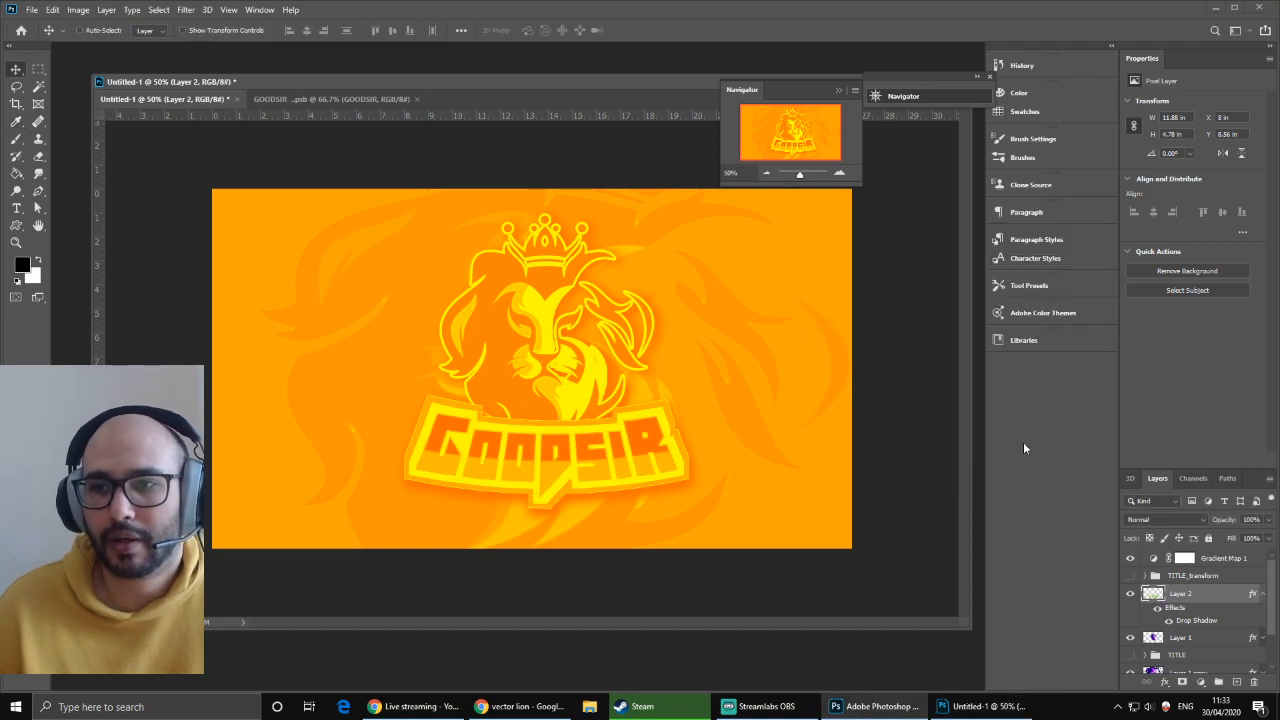
# - Hide Layer 2, show the TITLE_transform group instead, and shift that title slightly over the base of the lion
pyautogui.click(1131, 594)
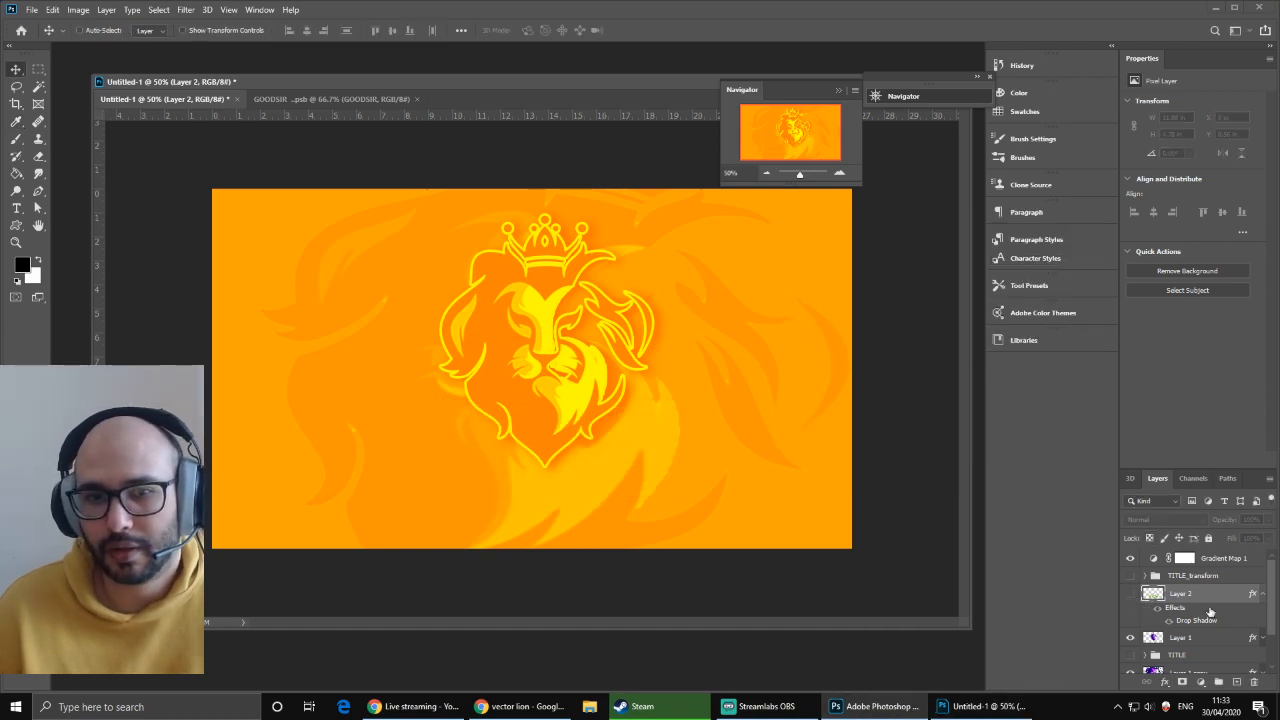
pyautogui.scroll(-2, 1215, 620)
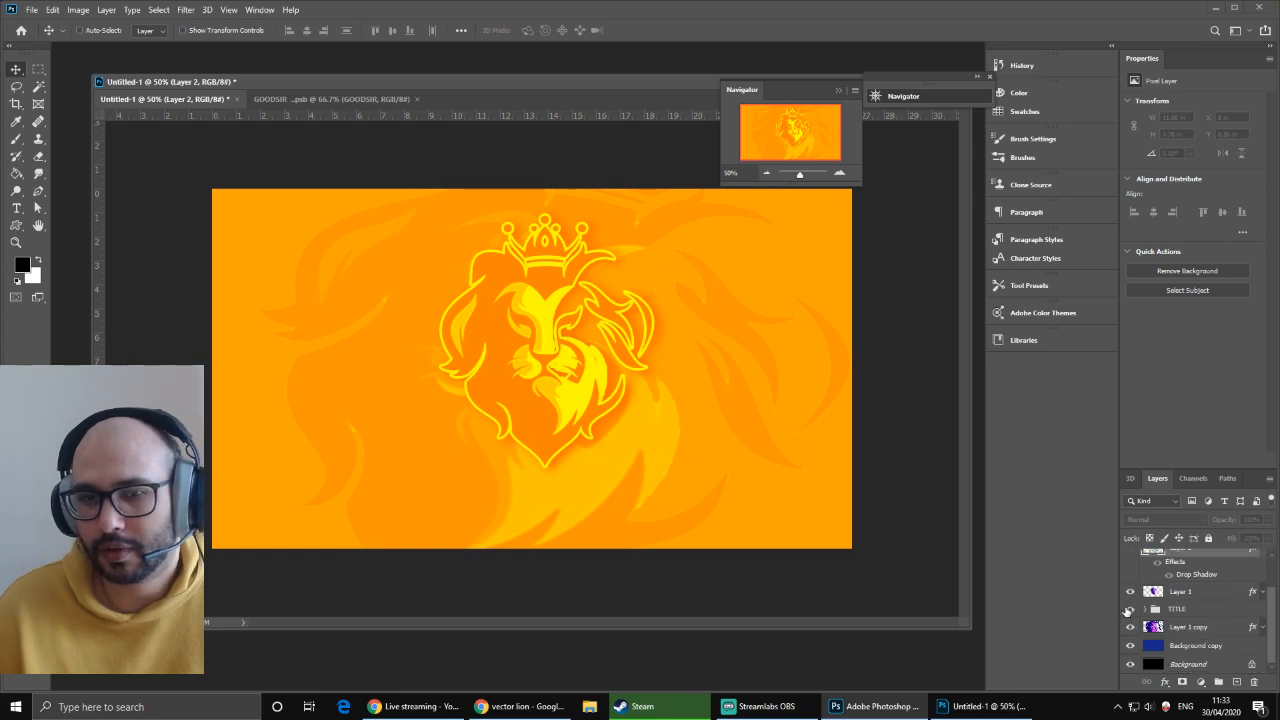
pyautogui.click(1130, 609)
pyautogui.scroll(1, 1200, 626)
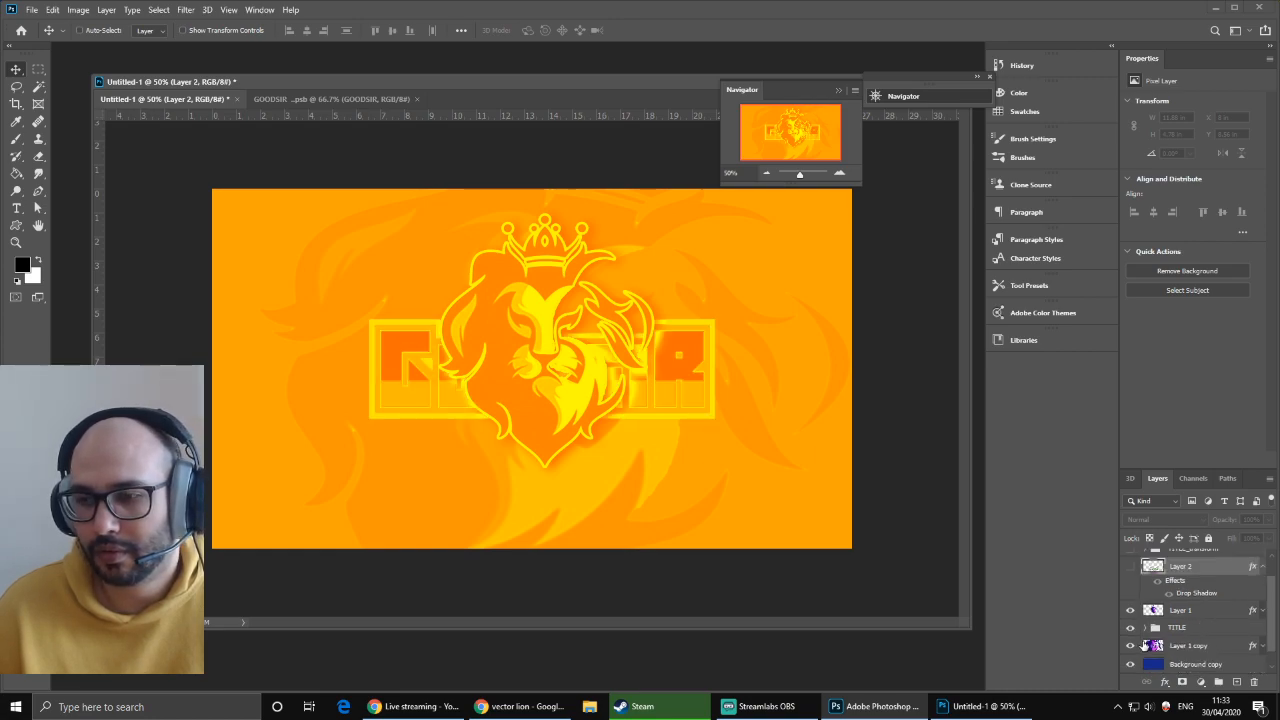
pyautogui.click(1131, 627)
pyautogui.scroll(1, 1137, 590)
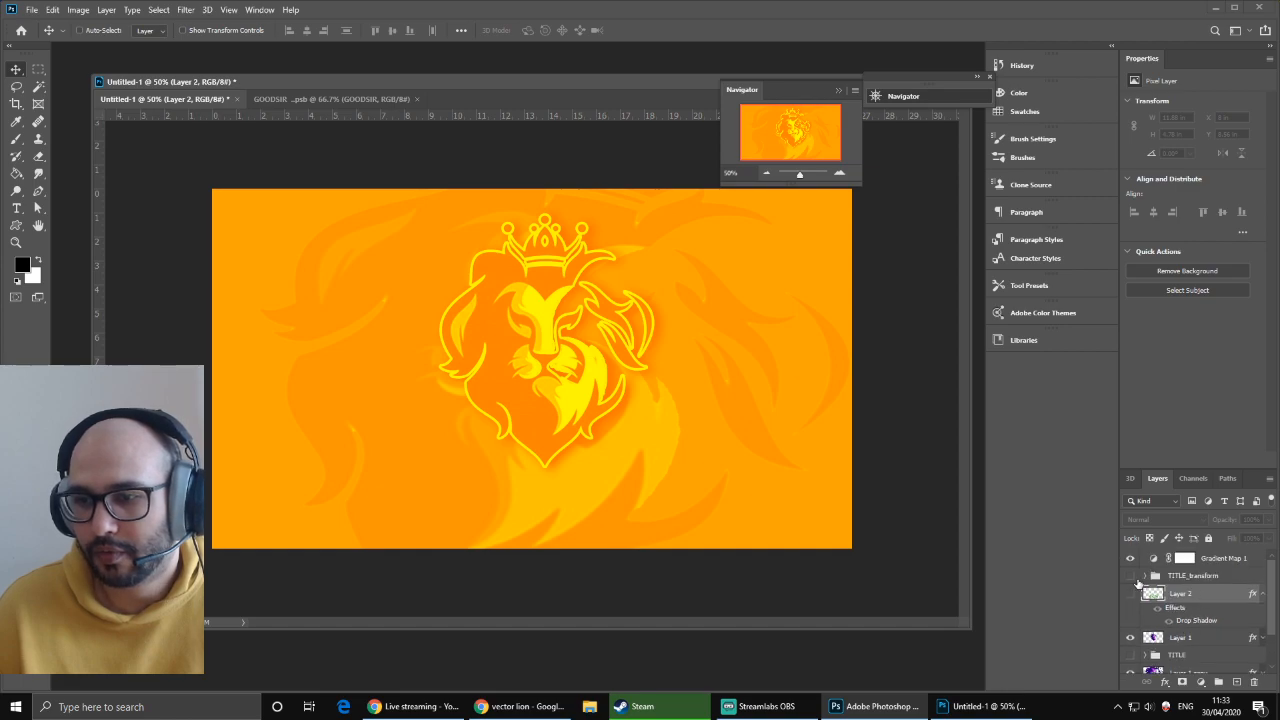
pyautogui.click(1130, 577)
pyautogui.click(1181, 578)
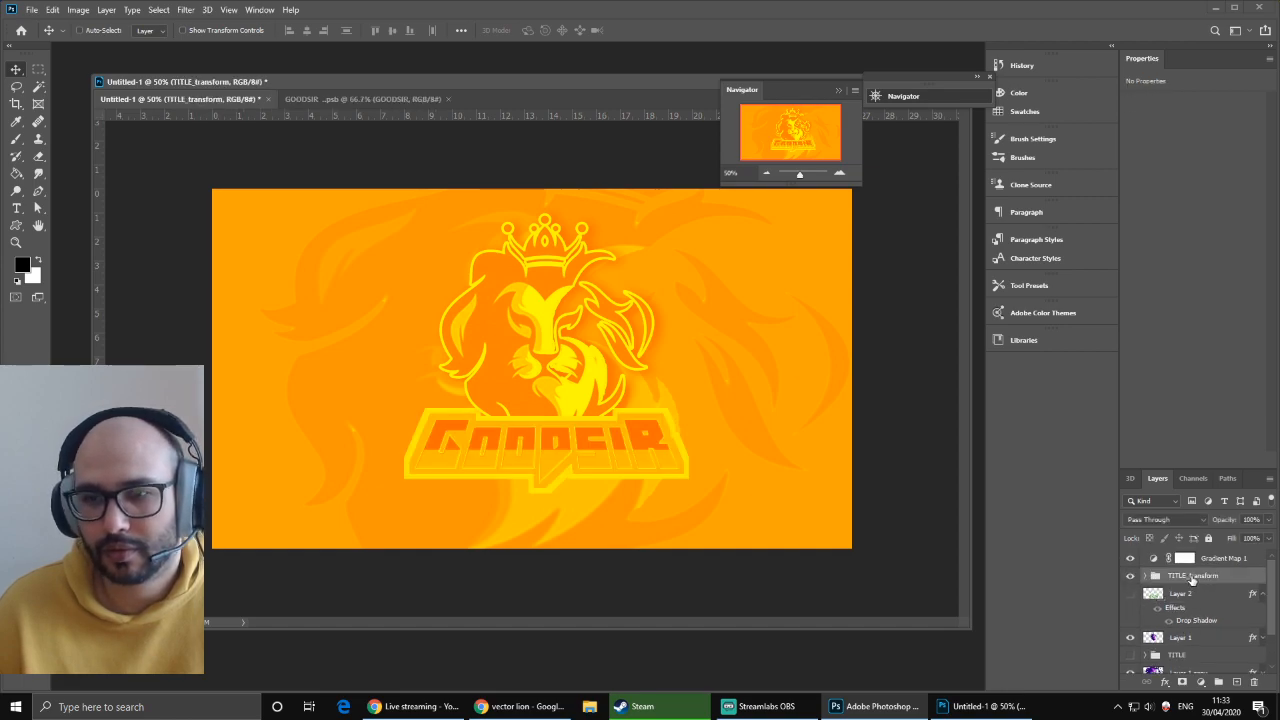
pyautogui.moveTo(554, 463)
pyautogui.mouseDown()
pyautogui.moveTo(547, 443)
pyautogui.moveTo(564, 457)
pyautogui.mouseUp()
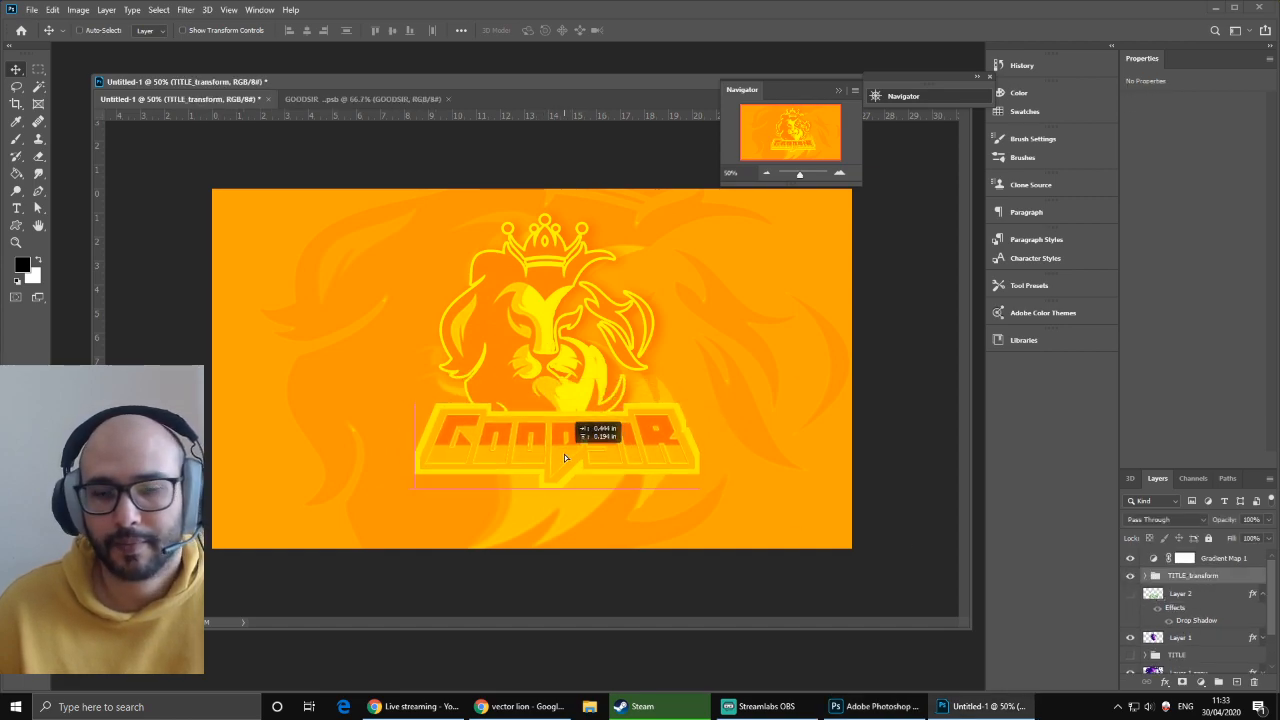
# - Move the TITLE_transform group above Gradient Map 1 and expand it to reach its stroke layers
pyautogui.click(1145, 576)
pyautogui.scroll(-1, 1217, 614)
pyautogui.scroll(1, 1200, 627)
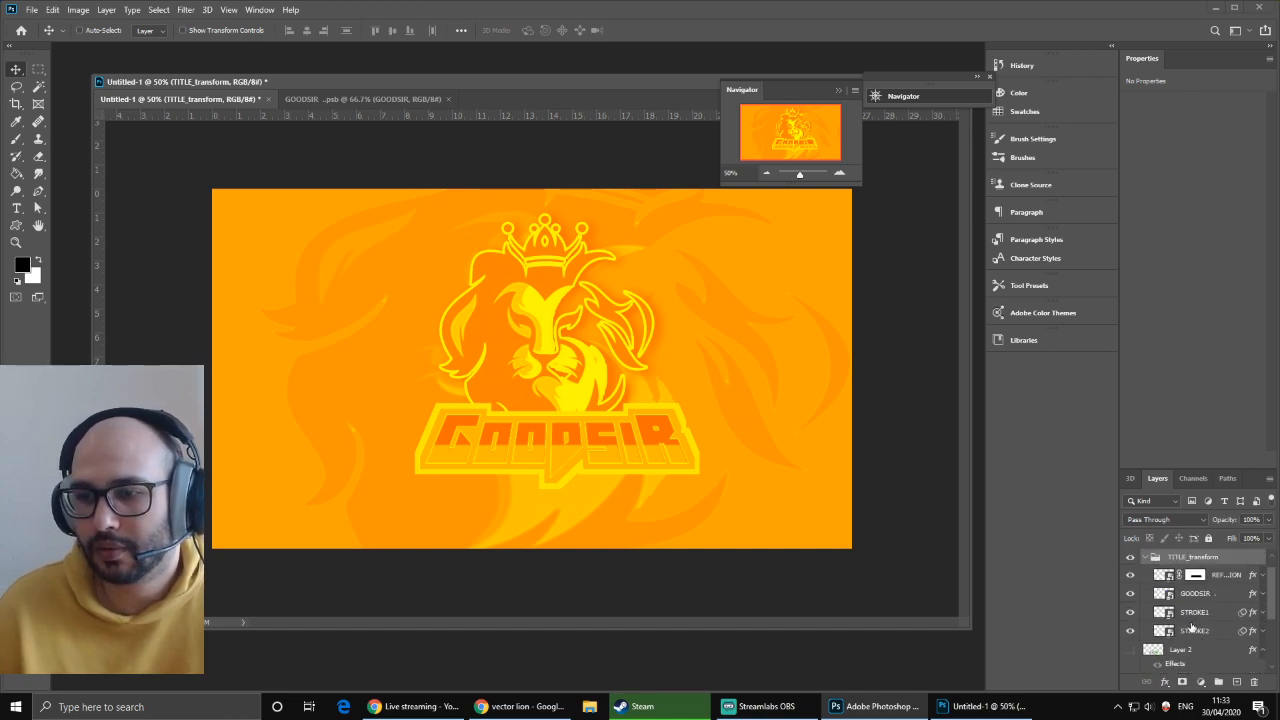
pyautogui.click(1159, 614)
pyautogui.scroll(1, 1185, 611)
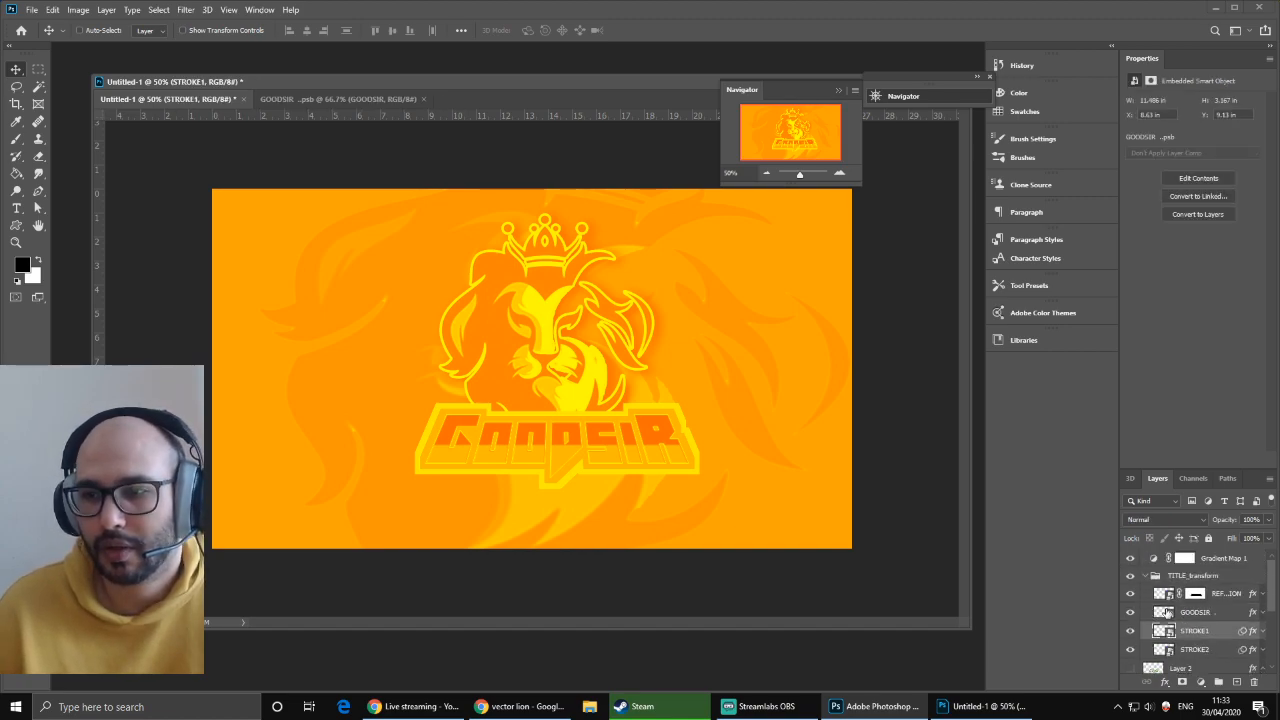
pyautogui.click(1145, 576)
pyautogui.moveTo(1194, 577); pyautogui.dragTo(1201, 552)
pyautogui.click(1145, 557)
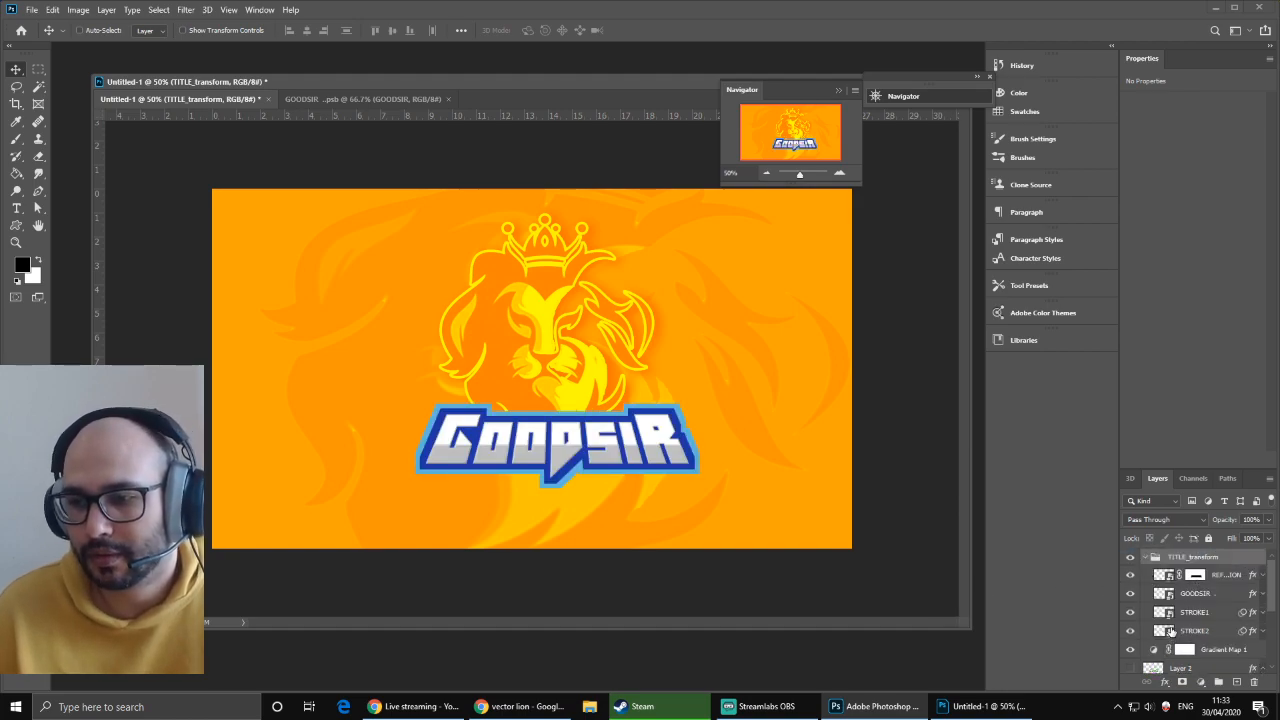
# - Select the STROKE1 layer and close the open GOODSIR .psb document
pyautogui.doubleClick(1205, 614)
pyautogui.doubleClick(1164, 614)
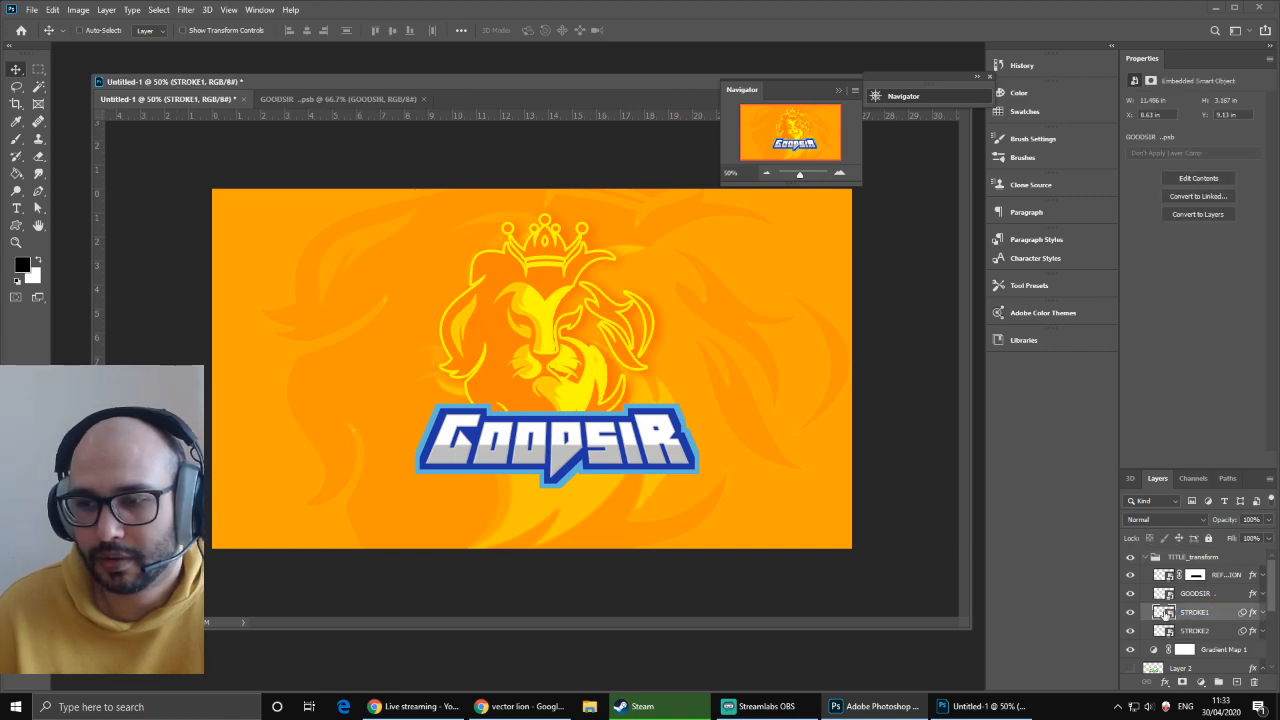
pyautogui.click(423, 99)
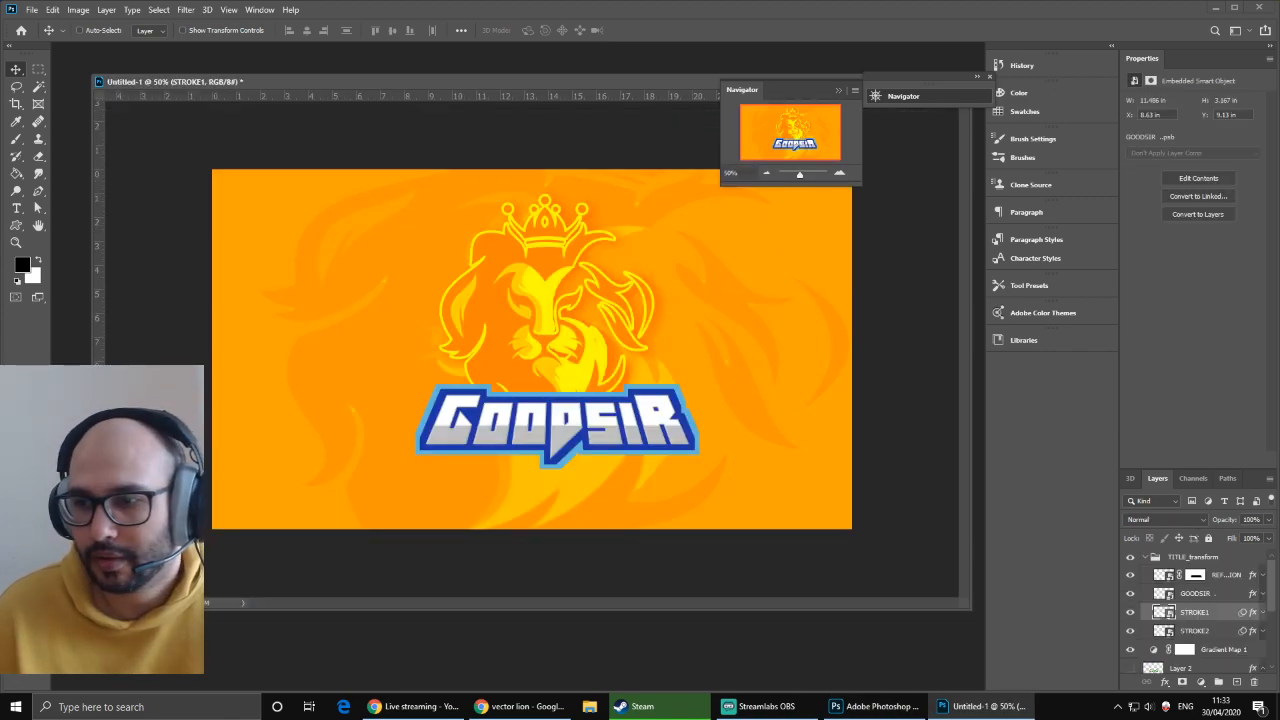
# - Change the STROKE1 layer's Color Overlay to orange #ff8502, sampled from the lion artwork
pyautogui.doubleClick(1253, 613)
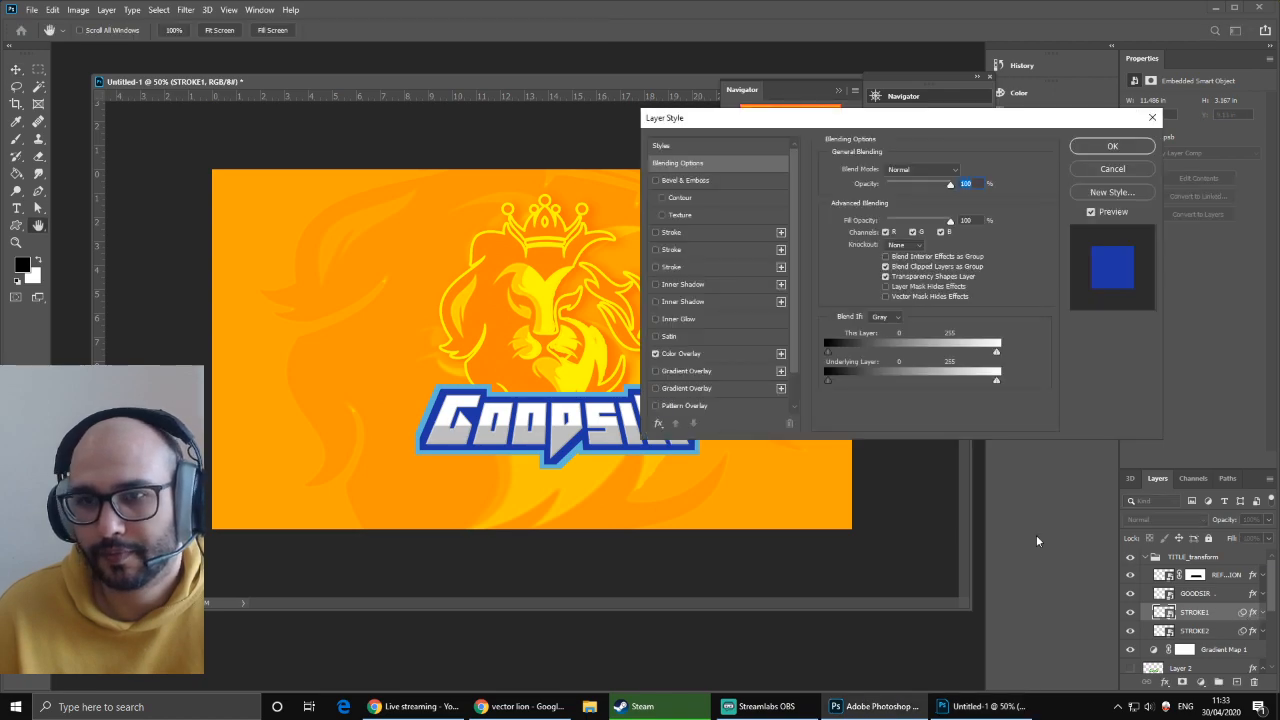
pyautogui.click(680, 355)
pyautogui.click(963, 173)
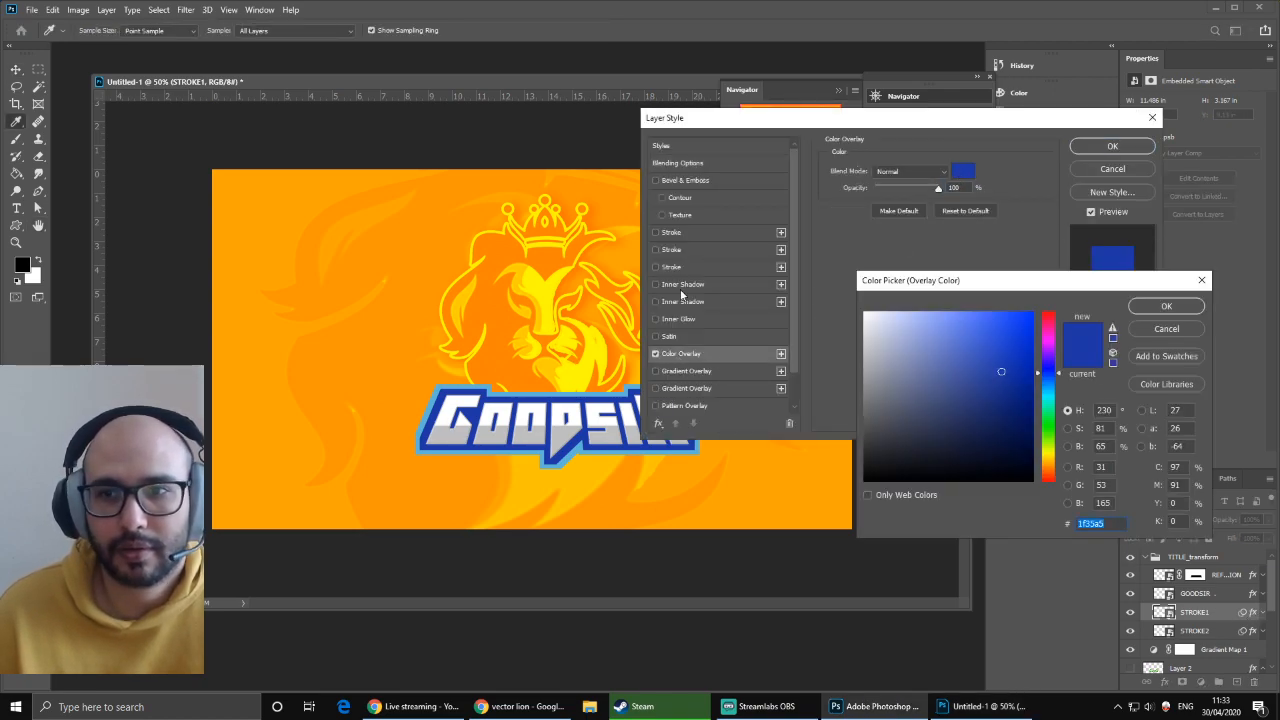
pyautogui.click(497, 326)
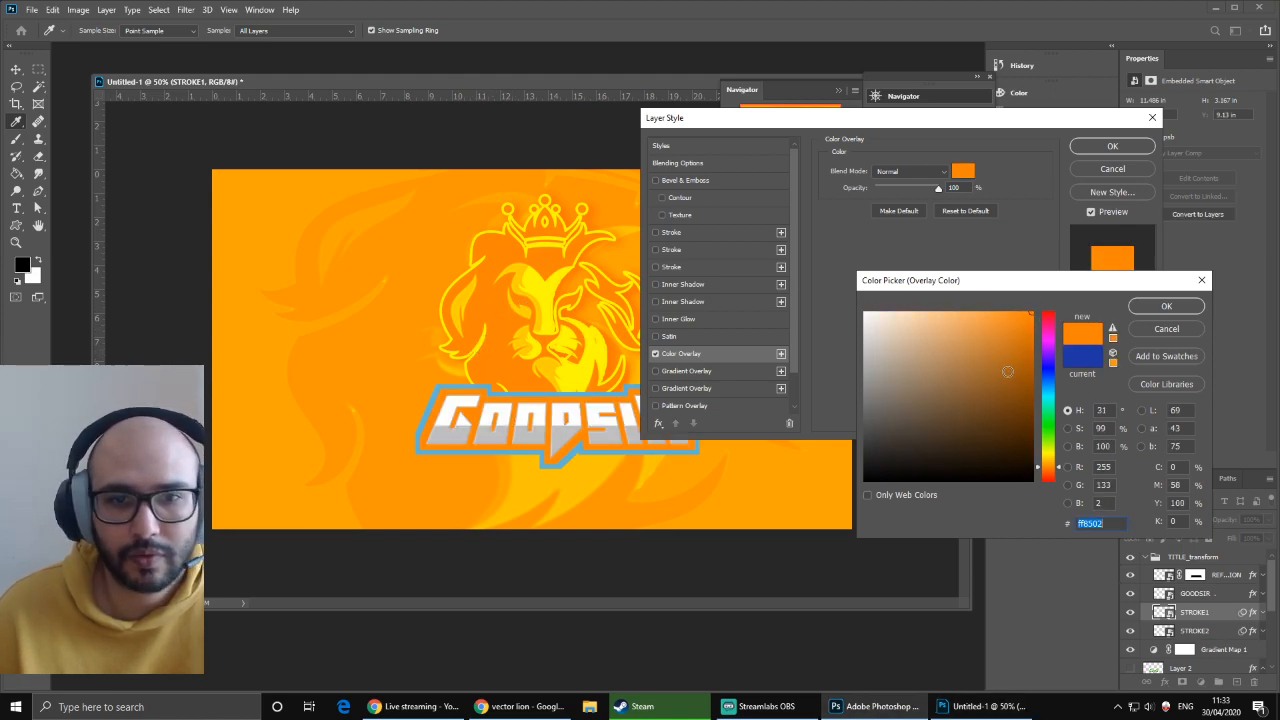
pyautogui.click(1184, 305)
pyautogui.click(1112, 146)
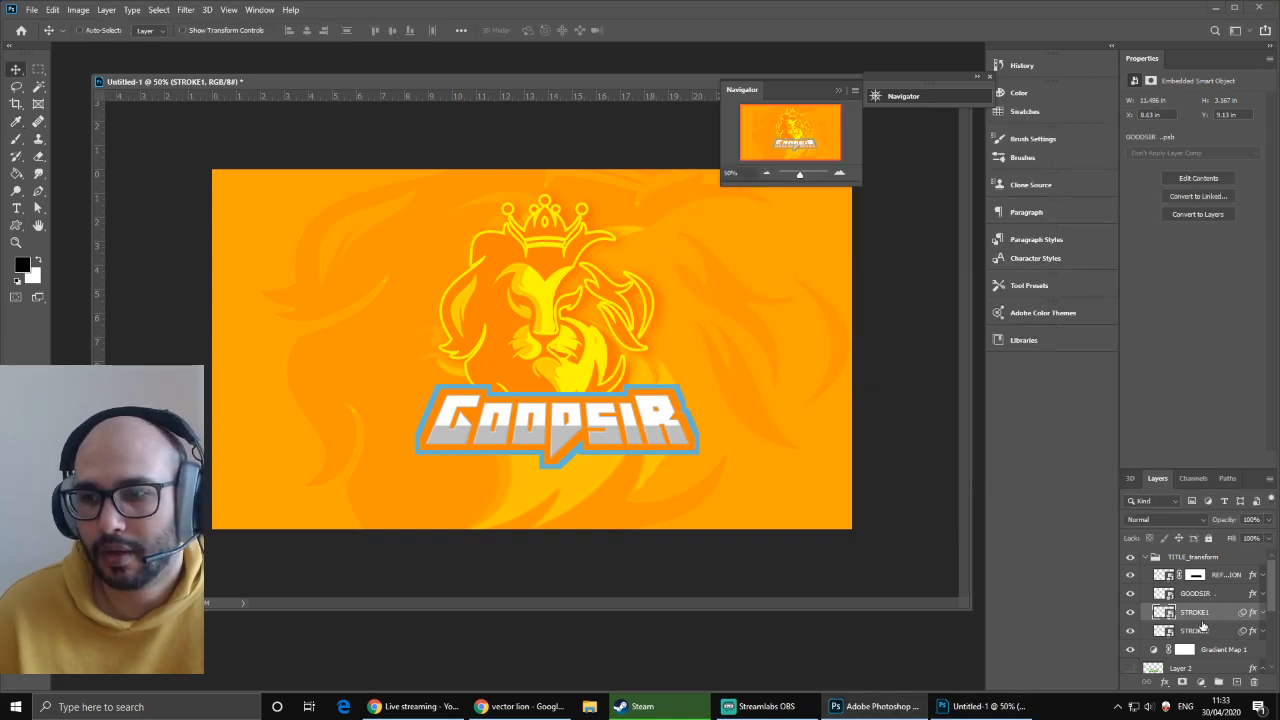
# - Change the STROKE2 layer's Color Overlay to yellow #fffa00, sampled from the lion's outline
pyautogui.click(1221, 631)
pyautogui.doubleClick(1252, 631)
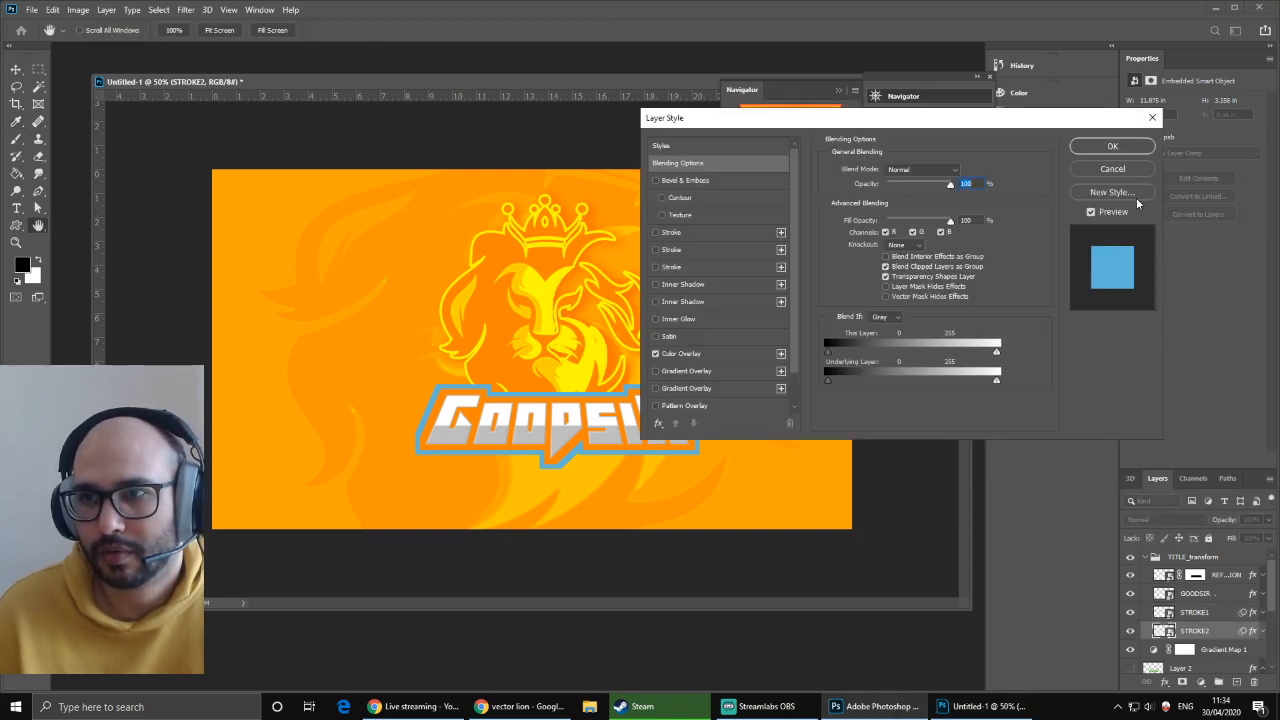
pyautogui.click(688, 355)
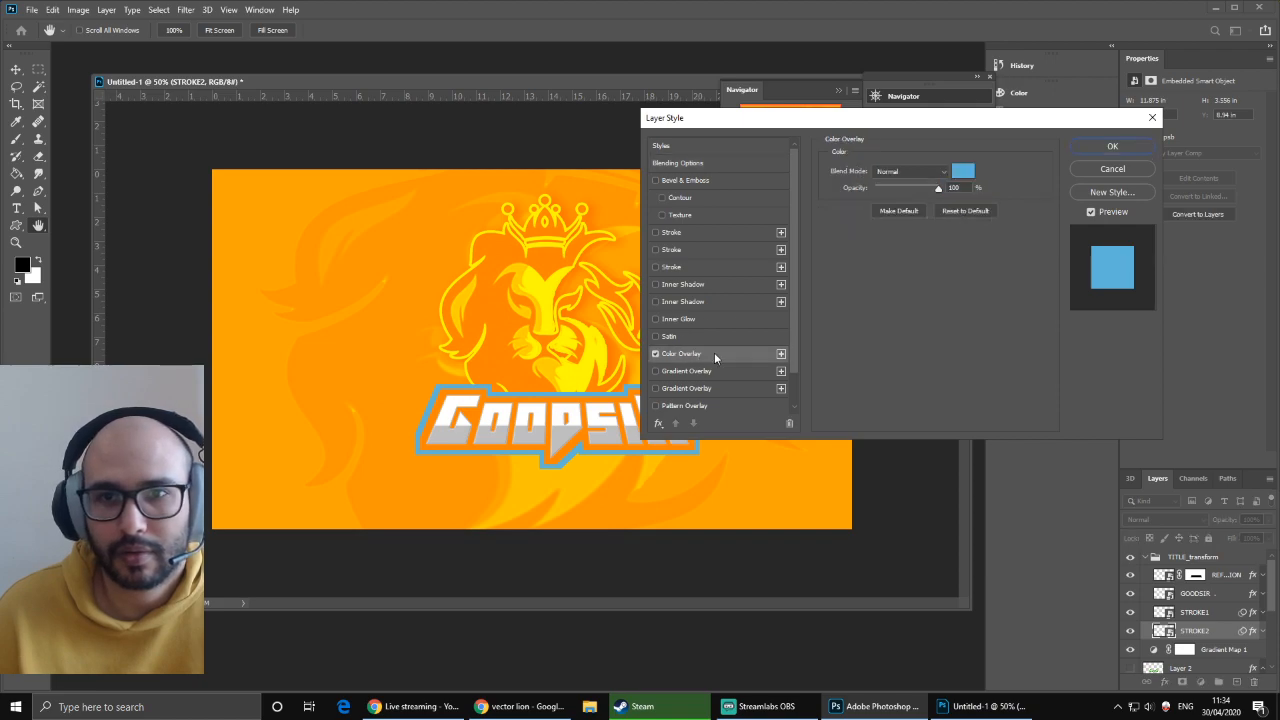
pyautogui.click(952, 172)
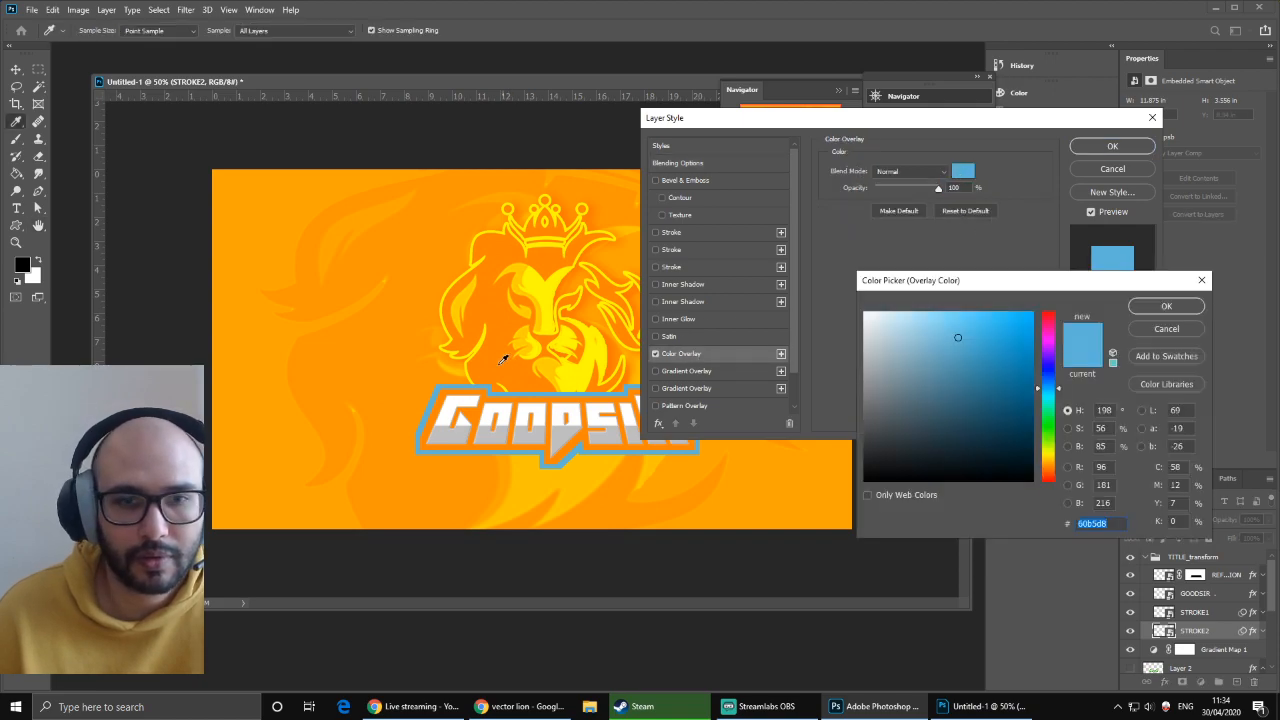
pyautogui.click(451, 330)
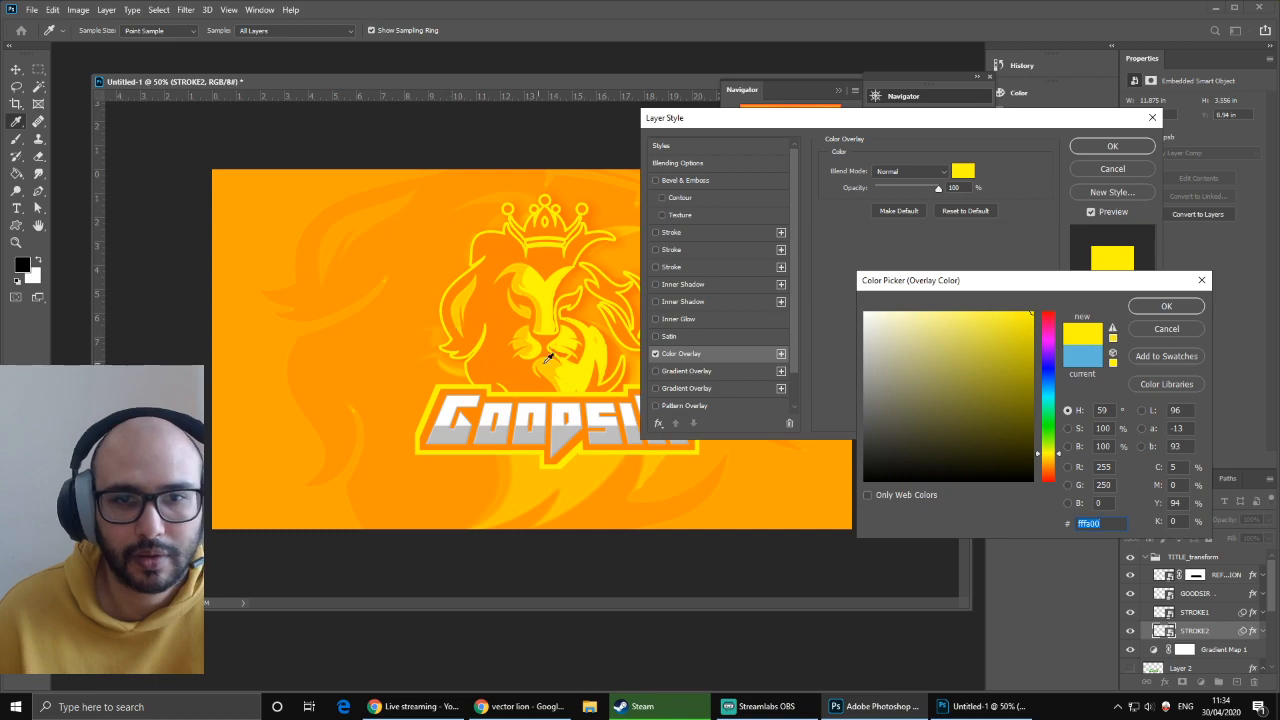
pyautogui.click(1189, 306)
pyautogui.click(1086, 147)
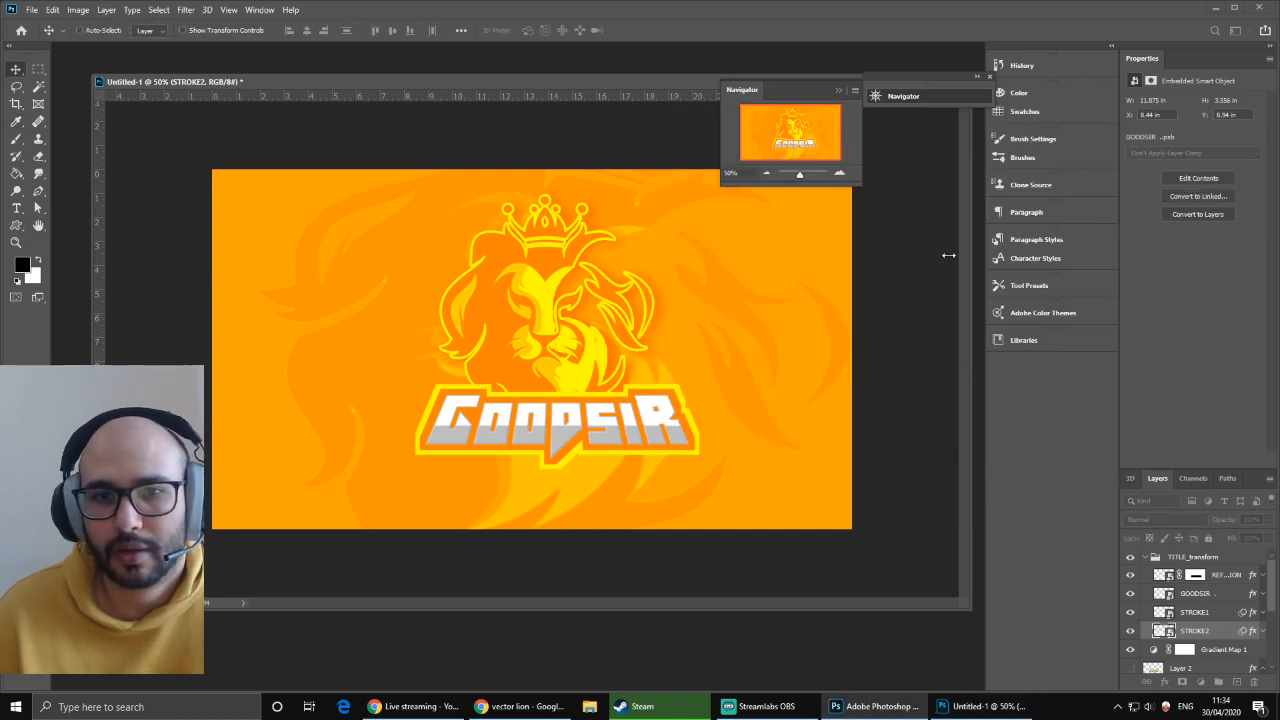
# - Add a black drop shadow with reduced opacity to the TITLE_transform group, and reposition the title beneath the lion
pyautogui.click(1179, 558)
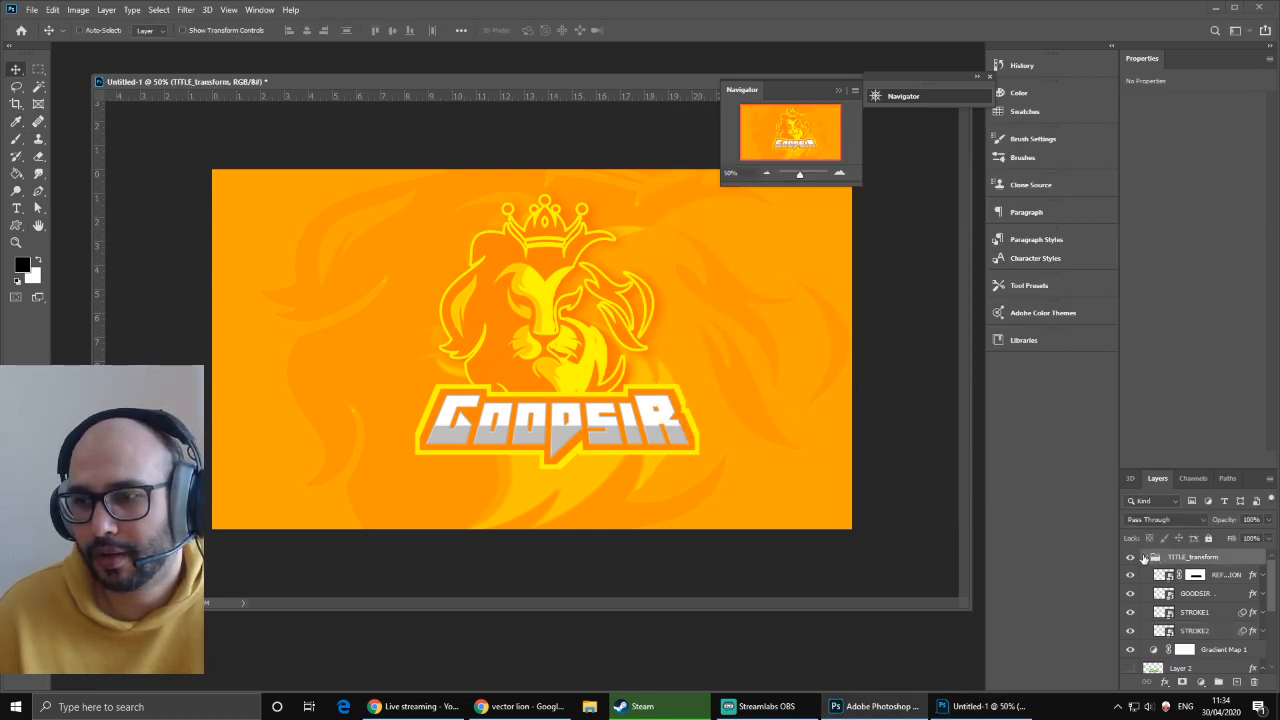
pyautogui.click(1146, 558)
pyautogui.click(1166, 682)
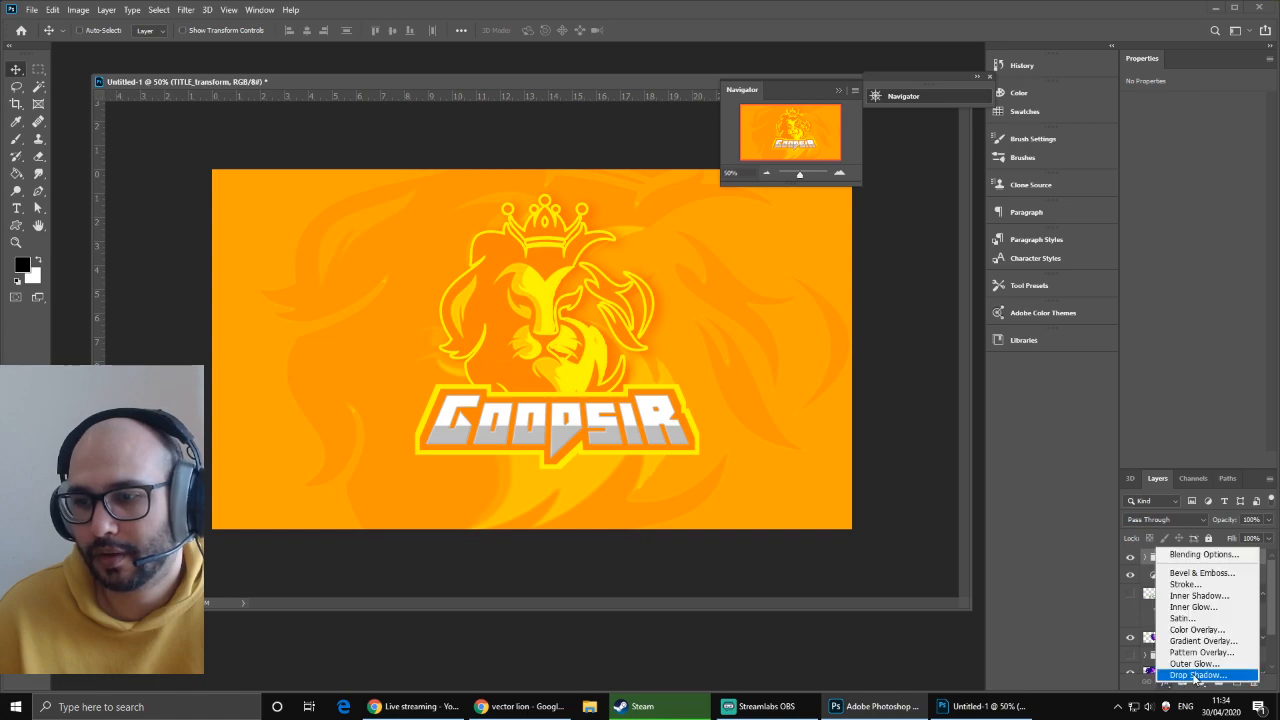
pyautogui.click(1178, 677)
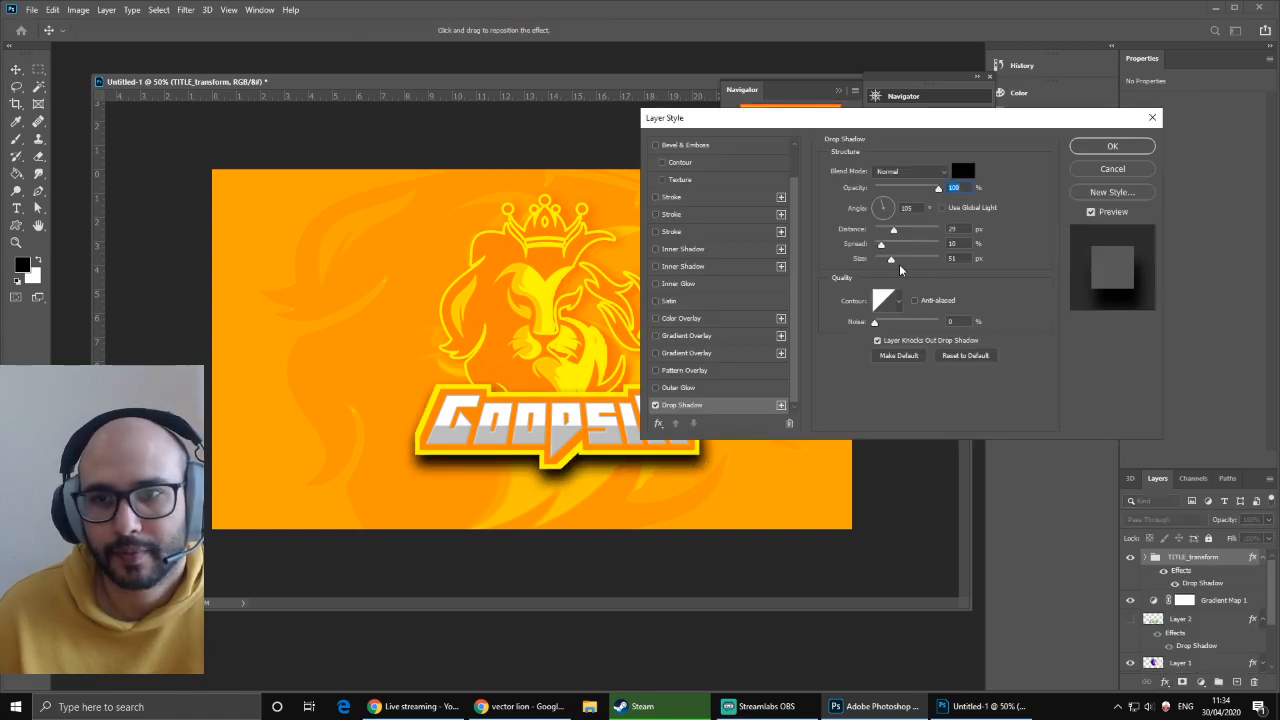
pyautogui.moveTo(891, 259)
pyautogui.mouseDown()
pyautogui.moveTo(886, 233)
pyautogui.moveTo(888, 245)
pyautogui.moveTo(918, 245)
pyautogui.moveTo(907, 243)
pyautogui.mouseUp()
pyautogui.moveTo(938, 188); pyautogui.dragTo(891, 188)
pyautogui.click(1100, 146)
pyautogui.moveTo(537, 445); pyautogui.dragTo(539, 506)
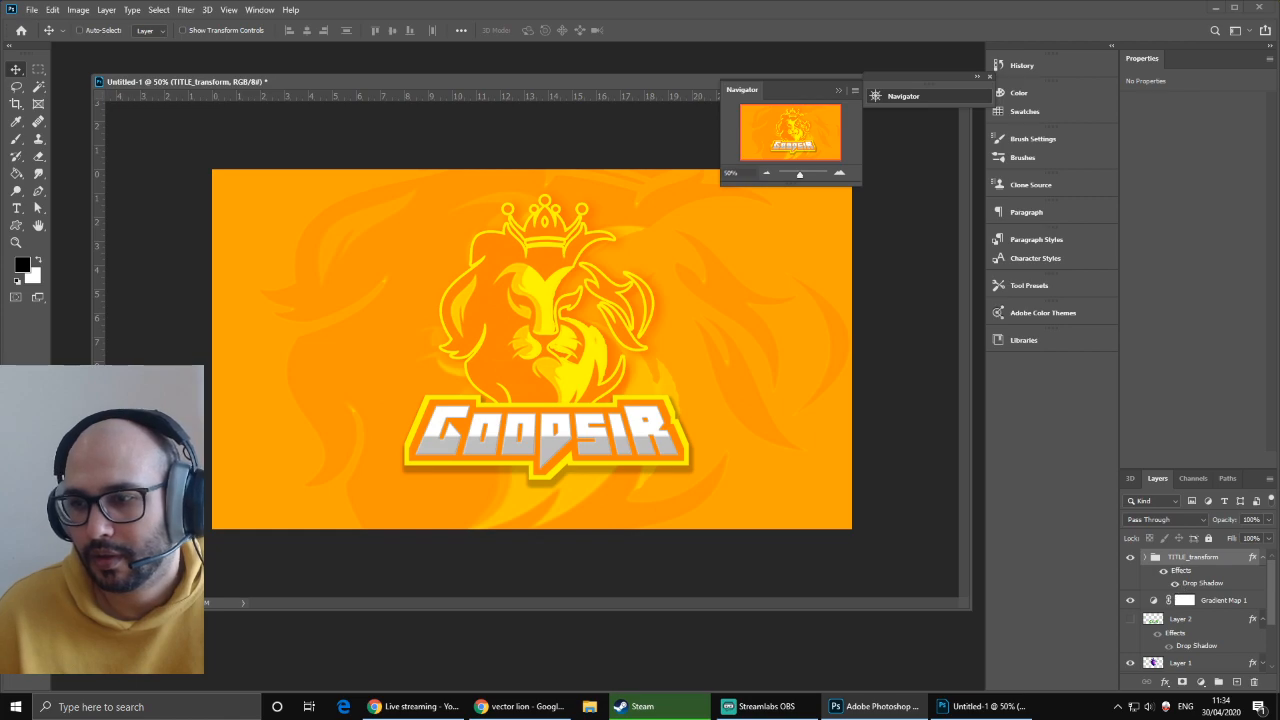
# - Raise Layer 1 above the TITLE_transform group and nudge the lion slightly upward
pyautogui.moveTo(1275, 590); pyautogui.dragTo(1268, 638)
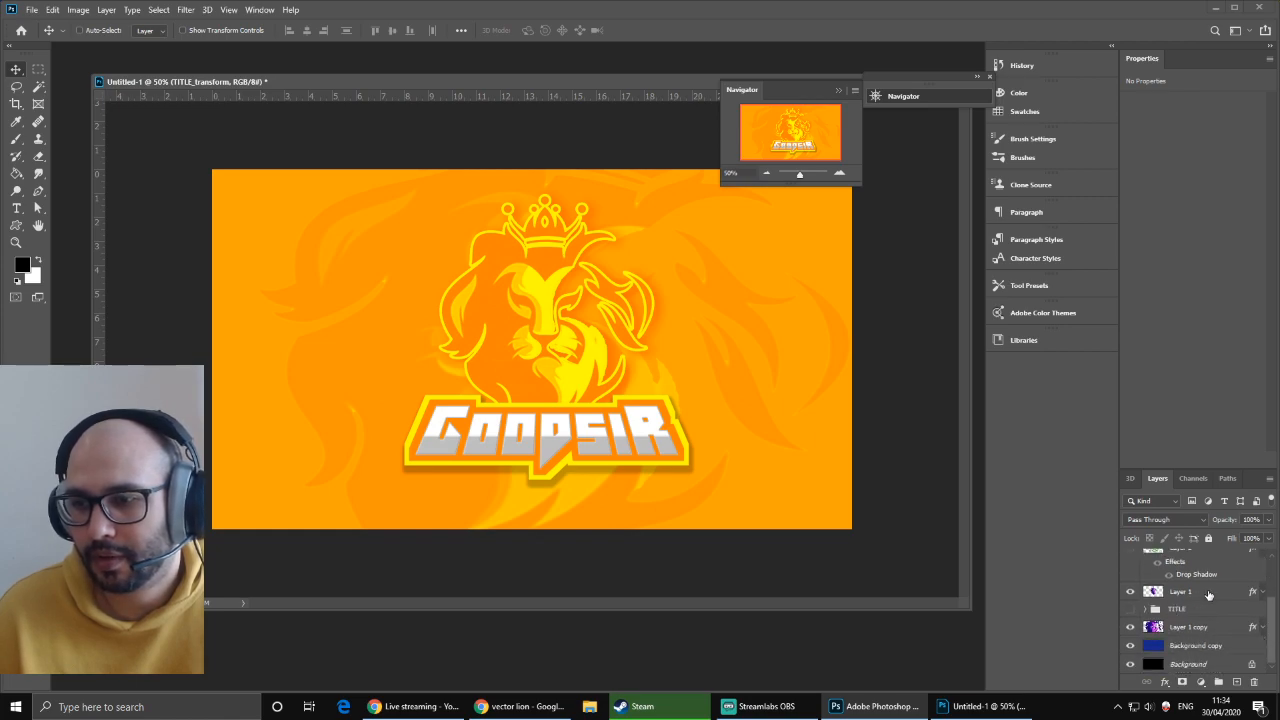
pyautogui.moveTo(1209, 595); pyautogui.dragTo(1188, 549)
pyautogui.moveTo(566, 404)
pyautogui.mouseDown()
pyautogui.moveTo(566, 357)
pyautogui.moveTo(566, 394)
pyautogui.mouseUp()
# - Collapse the TITLE_transform group and place Layer 1 directly below Gradient Map 1
pyautogui.click(1144, 578)
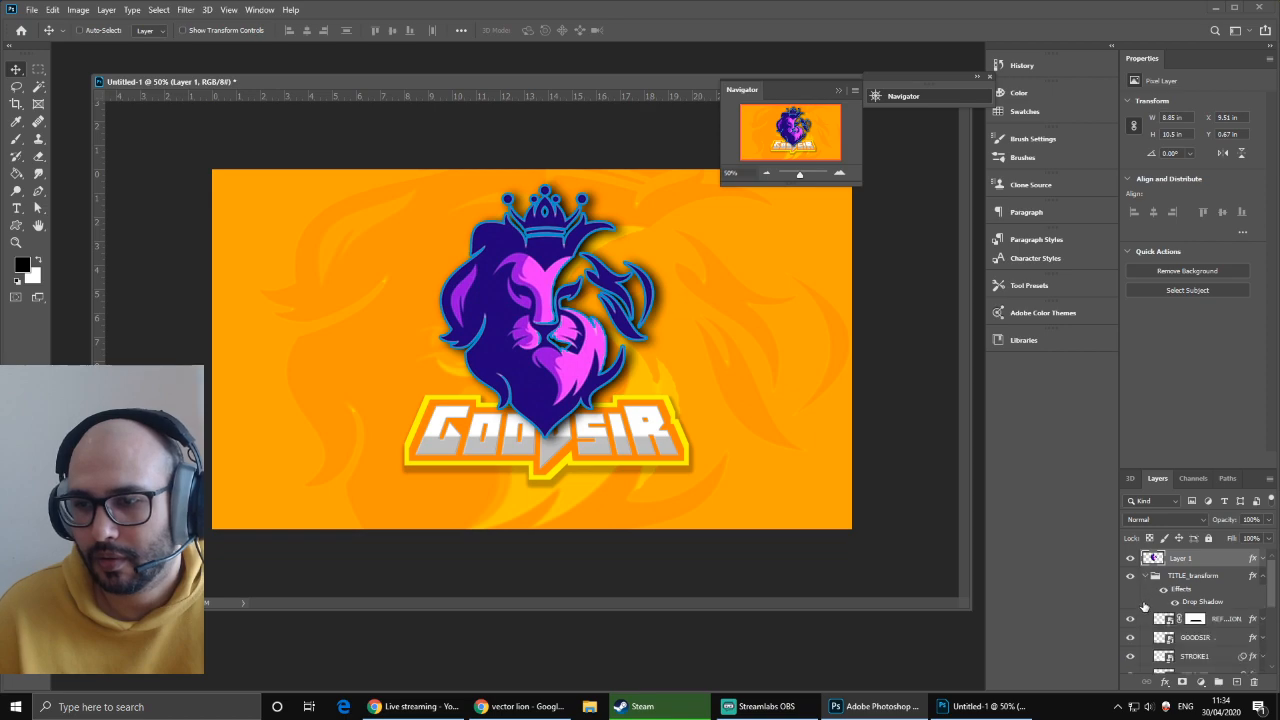
pyautogui.click(1144, 578)
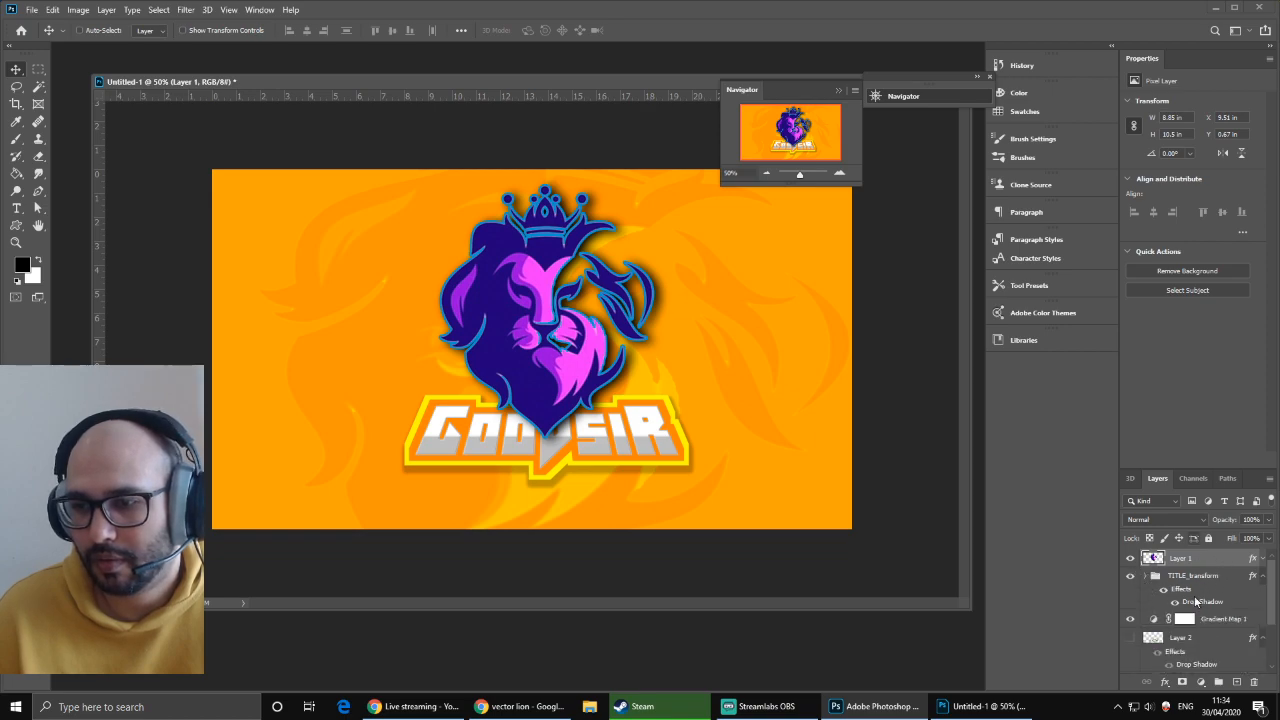
pyautogui.moveTo(1185, 558); pyautogui.dragTo(1212, 630)
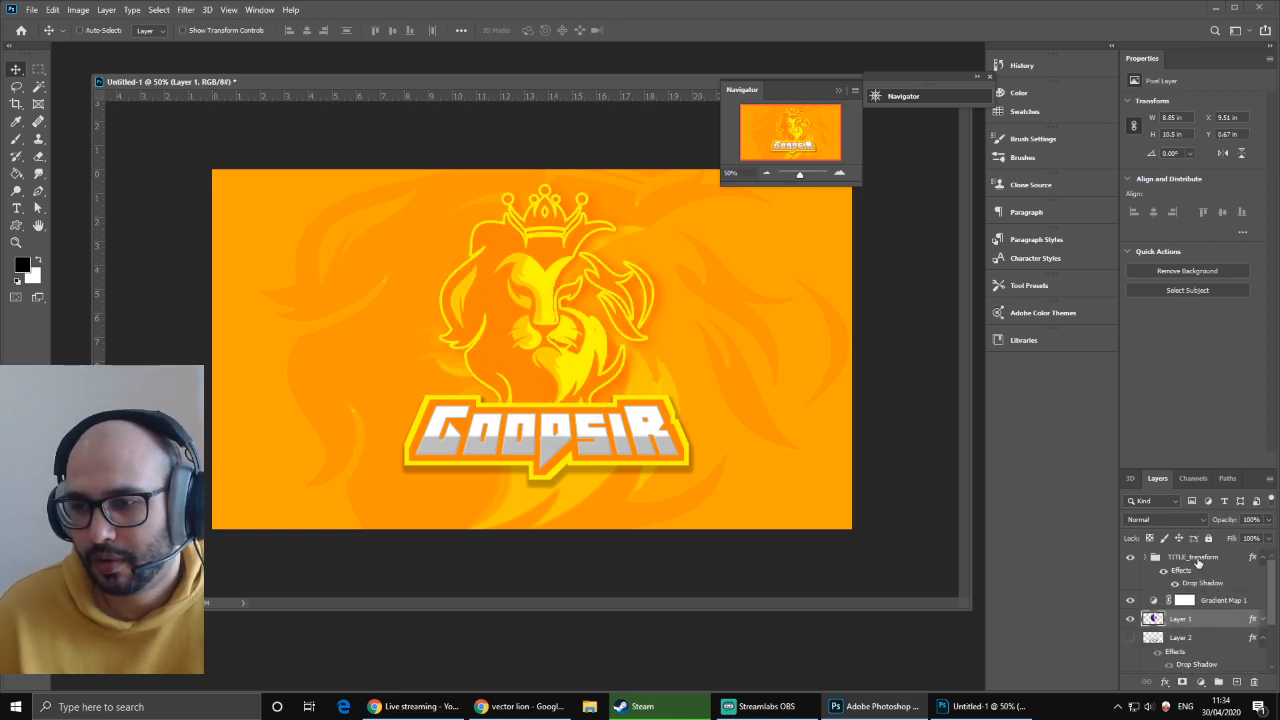
# - Scale down the TITLE_transform group with Free Transform, keeping it centred beneath the lion
pyautogui.click(1198, 560)
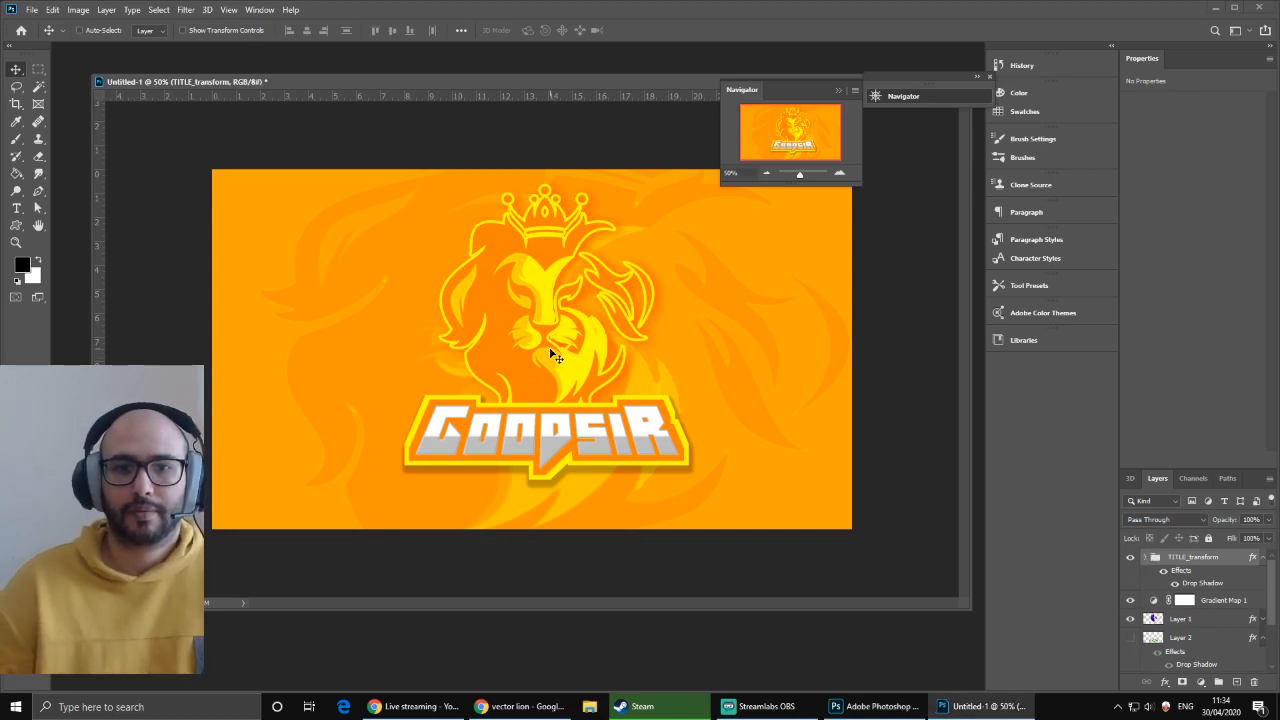
pyautogui.hotkey('ctrl', 't')
pyautogui.click(665, 276)
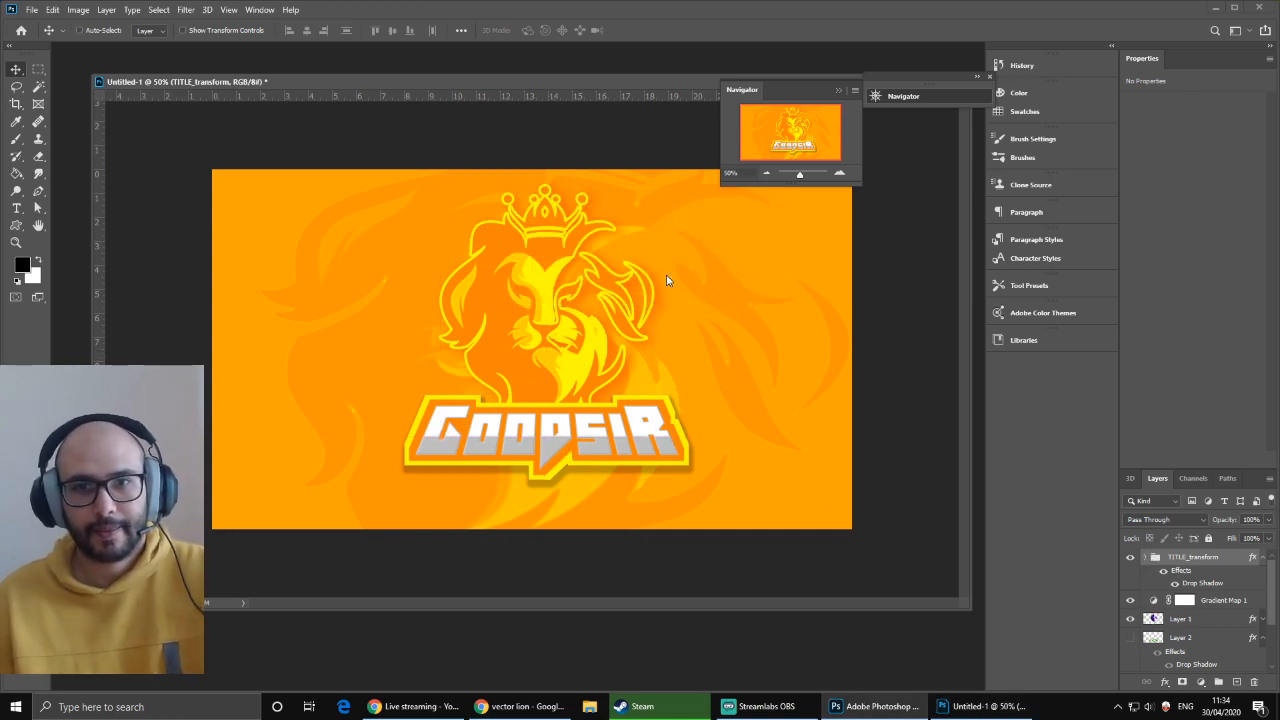
pyautogui.moveTo(686, 479); pyautogui.dragTo(581, 444)
pyautogui.press('Return')
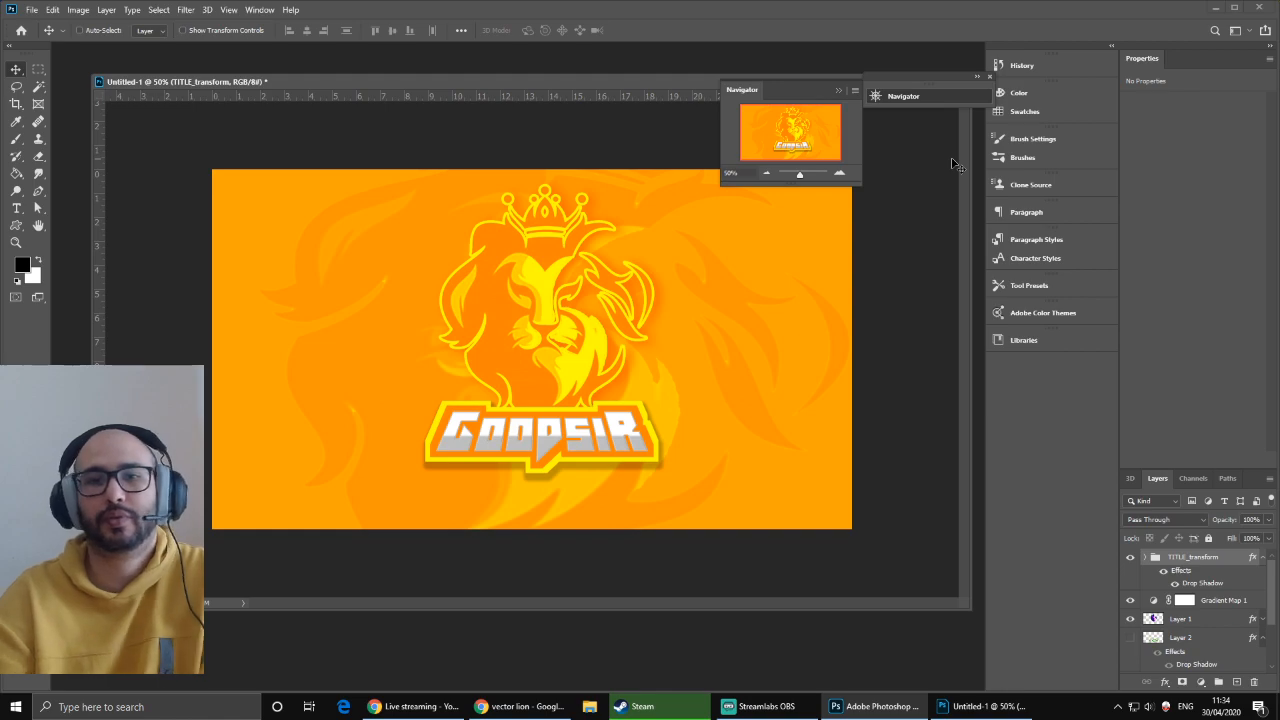
# - Try several bright presets on Gradient Map 1, including the blue-white-gold and full rainbow gradients
pyautogui.click(1227, 601)
pyautogui.click(1255, 110)
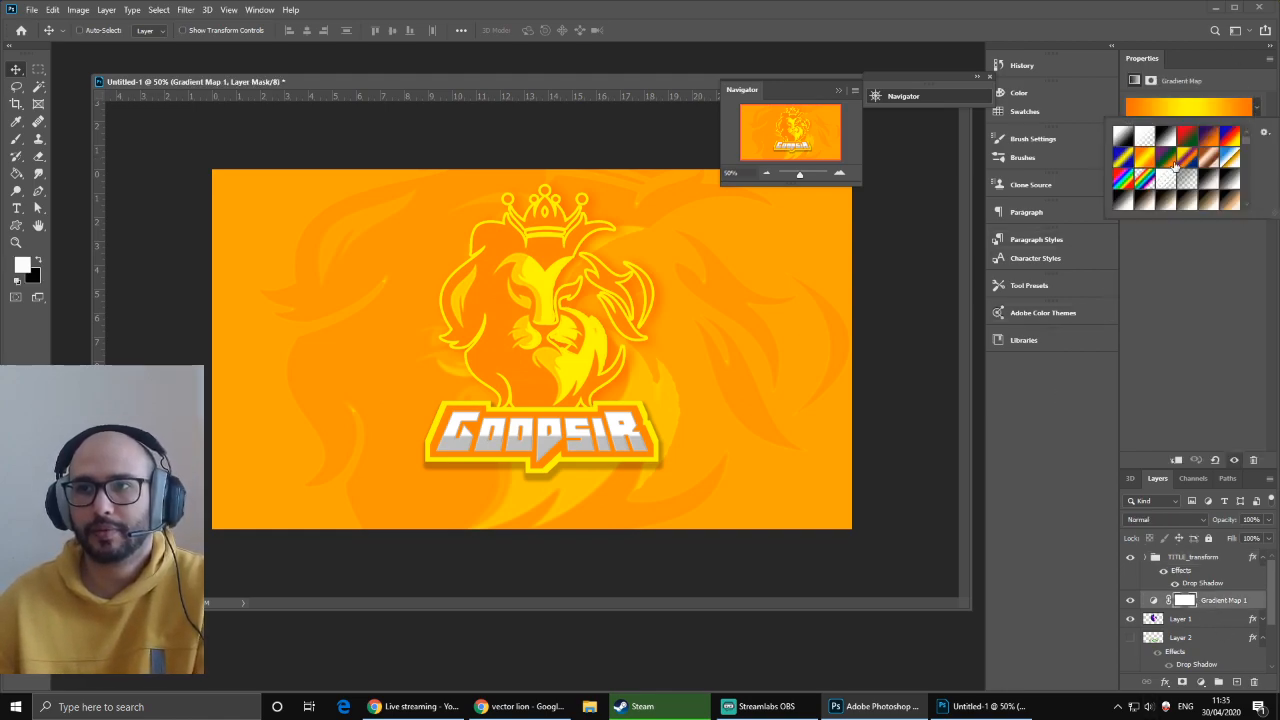
pyautogui.click(1176, 162)
pyautogui.click(1189, 158)
pyautogui.click(1211, 158)
pyautogui.click(1231, 160)
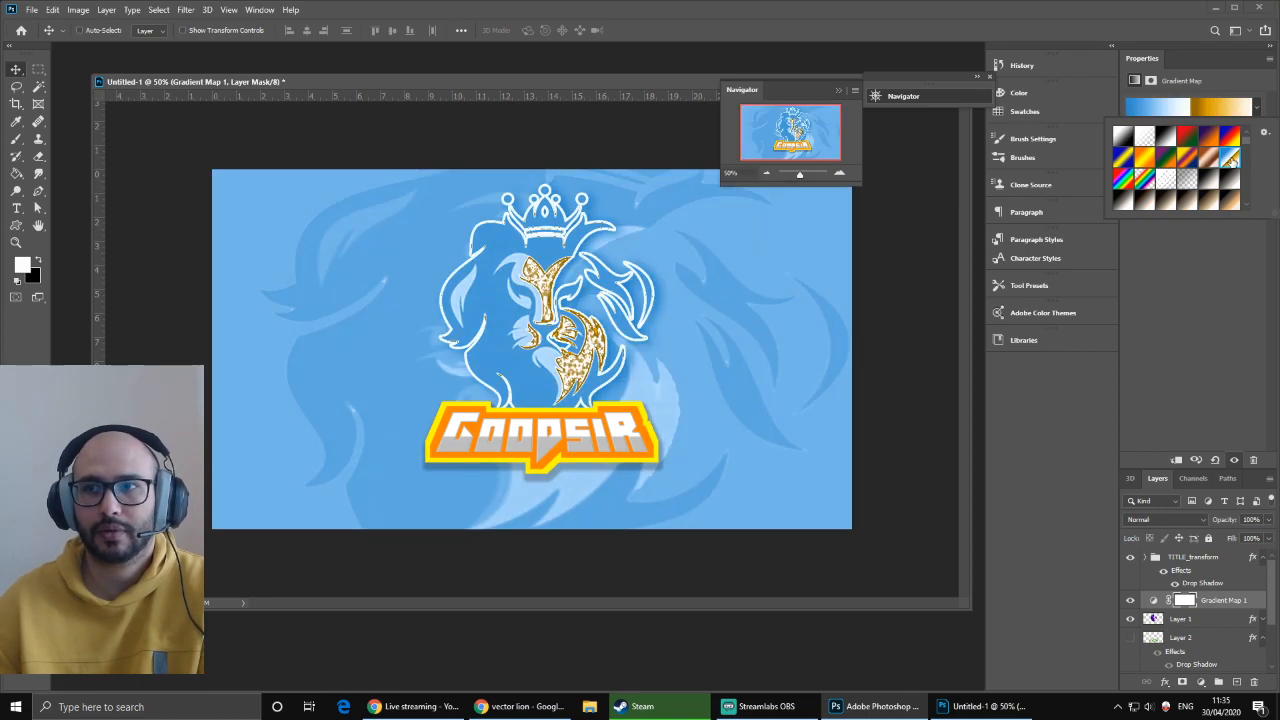
pyautogui.scroll(-1, 1206, 181)
pyautogui.click(1185, 182)
pyautogui.click(1150, 163)
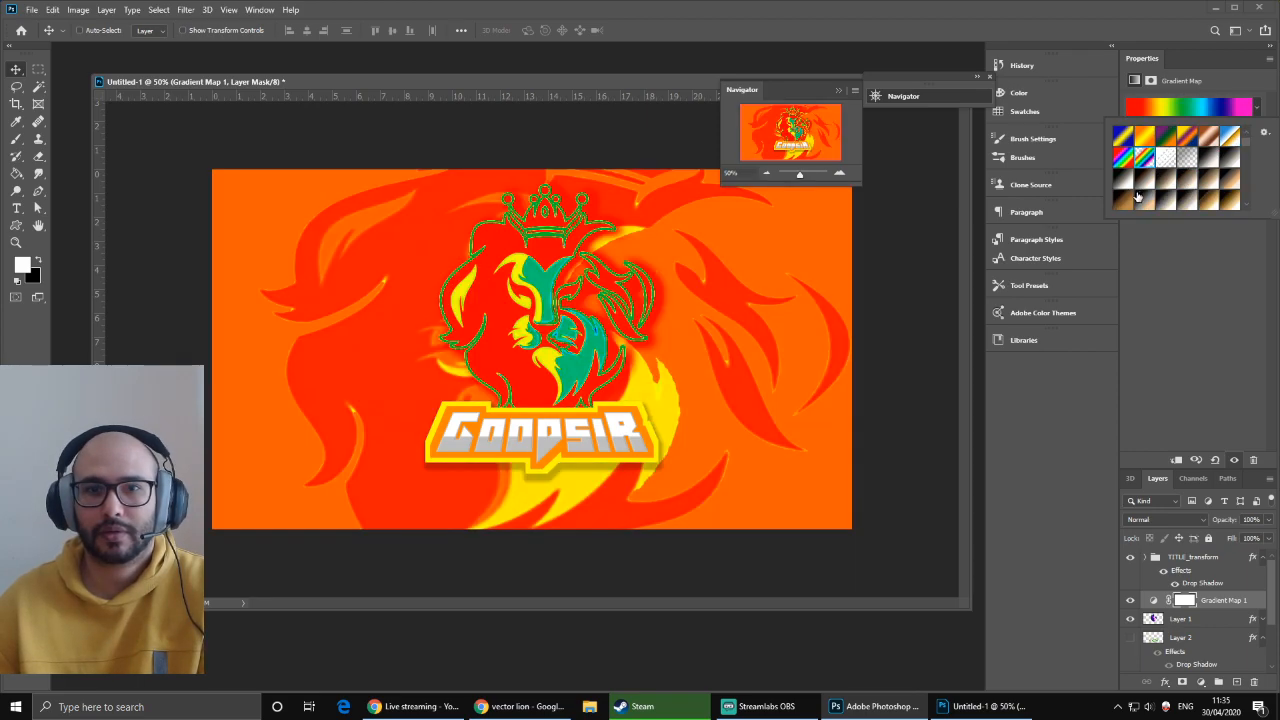
# - Try darker toned presets on Gradient Map 1, including black-to-beige and dark maroon-to-pink
pyautogui.click(1139, 197)
pyautogui.click(1124, 201)
pyautogui.click(1168, 202)
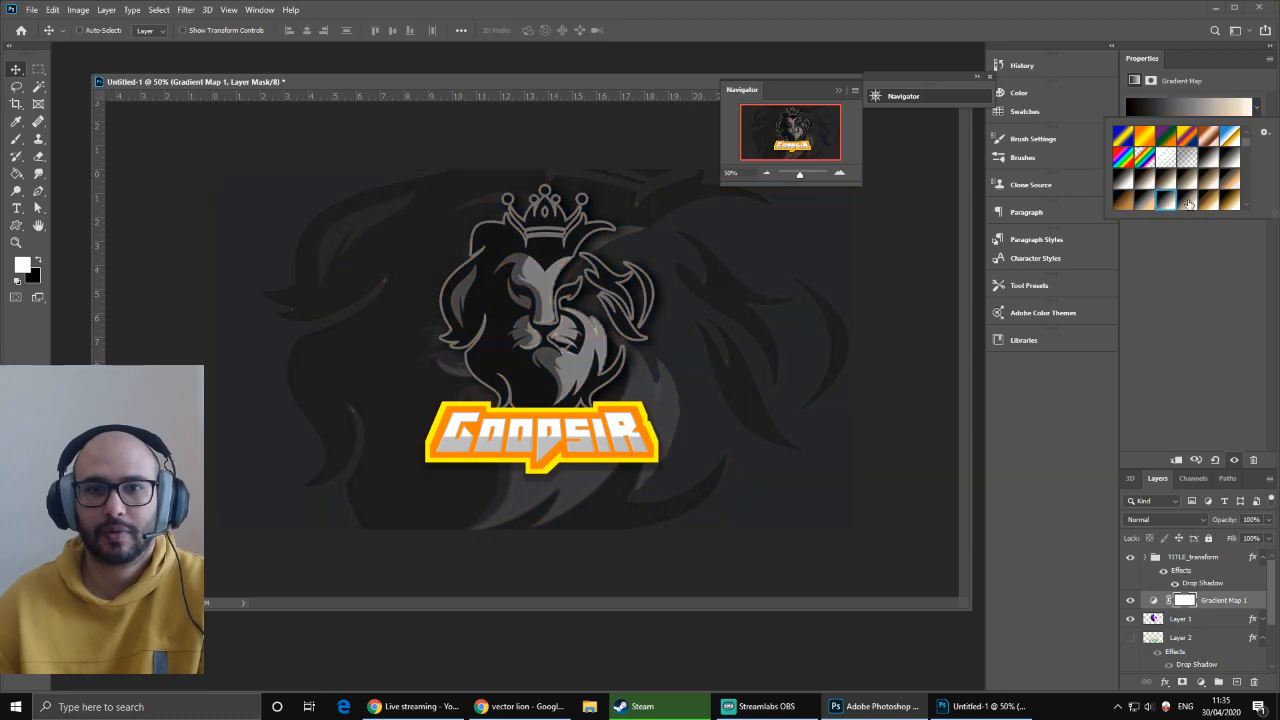
pyautogui.scroll(-3, 1187, 202)
pyautogui.click(1211, 200)
pyautogui.click(1219, 182)
pyautogui.click(1209, 162)
pyautogui.scroll(-3, 1195, 185)
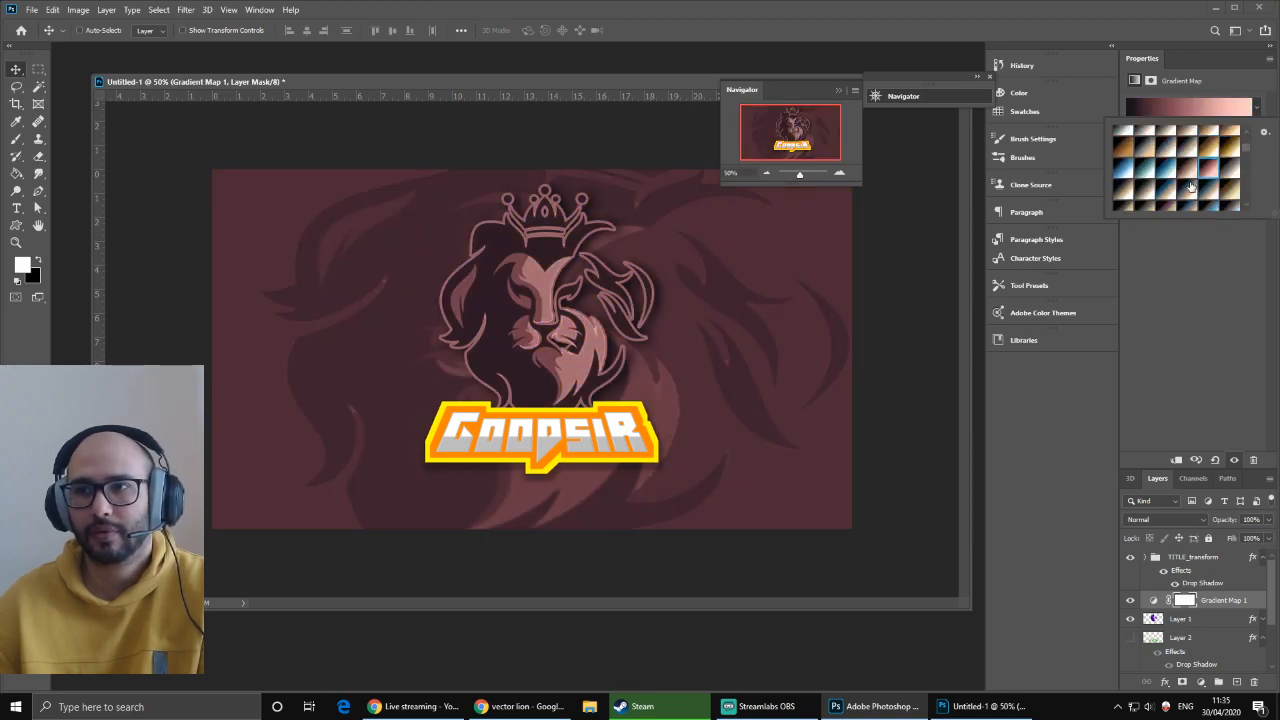
# - Try saturated multicolour presets on Gradient Map 1, including purple-to-orange, orange-blue-red-yellow and red-to-teal
pyautogui.scroll(-4, 1193, 191)
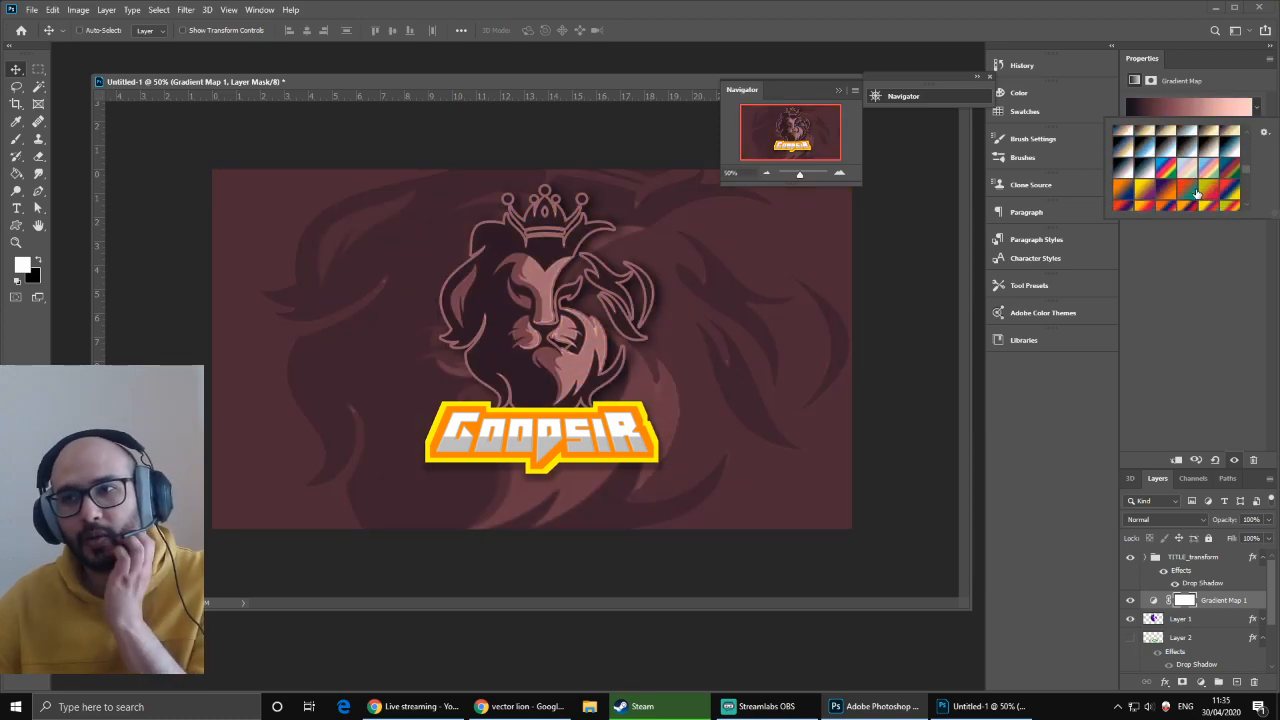
pyautogui.click(1166, 168)
pyautogui.click(1146, 188)
pyautogui.click(1166, 189)
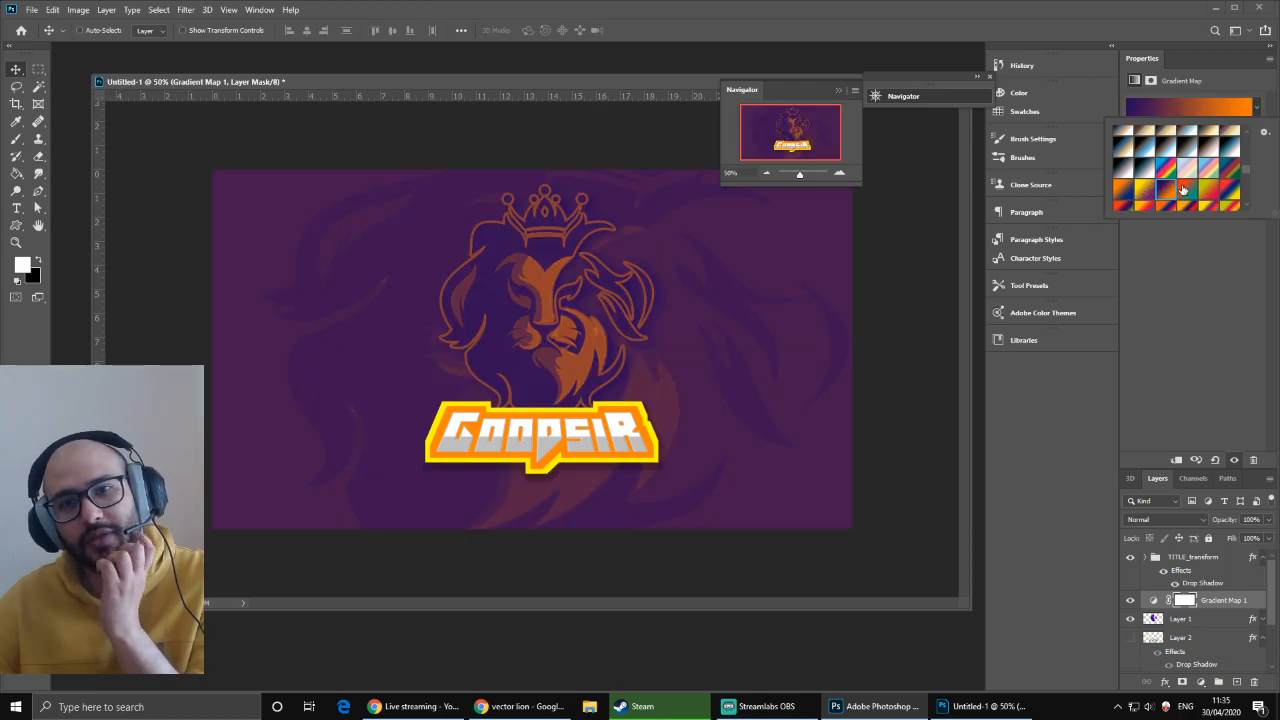
pyautogui.scroll(-3, 1183, 190)
pyautogui.click(1186, 170)
pyautogui.click(1155, 176)
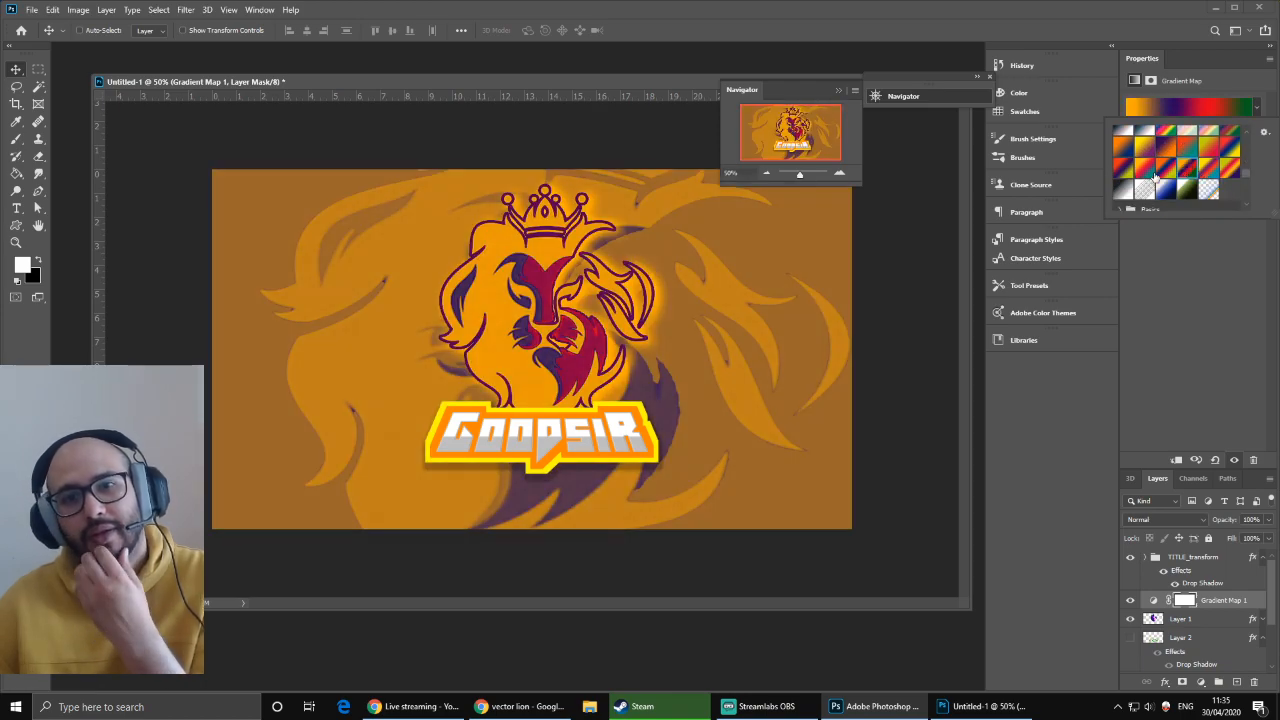
pyautogui.click(1146, 170)
pyautogui.click(1152, 172)
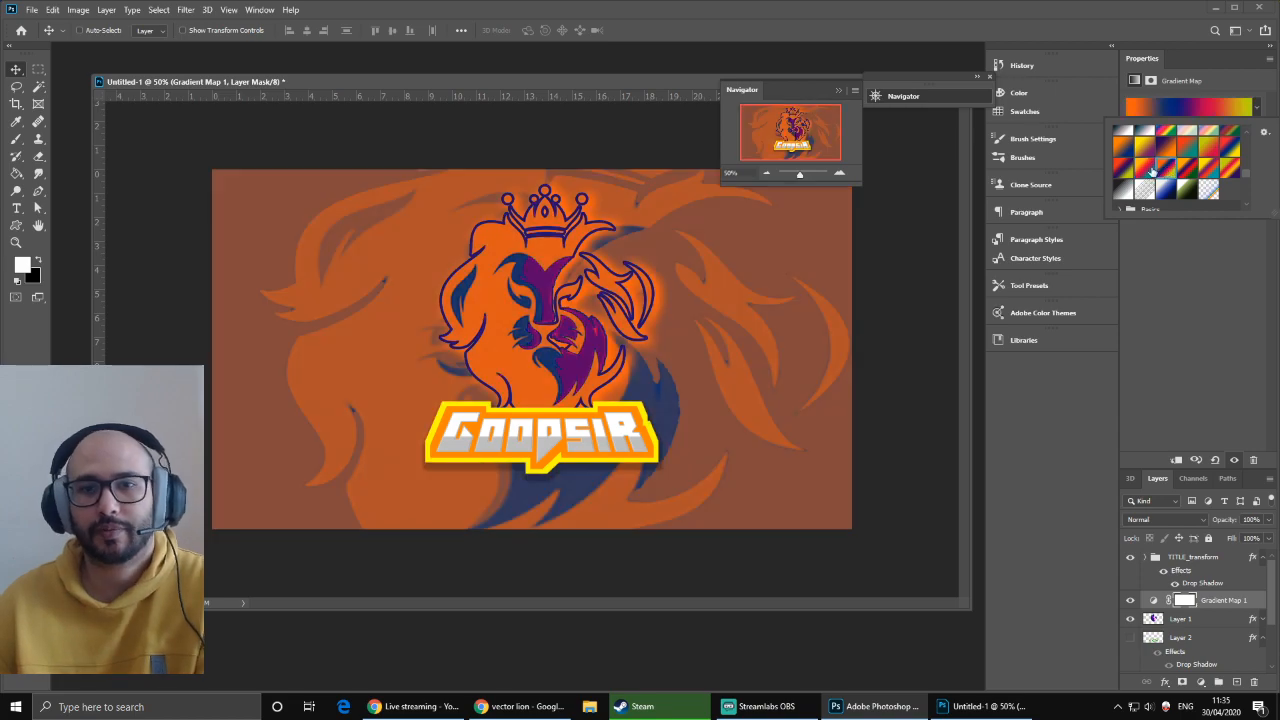
pyautogui.click(1188, 142)
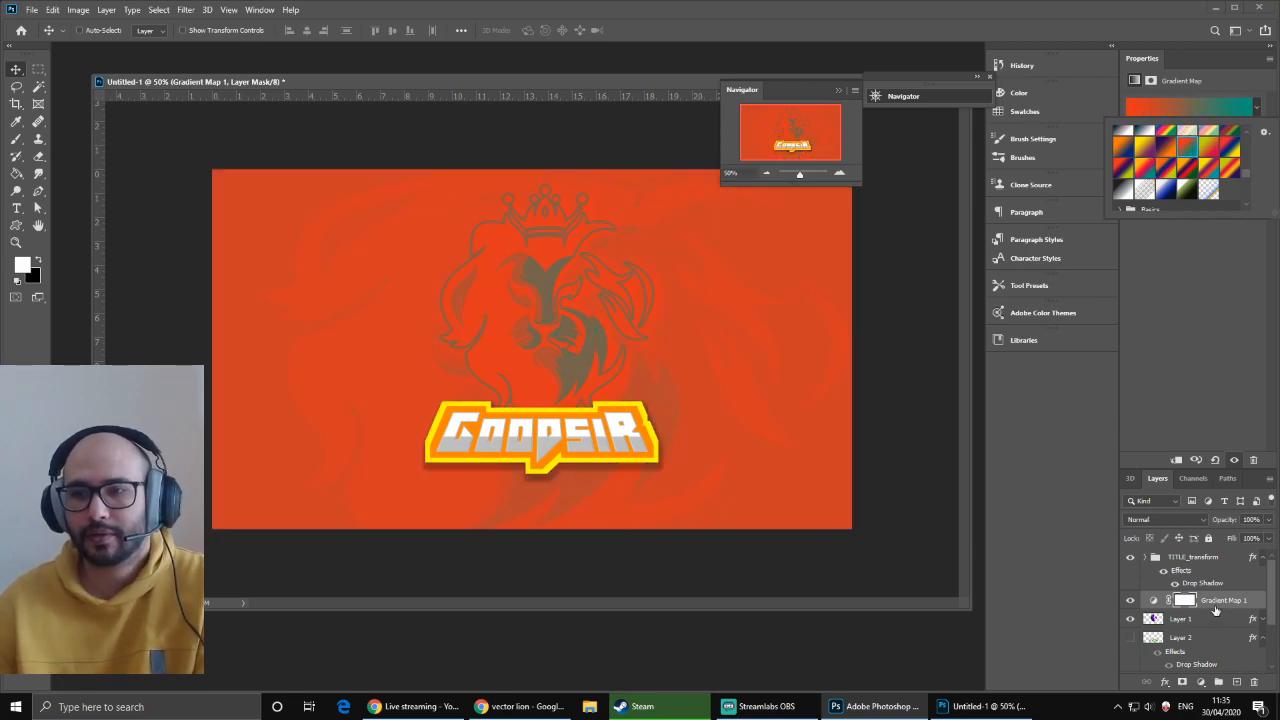
# - Compare further Gradient Map 1 presets, including yellow-to-purple, the blue-magenta-yellow-green spectrum and black-to-brown
pyautogui.click(1183, 194)
pyautogui.click(1188, 176)
pyautogui.click(1203, 189)
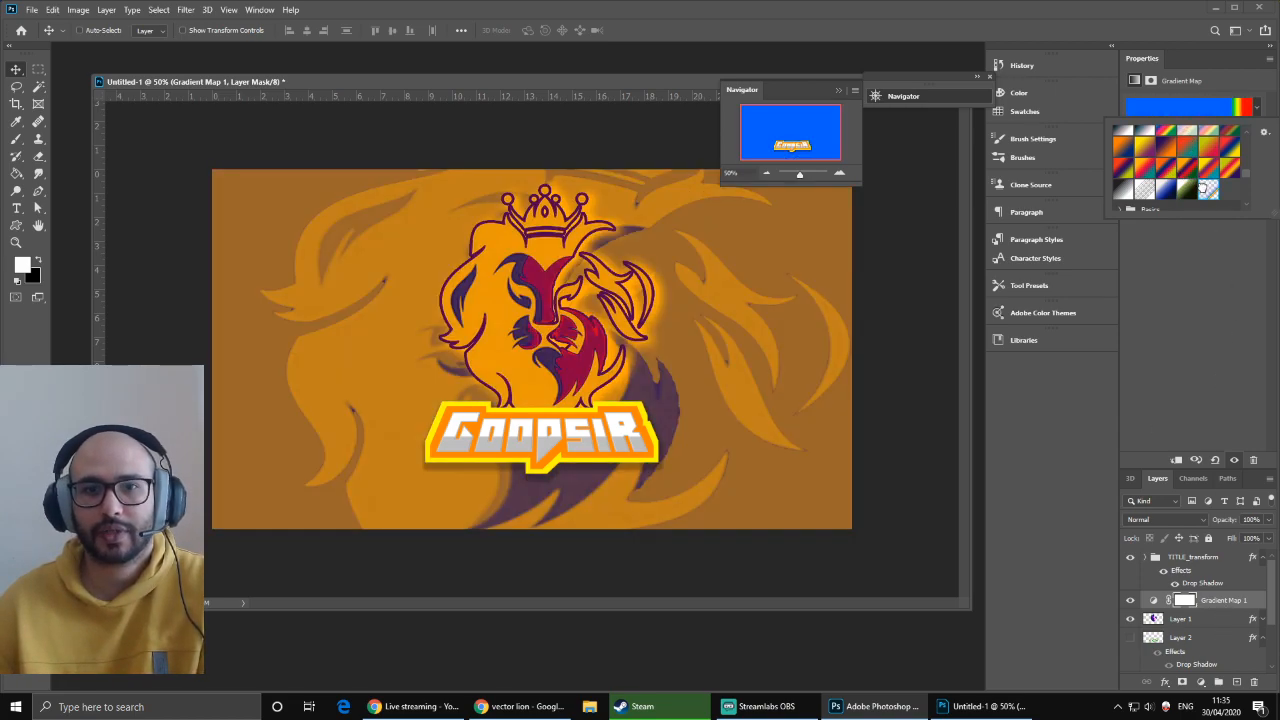
pyautogui.click(1213, 158)
pyautogui.click(1152, 160)
pyautogui.click(1143, 166)
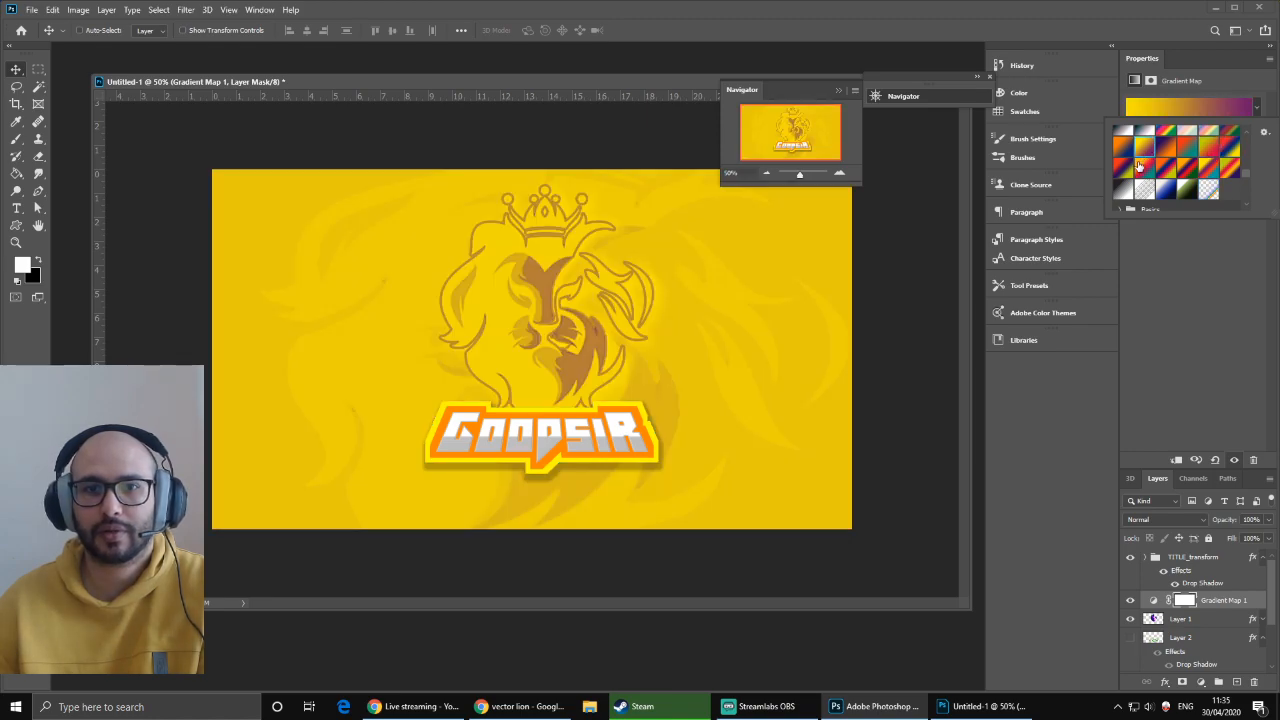
pyautogui.scroll(1, 1146, 162)
pyautogui.click(1166, 162)
pyautogui.click(1168, 168)
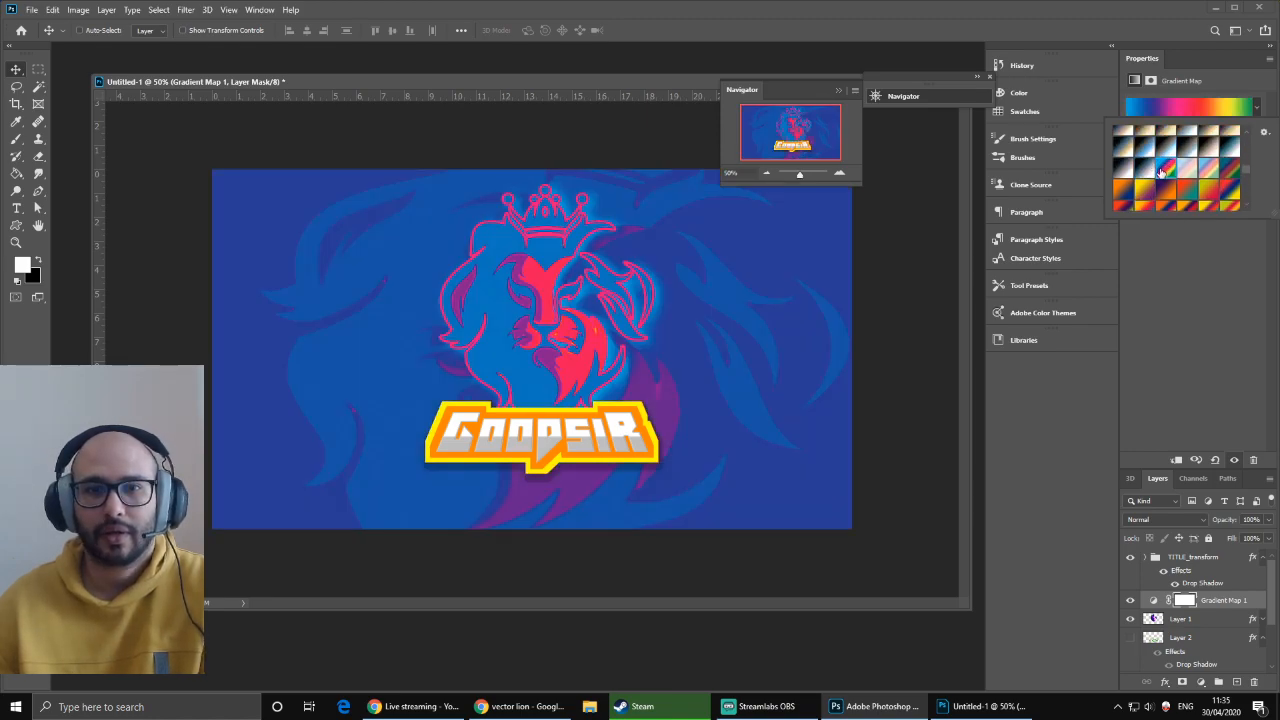
pyautogui.scroll(-1, 1156, 185)
pyautogui.click(1160, 172)
# - Apply the orange-yellow-orange preset to Gradient Map 1 and shrink the document window around the artwork
pyautogui.scroll(1, 1160, 174)
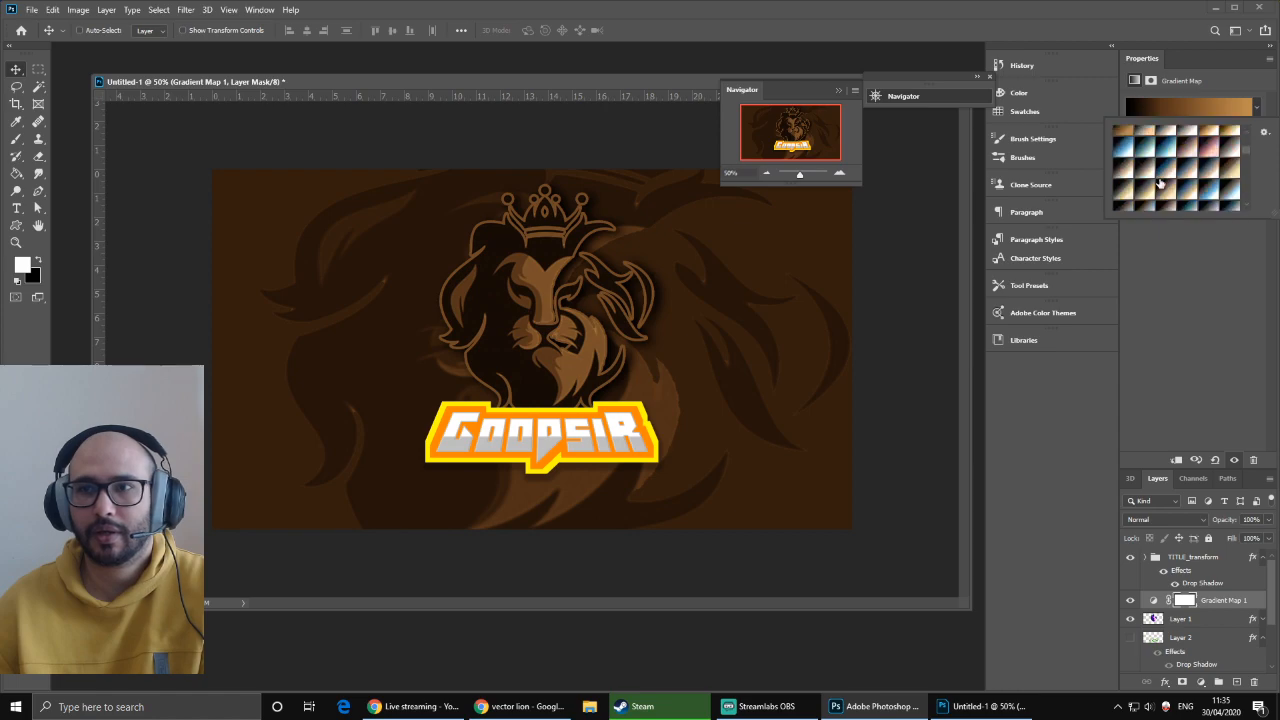
pyautogui.scroll(3, 1160, 183)
pyautogui.click(1147, 156)
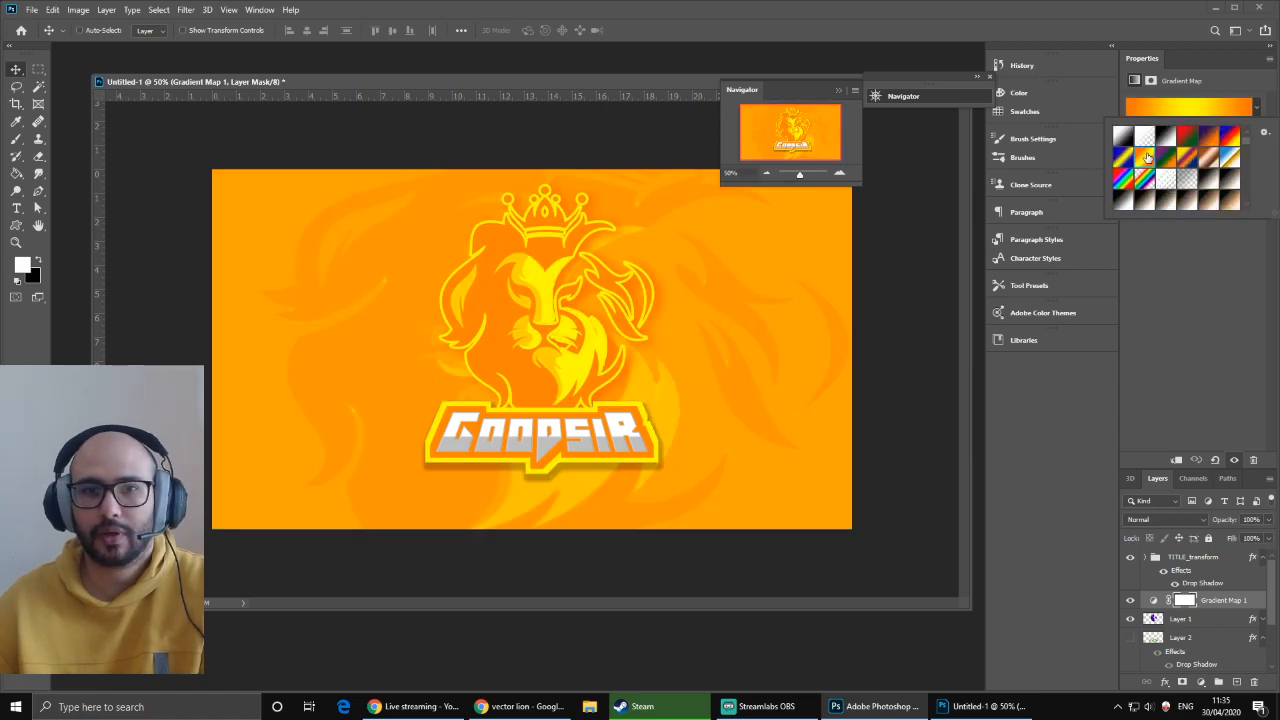
pyautogui.click(517, 88)
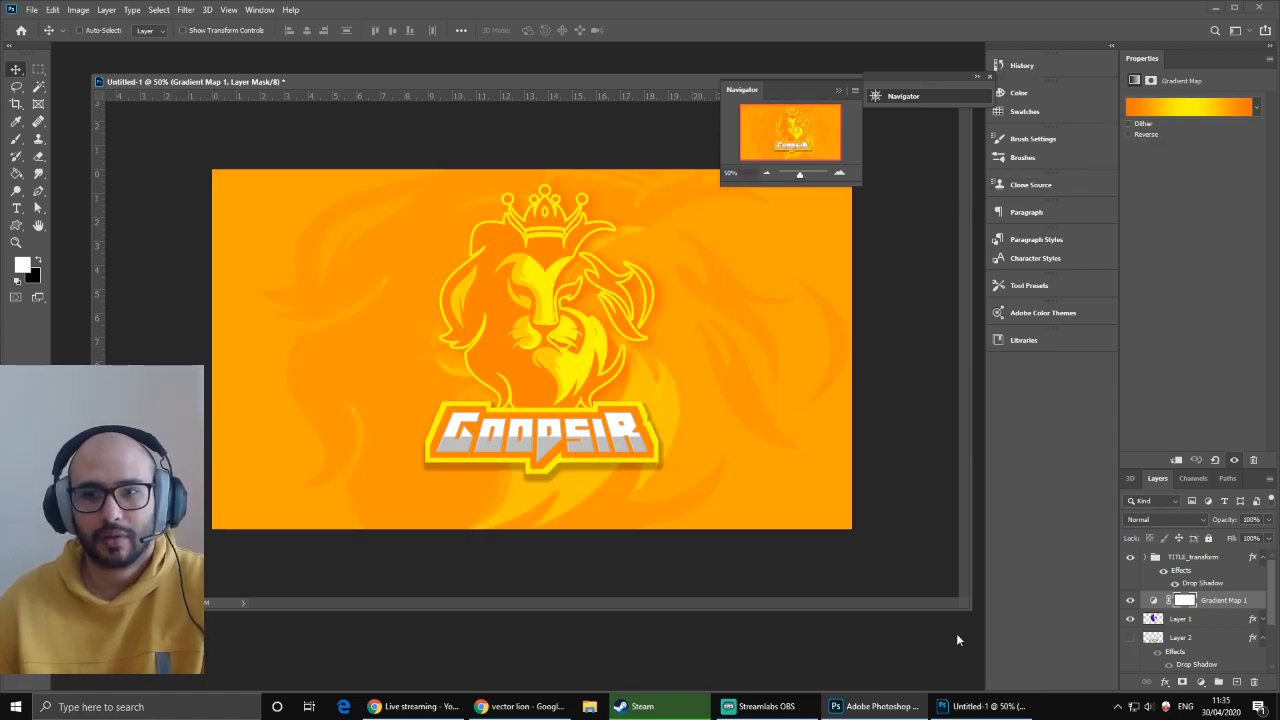
pyautogui.moveTo(972, 608); pyautogui.dragTo(808, 515)
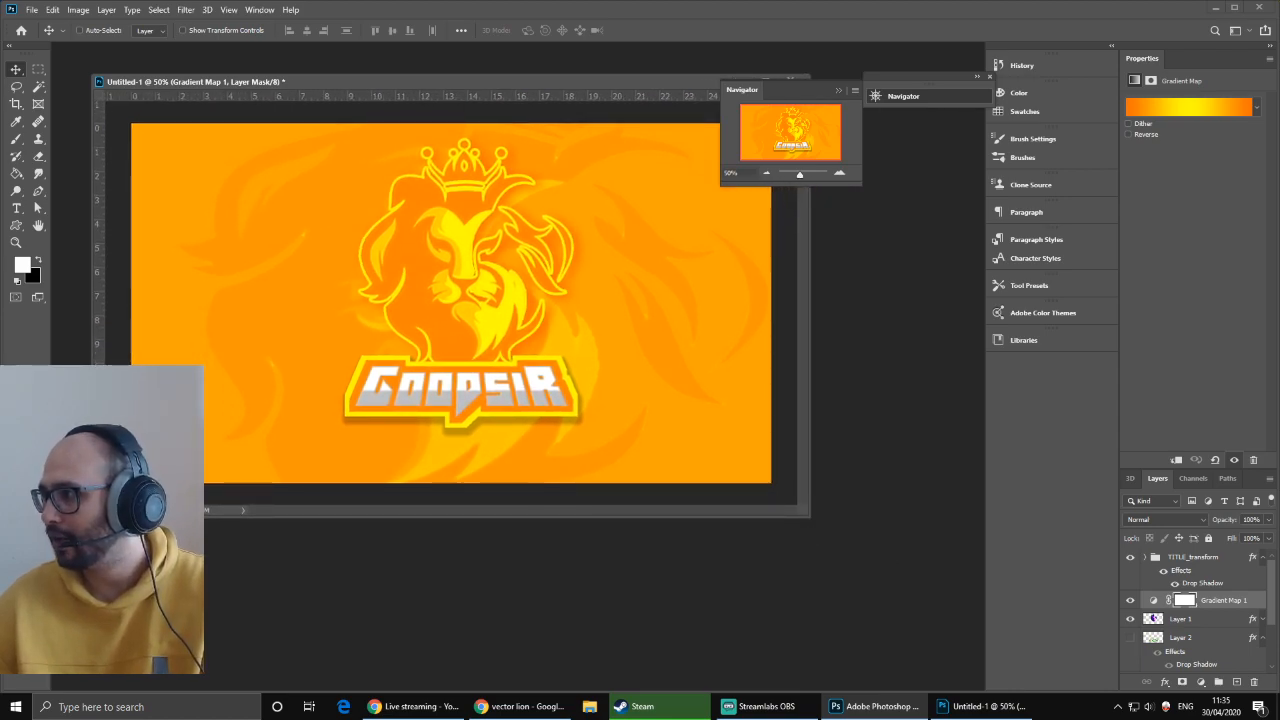